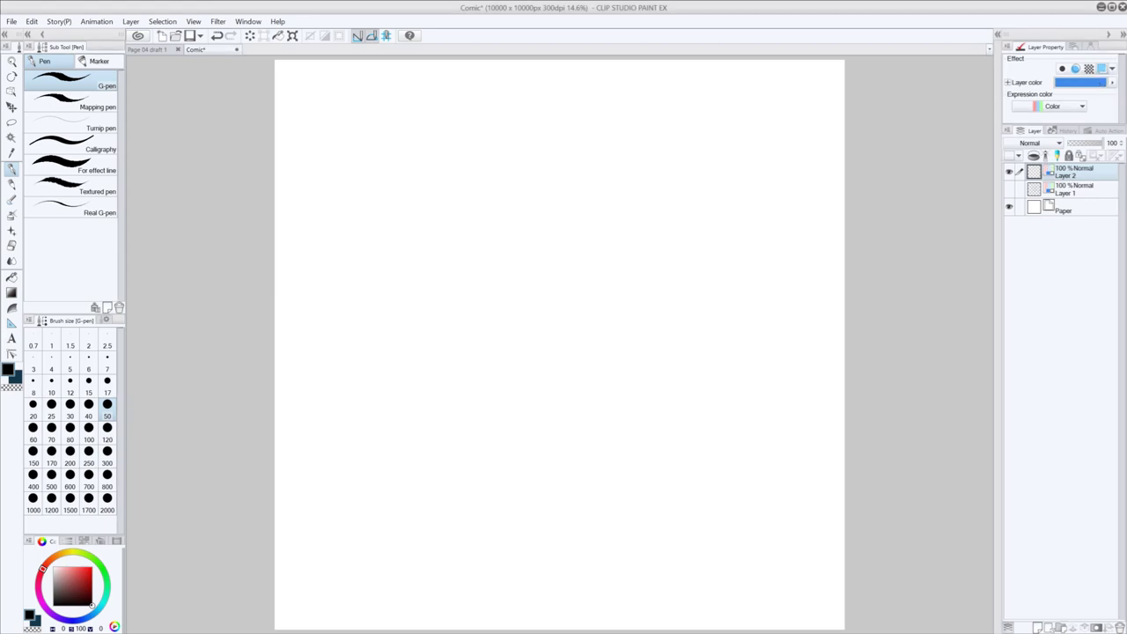
pyautogui.moveTo(495, 208)
pyautogui.mouseDown()
pyautogui.moveTo(486, 264)
pyautogui.moveTo(504, 359)
pyautogui.mouseUp()
pyautogui.moveTo(488, 259)
pyautogui.mouseDown()
pyautogui.moveTo(512, 391)
pyautogui.moveTo(553, 403)
pyautogui.moveTo(609, 371)
pyautogui.mouseUp()
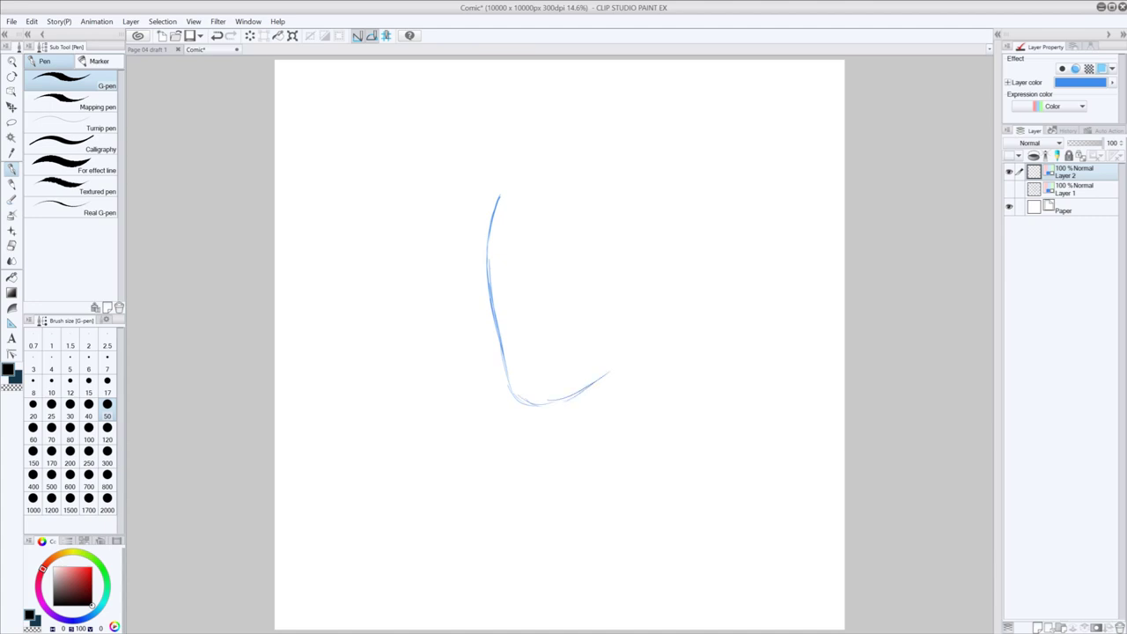
pyautogui.hotkey('ctrl', 'z')
pyautogui.hotkey('ctrl', 'z')
pyautogui.hotkey('ctrl', 'z')
pyautogui.hotkey('ctrl', 'z')
pyautogui.hotkey('ctrl', 'z')
pyautogui.hotkey('ctrl', 'z')
pyautogui.hotkey('ctrl', 'z')
pyautogui.hotkey('ctrl', 'z')
pyautogui.hotkey('ctrl', 'z')
pyautogui.hotkey('ctrl', 'z')
pyautogui.hotkey('ctrl', 'z')
pyautogui.hotkey('ctrl', 'z')
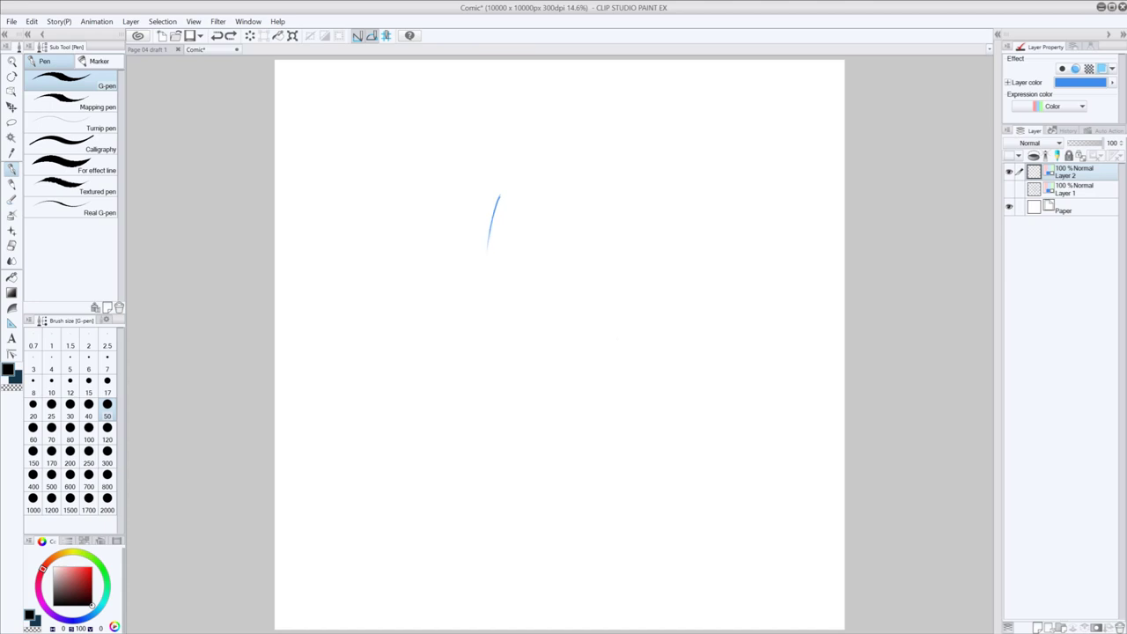
pyautogui.hotkey('ctrl', 'z')
# - Sketch the face's front contour from forehead to chin and carry the jawline back up to the jaw corner
pyautogui.moveTo(471, 195); pyautogui.dragTo(463, 251)
pyautogui.moveTo(468, 299)
pyautogui.mouseDown()
pyautogui.moveTo(487, 392)
pyautogui.moveTo(523, 420)
pyautogui.moveTo(590, 392)
pyautogui.moveTo(613, 371)
pyautogui.moveTo(611, 354)
pyautogui.mouseUp()
pyautogui.moveTo(542, 416)
pyautogui.mouseDown()
pyautogui.moveTo(612, 373)
pyautogui.moveTo(618, 346)
pyautogui.moveTo(616, 361)
pyautogui.mouseUp()
pyautogui.moveTo(480, 185)
pyautogui.mouseDown()
pyautogui.moveTo(468, 208)
pyautogui.moveTo(512, 167)
pyautogui.moveTo(600, 166)
pyautogui.moveTo(649, 297)
pyautogui.mouseUp()
pyautogui.hotkey('ctrl', 'z')
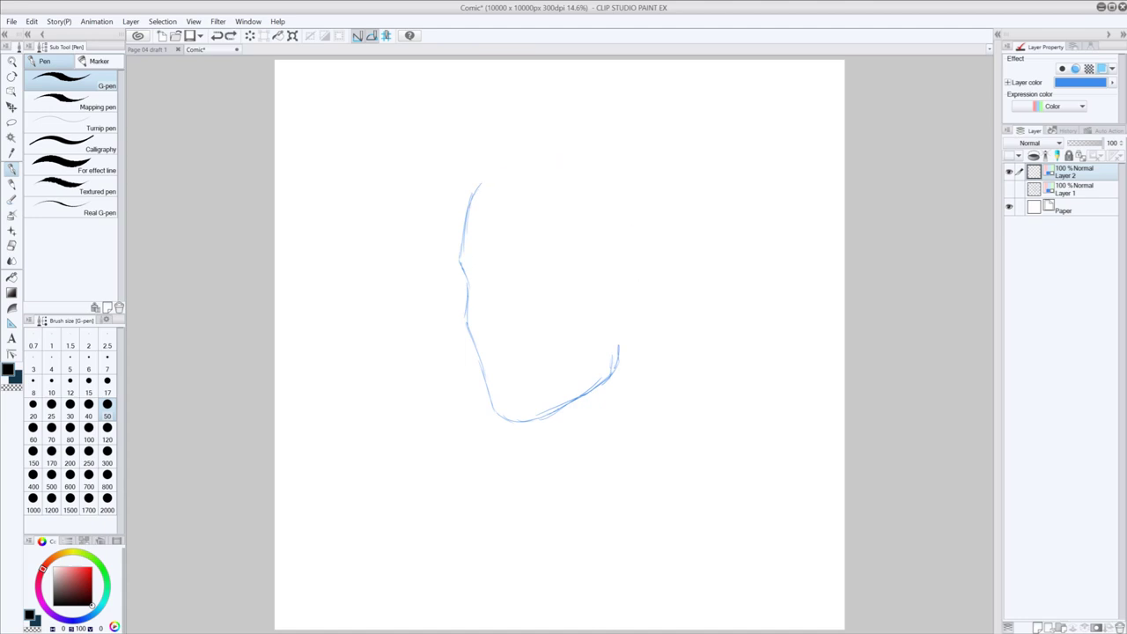
# - Sketch the cranium as an arc from the forehead over the crown and down the back of the head
pyautogui.moveTo(470, 202)
pyautogui.mouseDown()
pyautogui.moveTo(494, 171)
pyautogui.moveTo(539, 156)
pyautogui.moveTo(632, 169)
pyautogui.moveTo(657, 192)
pyautogui.moveTo(500, 162)
pyautogui.moveTo(642, 176)
pyautogui.moveTo(657, 197)
pyautogui.moveTo(510, 146)
pyautogui.mouseUp()
pyautogui.moveTo(653, 190); pyautogui.dragTo(659, 219)
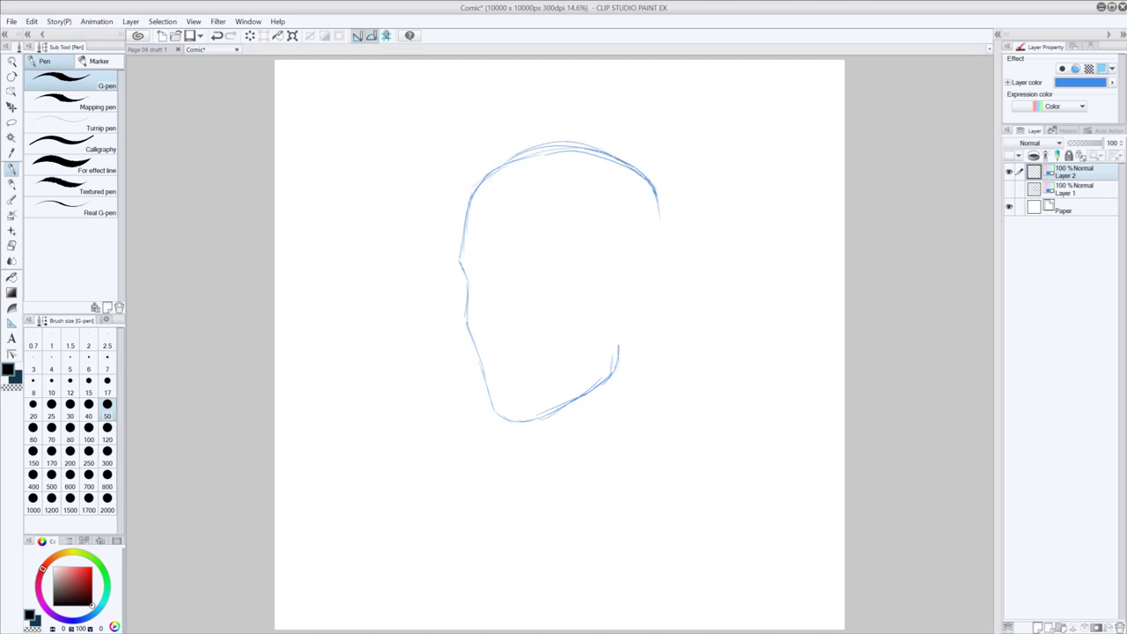
pyautogui.moveTo(639, 176); pyautogui.dragTo(654, 282)
pyautogui.moveTo(662, 204); pyautogui.dragTo(648, 305)
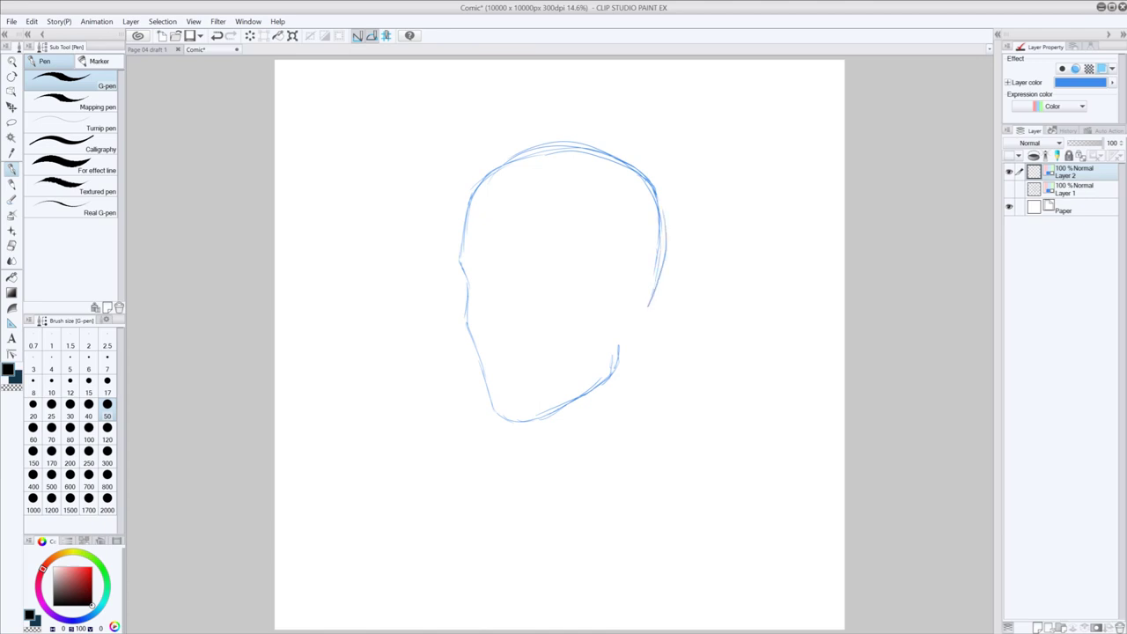
pyautogui.moveTo(663, 217); pyautogui.dragTo(643, 168)
# - Draw the back of the neck sloping down from the skull and rough in the throat and front neck lines
pyautogui.moveTo(651, 294); pyautogui.dragTo(685, 406)
pyautogui.moveTo(659, 328); pyautogui.dragTo(700, 425)
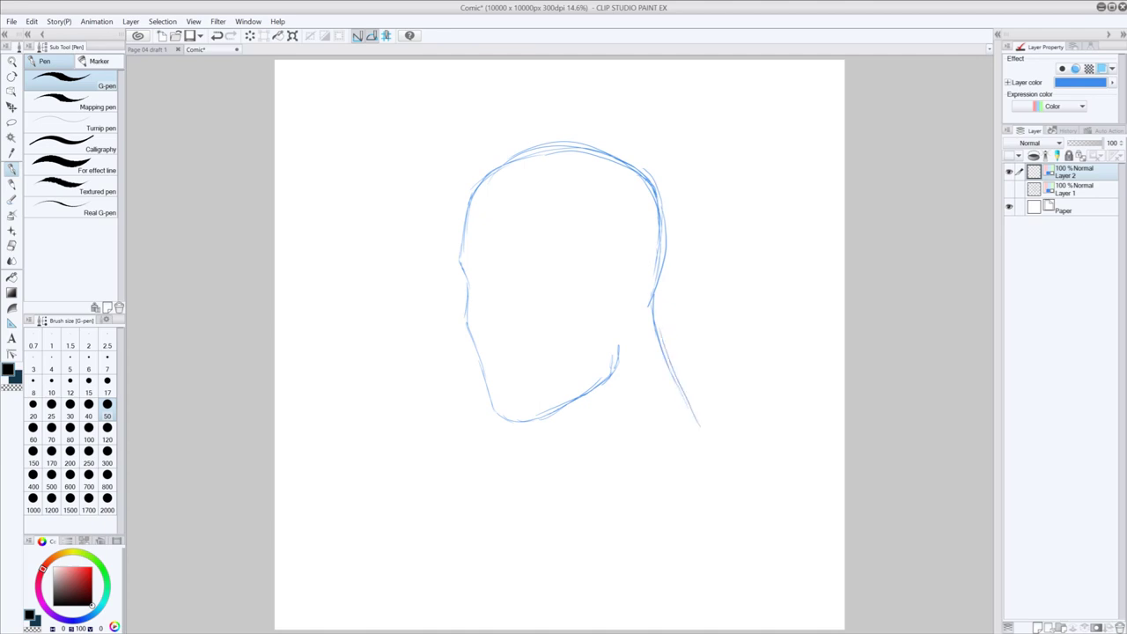
pyautogui.moveTo(655, 318); pyautogui.dragTo(701, 410)
pyautogui.moveTo(569, 421)
pyautogui.mouseDown()
pyautogui.moveTo(601, 454)
pyautogui.moveTo(585, 460)
pyautogui.moveTo(582, 447)
pyautogui.mouseUp()
pyautogui.moveTo(623, 395); pyautogui.dragTo(630, 479)
pyautogui.moveTo(584, 441); pyautogui.dragTo(580, 472)
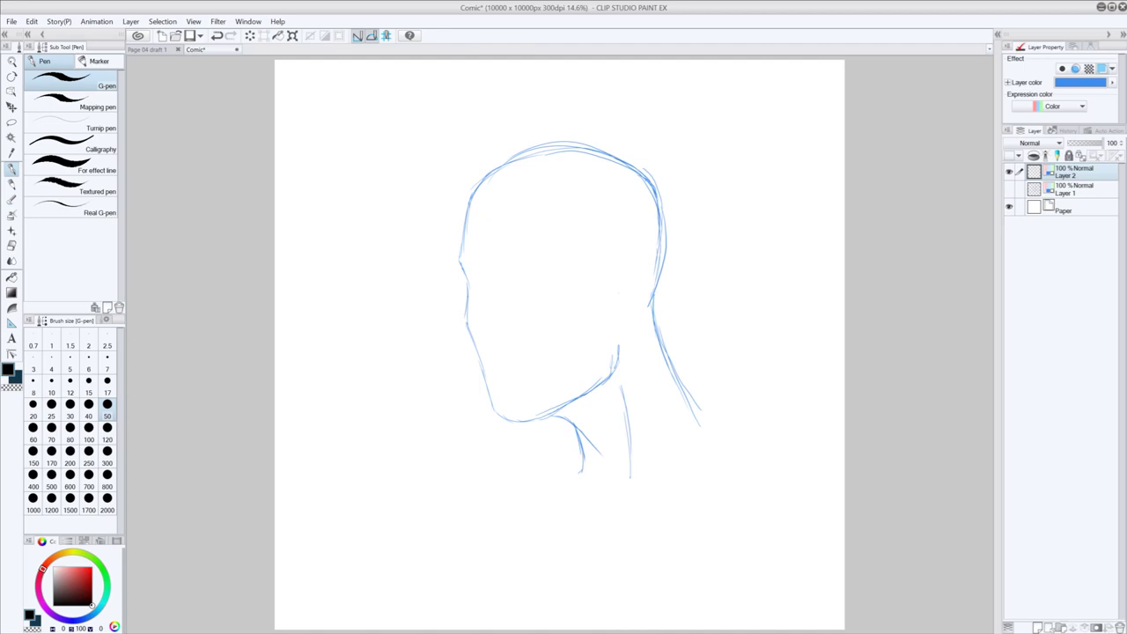
# - Draw the side neck muscle from the jaw corner down to the pit of the neck, reinforcing it with repeated strokes
pyautogui.moveTo(622, 389); pyautogui.dragTo(619, 338)
pyautogui.moveTo(626, 407); pyautogui.dragTo(630, 475)
pyautogui.moveTo(627, 417); pyautogui.dragTo(623, 499)
pyautogui.moveTo(596, 457); pyautogui.dragTo(621, 499)
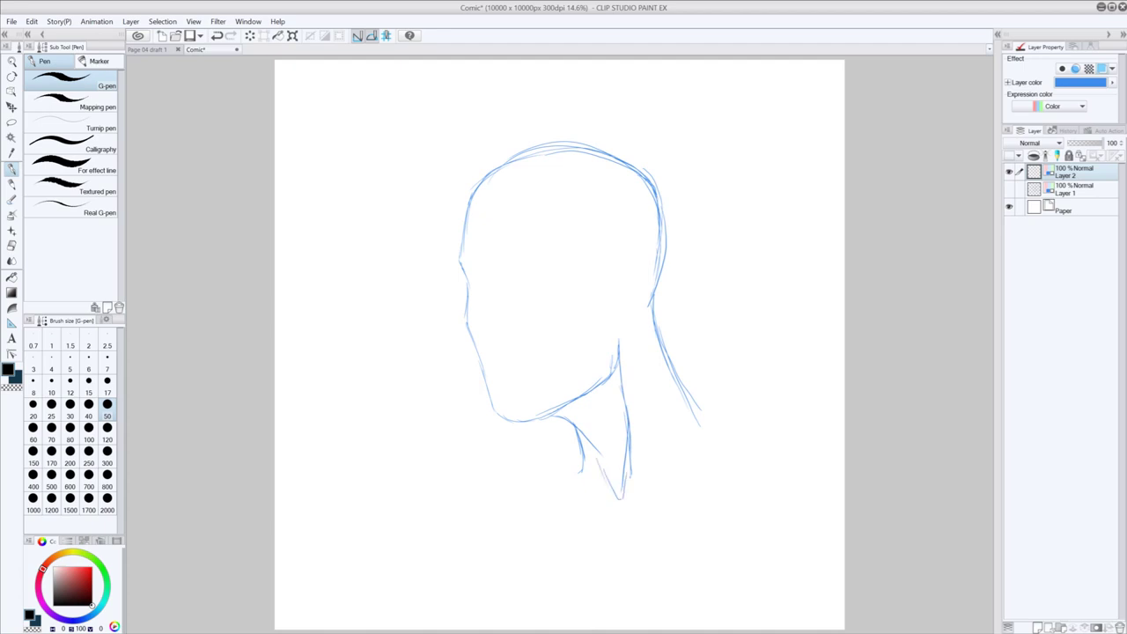
pyautogui.moveTo(623, 387); pyautogui.dragTo(625, 454)
pyautogui.moveTo(619, 366); pyautogui.dragTo(626, 458)
# - Add an inner neck line behind the jaw and strengthen the contour of the nape and back of the head
pyautogui.moveTo(641, 338); pyautogui.dragTo(676, 475)
pyautogui.moveTo(655, 304); pyautogui.dragTo(701, 411)
pyautogui.moveTo(662, 313)
pyautogui.mouseDown()
pyautogui.moveTo(687, 384)
pyautogui.moveTo(658, 278)
pyautogui.mouseUp()
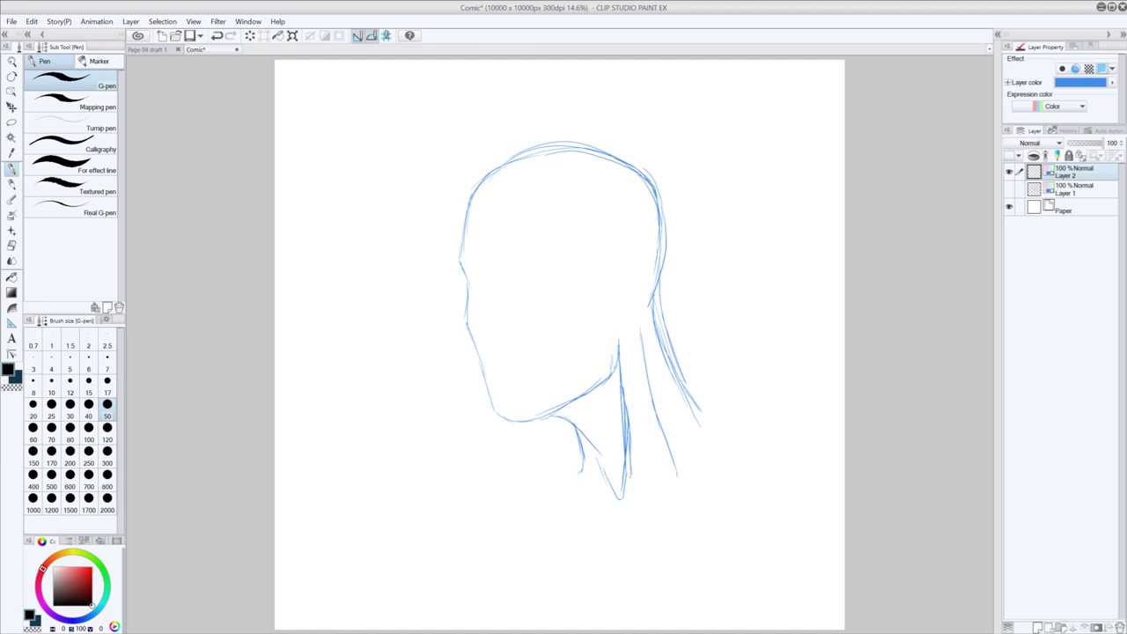
pyautogui.moveTo(663, 264); pyautogui.dragTo(662, 312)
pyautogui.moveTo(662, 200); pyautogui.dragTo(666, 235)
# - Sketch the ear above the jaw corner and block in the far brow, nose and mouth
pyautogui.moveTo(622, 327); pyautogui.dragTo(619, 366)
pyautogui.moveTo(628, 252)
pyautogui.mouseDown()
pyautogui.moveTo(655, 253)
pyautogui.moveTo(660, 275)
pyautogui.moveTo(637, 319)
pyautogui.mouseUp()
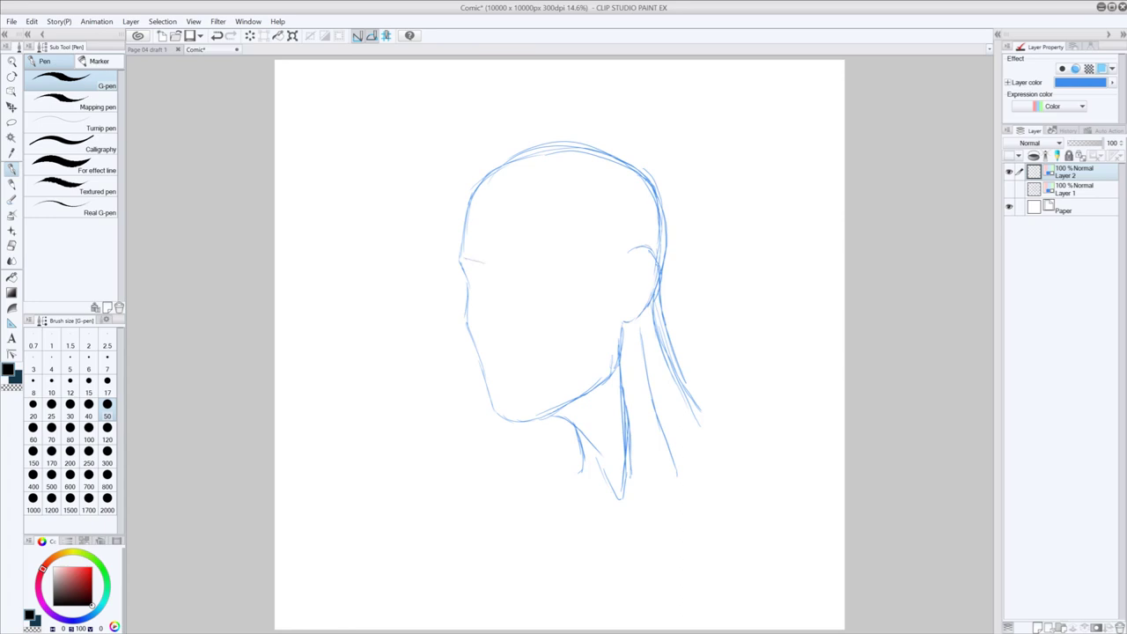
pyautogui.moveTo(488, 271)
pyautogui.mouseDown()
pyautogui.moveTo(481, 341)
pyautogui.moveTo(493, 353)
pyautogui.moveTo(521, 344)
pyautogui.mouseUp()
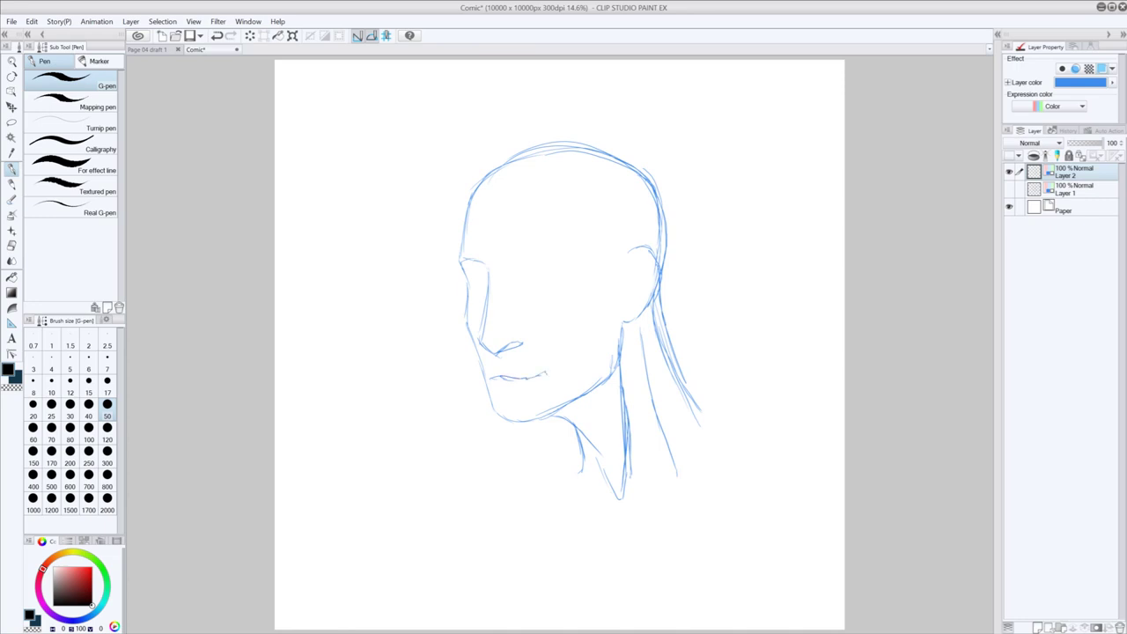
pyautogui.moveTo(536, 343)
pyautogui.mouseDown()
pyautogui.moveTo(553, 380)
pyautogui.moveTo(601, 379)
pyautogui.mouseUp()
pyautogui.hotkey('ctrl', 'z')
pyautogui.hotkey('ctrl', 'z')
pyautogui.hotkey('ctrl', 'z')
pyautogui.hotkey('ctrl', 'z')
# - Sketch both eye sockets and a curved line from the nose around the corner of the mouth
pyautogui.moveTo(522, 342); pyautogui.dragTo(554, 363)
pyautogui.moveTo(504, 259)
pyautogui.mouseDown()
pyautogui.moveTo(511, 281)
pyautogui.moveTo(513, 251)
pyautogui.moveTo(572, 259)
pyautogui.mouseUp()
pyautogui.moveTo(520, 283)
pyautogui.mouseDown()
pyautogui.moveTo(540, 294)
pyautogui.moveTo(579, 276)
pyautogui.mouseUp()
pyautogui.moveTo(459, 264); pyautogui.dragTo(475, 292)
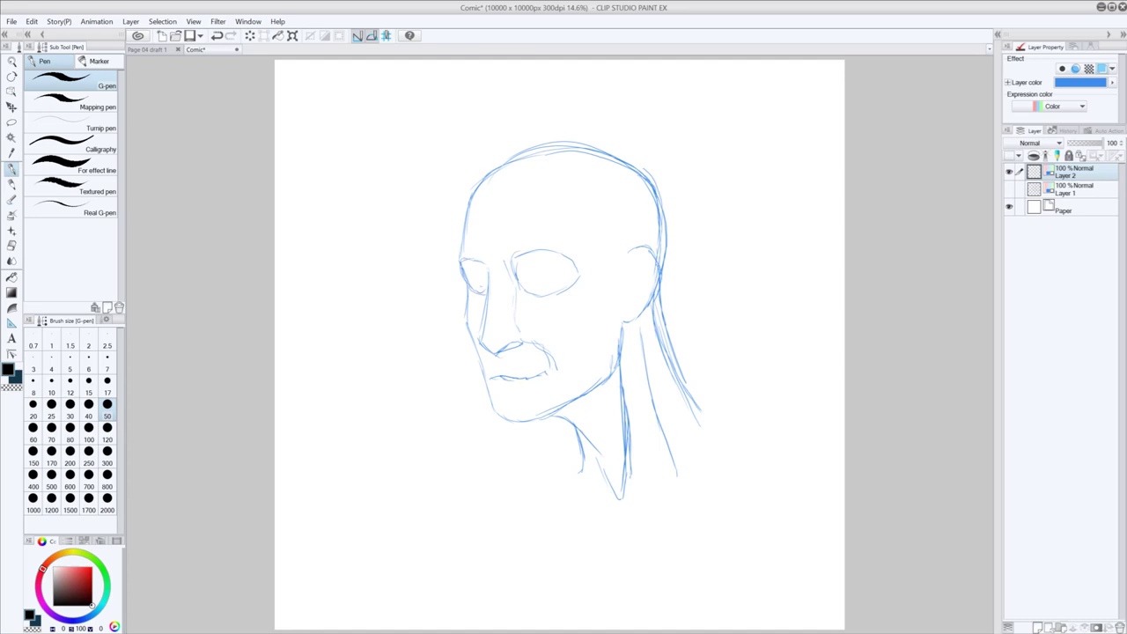
# - Add the side plane of the nose and the far cheek contour, and outline the temple beside the near eye socket
pyautogui.moveTo(504, 270); pyautogui.dragTo(499, 343)
pyautogui.moveTo(464, 282); pyautogui.dragTo(479, 364)
pyautogui.moveTo(573, 247)
pyautogui.mouseDown()
pyautogui.moveTo(601, 186)
pyautogui.moveTo(648, 173)
pyautogui.moveTo(582, 264)
pyautogui.mouseUp()
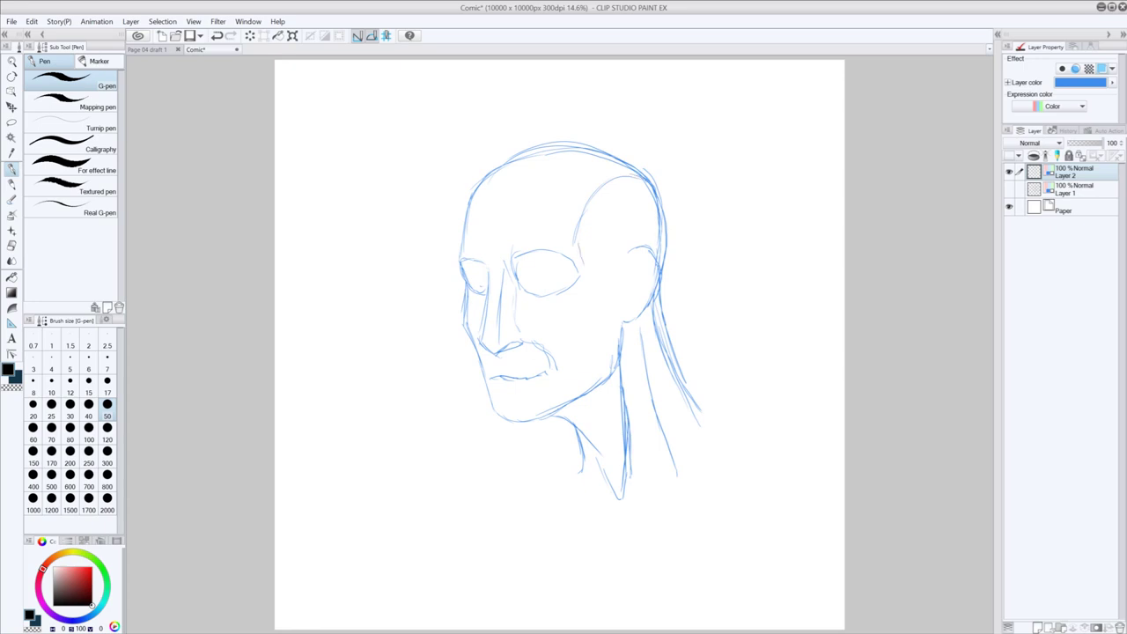
# - Erase the curve around the mouth and clean up the lower nose lines
pyautogui.press('e')
pyautogui.moveTo(526, 340); pyautogui.dragTo(566, 371)
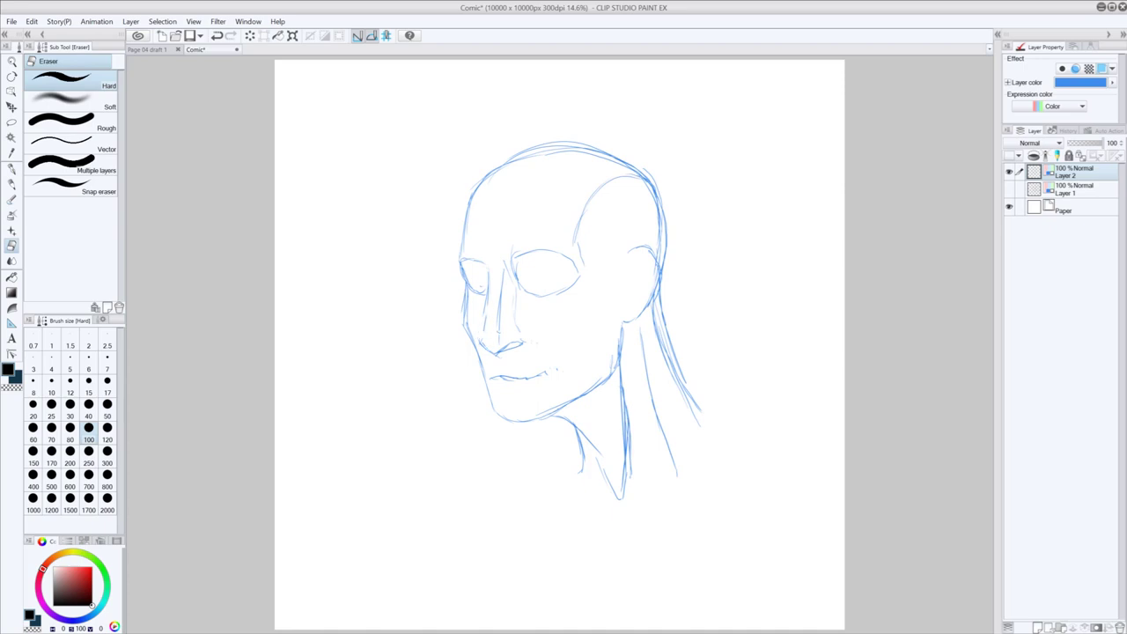
pyautogui.moveTo(486, 351)
pyautogui.mouseDown()
pyautogui.moveTo(523, 342)
pyautogui.moveTo(476, 337)
pyautogui.mouseUp()
pyautogui.press('p')
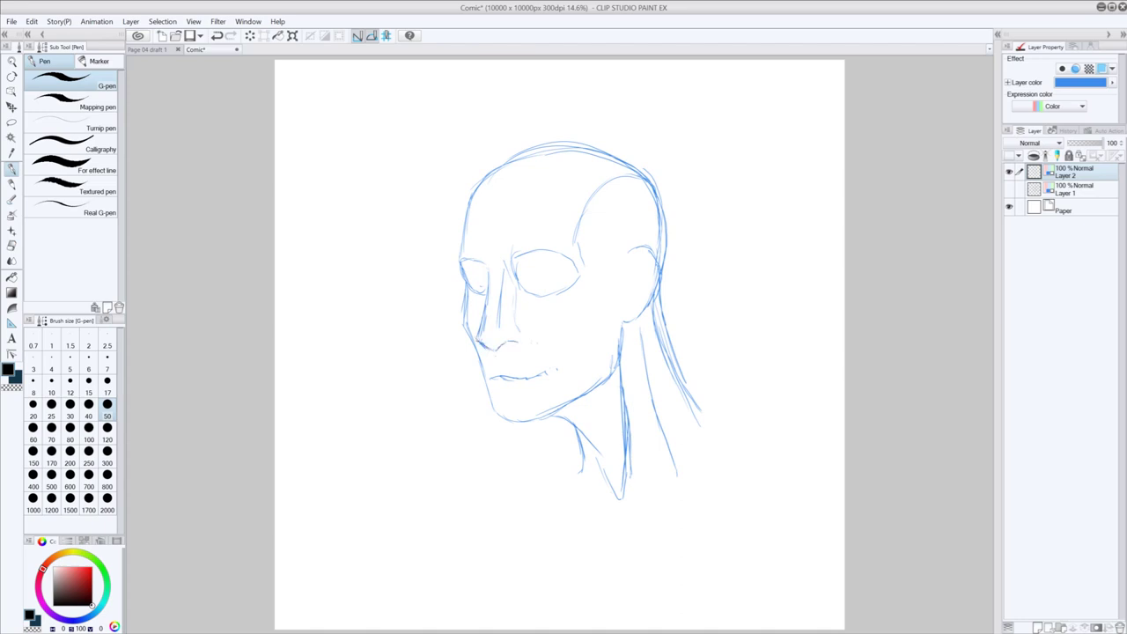
# - Redraw the base of the nose with its underside plane and near nostril wing, erasing stray lines
pyautogui.moveTo(479, 339); pyautogui.dragTo(523, 341)
pyautogui.press('e')
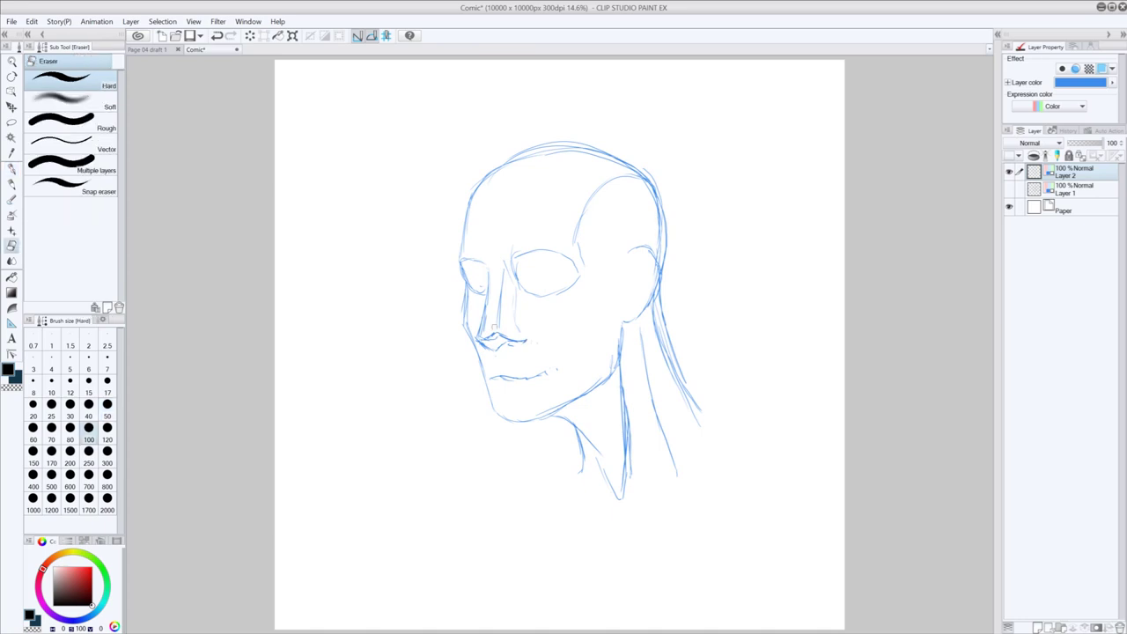
pyautogui.press('p')
pyautogui.press('e')
pyautogui.press('p')
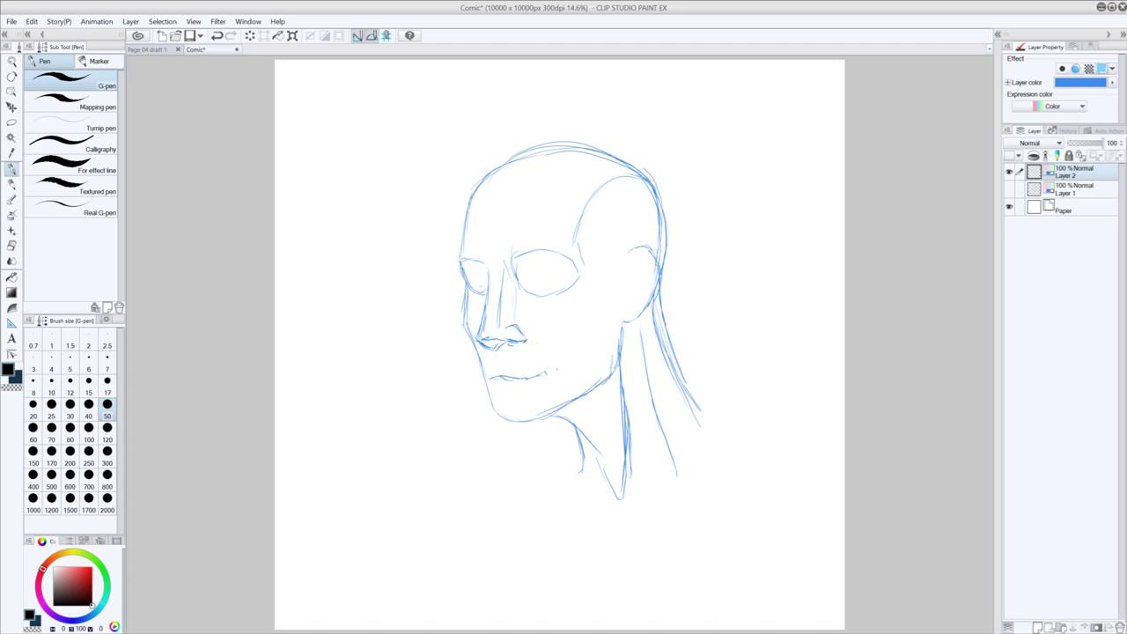
# - Darken the sides of the nose bridge and the brow lines above both eye sockets
pyautogui.moveTo(504, 270); pyautogui.dragTo(494, 322)
pyautogui.moveTo(488, 281); pyautogui.dragTo(481, 326)
pyautogui.moveTo(461, 262)
pyautogui.mouseDown()
pyautogui.moveTo(501, 278)
pyautogui.moveTo(530, 251)
pyautogui.moveTo(561, 255)
pyautogui.mouseUp()
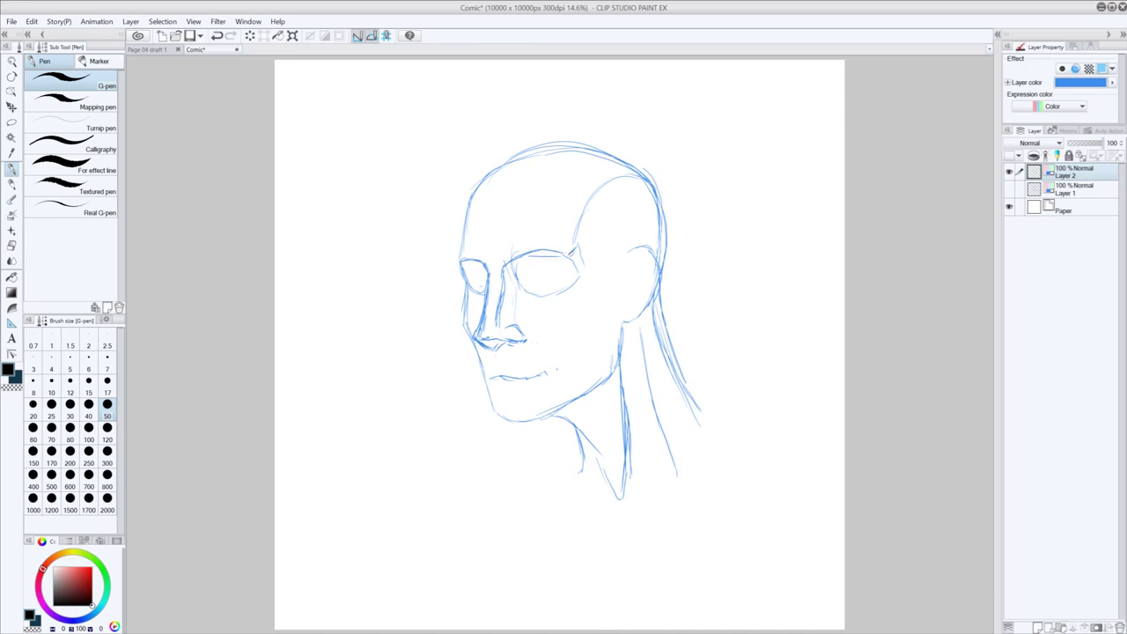
# - Reinforce the far cheek contour, the front of the chin and the underside of the jaw
pyautogui.moveTo(463, 264); pyautogui.dragTo(459, 290)
pyautogui.moveTo(473, 346); pyautogui.dragTo(489, 397)
pyautogui.moveTo(557, 412); pyautogui.dragTo(581, 399)
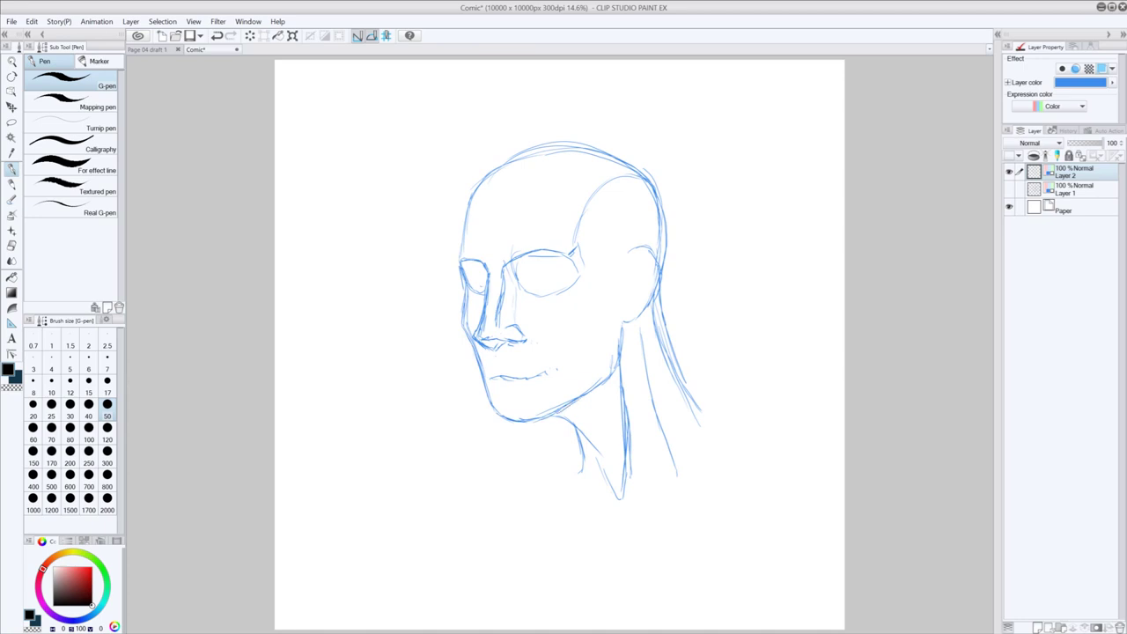
# - Erase the heavy brow line above the near eye socket and tidy its outer corner
pyautogui.press('e')
pyautogui.moveTo(507, 266); pyautogui.dragTo(542, 250)
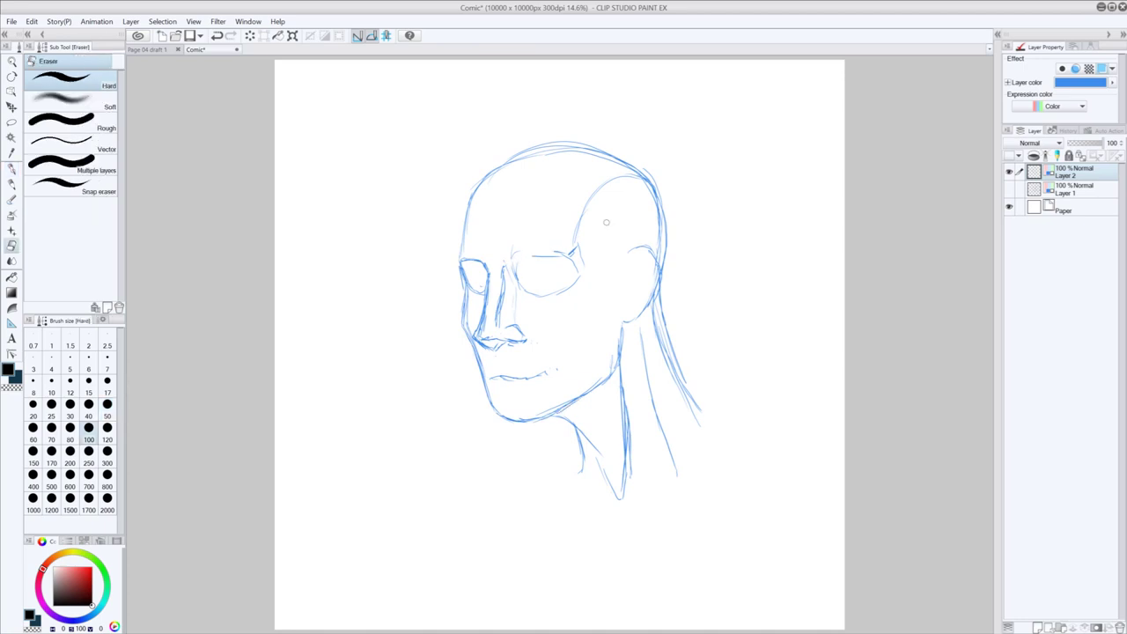
pyautogui.moveTo(572, 256)
pyautogui.mouseDown()
pyautogui.moveTo(535, 255)
pyautogui.moveTo(563, 252)
pyautogui.mouseUp()
pyautogui.press('p')
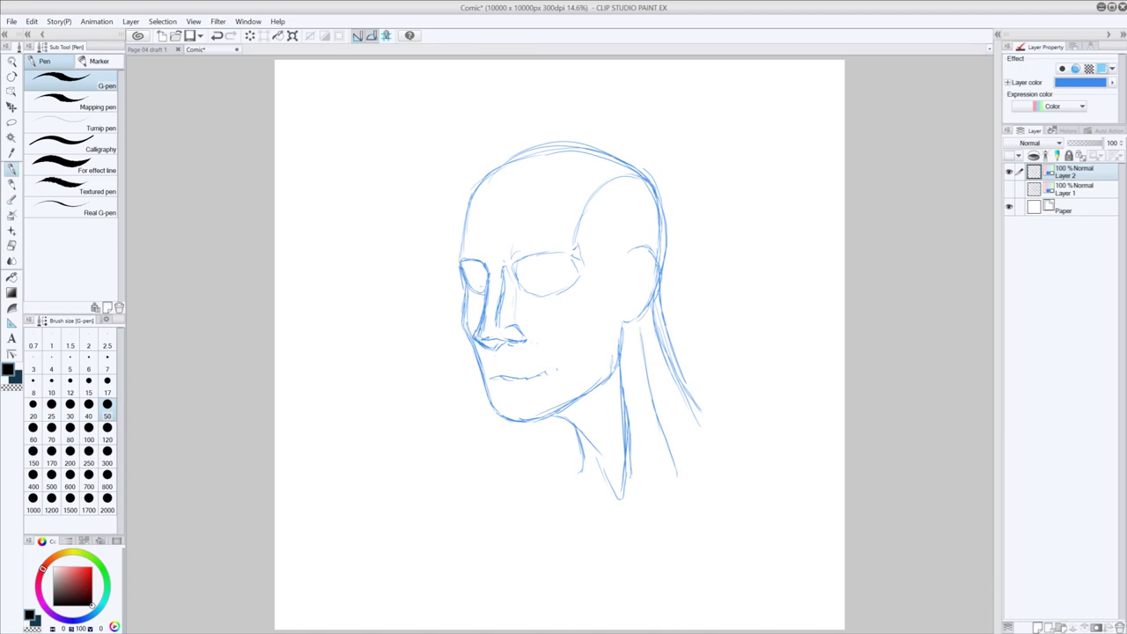
# - Draw a curved forehead line above the brows and extend the back of the skull outward with a larger contour
pyautogui.moveTo(482, 190)
pyautogui.mouseDown()
pyautogui.moveTo(546, 185)
pyautogui.moveTo(576, 211)
pyautogui.moveTo(579, 237)
pyautogui.mouseUp()
pyautogui.moveTo(668, 217); pyautogui.dragTo(673, 238)
pyautogui.hotkey('ctrl', 'z')
pyautogui.hotkey('ctrl', 'z')
pyautogui.hotkey('ctrl', 'z')
pyautogui.moveTo(669, 317); pyautogui.dragTo(667, 338)
pyautogui.moveTo(667, 274)
pyautogui.mouseDown()
pyautogui.moveTo(665, 313)
pyautogui.moveTo(678, 215)
pyautogui.moveTo(653, 168)
pyautogui.moveTo(578, 142)
pyautogui.mouseUp()
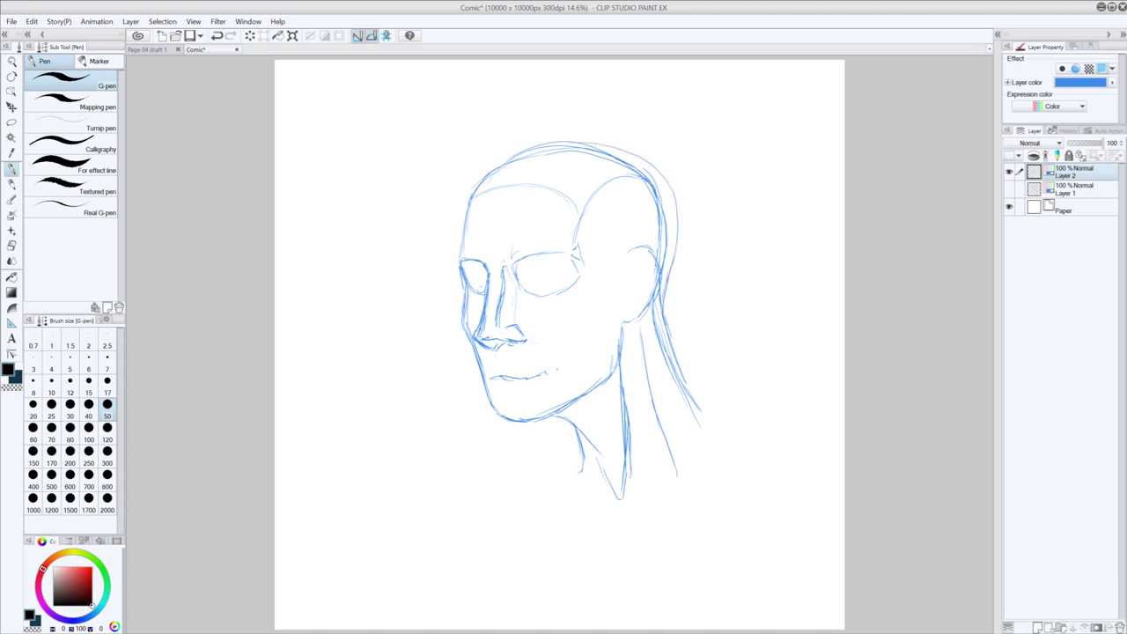
pyautogui.moveTo(669, 303)
pyautogui.mouseDown()
pyautogui.moveTo(679, 211)
pyautogui.moveTo(646, 160)
pyautogui.moveTo(556, 143)
pyautogui.mouseUp()
pyautogui.moveTo(675, 268)
pyautogui.mouseDown()
pyautogui.moveTo(625, 151)
pyautogui.moveTo(566, 141)
pyautogui.mouseUp()
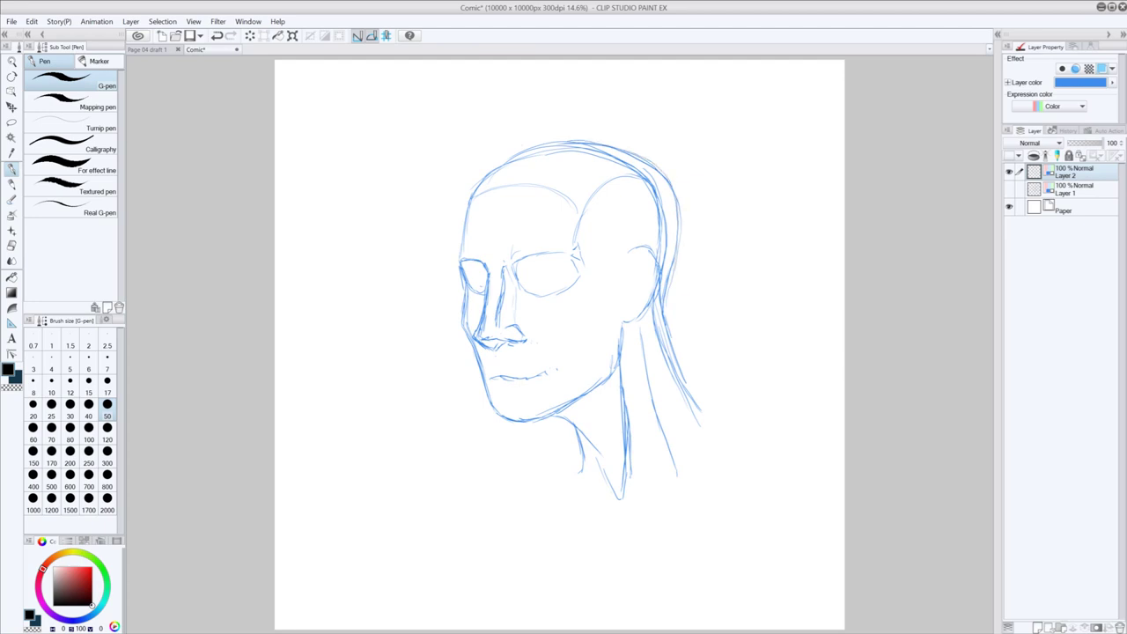
# - Erase the old inner contour at the back of the skull
pyautogui.moveTo(666, 255); pyautogui.dragTo(660, 217)
pyautogui.press('e')
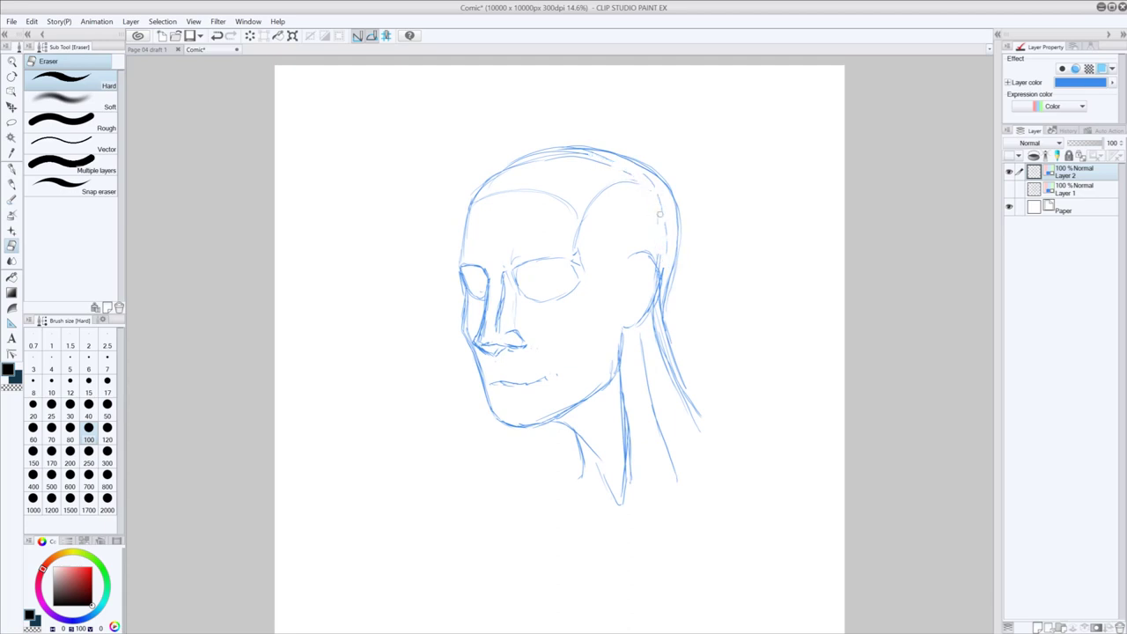
pyautogui.press('p')
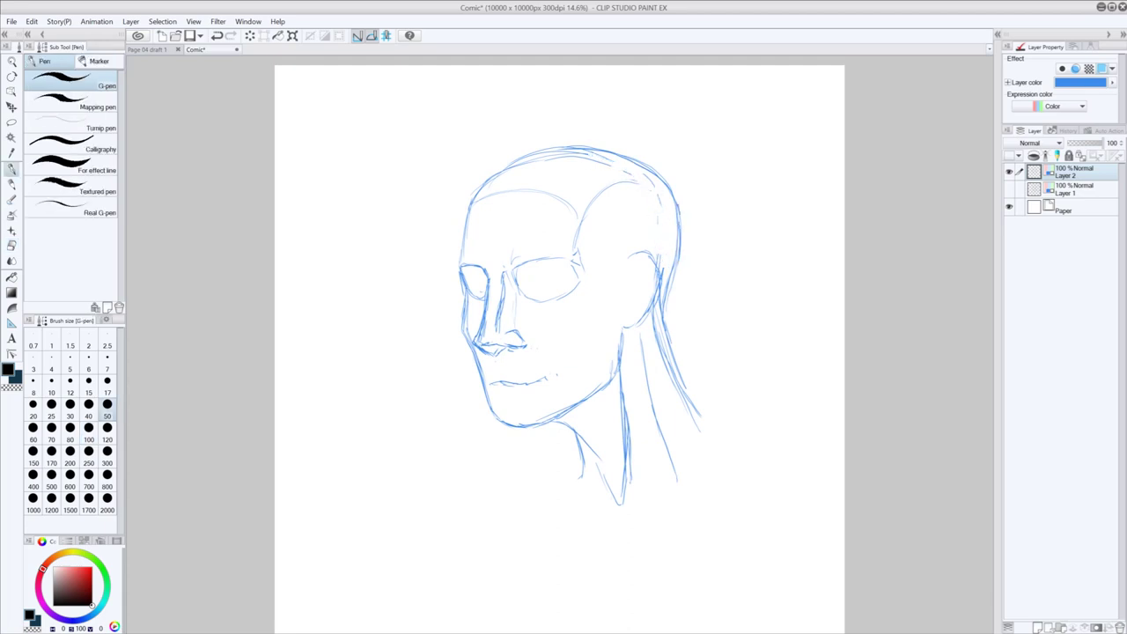
# - Extend the back of the neck into the shoulder slope and reinforce the throat lines under the chin
pyautogui.moveTo(679, 213); pyautogui.dragTo(666, 334)
pyautogui.moveTo(667, 331)
pyautogui.mouseDown()
pyautogui.moveTo(688, 387)
pyautogui.moveTo(727, 428)
pyautogui.mouseUp()
pyautogui.moveTo(683, 382); pyautogui.dragTo(768, 446)
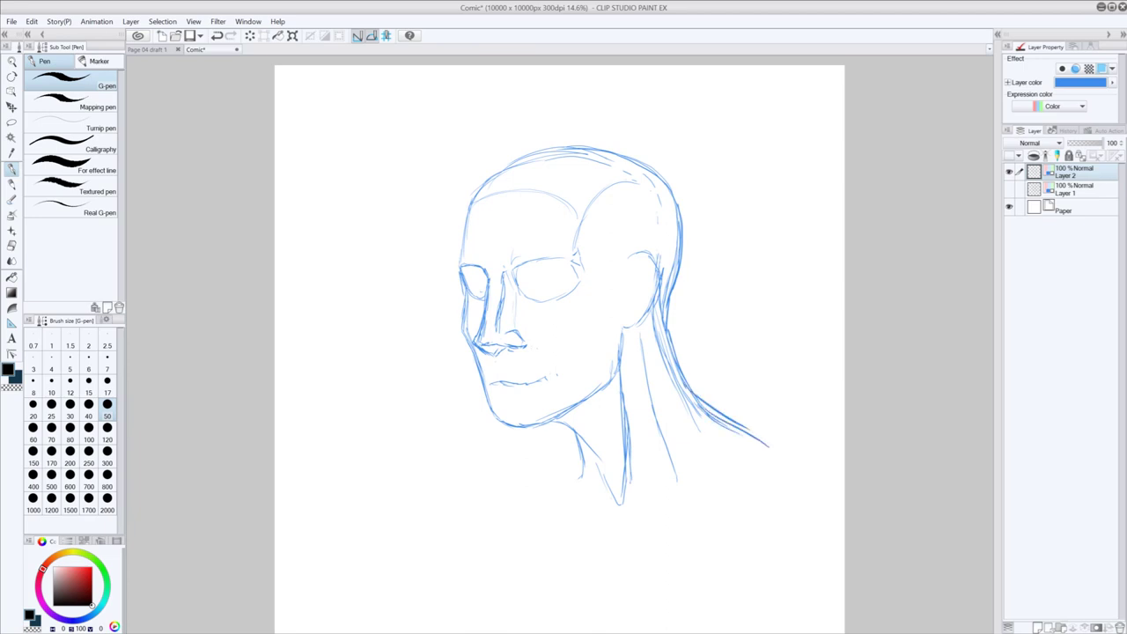
pyautogui.moveTo(580, 451); pyautogui.dragTo(567, 471)
pyautogui.moveTo(704, 405); pyautogui.dragTo(797, 460)
pyautogui.moveTo(619, 371)
pyautogui.mouseDown()
pyautogui.moveTo(624, 419)
pyautogui.moveTo(607, 479)
pyautogui.moveTo(584, 488)
pyautogui.mouseUp()
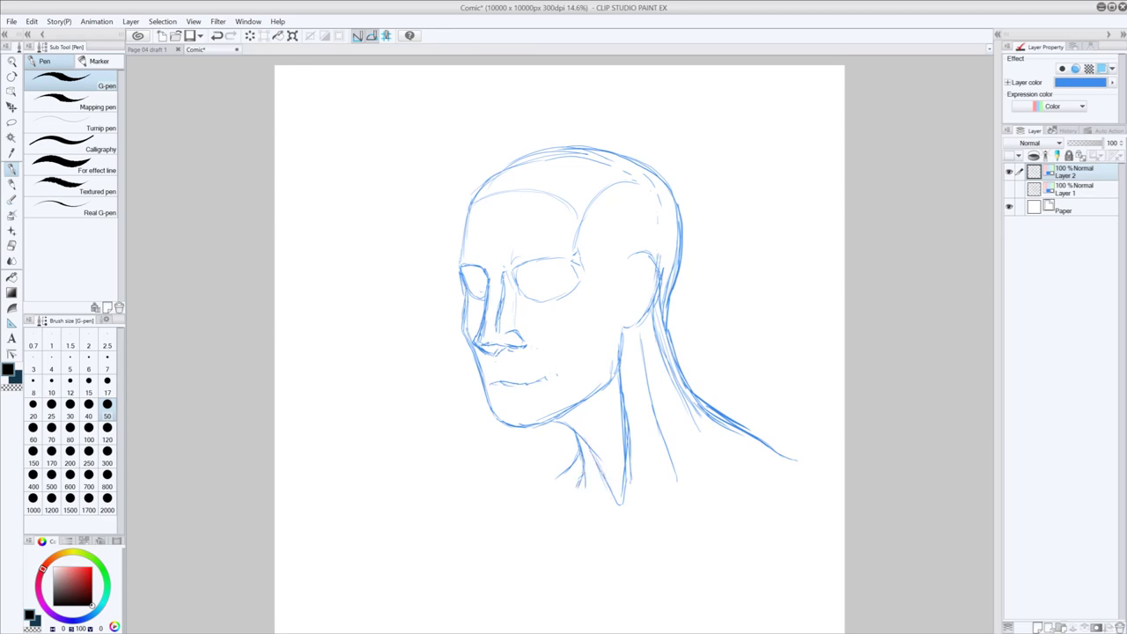
pyautogui.moveTo(735, 378); pyautogui.dragTo(725, 414)
pyautogui.hotkey('ctrl', 'z')
pyautogui.hotkey('ctrl', 'z')
pyautogui.hotkey('ctrl', 'z')
pyautogui.moveTo(676, 362)
pyautogui.mouseDown()
pyautogui.moveTo(722, 366)
pyautogui.moveTo(818, 458)
pyautogui.mouseUp()
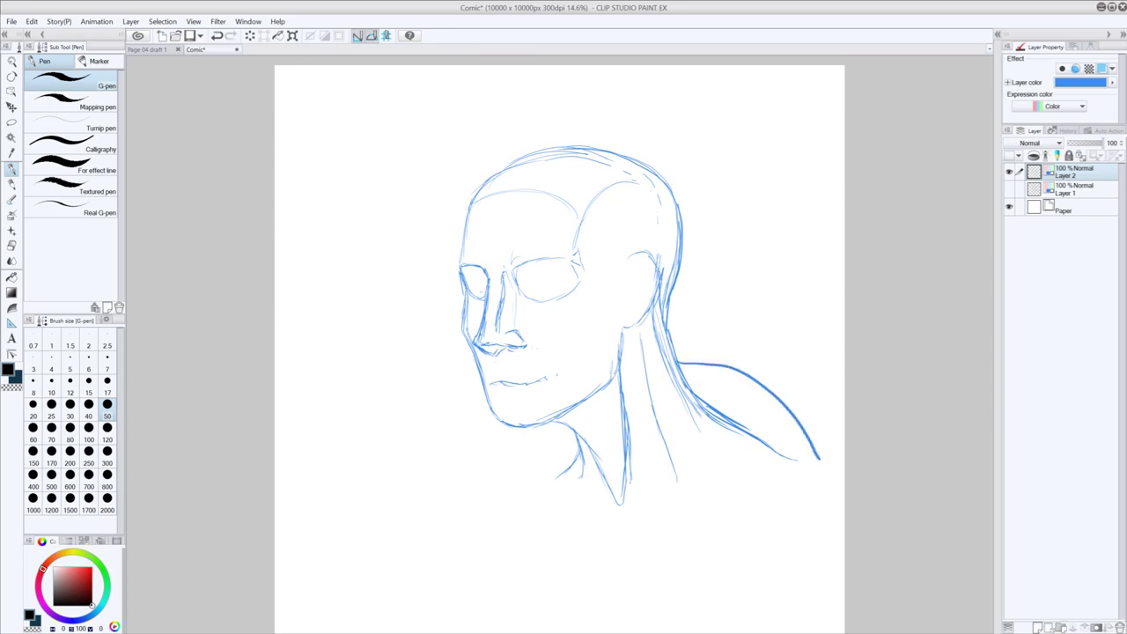
pyautogui.hotkey('ctrl', 'z')
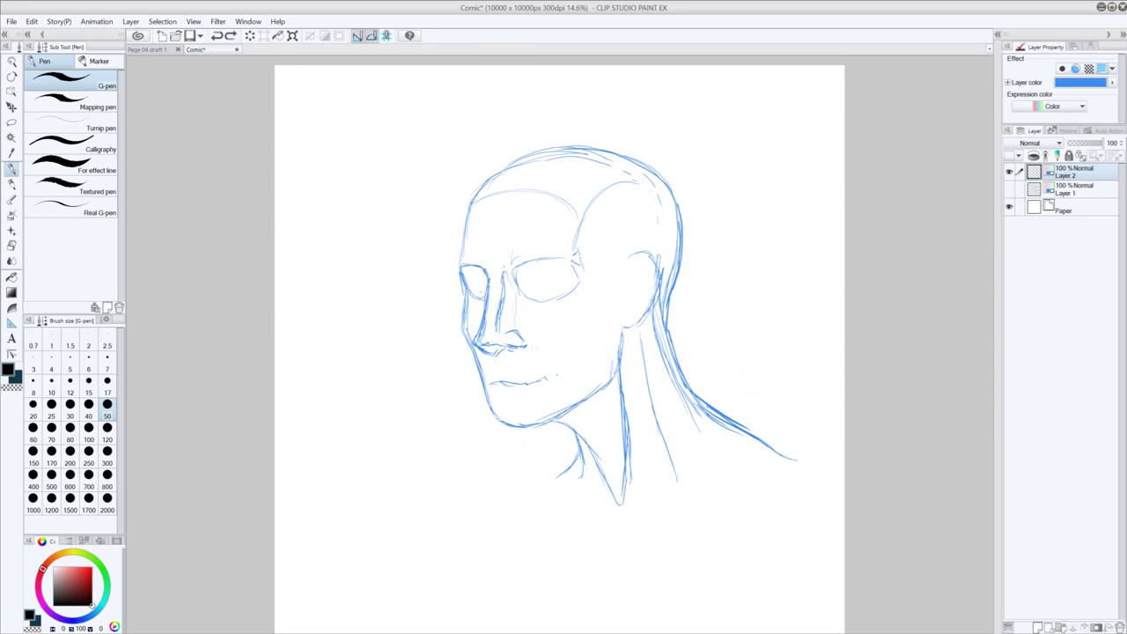
# - Lengthen the shoulder slope and sketch the collarbones on both sides of the base of the neck
pyautogui.moveTo(736, 423); pyautogui.dragTo(812, 468)
pyautogui.moveTo(642, 347); pyautogui.dragTo(662, 466)
pyautogui.moveTo(644, 421)
pyautogui.mouseDown()
pyautogui.moveTo(646, 482)
pyautogui.moveTo(674, 507)
pyautogui.moveTo(654, 510)
pyautogui.moveTo(751, 495)
pyautogui.moveTo(689, 343)
pyautogui.moveTo(684, 388)
pyautogui.mouseUp()
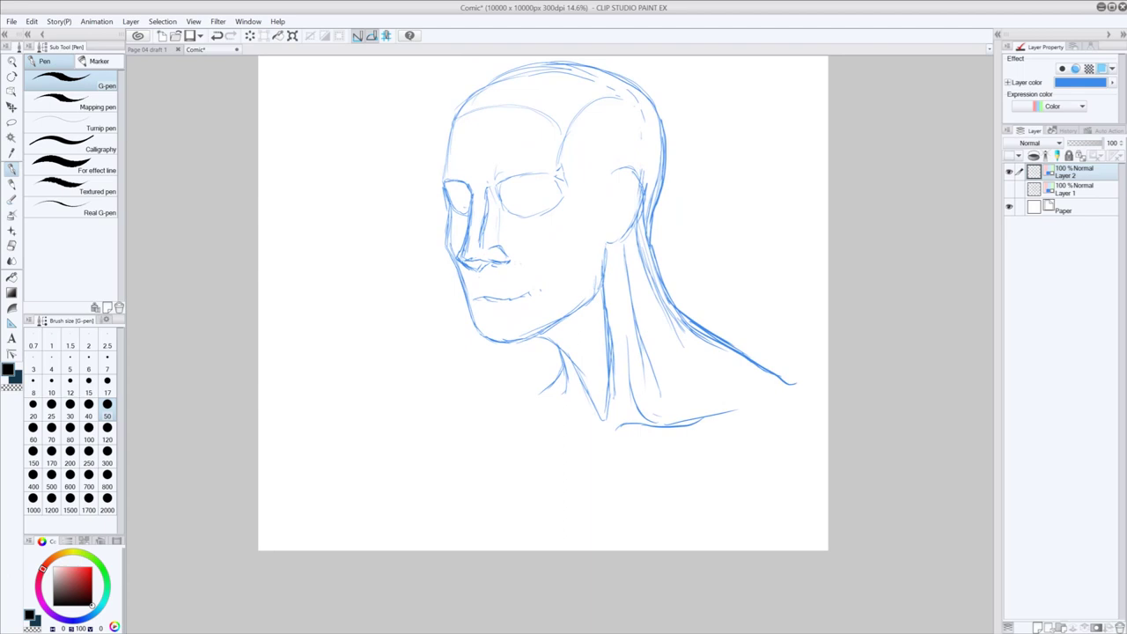
pyautogui.moveTo(562, 423)
pyautogui.mouseDown()
pyautogui.moveTo(600, 428)
pyautogui.moveTo(532, 401)
pyautogui.mouseUp()
pyautogui.moveTo(732, 411)
pyautogui.mouseDown()
pyautogui.moveTo(782, 396)
pyautogui.moveTo(761, 400)
pyautogui.mouseUp()
pyautogui.moveTo(657, 387); pyautogui.dragTo(670, 401)
pyautogui.moveTo(653, 382)
pyautogui.mouseDown()
pyautogui.moveTo(705, 413)
pyautogui.moveTo(648, 356)
pyautogui.moveTo(634, 314)
pyautogui.moveTo(639, 338)
pyautogui.moveTo(620, 242)
pyautogui.mouseUp()
pyautogui.hotkey('ctrl', 'z')
pyautogui.hotkey('ctrl', 'z')
pyautogui.hotkey('ctrl', 'z')
# - Erase the side neck muscle lines between the jaw corner and the collarbones
pyautogui.press('e')
pyautogui.moveTo(605, 292); pyautogui.dragTo(607, 408)
pyautogui.press('p')
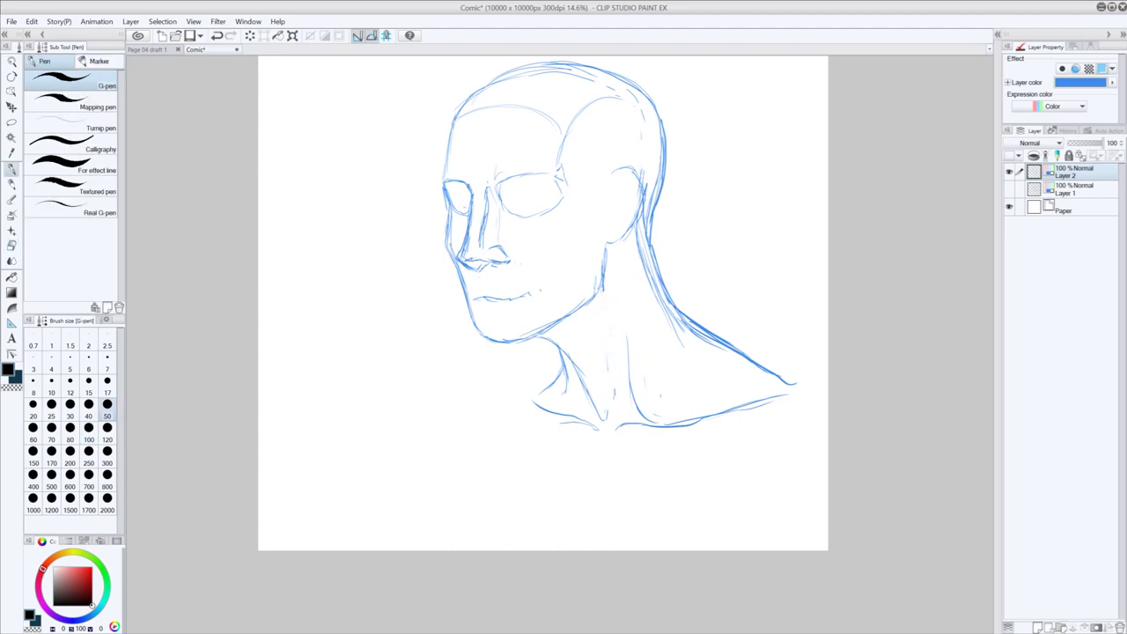
# - Redraw the side neck muscle from behind the jaw to the pit of the neck, with a second line curving toward the collarbone
pyautogui.moveTo(593, 306); pyautogui.dragTo(611, 401)
pyautogui.moveTo(604, 290); pyautogui.dragTo(621, 348)
pyautogui.moveTo(618, 274); pyautogui.dragTo(618, 308)
pyautogui.moveTo(618, 245)
pyautogui.mouseDown()
pyautogui.moveTo(637, 341)
pyautogui.moveTo(708, 409)
pyautogui.mouseUp()
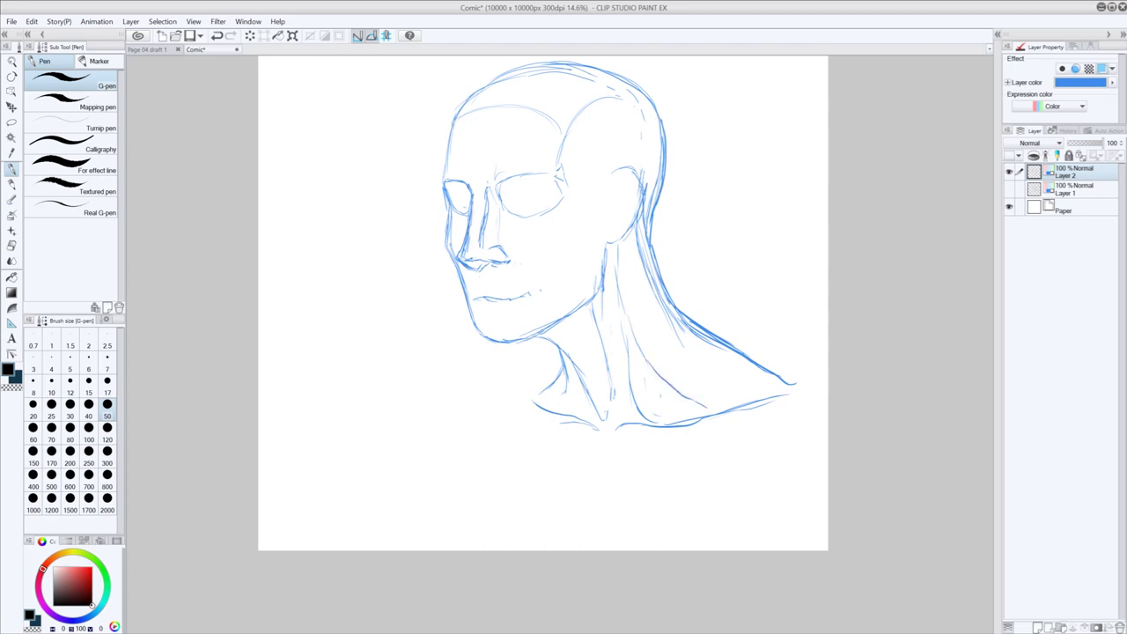
# - Add a trapezius line running toward the shoulder and darken the rear edge of the jaw
pyautogui.moveTo(667, 337); pyautogui.dragTo(742, 394)
pyautogui.moveTo(662, 413); pyautogui.dragTo(697, 418)
pyautogui.hotkey('ctrl', 'z')
pyautogui.press('e')
pyautogui.moveTo(665, 406)
pyautogui.mouseDown()
pyautogui.moveTo(655, 410)
pyautogui.moveTo(661, 399)
pyautogui.moveTo(692, 415)
pyautogui.moveTo(670, 418)
pyautogui.mouseUp()
pyautogui.press('p')
pyautogui.moveTo(608, 243); pyautogui.dragTo(599, 294)
pyautogui.moveTo(692, 384); pyautogui.dragTo(723, 411)
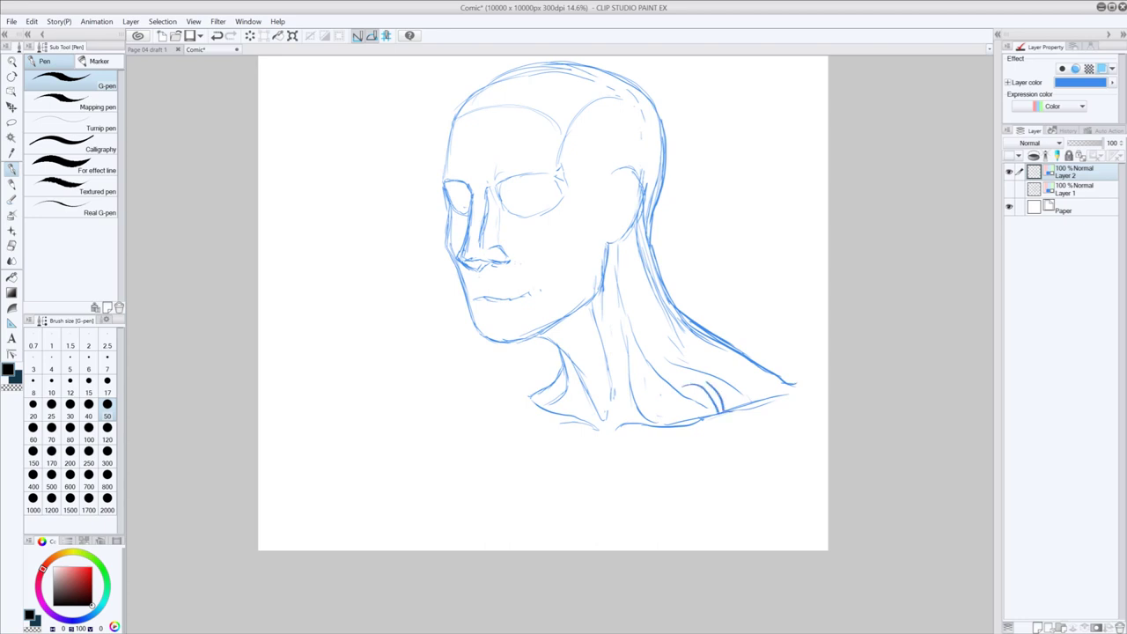
pyautogui.hotkey('ctrl', 'z')
pyautogui.hotkey('ctrl', 'z')
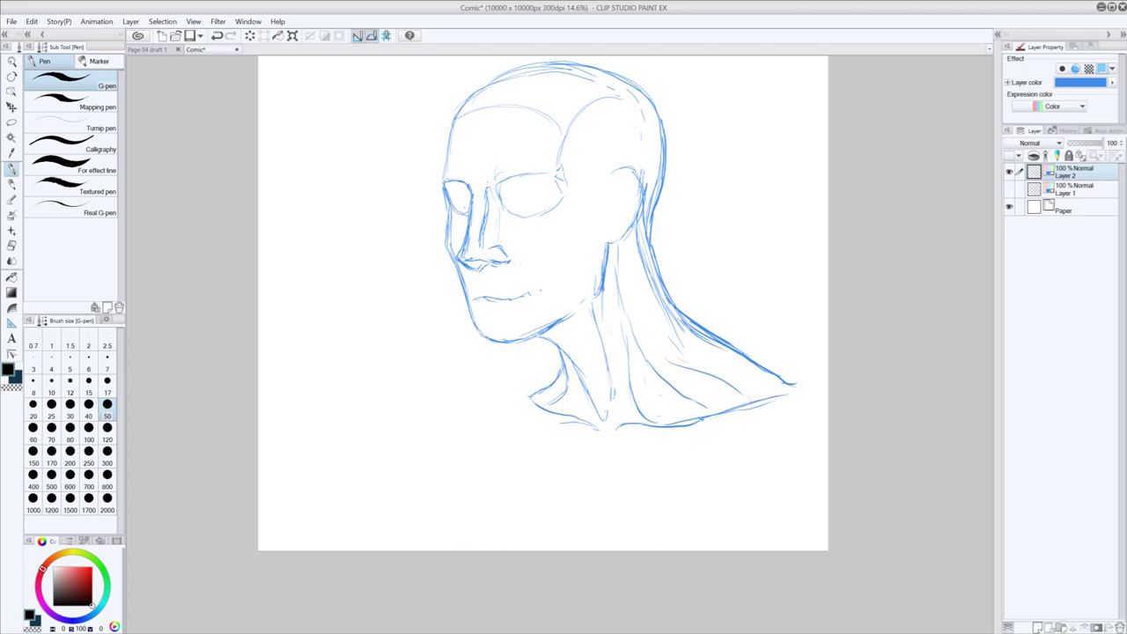
pyautogui.moveTo(648, 328)
pyautogui.mouseDown()
pyautogui.moveTo(619, 423)
pyautogui.moveTo(682, 361)
pyautogui.moveTo(682, 371)
pyautogui.mouseUp()
pyautogui.moveTo(734, 424)
pyautogui.mouseDown()
pyautogui.moveTo(728, 446)
pyautogui.moveTo(663, 440)
pyautogui.moveTo(750, 447)
pyautogui.mouseUp()
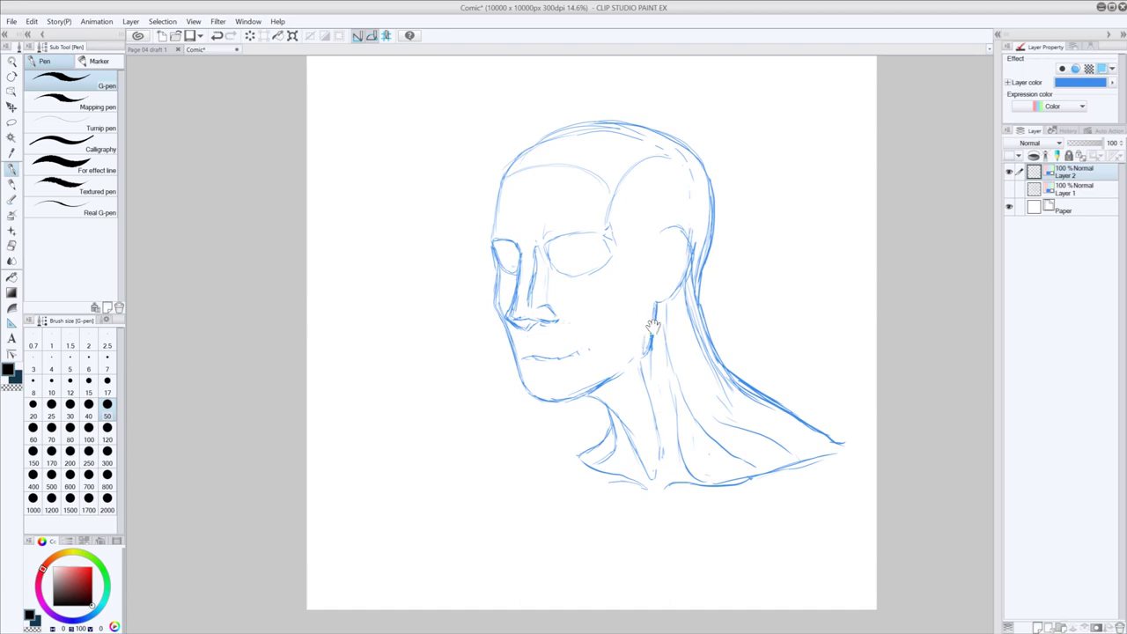
# - Add a new layer above Layer 2, lower Layer 2's opacity to 38%, and make Layer 3 the active layer
pyautogui.moveTo(653, 328); pyautogui.dragTo(648, 295)
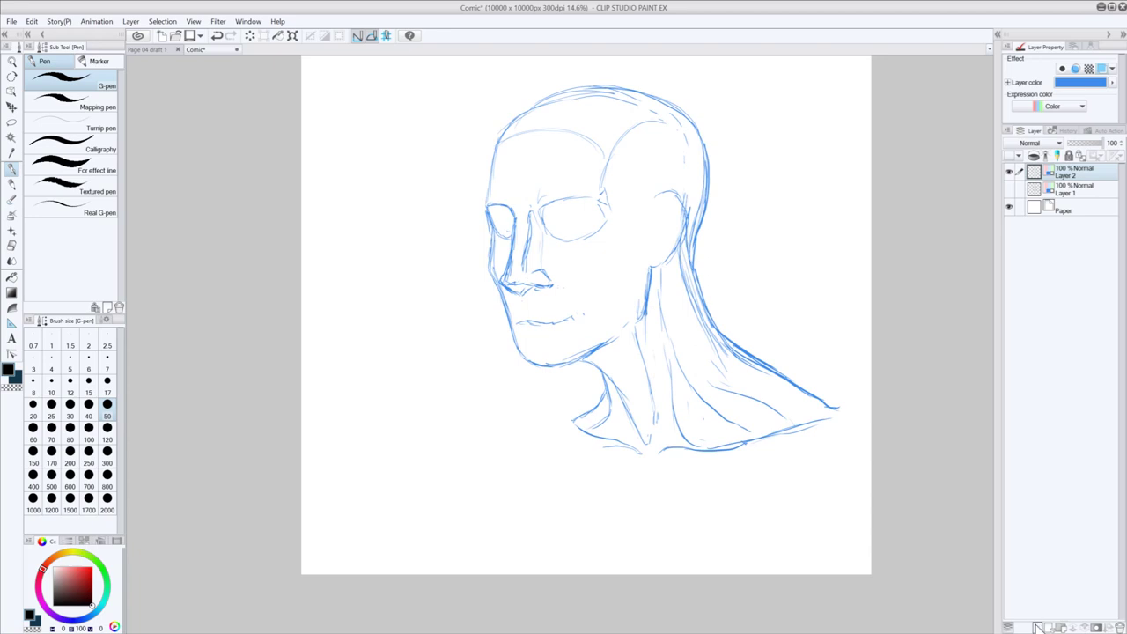
pyautogui.click(1038, 625)
pyautogui.click(1064, 195)
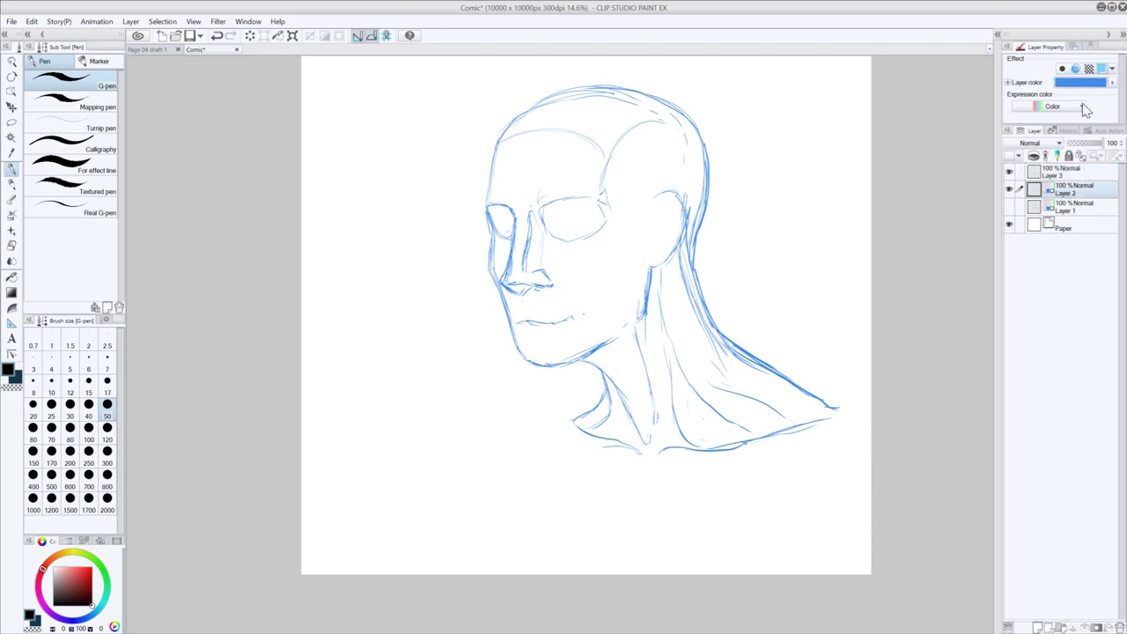
pyautogui.click(1086, 142)
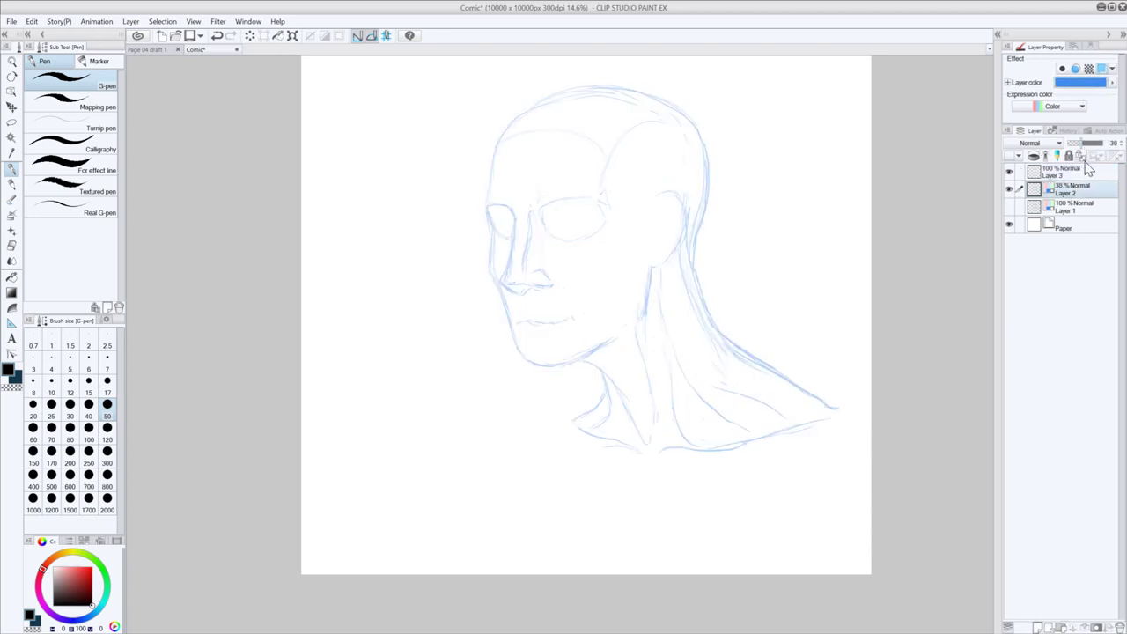
pyautogui.click(1068, 175)
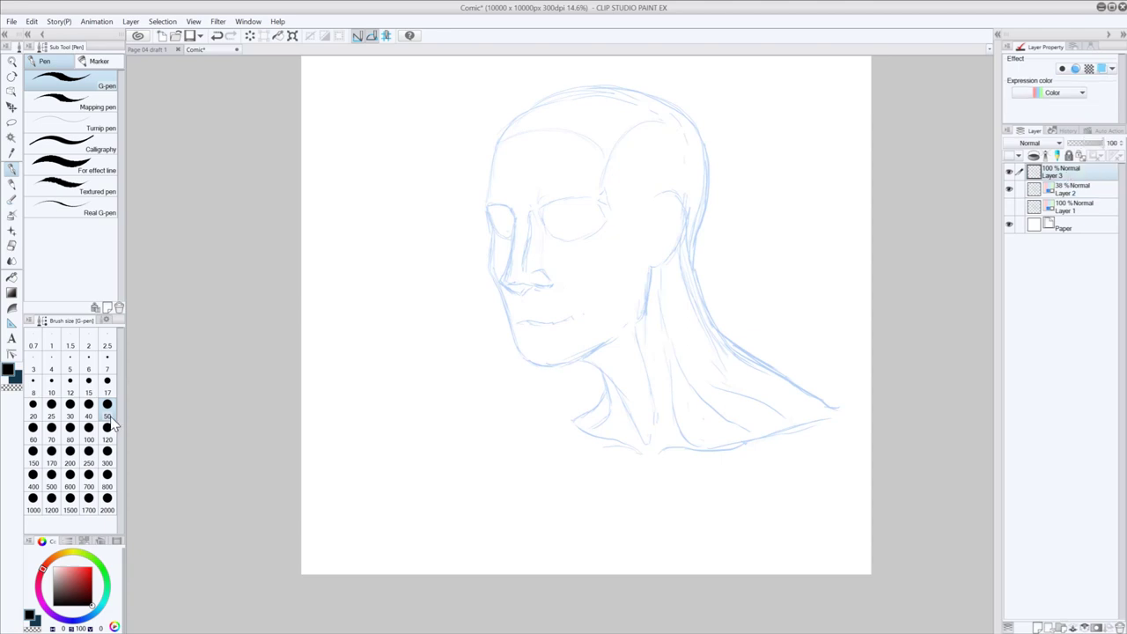
# - Draw the far contour of the face in black on Layer 3, from the upper forehead past the brow to the cheek
pyautogui.moveTo(508, 125); pyautogui.dragTo(488, 209)
pyautogui.hotkey('ctrl', 'z')
pyautogui.hotkey('ctrl', 'z')
pyautogui.moveTo(509, 124); pyautogui.dragTo(490, 198)
pyautogui.moveTo(498, 146)
pyautogui.mouseDown()
pyautogui.moveTo(490, 275)
pyautogui.moveTo(510, 326)
pyautogui.mouseUp()
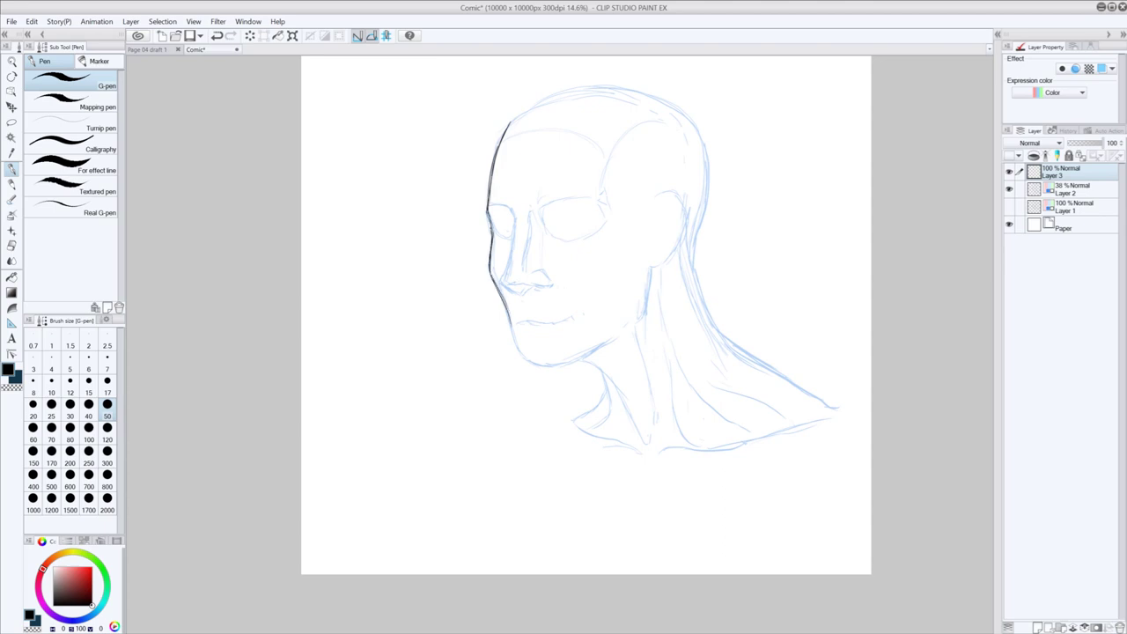
# - Continue the black contour down around the chin and along the underside of the jaw
pyautogui.moveTo(490, 270)
pyautogui.mouseDown()
pyautogui.moveTo(512, 338)
pyautogui.moveTo(525, 361)
pyautogui.moveTo(534, 355)
pyautogui.moveTo(520, 330)
pyautogui.moveTo(563, 369)
pyautogui.mouseUp()
pyautogui.hotkey('ctrl', 'z')
pyautogui.hotkey('ctrl', 'z')
pyautogui.hotkey('ctrl', 'z')
pyautogui.hotkey('ctrl', 'y')
pyautogui.hotkey('ctrl', 'y')
pyautogui.hotkey('ctrl', 'z')
pyautogui.moveTo(526, 361)
pyautogui.mouseDown()
pyautogui.moveTo(570, 369)
pyautogui.moveTo(621, 336)
pyautogui.mouseUp()
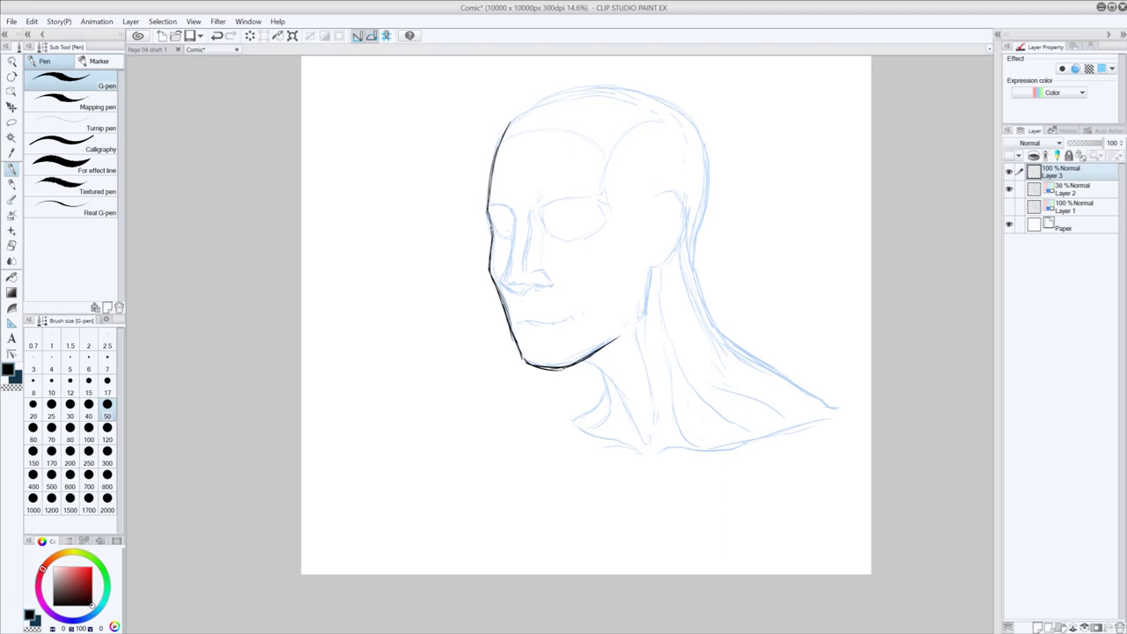
# - Draw the rear edge of the jaw below the ear and the far side of the nose
pyautogui.moveTo(655, 267); pyautogui.dragTo(642, 317)
pyautogui.moveTo(516, 218); pyautogui.dragTo(505, 273)
pyautogui.moveTo(504, 285); pyautogui.dragTo(515, 337)
pyautogui.hotkey('ctrl', 'z')
pyautogui.hotkey('ctrl', 'z')
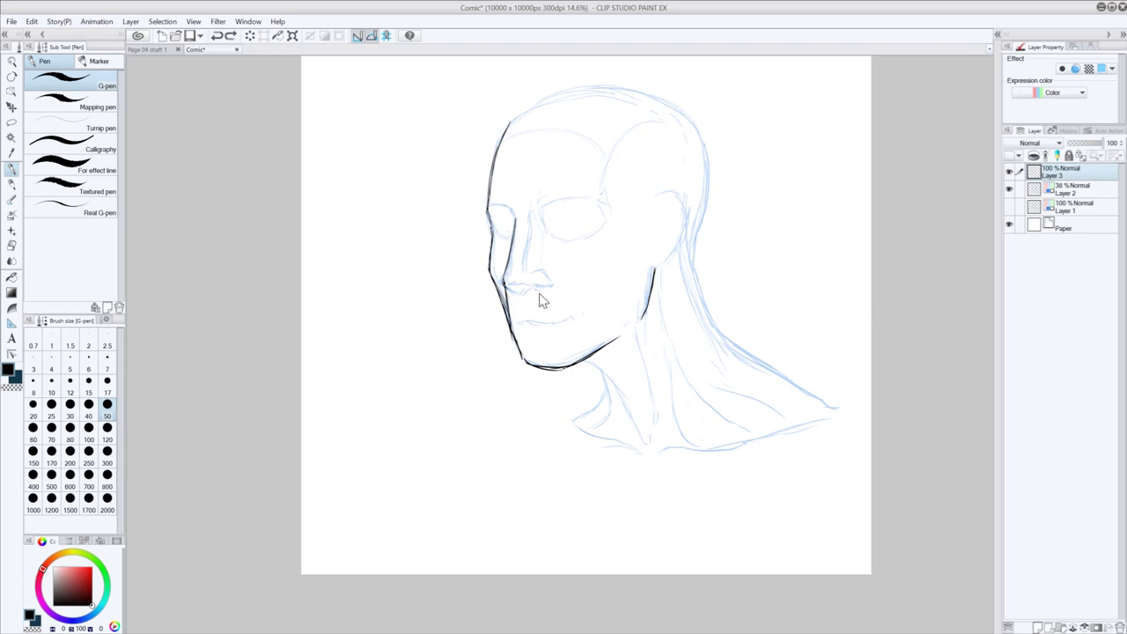
# - Draw muscle lines fanning from the base of the nose across the mouth down to the chin and jawline
pyautogui.moveTo(509, 260)
pyautogui.mouseDown()
pyautogui.moveTo(507, 309)
pyautogui.moveTo(518, 312)
pyautogui.moveTo(506, 309)
pyautogui.mouseUp()
pyautogui.hotkey('ctrl', 'z')
pyautogui.hotkey('ctrl', 'z')
pyautogui.hotkey('ctrl', 'z')
pyautogui.moveTo(512, 293); pyautogui.dragTo(525, 359)
pyautogui.hotkey('ctrl', 'z')
pyautogui.hotkey('ctrl', 'z')
pyautogui.hotkey('ctrl', 'z')
pyautogui.moveTo(517, 287)
pyautogui.mouseDown()
pyautogui.moveTo(532, 350)
pyautogui.moveTo(542, 341)
pyautogui.moveTo(565, 356)
pyautogui.mouseUp()
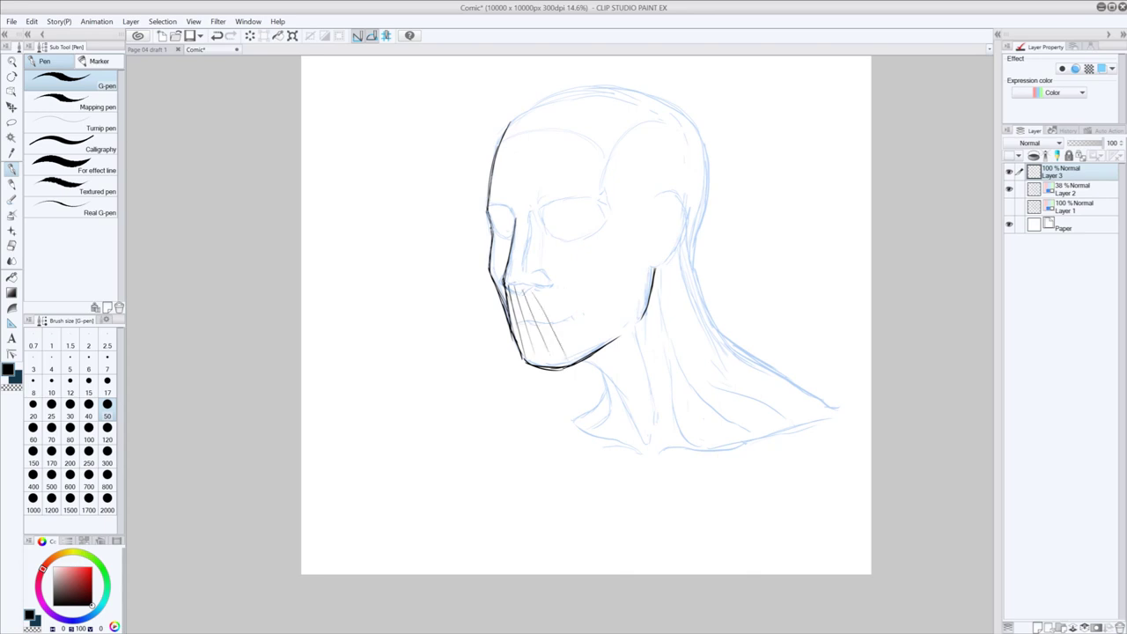
pyautogui.moveTo(537, 290); pyautogui.dragTo(587, 352)
# - Outline the rear curve of the ear down to the jaw and draw the near brow line
pyautogui.moveTo(655, 268)
pyautogui.mouseDown()
pyautogui.moveTo(681, 241)
pyautogui.moveTo(667, 260)
pyautogui.mouseUp()
pyautogui.moveTo(672, 193)
pyautogui.mouseDown()
pyautogui.moveTo(685, 207)
pyautogui.moveTo(681, 240)
pyautogui.mouseUp()
pyautogui.moveTo(537, 206); pyautogui.dragTo(607, 199)
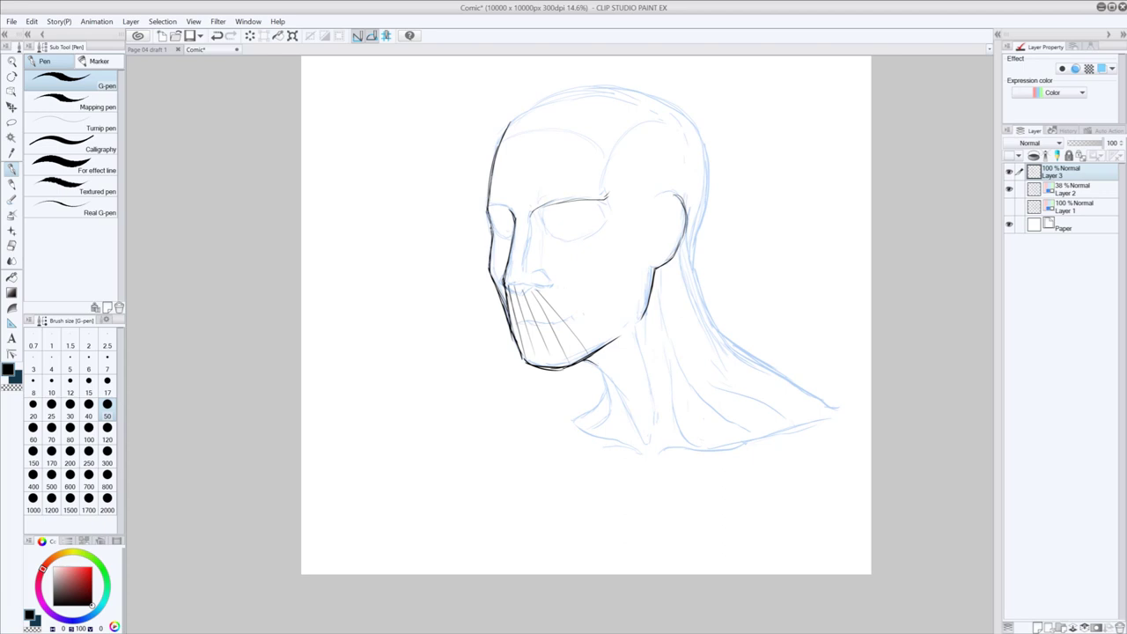
# - Draw the front of the neck below the chin and the back of the neck sloping down to the shoulder
pyautogui.moveTo(586, 361)
pyautogui.mouseDown()
pyautogui.moveTo(627, 397)
pyautogui.moveTo(574, 421)
pyautogui.mouseUp()
pyautogui.hotkey('ctrl', 'z')
pyautogui.hotkey('ctrl', 'z')
pyautogui.hotkey('ctrl', 'z')
pyautogui.hotkey('ctrl', 'z')
pyautogui.hotkey('ctrl', 'z')
pyautogui.hotkey('ctrl', 'z')
pyautogui.hotkey('ctrl', 'z')
pyautogui.hotkey('ctrl', 'z')
pyautogui.moveTo(692, 250)
pyautogui.mouseDown()
pyautogui.moveTo(723, 332)
pyautogui.moveTo(831, 408)
pyautogui.mouseUp()
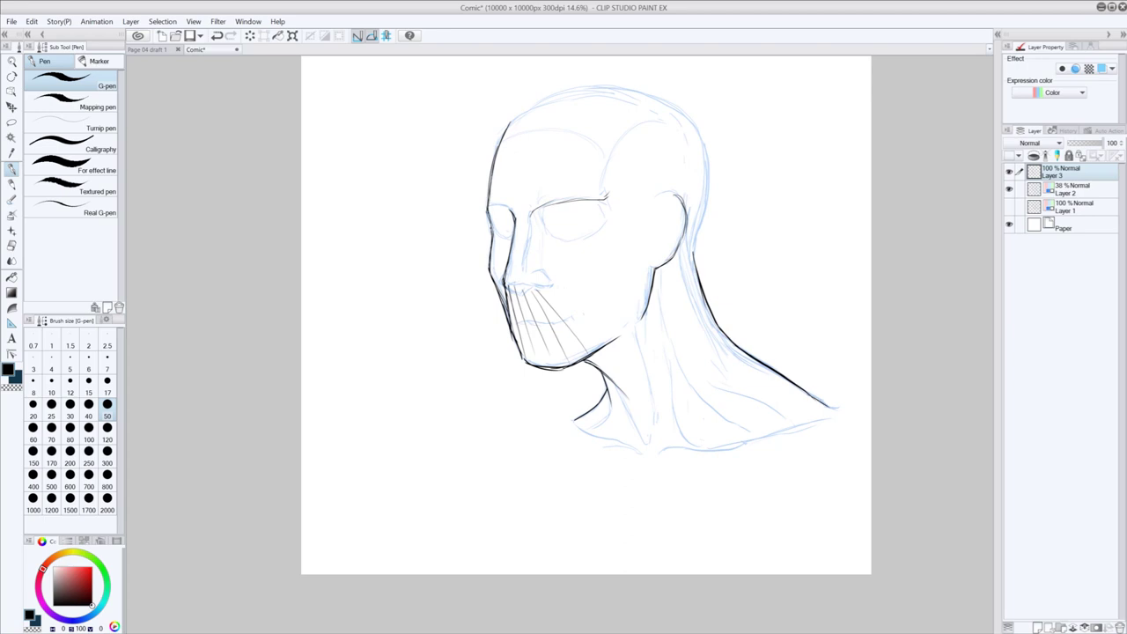
pyautogui.hotkey('ctrl', 'z')
# - Outline the skull in black from the nape over the crown to the forehead
pyautogui.moveTo(695, 245)
pyautogui.mouseDown()
pyautogui.moveTo(693, 258)
pyautogui.moveTo(695, 244)
pyautogui.mouseUp()
pyautogui.moveTo(708, 197)
pyautogui.mouseDown()
pyautogui.moveTo(700, 232)
pyautogui.moveTo(704, 141)
pyautogui.moveTo(693, 121)
pyautogui.mouseUp()
pyautogui.hotkey('ctrl', 'z')
pyautogui.moveTo(709, 211)
pyautogui.mouseDown()
pyautogui.moveTo(702, 132)
pyautogui.moveTo(647, 91)
pyautogui.mouseUp()
pyautogui.moveTo(509, 129)
pyautogui.mouseDown()
pyautogui.moveTo(537, 103)
pyautogui.moveTo(627, 86)
pyautogui.moveTo(516, 109)
pyautogui.moveTo(540, 146)
pyautogui.mouseUp()
pyautogui.hotkey('ctrl', 'z')
pyautogui.hotkey('ctrl', 'z')
pyautogui.hotkey('ctrl', 'z')
pyautogui.hotkey('ctrl', 'z')
pyautogui.moveTo(648, 91)
pyautogui.mouseDown()
pyautogui.moveTo(507, 123)
pyautogui.moveTo(641, 87)
pyautogui.mouseUp()
pyautogui.hotkey('ctrl', 'z')
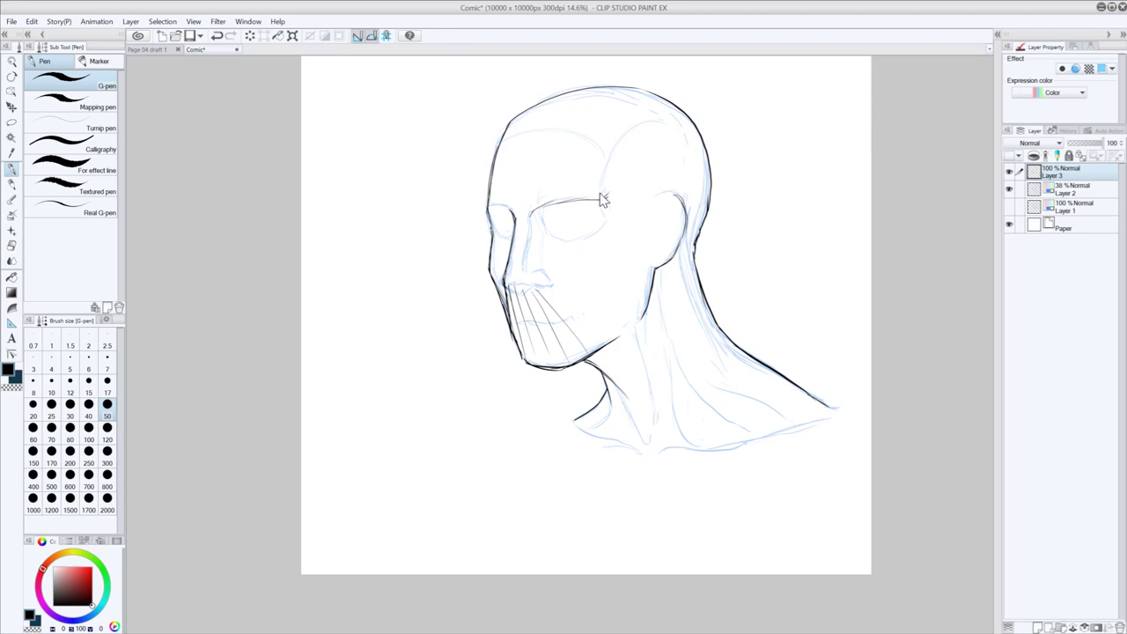
# - Outline the near eye socket's lower edge, the near side of the nose and the cheekbone contour down the cheek
pyautogui.press('e')
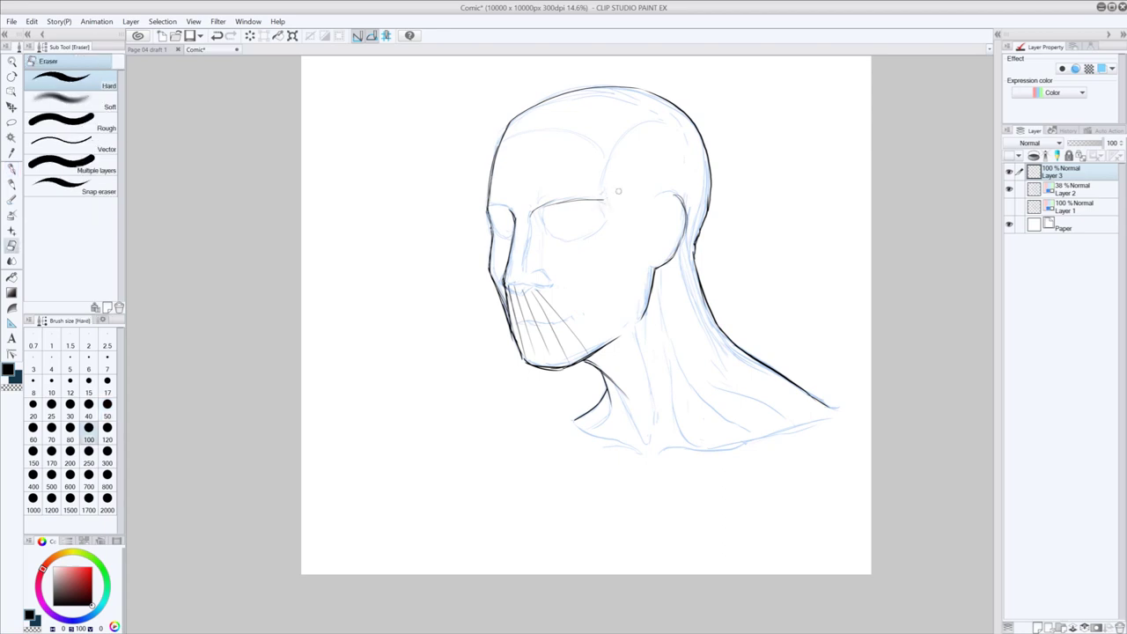
pyautogui.press('p')
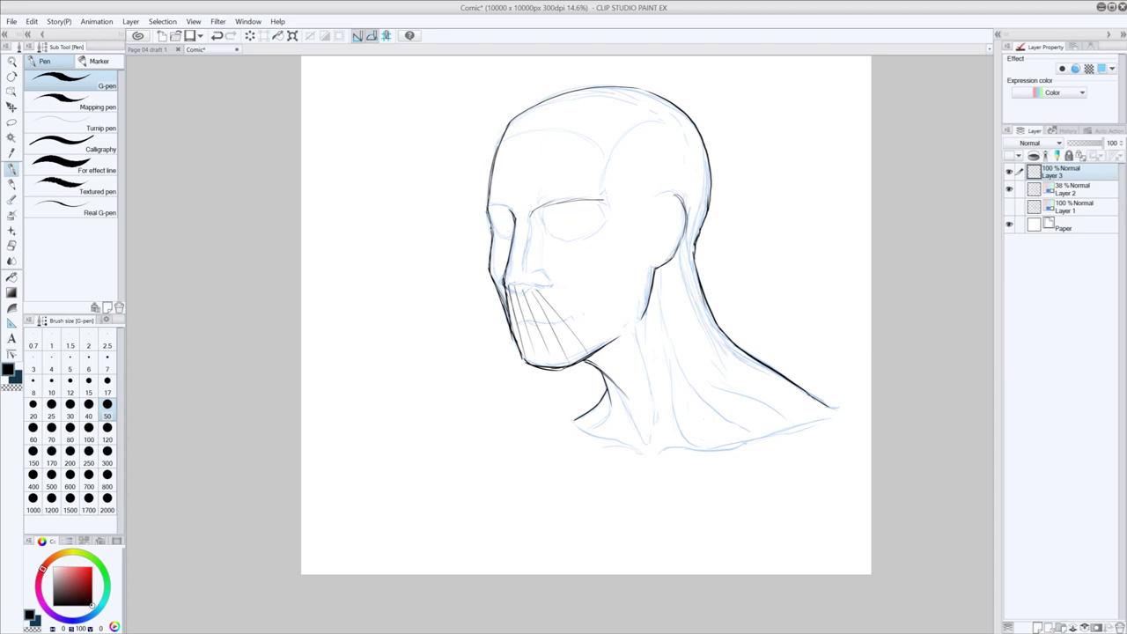
pyautogui.moveTo(535, 220)
pyautogui.mouseDown()
pyautogui.moveTo(567, 239)
pyautogui.moveTo(609, 217)
pyautogui.moveTo(608, 279)
pyautogui.moveTo(628, 254)
pyautogui.moveTo(603, 300)
pyautogui.moveTo(608, 335)
pyautogui.mouseUp()
pyautogui.hotkey('ctrl', 'z')
pyautogui.hotkey('ctrl', 'z')
pyautogui.hotkey('ctrl', 'z')
pyautogui.hotkey('ctrl', 'z')
pyautogui.moveTo(606, 287); pyautogui.dragTo(601, 320)
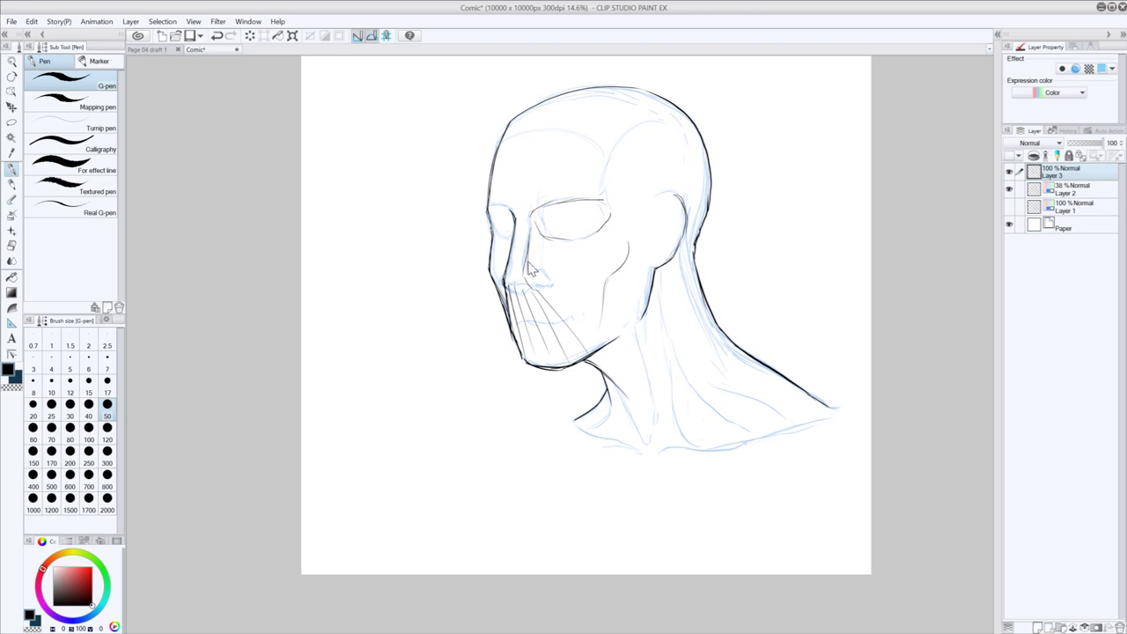
# - Draw the nostril and curved muscle lines running across the near cheek from the nose and eye socket to the jaw
pyautogui.hotkey('ctrl', 'z')
pyautogui.hotkey('ctrl', 'z')
pyautogui.moveTo(531, 272); pyautogui.dragTo(604, 337)
pyautogui.moveTo(595, 298); pyautogui.dragTo(616, 331)
pyautogui.moveTo(544, 235)
pyautogui.mouseDown()
pyautogui.moveTo(565, 240)
pyautogui.moveTo(546, 269)
pyautogui.moveTo(588, 243)
pyautogui.moveTo(623, 256)
pyautogui.moveTo(621, 230)
pyautogui.moveTo(625, 250)
pyautogui.moveTo(577, 268)
pyautogui.moveTo(639, 315)
pyautogui.mouseUp()
pyautogui.hotkey('ctrl', 'z')
pyautogui.hotkey('ctrl', 'z')
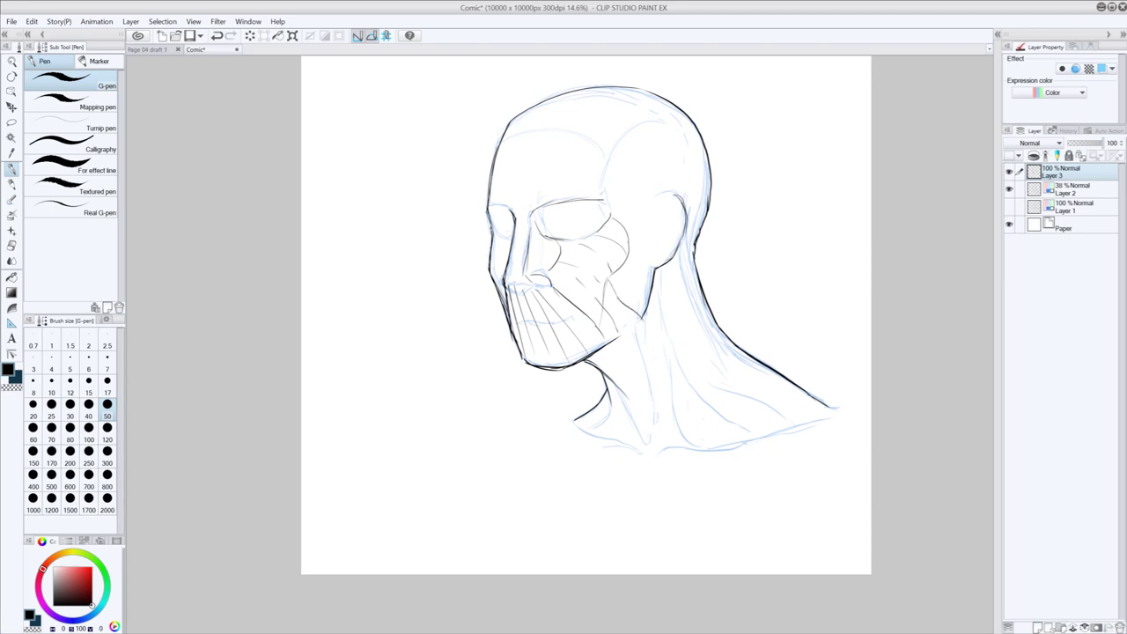
# - Draw curved jaw muscle lines from the cheekbone to the rear edge of the jaw below the ear
pyautogui.hotkey('ctrl', 'z')
pyautogui.moveTo(610, 276); pyautogui.dragTo(636, 315)
pyautogui.moveTo(630, 269); pyautogui.dragTo(651, 305)
pyautogui.moveTo(628, 250)
pyautogui.mouseDown()
pyautogui.moveTo(653, 275)
pyautogui.moveTo(650, 253)
pyautogui.mouseUp()
# - Add short curved muscle lines across the far cheek beside the nose
pyautogui.moveTo(492, 252)
pyautogui.mouseDown()
pyautogui.moveTo(508, 242)
pyautogui.moveTo(507, 266)
pyautogui.mouseUp()
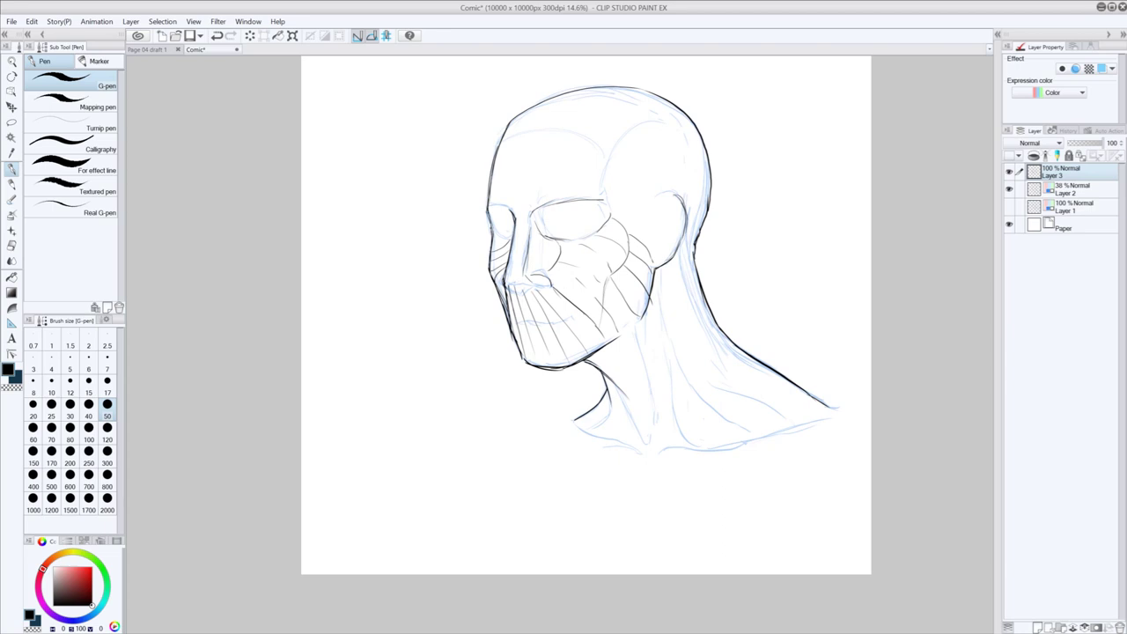
pyautogui.hotkey('ctrl', 'z')
pyautogui.moveTo(490, 273); pyautogui.dragTo(507, 268)
pyautogui.hotkey('ctrl', 'z')
pyautogui.hotkey('ctrl', 'y')
pyautogui.hotkey('ctrl', 'z')
pyautogui.hotkey('ctrl', 'y')
# - Outline the forehead plane and draw contour lines down the temple
pyautogui.moveTo(567, 128)
pyautogui.mouseDown()
pyautogui.moveTo(617, 138)
pyautogui.moveTo(624, 158)
pyautogui.moveTo(611, 169)
pyautogui.moveTo(634, 183)
pyautogui.moveTo(626, 201)
pyautogui.mouseUp()
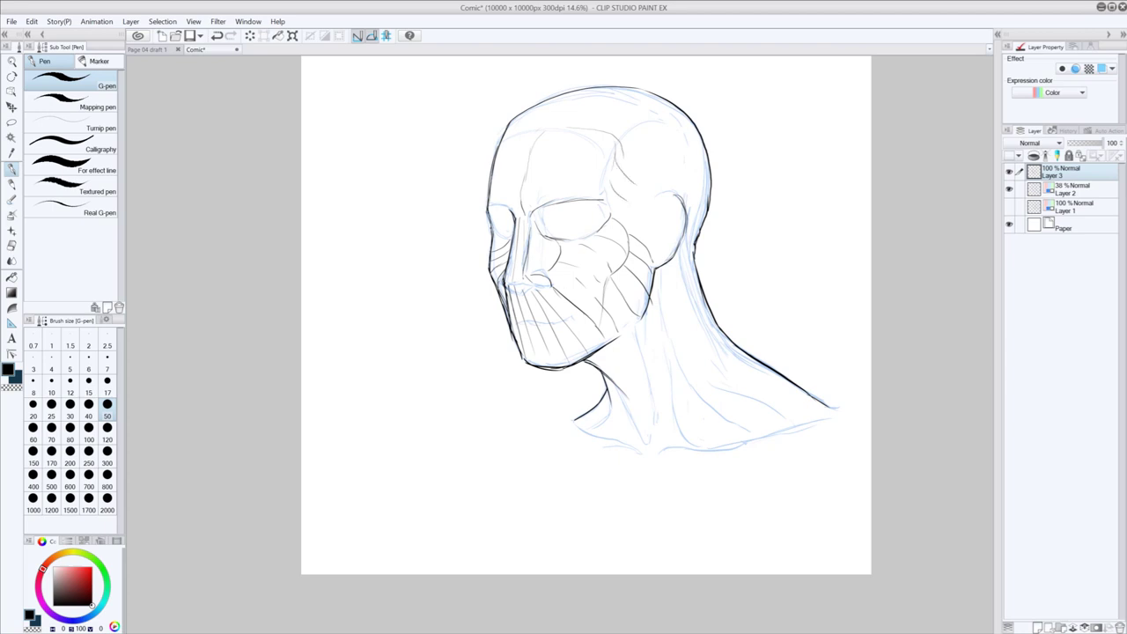
pyautogui.hotkey('ctrl', 'z')
pyautogui.hotkey('ctrl', 'z')
pyautogui.moveTo(624, 155)
pyautogui.mouseDown()
pyautogui.moveTo(637, 169)
pyautogui.moveTo(635, 199)
pyautogui.mouseUp()
# - Draw a line across the forehead above the near brow, and darken the brow ridge toward the bridge of the nose
pyautogui.moveTo(532, 185); pyautogui.dragTo(611, 172)
pyautogui.hotkey('ctrl', 'z')
pyautogui.moveTo(530, 187); pyautogui.dragTo(556, 178)
pyautogui.moveTo(531, 213); pyautogui.dragTo(546, 206)
pyautogui.hotkey('ctrl', 'z')
pyautogui.moveTo(520, 211); pyautogui.dragTo(534, 201)
pyautogui.hotkey('ctrl', 'z')
pyautogui.hotkey('ctrl', 'z')
pyautogui.moveTo(540, 204); pyautogui.dragTo(603, 200)
pyautogui.moveTo(525, 188); pyautogui.dragTo(522, 202)
pyautogui.hotkey('ctrl', 'z')
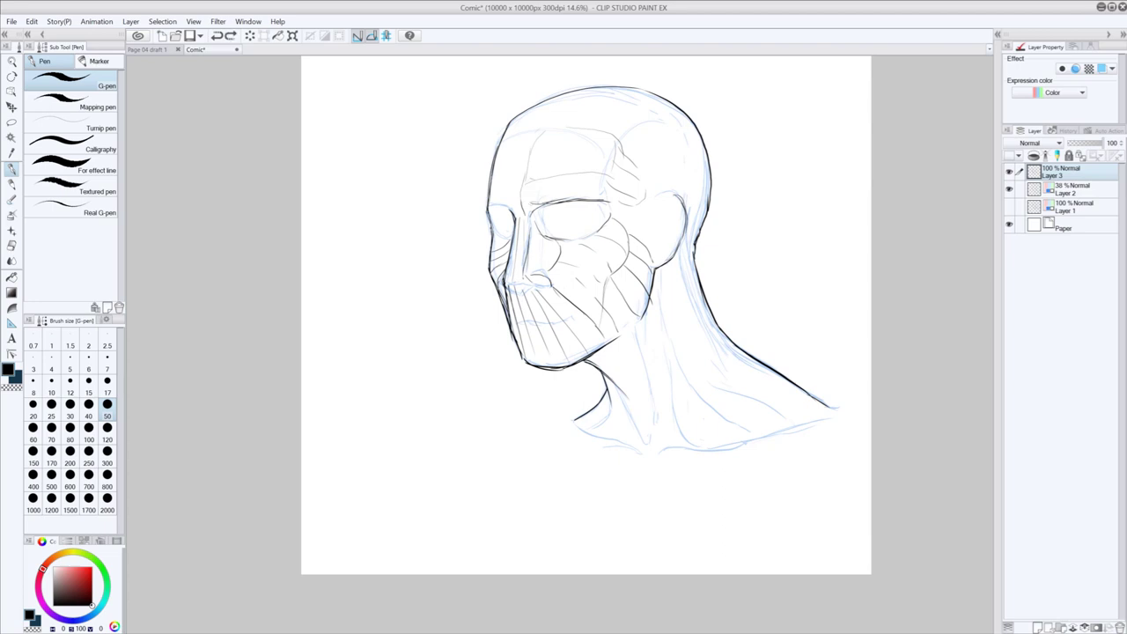
# - Add the far brow lines and close the front edge of the ear
pyautogui.moveTo(487, 206)
pyautogui.mouseDown()
pyautogui.moveTo(511, 207)
pyautogui.moveTo(487, 201)
pyautogui.mouseUp()
pyautogui.hotkey('ctrl', 'z')
pyautogui.moveTo(662, 199); pyautogui.dragTo(649, 264)
pyautogui.hotkey('ctrl', 'z')
# - Fill both eye sockets with vertical contour lines and add a short line below the near socket
pyautogui.moveTo(538, 214)
pyautogui.mouseDown()
pyautogui.moveTo(545, 237)
pyautogui.moveTo(600, 225)
pyautogui.mouseUp()
pyautogui.hotkey('ctrl', 'z')
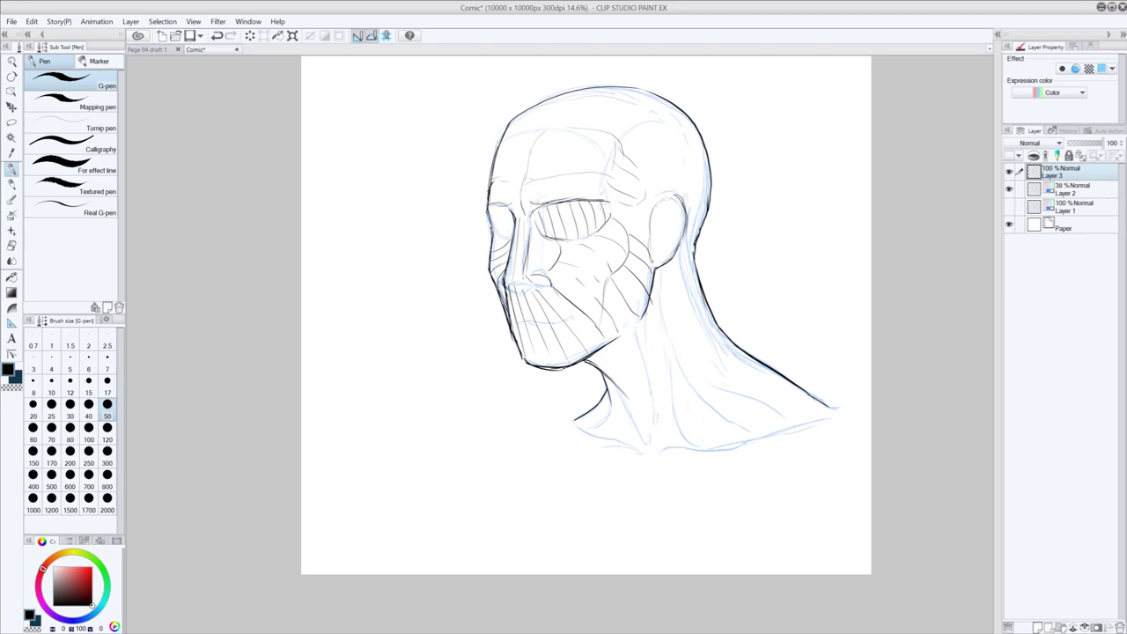
pyautogui.moveTo(496, 209)
pyautogui.mouseDown()
pyautogui.moveTo(490, 236)
pyautogui.moveTo(506, 237)
pyautogui.mouseUp()
pyautogui.moveTo(563, 237); pyautogui.dragTo(551, 250)
# - Draw two curved lines over the top of the head from the forehead toward the crown
pyautogui.moveTo(548, 134)
pyautogui.mouseDown()
pyautogui.moveTo(530, 197)
pyautogui.moveTo(636, 86)
pyautogui.mouseUp()
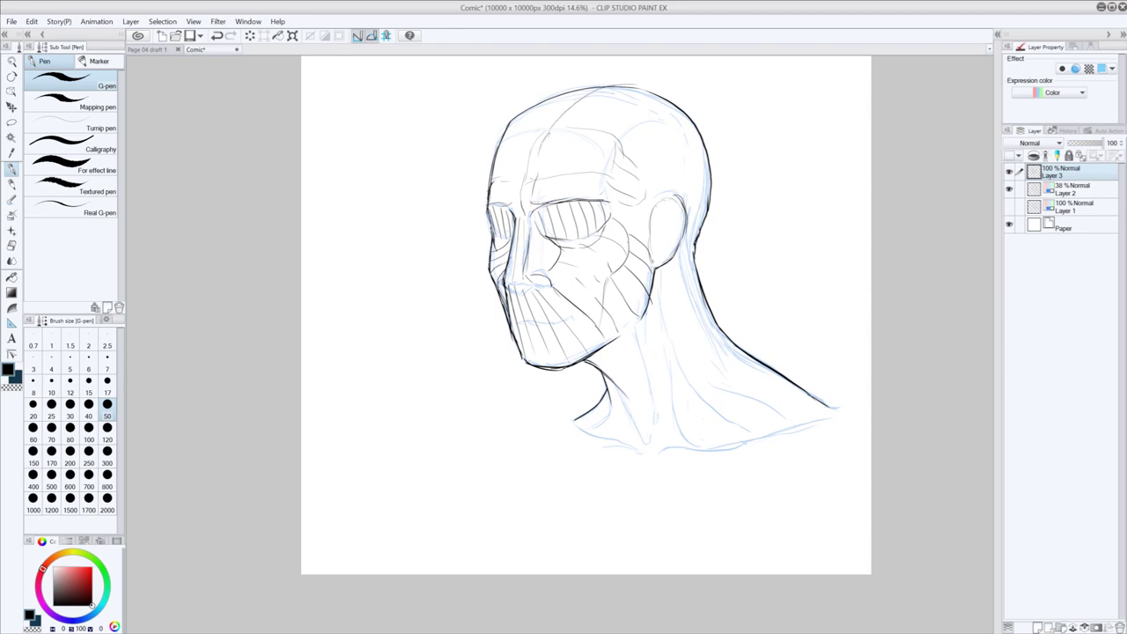
pyautogui.hotkey('ctrl', 'z')
pyautogui.moveTo(545, 130)
pyautogui.mouseDown()
pyautogui.moveTo(618, 86)
pyautogui.moveTo(518, 129)
pyautogui.moveTo(500, 151)
pyautogui.mouseUp()
# - Draw the side neck muscle lines from behind the jaw down to the collarbone and the pit of the neck
pyautogui.moveTo(658, 277); pyautogui.dragTo(678, 424)
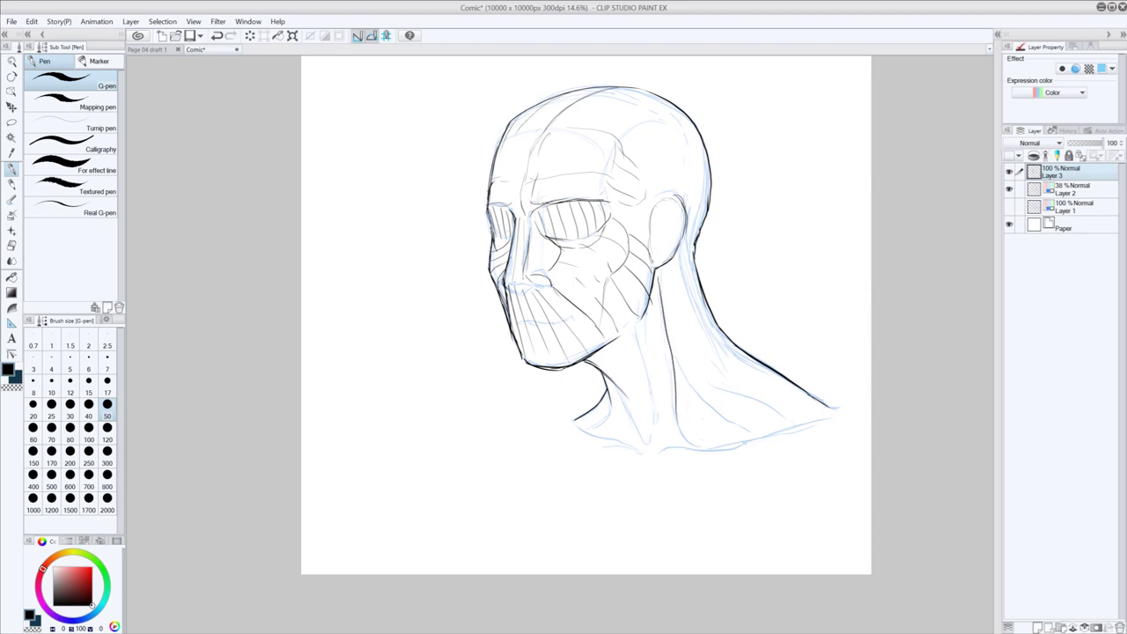
pyautogui.moveTo(667, 300)
pyautogui.mouseDown()
pyautogui.moveTo(682, 417)
pyautogui.moveTo(707, 450)
pyautogui.mouseUp()
pyautogui.moveTo(635, 324); pyautogui.dragTo(657, 449)
pyautogui.moveTo(642, 345); pyautogui.dragTo(655, 435)
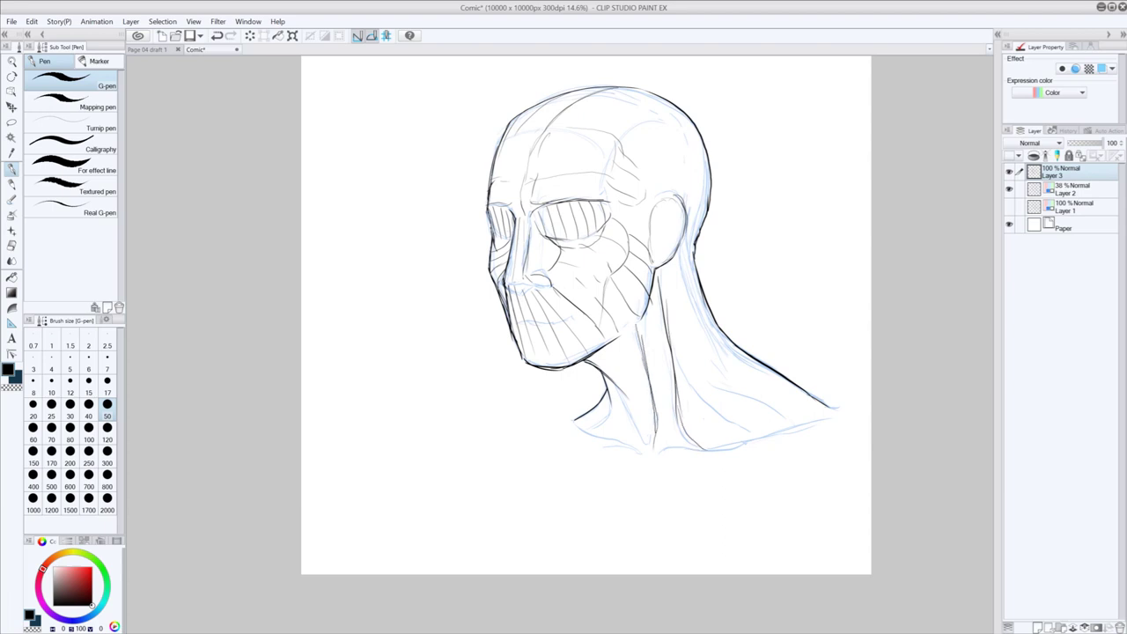
# - Draw the front throat line, both collarbones, and their rounded ends around the pit of the neck
pyautogui.moveTo(618, 386); pyautogui.dragTo(651, 449)
pyautogui.moveTo(611, 399)
pyautogui.mouseDown()
pyautogui.moveTo(600, 427)
pyautogui.moveTo(602, 413)
pyautogui.mouseUp()
pyautogui.hotkey('ctrl', 'z')
pyautogui.hotkey('ctrl', 'z')
pyautogui.hotkey('ctrl', 'y')
pyautogui.moveTo(593, 431)
pyautogui.mouseDown()
pyautogui.moveTo(641, 450)
pyautogui.moveTo(641, 464)
pyautogui.moveTo(634, 450)
pyautogui.moveTo(679, 463)
pyautogui.moveTo(664, 448)
pyautogui.moveTo(662, 464)
pyautogui.moveTo(810, 419)
pyautogui.mouseUp()
pyautogui.hotkey('ctrl', 'z')
pyautogui.hotkey('ctrl', 'z')
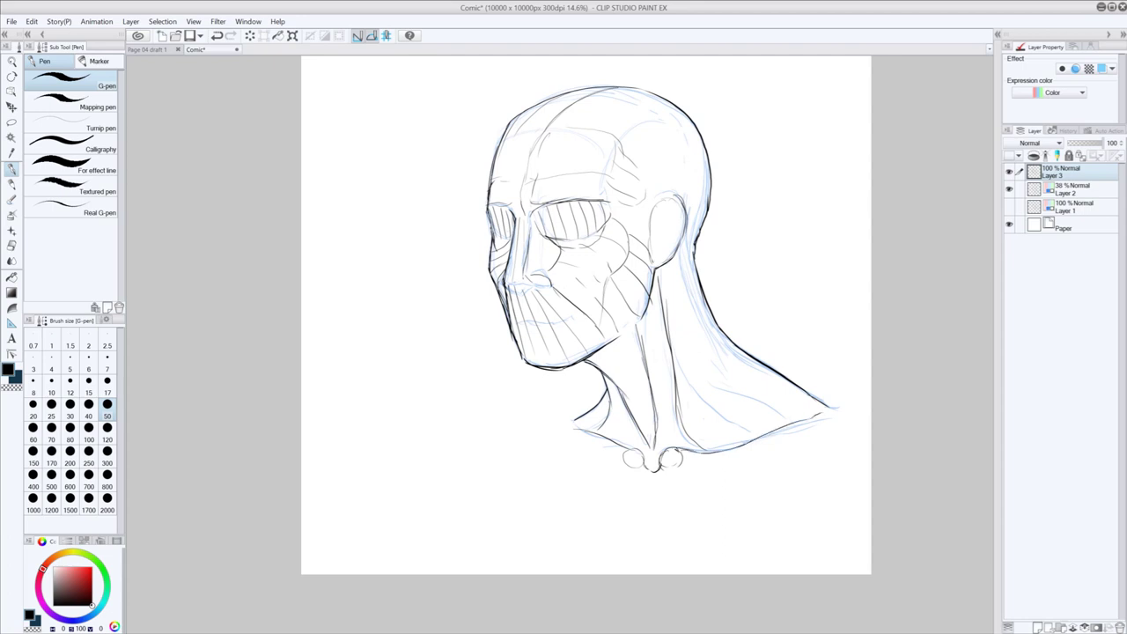
# - Extend the near shoulder line outward and draw a trapezius line from the side of the neck to the collarbone
pyautogui.moveTo(828, 403); pyautogui.dragTo(868, 402)
pyautogui.hotkey('ctrl', 'z')
pyautogui.moveTo(687, 401); pyautogui.dragTo(697, 412)
pyautogui.hotkey('ctrl', 'z')
pyautogui.moveTo(686, 335); pyautogui.dragTo(711, 405)
pyautogui.hotkey('ctrl', 'z')
pyautogui.moveTo(674, 353); pyautogui.dragTo(738, 442)
pyautogui.moveTo(676, 355); pyautogui.dragTo(662, 278)
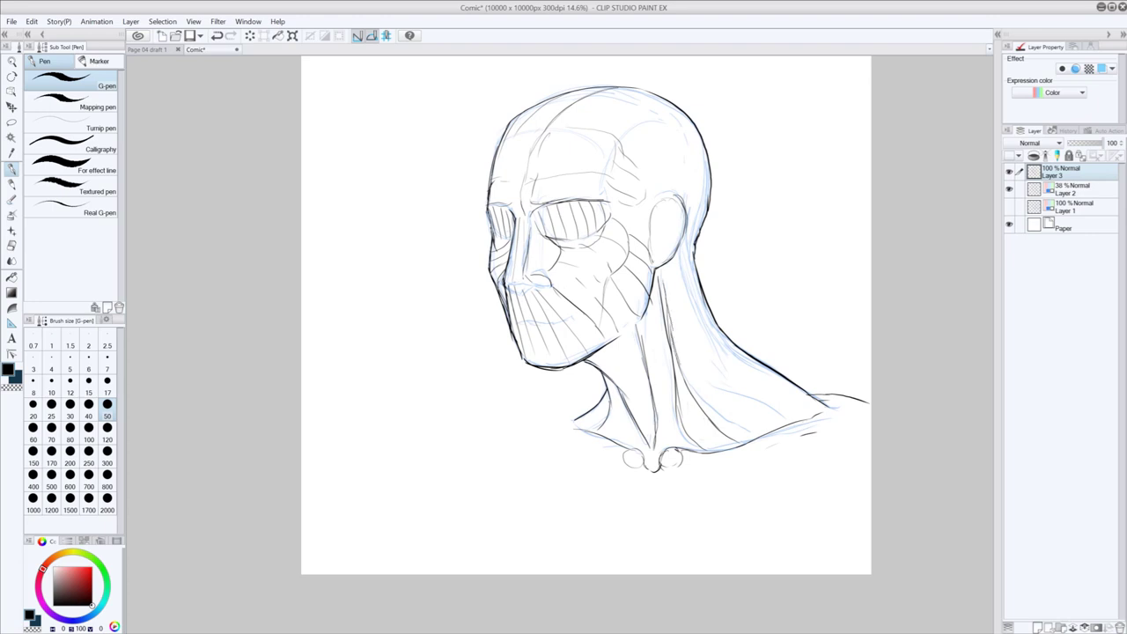
# - Add muscle lines between the neck and near shoulder, plus short lines at the front base of the neck
pyautogui.moveTo(719, 401); pyautogui.dragTo(781, 428)
pyautogui.moveTo(710, 383); pyautogui.dragTo(731, 407)
pyautogui.moveTo(689, 420)
pyautogui.mouseDown()
pyautogui.moveTo(751, 398)
pyautogui.moveTo(757, 414)
pyautogui.mouseUp()
pyautogui.hotkey('ctrl', 'z')
pyautogui.moveTo(610, 403)
pyautogui.mouseDown()
pyautogui.moveTo(599, 429)
pyautogui.moveTo(625, 448)
pyautogui.mouseUp()
pyautogui.hotkey('ctrl', 'z')
# - Draw muscle lines from behind the ear down the back of the neck
pyautogui.moveTo(689, 264); pyautogui.dragTo(684, 301)
pyautogui.moveTo(683, 240); pyautogui.dragTo(682, 318)
pyautogui.hotkey('ctrl', 'z')
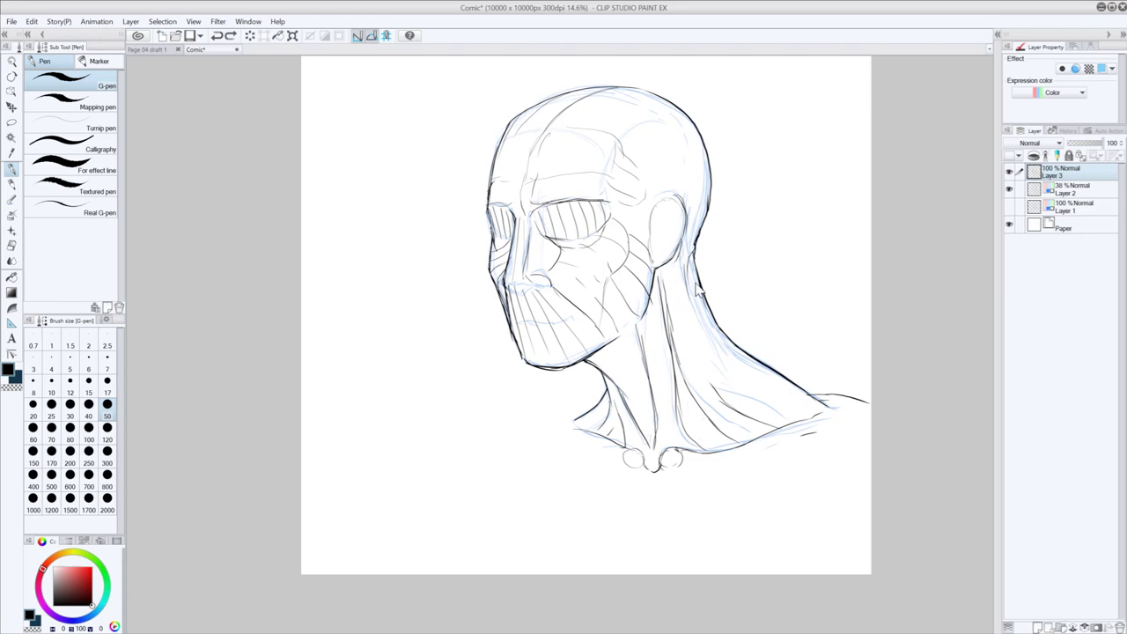
pyautogui.hotkey('ctrl', 'z')
pyautogui.moveTo(672, 276)
pyautogui.mouseDown()
pyautogui.moveTo(695, 239)
pyautogui.moveTo(685, 319)
pyautogui.mouseUp()
pyautogui.hotkey('ctrl', 'z')
pyautogui.hotkey('ctrl', 'z')
pyautogui.moveTo(685, 271); pyautogui.dragTo(709, 333)
# - Add curved contour lines under the jaw, down the throat and across the side neck muscle
pyautogui.moveTo(624, 340)
pyautogui.mouseDown()
pyautogui.moveTo(595, 359)
pyautogui.moveTo(626, 356)
pyautogui.moveTo(612, 381)
pyautogui.mouseUp()
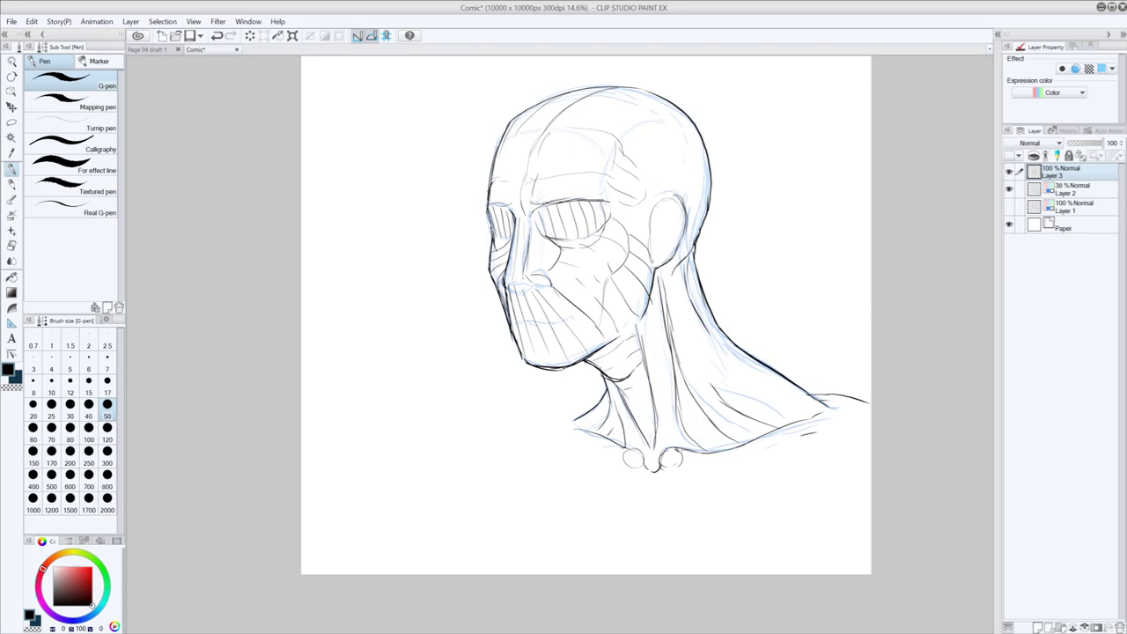
pyautogui.moveTo(644, 383)
pyautogui.mouseDown()
pyautogui.moveTo(625, 390)
pyautogui.moveTo(635, 416)
pyautogui.mouseUp()
pyautogui.moveTo(665, 327)
pyautogui.mouseDown()
pyautogui.moveTo(642, 337)
pyautogui.moveTo(649, 352)
pyautogui.mouseUp()
# - Add a new layer above Layer 3 and hide Layer 2
pyautogui.click(1036, 625)
pyautogui.click(1009, 208)
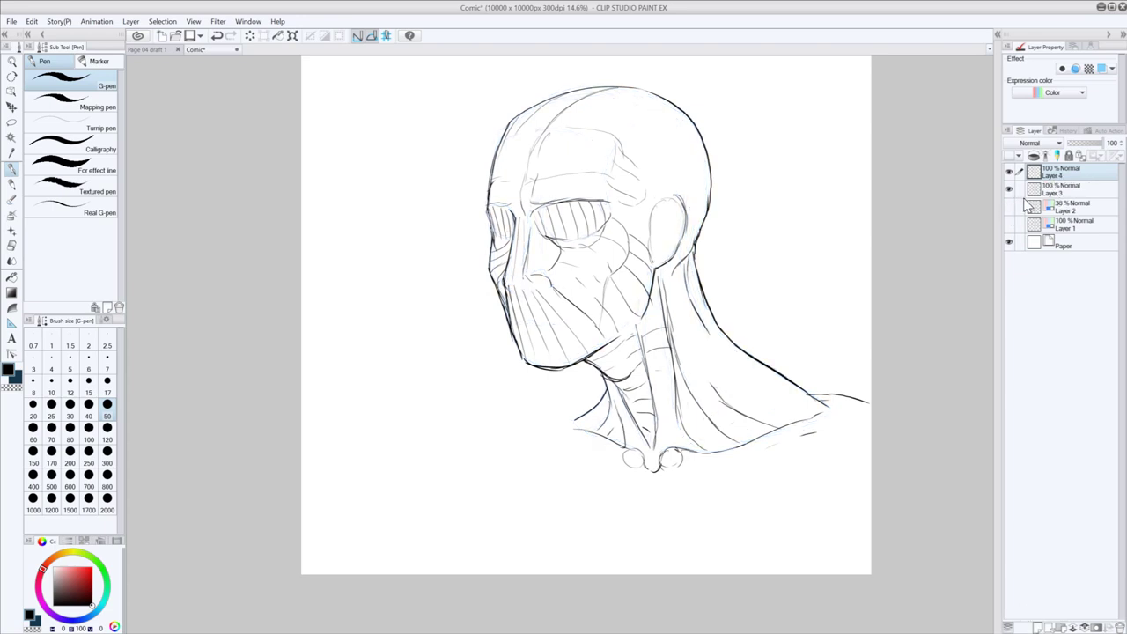
# - Turn on the blue layer color for Layer 3 and lower its opacity to 47%
pyautogui.click(1062, 190)
pyautogui.click(1102, 68)
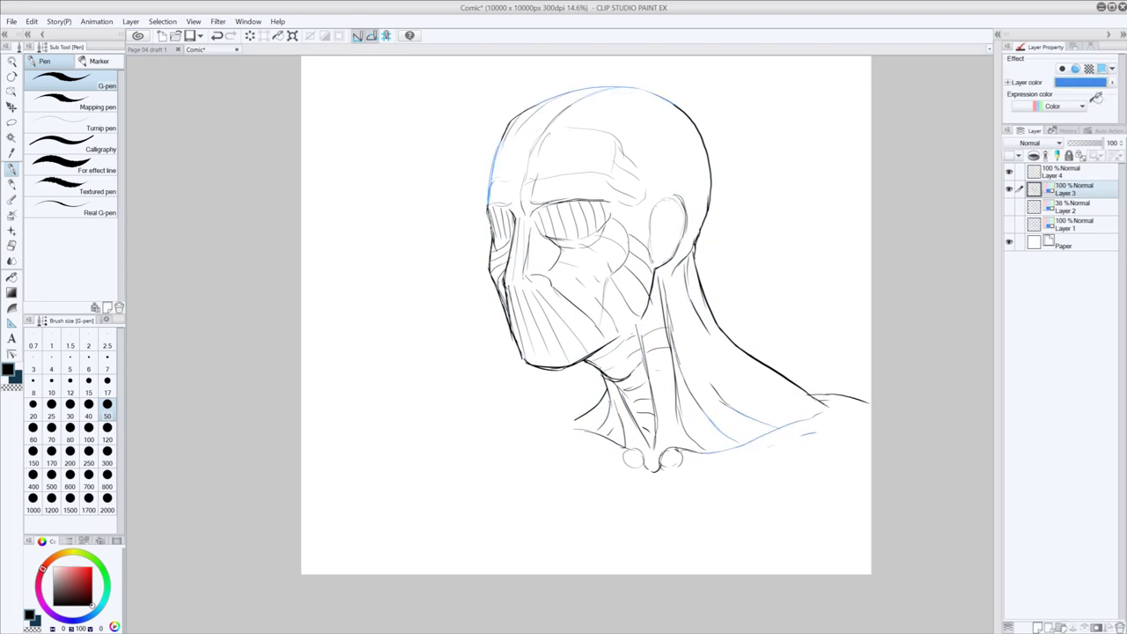
pyautogui.click(1082, 144)
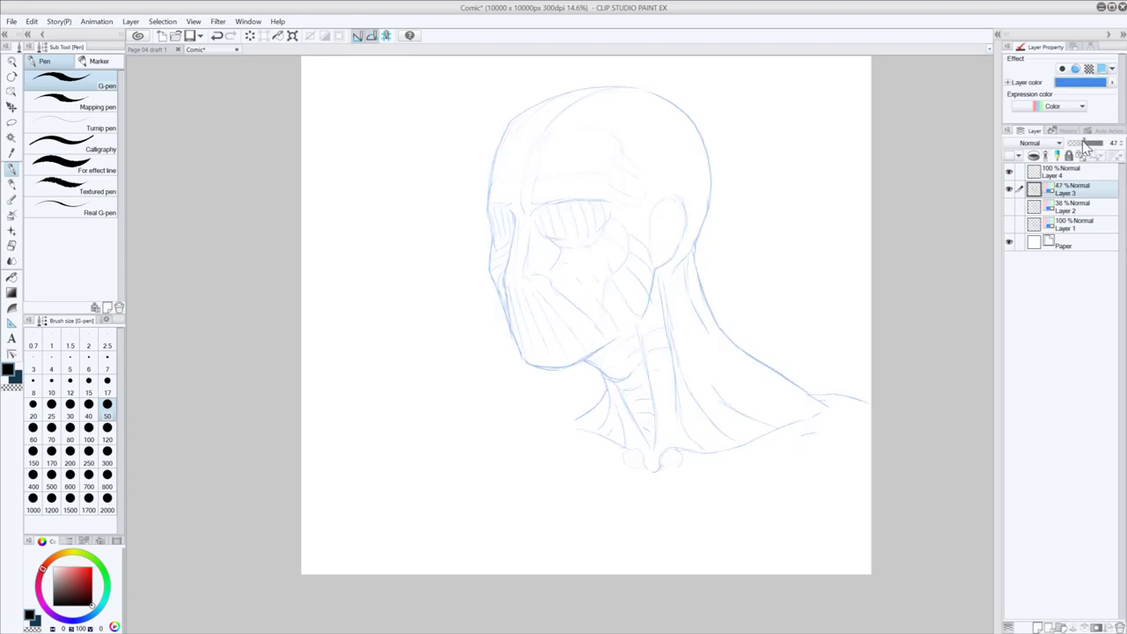
pyautogui.click(1049, 171)
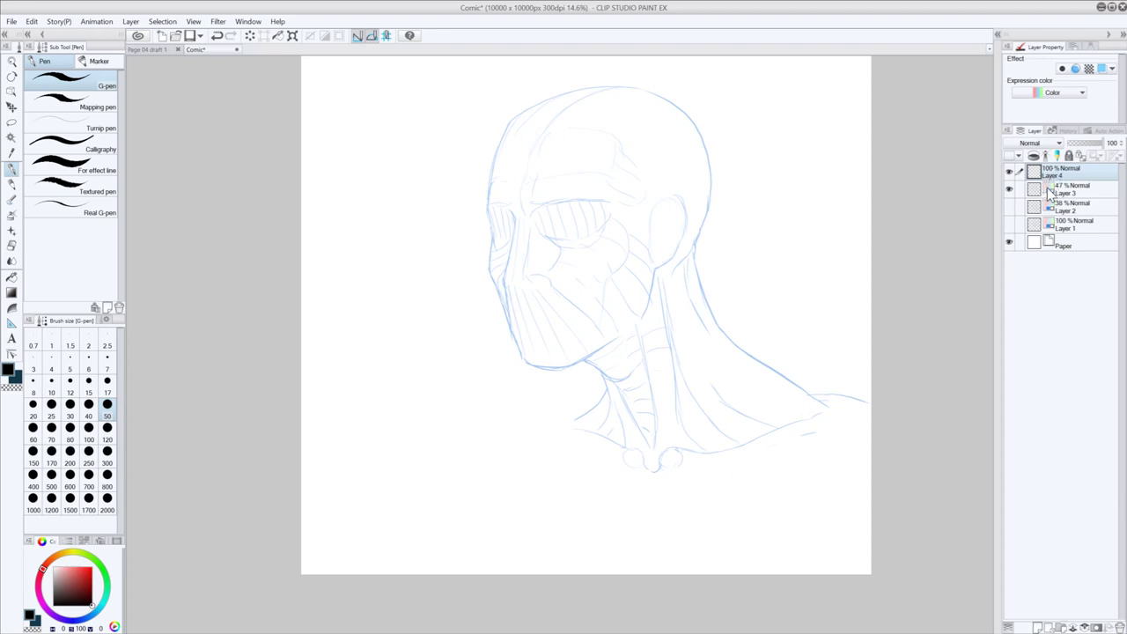
# - Restore Layer 3's opacity to 100% and add a new layer directly above it
pyautogui.click(1072, 186)
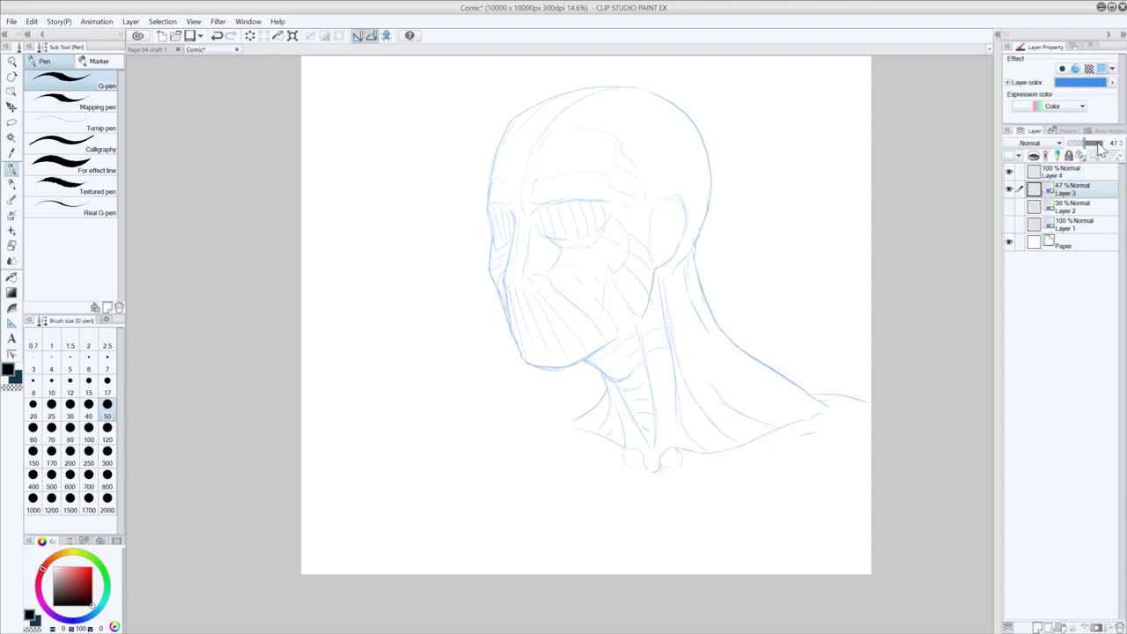
pyautogui.click(1100, 143)
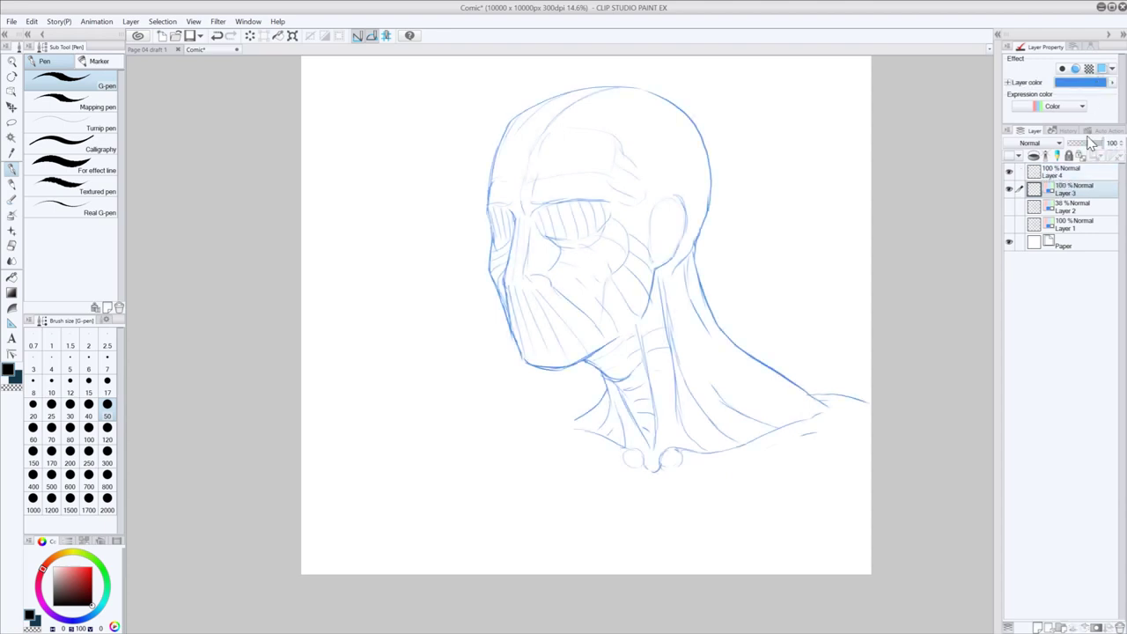
pyautogui.click(1038, 627)
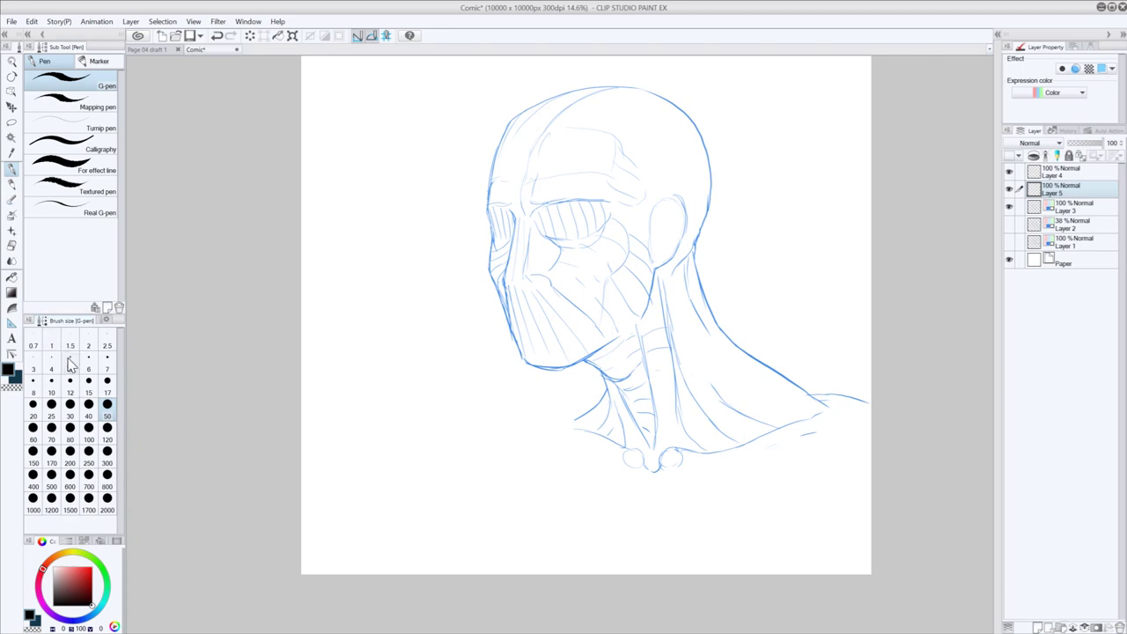
# - Draw the near eye's large curved outline in black on Layer 5 with the G-pen, redoing strokes until the shape closes
pyautogui.click(15, 171)
pyautogui.hotkey('ctrl', 'z')
pyautogui.moveTo(531, 216); pyautogui.dragTo(542, 261)
pyautogui.moveTo(533, 218); pyautogui.dragTo(541, 228)
pyautogui.hotkey('ctrl', 'z')
pyautogui.hotkey('ctrl', 'z')
pyautogui.hotkey('ctrl', 'z')
pyautogui.moveTo(531, 218)
pyautogui.mouseDown()
pyautogui.moveTo(542, 256)
pyautogui.moveTo(539, 207)
pyautogui.moveTo(602, 139)
pyautogui.moveTo(625, 183)
pyautogui.moveTo(549, 282)
pyautogui.mouseUp()
pyautogui.hotkey('ctrl', 'z')
pyautogui.hotkey('ctrl', 'z')
pyautogui.hotkey('ctrl', 'z')
pyautogui.hotkey('ctrl', 'z')
pyautogui.moveTo(591, 164); pyautogui.dragTo(583, 178)
pyautogui.hotkey('ctrl', 'z')
pyautogui.moveTo(534, 218); pyautogui.dragTo(613, 143)
pyautogui.hotkey('ctrl', 'z')
pyautogui.moveTo(532, 220)
pyautogui.mouseDown()
pyautogui.moveTo(545, 197)
pyautogui.moveTo(535, 205)
pyautogui.moveTo(612, 155)
pyautogui.mouseUp()
pyautogui.hotkey('ctrl', 'z')
pyautogui.hotkey('ctrl', 'z')
pyautogui.hotkey('ctrl', 'z')
pyautogui.moveTo(534, 220)
pyautogui.mouseDown()
pyautogui.moveTo(607, 151)
pyautogui.moveTo(629, 227)
pyautogui.moveTo(592, 280)
pyautogui.mouseUp()
pyautogui.hotkey('ctrl', 'z')
pyautogui.hotkey('ctrl', 'z')
pyautogui.moveTo(532, 221)
pyautogui.mouseDown()
pyautogui.moveTo(607, 134)
pyautogui.moveTo(535, 275)
pyautogui.mouseUp()
pyautogui.hotkey('ctrl', 'z')
pyautogui.moveTo(534, 219); pyautogui.dragTo(608, 192)
pyautogui.hotkey('ctrl', 'z')
pyautogui.moveTo(533, 220)
pyautogui.mouseDown()
pyautogui.moveTo(605, 194)
pyautogui.moveTo(616, 202)
pyautogui.moveTo(606, 236)
pyautogui.moveTo(573, 249)
pyautogui.moveTo(533, 223)
pyautogui.mouseUp()
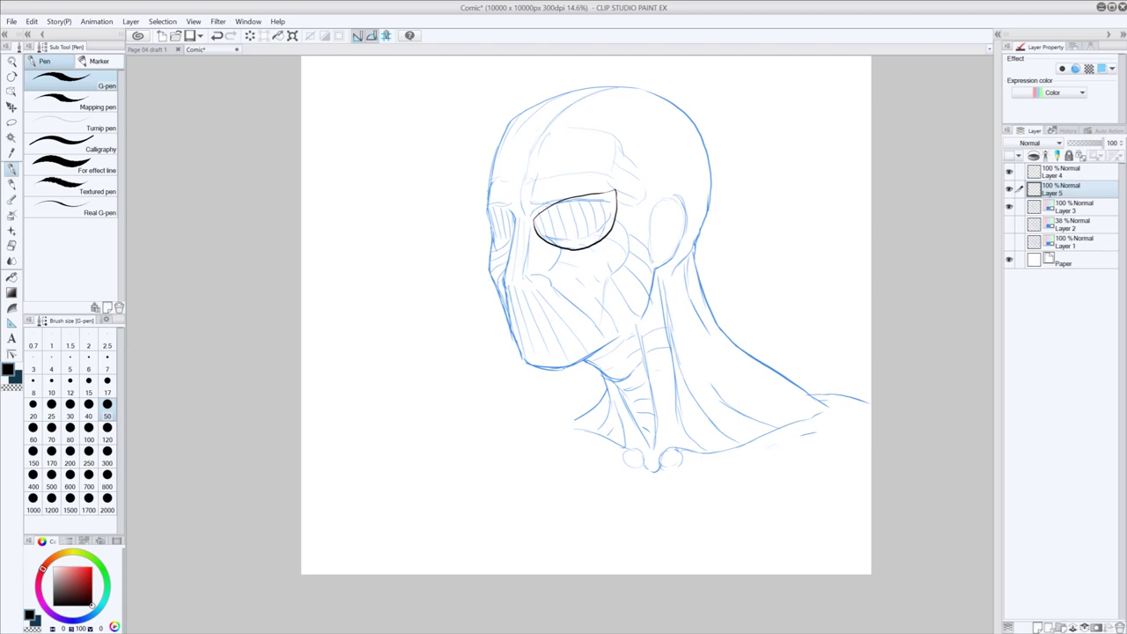
# - Outline the far eye opening beside the nose bridge in black, following the blue sketch
pyautogui.moveTo(500, 203)
pyautogui.mouseDown()
pyautogui.moveTo(513, 214)
pyautogui.moveTo(488, 201)
pyautogui.moveTo(508, 256)
pyautogui.moveTo(512, 247)
pyautogui.mouseUp()
pyautogui.hotkey('ctrl', 'z')
pyautogui.hotkey('ctrl', 'z')
pyautogui.hotkey('ctrl', 'z')
pyautogui.hotkey('ctrl', 'z')
pyautogui.hotkey('ctrl', 'z')
pyautogui.moveTo(488, 205); pyautogui.dragTo(493, 244)
pyautogui.hotkey('ctrl', 'z')
# - Add a second contour line just inside the near eye's outline to form a rim
pyautogui.moveTo(488, 204)
pyautogui.mouseDown()
pyautogui.moveTo(492, 242)
pyautogui.moveTo(563, 204)
pyautogui.moveTo(613, 198)
pyautogui.moveTo(602, 233)
pyautogui.mouseUp()
pyautogui.hotkey('ctrl', 'z')
pyautogui.hotkey('ctrl', 'z')
pyautogui.hotkey('ctrl', 'z')
pyautogui.moveTo(541, 220)
pyautogui.mouseDown()
pyautogui.moveTo(535, 238)
pyautogui.moveTo(600, 234)
pyautogui.mouseUp()
pyautogui.hotkey('ctrl', 'z')
pyautogui.hotkey('ctrl', 'z')
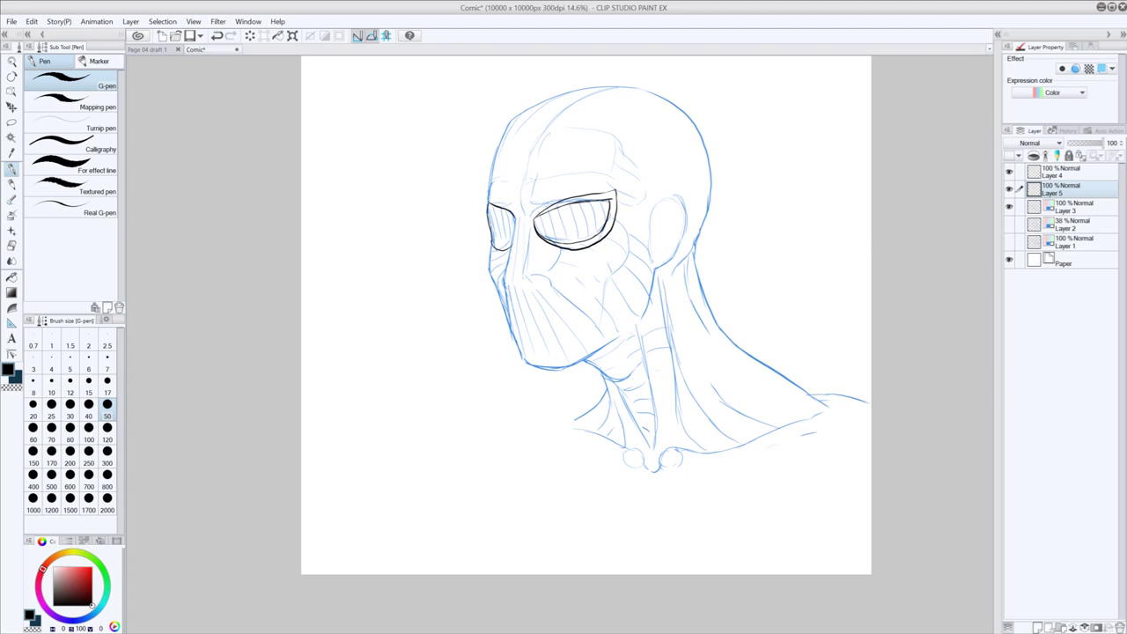
# - Add an inner contour line inside the far eye's outline
pyautogui.moveTo(489, 211)
pyautogui.mouseDown()
pyautogui.moveTo(515, 221)
pyautogui.moveTo(509, 243)
pyautogui.mouseUp()
pyautogui.hotkey('ctrl', 'z')
pyautogui.hotkey('ctrl', 'z')
pyautogui.hotkey('ctrl', 'z')
pyautogui.hotkey('ctrl', 'z')
# - Turn on the blue layer color for Layer 5, lowering its opacity to 89% and Layer 3's opacity to 46%
pyautogui.click(1100, 68)
pyautogui.moveTo(1088, 143)
pyautogui.mouseDown()
pyautogui.moveTo(1104, 146)
pyautogui.moveTo(1086, 149)
pyautogui.mouseUp()
pyautogui.click(1070, 210)
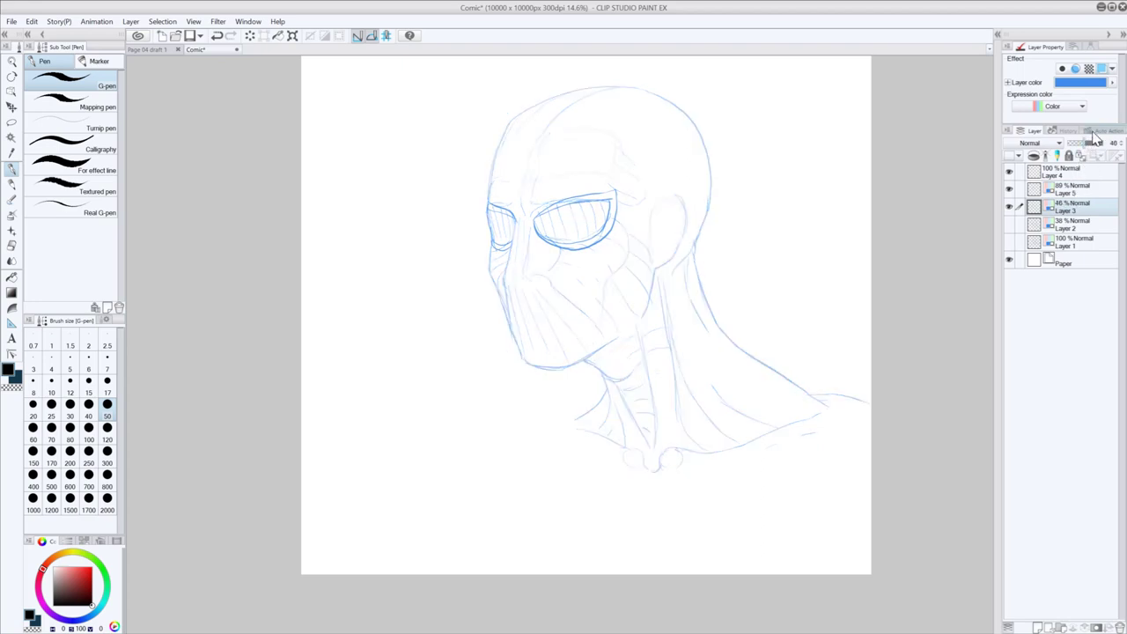
# - Move Layer 4 directly below Layer 3 and set the G-pen to dark red at brush size 100
pyautogui.click(1039, 626)
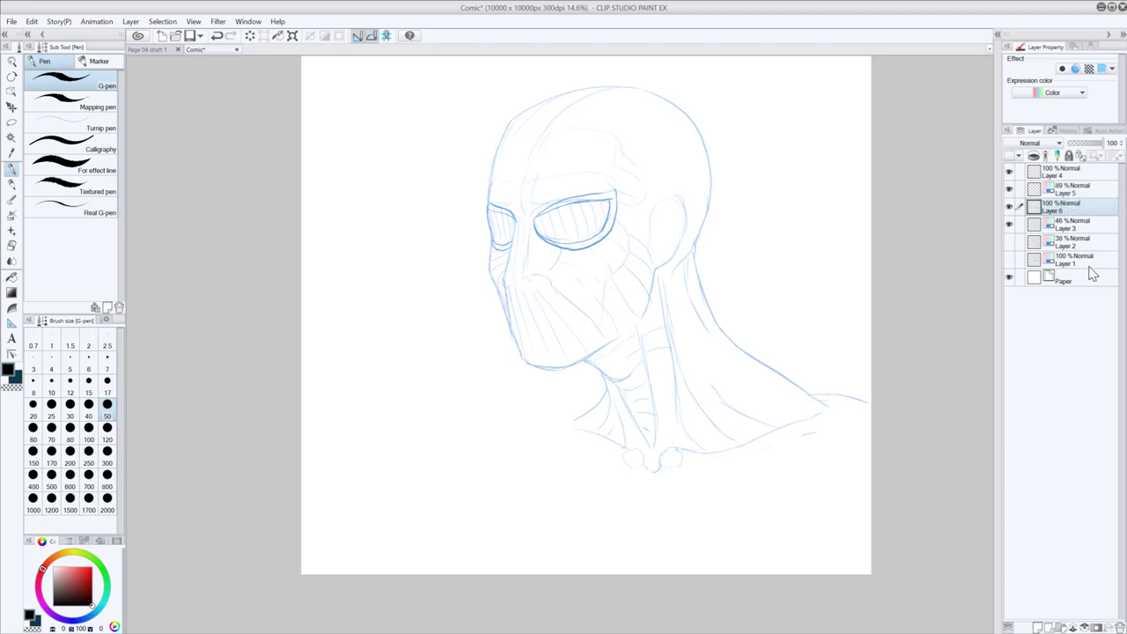
pyautogui.click(1109, 627)
pyautogui.click(1043, 176)
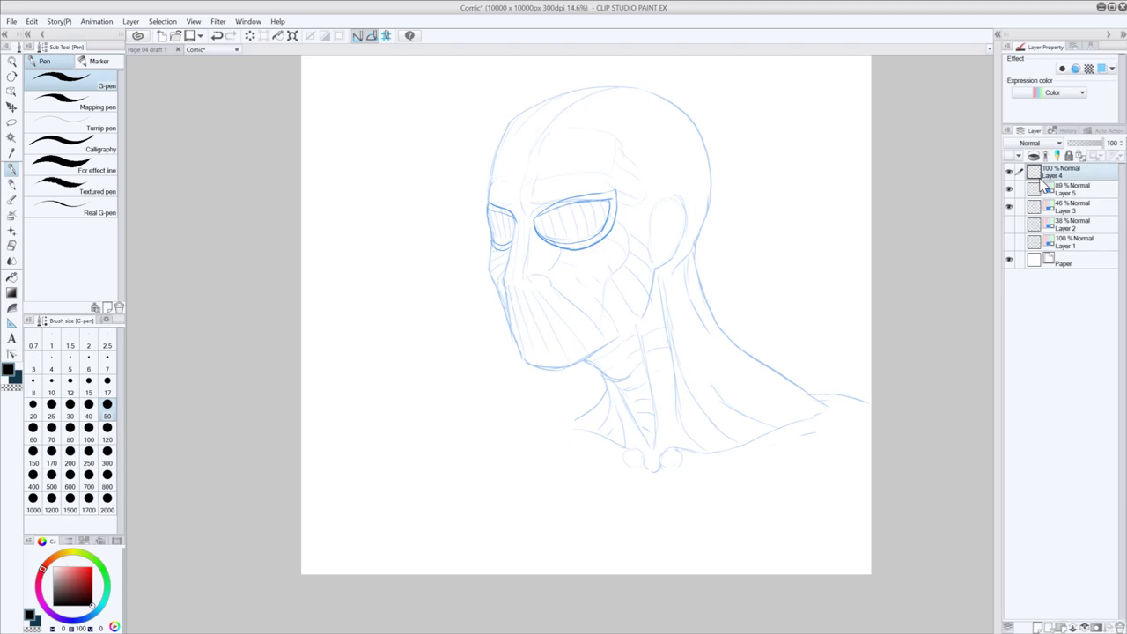
pyautogui.click(85, 576)
pyautogui.moveTo(85, 577); pyautogui.dragTo(79, 580)
pyautogui.moveTo(1067, 172); pyautogui.dragTo(1056, 222)
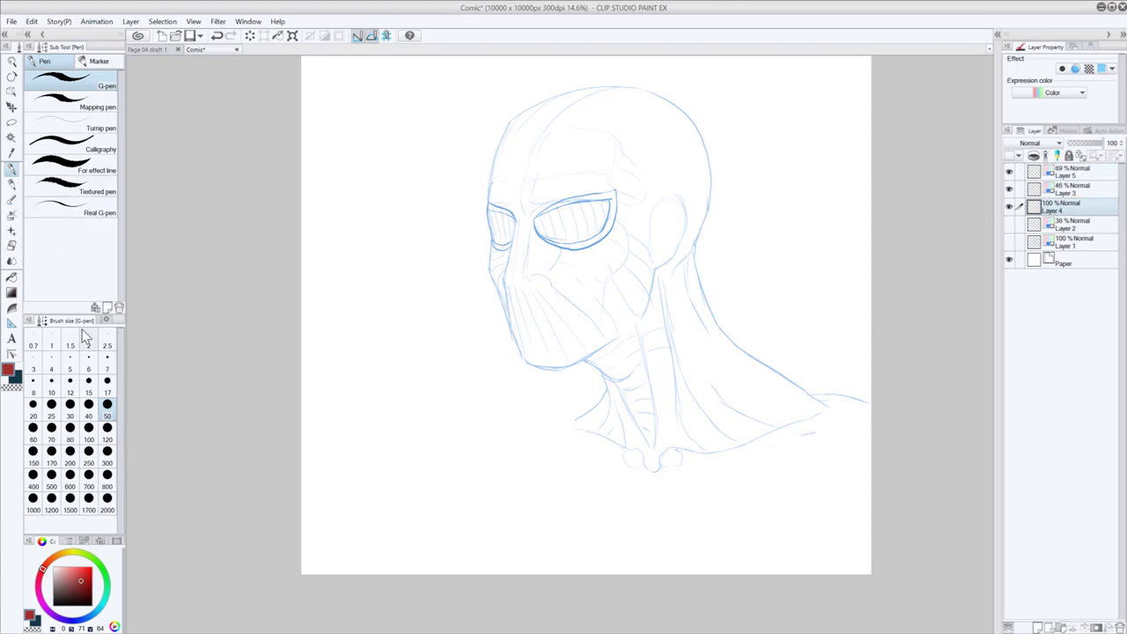
pyautogui.click(88, 427)
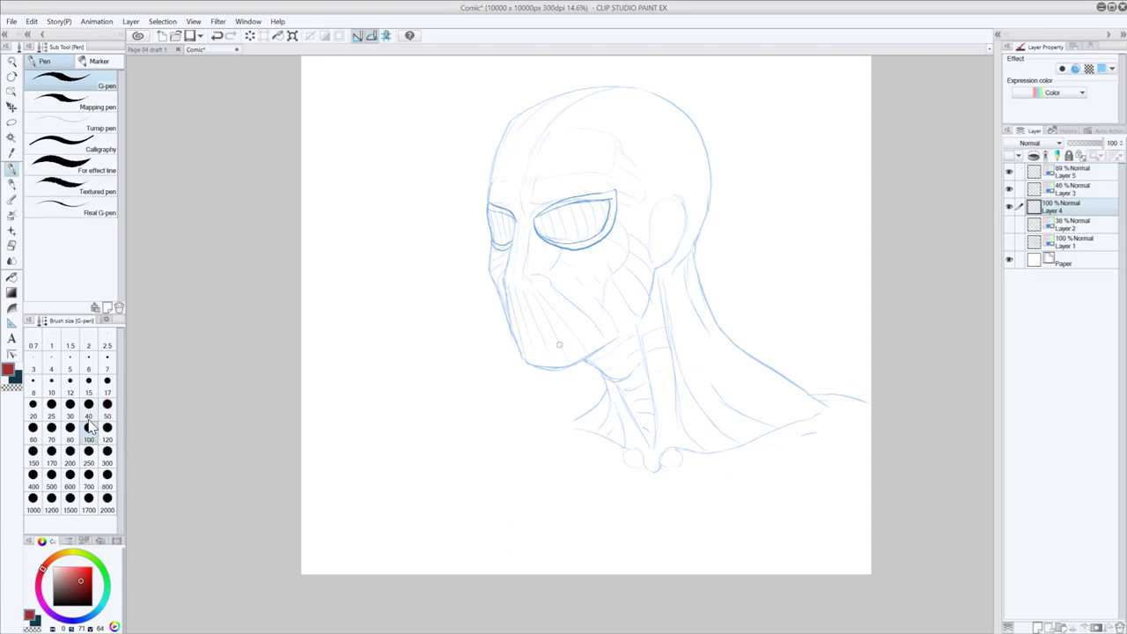
pyautogui.moveTo(498, 232)
pyautogui.mouseDown()
pyautogui.moveTo(490, 271)
pyautogui.moveTo(511, 315)
pyautogui.mouseUp()
pyautogui.hotkey('ctrl', 'z')
pyautogui.hotkey('ctrl', 'z')
pyautogui.moveTo(489, 268); pyautogui.dragTo(511, 325)
pyautogui.hotkey('ctrl', 'z')
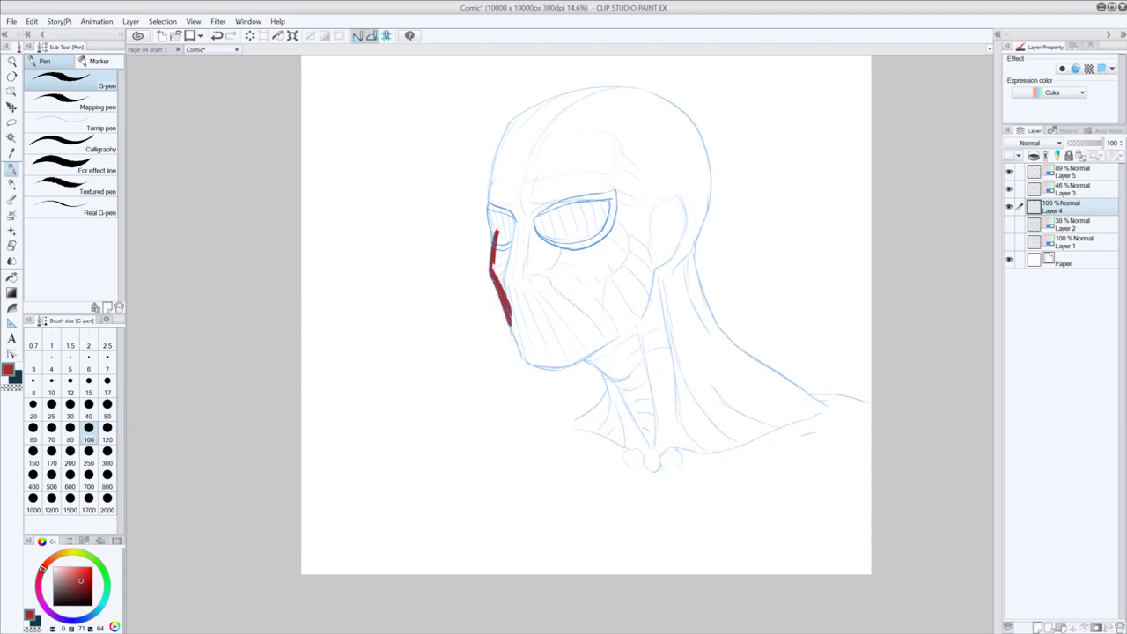
pyautogui.scroll(4, 516, 296)
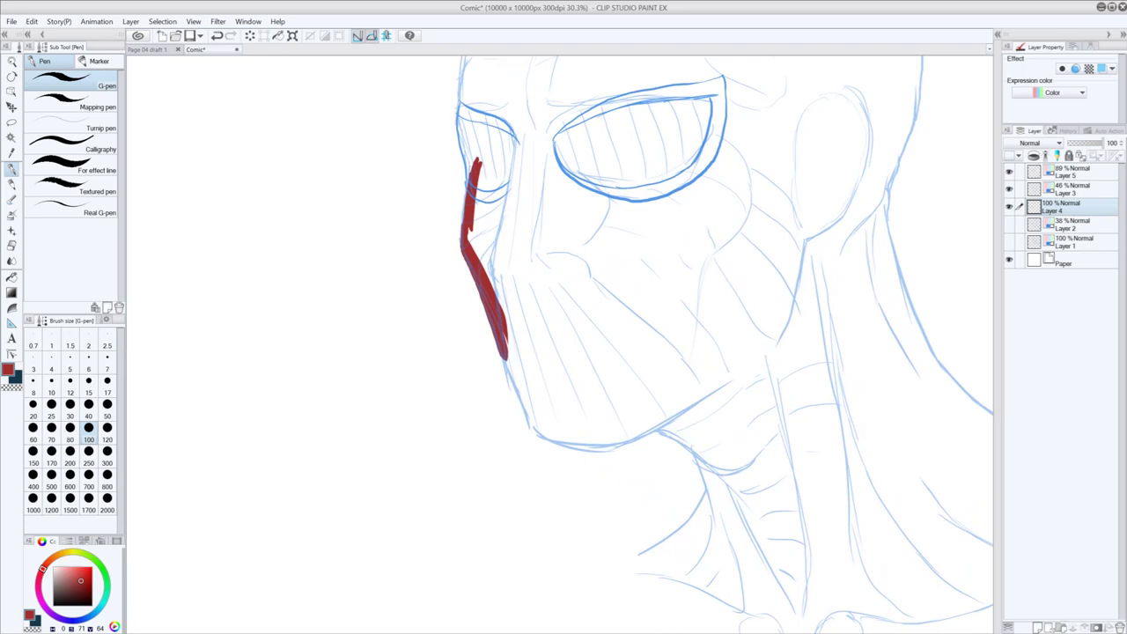
pyautogui.hotkey('ctrl', 'z')
pyautogui.hotkey('ctrl', 'z')
pyautogui.hotkey('ctrl', 'z')
pyautogui.hotkey('ctrl', 'z')
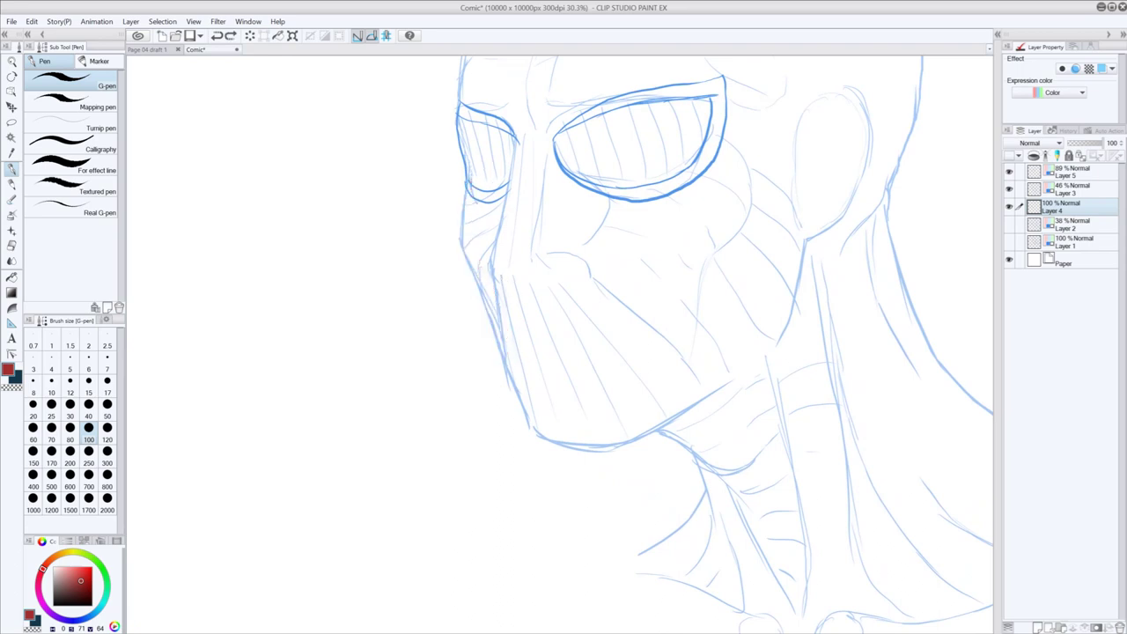
# - Trace the far cheek, mouth side, chin and underside of the jaw with a thick dark red line on Layer 4
pyautogui.moveTo(467, 165)
pyautogui.mouseDown()
pyautogui.moveTo(465, 247)
pyautogui.moveTo(487, 305)
pyautogui.mouseUp()
pyautogui.hotkey('ctrl', 'z')
pyautogui.moveTo(463, 249)
pyautogui.mouseDown()
pyautogui.moveTo(527, 415)
pyautogui.moveTo(587, 440)
pyautogui.moveTo(658, 426)
pyautogui.moveTo(641, 431)
pyautogui.mouseUp()
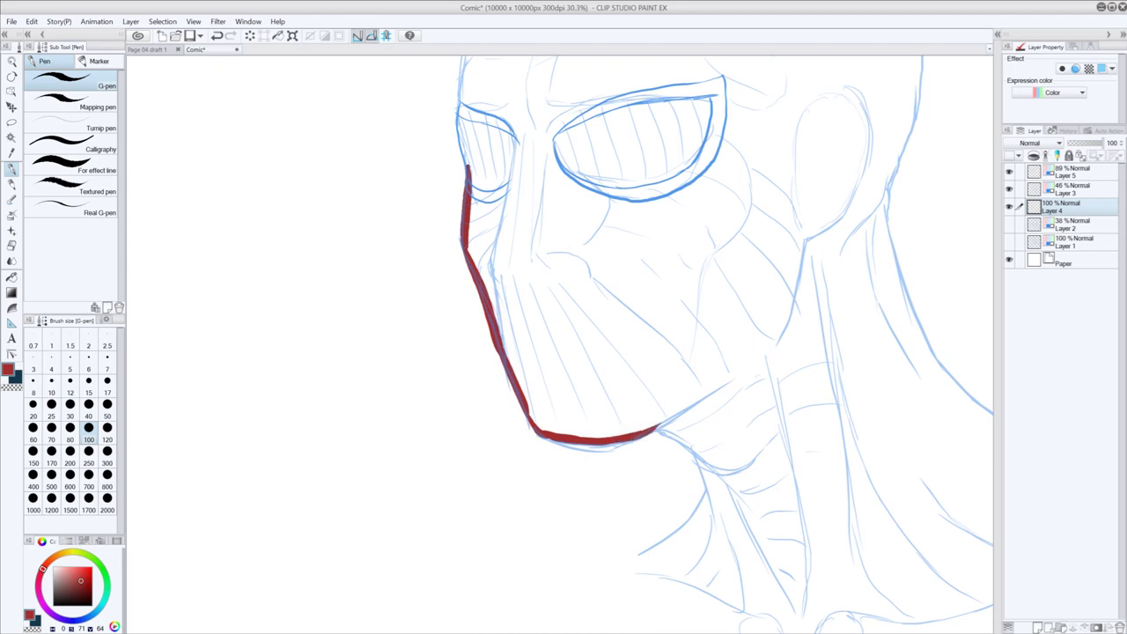
pyautogui.hotkey('ctrl', 'z')
pyautogui.hotkey('ctrl', 'z')
pyautogui.hotkey('ctrl', 'z')
pyautogui.hotkey('ctrl', 'z')
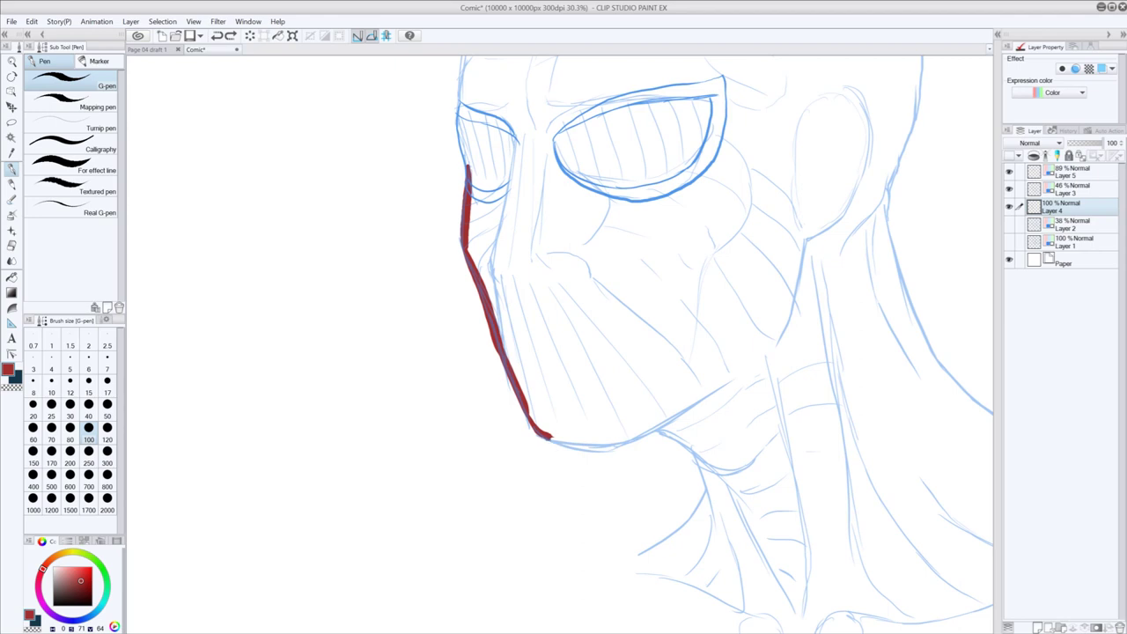
pyautogui.moveTo(545, 436)
pyautogui.mouseDown()
pyautogui.moveTo(628, 440)
pyautogui.moveTo(722, 384)
pyautogui.mouseUp()
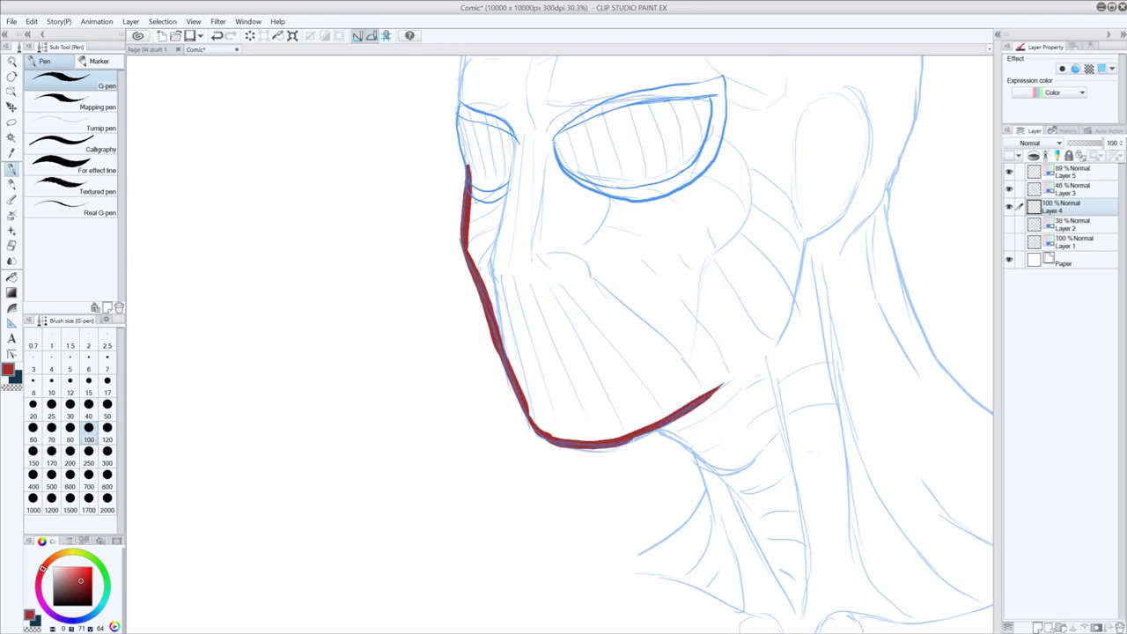
# - Continue the red outline from under the jaw down the front of the throat to the front shoulder edge
pyautogui.moveTo(653, 430)
pyautogui.mouseDown()
pyautogui.moveTo(690, 433)
pyautogui.moveTo(665, 431)
pyautogui.moveTo(732, 480)
pyautogui.mouseUp()
pyautogui.hotkey('ctrl', 'z')
pyautogui.hotkey('ctrl', 'z')
pyautogui.moveTo(680, 435)
pyautogui.mouseDown()
pyautogui.moveTo(739, 478)
pyautogui.moveTo(716, 476)
pyautogui.moveTo(722, 509)
pyautogui.mouseUp()
pyautogui.moveTo(693, 454); pyautogui.dragTo(715, 507)
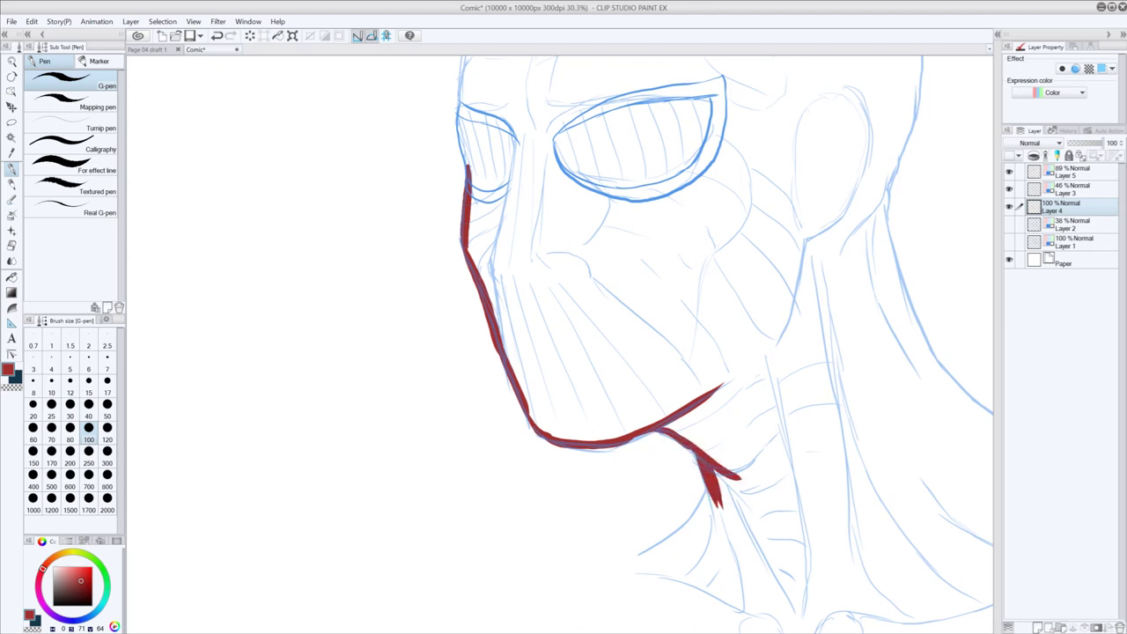
pyautogui.moveTo(633, 562)
pyautogui.mouseDown()
pyautogui.moveTo(720, 498)
pyautogui.moveTo(655, 546)
pyautogui.moveTo(704, 491)
pyautogui.moveTo(692, 519)
pyautogui.mouseUp()
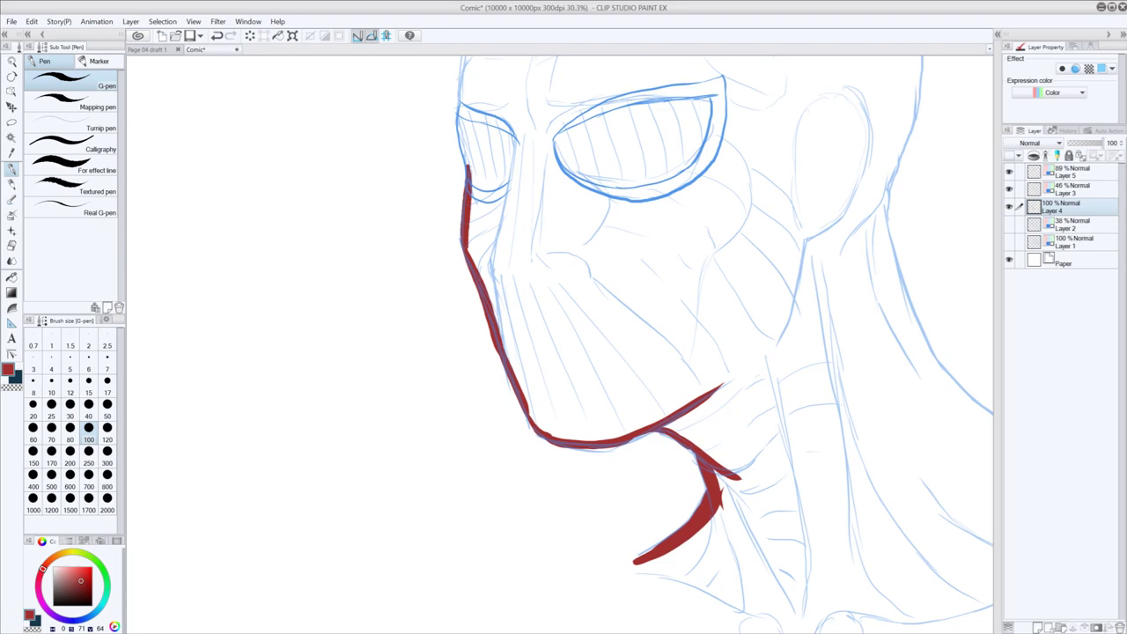
# - Draw the red outline beneath the collarbones to the far end of the shoulder and back up the trapezius slope
pyautogui.moveTo(707, 510); pyautogui.dragTo(653, 352)
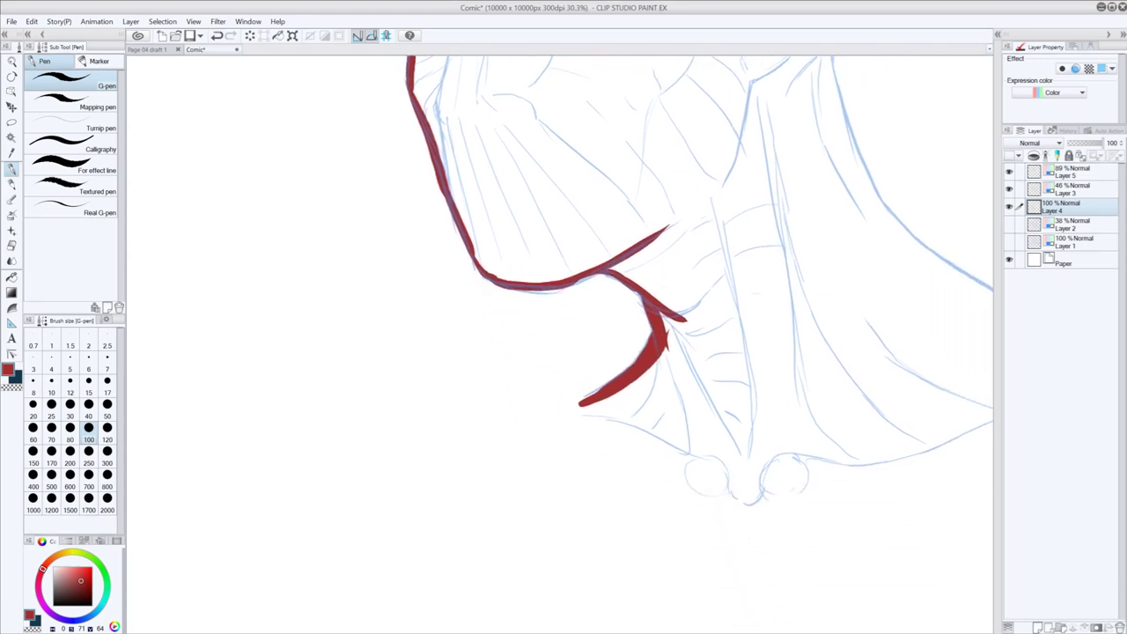
pyautogui.moveTo(716, 403); pyautogui.dragTo(595, 340)
pyautogui.moveTo(456, 343)
pyautogui.mouseDown()
pyautogui.moveTo(500, 389)
pyautogui.moveTo(626, 437)
pyautogui.moveTo(771, 413)
pyautogui.moveTo(958, 358)
pyautogui.mouseUp()
pyautogui.moveTo(855, 382); pyautogui.dragTo(696, 437)
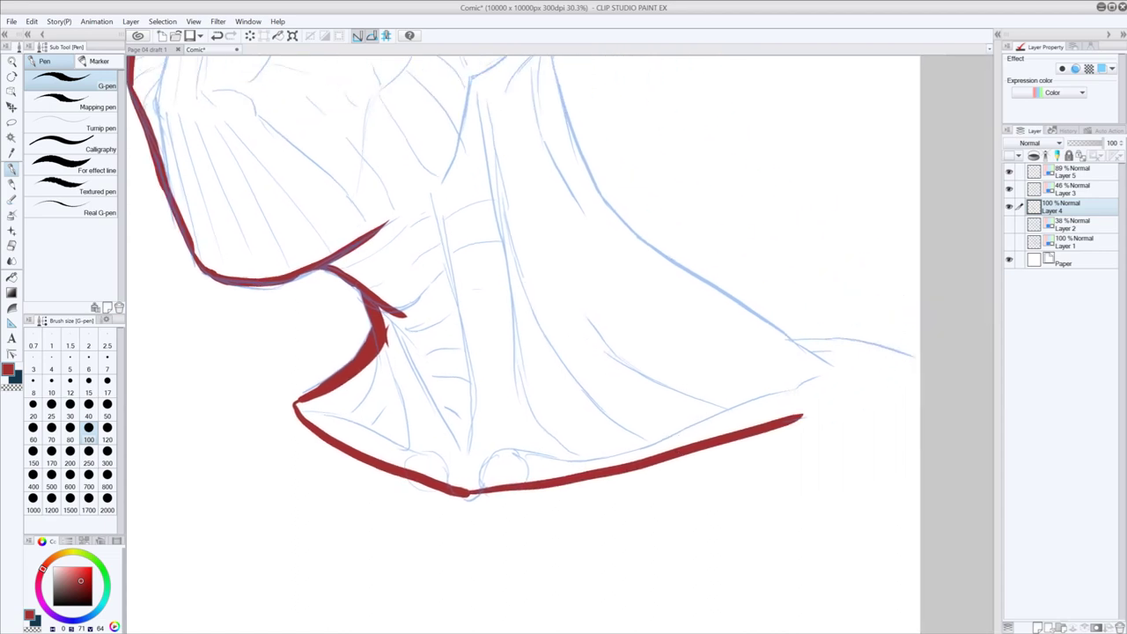
pyautogui.moveTo(801, 416)
pyautogui.mouseDown()
pyautogui.moveTo(848, 377)
pyautogui.moveTo(656, 258)
pyautogui.mouseUp()
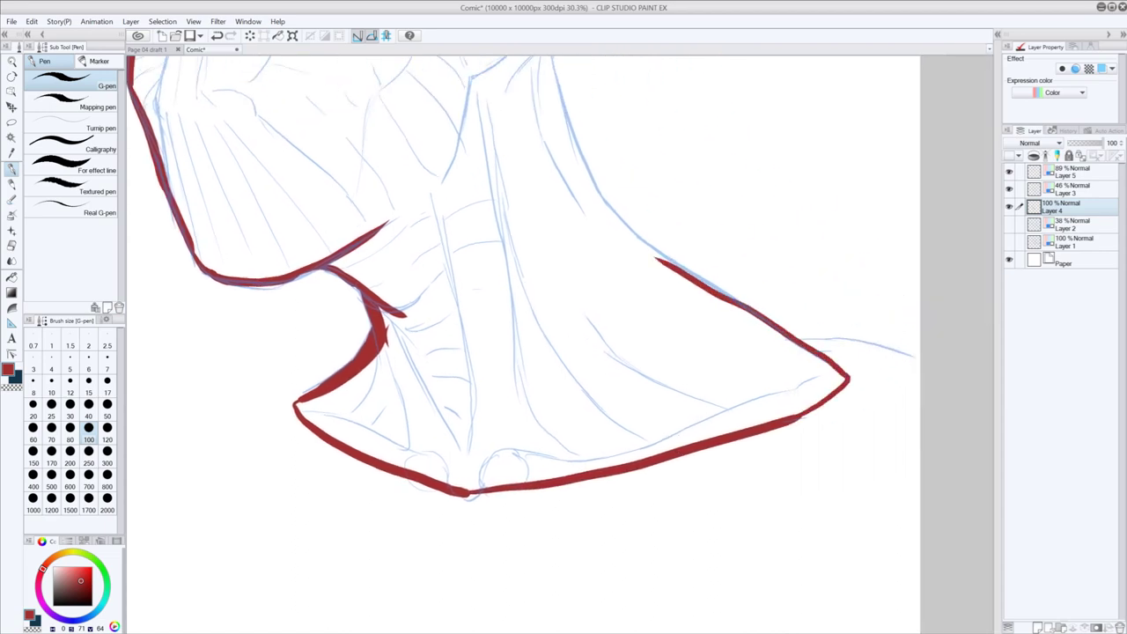
# - Extend and thicken the red outline from the shoulder slope up the lower back of the neck
pyautogui.moveTo(676, 341); pyautogui.dragTo(571, 347)
pyautogui.press('^')
pyautogui.press('^')
pyautogui.press('^')
pyautogui.press('^')
pyautogui.press('^')
pyautogui.press('^')
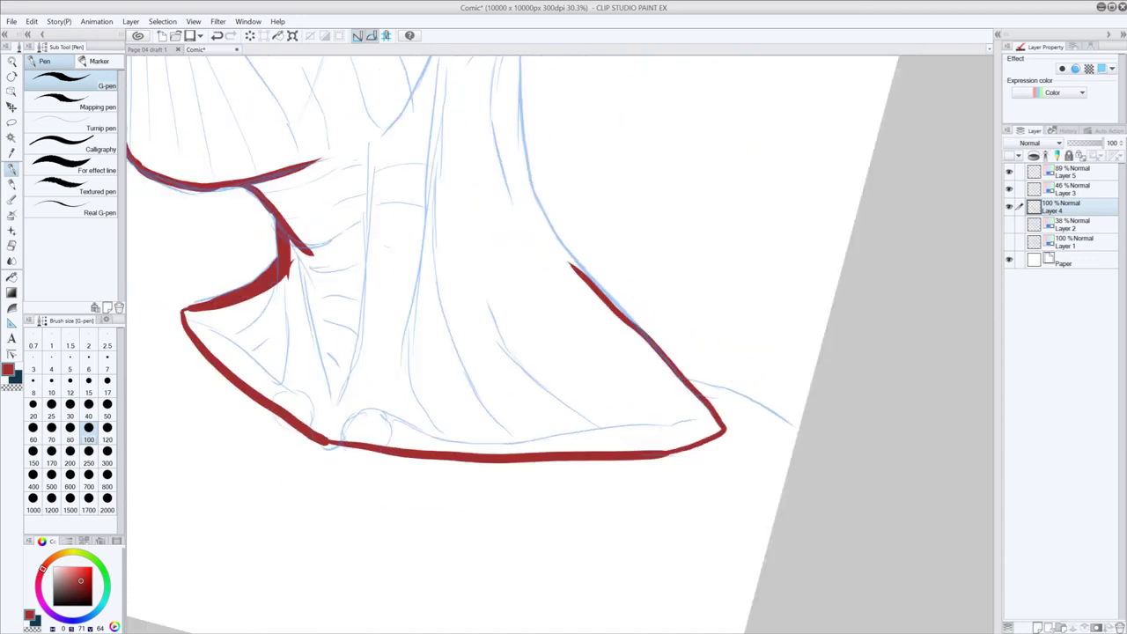
pyautogui.moveTo(577, 224); pyautogui.dragTo(640, 360)
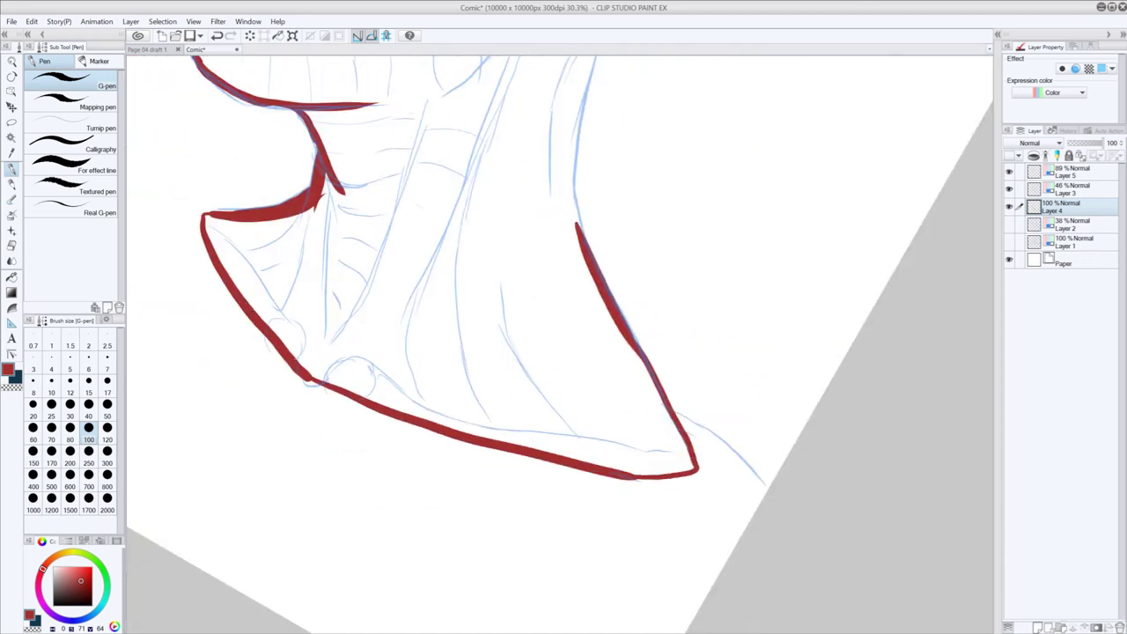
pyautogui.moveTo(613, 294); pyautogui.dragTo(654, 383)
pyautogui.moveTo(579, 234)
pyautogui.mouseDown()
pyautogui.moveTo(568, 151)
pyautogui.moveTo(582, 231)
pyautogui.mouseUp()
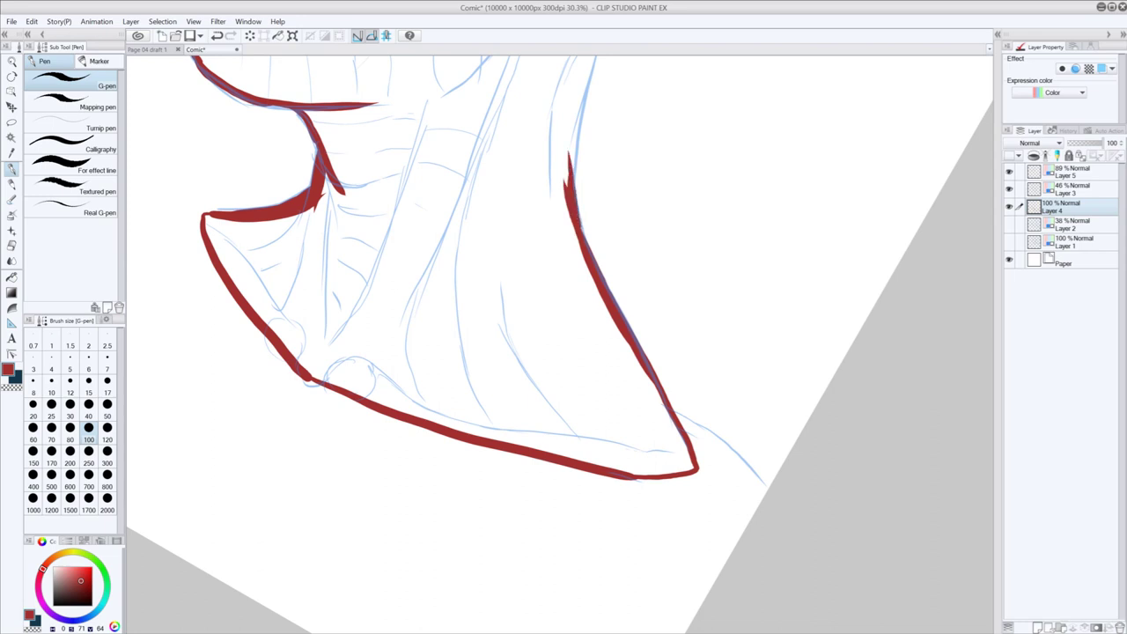
# - Carry the red outline up the nape to where the neck meets the skull behind the ear
pyautogui.moveTo(584, 180)
pyautogui.mouseDown()
pyautogui.moveTo(582, 332)
pyautogui.moveTo(577, 283)
pyautogui.moveTo(604, 179)
pyautogui.moveTo(573, 314)
pyautogui.mouseUp()
pyautogui.hotkey('ctrl', 'z')
pyautogui.moveTo(601, 183); pyautogui.dragTo(565, 339)
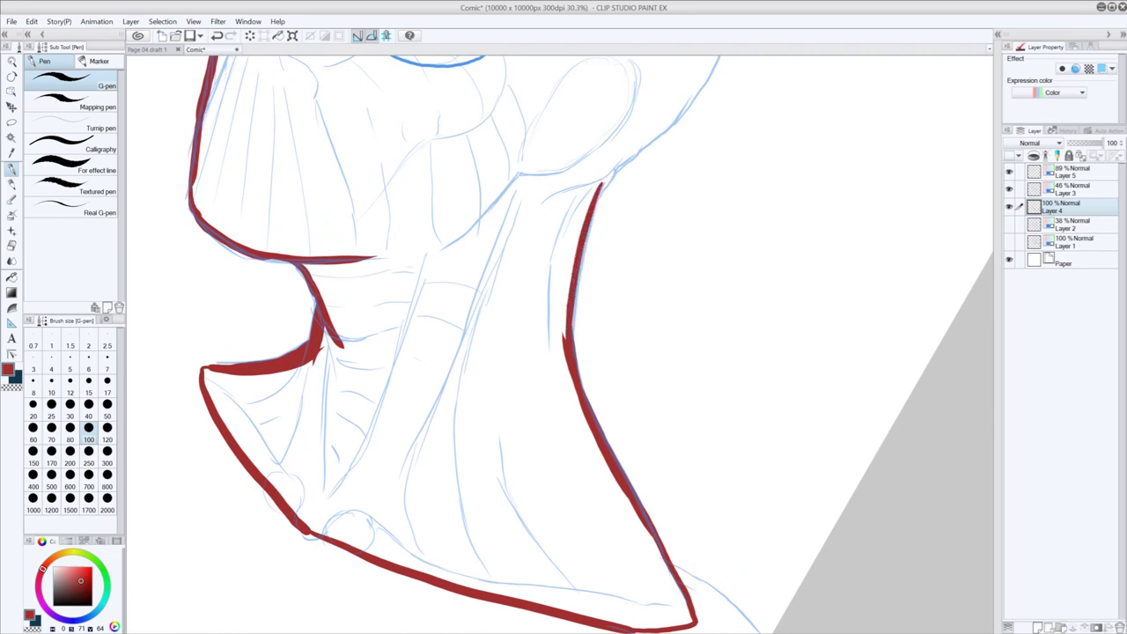
pyautogui.moveTo(600, 184); pyautogui.dragTo(566, 362)
pyautogui.moveTo(582, 245); pyautogui.dragTo(573, 340)
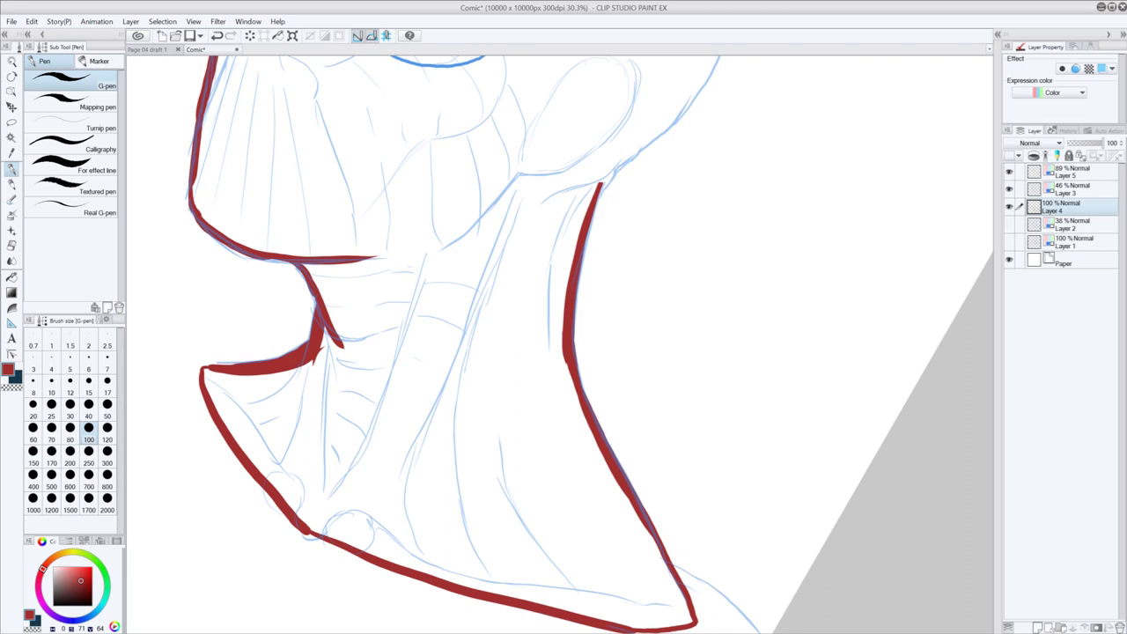
pyautogui.hotkey('ctrl', 'z')
pyautogui.moveTo(602, 189); pyautogui.dragTo(614, 168)
# - Inspect the red outline with Layer 3 hidden, and show Layer 3 again
pyautogui.click(1008, 189)
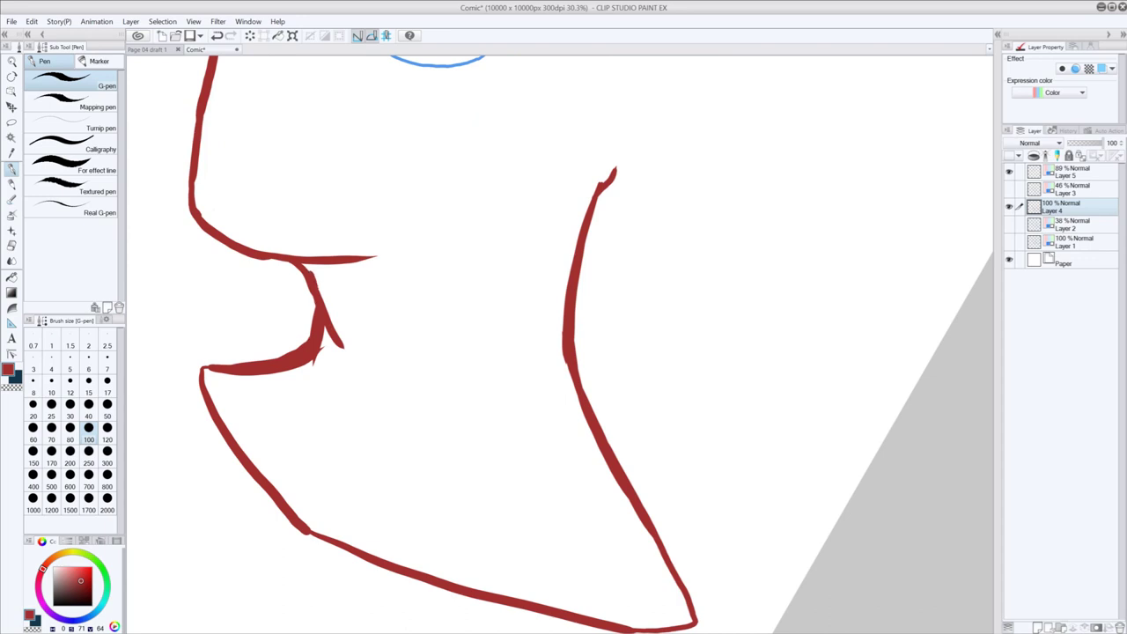
pyautogui.hotkey('ctrl', 'z')
pyautogui.hotkey('ctrl', 'y')
pyautogui.click(1009, 189)
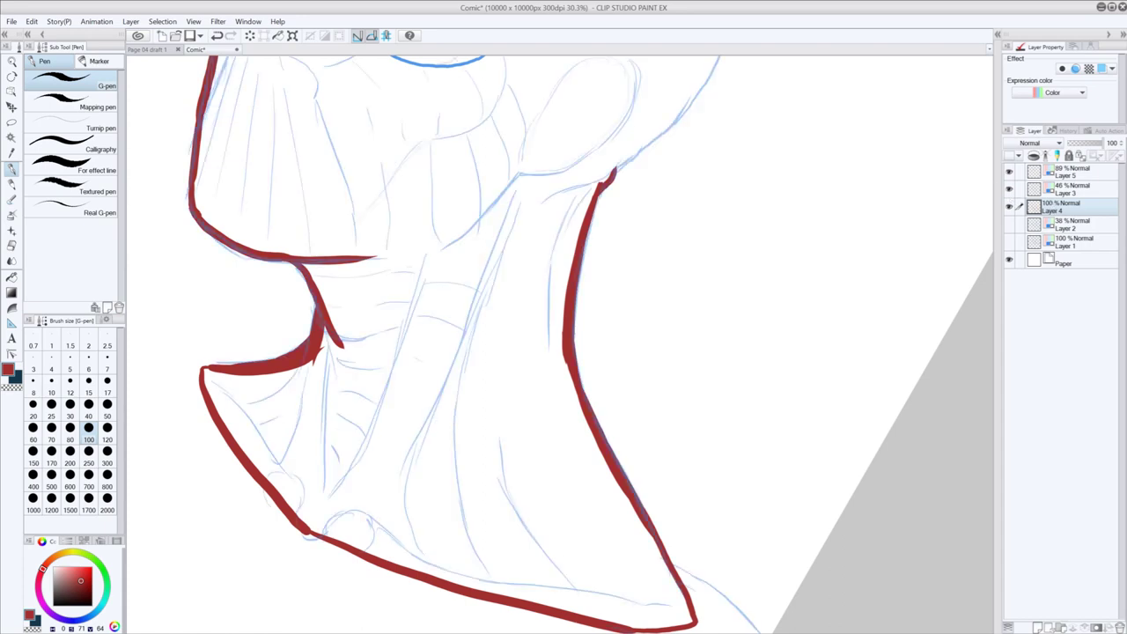
# - Trace the back of the skull in red from the nape up toward the crown
pyautogui.moveTo(610, 172); pyautogui.dragTo(678, 113)
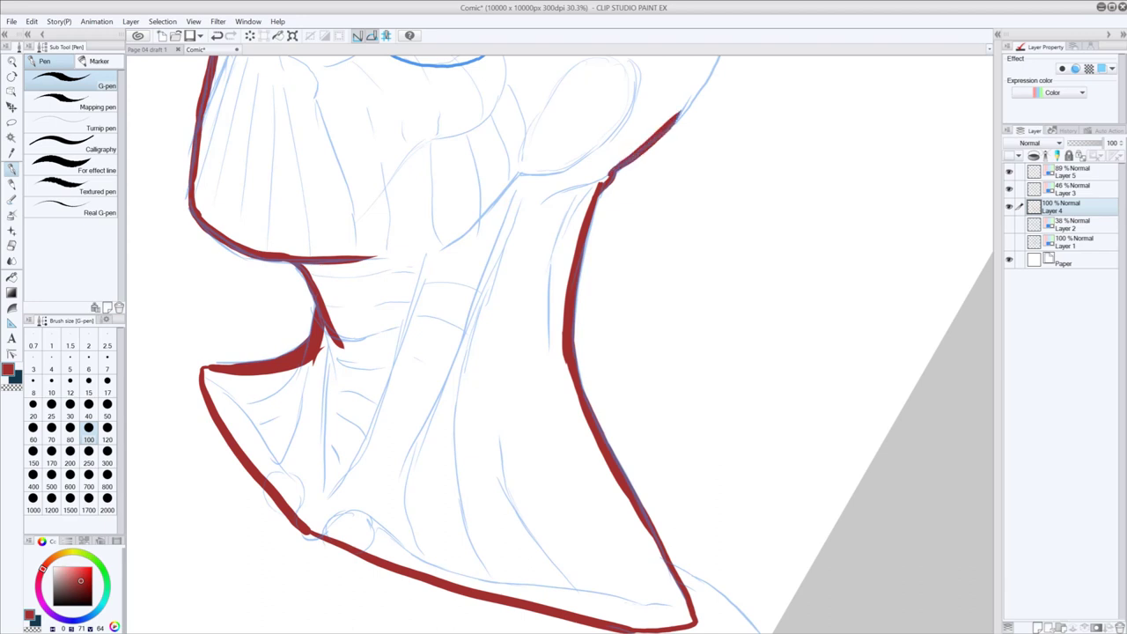
pyautogui.moveTo(659, 156); pyautogui.dragTo(554, 379)
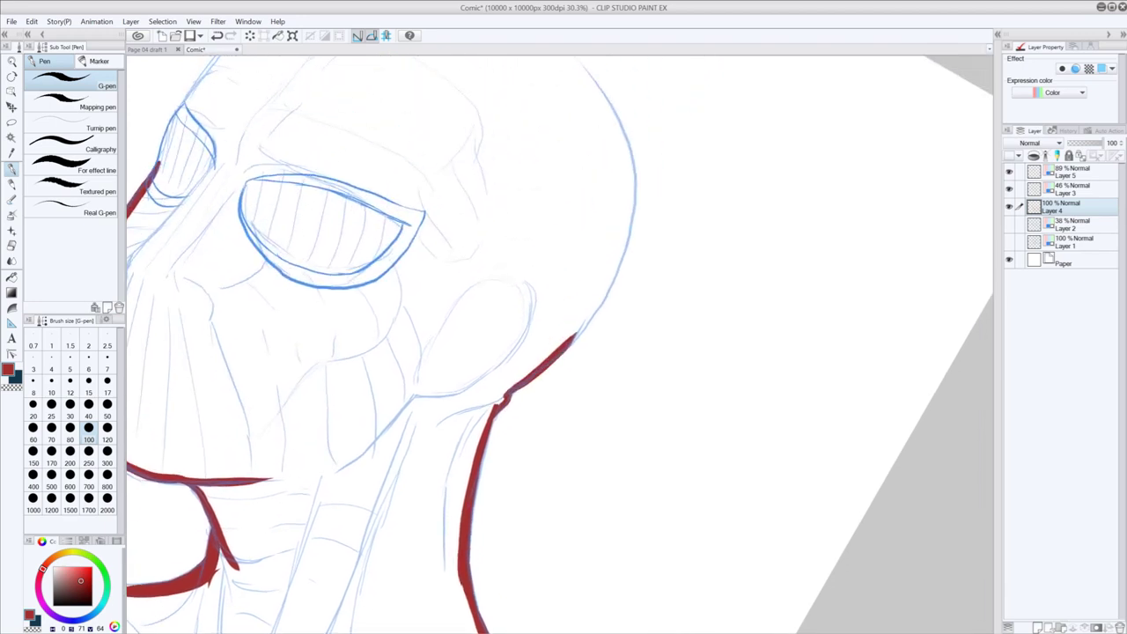
pyautogui.moveTo(574, 336)
pyautogui.mouseDown()
pyautogui.moveTo(626, 239)
pyautogui.moveTo(633, 180)
pyautogui.moveTo(596, 88)
pyautogui.mouseUp()
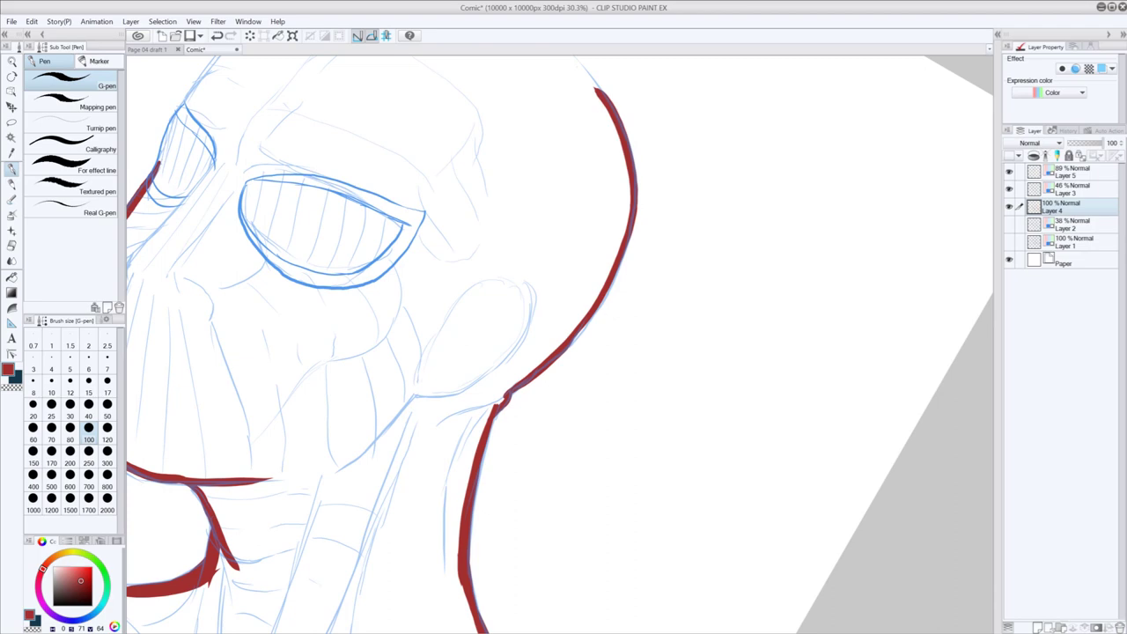
# - Trace the red outline past the far eye, up the forehead and over the crown to join the back of the skull
pyautogui.press('-')
pyautogui.press('-')
pyautogui.moveTo(559, 342); pyautogui.dragTo(762, 185)
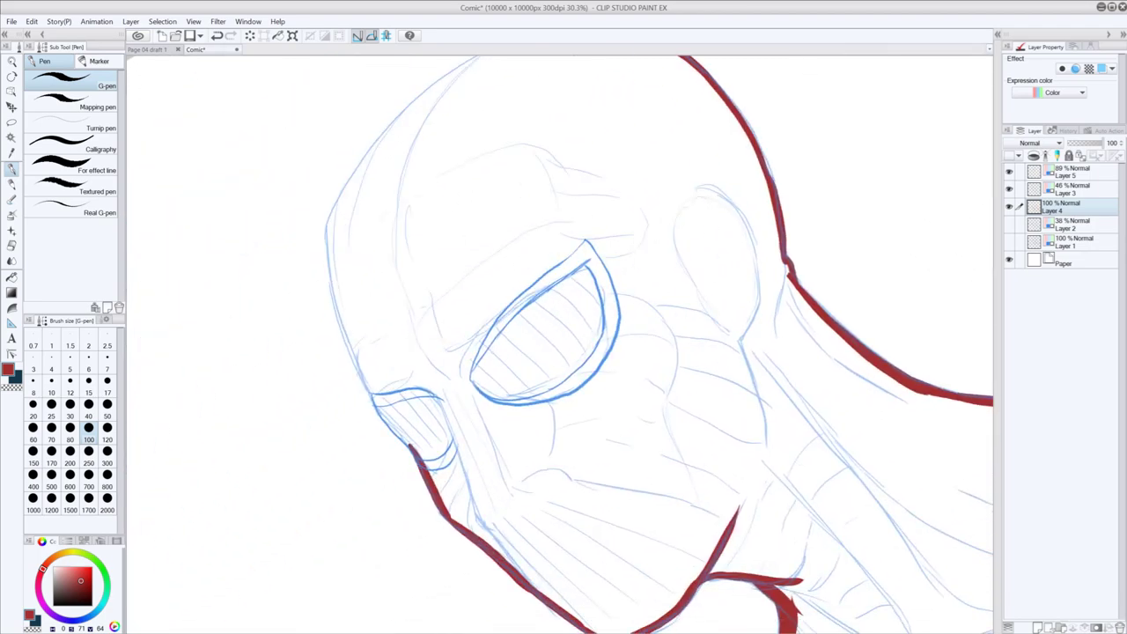
pyautogui.moveTo(409, 446)
pyautogui.mouseDown()
pyautogui.moveTo(372, 391)
pyautogui.moveTo(410, 450)
pyautogui.mouseUp()
pyautogui.hotkey('ctrl', 'z')
pyautogui.hotkey('ctrl', 'z')
pyautogui.moveTo(373, 389); pyautogui.dragTo(410, 446)
pyautogui.moveTo(373, 396)
pyautogui.mouseDown()
pyautogui.moveTo(340, 319)
pyautogui.moveTo(332, 267)
pyautogui.moveTo(355, 171)
pyautogui.mouseUp()
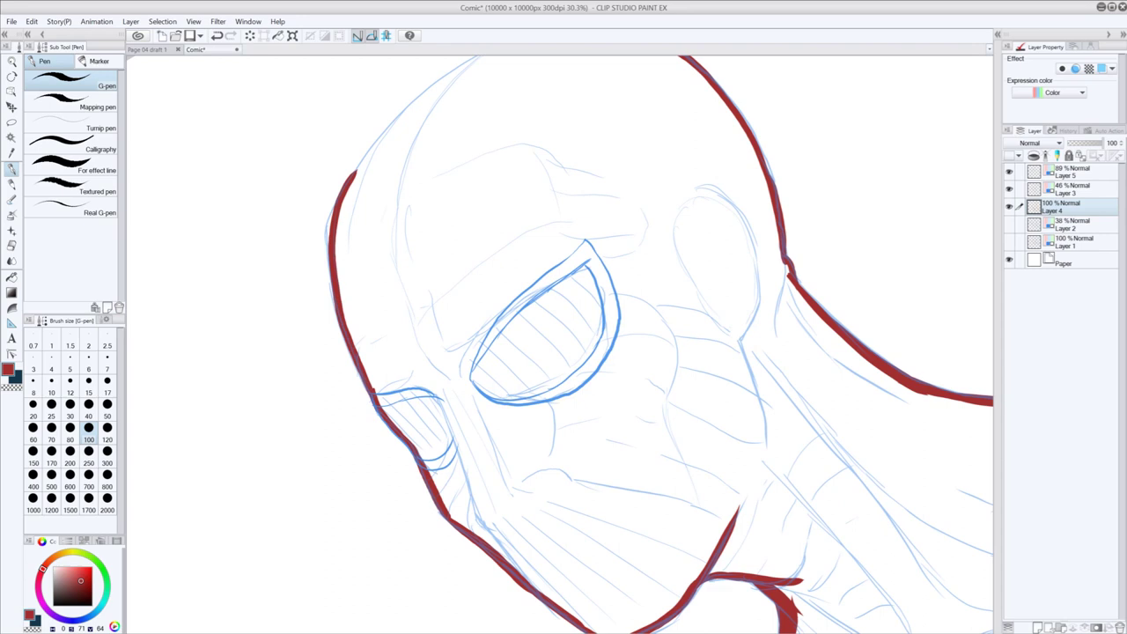
pyautogui.moveTo(393, 246); pyautogui.dragTo(446, 415)
pyautogui.moveTo(407, 341)
pyautogui.mouseDown()
pyautogui.moveTo(469, 263)
pyautogui.moveTo(524, 227)
pyautogui.moveTo(622, 195)
pyautogui.mouseUp()
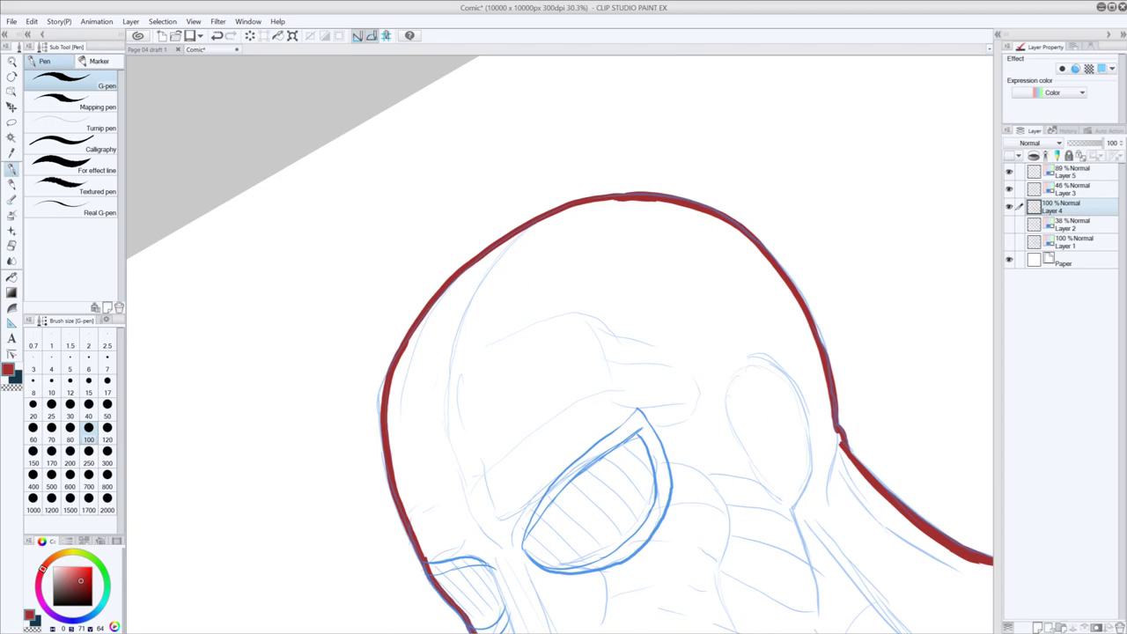
# - Fill the closed head, neck and shoulders outline on Layer 4 with the dark red
pyautogui.moveTo(578, 377); pyautogui.dragTo(552, 175)
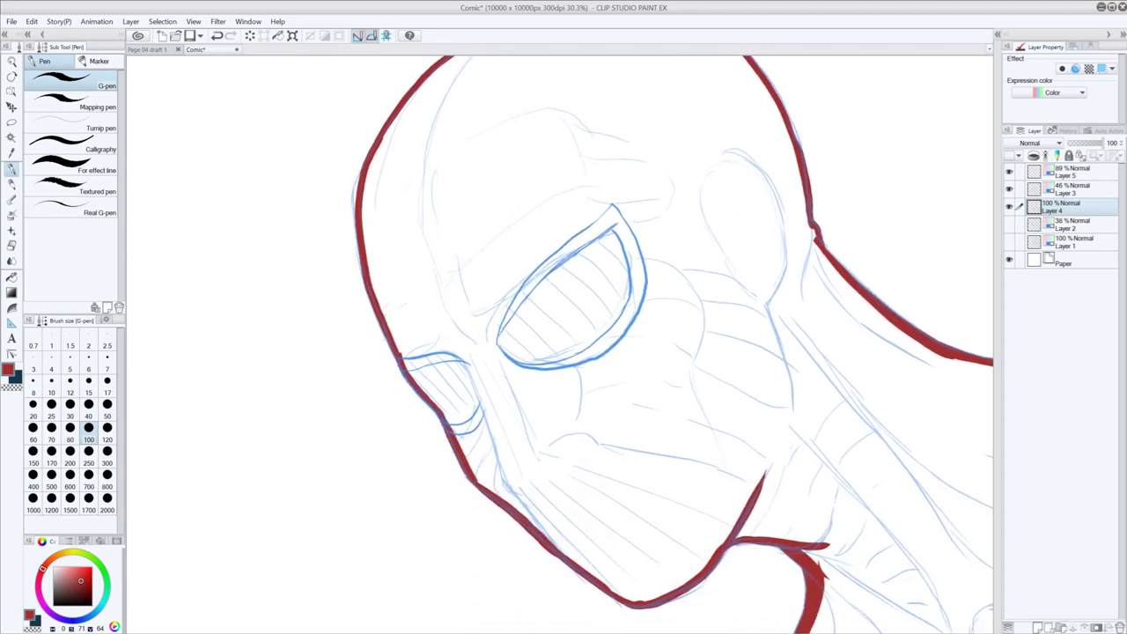
pyautogui.press('^')
pyautogui.moveTo(669, 431)
pyautogui.mouseDown()
pyautogui.moveTo(578, 238)
pyautogui.moveTo(576, 189)
pyautogui.mouseUp()
pyautogui.press('^')
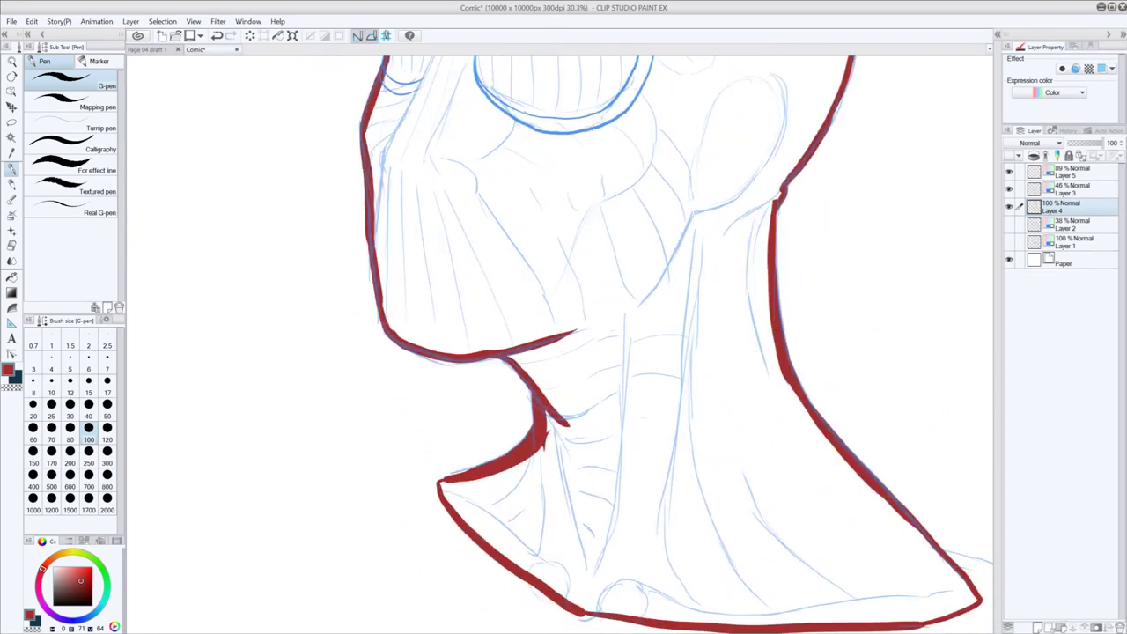
pyautogui.press('-')
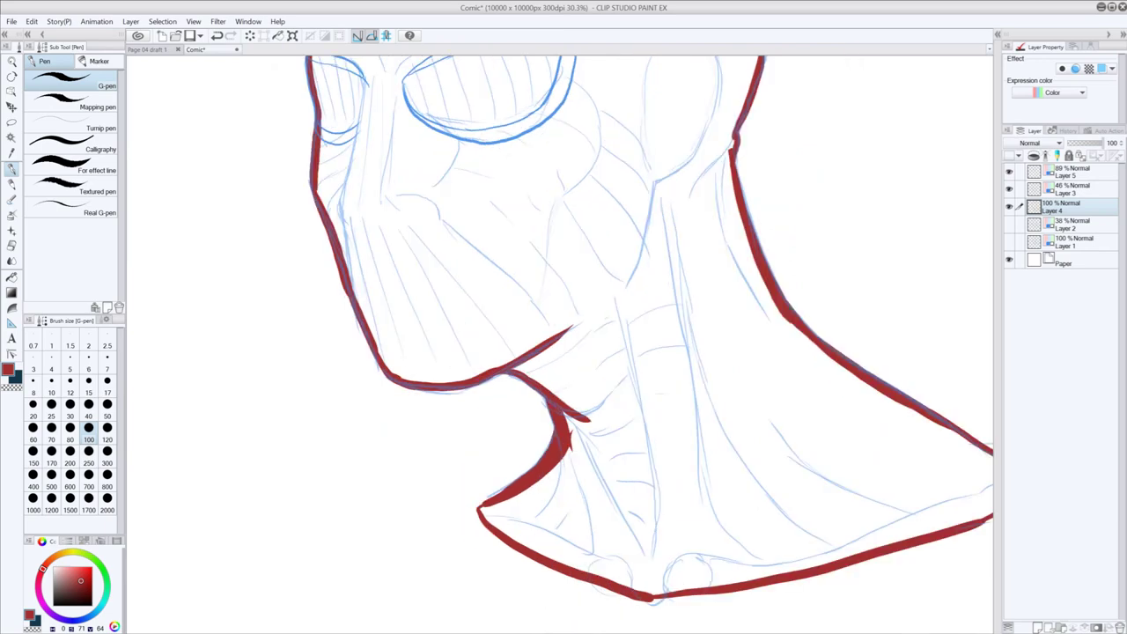
pyautogui.scroll(-3, 583, 185)
pyautogui.click(12, 279)
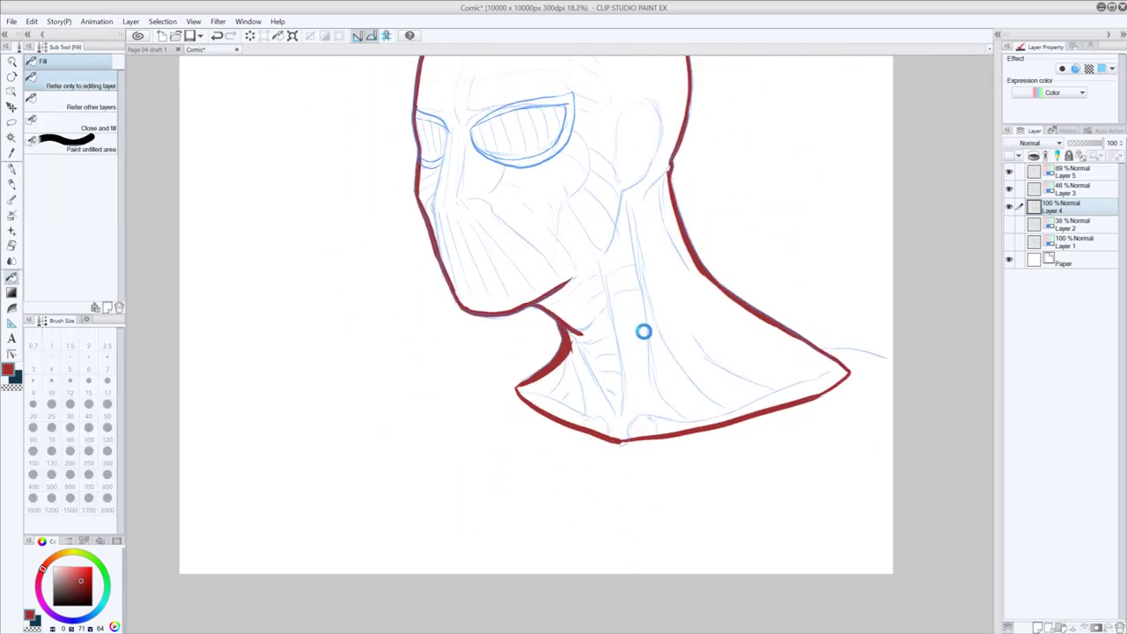
pyautogui.click(652, 288)
pyautogui.press('^')
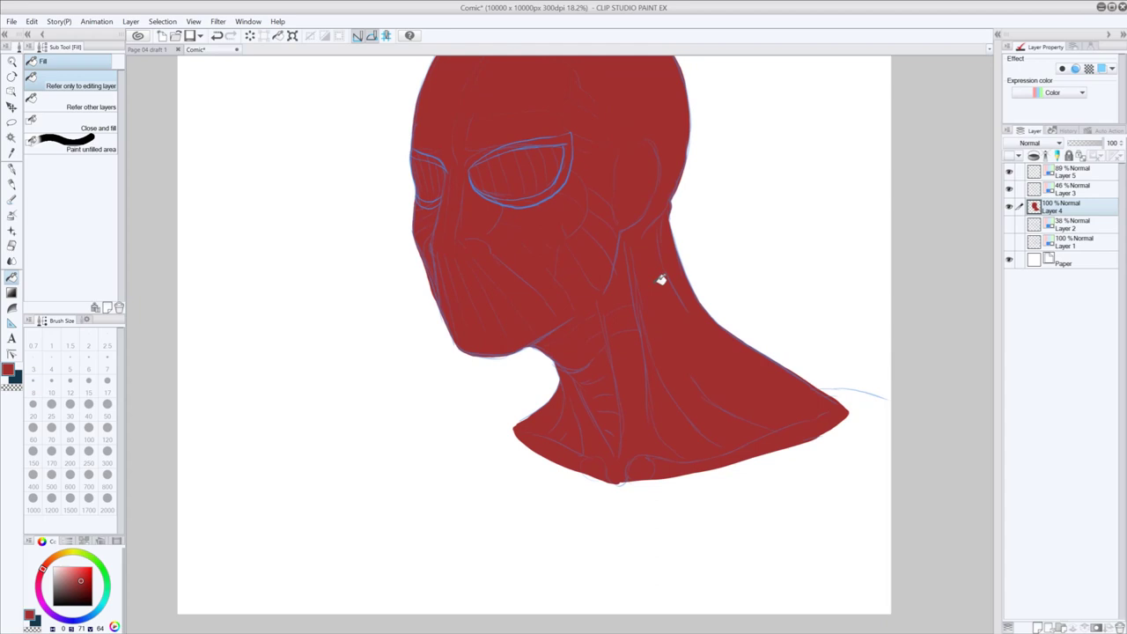
pyautogui.click(661, 280)
# - Inspect the filled red silhouette with Layer 3 hidden, and show Layer 3 again
pyautogui.click(1009, 188)
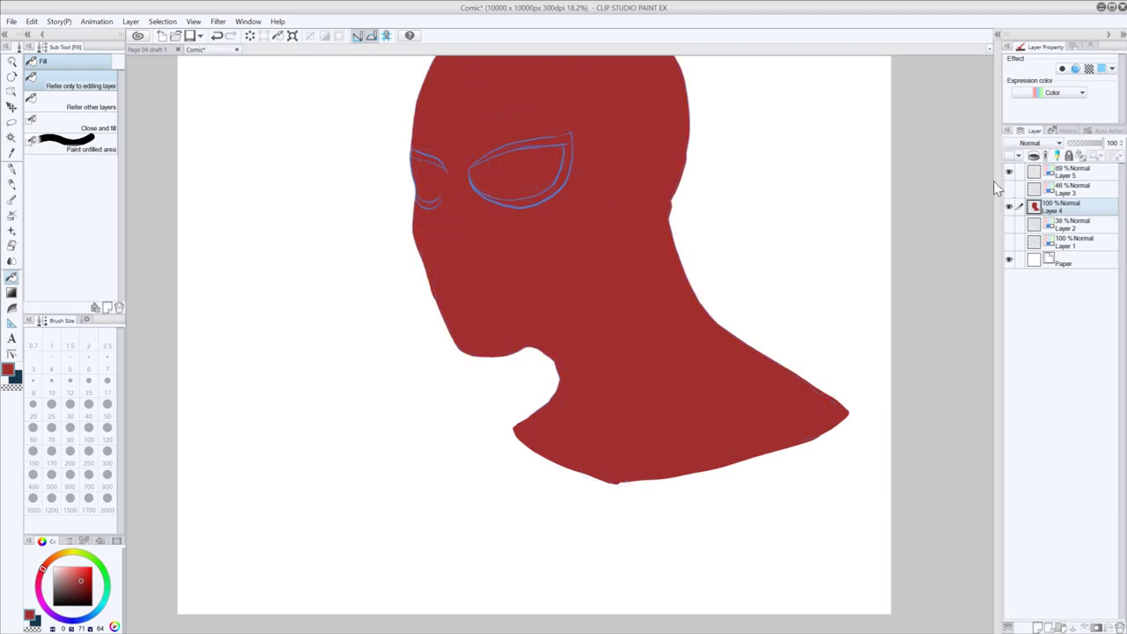
pyautogui.moveTo(667, 289)
pyautogui.mouseDown()
pyautogui.moveTo(682, 404)
pyautogui.moveTo(692, 343)
pyautogui.mouseUp()
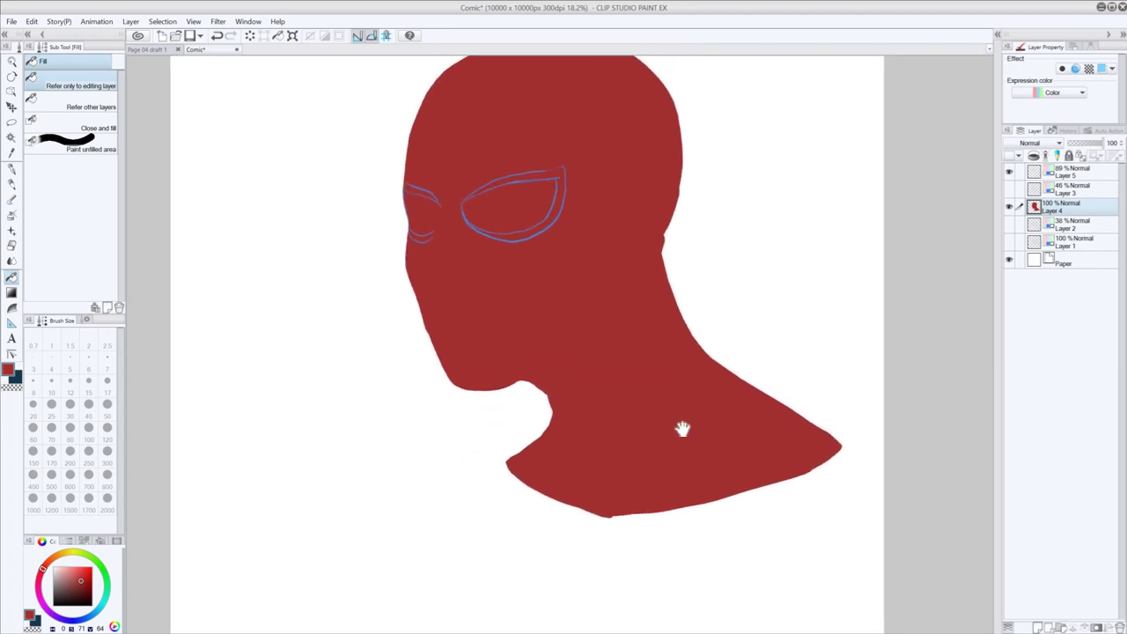
pyautogui.moveTo(681, 431); pyautogui.dragTo(692, 473)
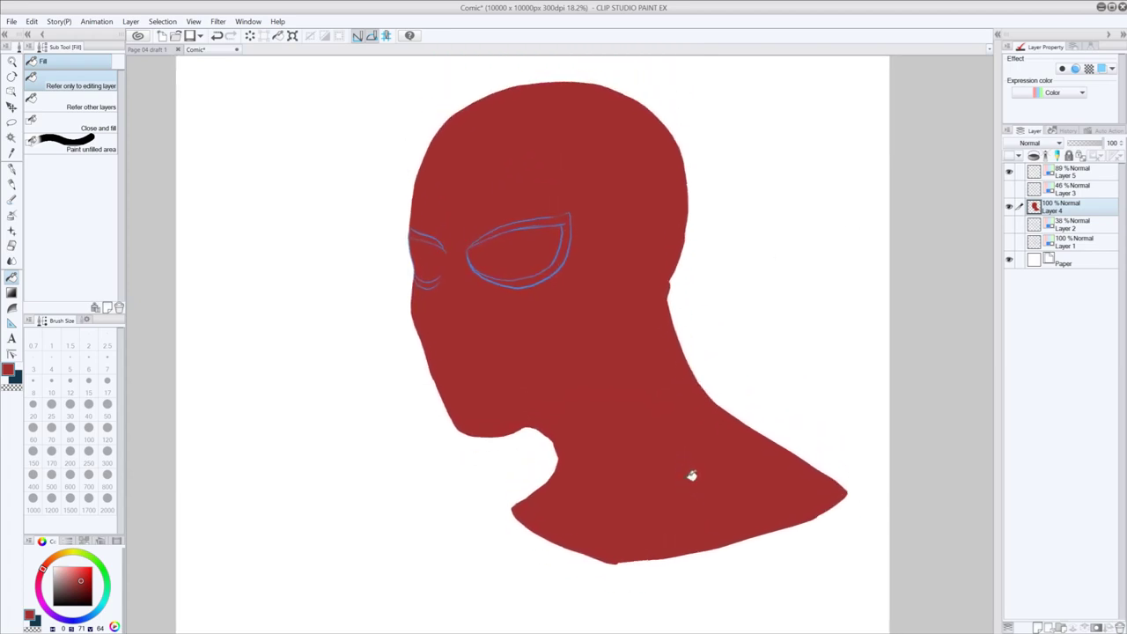
pyautogui.click(1009, 189)
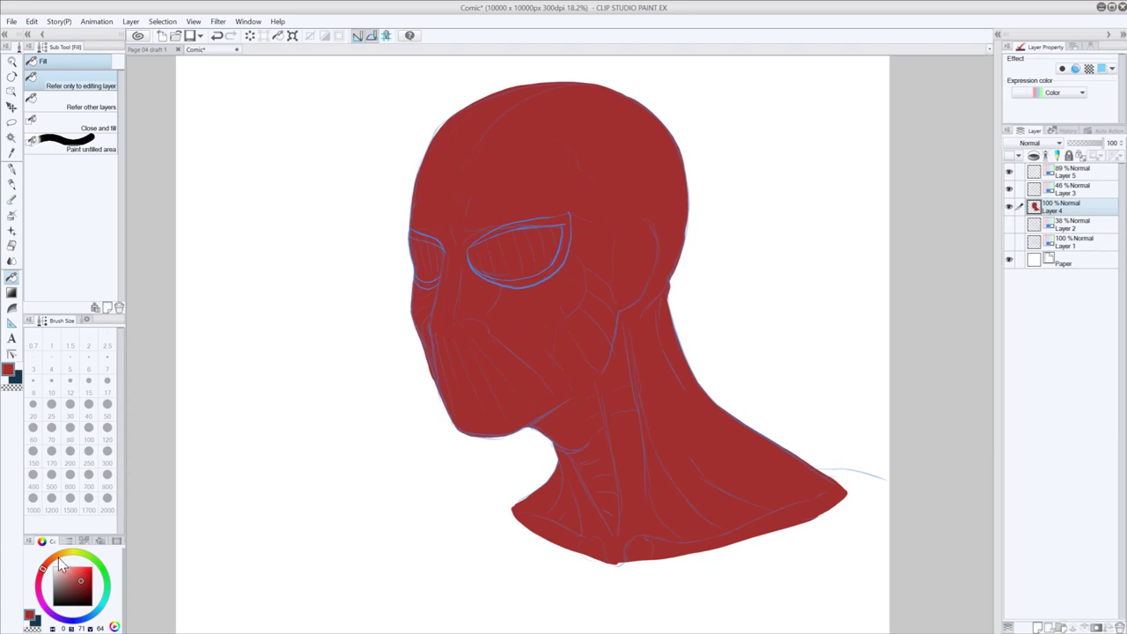
# - Select Layer 4's silhouette and paint an orange-red highlight along the upper back of the skull with the size 300 Opaque watercolor brush
pyautogui.moveTo(46, 568); pyautogui.dragTo(83, 569)
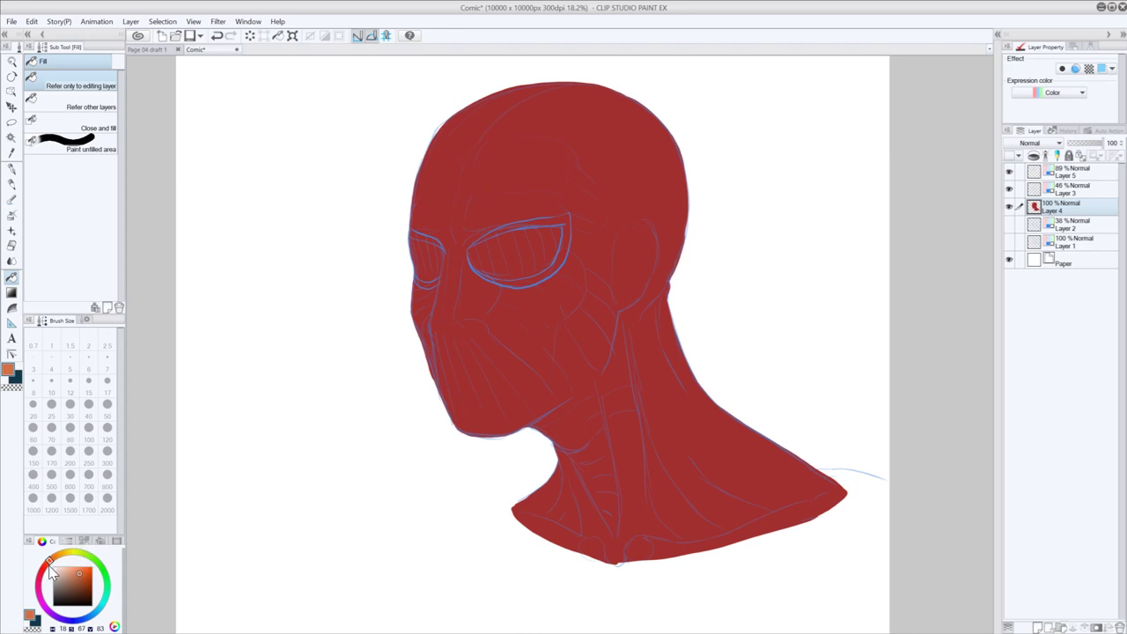
pyautogui.moveTo(50, 568); pyautogui.dragTo(45, 564)
pyautogui.click(11, 199)
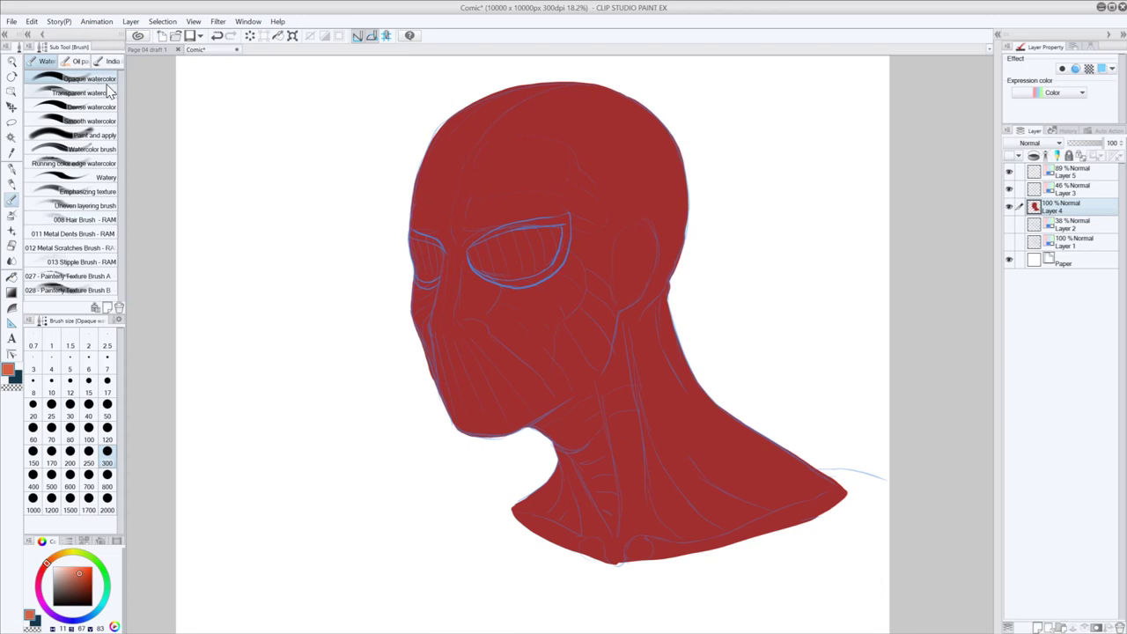
pyautogui.keyDown('ctrl'); pyautogui.click(1049, 216); pyautogui.keyUp('ctrl')
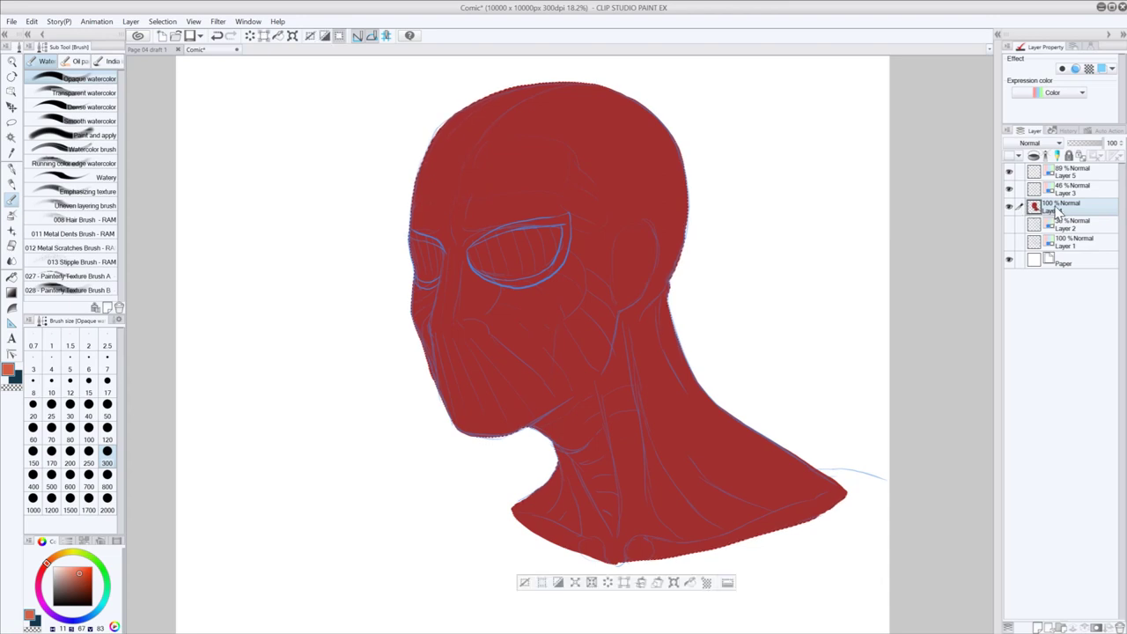
pyautogui.moveTo(585, 81)
pyautogui.mouseDown()
pyautogui.moveTo(635, 100)
pyautogui.moveTo(685, 188)
pyautogui.mouseUp()
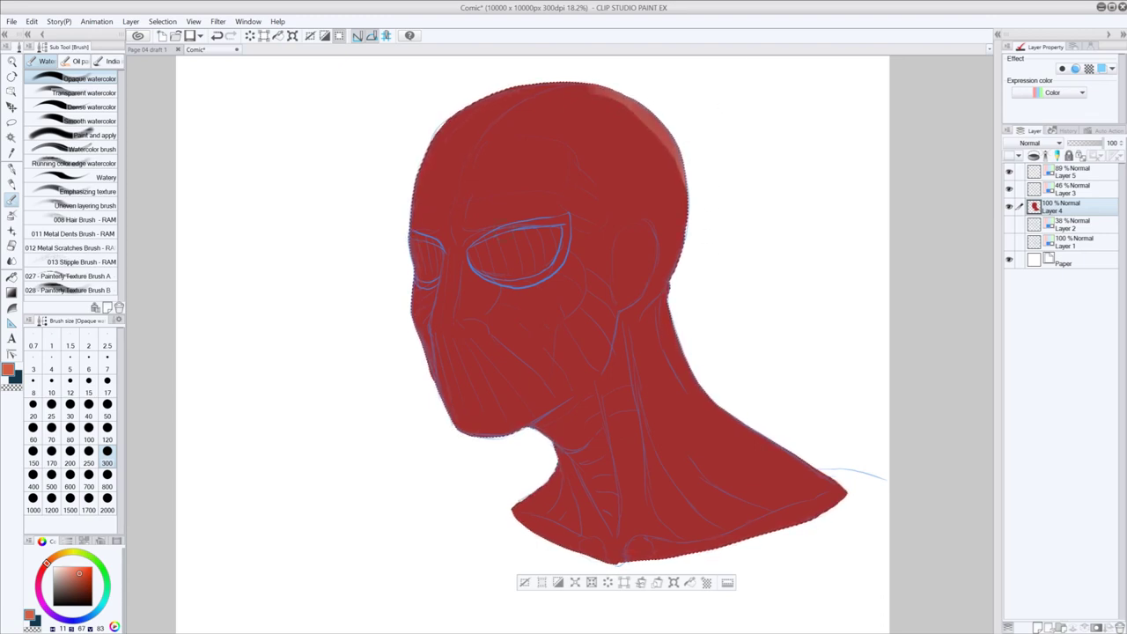
# - Deselect the silhouette and draw an orange-red G-pen arrow pointing at the upper back of the skull to mark the light direction
pyautogui.click(12, 168)
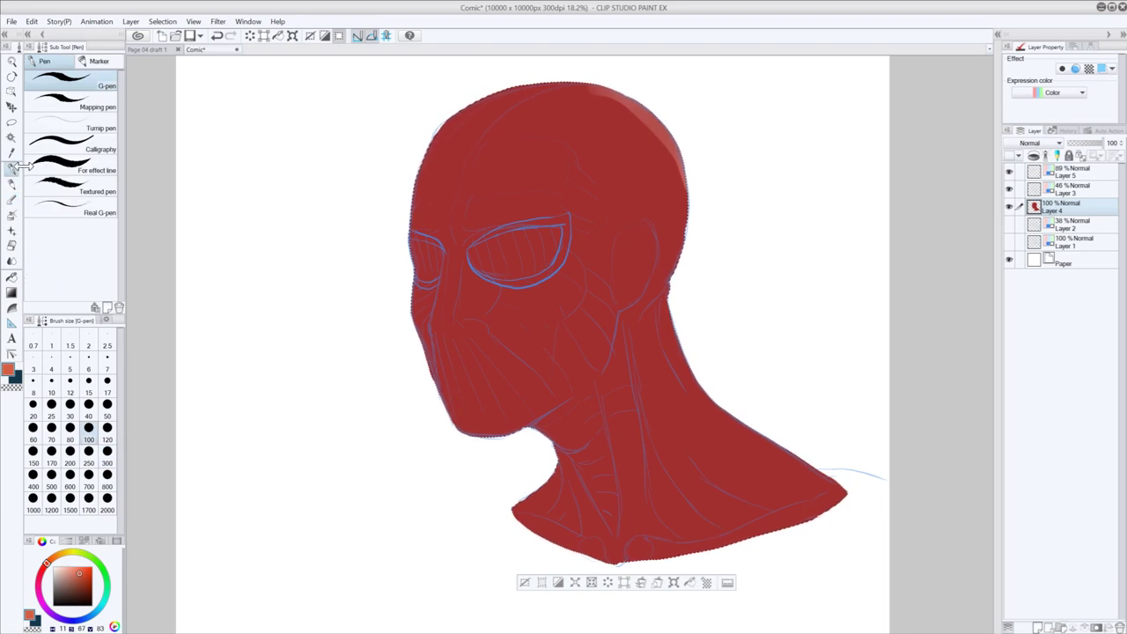
pyautogui.hotkey('ctrl', 'd')
pyautogui.moveTo(756, 88)
pyautogui.mouseDown()
pyautogui.moveTo(705, 120)
pyautogui.moveTo(723, 127)
pyautogui.mouseUp()
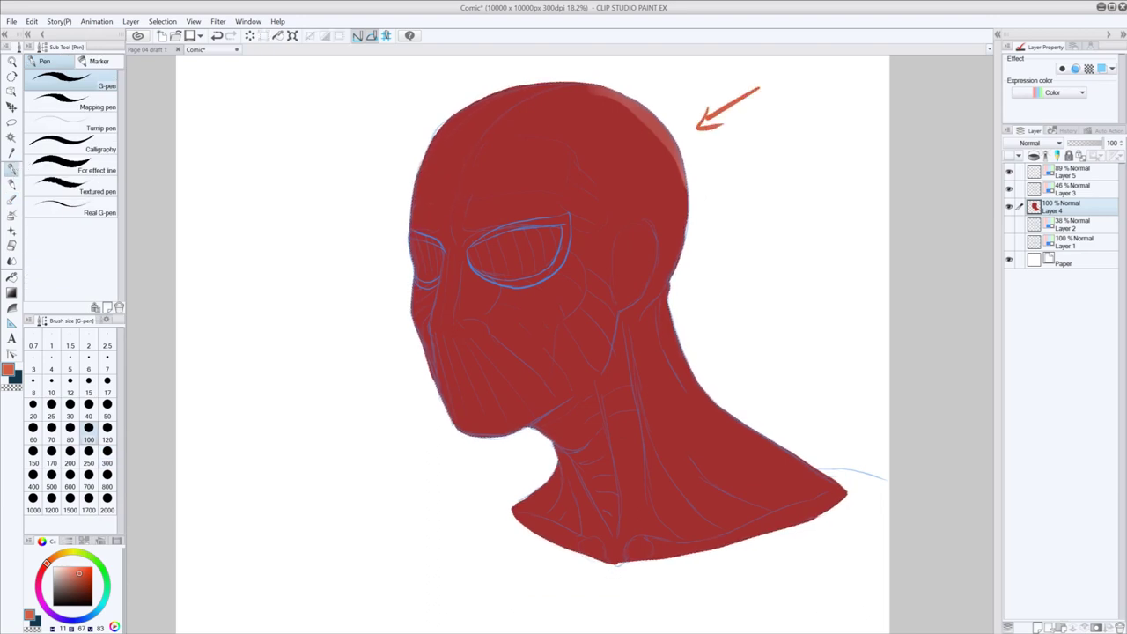
pyautogui.moveTo(691, 171); pyautogui.dragTo(681, 225)
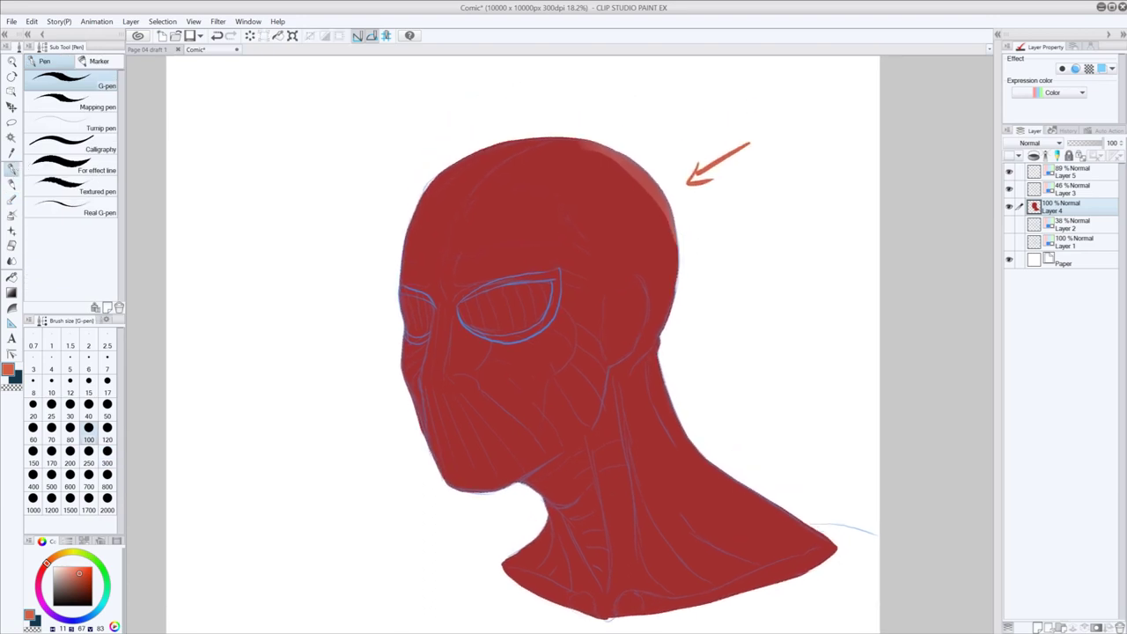
# - Reselect Layer 4's silhouette and build up the orange-red highlight from the crown down the back of the skull with Opaque watercolor
pyautogui.keyDown('ctrl'); pyautogui.click(1034, 206); pyautogui.keyUp('ctrl')
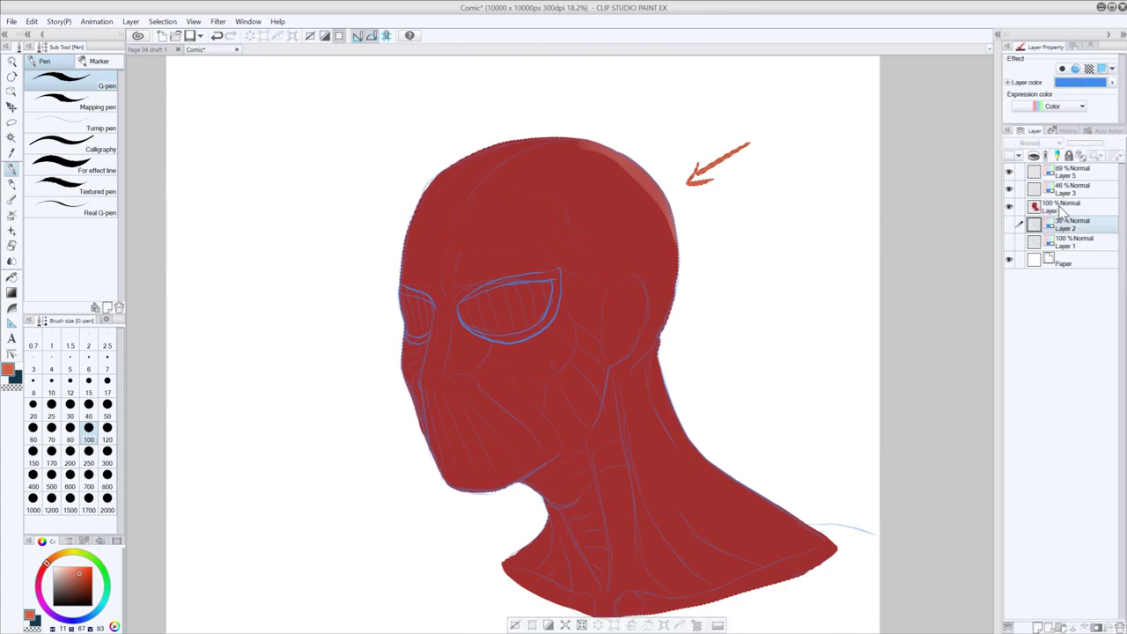
pyautogui.click(12, 199)
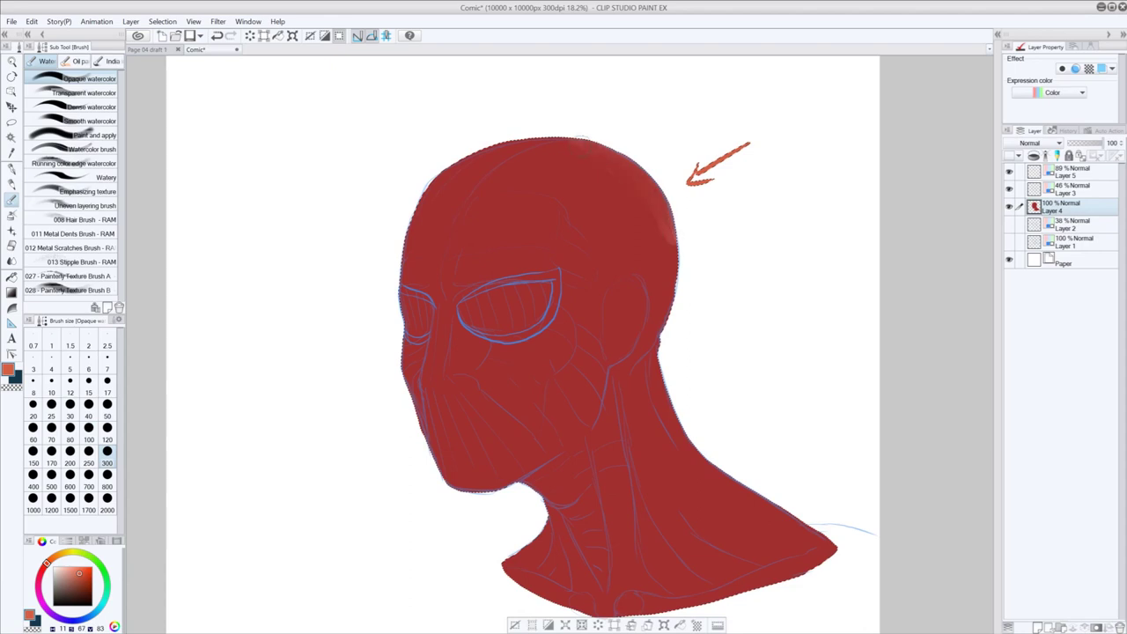
pyautogui.moveTo(673, 222)
pyautogui.mouseDown()
pyautogui.moveTo(583, 142)
pyautogui.moveTo(590, 150)
pyautogui.mouseUp()
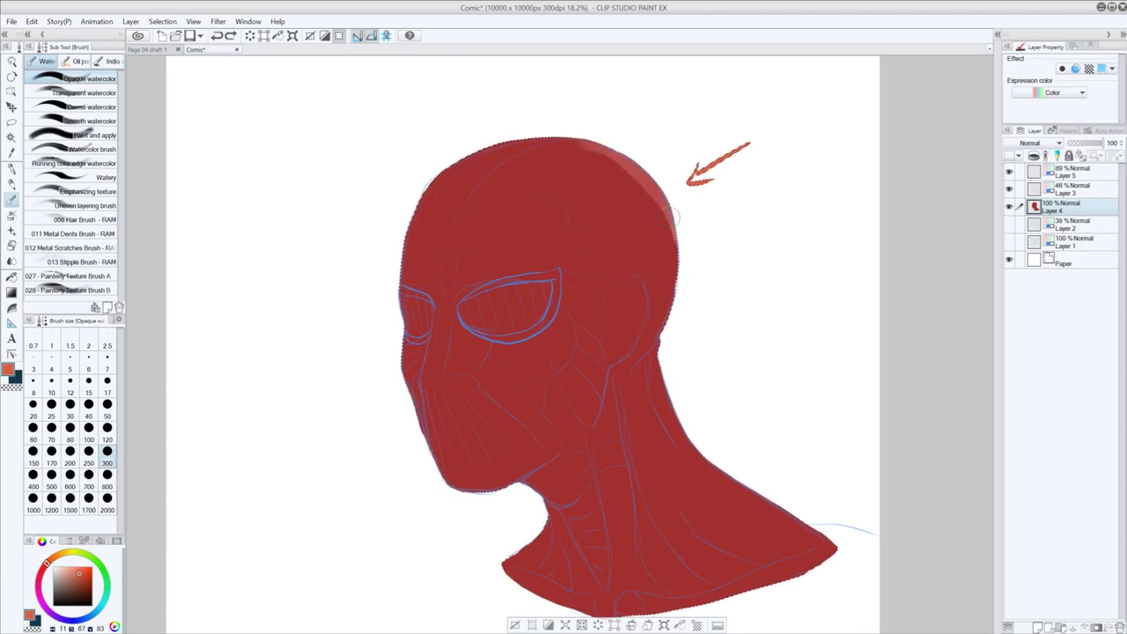
pyautogui.moveTo(648, 171)
pyautogui.mouseDown()
pyautogui.moveTo(635, 171)
pyautogui.moveTo(680, 223)
pyautogui.mouseUp()
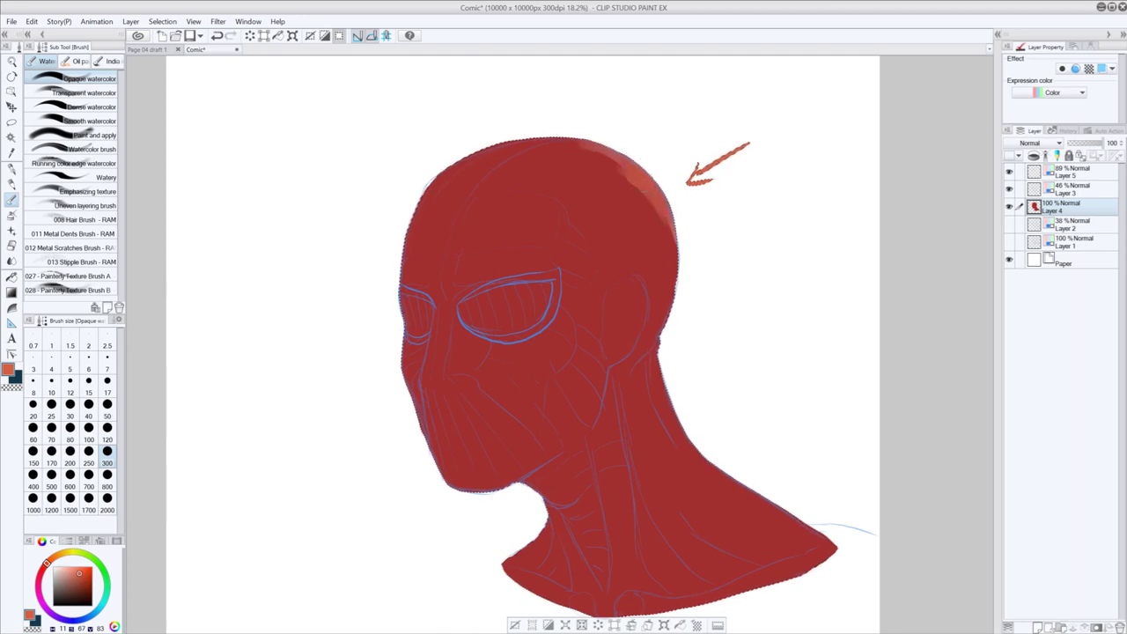
pyautogui.moveTo(642, 173); pyautogui.dragTo(678, 258)
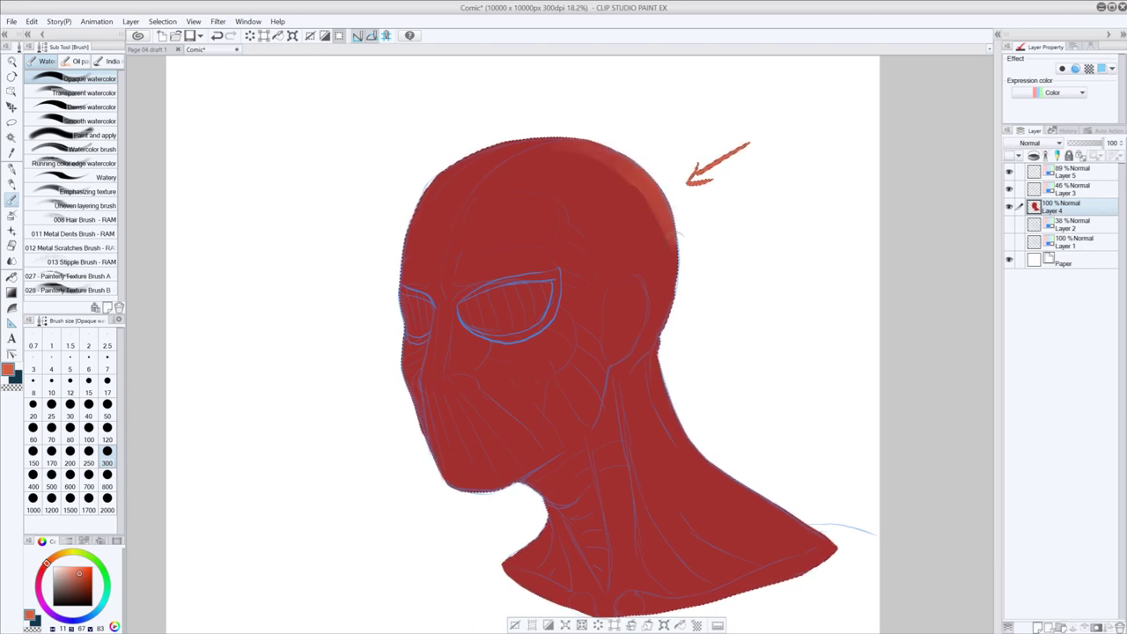
pyautogui.moveTo(678, 234); pyautogui.dragTo(675, 278)
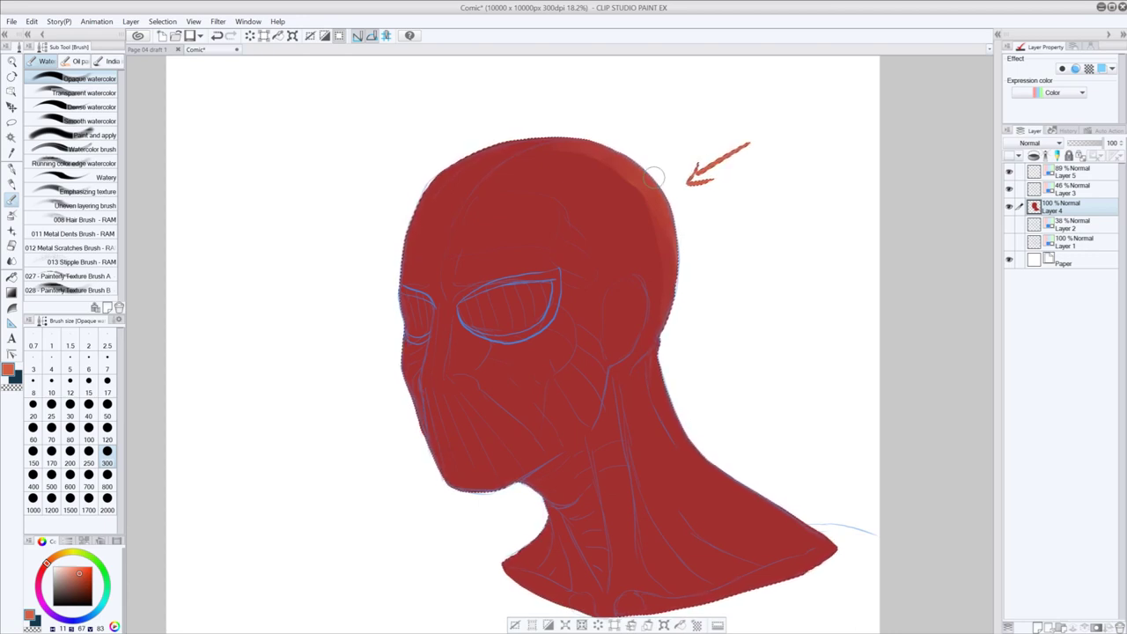
# - Paint and blend a broad orange-red light area over the crown, back of the head, nape and shoulder with the brush at size 800
pyautogui.click(107, 480)
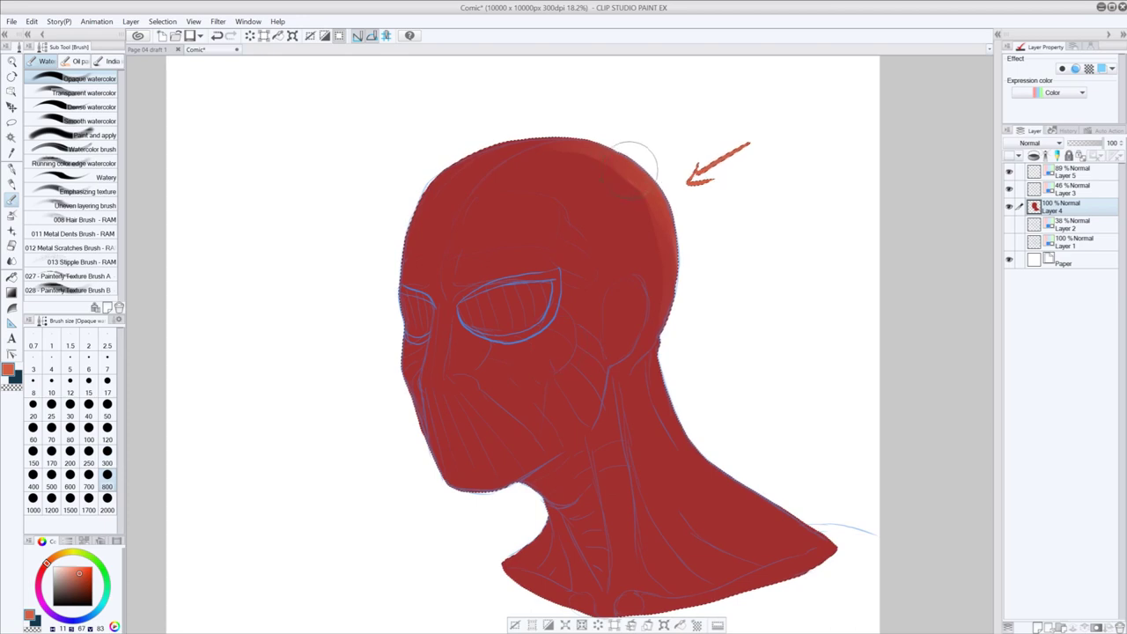
pyautogui.moveTo(639, 186)
pyautogui.mouseDown()
pyautogui.moveTo(606, 175)
pyautogui.moveTo(657, 247)
pyautogui.mouseUp()
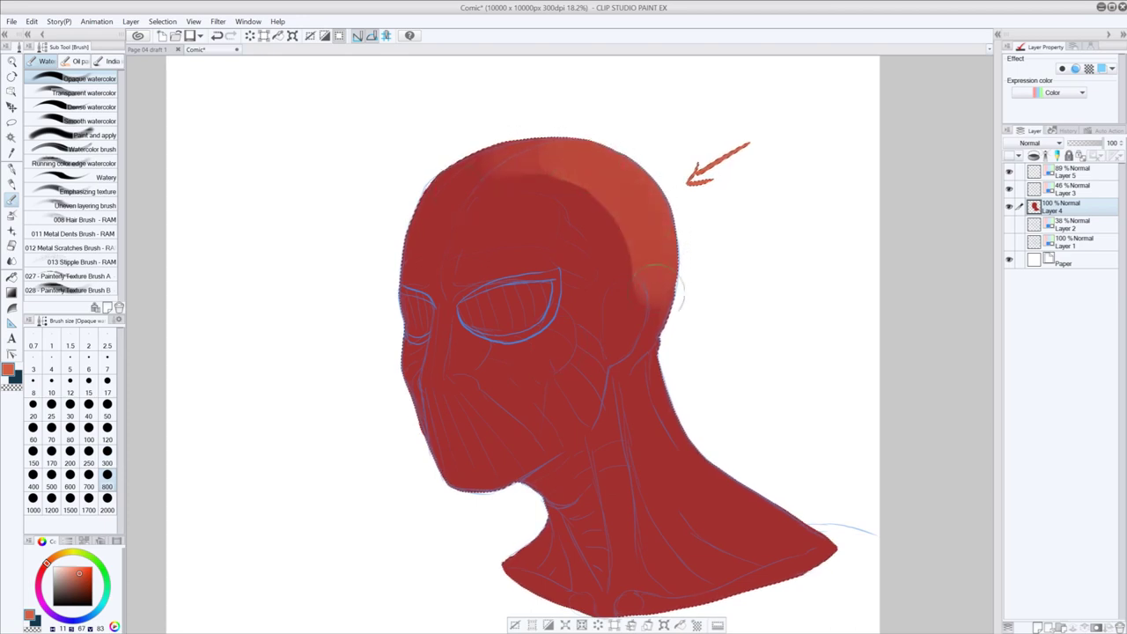
pyautogui.moveTo(652, 300); pyautogui.dragTo(641, 332)
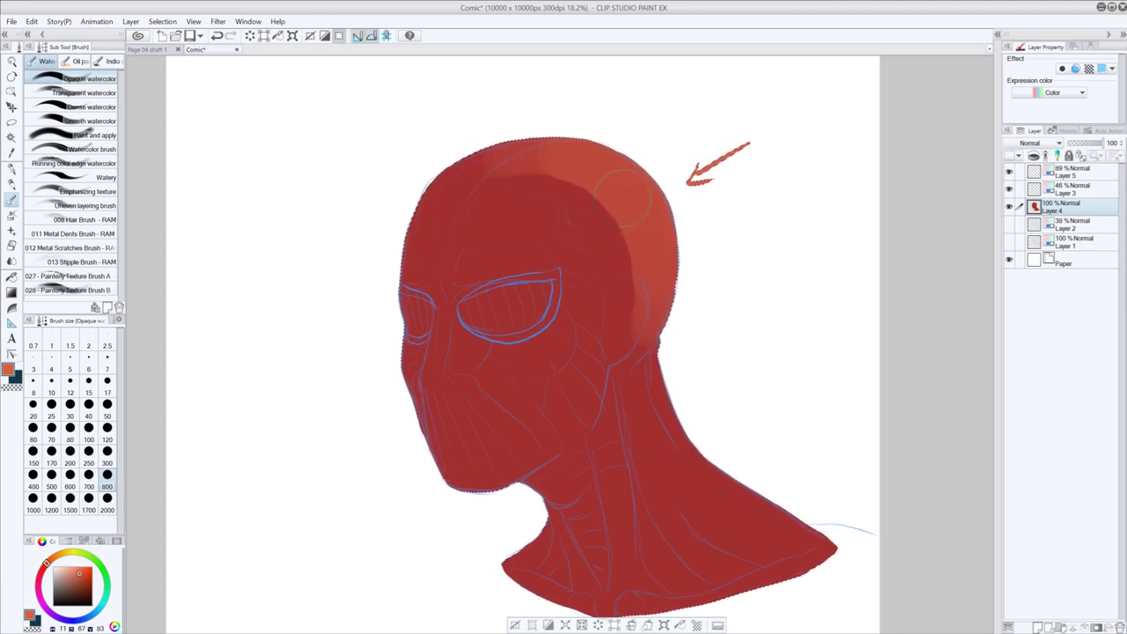
pyautogui.moveTo(643, 165)
pyautogui.mouseDown()
pyautogui.moveTo(634, 196)
pyautogui.moveTo(656, 198)
pyautogui.moveTo(623, 165)
pyautogui.moveTo(655, 278)
pyautogui.moveTo(638, 198)
pyautogui.moveTo(555, 159)
pyautogui.moveTo(634, 195)
pyautogui.moveTo(662, 261)
pyautogui.moveTo(636, 172)
pyautogui.moveTo(654, 228)
pyautogui.moveTo(620, 172)
pyautogui.moveTo(515, 145)
pyautogui.moveTo(440, 176)
pyautogui.moveTo(588, 165)
pyautogui.moveTo(656, 237)
pyautogui.moveTo(651, 374)
pyautogui.moveTo(709, 457)
pyautogui.moveTo(821, 528)
pyautogui.moveTo(710, 460)
pyautogui.moveTo(739, 488)
pyautogui.moveTo(832, 537)
pyautogui.mouseUp()
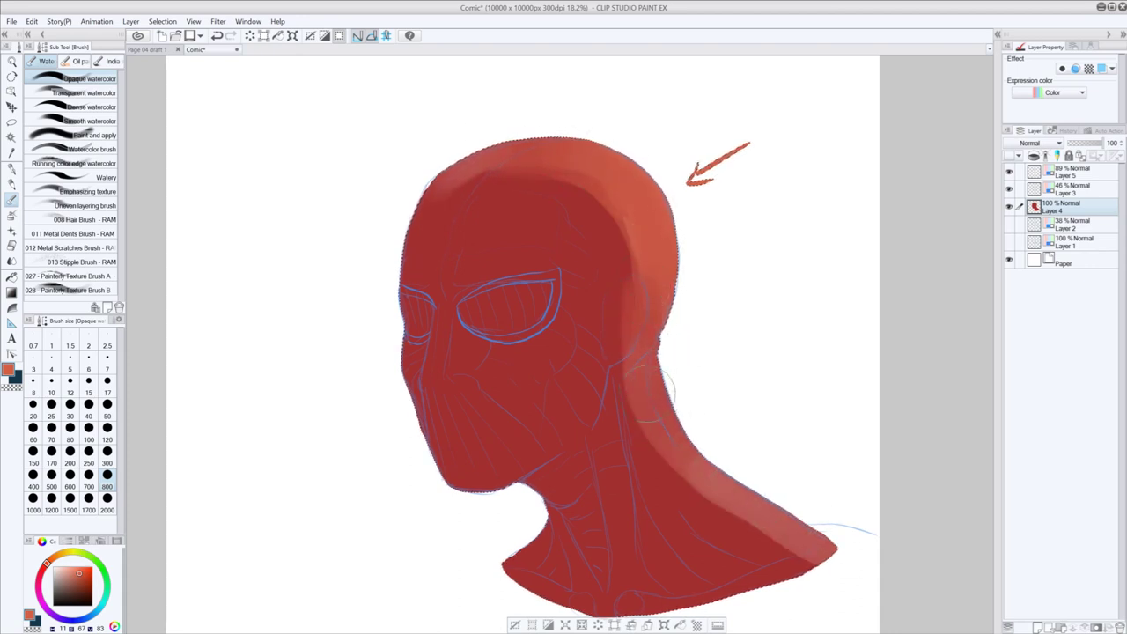
pyautogui.moveTo(669, 386)
pyautogui.mouseDown()
pyautogui.moveTo(654, 359)
pyautogui.moveTo(677, 377)
pyautogui.moveTo(692, 449)
pyautogui.moveTo(779, 528)
pyautogui.mouseUp()
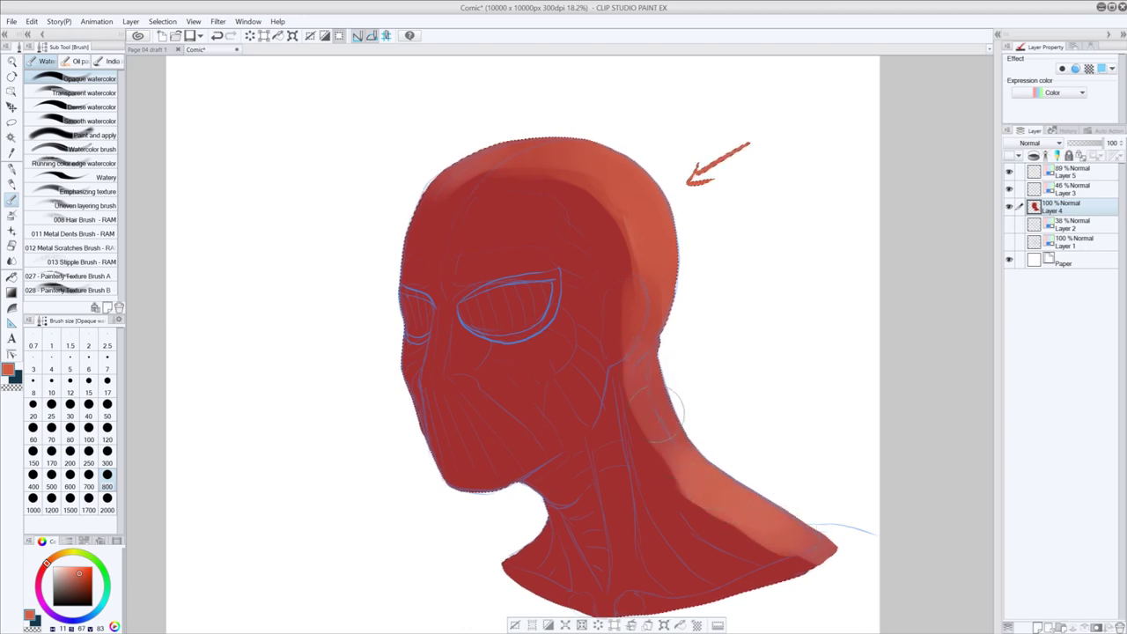
pyautogui.moveTo(660, 408)
pyautogui.mouseDown()
pyautogui.moveTo(800, 523)
pyautogui.moveTo(696, 493)
pyautogui.moveTo(766, 546)
pyautogui.moveTo(675, 453)
pyautogui.moveTo(774, 537)
pyautogui.moveTo(660, 353)
pyautogui.moveTo(634, 370)
pyautogui.moveTo(650, 277)
pyautogui.moveTo(586, 187)
pyautogui.moveTo(506, 176)
pyautogui.moveTo(621, 227)
pyautogui.mouseUp()
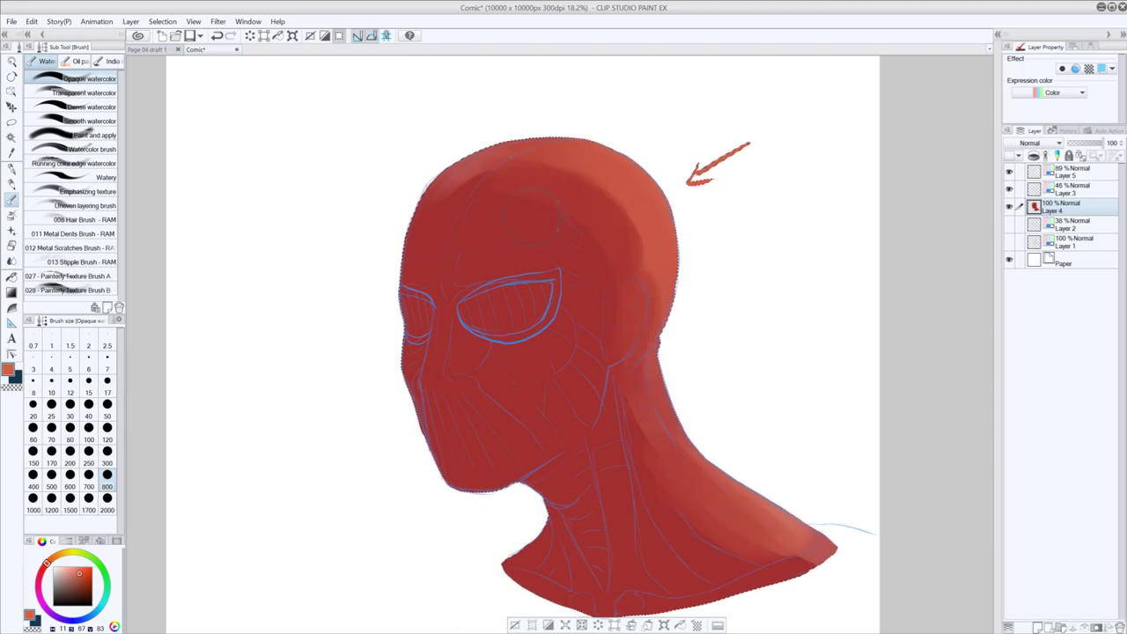
# - Lighten the cheek, side of the nose, jaw and temple in orange-red, and set the brush size to 300
pyautogui.moveTo(556, 338); pyautogui.dragTo(571, 393)
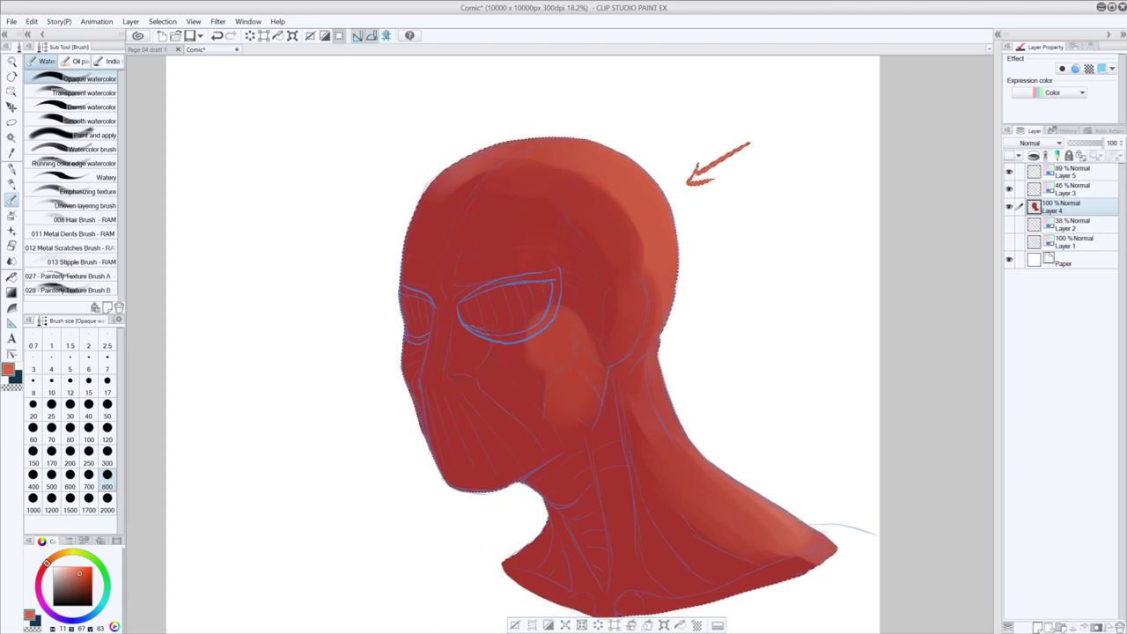
pyautogui.moveTo(463, 349); pyautogui.dragTo(466, 354)
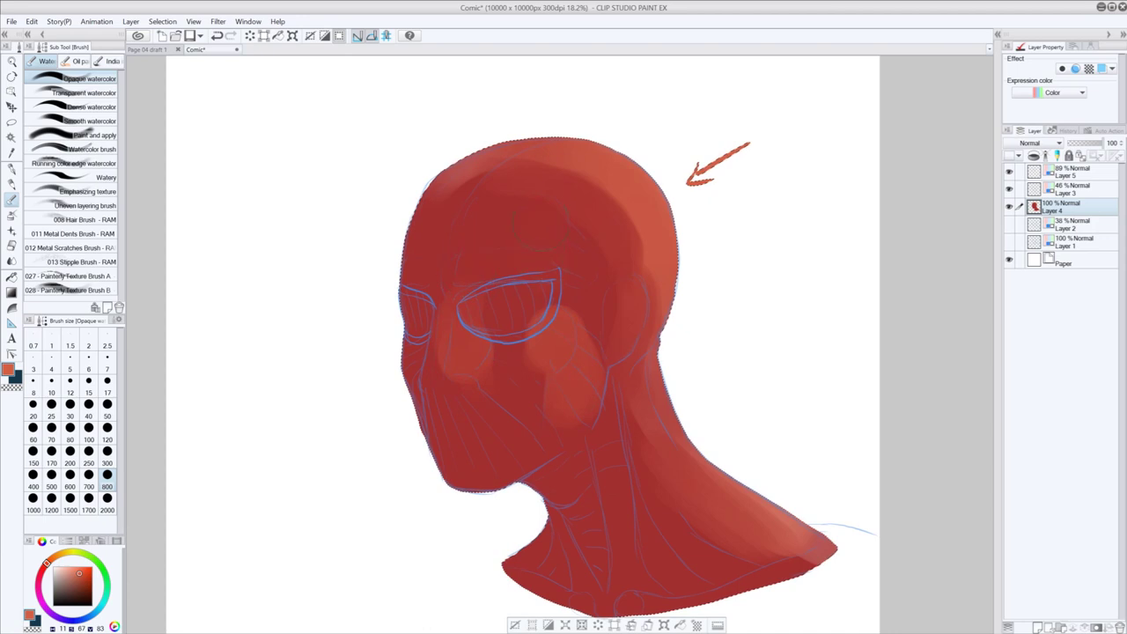
pyautogui.moveTo(542, 264)
pyautogui.mouseDown()
pyautogui.moveTo(559, 220)
pyautogui.moveTo(564, 255)
pyautogui.moveTo(592, 255)
pyautogui.moveTo(586, 264)
pyautogui.moveTo(578, 252)
pyautogui.moveTo(563, 271)
pyautogui.mouseUp()
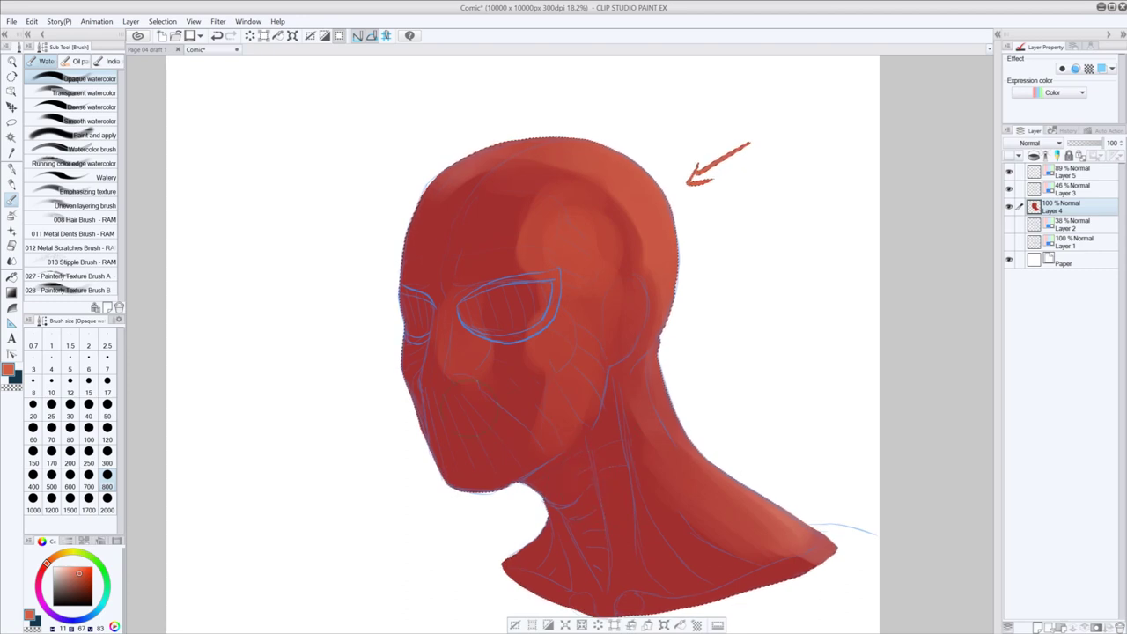
pyautogui.click(106, 462)
pyautogui.moveTo(617, 389); pyautogui.dragTo(635, 569)
pyautogui.moveTo(636, 493); pyautogui.dragTo(649, 569)
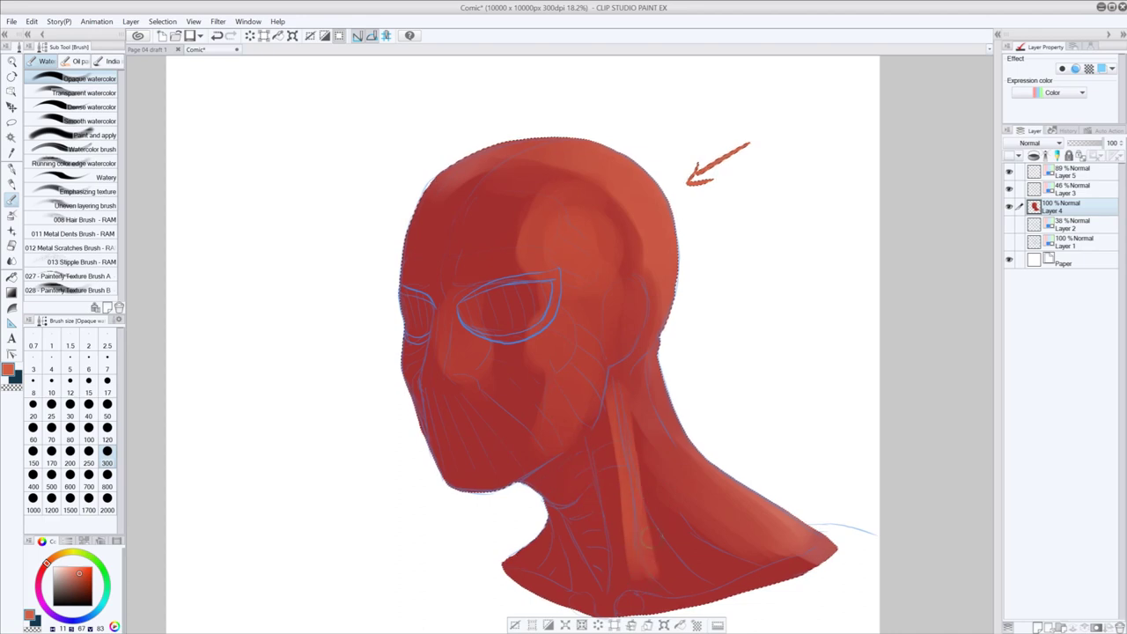
pyautogui.hotkey('ctrl', 'z')
pyautogui.hotkey('ctrl', 'z')
pyautogui.hotkey('ctrl', 'z')
# - Paint an orange-red highlight down the long neck muscle below the ear, and lighten the ear area
pyautogui.moveTo(613, 417); pyautogui.dragTo(620, 509)
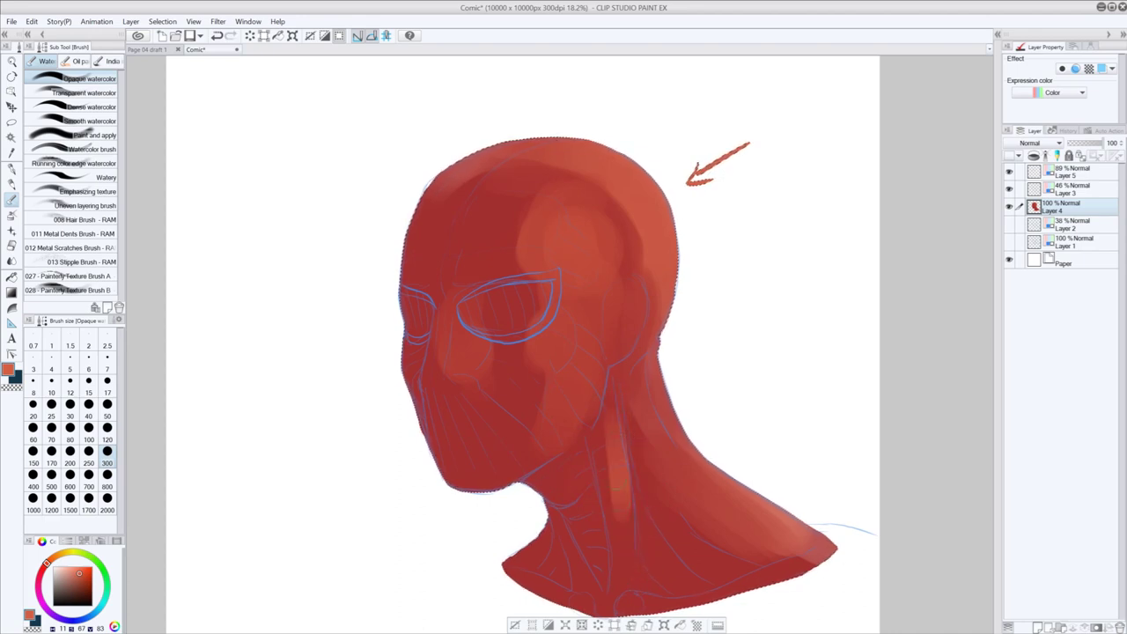
pyautogui.moveTo(630, 451)
pyautogui.mouseDown()
pyautogui.moveTo(634, 562)
pyautogui.moveTo(646, 567)
pyautogui.mouseUp()
pyautogui.moveTo(613, 399); pyautogui.dragTo(616, 419)
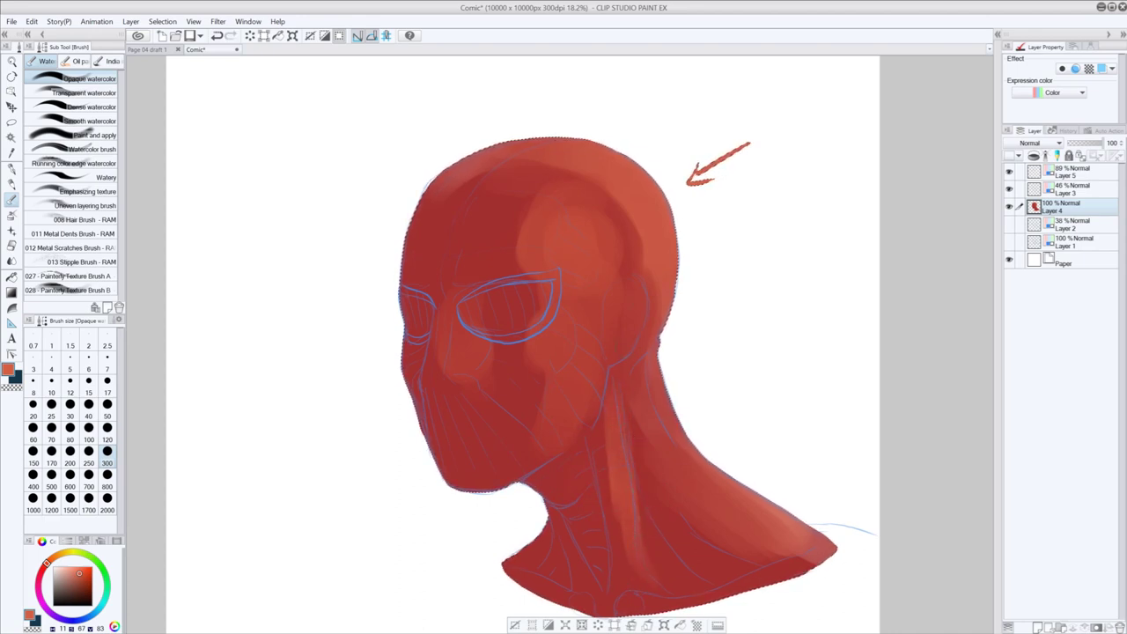
pyautogui.moveTo(636, 287); pyautogui.dragTo(629, 355)
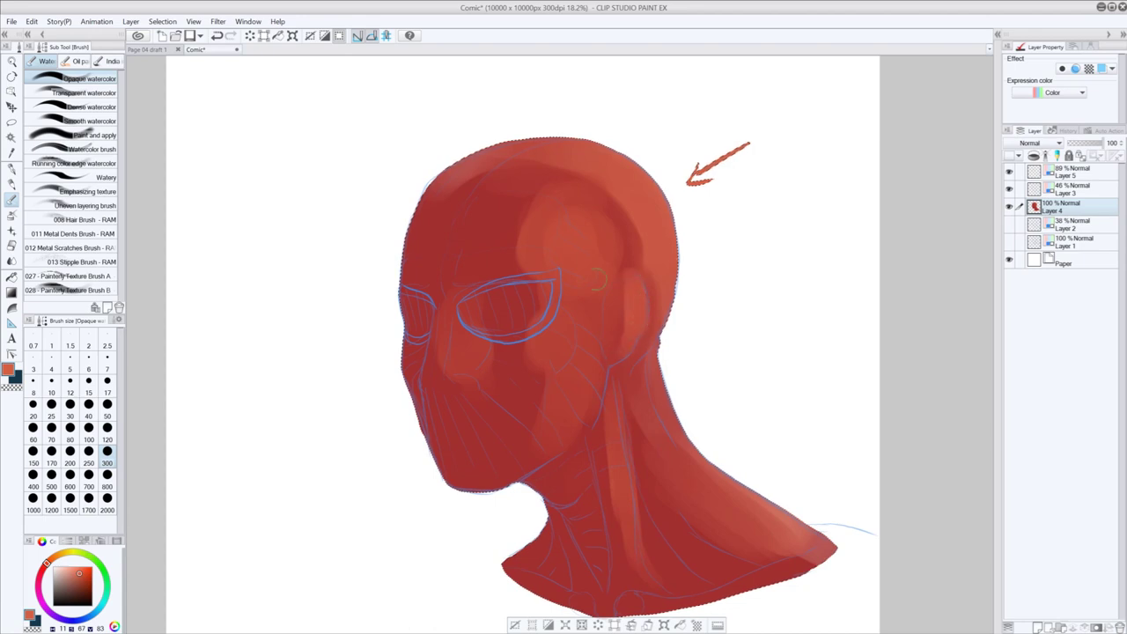
# - Brighten the orange-red highlights on the side of the nose and the temple, and lighten the inner brow
pyautogui.moveTo(460, 336); pyautogui.dragTo(475, 377)
pyautogui.moveTo(463, 340)
pyautogui.mouseDown()
pyautogui.moveTo(452, 323)
pyautogui.moveTo(465, 368)
pyautogui.moveTo(447, 373)
pyautogui.mouseUp()
pyautogui.moveTo(443, 336)
pyautogui.mouseDown()
pyautogui.moveTo(452, 369)
pyautogui.moveTo(478, 369)
pyautogui.moveTo(463, 369)
pyautogui.moveTo(476, 384)
pyautogui.moveTo(481, 354)
pyautogui.mouseUp()
pyautogui.moveTo(486, 347); pyautogui.dragTo(480, 349)
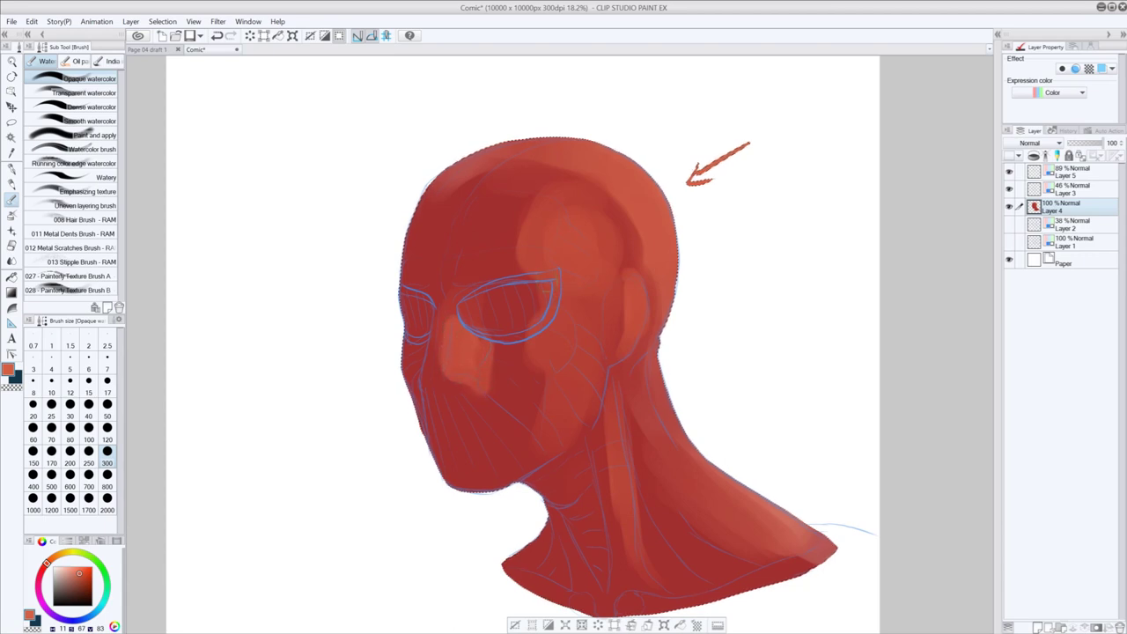
pyautogui.moveTo(543, 243); pyautogui.dragTo(559, 204)
pyautogui.moveTo(559, 205)
pyautogui.mouseDown()
pyautogui.moveTo(553, 231)
pyautogui.moveTo(562, 246)
pyautogui.moveTo(574, 206)
pyautogui.moveTo(574, 250)
pyautogui.moveTo(563, 204)
pyautogui.moveTo(542, 237)
pyautogui.mouseUp()
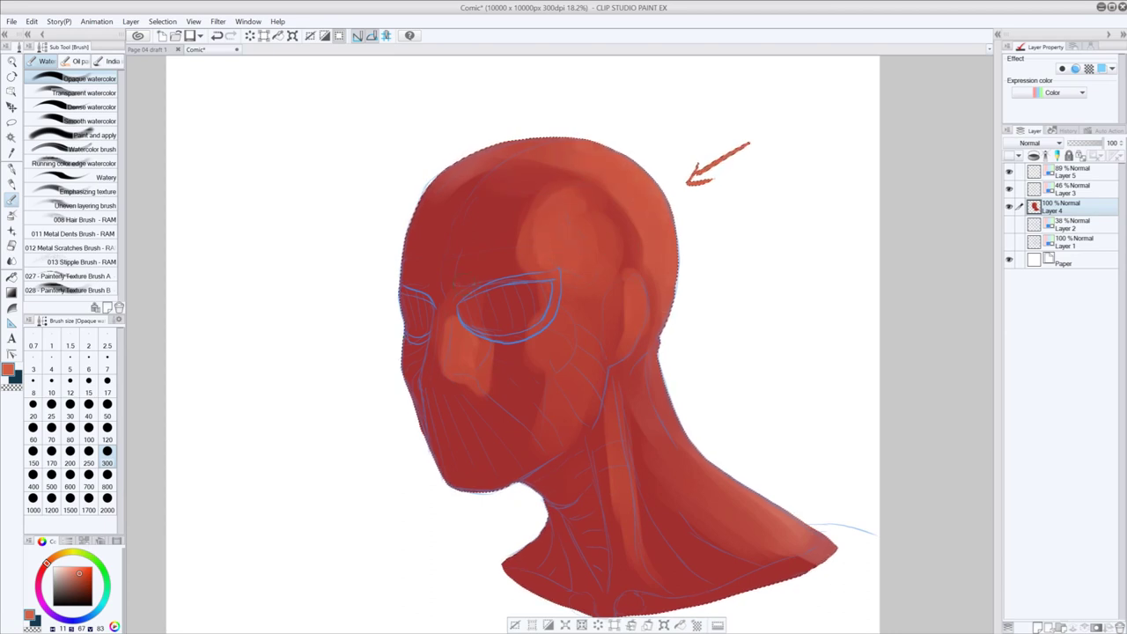
pyautogui.moveTo(435, 280); pyautogui.dragTo(444, 269)
pyautogui.hotkey('ctrl', 'z')
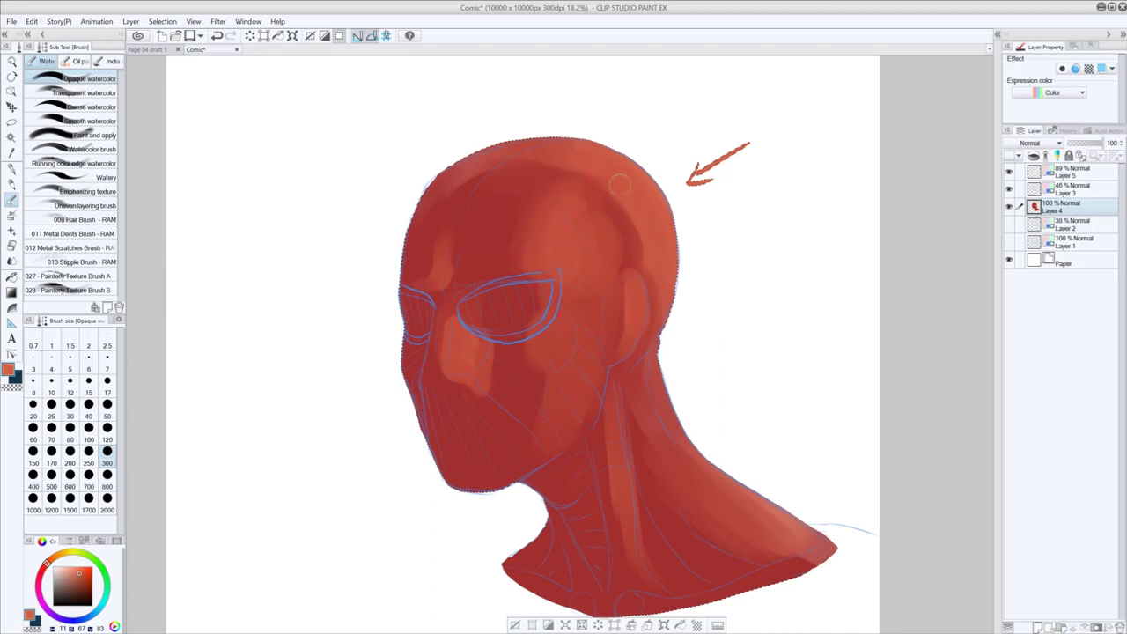
# - Blend the orange-red light over the side of the skull and the ear, and dab a highlight on the throat below the jaw
pyautogui.moveTo(620, 185); pyautogui.dragTo(632, 231)
pyautogui.moveTo(631, 287); pyautogui.dragTo(626, 358)
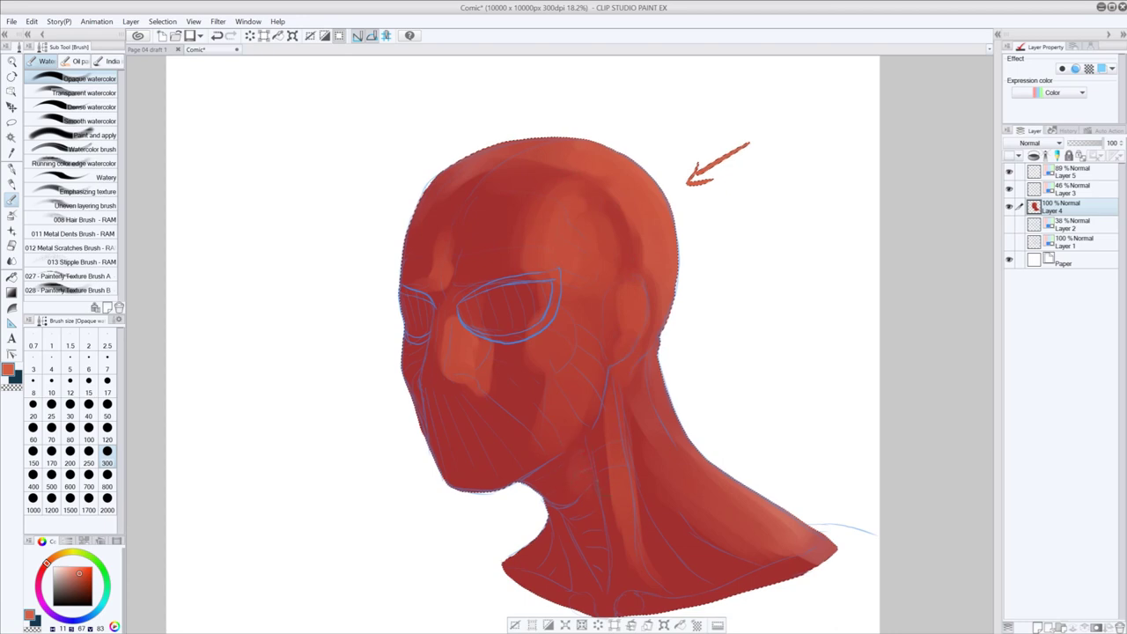
pyautogui.moveTo(570, 493); pyautogui.dragTo(577, 502)
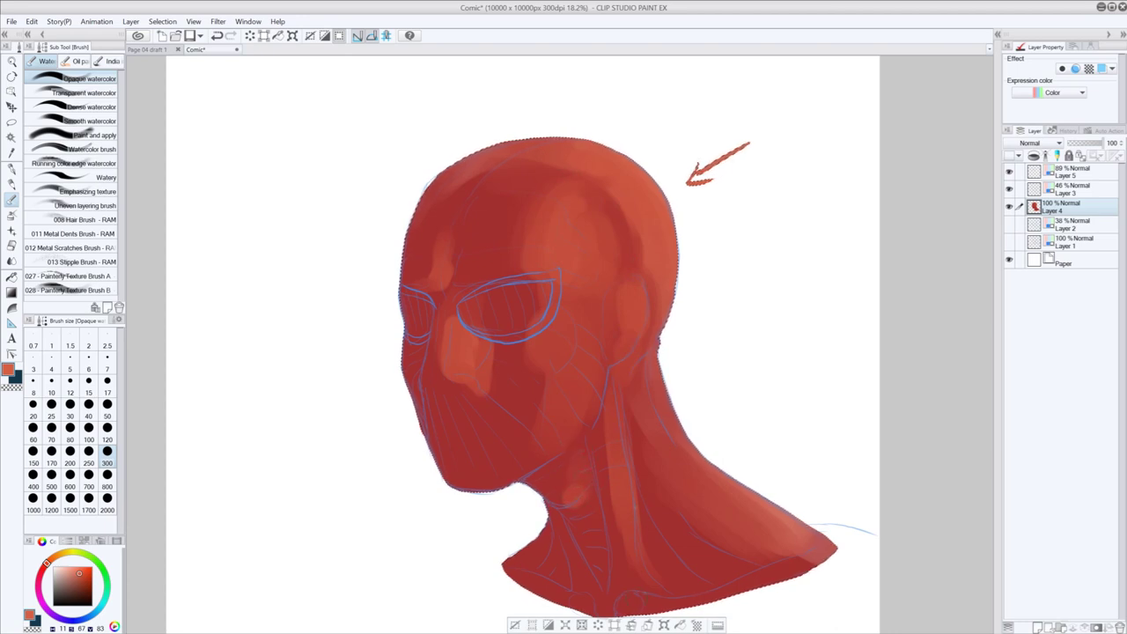
# - Paint an orange-red highlight along the collarbone at the base of the bust
pyautogui.moveTo(634, 600); pyautogui.dragTo(776, 584)
pyautogui.hotkey('ctrl', 'z')
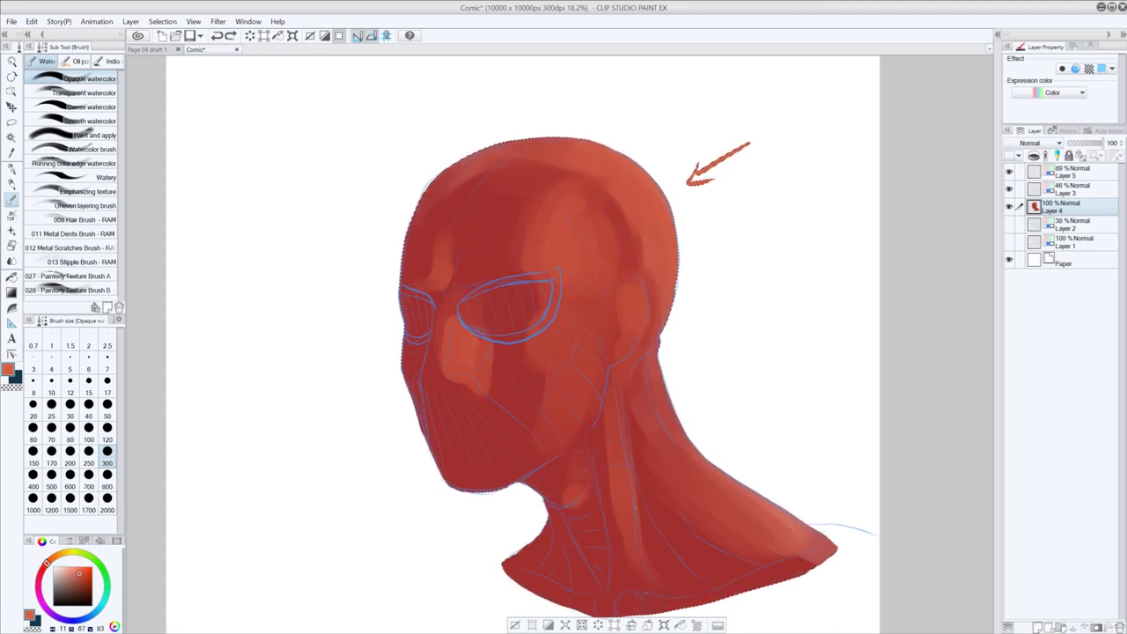
pyautogui.moveTo(632, 600); pyautogui.dragTo(671, 596)
pyautogui.moveTo(797, 560); pyautogui.dragTo(755, 574)
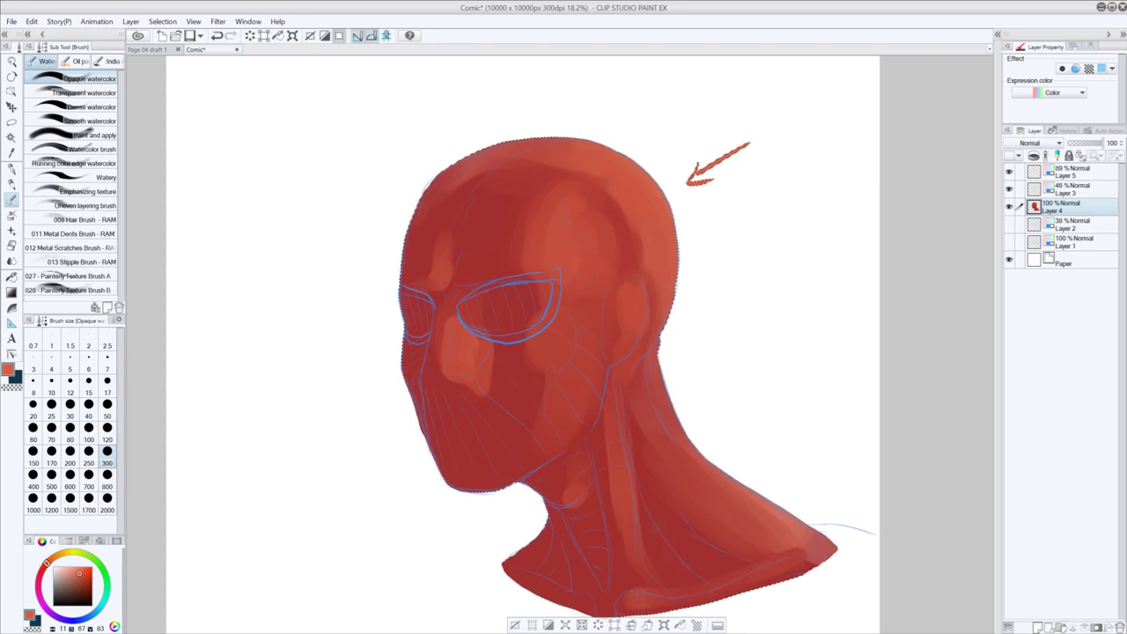
# - Set the brush size to 120 and add finer orange-red highlights to the lower neck, nape, ear, cheekbone, nose and chin
pyautogui.click(108, 430)
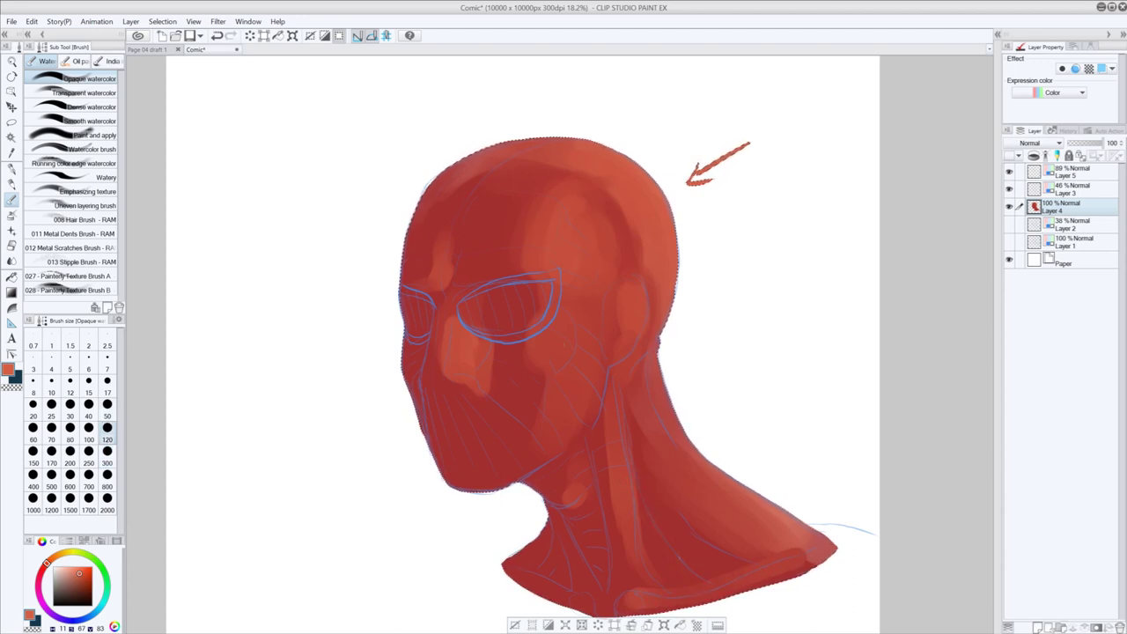
pyautogui.moveTo(643, 495); pyautogui.dragTo(680, 559)
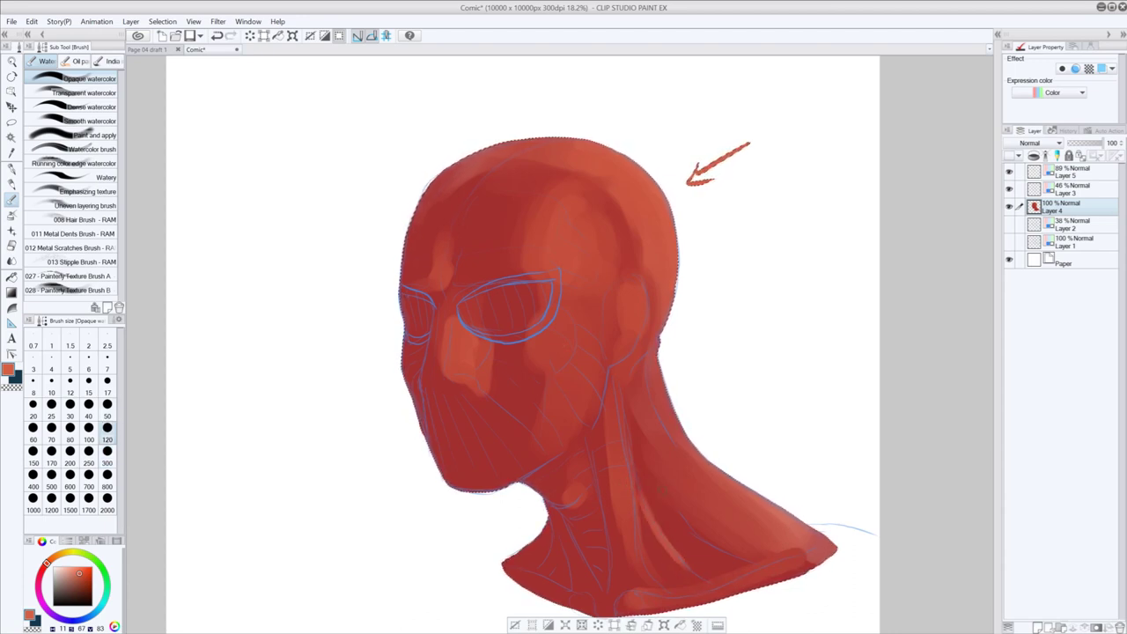
pyautogui.moveTo(658, 370); pyautogui.dragTo(680, 435)
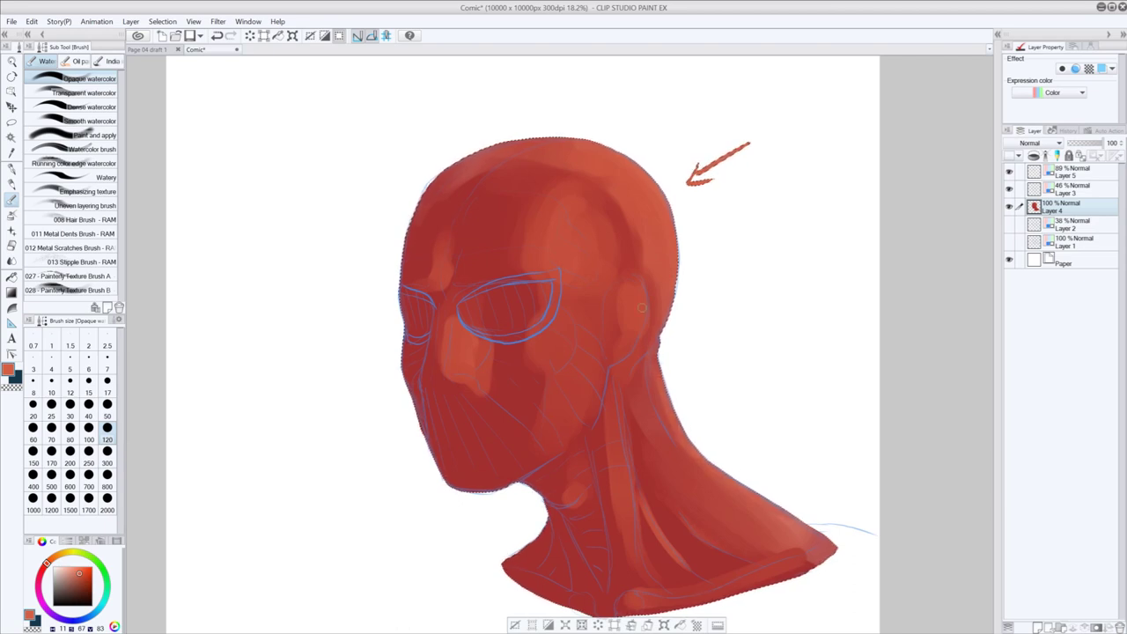
pyautogui.moveTo(637, 317); pyautogui.dragTo(639, 342)
pyautogui.moveTo(569, 329); pyautogui.dragTo(555, 358)
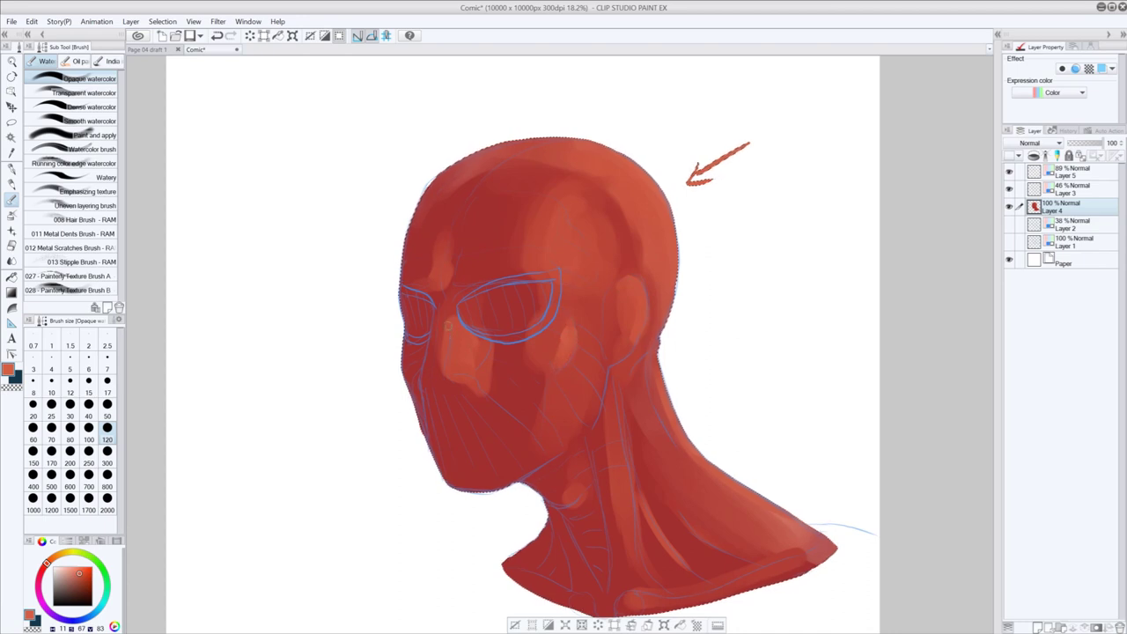
pyautogui.moveTo(453, 329)
pyautogui.mouseDown()
pyautogui.moveTo(449, 357)
pyautogui.moveTo(465, 363)
pyautogui.mouseUp()
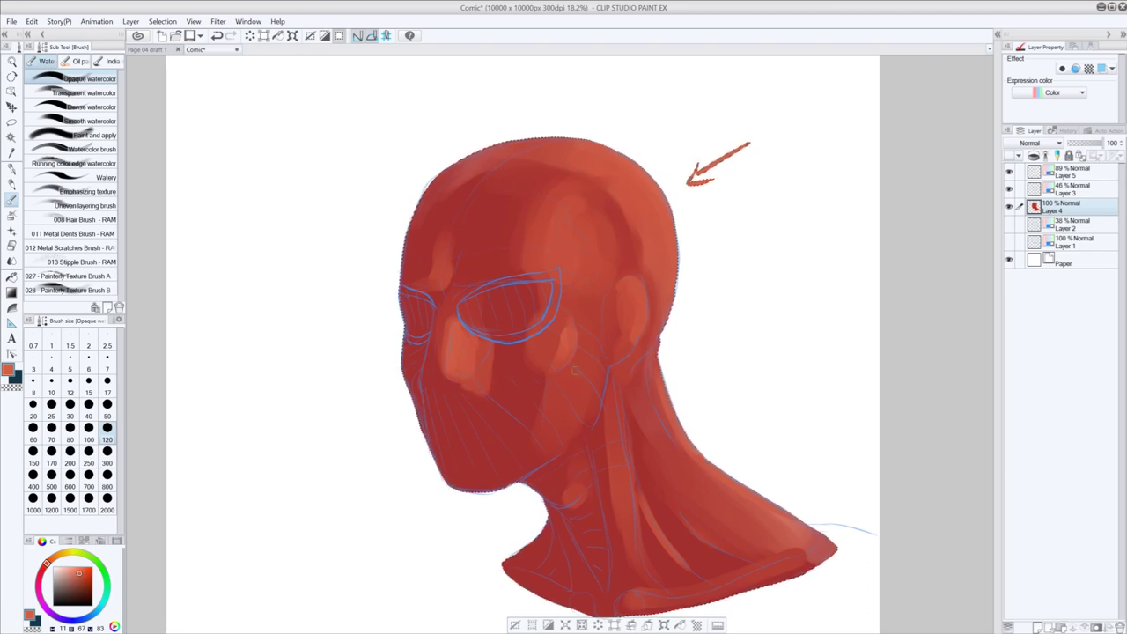
pyautogui.moveTo(491, 473); pyautogui.dragTo(492, 473)
# - Mix a dark crimson (hue 348, saturation 81, value 45) and shade the front of the mouth and chin with the brush at size 300
pyautogui.keyDown('alt'); pyautogui.click(492, 228); pyautogui.keyUp('alt')
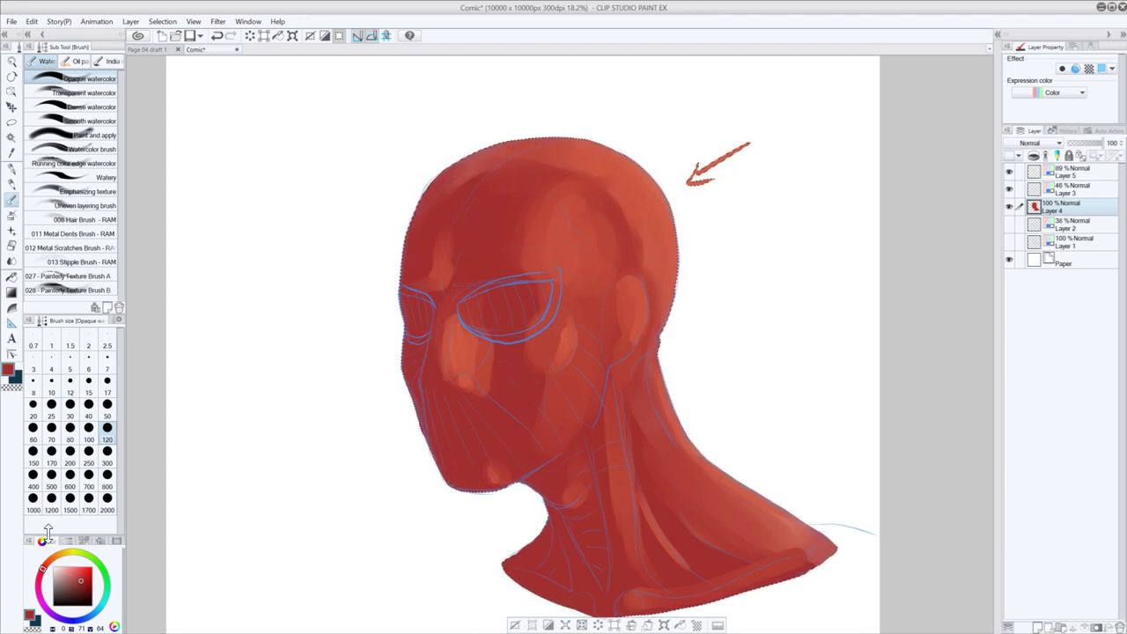
pyautogui.moveTo(40, 569); pyautogui.dragTo(40, 582)
pyautogui.click(84, 587)
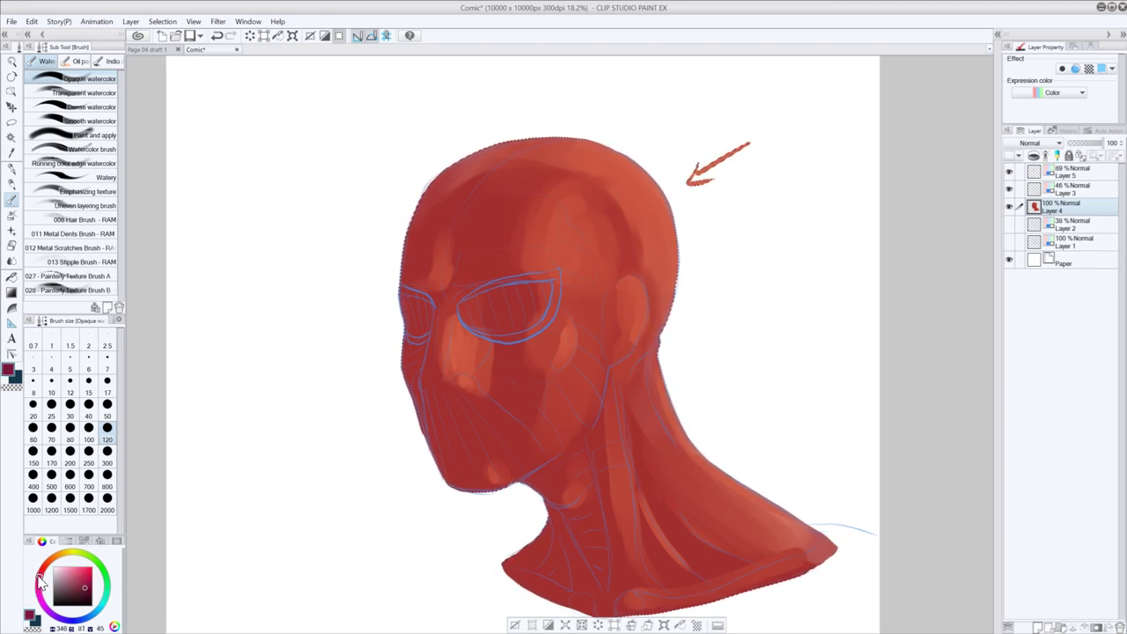
pyautogui.moveTo(37, 575); pyautogui.dragTo(38, 572)
pyautogui.click(109, 453)
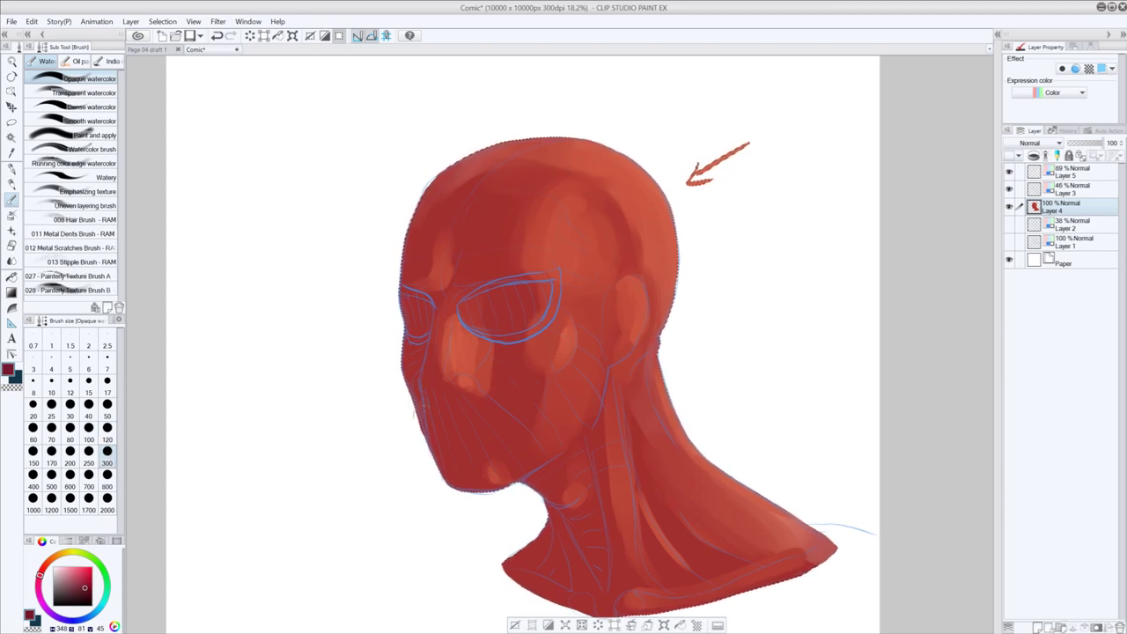
pyautogui.moveTo(429, 414)
pyautogui.mouseDown()
pyautogui.moveTo(446, 472)
pyautogui.moveTo(464, 483)
pyautogui.mouseUp()
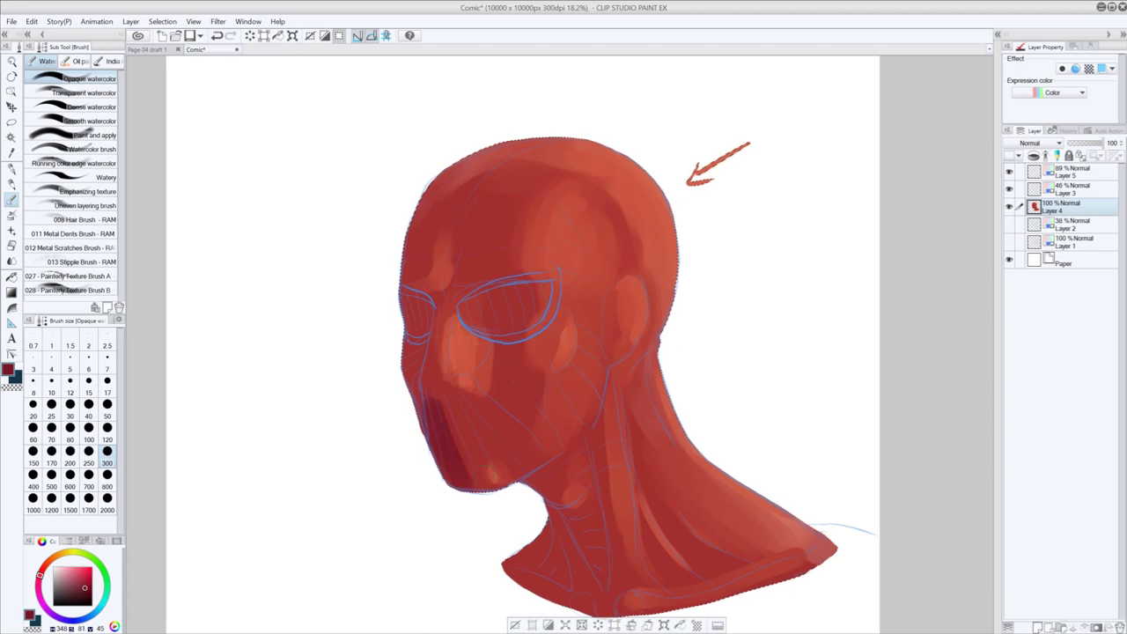
pyautogui.moveTo(455, 420); pyautogui.dragTo(452, 437)
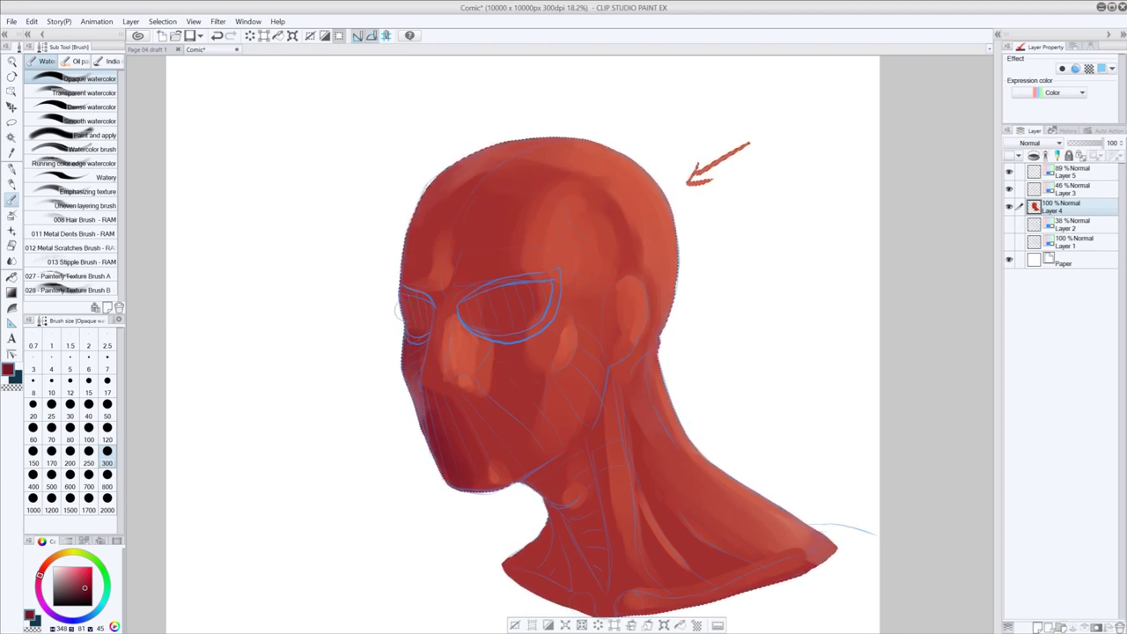
pyautogui.click(76, 61)
pyautogui.click(111, 61)
pyautogui.click(44, 62)
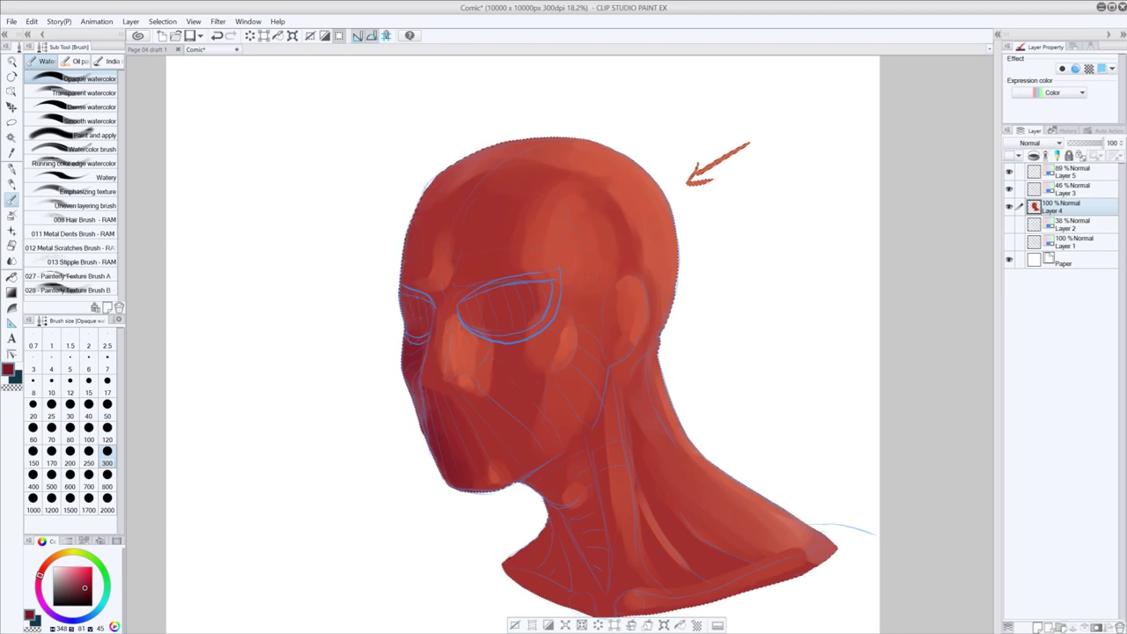
# - Darken the inside of the near eye shape with dark crimson strokes
pyautogui.moveTo(479, 303); pyautogui.dragTo(486, 334)
pyautogui.moveTo(515, 297); pyautogui.dragTo(493, 326)
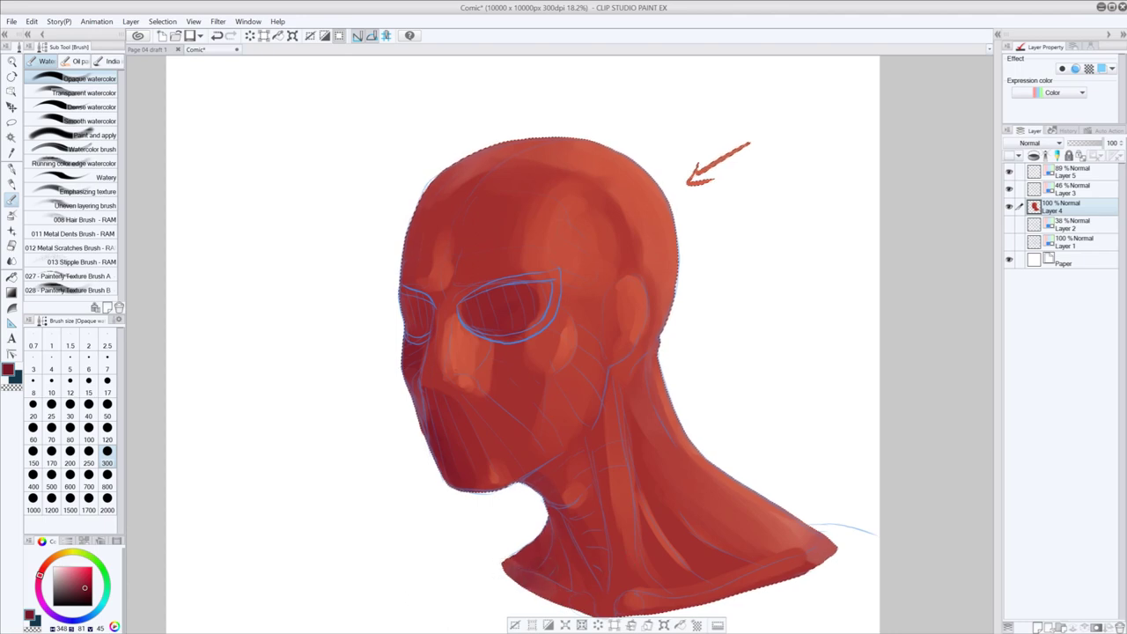
pyautogui.hotkey('ctrl', 'z')
pyautogui.hotkey('ctrl', 'y')
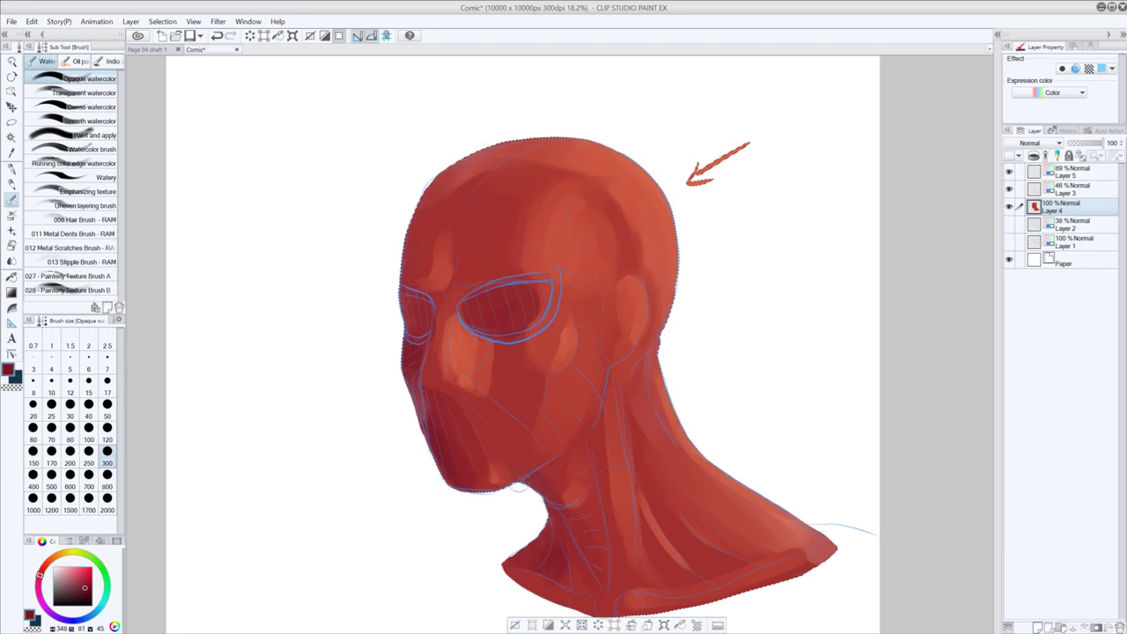
pyautogui.moveTo(519, 482); pyautogui.dragTo(616, 432)
pyautogui.hotkey('ctrl', 'z')
pyautogui.hotkey('ctrl', 'z')
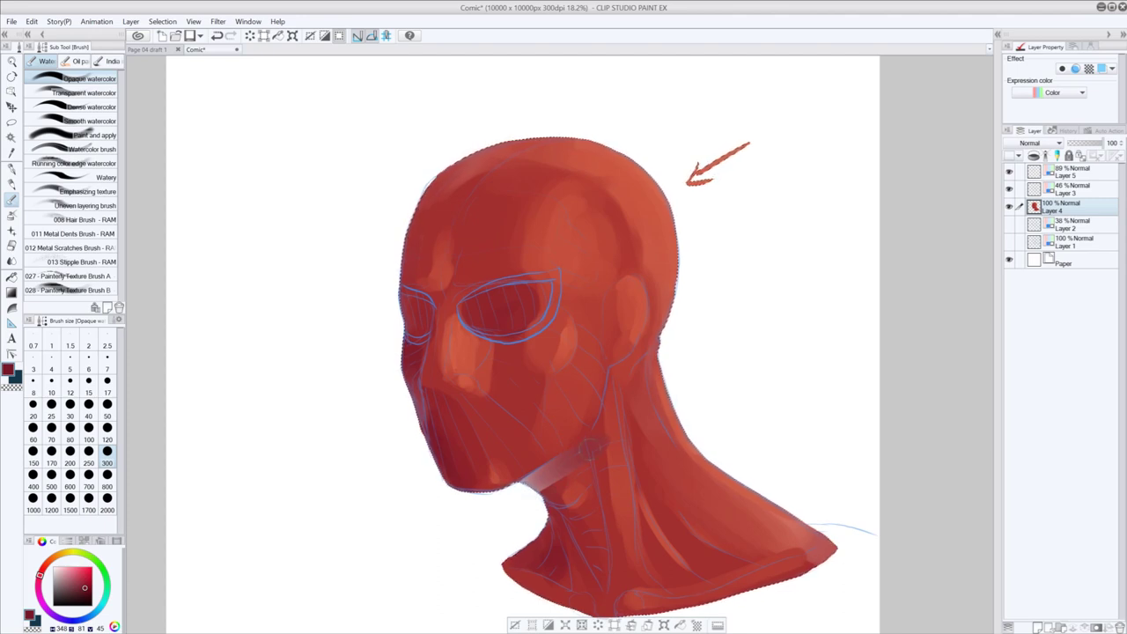
pyautogui.hotkey('ctrl', 'z')
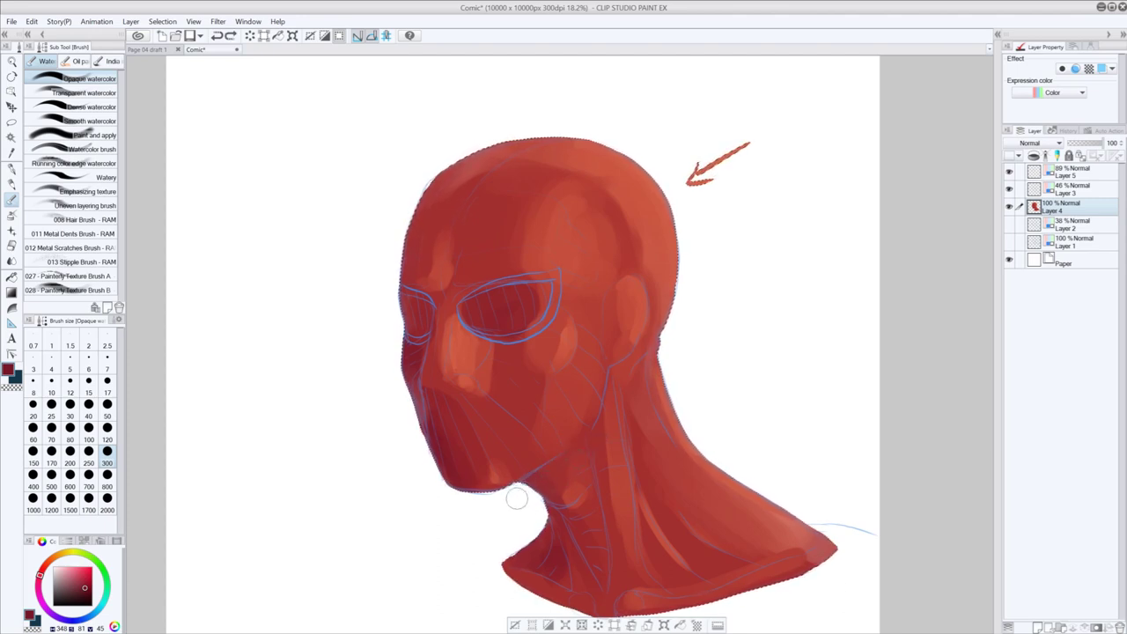
pyautogui.moveTo(514, 491); pyautogui.dragTo(581, 454)
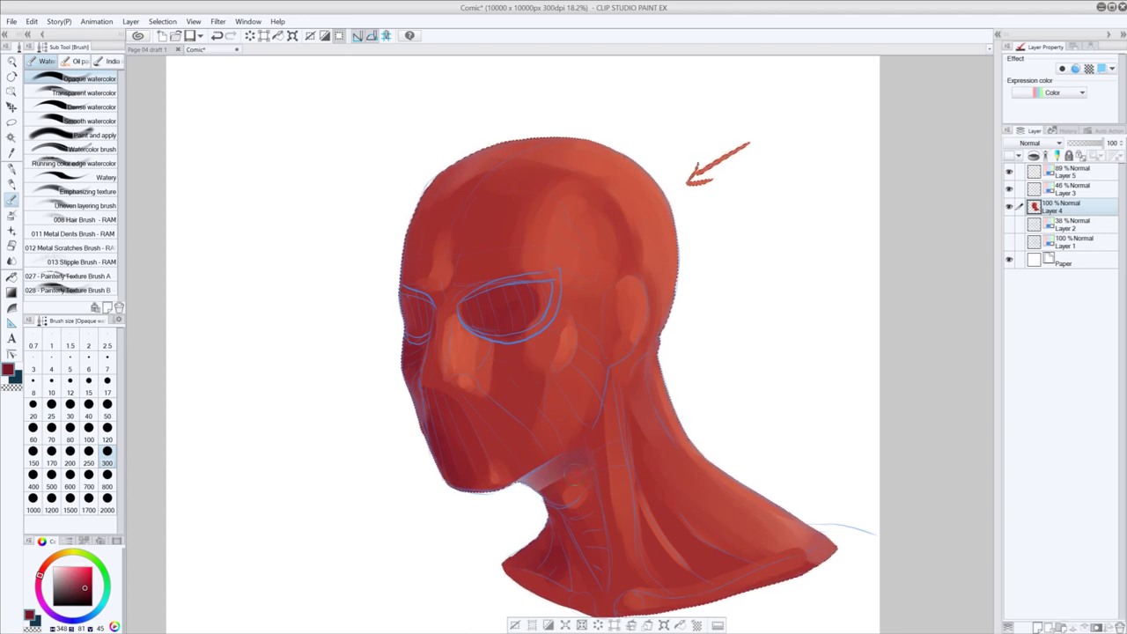
pyautogui.hotkey('ctrl', 'z')
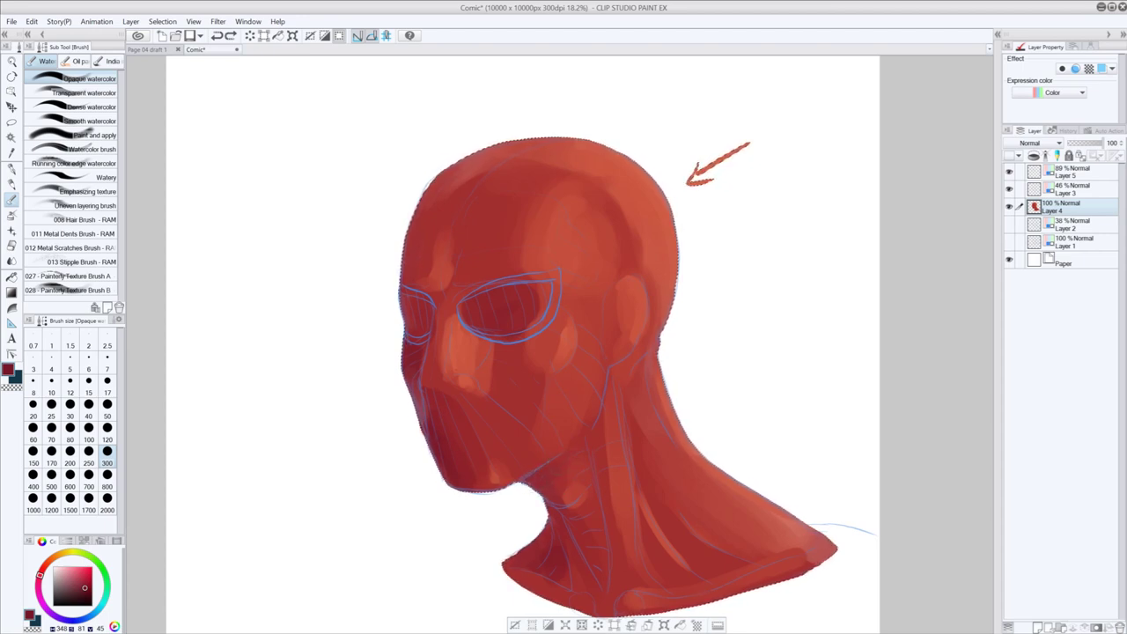
# - Shade the neck along the underside of the jaw and behind the jaw corner in dark crimson
pyautogui.moveTo(565, 450); pyautogui.dragTo(577, 441)
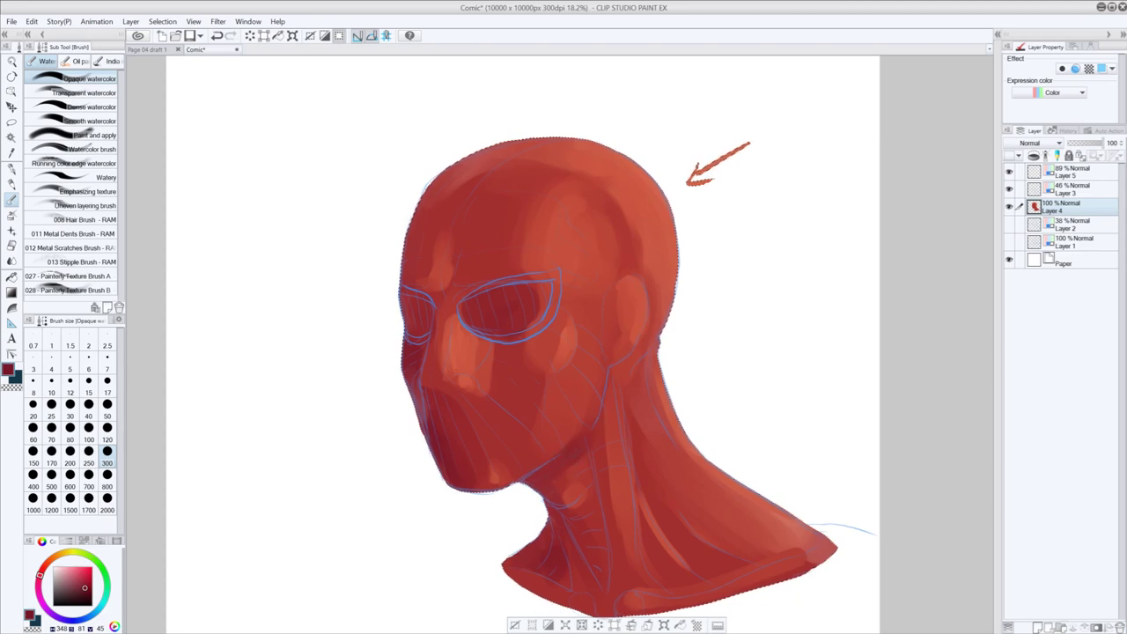
pyautogui.moveTo(607, 405); pyautogui.dragTo(607, 424)
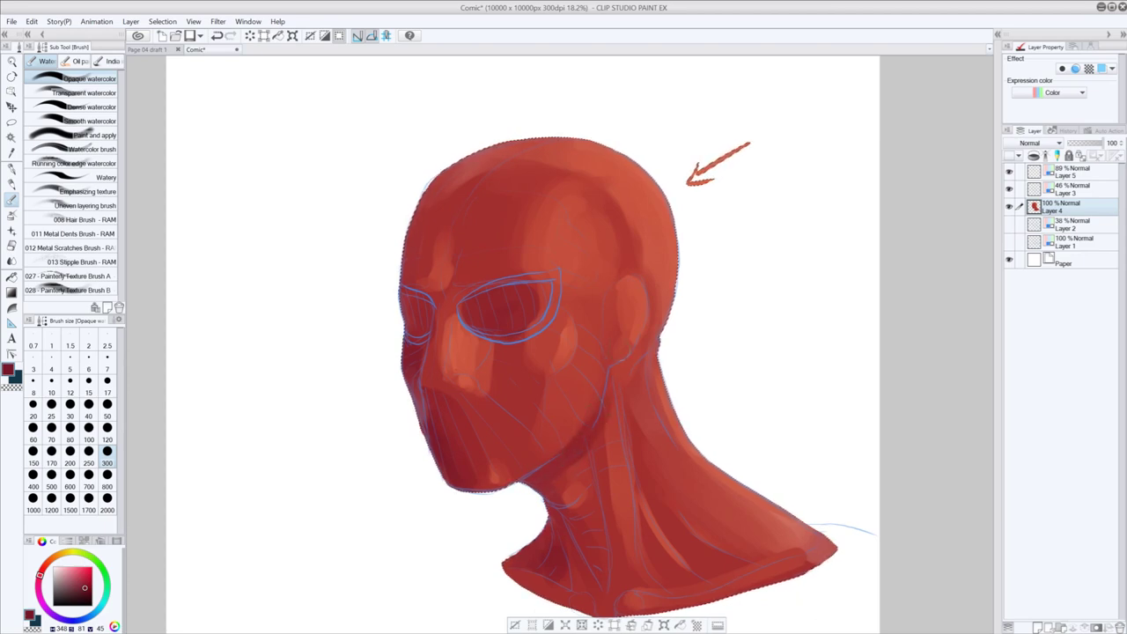
pyautogui.moveTo(603, 337); pyautogui.dragTo(604, 305)
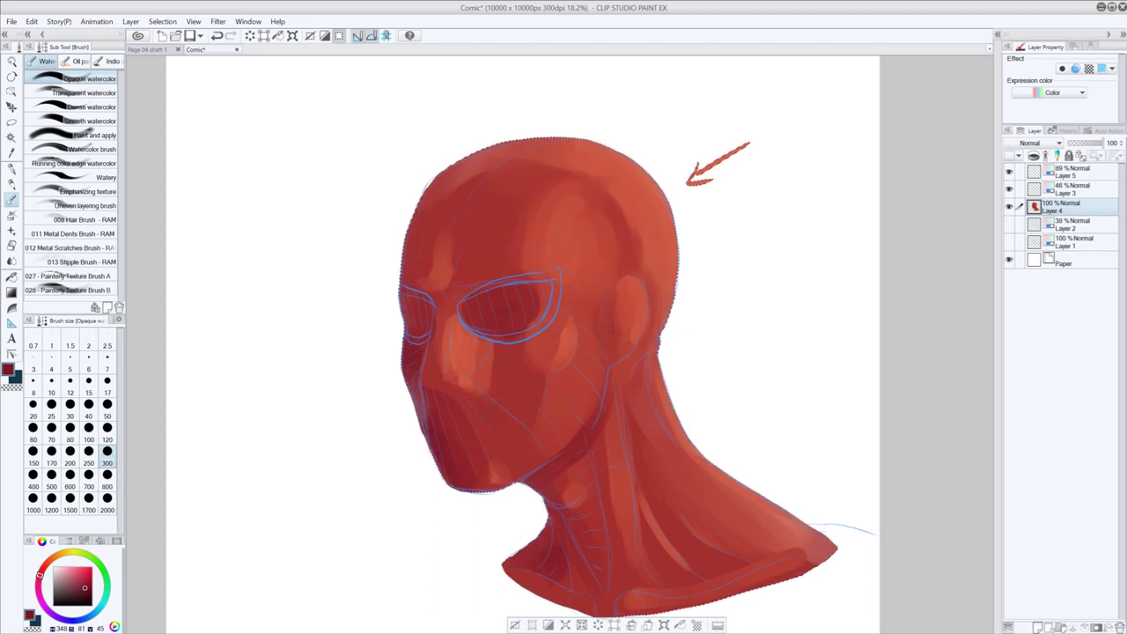
pyautogui.hotkey('ctrl', 'z')
pyautogui.moveTo(627, 373); pyautogui.dragTo(630, 415)
pyautogui.hotkey('ctrl', 'z')
pyautogui.hotkey('ctrl', 'z')
# - Set the brush size to 120 and paint dark crimson shadows beside the long neck muscle and in the hollow above the collarbone
pyautogui.click(106, 433)
pyautogui.moveTo(598, 456); pyautogui.dragTo(597, 502)
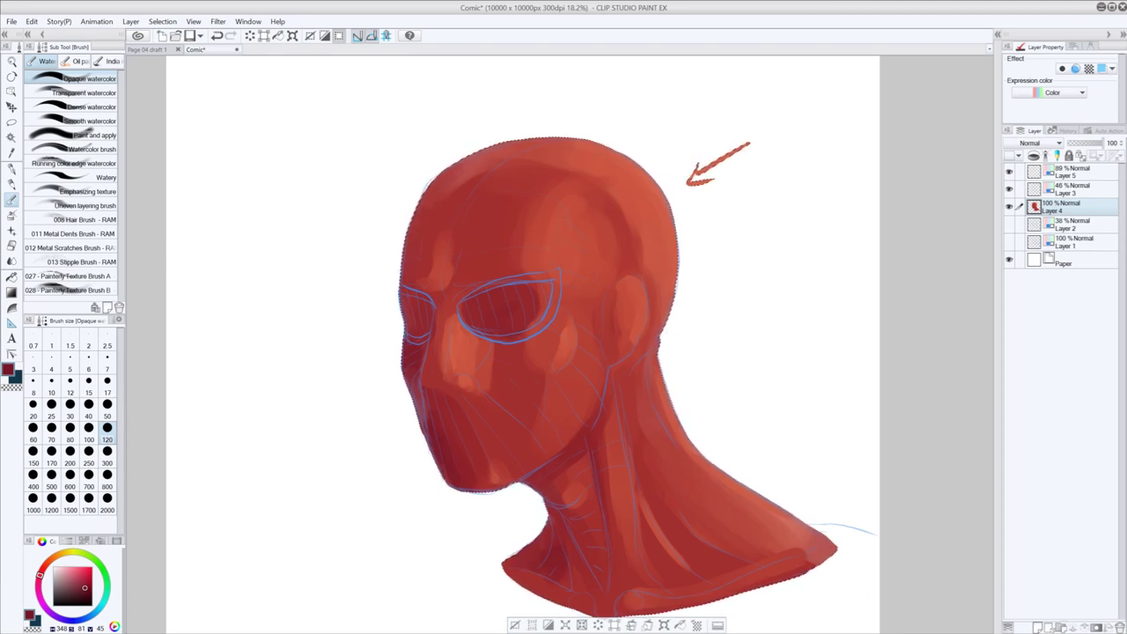
pyautogui.moveTo(658, 541); pyautogui.dragTo(650, 561)
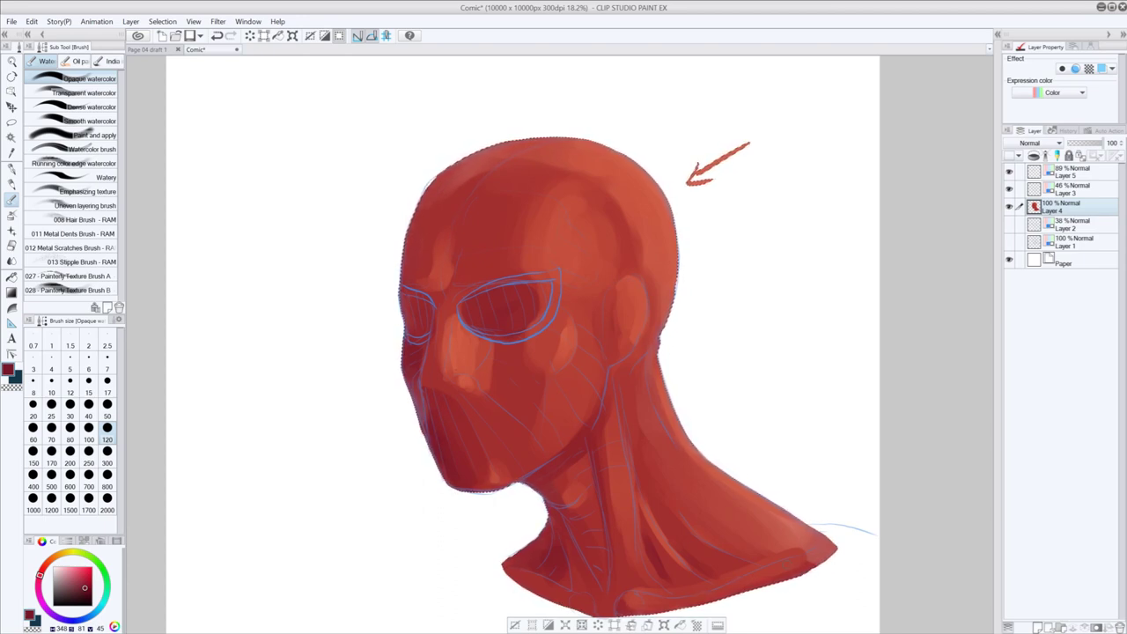
# - Hide the Layer 3 sketch lines and add a new layer directly above Layer 4
pyautogui.click(1009, 191)
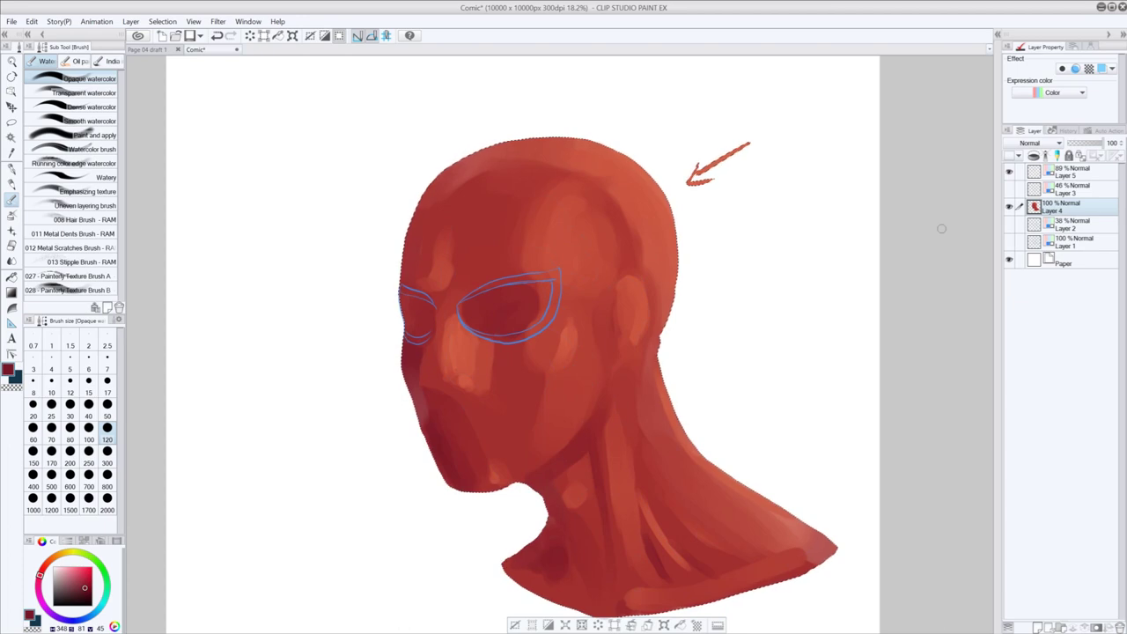
pyautogui.click(1037, 626)
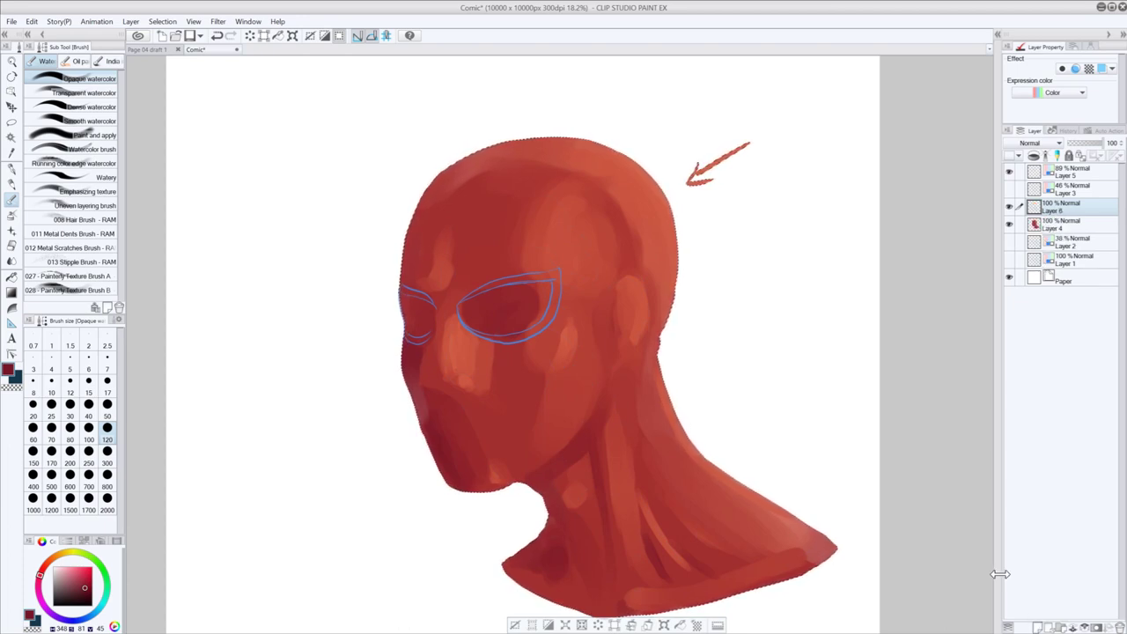
# - Pick a dark navy drawing colour and switch to the G-pen at brush size 50
pyautogui.moveTo(92, 599)
pyautogui.mouseDown()
pyautogui.moveTo(92, 588)
pyautogui.moveTo(84, 623)
pyautogui.moveTo(86, 597)
pyautogui.mouseUp()
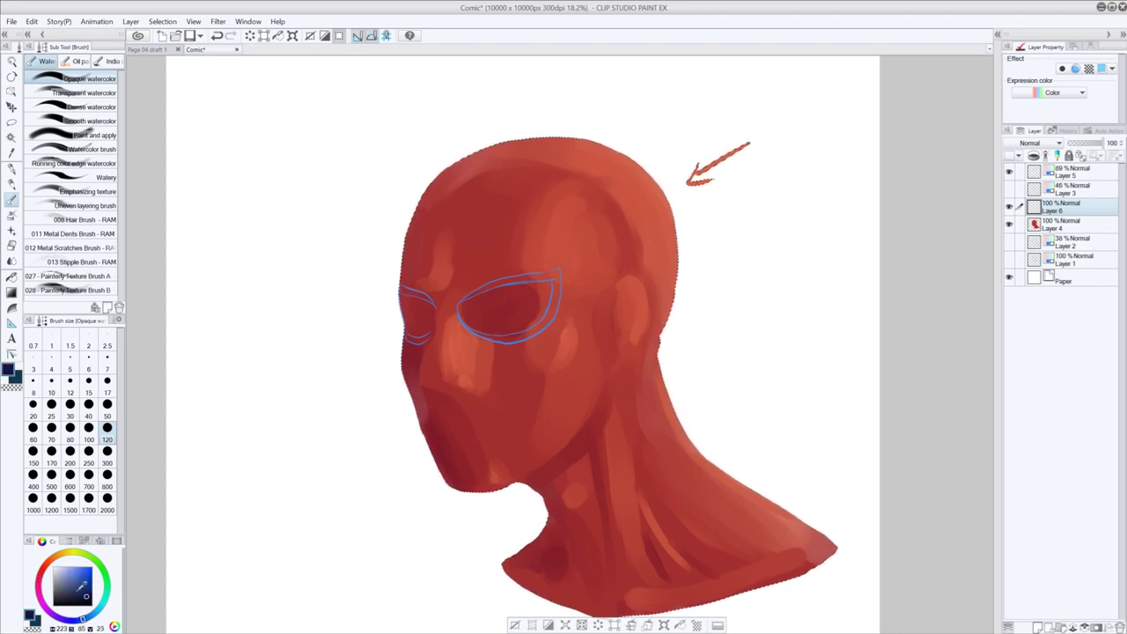
pyautogui.click(11, 167)
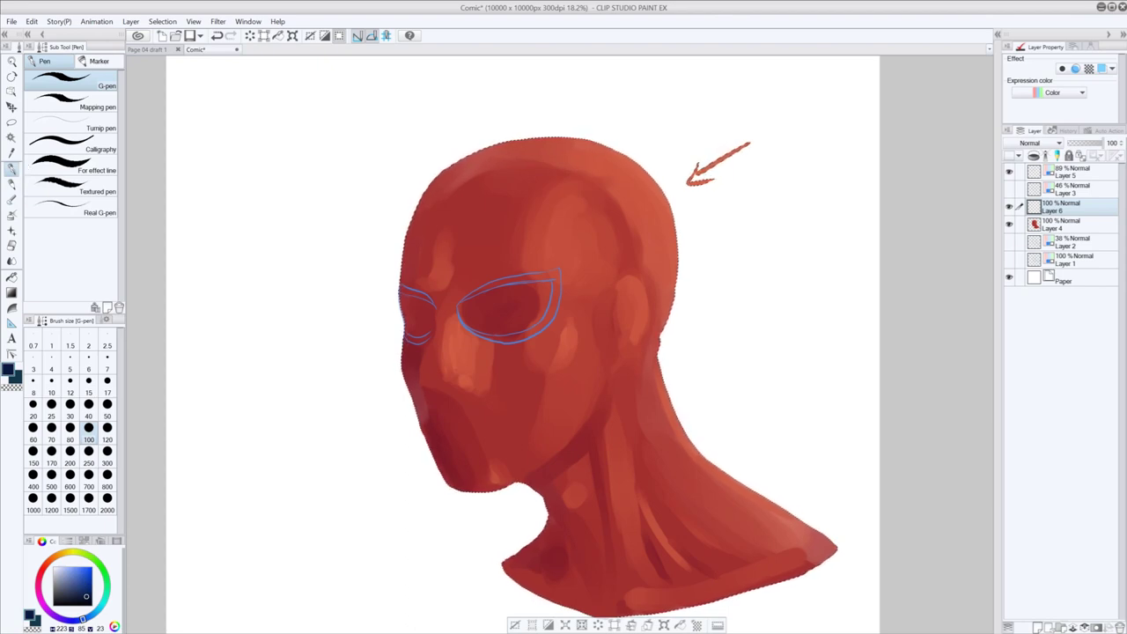
pyautogui.scroll(5, 476, 289)
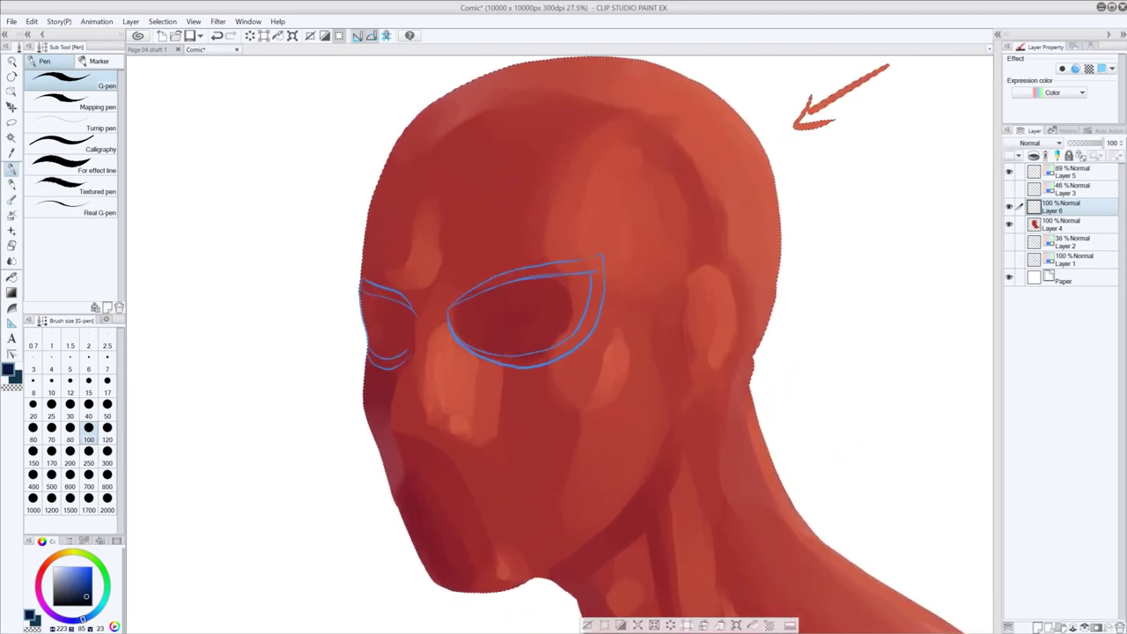
pyautogui.moveTo(501, 328); pyautogui.dragTo(587, 257)
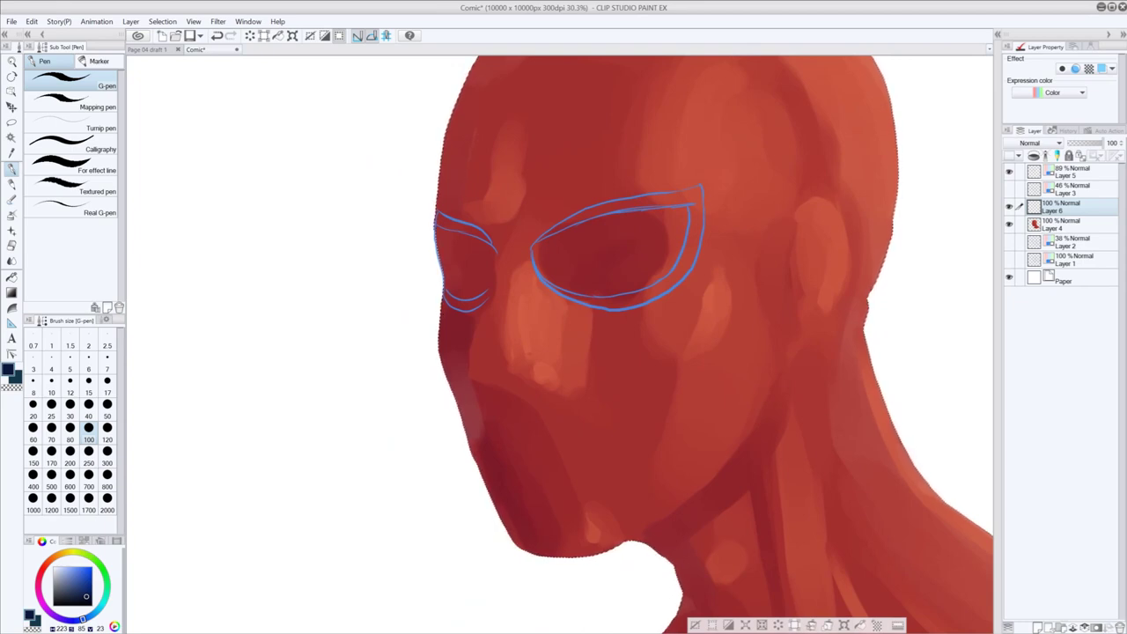
pyautogui.moveTo(539, 238); pyautogui.dragTo(584, 213)
pyautogui.hotkey('ctrl', 'z')
pyautogui.click(106, 405)
# - Move Layer 6 above Layer 5 to the top of the layer stack
pyautogui.moveTo(539, 240); pyautogui.dragTo(581, 215)
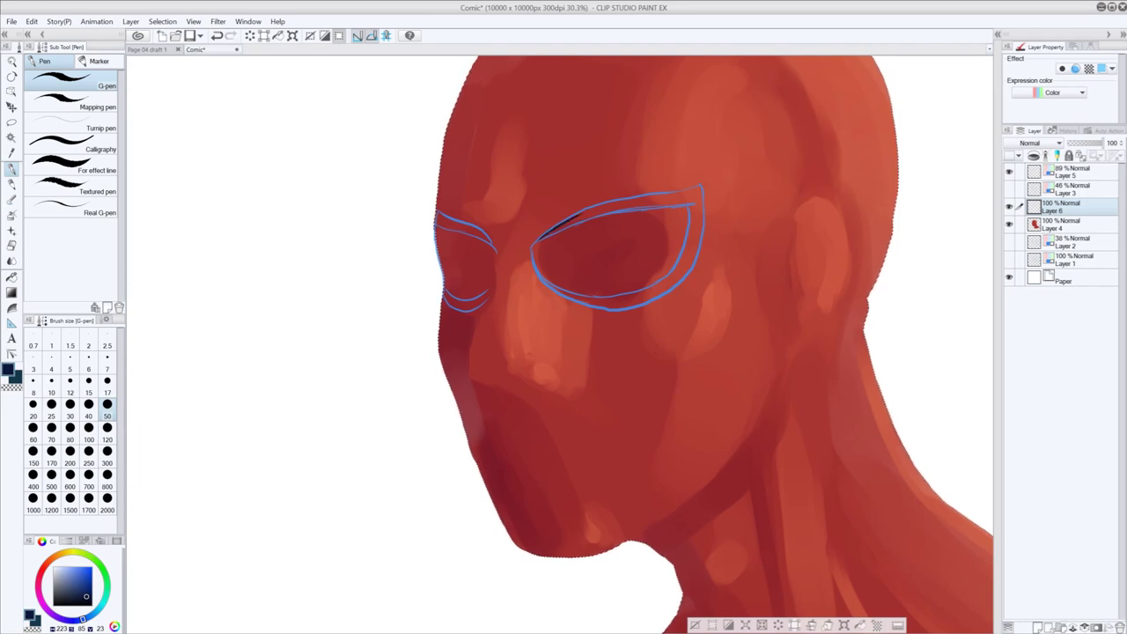
pyautogui.hotkey('ctrl', 'z')
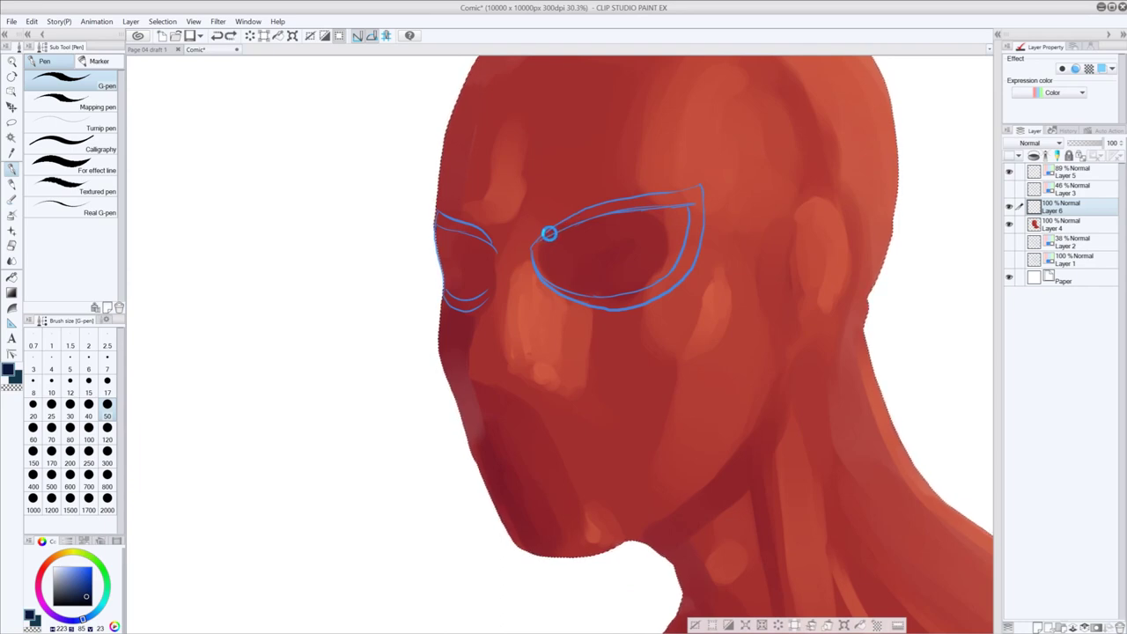
pyautogui.moveTo(538, 240); pyautogui.dragTo(585, 213)
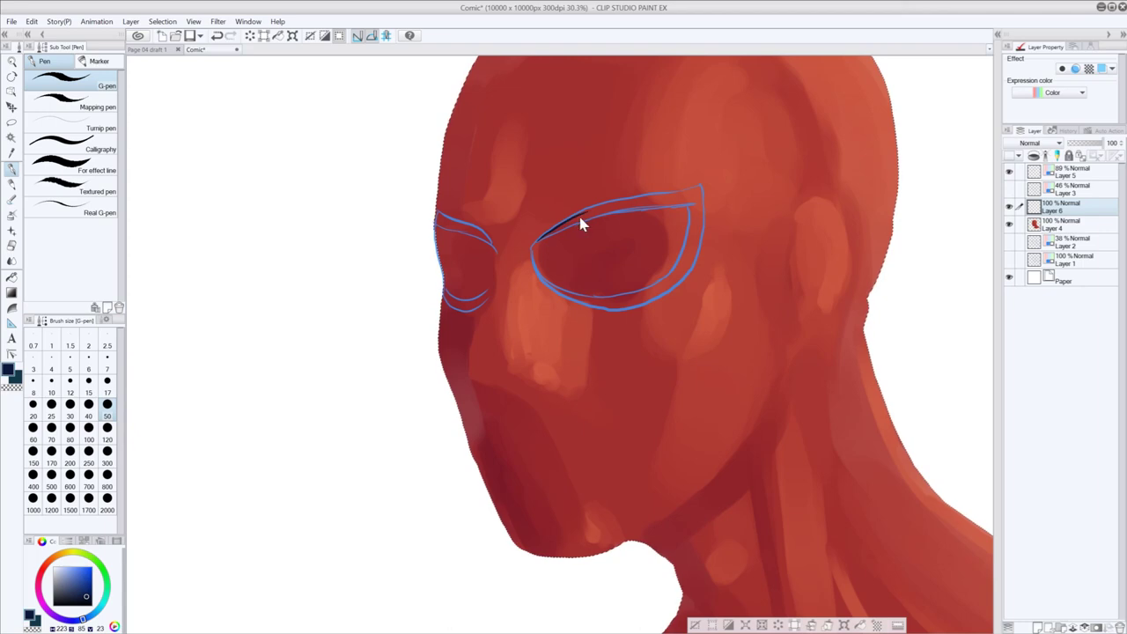
pyautogui.hotkey('ctrl', 'z')
pyautogui.moveTo(1060, 209); pyautogui.dragTo(1071, 172)
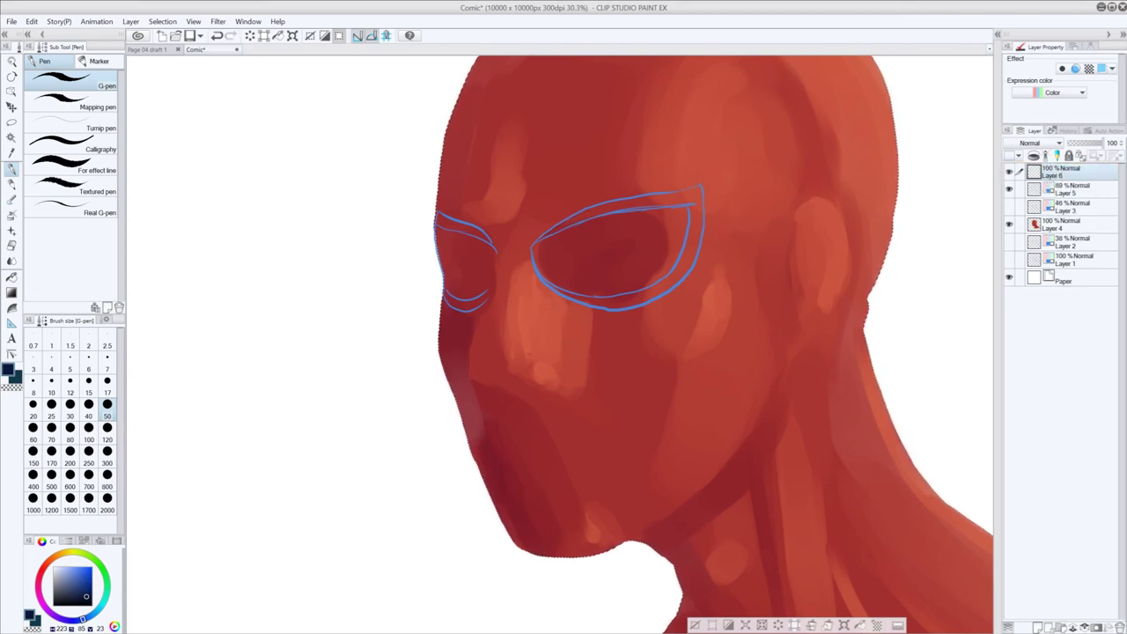
pyautogui.moveTo(534, 244); pyautogui.dragTo(587, 211)
pyautogui.hotkey('ctrl', 'z')
pyautogui.moveTo(535, 243); pyautogui.dragTo(608, 206)
pyautogui.hotkey('ctrl', 'z')
pyautogui.moveTo(535, 241); pyautogui.dragTo(614, 203)
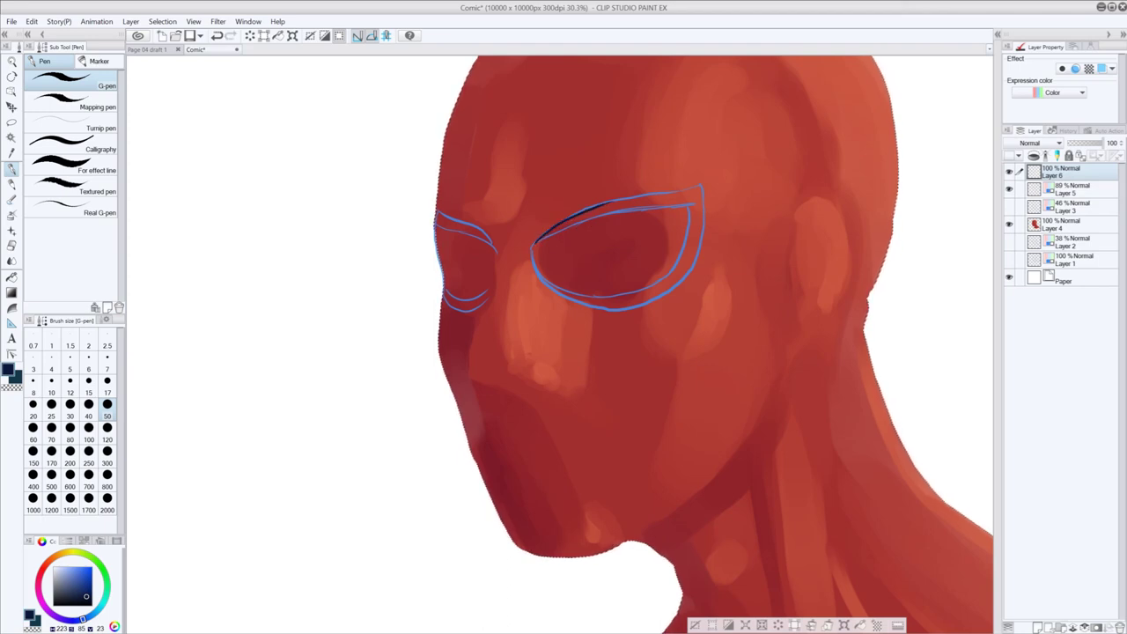
pyautogui.moveTo(566, 216); pyautogui.dragTo(673, 193)
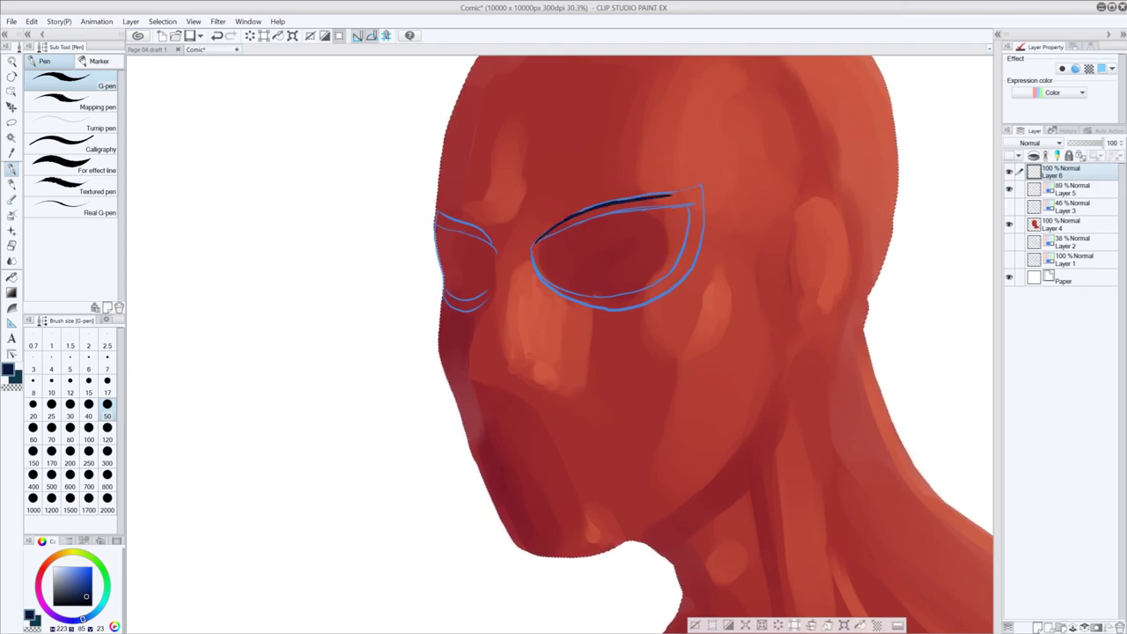
pyautogui.hotkey('ctrl', 'z')
pyautogui.moveTo(565, 218); pyautogui.dragTo(685, 193)
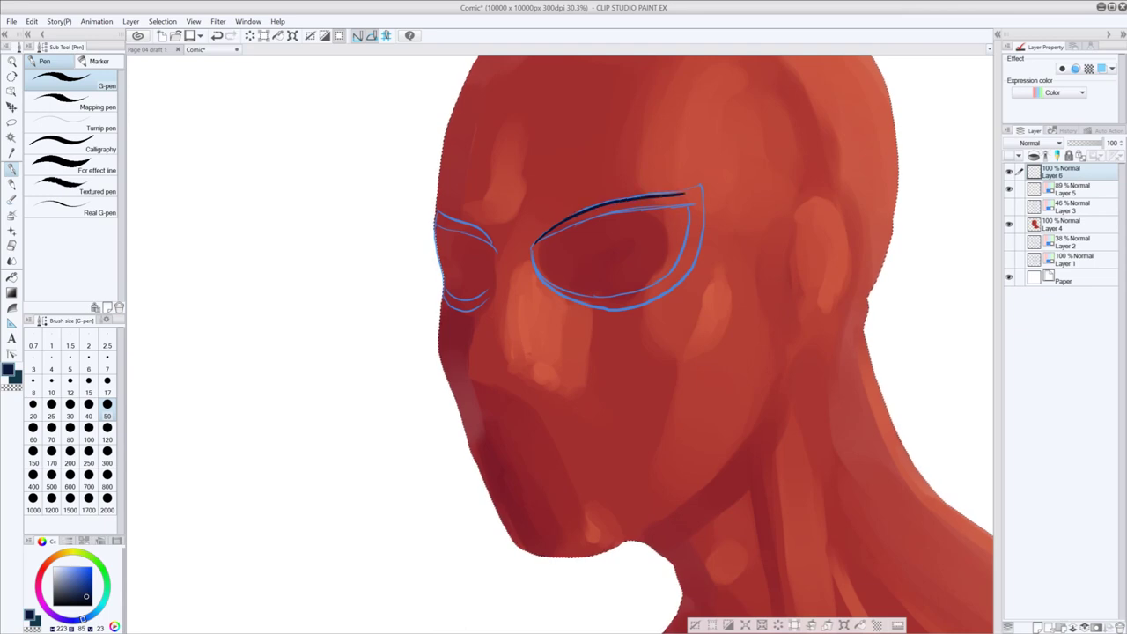
pyautogui.hotkey('ctrl', 'z')
pyautogui.click(1073, 196)
pyautogui.moveTo(1091, 143); pyautogui.dragTo(1068, 143)
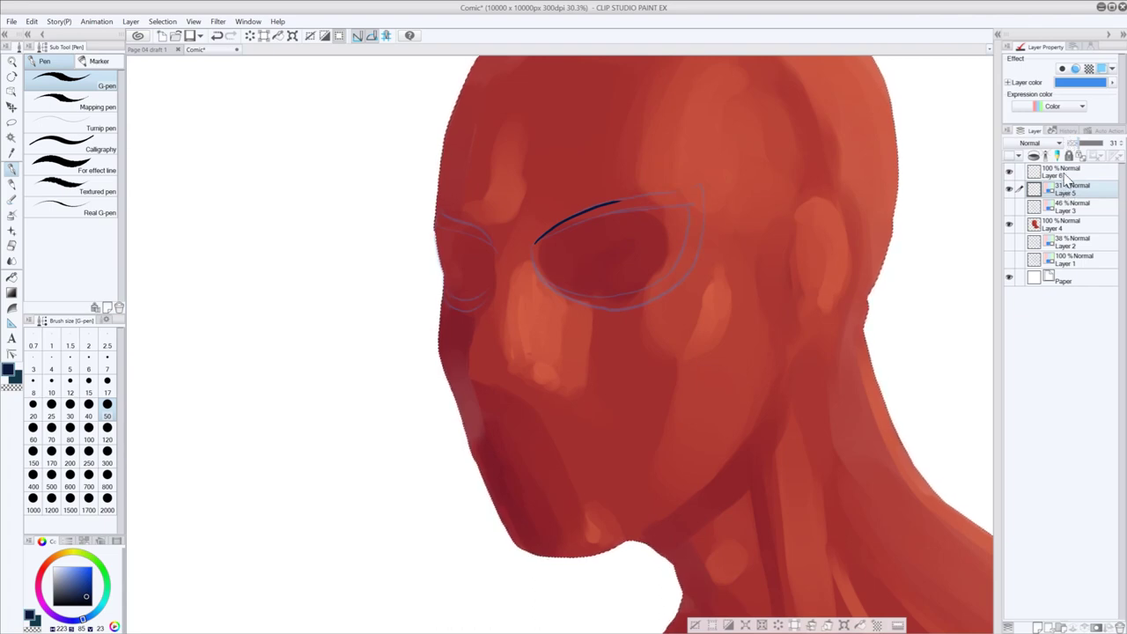
pyautogui.click(1065, 172)
pyautogui.hotkey('ctrl', 'z')
pyautogui.hotkey('ctrl', 'z')
pyautogui.hotkey('ctrl', 'z')
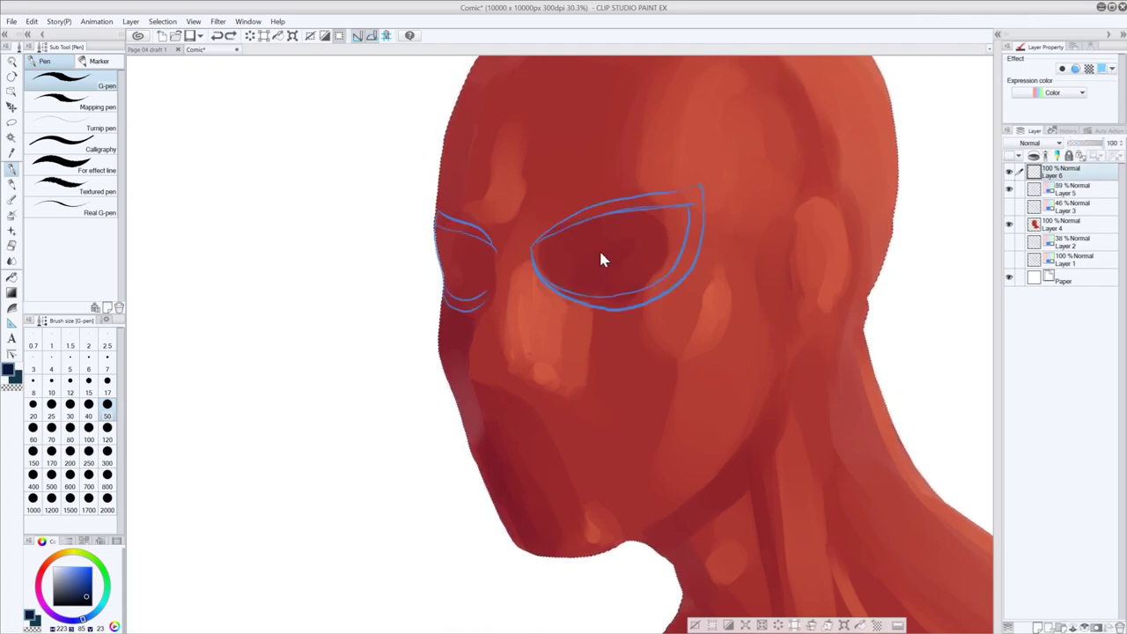
# - Reduce the opacity of the Layer 5 eye sketch to 24% and make Layer 6 the drawing layer again
pyautogui.click(1009, 205)
pyautogui.click(1064, 173)
pyautogui.click(1062, 191)
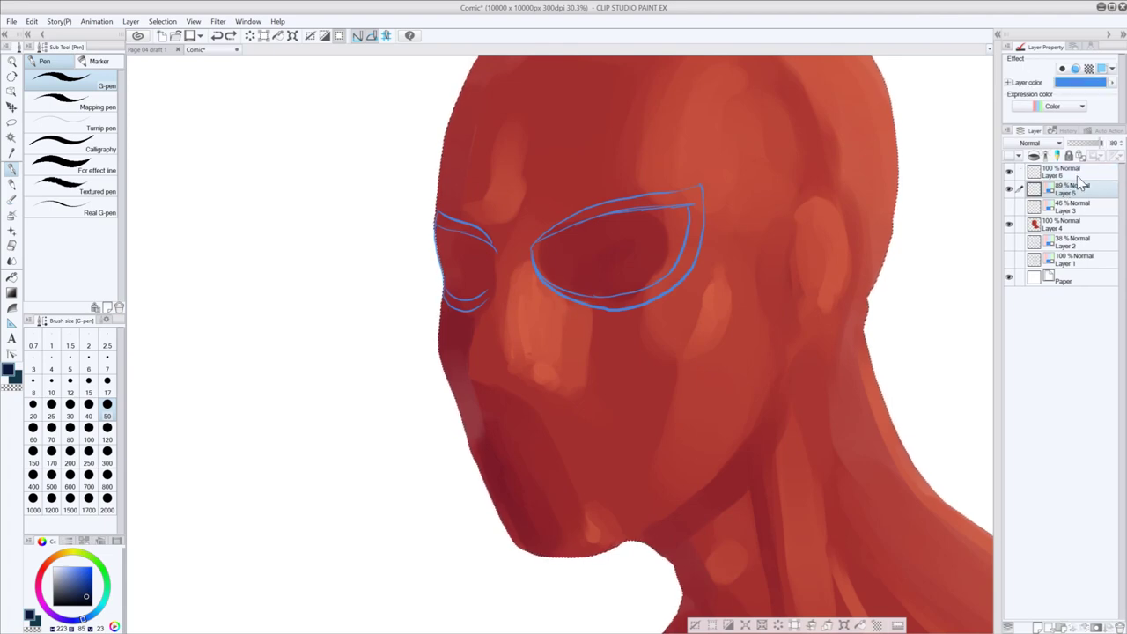
pyautogui.moveTo(1096, 142); pyautogui.dragTo(1078, 144)
pyautogui.click(1064, 174)
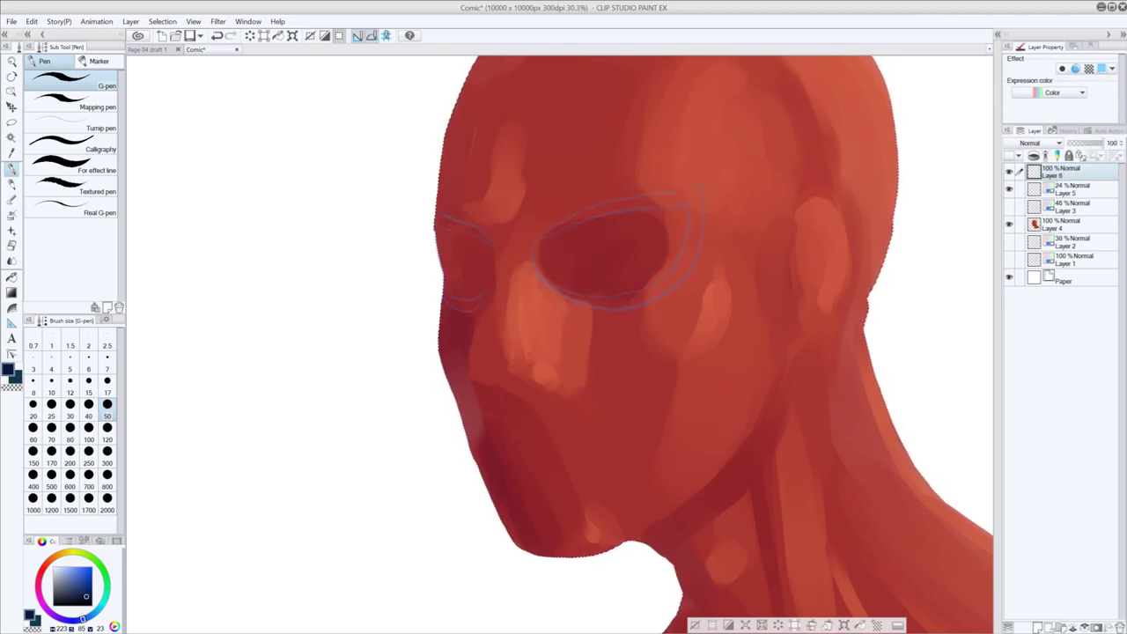
# - Ink the upper edge of the near eye in dark navy, from the inner corner to the pointed outer tip
pyautogui.click(532, 248)
pyautogui.hotkey('ctrl', 'z')
pyautogui.moveTo(538, 244)
pyautogui.mouseDown()
pyautogui.moveTo(575, 216)
pyautogui.moveTo(621, 201)
pyautogui.mouseUp()
pyautogui.hotkey('ctrl', 'z')
pyautogui.moveTo(539, 245)
pyautogui.mouseDown()
pyautogui.moveTo(558, 227)
pyautogui.moveTo(693, 195)
pyautogui.mouseUp()
pyautogui.hotkey('ctrl', 'z')
pyautogui.moveTo(538, 245); pyautogui.dragTo(675, 196)
pyautogui.hotkey('ctrl', 'z')
pyautogui.moveTo(538, 245)
pyautogui.mouseDown()
pyautogui.moveTo(634, 198)
pyautogui.moveTo(701, 184)
pyautogui.mouseUp()
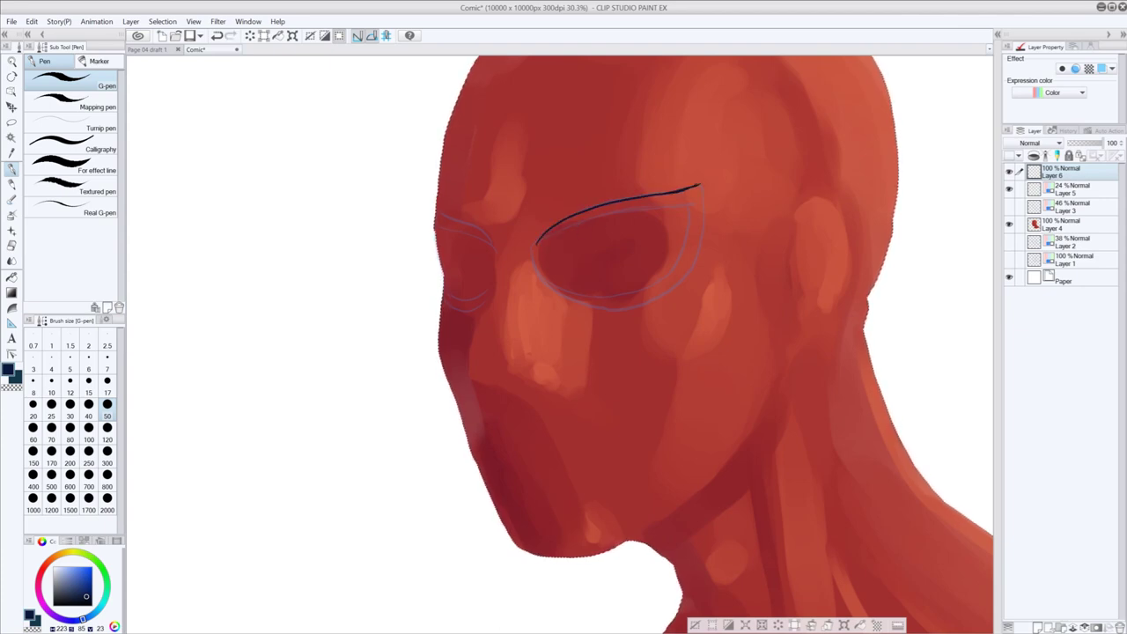
pyautogui.hotkey('ctrl', 'z')
pyautogui.moveTo(669, 192)
pyautogui.mouseDown()
pyautogui.moveTo(701, 184)
pyautogui.moveTo(695, 248)
pyautogui.mouseUp()
pyautogui.hotkey('ctrl', 'z')
pyautogui.moveTo(702, 183); pyautogui.dragTo(696, 250)
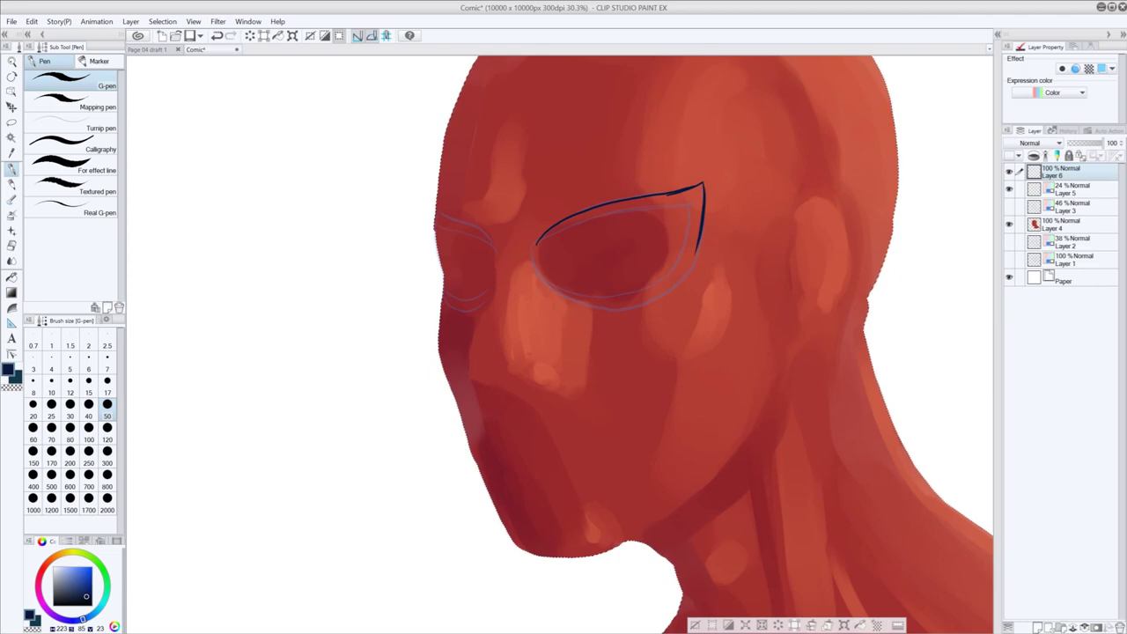
pyautogui.hotkey('ctrl', 'z')
pyautogui.moveTo(703, 182)
pyautogui.mouseDown()
pyautogui.moveTo(679, 285)
pyautogui.moveTo(621, 315)
pyautogui.mouseUp()
pyautogui.hotkey('ctrl', 'z')
# - Ink the near eye's rear and lower edges in dark navy along the outer sketch line, joining them to the pointed tip
pyautogui.moveTo(566, 224)
pyautogui.mouseDown()
pyautogui.moveTo(600, 229)
pyautogui.moveTo(658, 414)
pyautogui.moveTo(641, 434)
pyautogui.moveTo(649, 264)
pyautogui.moveTo(657, 280)
pyautogui.mouseUp()
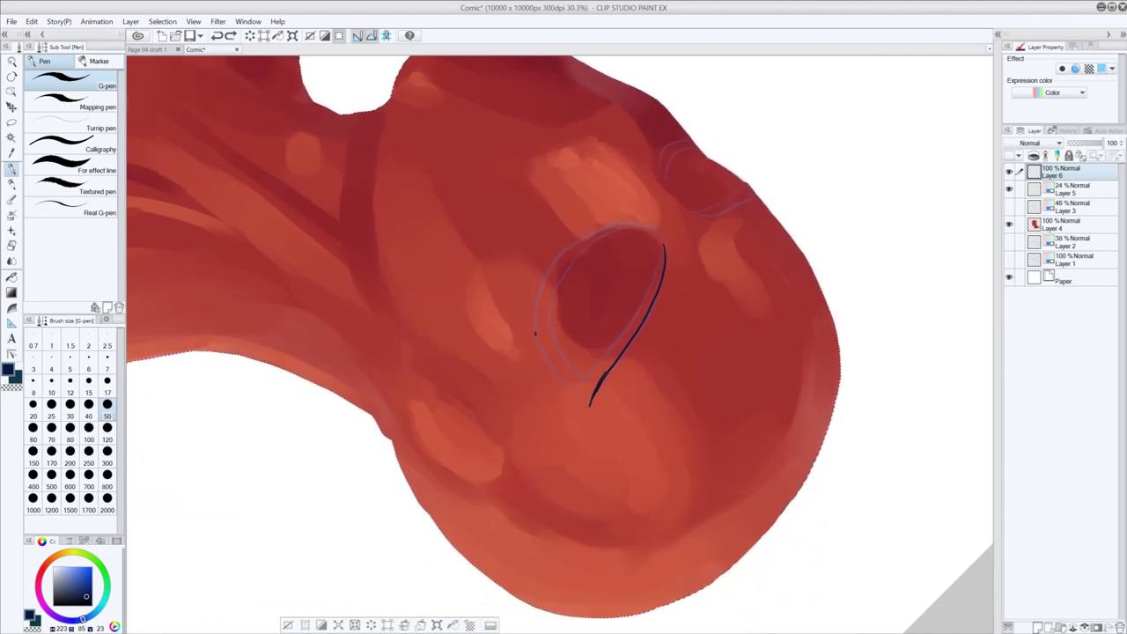
pyautogui.moveTo(535, 333); pyautogui.dragTo(567, 399)
pyautogui.hotkey('ctrl', 'z')
pyautogui.moveTo(534, 334); pyautogui.dragTo(590, 405)
pyautogui.moveTo(534, 336)
pyautogui.mouseDown()
pyautogui.moveTo(535, 291)
pyautogui.moveTo(564, 248)
pyautogui.moveTo(546, 364)
pyautogui.moveTo(564, 382)
pyautogui.mouseUp()
pyautogui.hotkey('ctrl', 'z')
pyautogui.hotkey('ctrl', 'z')
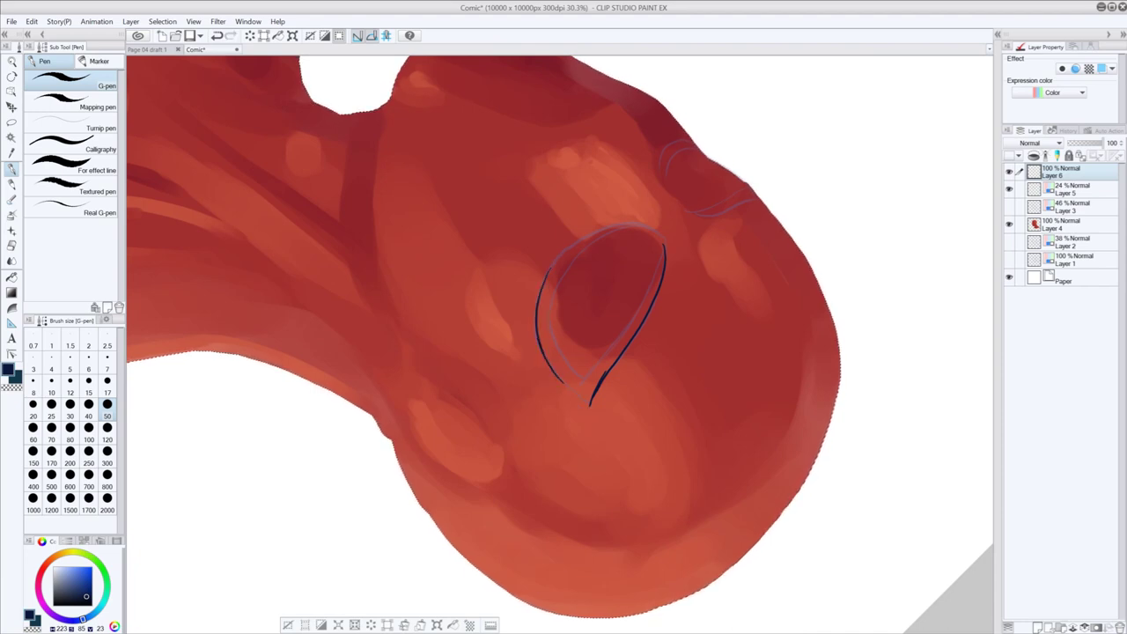
pyautogui.hotkey('ctrl', 'z')
pyautogui.moveTo(540, 345); pyautogui.dragTo(584, 405)
pyautogui.hotkey('ctrl', 'z')
pyautogui.moveTo(574, 398); pyautogui.dragTo(588, 406)
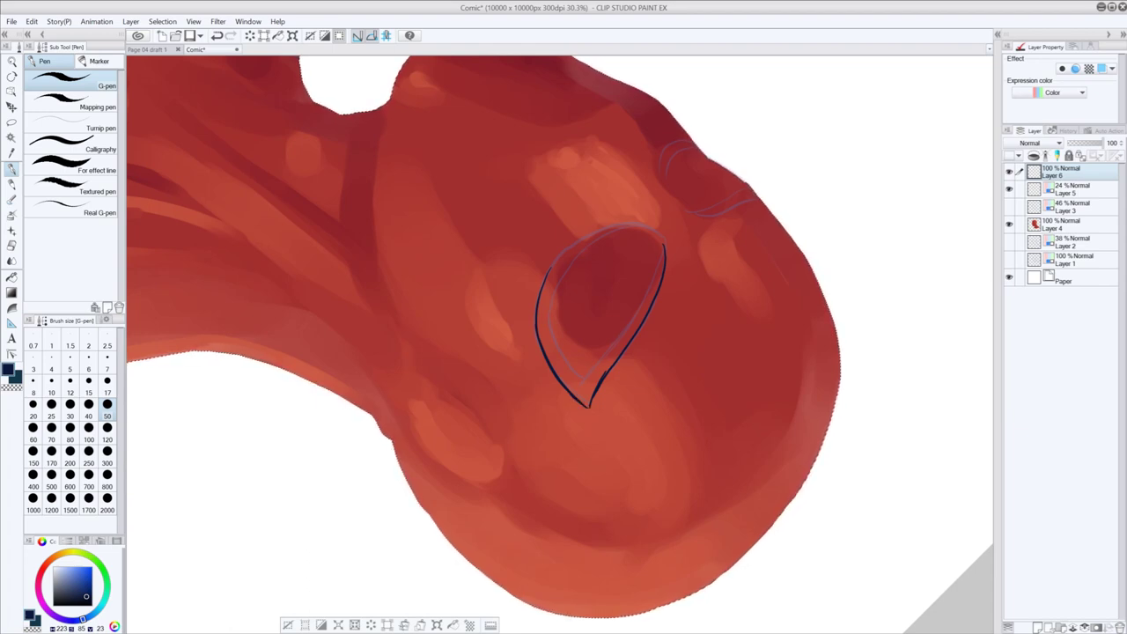
pyautogui.moveTo(540, 293)
pyautogui.mouseDown()
pyautogui.moveTo(583, 235)
pyautogui.moveTo(612, 226)
pyautogui.mouseUp()
# - Close the near eye's outer outline with a short curved line at the inner corner, joining the upper and lower edges
pyautogui.press('^')
pyautogui.press('^')
pyautogui.press('^')
pyautogui.press('^')
pyautogui.press('-')
pyautogui.press('-')
pyautogui.press('-')
pyautogui.press('-')
pyautogui.press('-')
pyautogui.press('-')
pyautogui.press('-')
pyautogui.press('-')
pyautogui.press('-')
pyautogui.press('-')
pyautogui.press('-')
pyautogui.press('-')
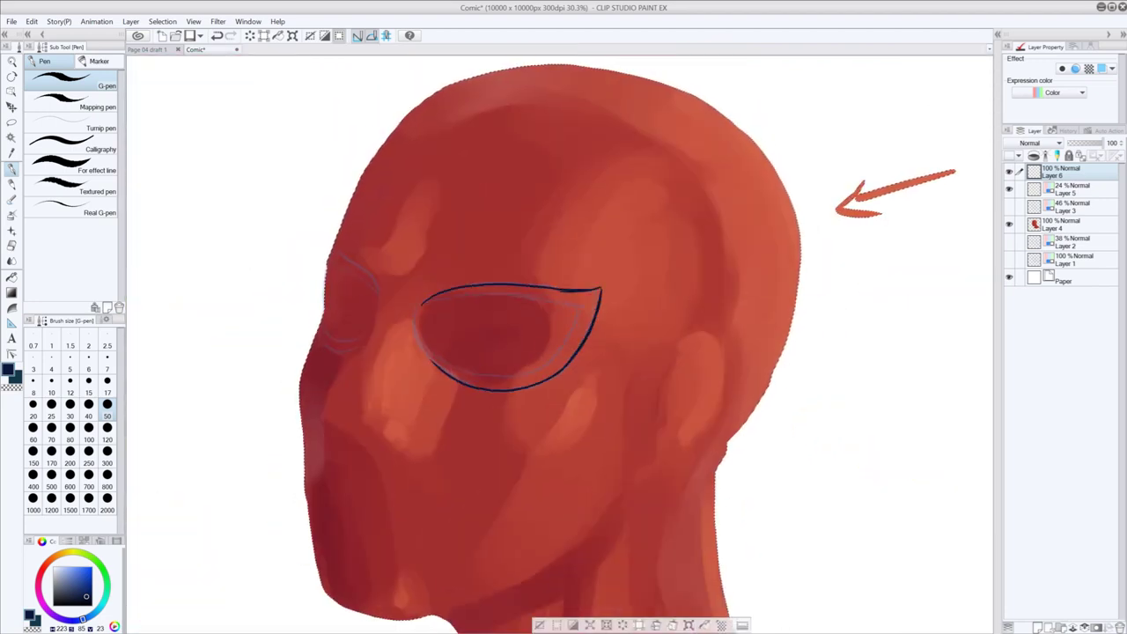
pyautogui.moveTo(422, 305); pyautogui.dragTo(431, 361)
pyautogui.hotkey('ctrl', 'z')
pyautogui.moveTo(421, 304); pyautogui.dragTo(432, 362)
pyautogui.hotkey('ctrl', 'z')
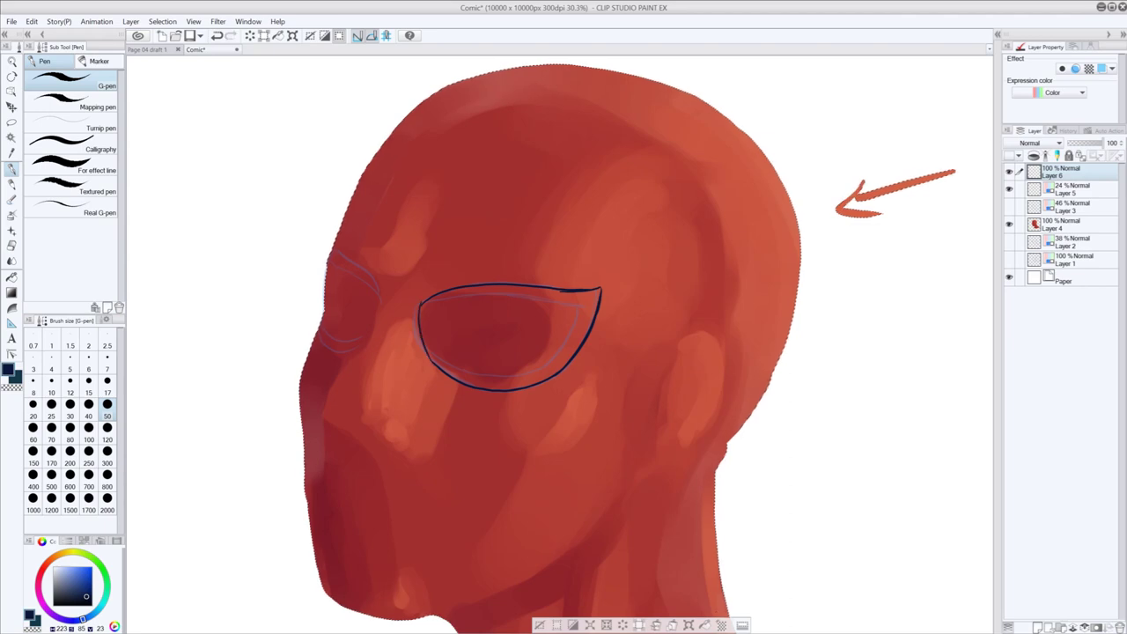
pyautogui.hotkey('ctrl', 'z')
pyautogui.moveTo(419, 303); pyautogui.dragTo(430, 361)
pyautogui.hotkey('ctrl', 'z')
pyautogui.moveTo(420, 303); pyautogui.dragTo(429, 361)
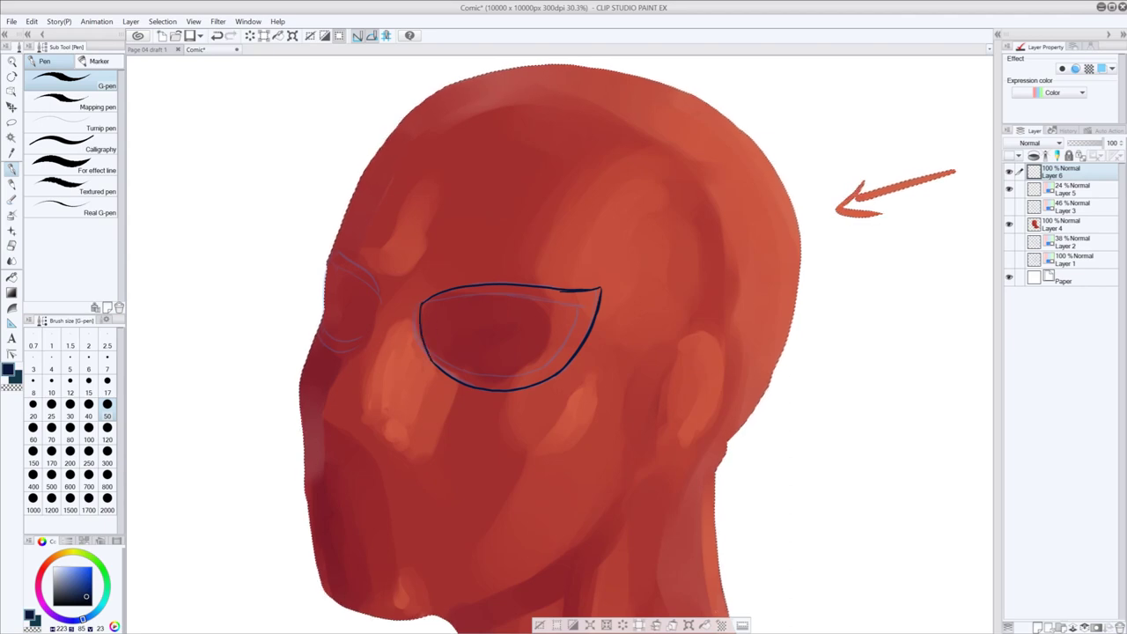
pyautogui.hotkey('ctrl', 'z')
pyautogui.moveTo(419, 304); pyautogui.dragTo(429, 361)
pyautogui.press('e')
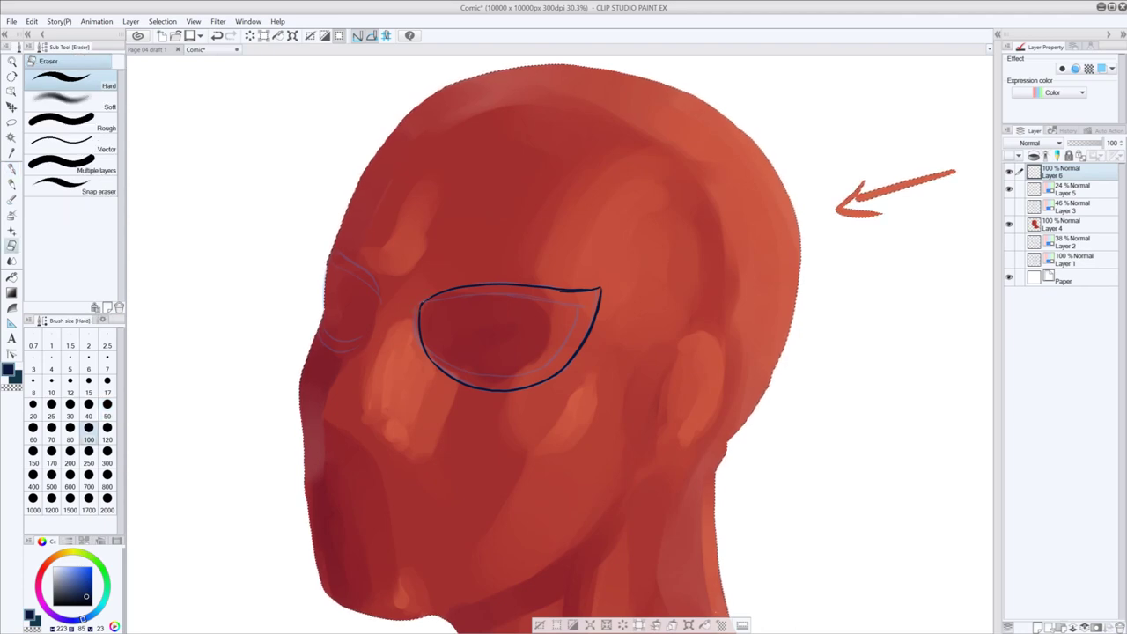
pyautogui.press('p')
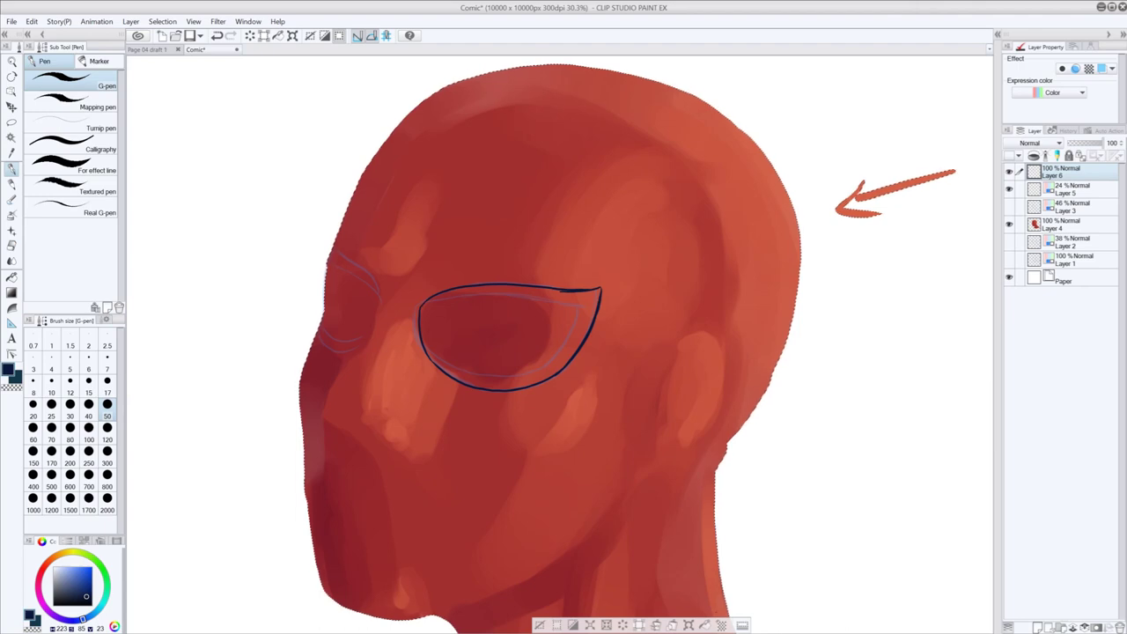
# - Remove the stray pen marks and ink a second line just inside the near eye's upper edge
pyautogui.press('-')
pyautogui.press('-')
pyautogui.press('-')
pyautogui.press('-')
pyautogui.press('-')
pyautogui.press('-')
pyautogui.press('-')
pyautogui.press('-')
pyautogui.press('-')
pyautogui.press('-')
pyautogui.press('-')
pyautogui.press('-')
pyautogui.press('^')
pyautogui.press('^')
pyautogui.press('^')
pyautogui.press('^')
pyautogui.press('^')
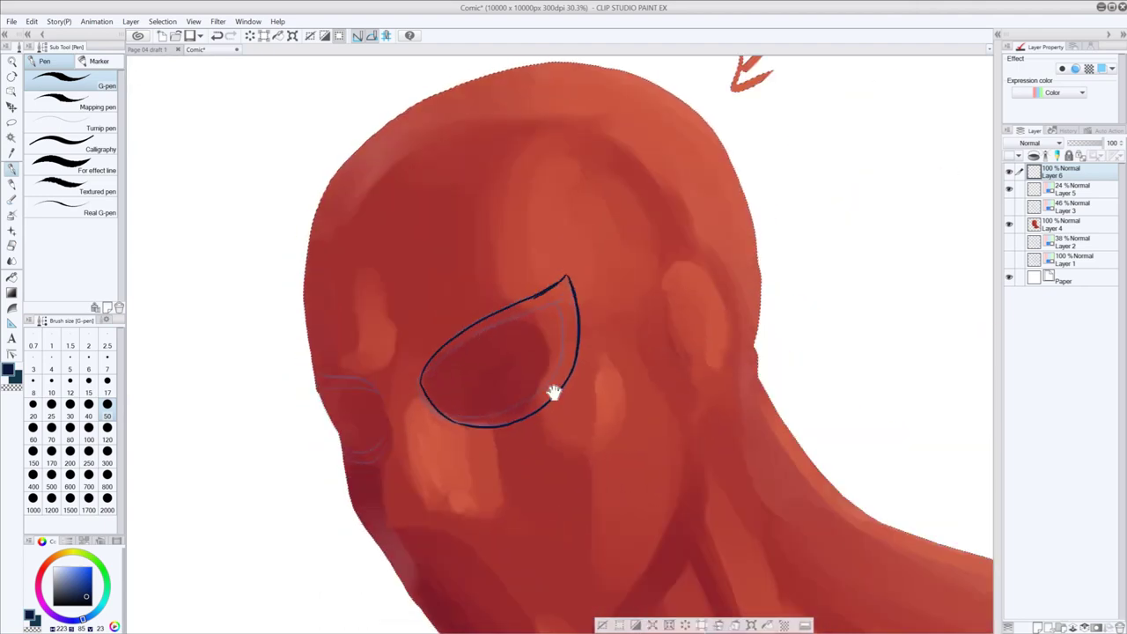
pyautogui.moveTo(554, 391); pyautogui.dragTo(568, 248)
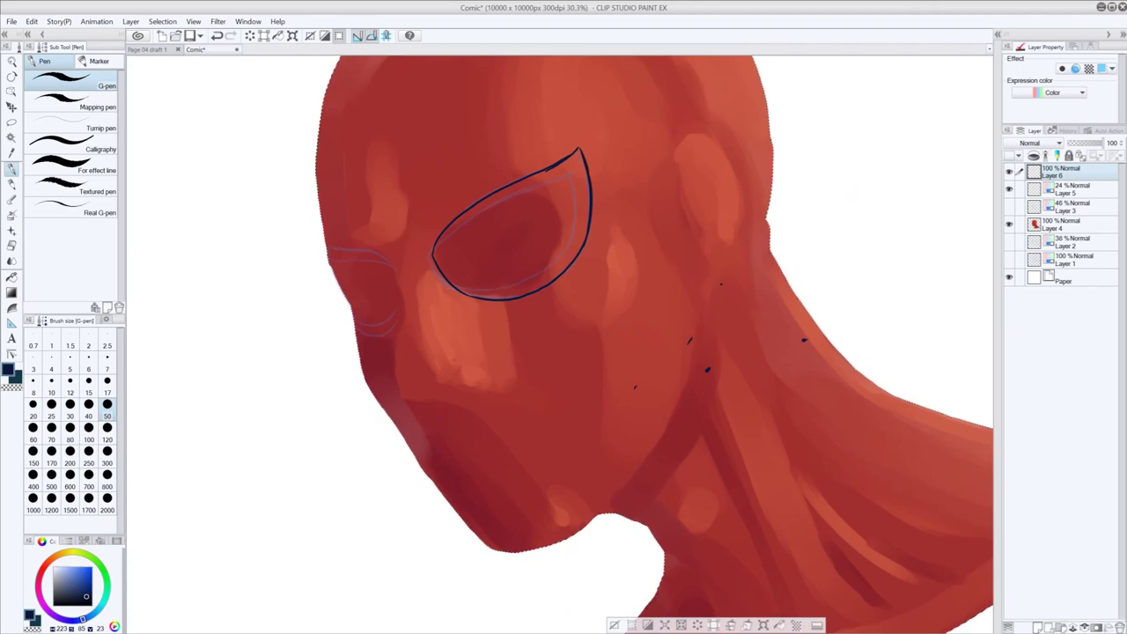
pyautogui.hotkey('ctrl', 'z')
pyautogui.hotkey('ctrl', 'z')
pyautogui.hotkey('ctrl', 'z')
pyautogui.moveTo(441, 237); pyautogui.dragTo(508, 198)
pyautogui.hotkey('ctrl', 'z')
pyautogui.moveTo(433, 253); pyautogui.dragTo(530, 187)
pyautogui.hotkey('ctrl', 'z')
pyautogui.moveTo(433, 253)
pyautogui.mouseDown()
pyautogui.moveTo(456, 225)
pyautogui.moveTo(571, 173)
pyautogui.mouseUp()
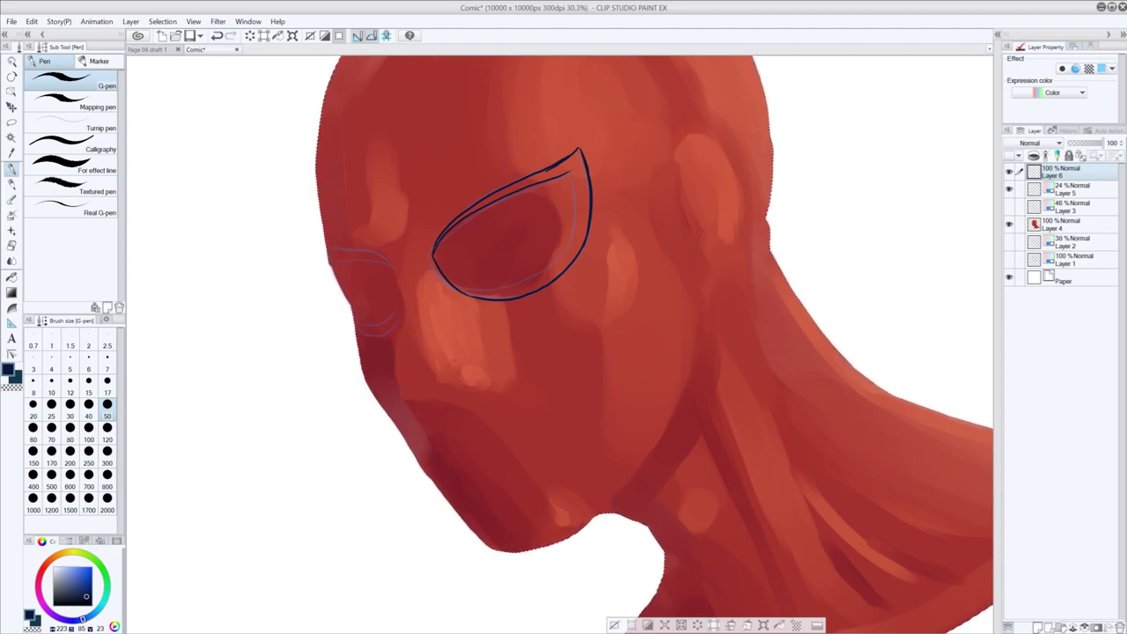
# - Extend the inner upper line to the outer edge and ink the inner rim line down the near eye's rear side
pyautogui.moveTo(574, 170); pyautogui.dragTo(576, 236)
pyautogui.hotkey('ctrl', 'z')
pyautogui.moveTo(569, 173); pyautogui.dragTo(582, 162)
pyautogui.hotkey('ctrl', 'z')
pyautogui.hotkey('ctrl', 'z')
pyautogui.hotkey('ctrl', 'z')
pyautogui.moveTo(574, 167); pyautogui.dragTo(583, 229)
pyautogui.hotkey('ctrl', 'z')
pyautogui.moveTo(574, 166); pyautogui.dragTo(576, 251)
pyautogui.hotkey('ctrl', 'z')
pyautogui.moveTo(576, 169); pyautogui.dragTo(565, 261)
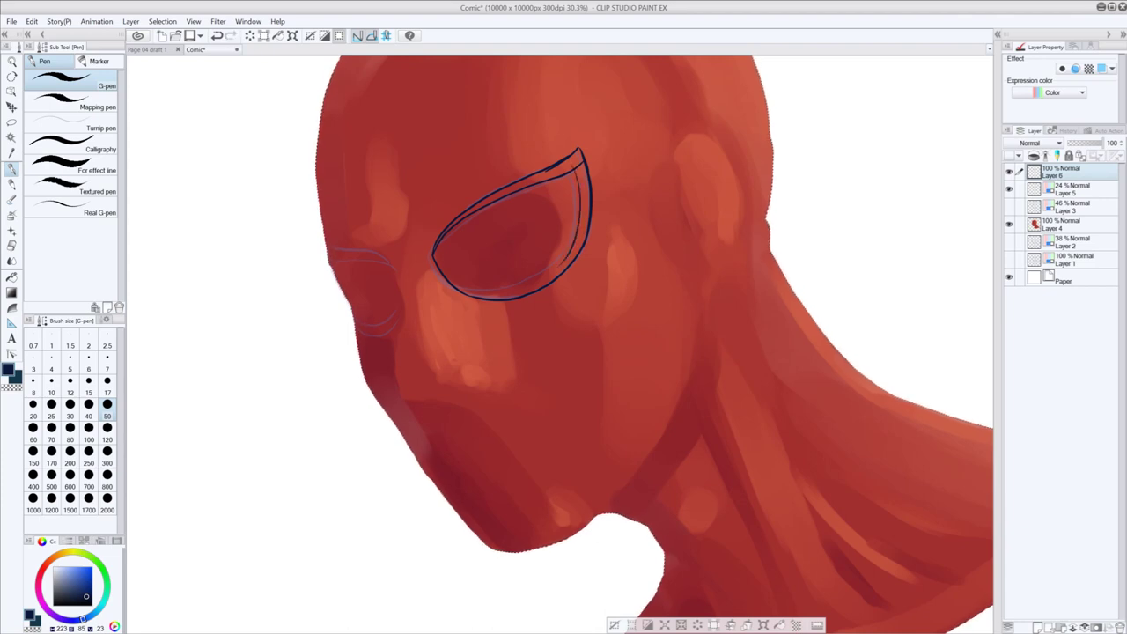
# - Ink the inner rim line around the near eye's inner corner and underside, joining it to the rear rim line
pyautogui.press('^')
pyautogui.press('^')
pyautogui.press('^')
pyautogui.press('^')
pyautogui.press('^')
pyautogui.press('^')
pyautogui.press('^')
pyautogui.press('^')
pyautogui.press('^')
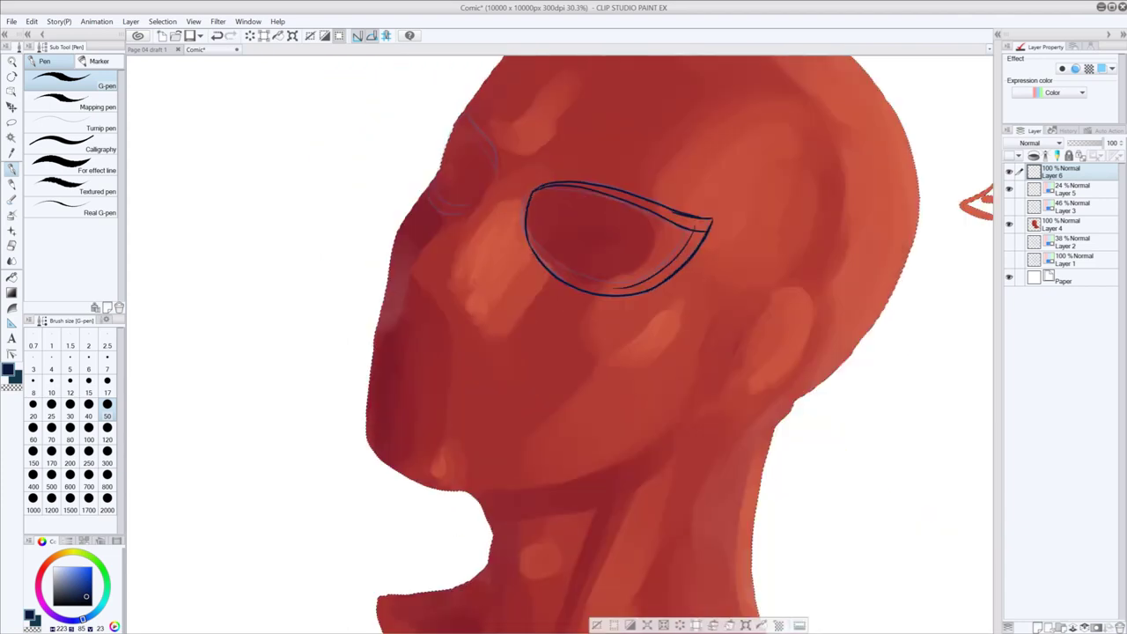
pyautogui.press('^')
pyautogui.press('^')
pyautogui.press('^')
pyautogui.press('^')
pyautogui.press('^')
pyautogui.press('^')
pyautogui.press('^')
pyautogui.press('^')
pyautogui.press('^')
pyautogui.moveTo(637, 225); pyautogui.dragTo(610, 281)
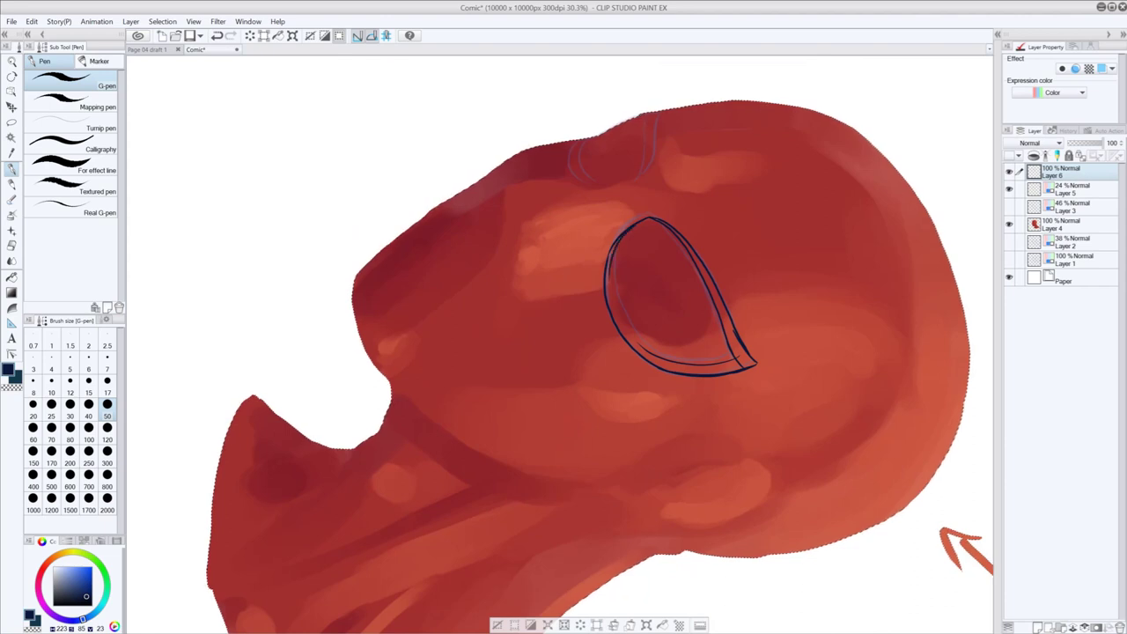
pyautogui.hotkey('ctrl', 'z')
pyautogui.moveTo(630, 229)
pyautogui.mouseDown()
pyautogui.moveTo(620, 293)
pyautogui.moveTo(618, 269)
pyautogui.mouseUp()
pyautogui.hotkey('ctrl', 'z')
pyautogui.hotkey('ctrl', 'z')
pyautogui.moveTo(645, 220); pyautogui.dragTo(616, 287)
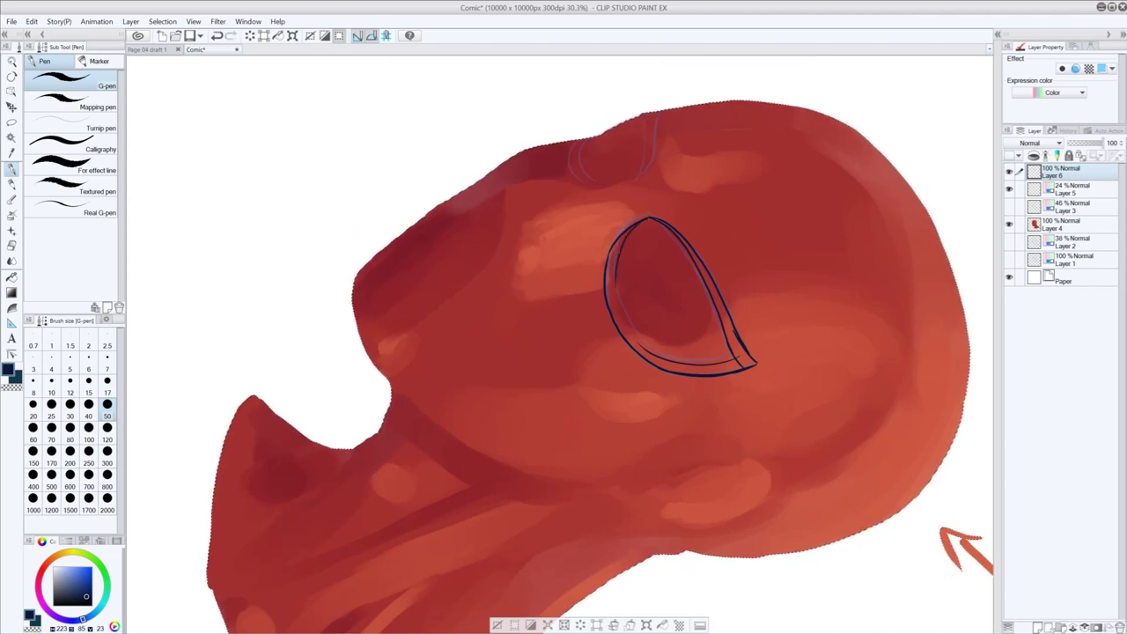
pyautogui.hotkey('ctrl', 'z')
pyautogui.moveTo(630, 231)
pyautogui.mouseDown()
pyautogui.moveTo(615, 298)
pyautogui.moveTo(641, 347)
pyautogui.mouseUp()
pyautogui.hotkey('ctrl', 'z')
pyautogui.moveTo(617, 294); pyautogui.dragTo(643, 353)
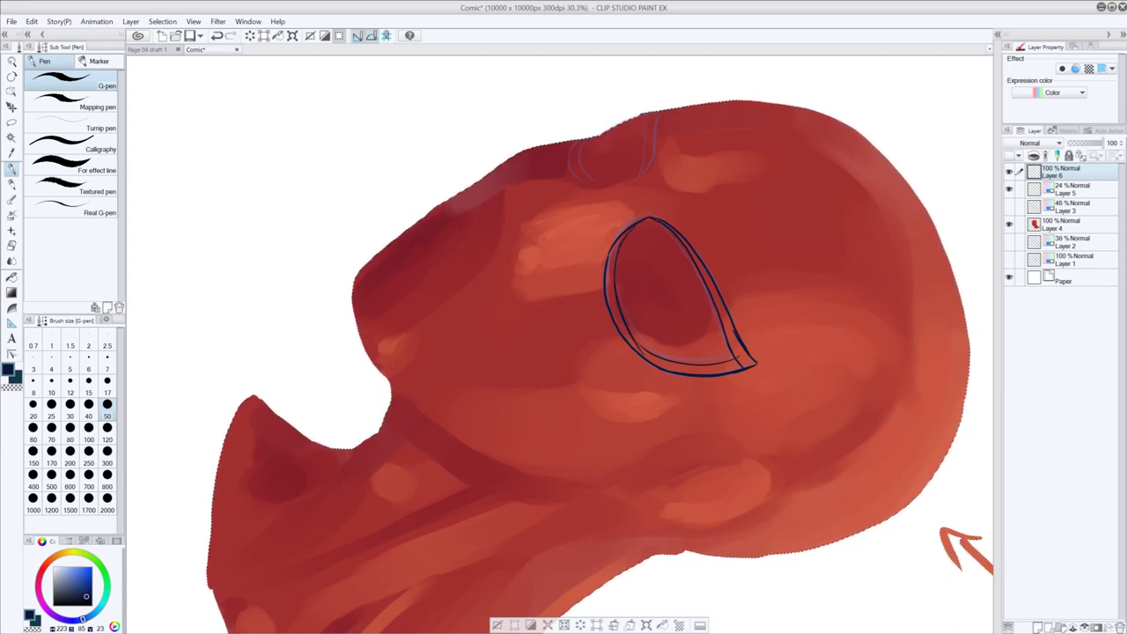
pyautogui.hotkey('ctrl', 'z')
pyautogui.moveTo(617, 301); pyautogui.dragTo(640, 347)
pyautogui.hotkey('ctrl', 'z')
pyautogui.moveTo(617, 298); pyautogui.dragTo(641, 347)
pyautogui.hotkey('ctrl', 'z')
pyautogui.moveTo(617, 301); pyautogui.dragTo(637, 340)
pyautogui.hotkey('ctrl', 'z')
# - Re-ink the inner rim line along the near eye's lower edge toward the rear side, following the outer outline
pyautogui.press('-')
pyautogui.press('-')
pyautogui.press('-')
pyautogui.press('-')
pyautogui.press('-')
pyautogui.press('-')
pyautogui.press('-')
pyautogui.press('-')
pyautogui.press('-')
pyautogui.press('-')
pyautogui.press('-')
pyautogui.press('-')
pyautogui.press('-')
pyautogui.press('-')
pyautogui.press('-')
pyautogui.press('-')
pyautogui.press('-')
pyautogui.press('-')
pyautogui.press('-')
pyautogui.press('-')
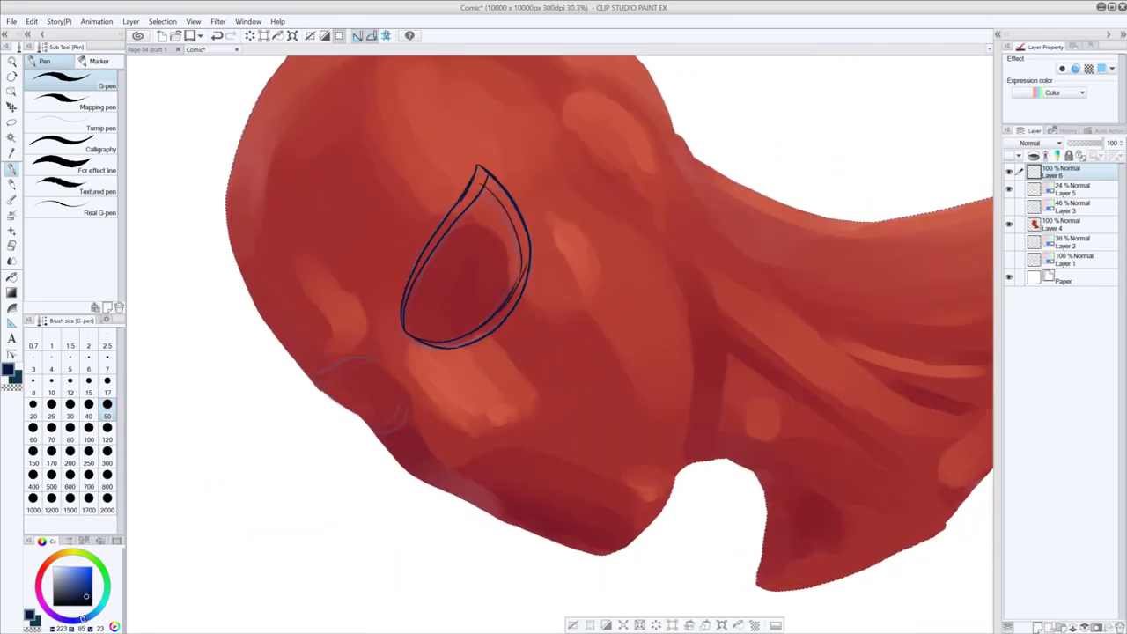
pyautogui.hotkey('ctrl', 'z')
pyautogui.moveTo(522, 249); pyautogui.dragTo(509, 304)
pyautogui.hotkey('ctrl', 'z')
pyautogui.moveTo(524, 247); pyautogui.dragTo(510, 295)
pyautogui.hotkey('ctrl', 'z')
pyautogui.hotkey('ctrl', 'y')
pyautogui.hotkey('ctrl', 'z')
pyautogui.hotkey('ctrl', 'y')
# - Examine the near eye's rim outline with the head turned upright and tilted at several angles
pyautogui.press('^')
pyautogui.press('^')
pyautogui.press('^')
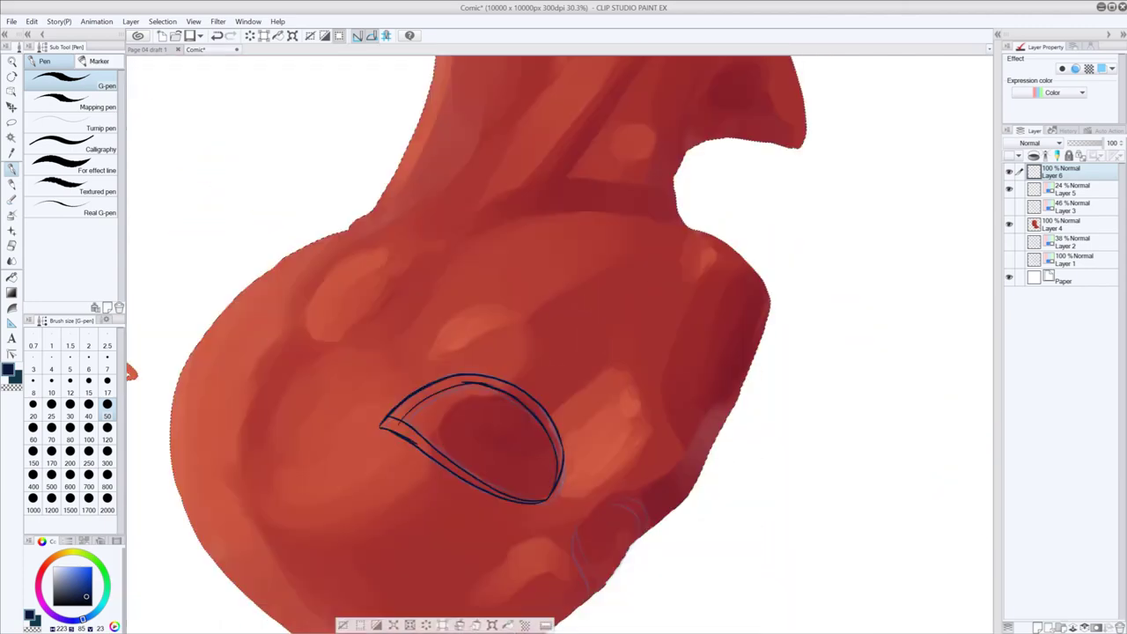
pyautogui.press('^')
pyautogui.press('^')
pyautogui.press('^')
pyautogui.press('^')
pyautogui.press('^')
pyautogui.press('-')
pyautogui.press('-')
pyautogui.press('-')
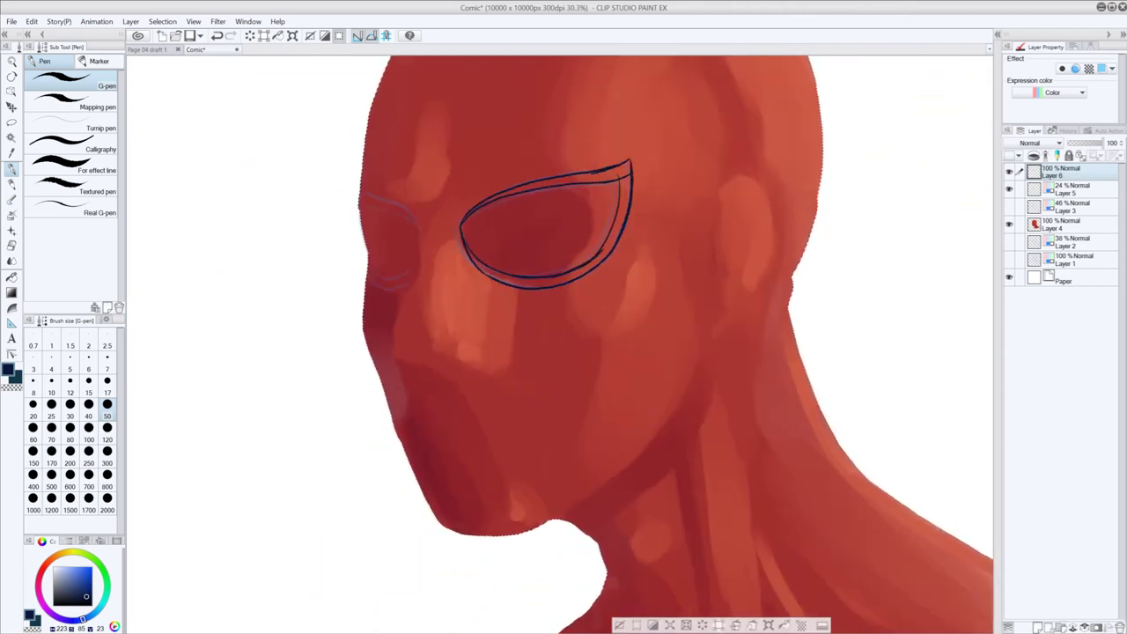
pyautogui.scroll(-5, 571, 280)
pyautogui.scroll(3, 572, 280)
pyautogui.scroll(2, 577, 290)
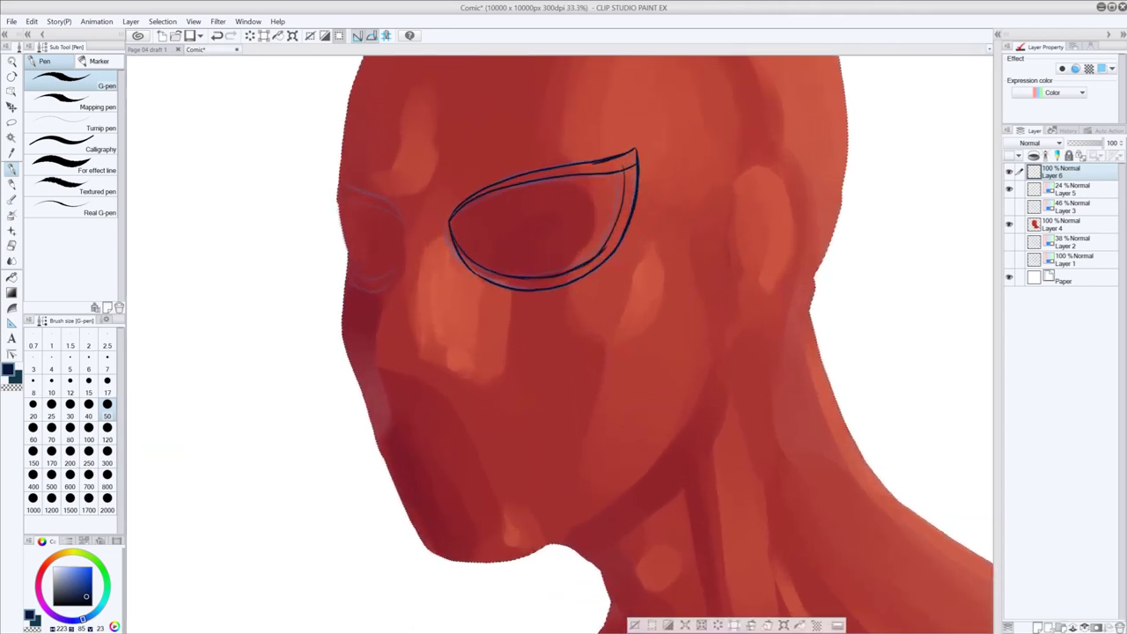
pyautogui.press('-')
pyautogui.press('-')
pyautogui.press('-')
pyautogui.press('-')
pyautogui.press('-')
pyautogui.press('-')
pyautogui.press('-')
pyautogui.press('-')
pyautogui.press('-')
pyautogui.press('^')
pyautogui.press('^')
pyautogui.press('^')
pyautogui.press('^')
pyautogui.press('^')
pyautogui.press('^')
pyautogui.press('^')
pyautogui.press('^')
pyautogui.press('^')
pyautogui.press('^')
pyautogui.press('^')
pyautogui.press('^')
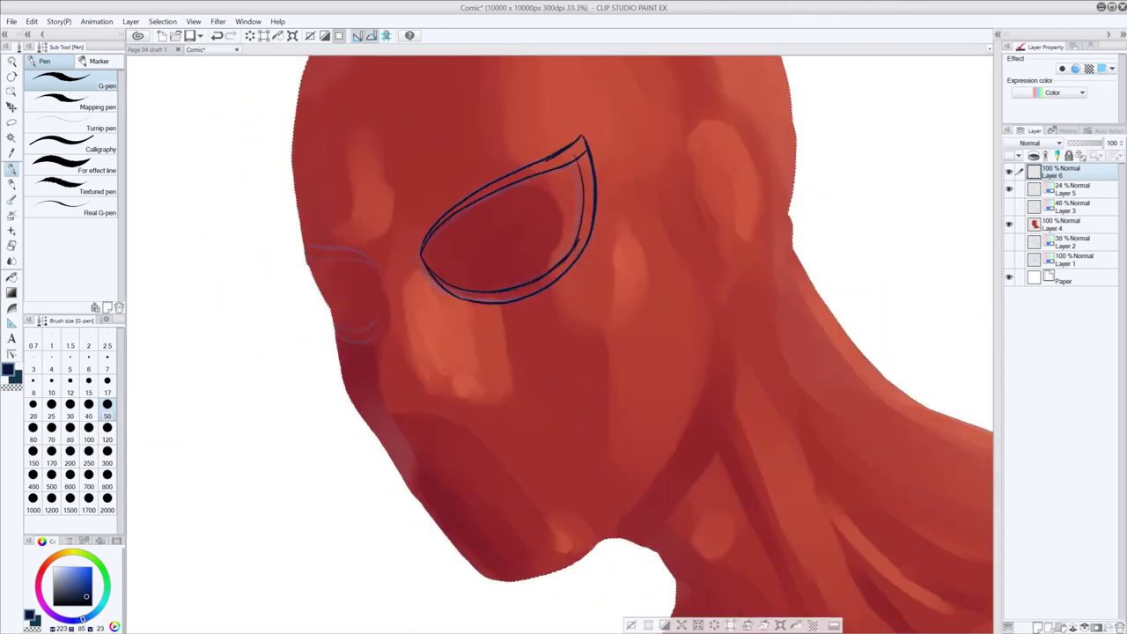
pyautogui.press('-')
pyautogui.press('-')
pyautogui.press('-')
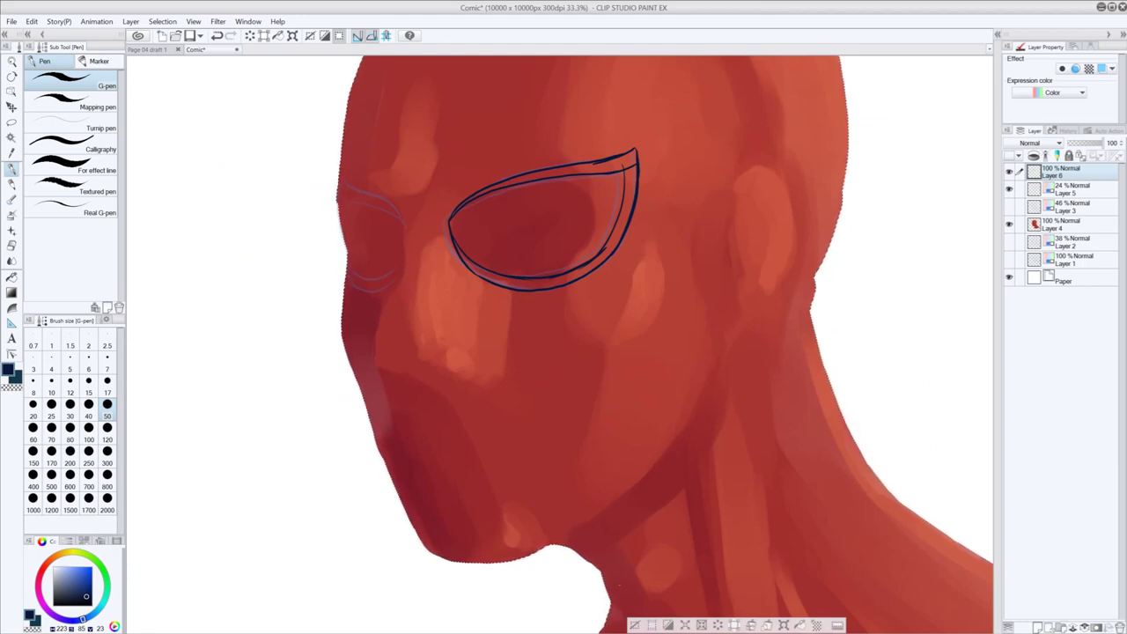
# - Ink two curved navy lines for the far eye's upper rim, from the face's edge toward the nose bridge
pyautogui.moveTo(605, 313); pyautogui.dragTo(614, 347)
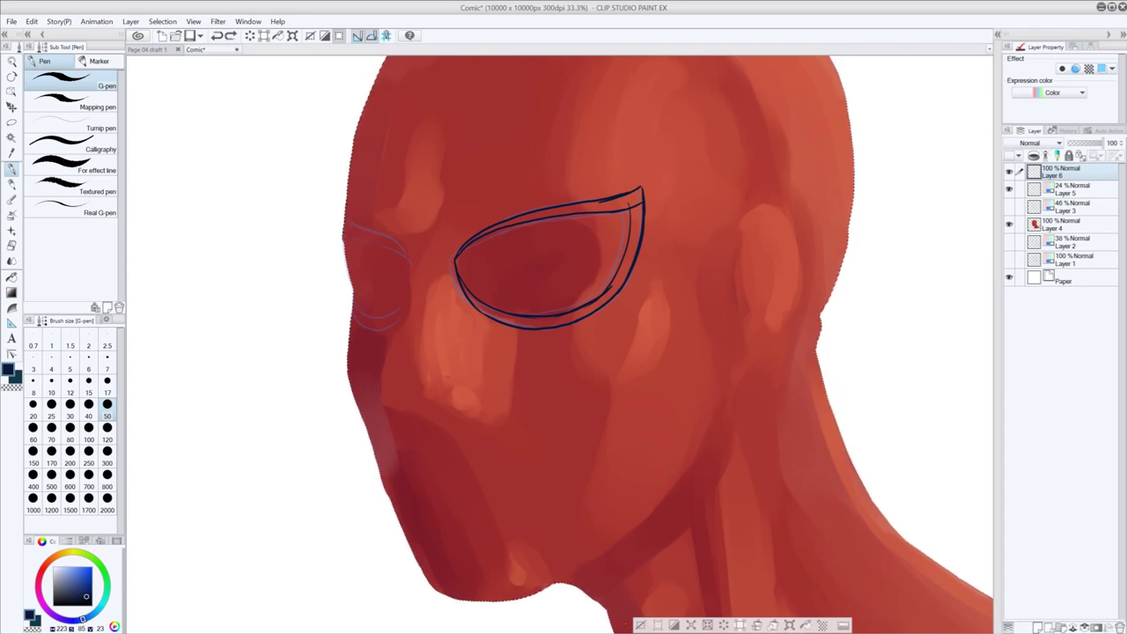
pyautogui.moveTo(343, 233); pyautogui.dragTo(405, 261)
pyautogui.hotkey('ctrl', 'z')
pyautogui.moveTo(395, 246); pyautogui.dragTo(407, 264)
pyautogui.hotkey('ctrl', 'z')
pyautogui.hotkey('ctrl', 'z')
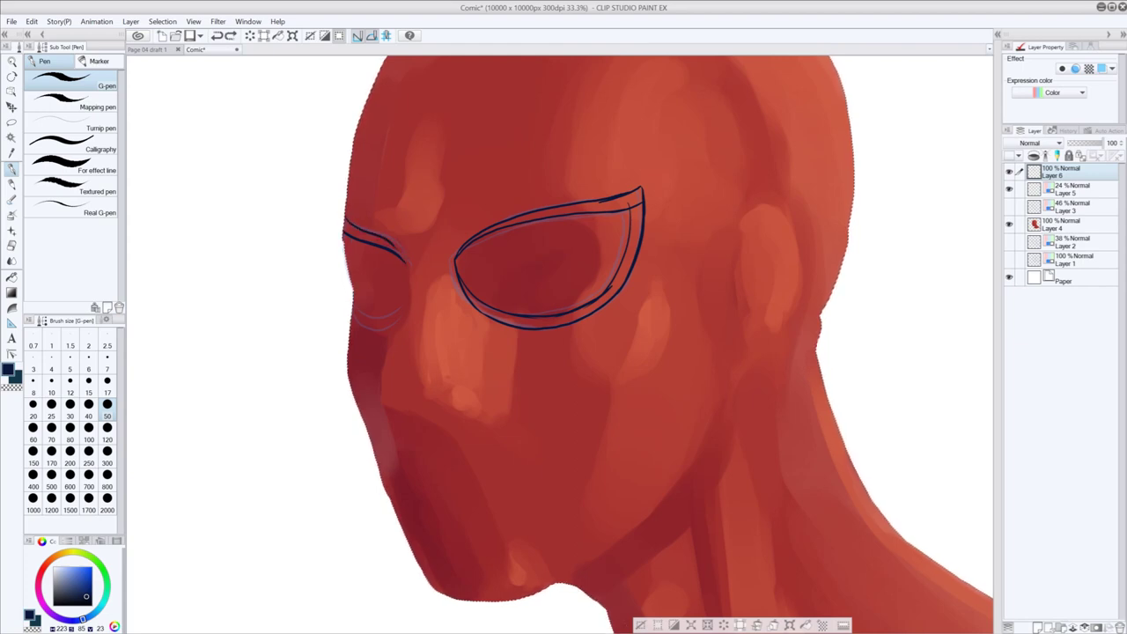
pyautogui.hotkey('ctrl', 'y')
# - Ink two parallel navy curves for the far eye's lower rim, starting at the face's edge
pyautogui.moveTo(354, 301)
pyautogui.mouseDown()
pyautogui.moveTo(384, 318)
pyautogui.moveTo(398, 308)
pyautogui.moveTo(384, 328)
pyautogui.moveTo(402, 326)
pyautogui.mouseUp()
pyautogui.hotkey('ctrl', 'z')
pyautogui.hotkey('ctrl', 'z')
pyautogui.hotkey('ctrl', 'z')
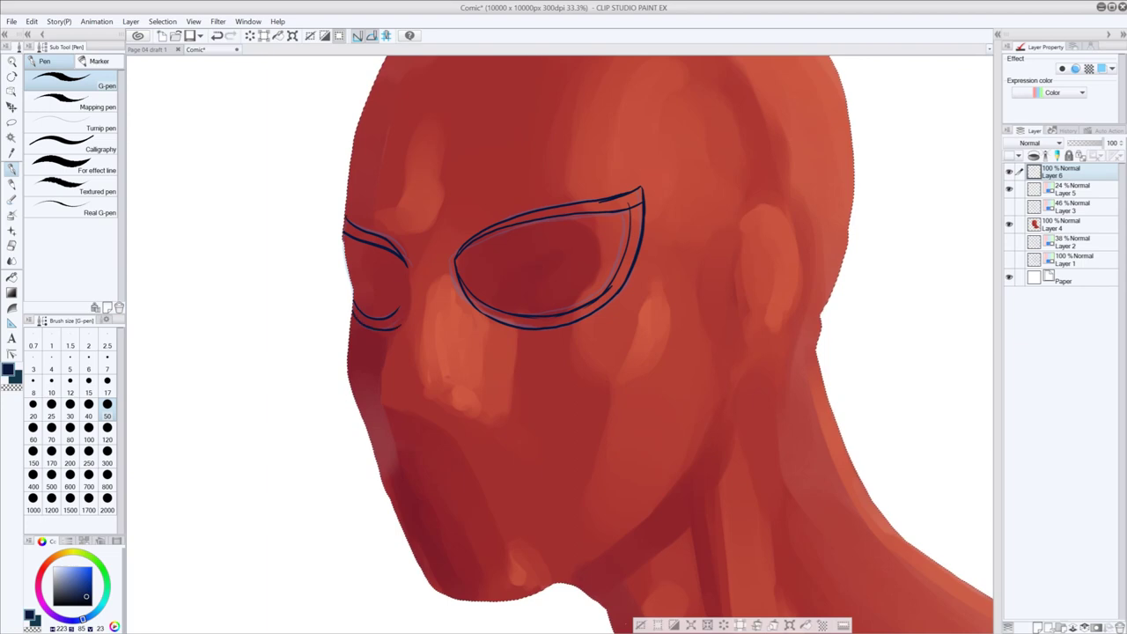
pyautogui.hotkey('ctrl', 'z')
pyautogui.hotkey('ctrl', 'y')
pyautogui.moveTo(407, 266); pyautogui.dragTo(396, 323)
pyautogui.hotkey('ctrl', 'z')
pyautogui.moveTo(407, 266); pyautogui.dragTo(398, 322)
pyautogui.hotkey('ctrl', 'z')
pyautogui.hotkey('ctrl', 'z')
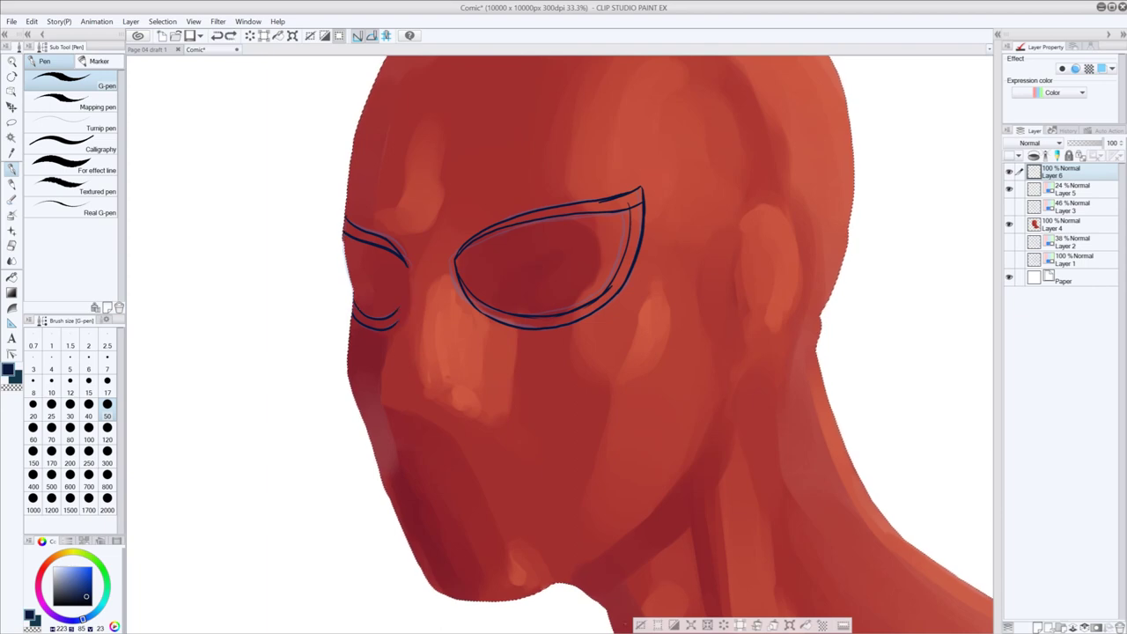
# - Join the far eye's upper and lower rims with navy lines down the nose side and close the upper rim's outer end
pyautogui.moveTo(408, 265); pyautogui.dragTo(397, 319)
pyautogui.hotkey('ctrl', 'z')
pyautogui.moveTo(405, 263); pyautogui.dragTo(401, 317)
pyautogui.hotkey('ctrl', 'z')
pyautogui.moveTo(407, 265)
pyautogui.mouseDown()
pyautogui.moveTo(398, 321)
pyautogui.moveTo(406, 272)
pyautogui.mouseUp()
pyautogui.hotkey('ctrl', 'z')
pyautogui.hotkey('ctrl', 'y')
pyautogui.hotkey('ctrl', 'z')
pyautogui.moveTo(397, 310); pyautogui.dragTo(406, 270)
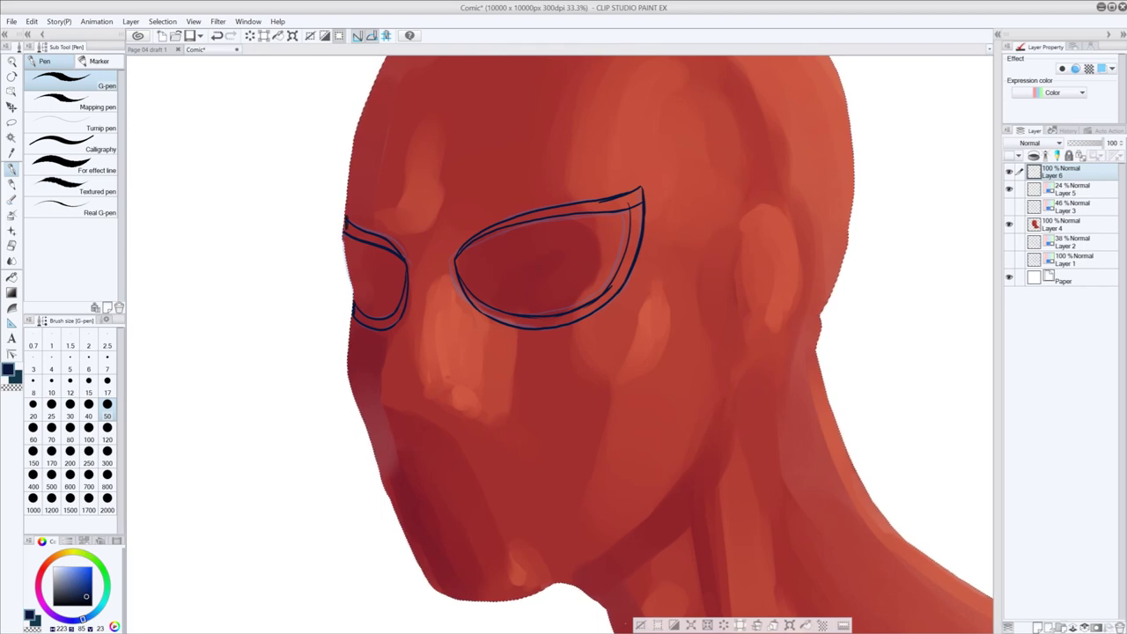
pyautogui.hotkey('ctrl', 'z')
pyautogui.hotkey('ctrl', 'y')
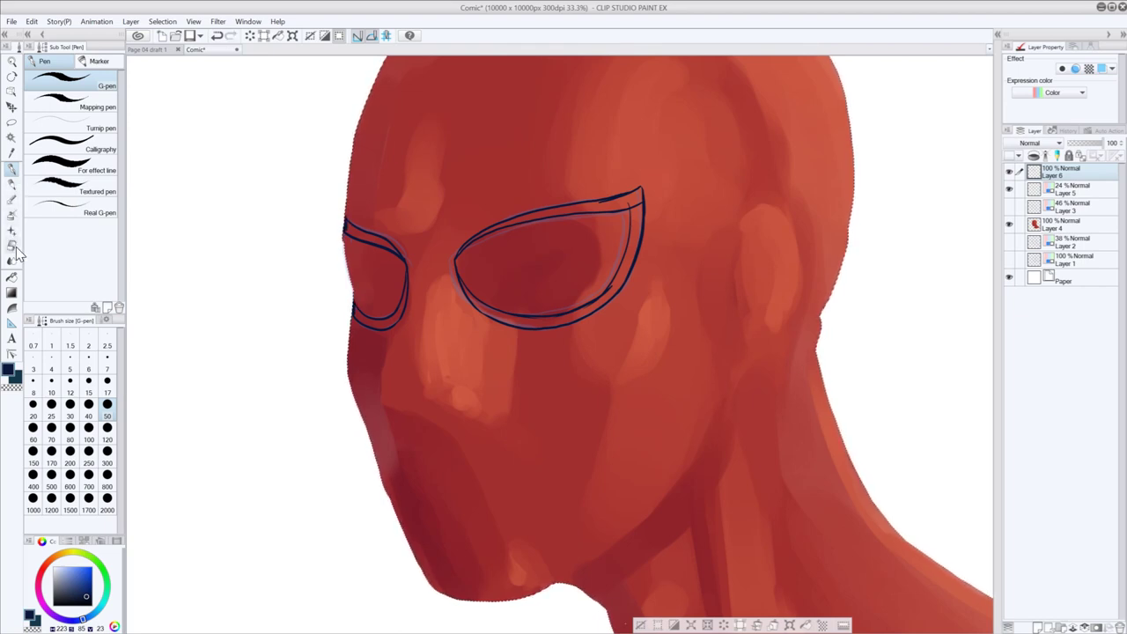
# - Fill the rims of both eyes with solid dark navy using the Fill tool
pyautogui.click(12, 275)
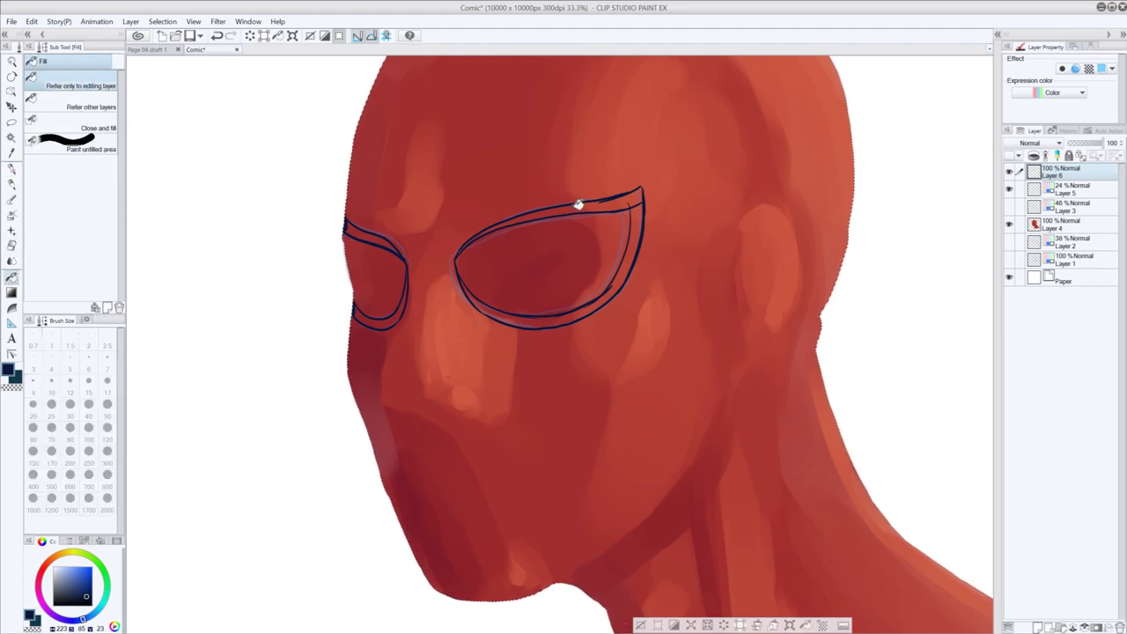
pyautogui.click(622, 200)
pyautogui.click(637, 231)
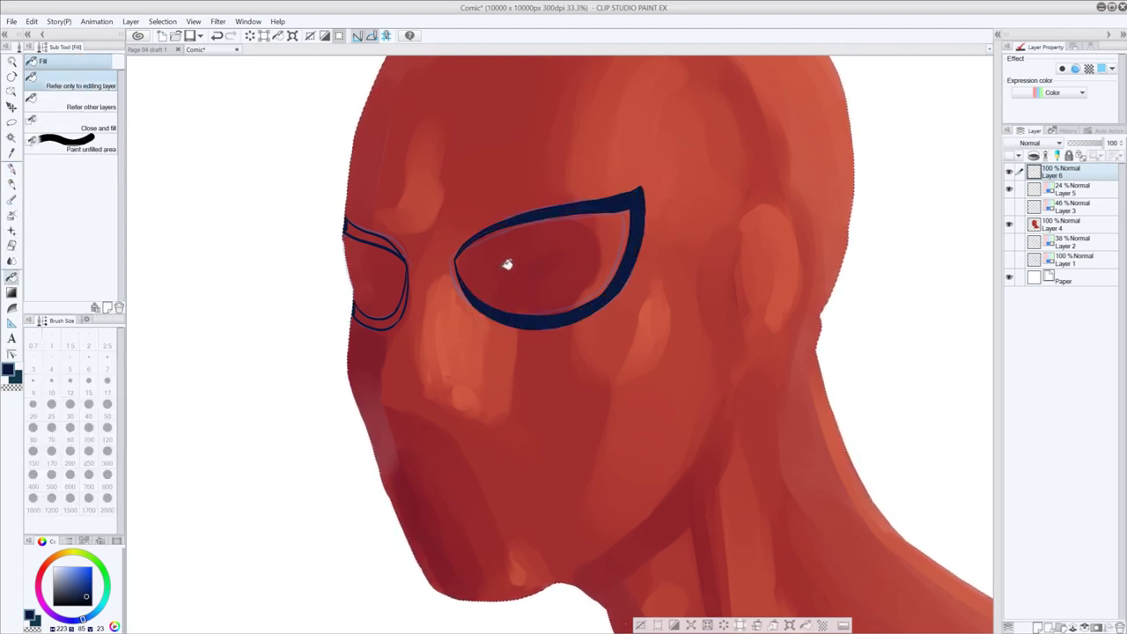
pyautogui.click(386, 234)
pyautogui.click(398, 321)
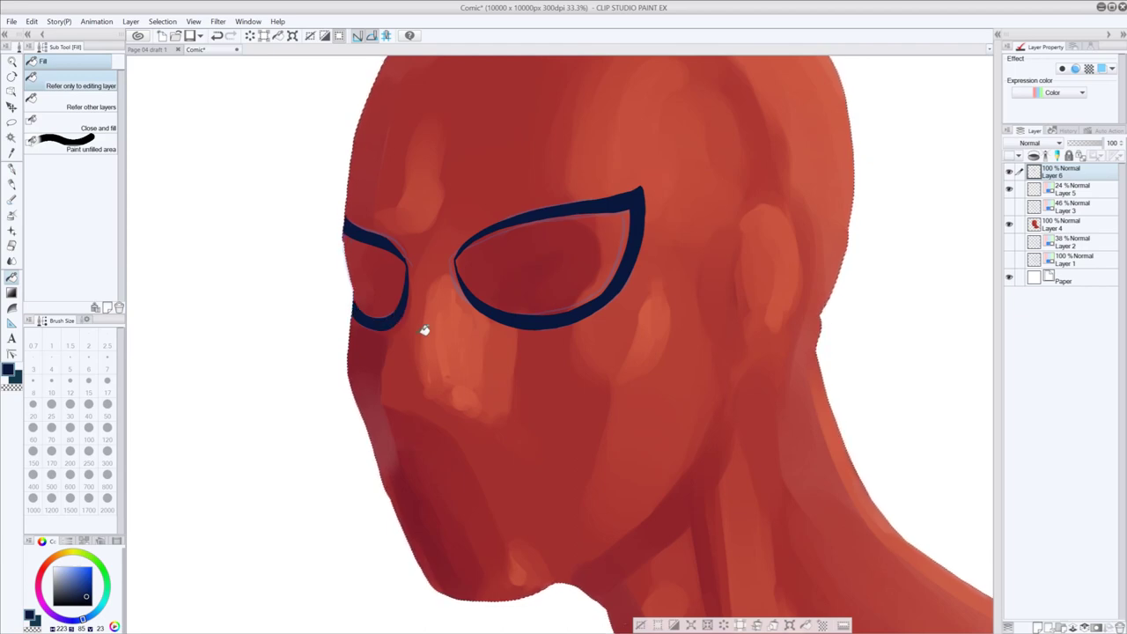
# - Thin the far eye's upper rim toward the nose bridge with the Hard eraser at size 100
pyautogui.click(13, 170)
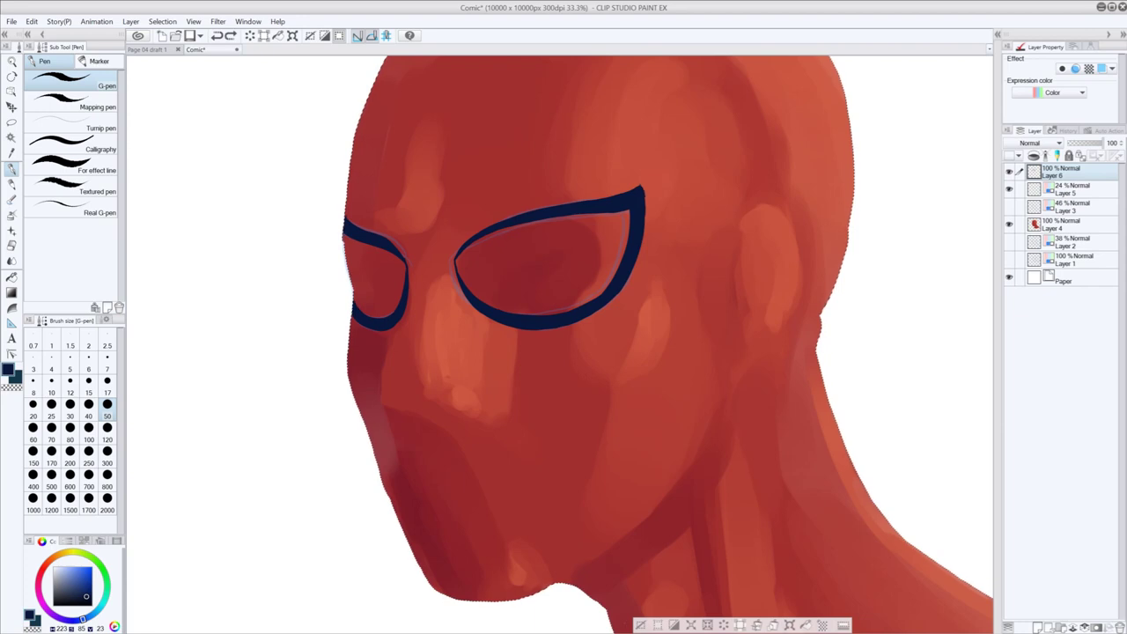
pyautogui.press('e')
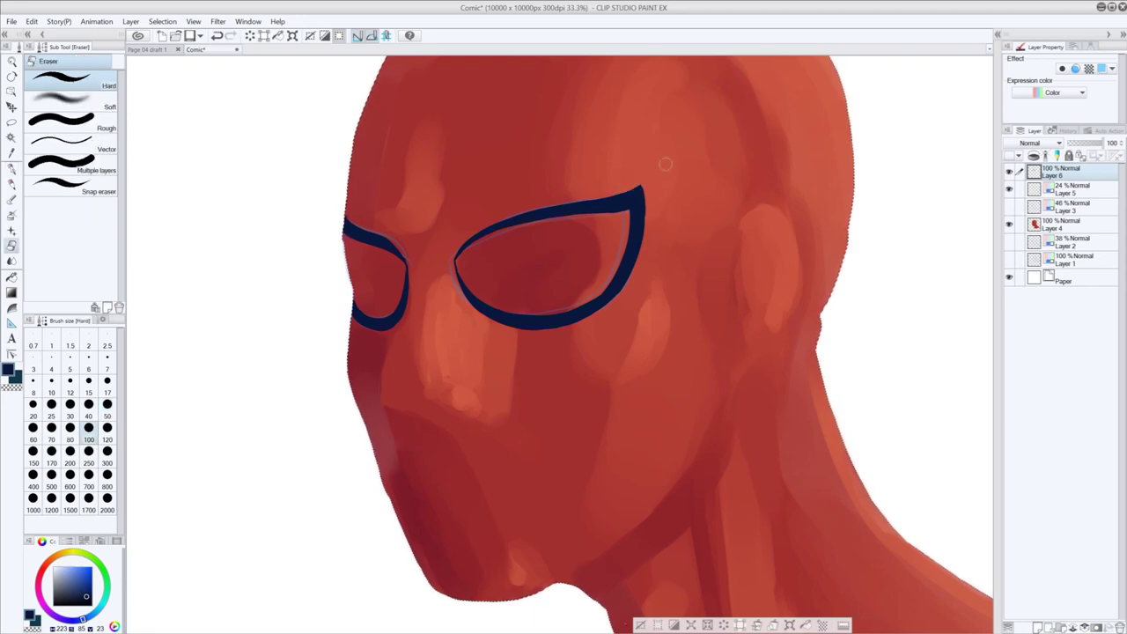
pyautogui.press('p')
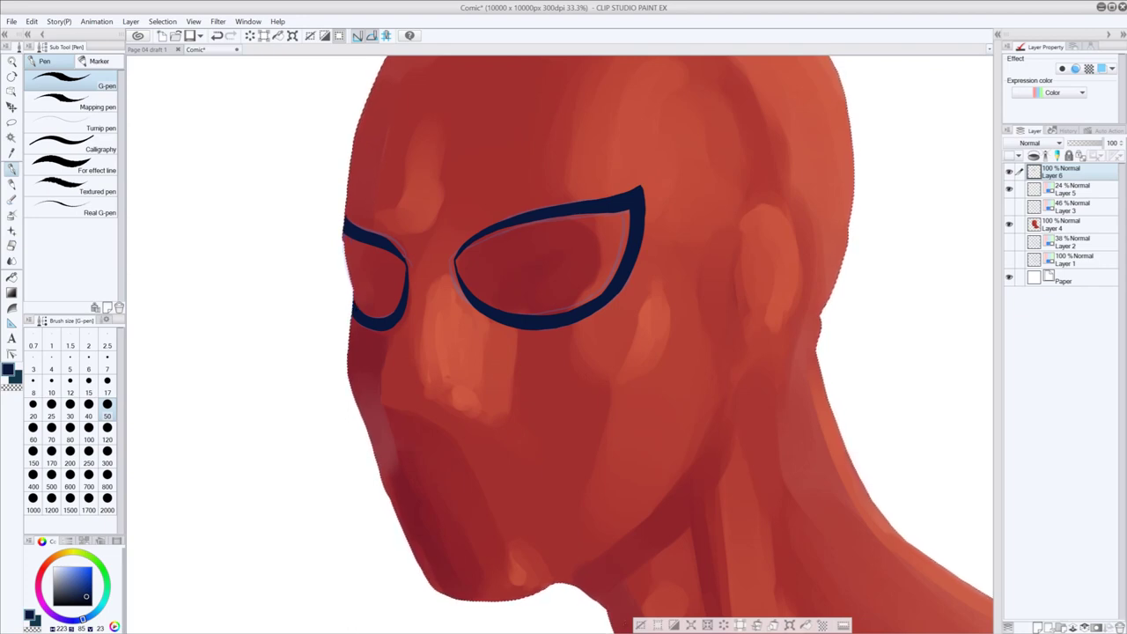
pyautogui.moveTo(576, 403); pyautogui.dragTo(584, 317)
pyautogui.scroll(-1, 614, 348)
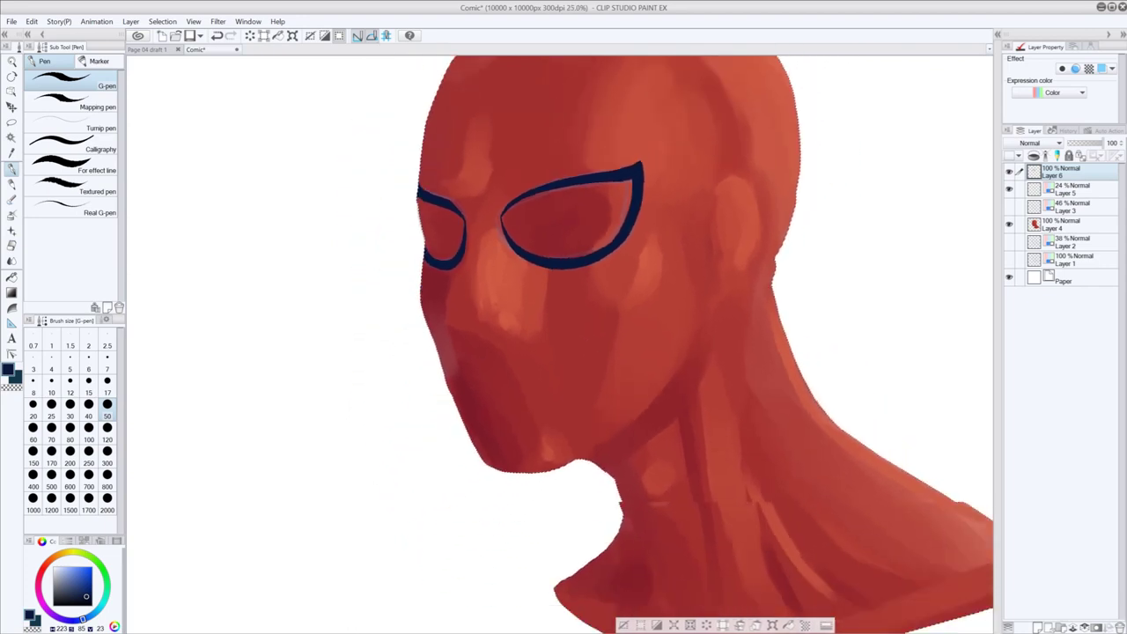
pyautogui.scroll(-3, 616, 383)
pyautogui.scroll(3, 616, 383)
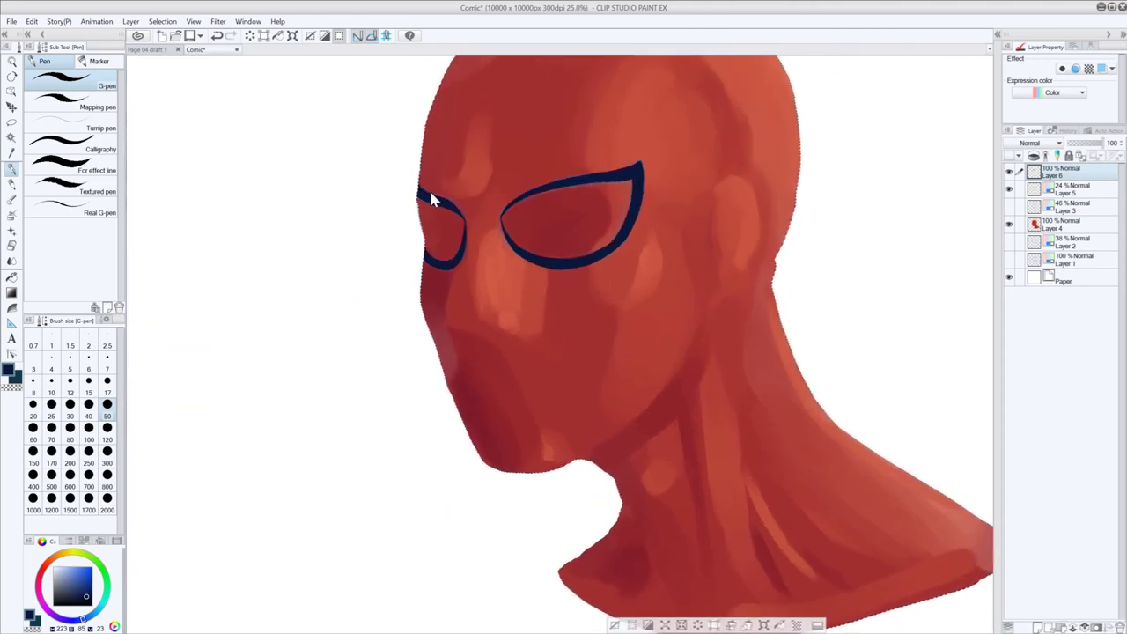
pyautogui.press('e')
pyautogui.moveTo(441, 199); pyautogui.dragTo(459, 212)
pyautogui.press('p')
pyautogui.hotkey('ctrl', 'z')
pyautogui.press('e')
pyautogui.hotkey('ctrl', 'y')
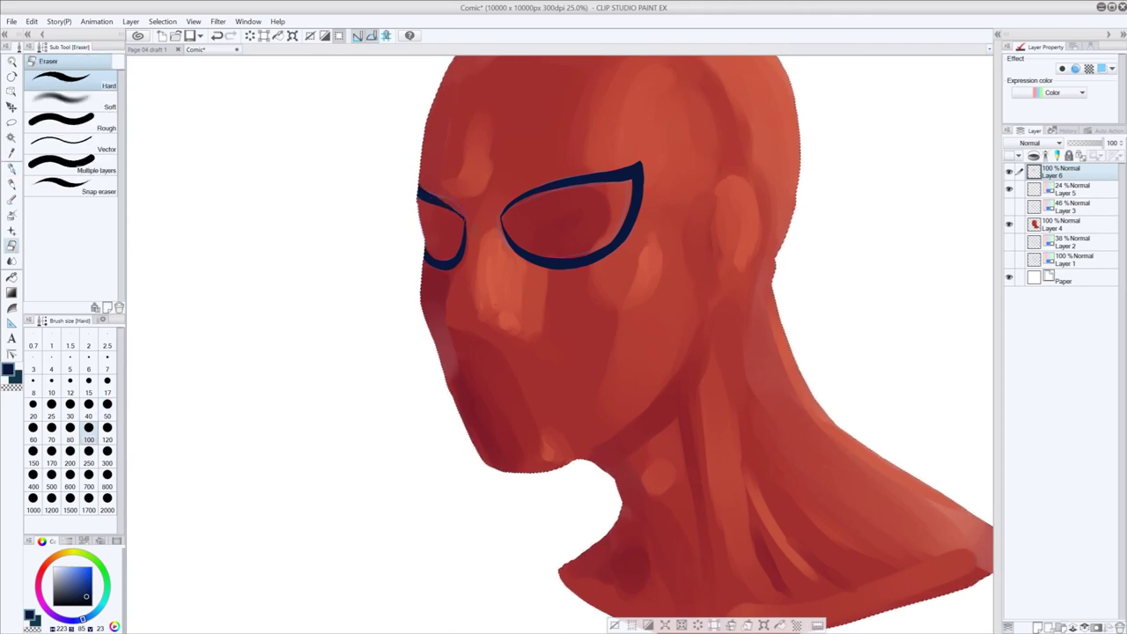
pyautogui.press('p')
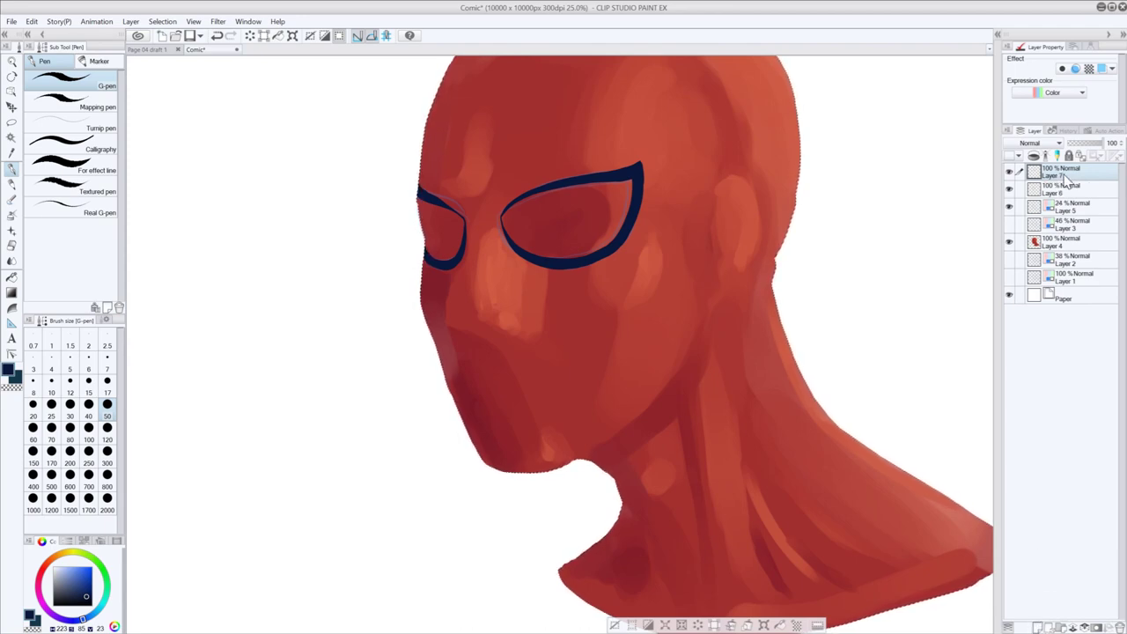
# - Place Layer 7 beneath Layer 6 and outline the inside of both eye lenses in white with the G-pen
pyautogui.moveTo(1059, 179); pyautogui.dragTo(1052, 198)
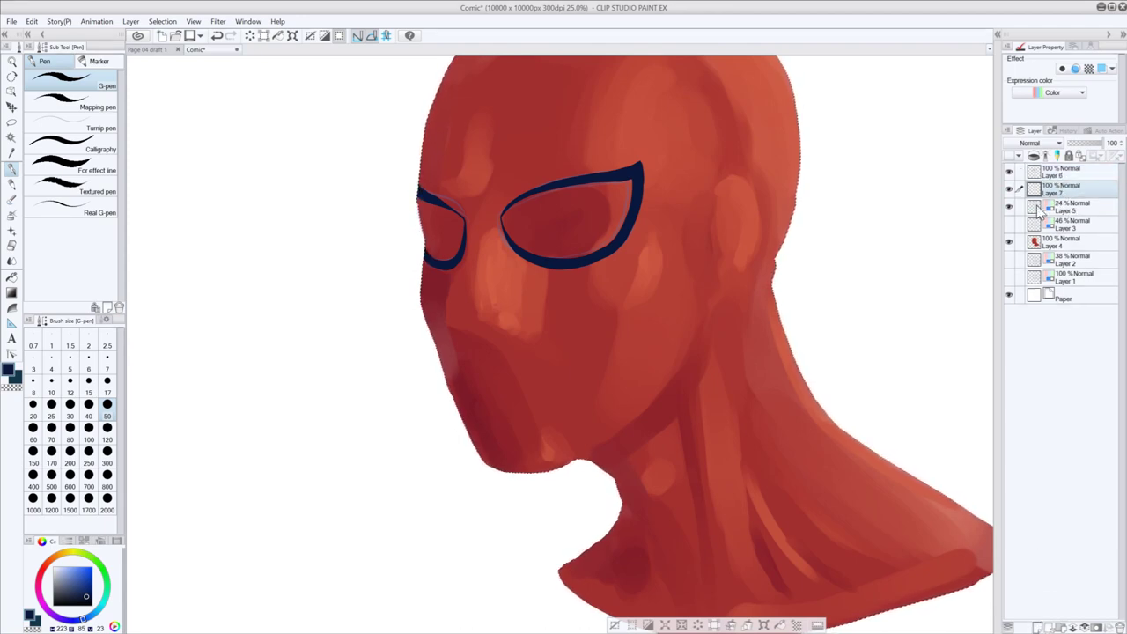
pyautogui.press('x')
pyautogui.moveTo(417, 199)
pyautogui.mouseDown()
pyautogui.moveTo(426, 246)
pyautogui.moveTo(440, 257)
pyautogui.moveTo(460, 244)
pyautogui.moveTo(461, 218)
pyautogui.moveTo(429, 205)
pyautogui.mouseUp()
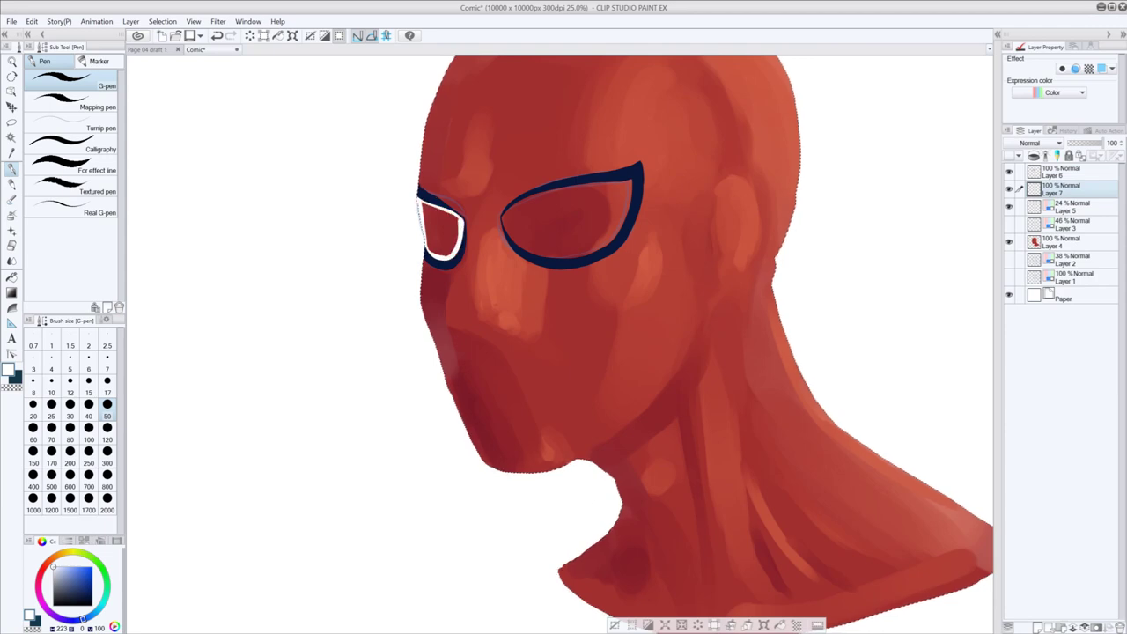
pyautogui.moveTo(503, 216)
pyautogui.mouseDown()
pyautogui.moveTo(533, 196)
pyautogui.moveTo(599, 183)
pyautogui.moveTo(625, 208)
pyautogui.moveTo(605, 244)
pyautogui.moveTo(560, 257)
pyautogui.moveTo(510, 235)
pyautogui.moveTo(502, 216)
pyautogui.mouseUp()
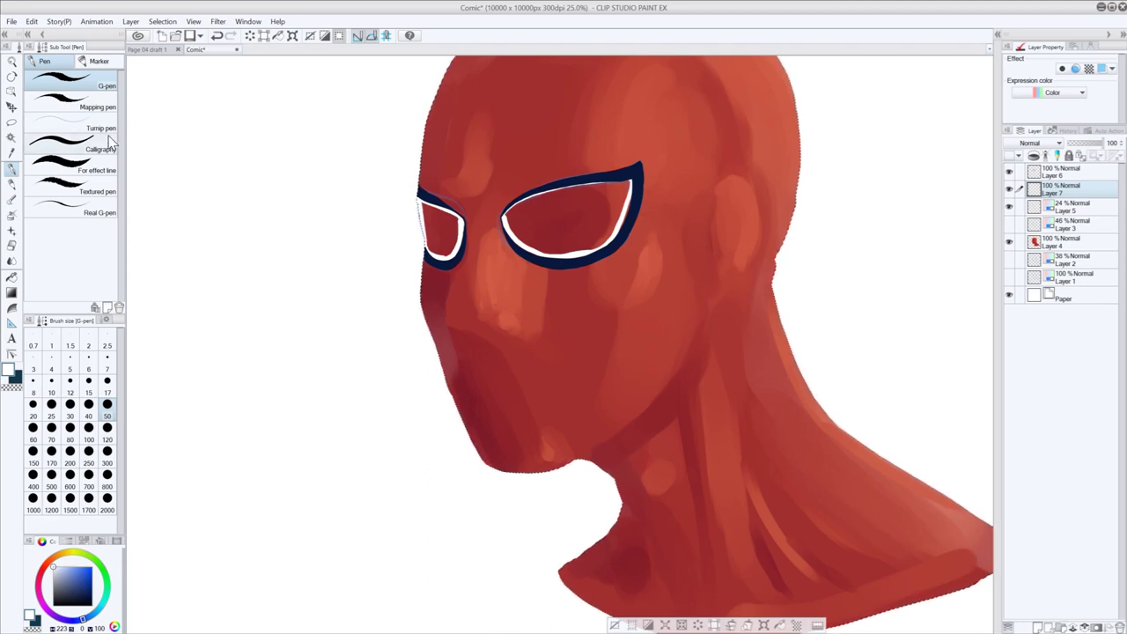
# - Fill both eye lenses with white and cover the red gap along the near lens's outer edge
pyautogui.click(11, 277)
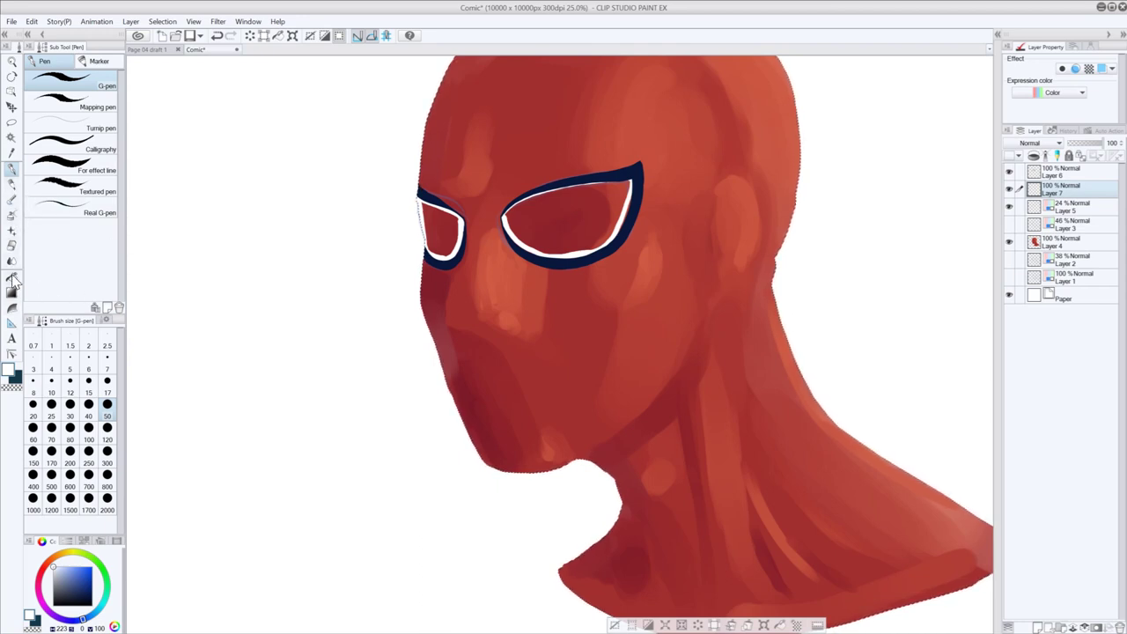
pyautogui.click(574, 214)
pyautogui.click(457, 227)
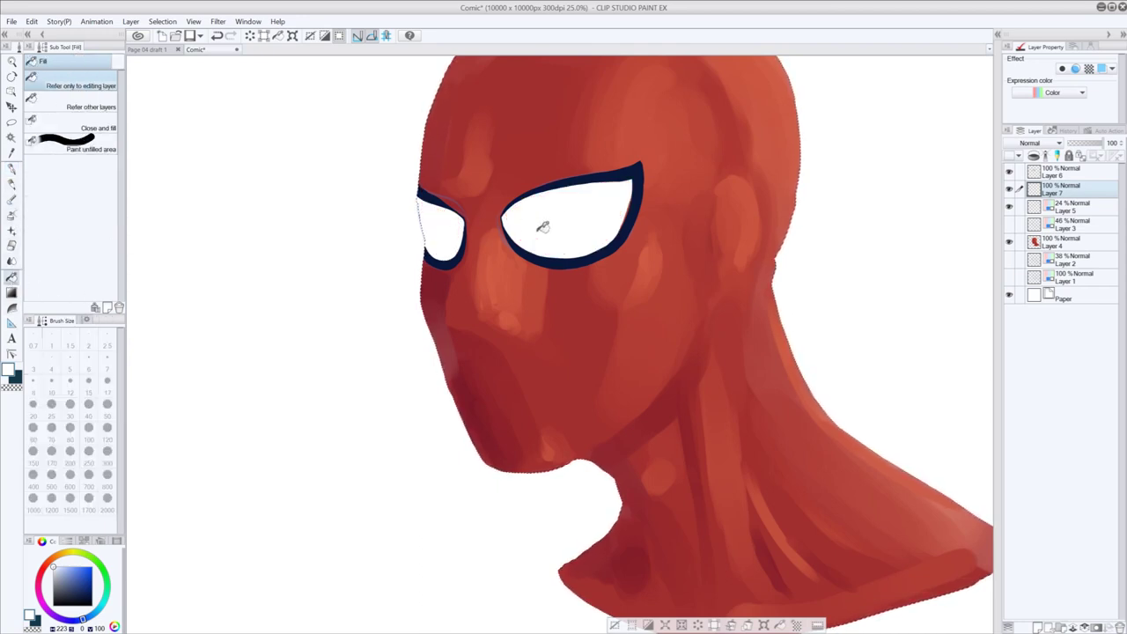
pyautogui.click(15, 167)
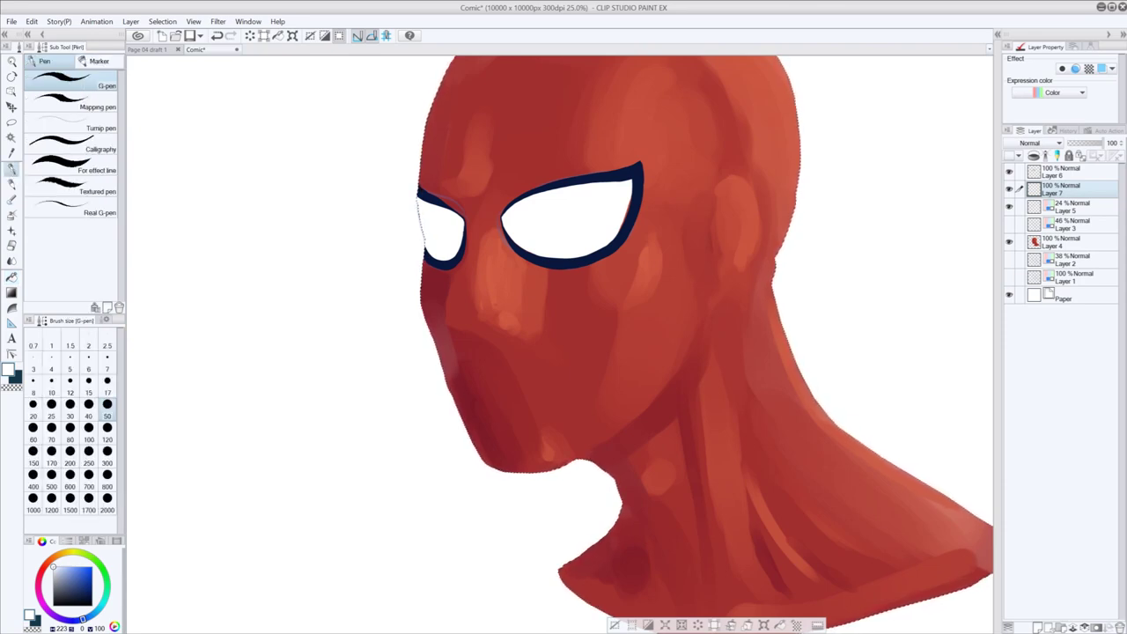
pyautogui.moveTo(630, 200); pyautogui.dragTo(620, 231)
# - Recolour both eye lenses with a light neutral grey of saturation 0 and brightness 79
pyautogui.moveTo(60, 565); pyautogui.dragTo(53, 578)
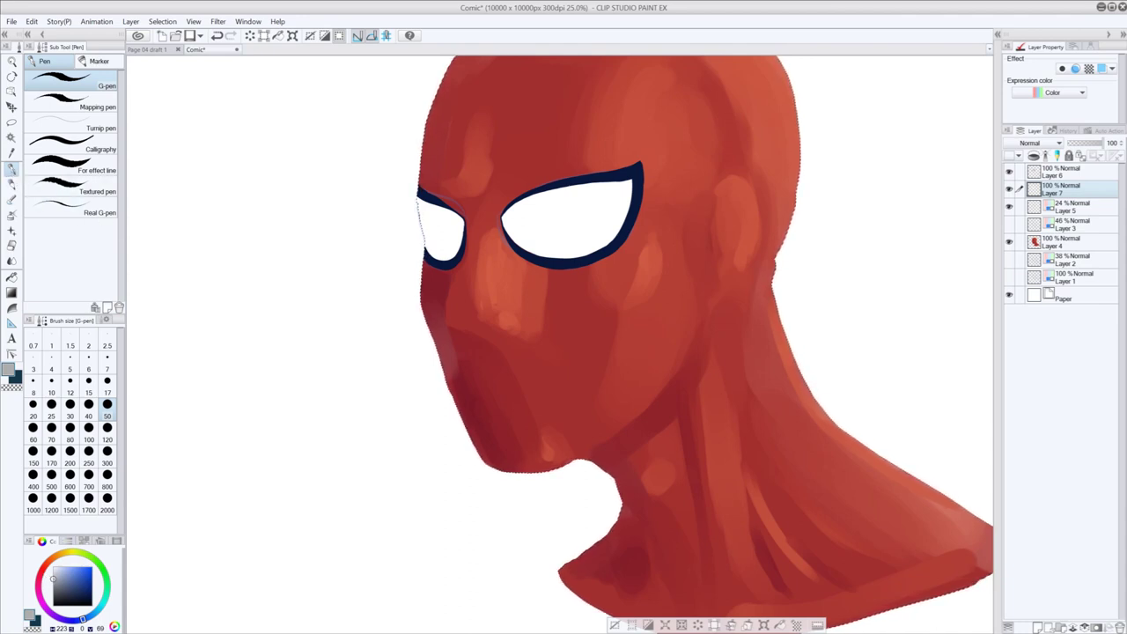
pyautogui.click(11, 277)
pyautogui.click(567, 211)
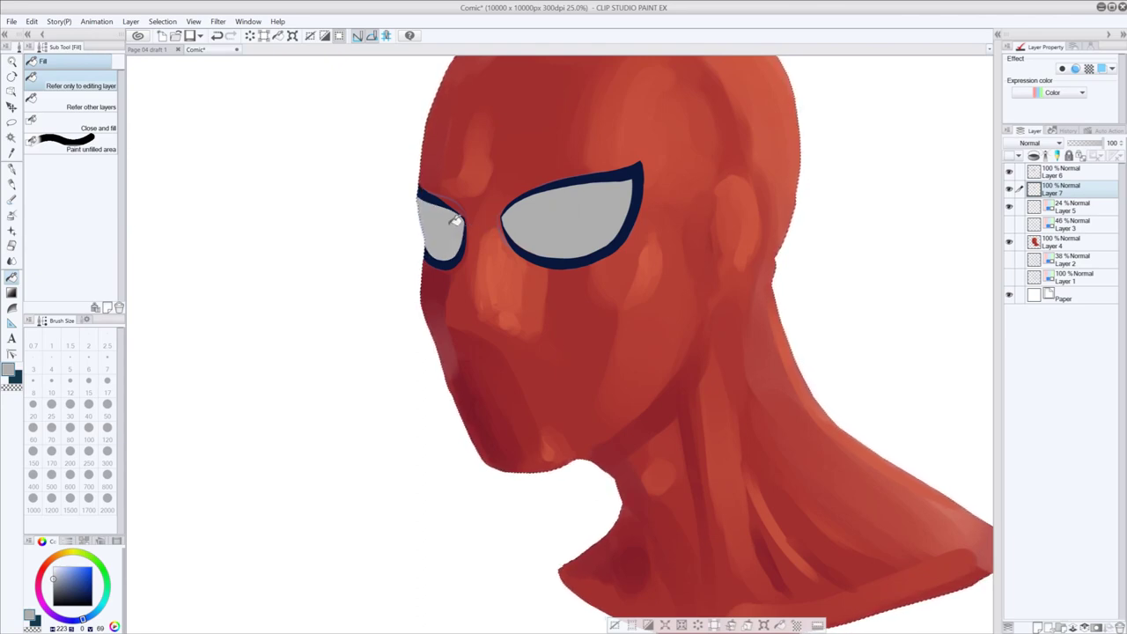
pyautogui.moveTo(54, 572); pyautogui.dragTo(50, 574)
pyautogui.click(571, 217)
pyautogui.click(452, 223)
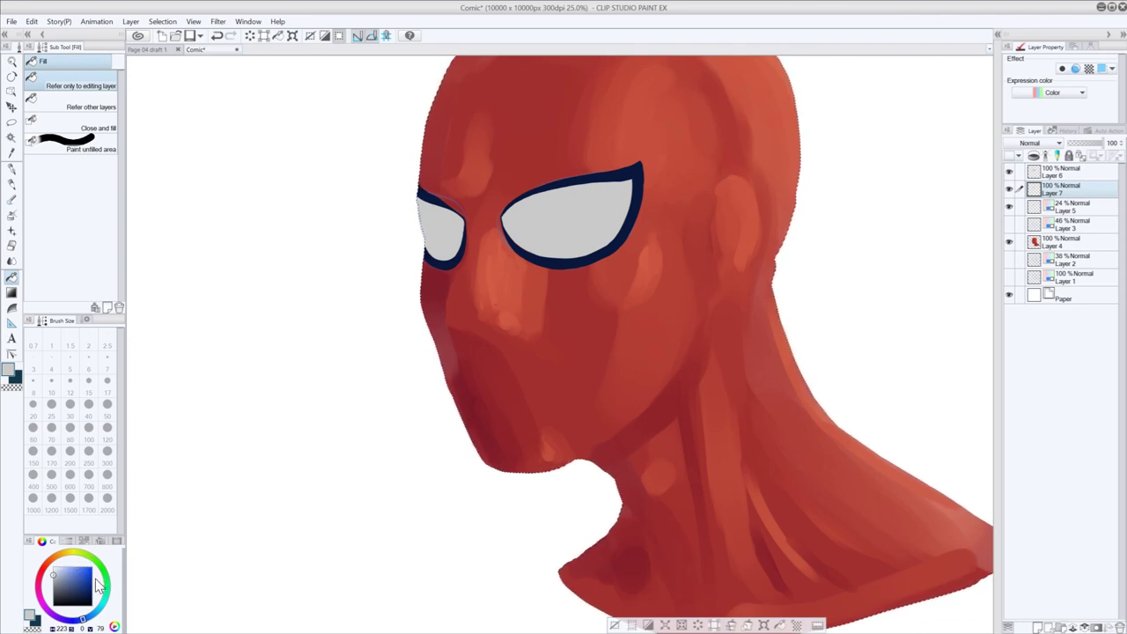
# - Choose a muted mauve with hue 302, saturation 11 and brightness 78 as the drawing colour
pyautogui.click(40, 602)
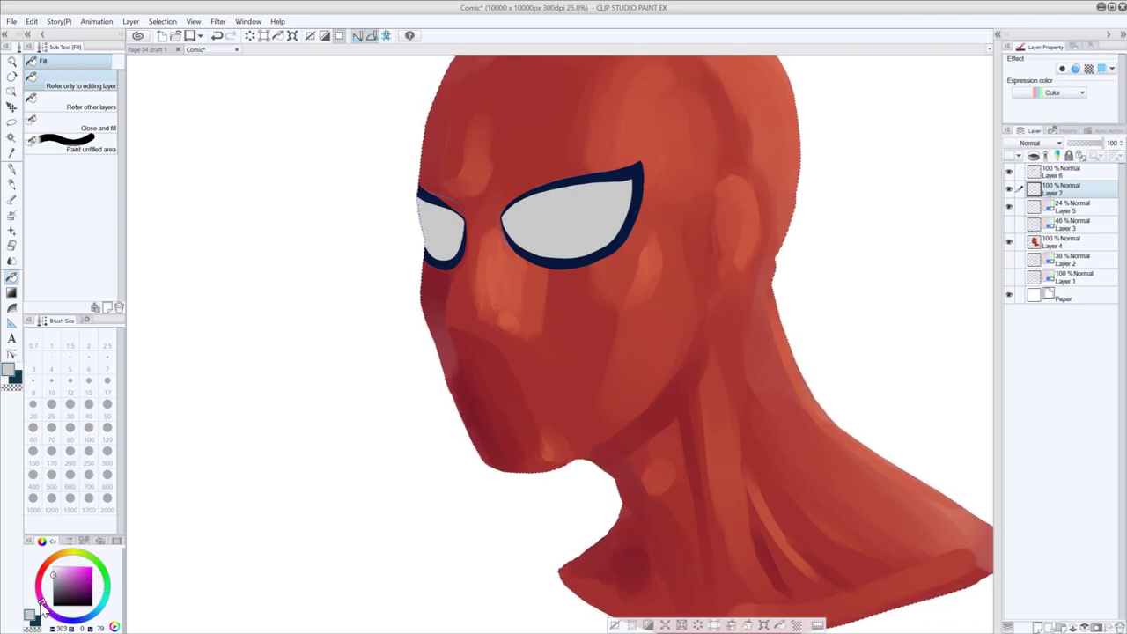
pyautogui.click(61, 571)
pyautogui.click(54, 574)
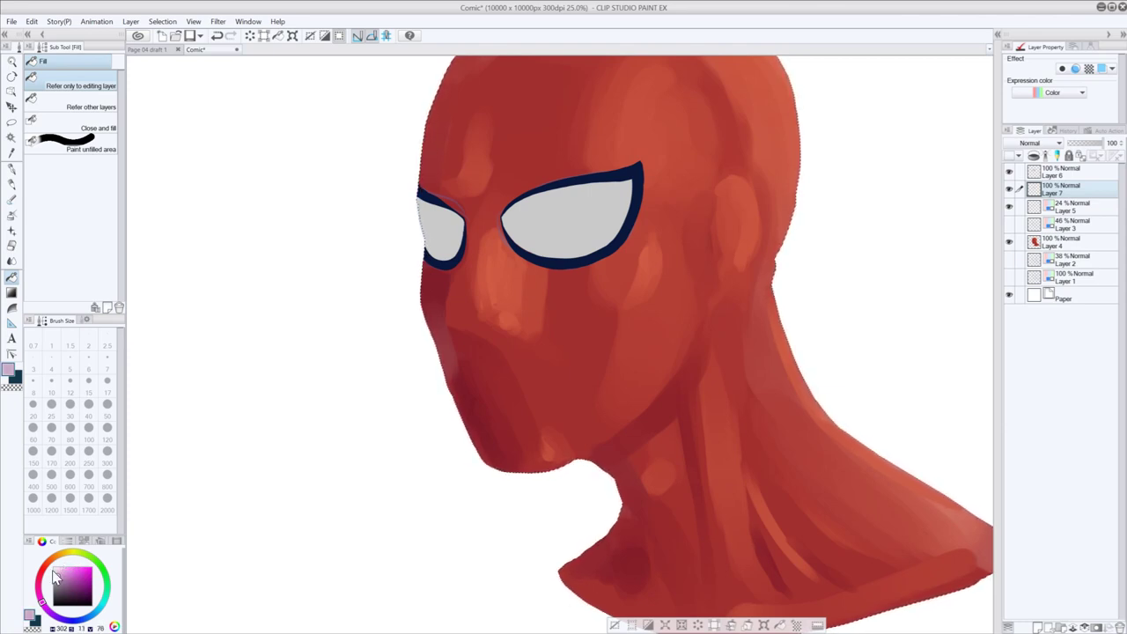
# - Add a new layer above Layer 7 and, with the selection cleared, draw a black G-pen light arrow beneath the orange one
pyautogui.moveTo(762, 176); pyautogui.dragTo(689, 259)
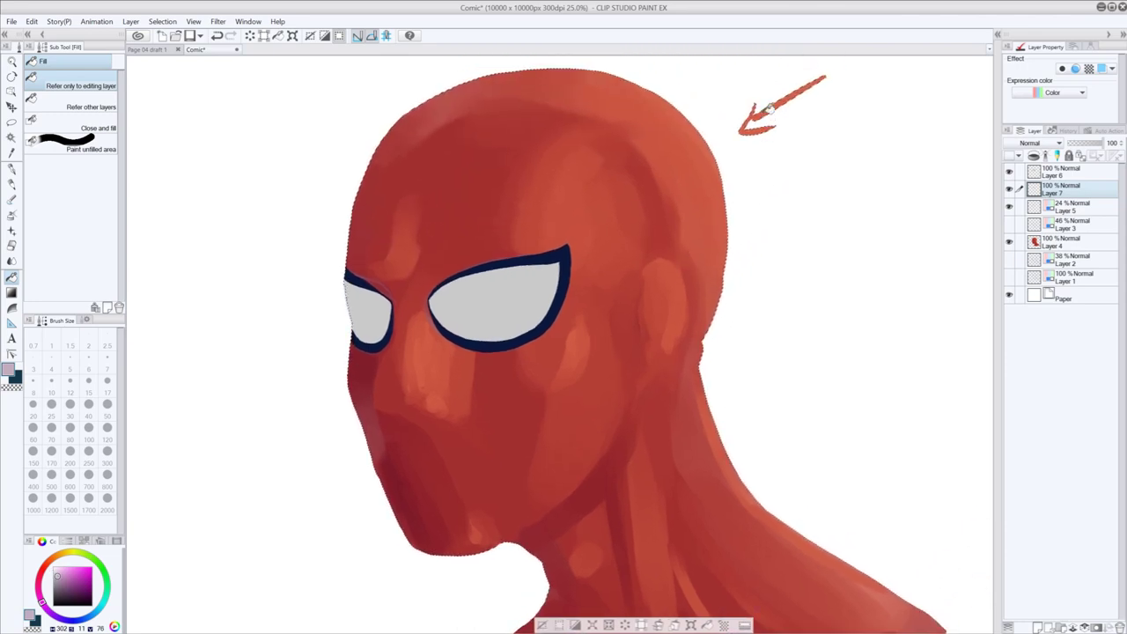
pyautogui.click(12, 169)
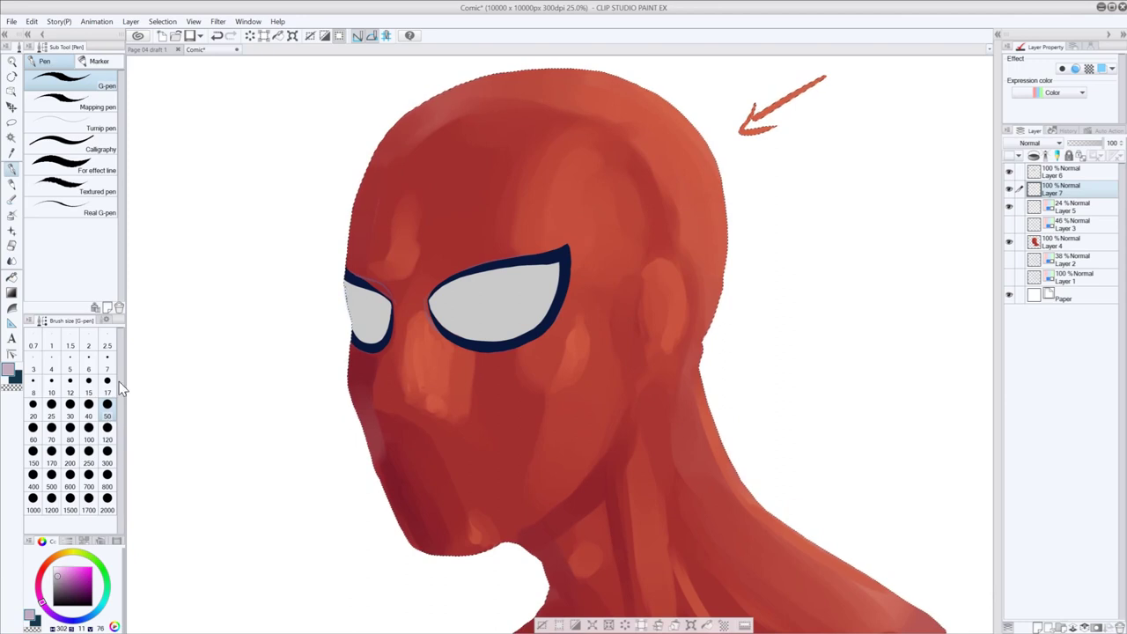
pyautogui.click(1039, 626)
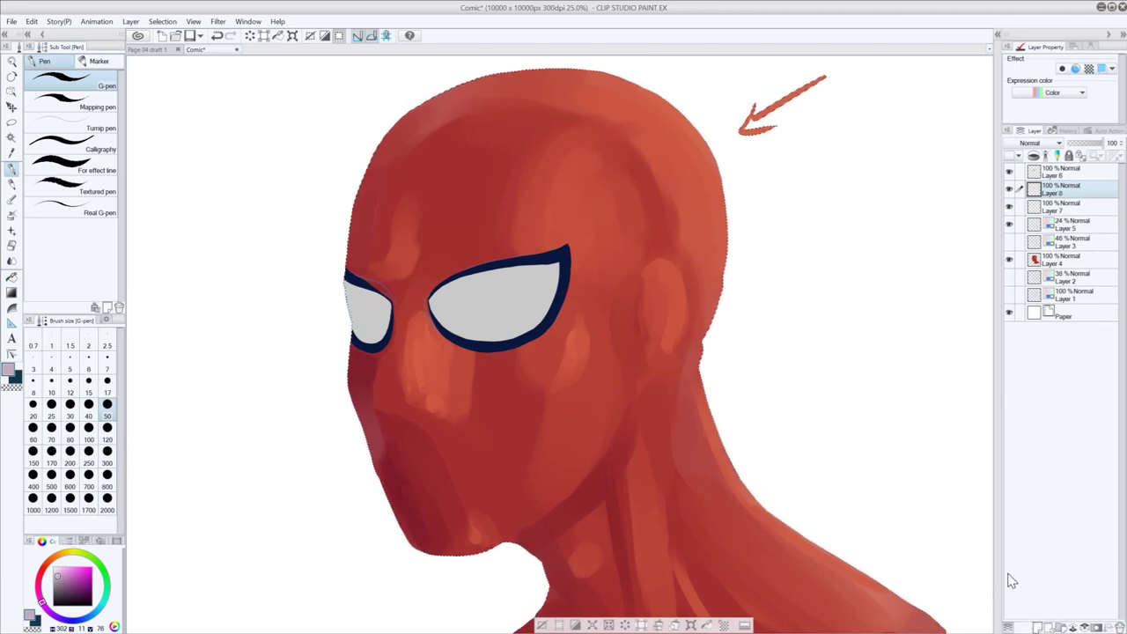
pyautogui.moveTo(81, 583); pyautogui.dragTo(99, 595)
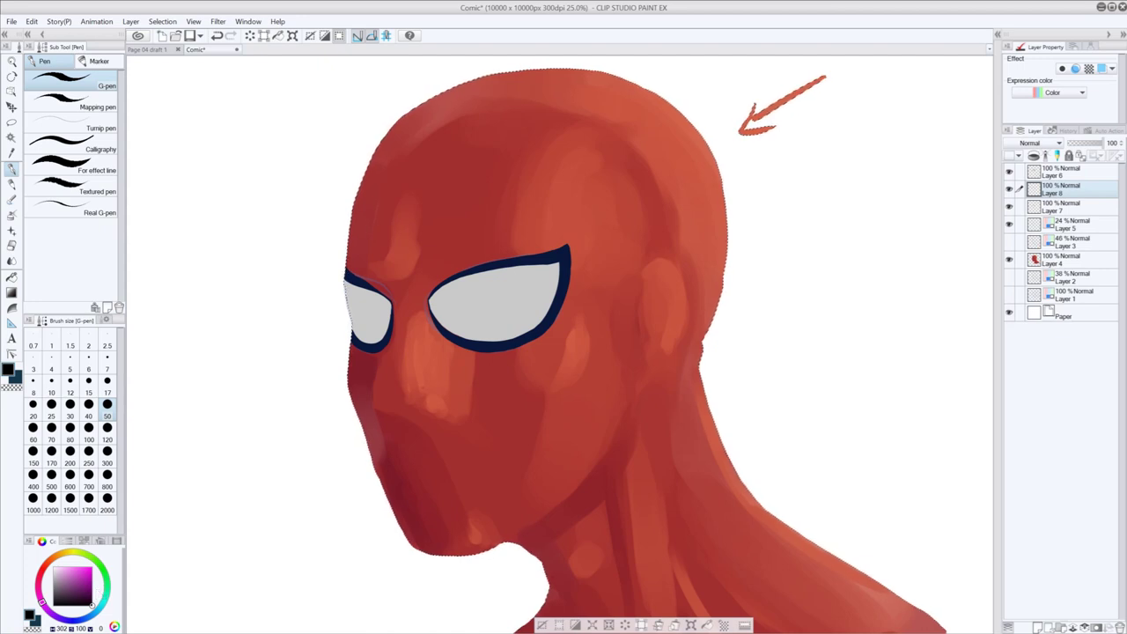
pyautogui.hotkey('ctrl', 'd')
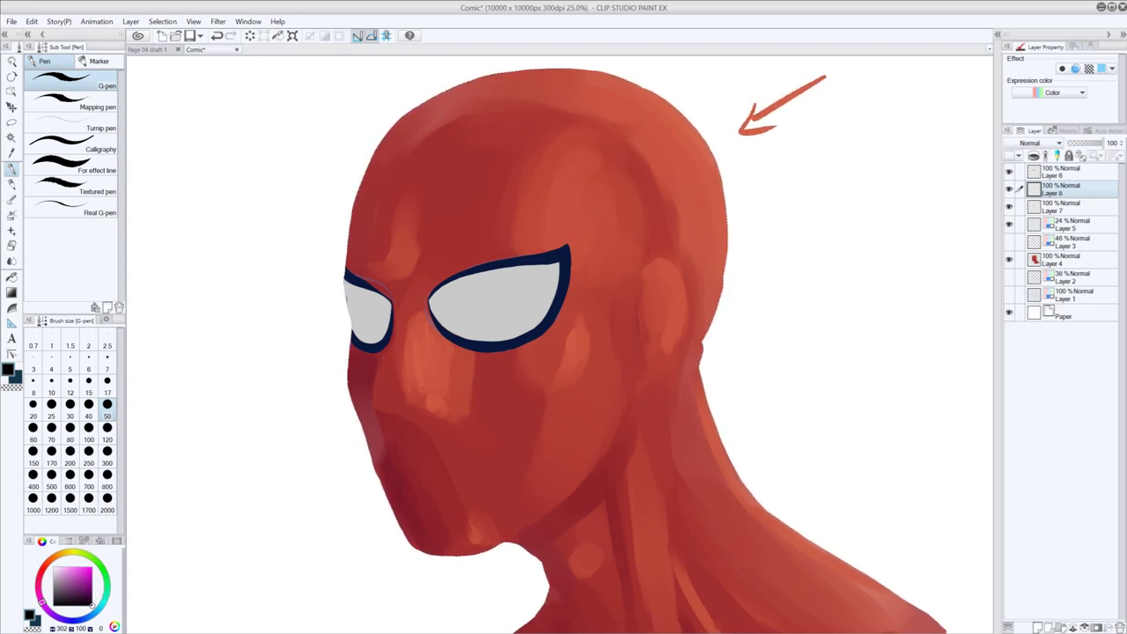
pyautogui.moveTo(861, 102)
pyautogui.mouseDown()
pyautogui.moveTo(764, 175)
pyautogui.moveTo(796, 169)
pyautogui.mouseUp()
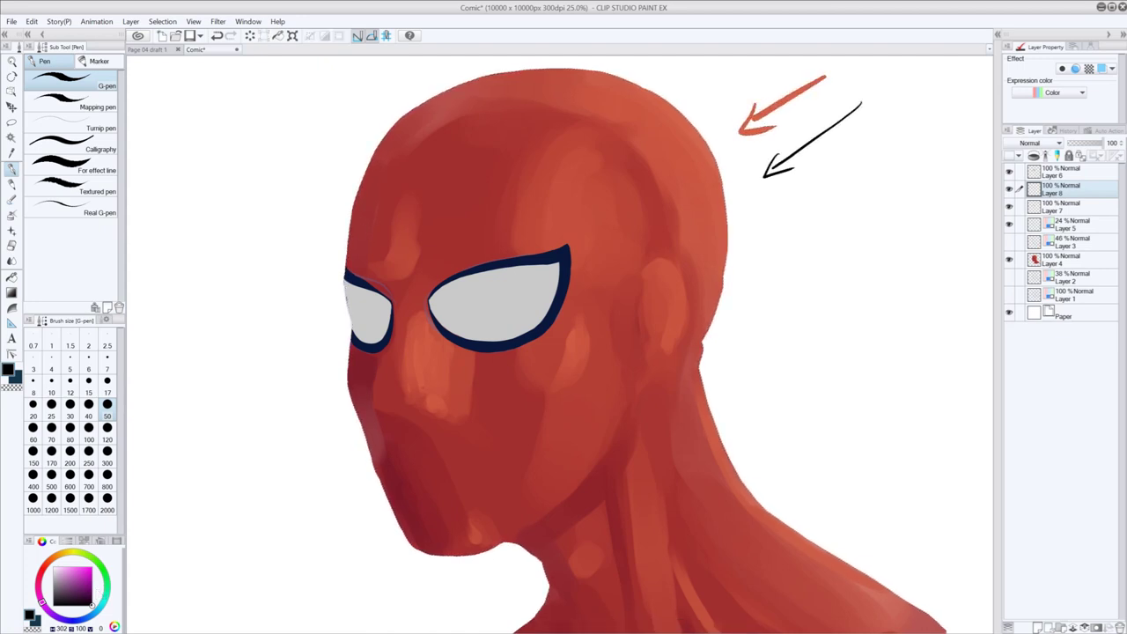
# - Sketch black arrows showing light from below the face and mark where it strikes the corners of both eye lenses
pyautogui.scroll(-5, 783, 164)
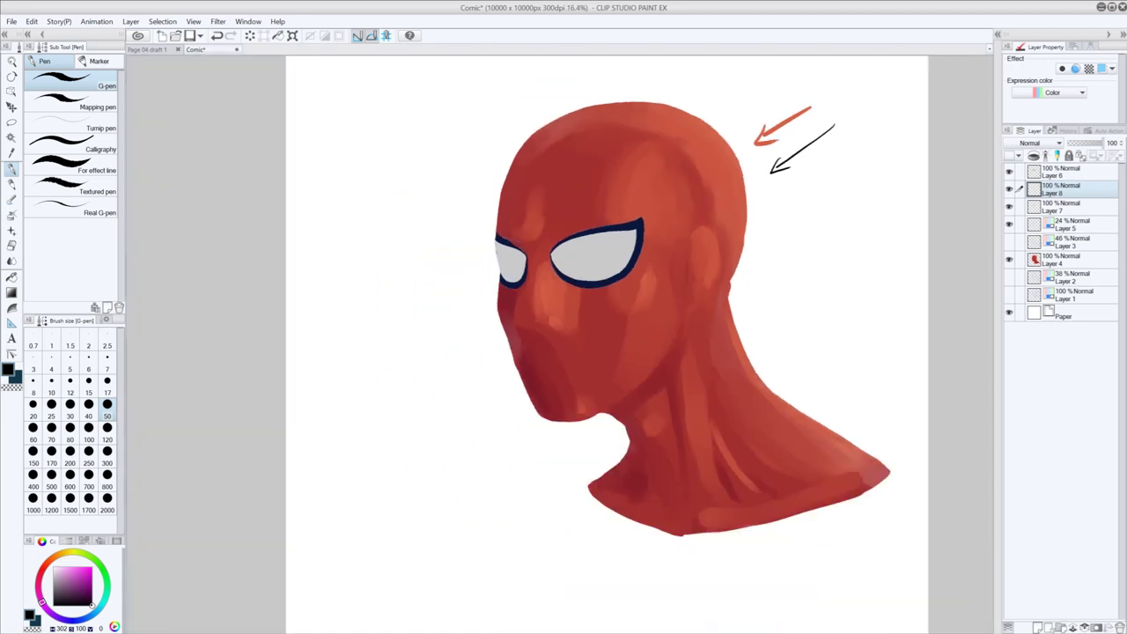
pyautogui.moveTo(757, 216); pyautogui.dragTo(687, 241)
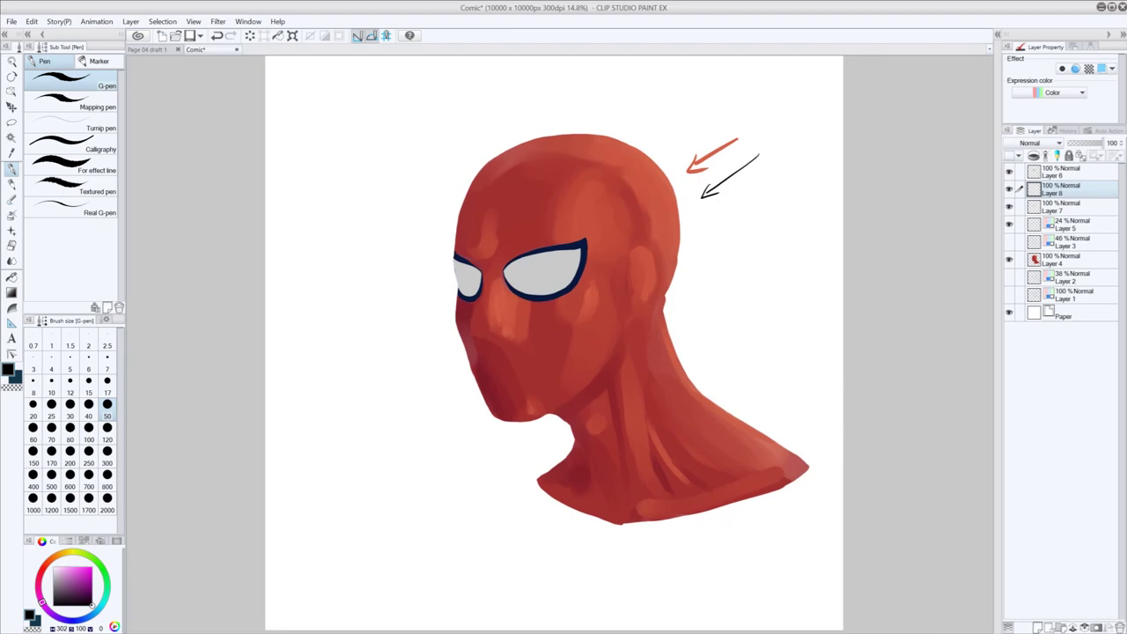
pyautogui.moveTo(693, 259); pyautogui.dragTo(699, 212)
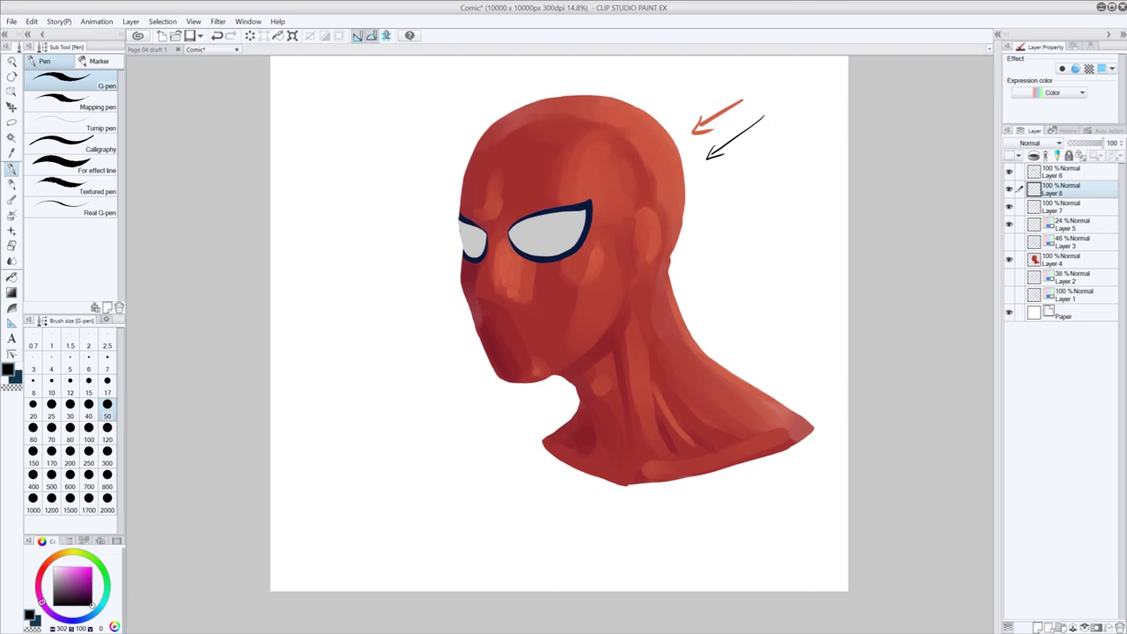
pyautogui.moveTo(735, 154); pyautogui.dragTo(750, 146)
pyautogui.moveTo(378, 438)
pyautogui.mouseDown()
pyautogui.moveTo(442, 387)
pyautogui.moveTo(434, 410)
pyautogui.mouseUp()
pyautogui.moveTo(522, 232); pyautogui.dragTo(516, 238)
pyautogui.moveTo(459, 238)
pyautogui.mouseDown()
pyautogui.moveTo(432, 268)
pyautogui.moveTo(459, 236)
pyautogui.moveTo(508, 248)
pyautogui.mouseUp()
pyautogui.moveTo(586, 211)
pyautogui.mouseDown()
pyautogui.moveTo(570, 223)
pyautogui.moveTo(584, 225)
pyautogui.mouseUp()
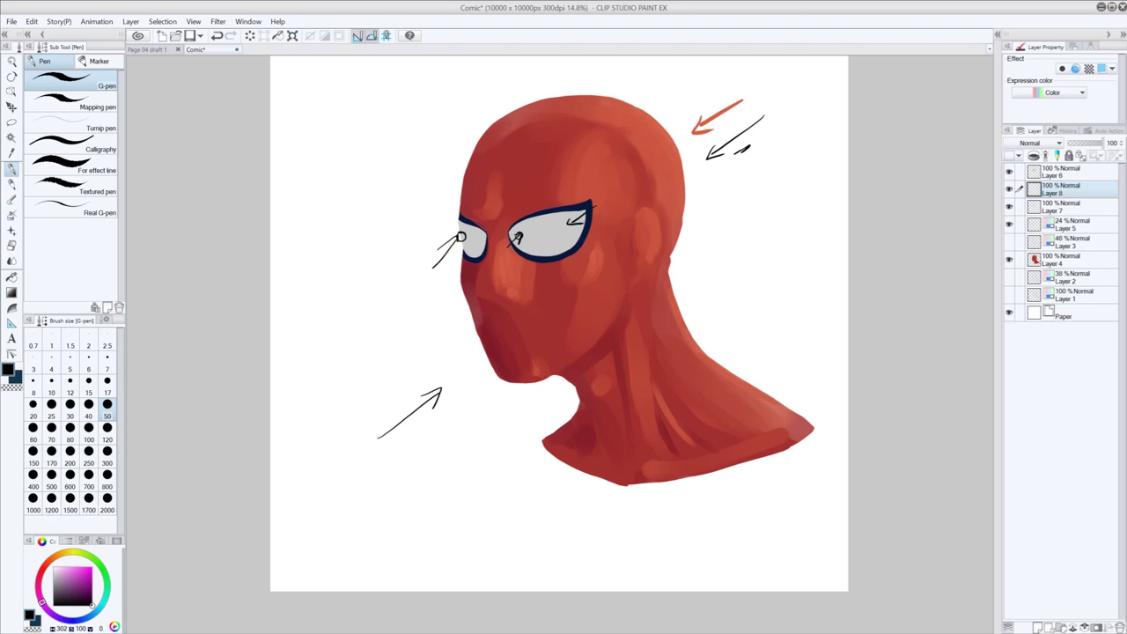
# - Scribble the near lens's outer-corner and lower-edge highlights in black and add more light-direction strokes around the chin
pyautogui.moveTo(579, 213)
pyautogui.mouseDown()
pyautogui.moveTo(572, 226)
pyautogui.moveTo(582, 222)
pyautogui.mouseUp()
pyautogui.moveTo(412, 393)
pyautogui.mouseDown()
pyautogui.moveTo(461, 367)
pyautogui.moveTo(463, 381)
pyautogui.mouseUp()
pyautogui.moveTo(547, 253); pyautogui.dragTo(566, 246)
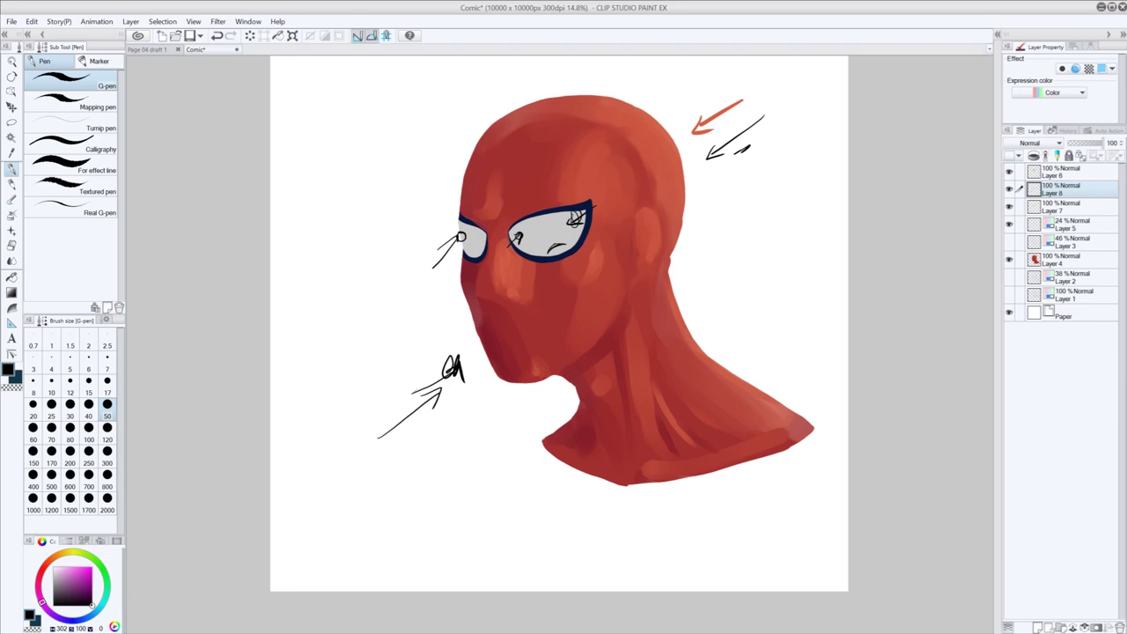
pyautogui.moveTo(518, 414)
pyautogui.mouseDown()
pyautogui.moveTo(516, 395)
pyautogui.moveTo(543, 398)
pyautogui.moveTo(547, 376)
pyautogui.moveTo(604, 368)
pyautogui.mouseUp()
pyautogui.moveTo(540, 385); pyautogui.dragTo(609, 364)
# - Hide the Layer 8 annotations and make Layer 7 with the eye lenses active
pyautogui.click(1009, 205)
pyautogui.click(1058, 208)
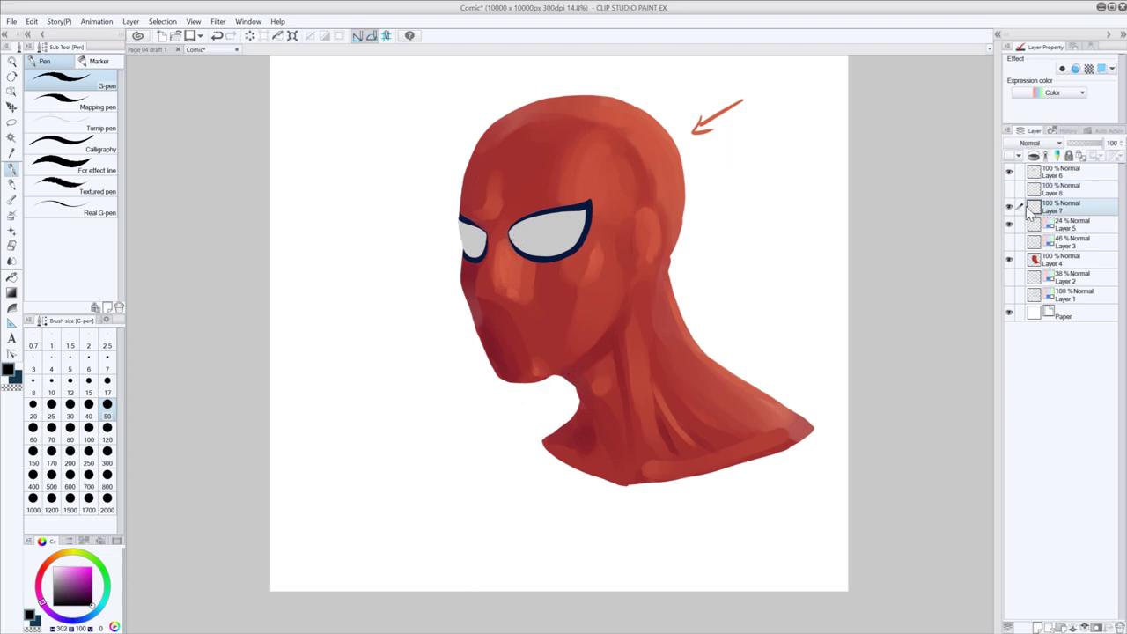
pyautogui.click(1009, 209)
pyautogui.click(1009, 221)
# - Fill both eye lenses with a pale mauve of hue 302, saturation 15 and brightness 86
pyautogui.moveTo(79, 577)
pyautogui.mouseDown()
pyautogui.moveTo(74, 584)
pyautogui.moveTo(61, 570)
pyautogui.mouseUp()
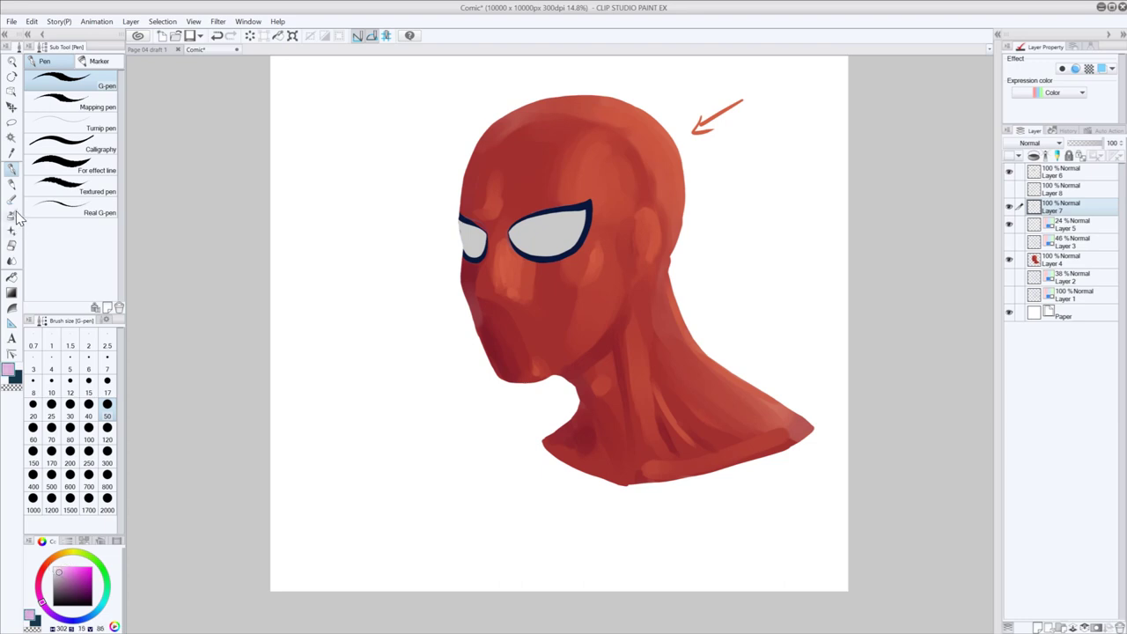
pyautogui.click(12, 277)
pyautogui.click(548, 226)
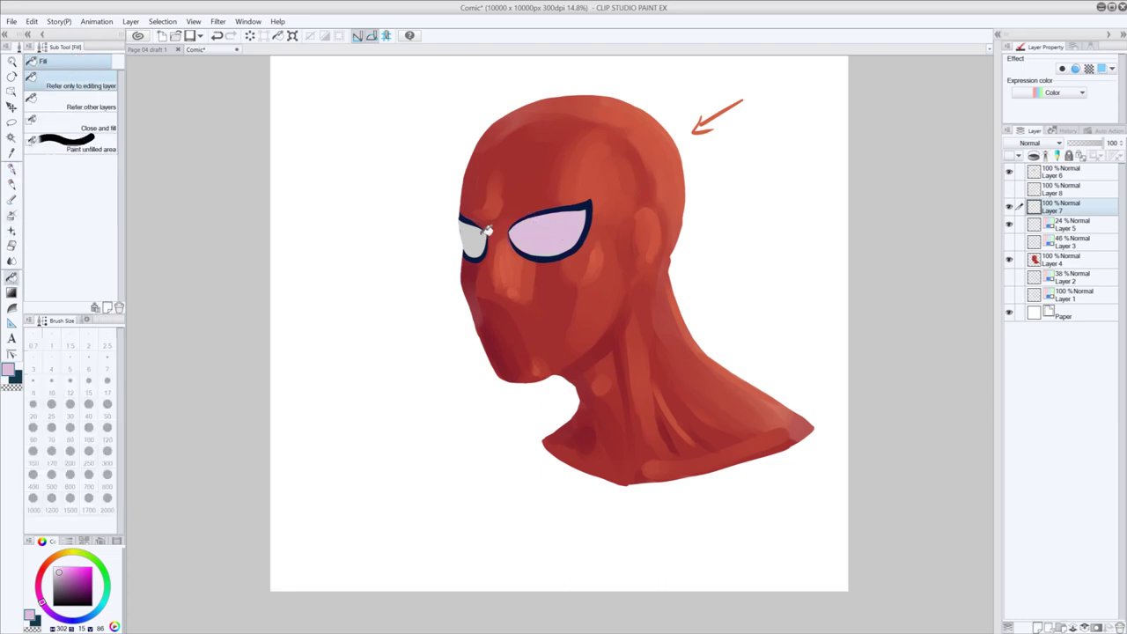
pyautogui.click(490, 235)
# - Refill both eye lenses with a lighter mauve of saturation 8 and brightness 89
pyautogui.click(57, 571)
pyautogui.click(56, 568)
pyautogui.click(540, 227)
pyautogui.click(481, 236)
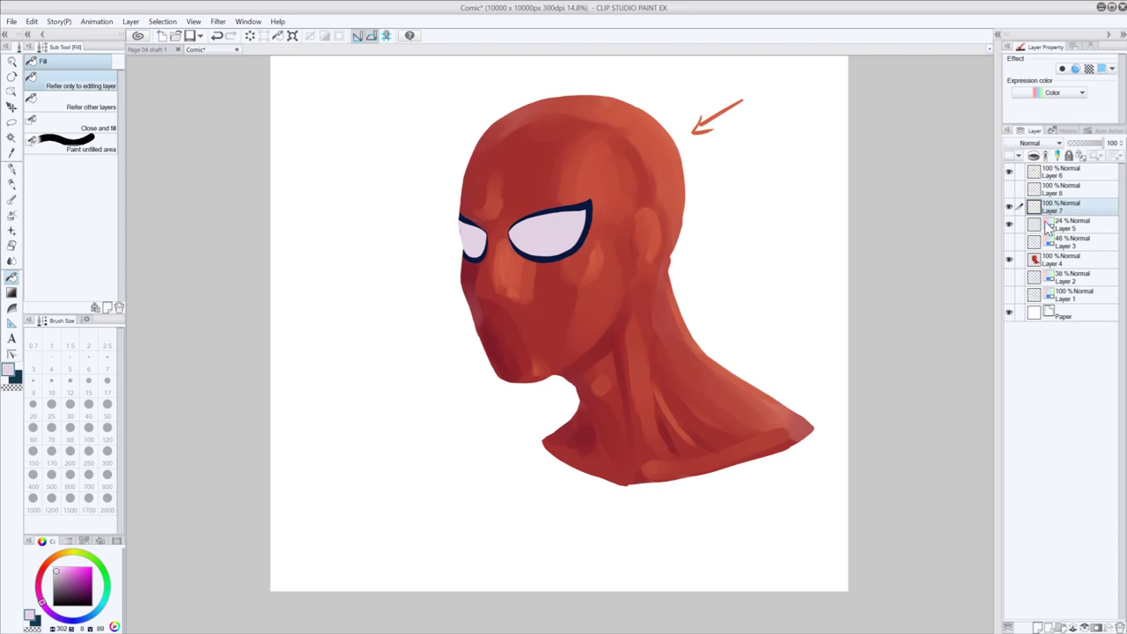
# - Add Layer 9 above Layer 7 and choose a pale cream with hue 39, saturation 10 and brightness 100
pyautogui.click(1037, 626)
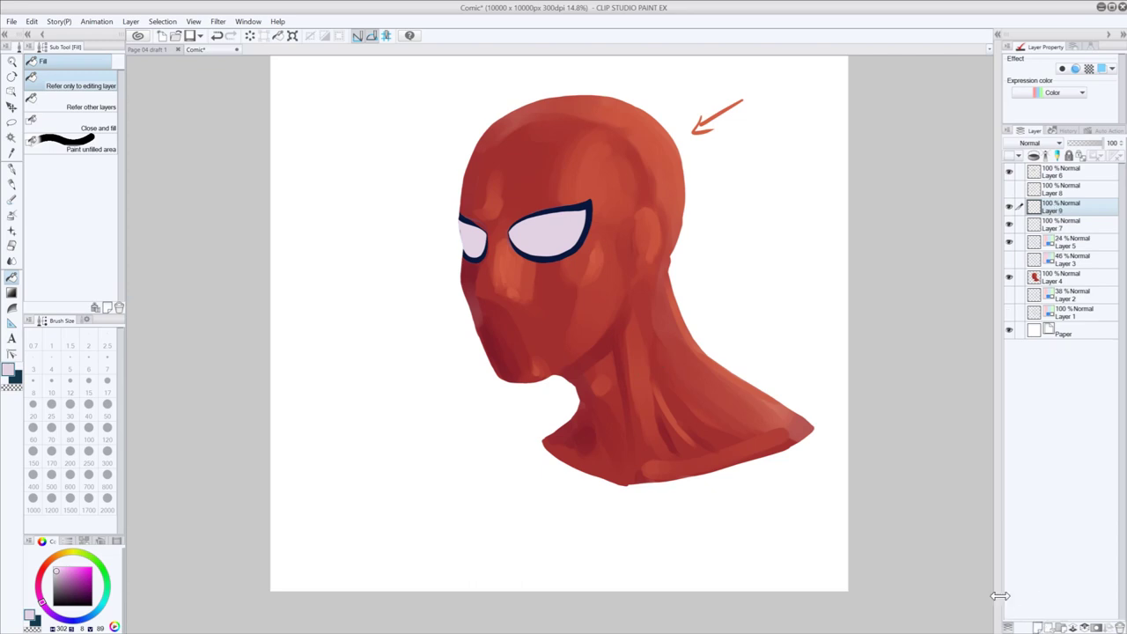
pyautogui.click(59, 555)
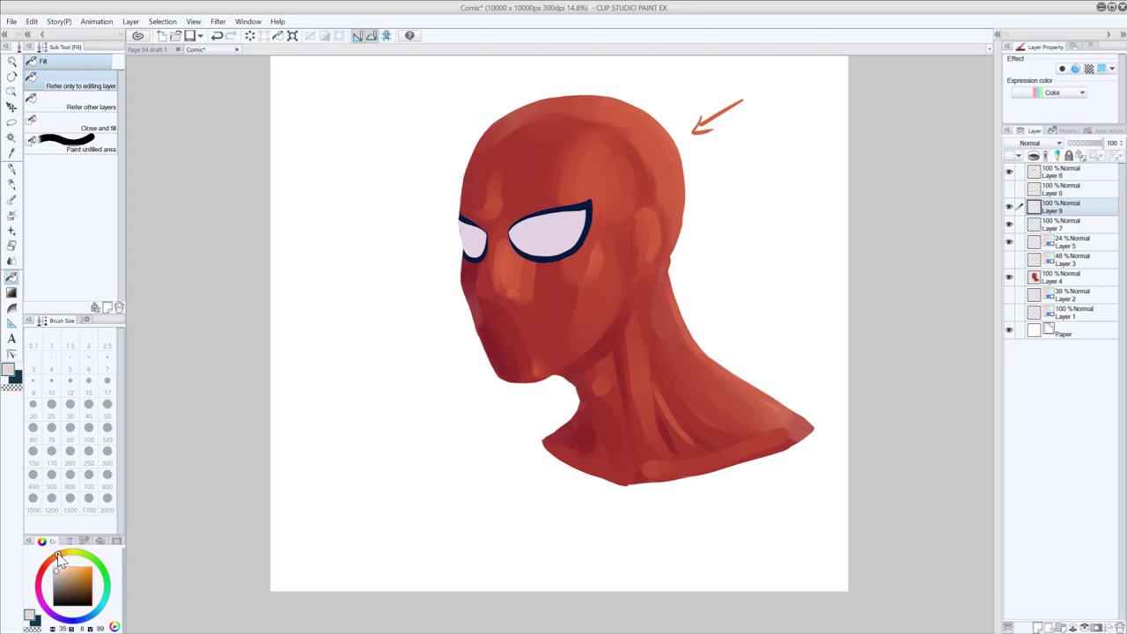
pyautogui.moveTo(58, 571); pyautogui.dragTo(53, 565)
pyautogui.click(13, 168)
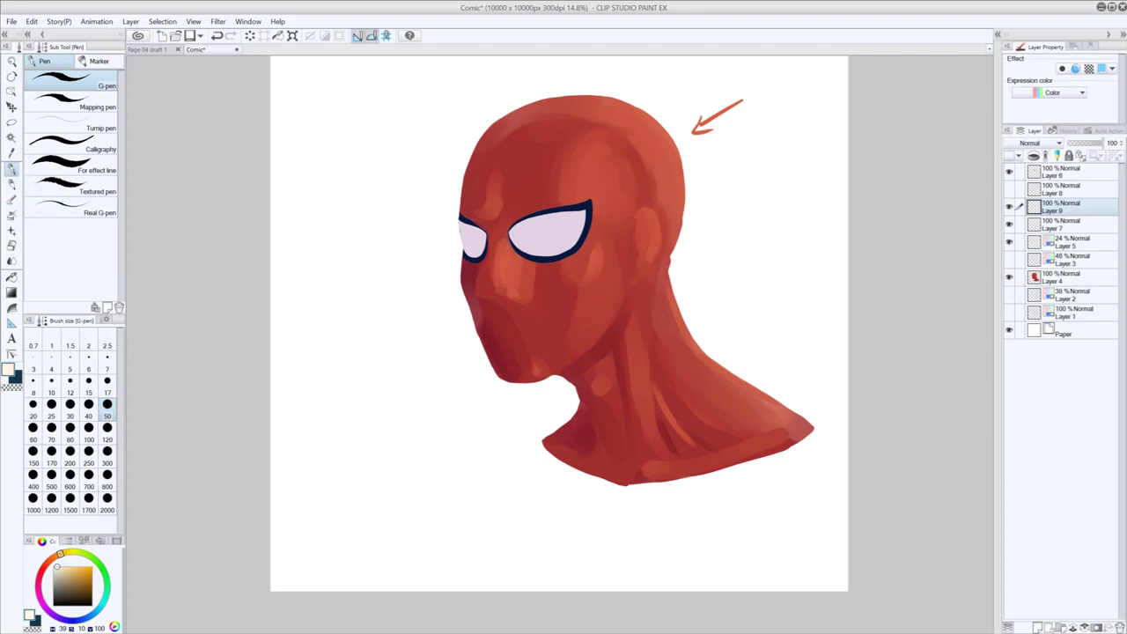
# - Select the lens shapes from Layer 7 and brush cream light onto the near lens's outer corner with Opaque watercolor at size 250
pyautogui.click(13, 199)
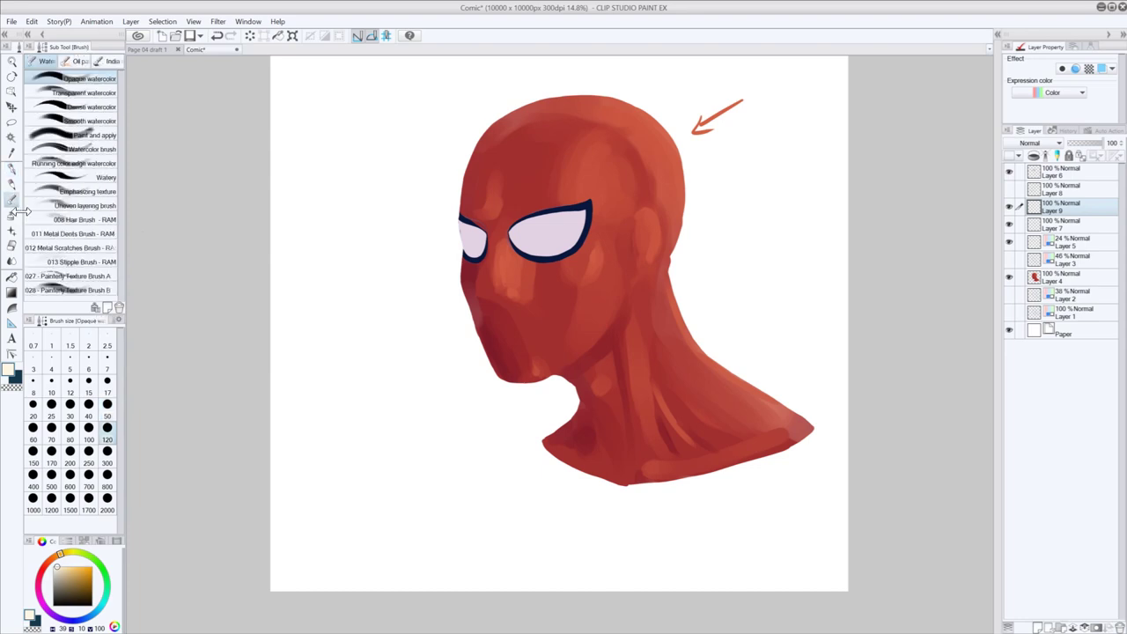
pyautogui.keyDown('ctrl'); pyautogui.click(1035, 209); pyautogui.keyUp('ctrl')
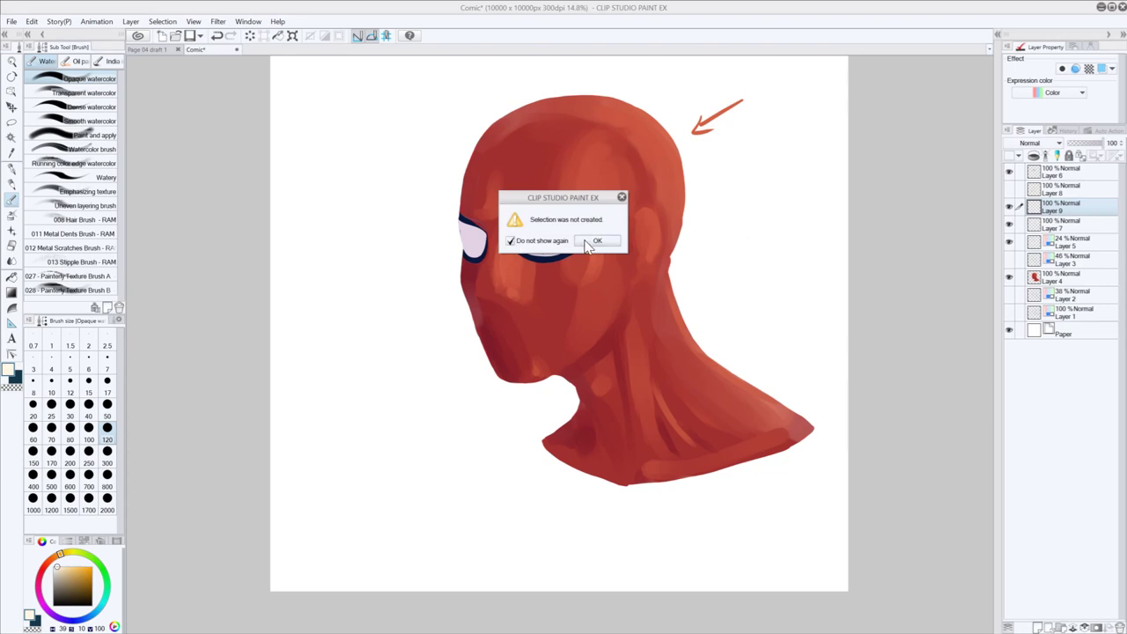
pyautogui.click(590, 242)
pyautogui.keyDown('ctrl'); pyautogui.click(1035, 225); pyautogui.keyUp('ctrl')
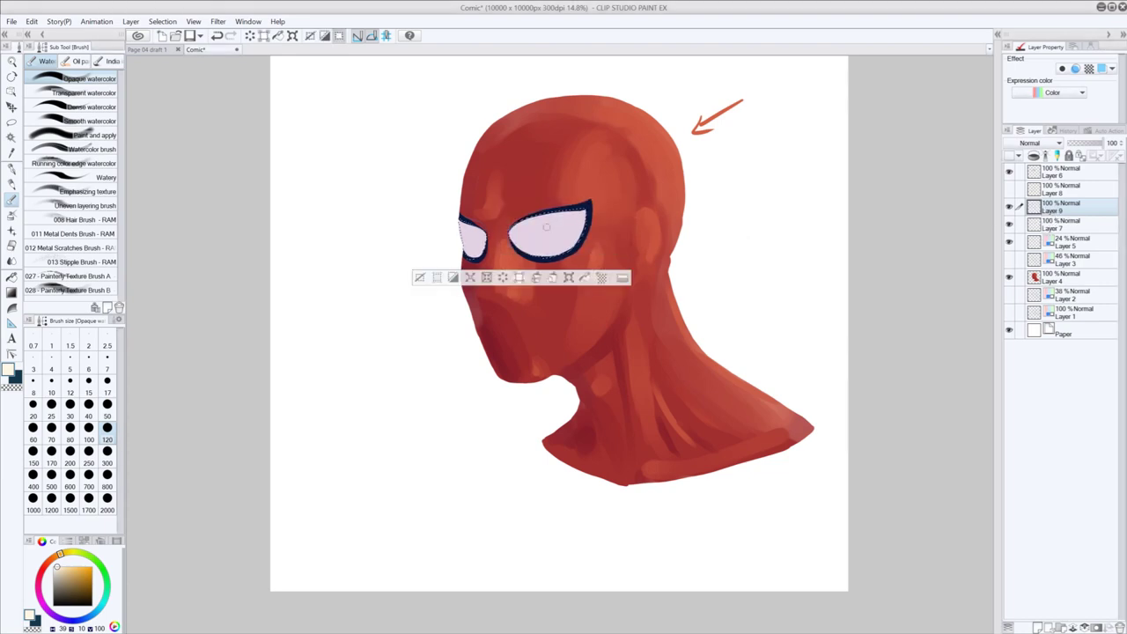
pyautogui.click(109, 449)
pyautogui.click(88, 450)
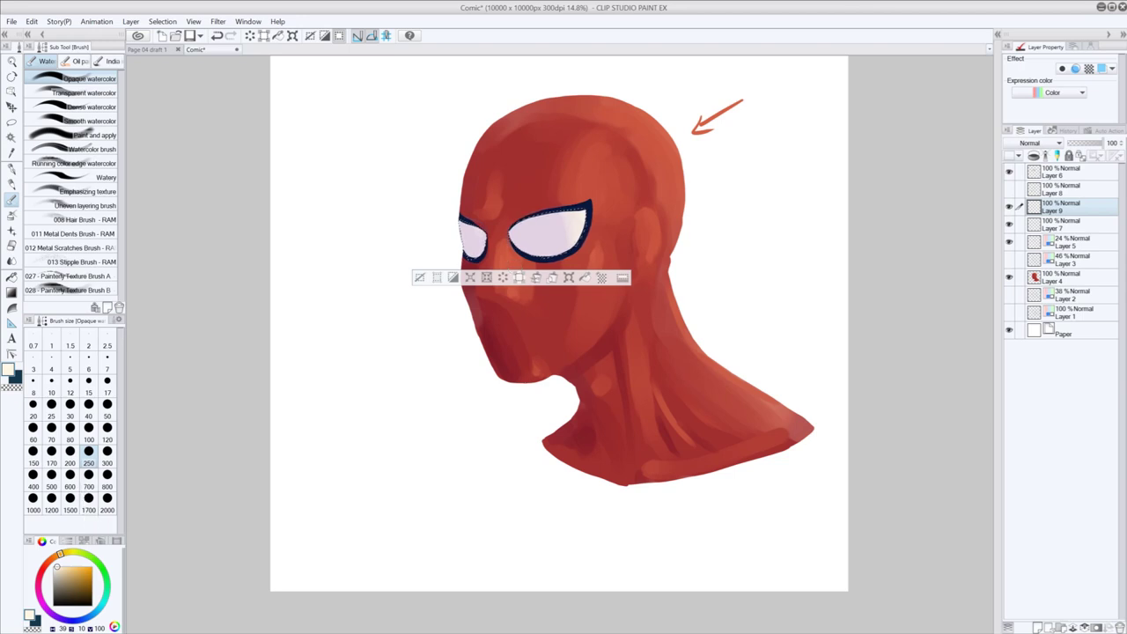
# - Shade the lower lens areas with mauve of hue 310, saturation 13, brightness 89, and switch the colour to a pale blue of hue 234
pyautogui.click(41, 599)
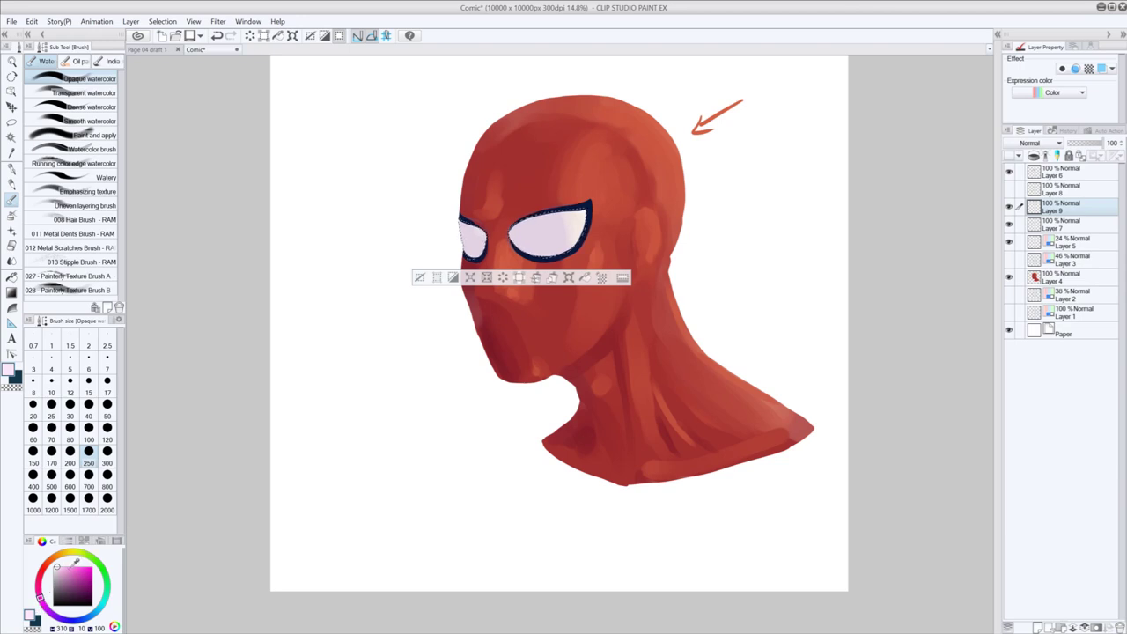
pyautogui.moveTo(67, 568); pyautogui.dragTo(63, 570)
pyautogui.click(58, 572)
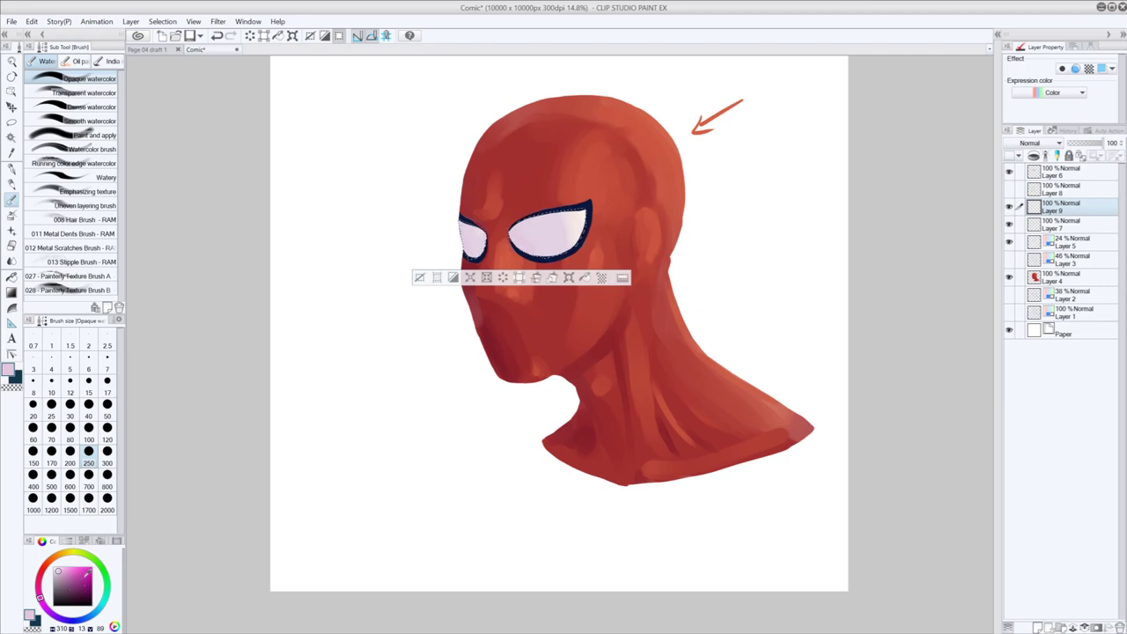
pyautogui.click(77, 619)
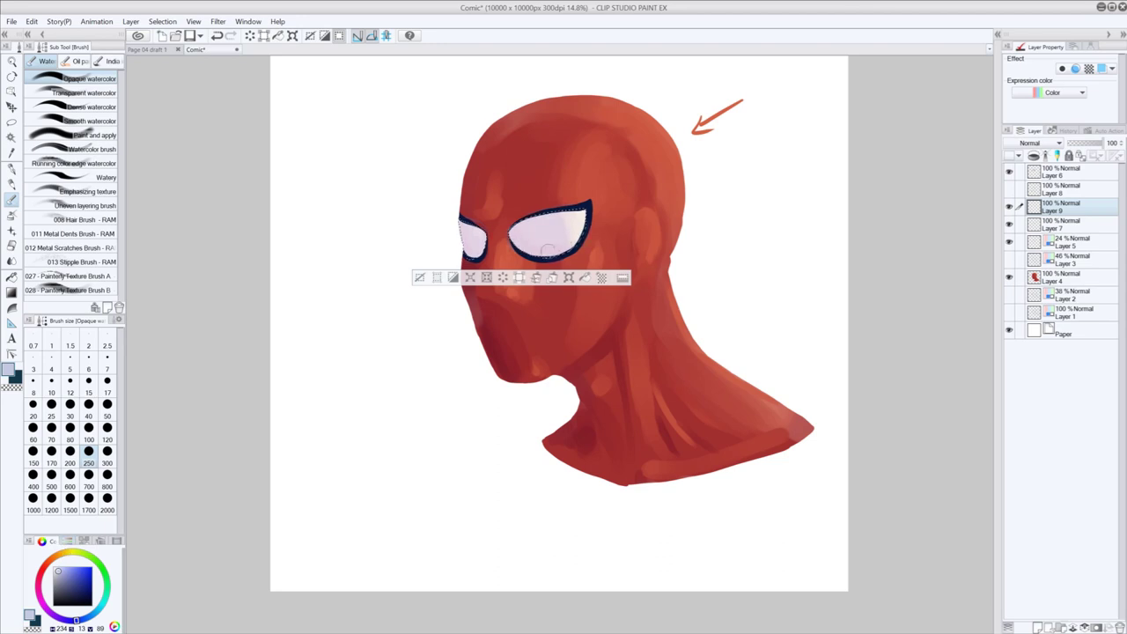
pyautogui.hotkey('ctrl', 's')
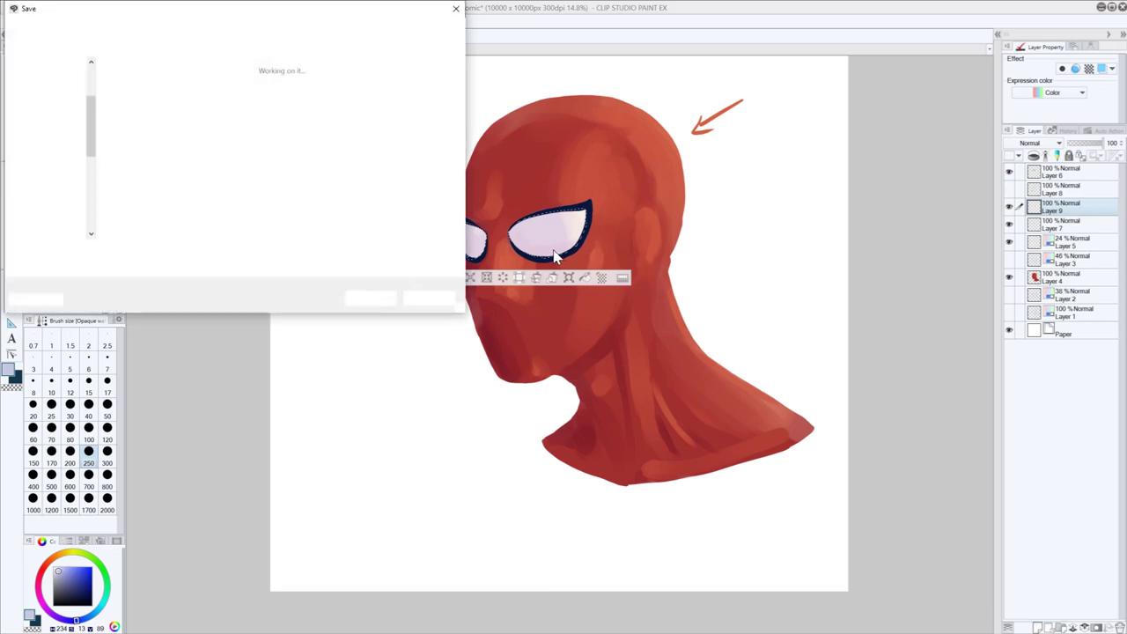
pyautogui.click(456, 9)
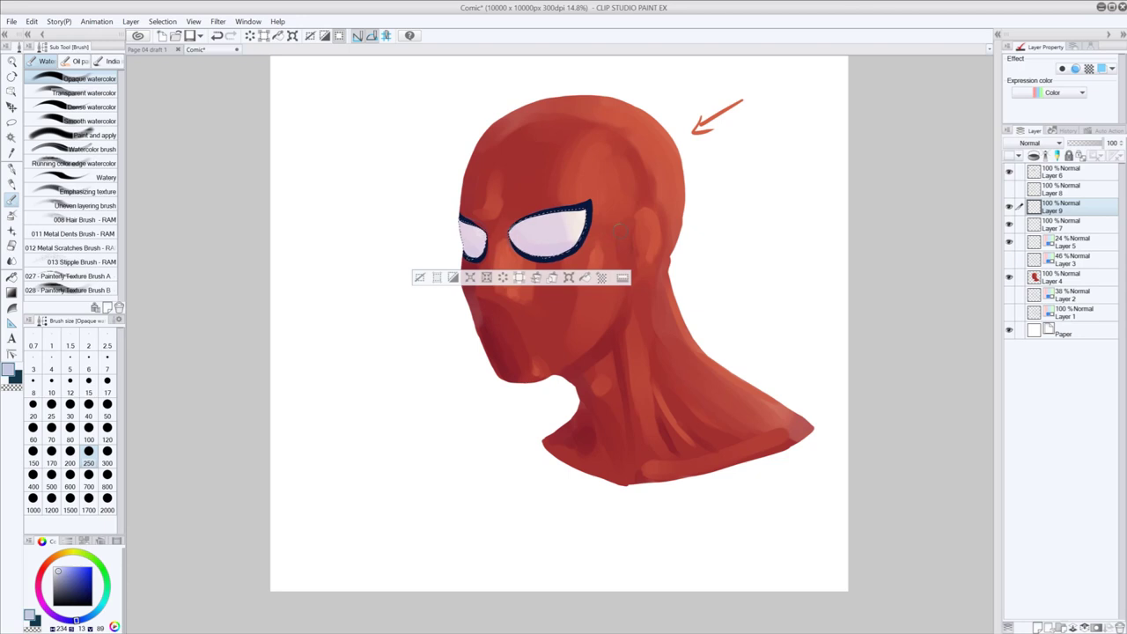
# - Draw a pure white highlight streak along the near lens's outer side with the G-pen at size 50
pyautogui.moveTo(61, 563); pyautogui.dragTo(49, 572)
pyautogui.click(11, 171)
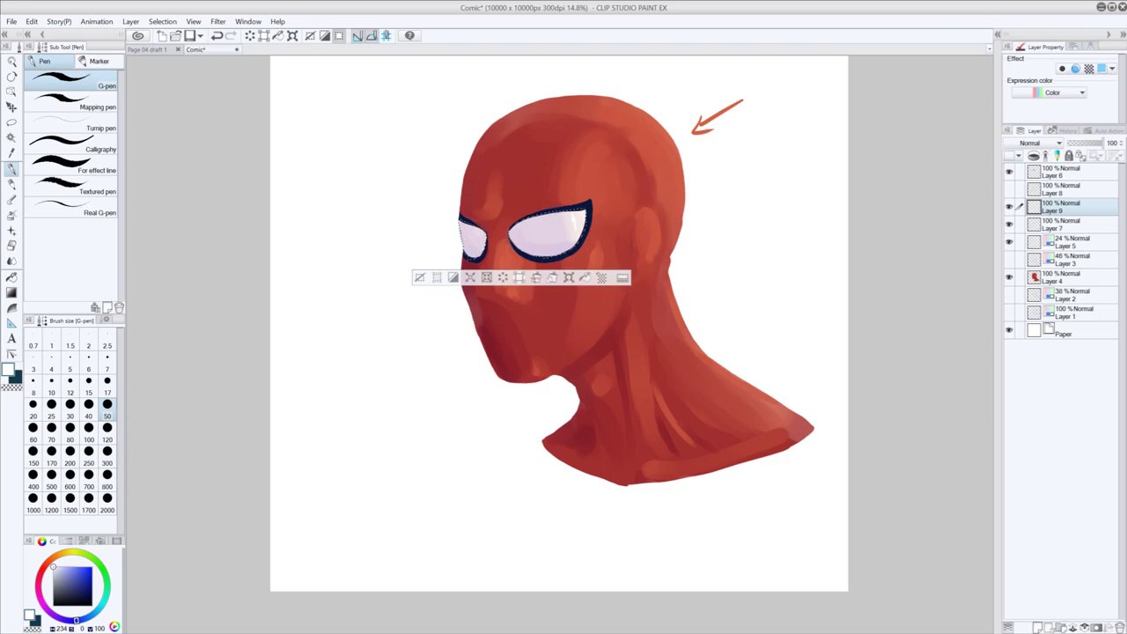
pyautogui.hotkey('ctrl', 'z')
pyautogui.scroll(5, 581, 216)
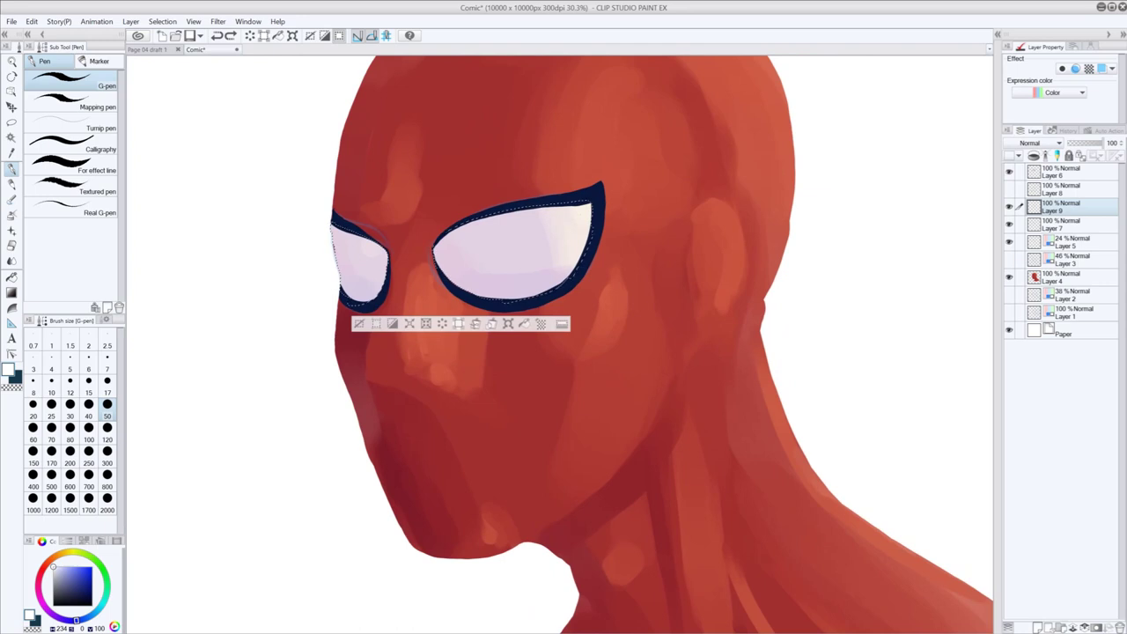
pyautogui.hotkey('ctrl', 'y')
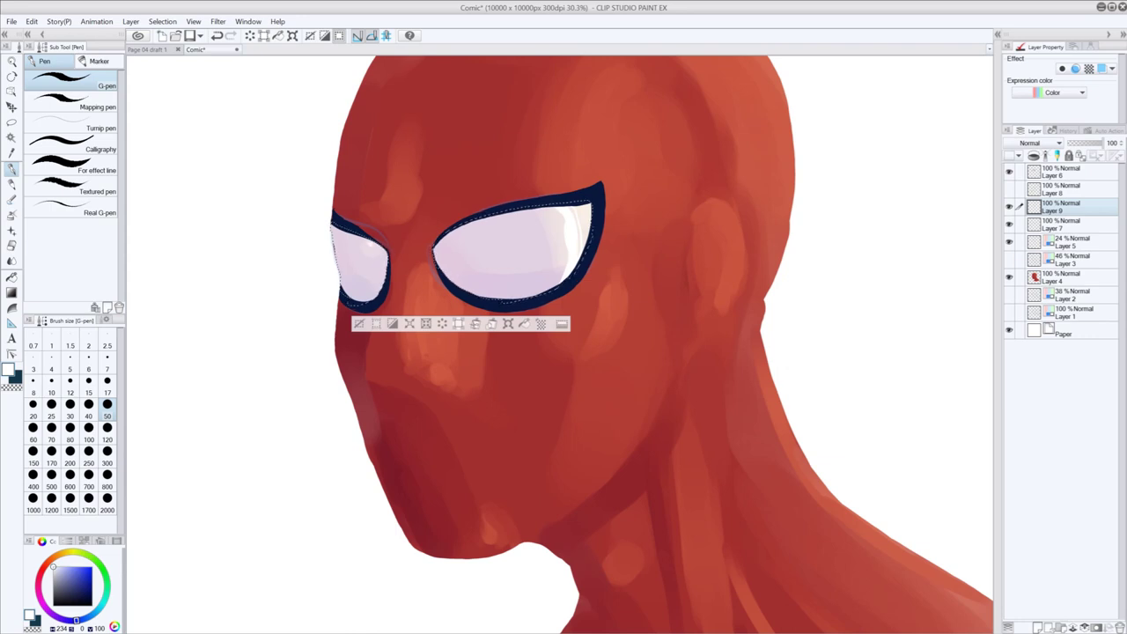
pyautogui.hotkey('ctrl', 'z')
# - Add a small white highlight near the far lens's upper inner corner, comparing the lens with and without it
pyautogui.moveTo(376, 246); pyautogui.dragTo(382, 253)
pyautogui.hotkey('ctrl', 'z')
pyautogui.hotkey('ctrl', 'y')
pyautogui.hotkey('ctrl', 'z')
pyautogui.hotkey('ctrl', 'y')
pyautogui.hotkey('ctrl', 'z')
# - Draw a thin white highlight streak down the far lens's outer edge, redoing the stroke once
pyautogui.moveTo(339, 229); pyautogui.dragTo(344, 282)
pyautogui.hotkey('ctrl', 'z')
pyautogui.moveTo(339, 228); pyautogui.dragTo(344, 289)
pyautogui.hotkey('ctrl', 'y')
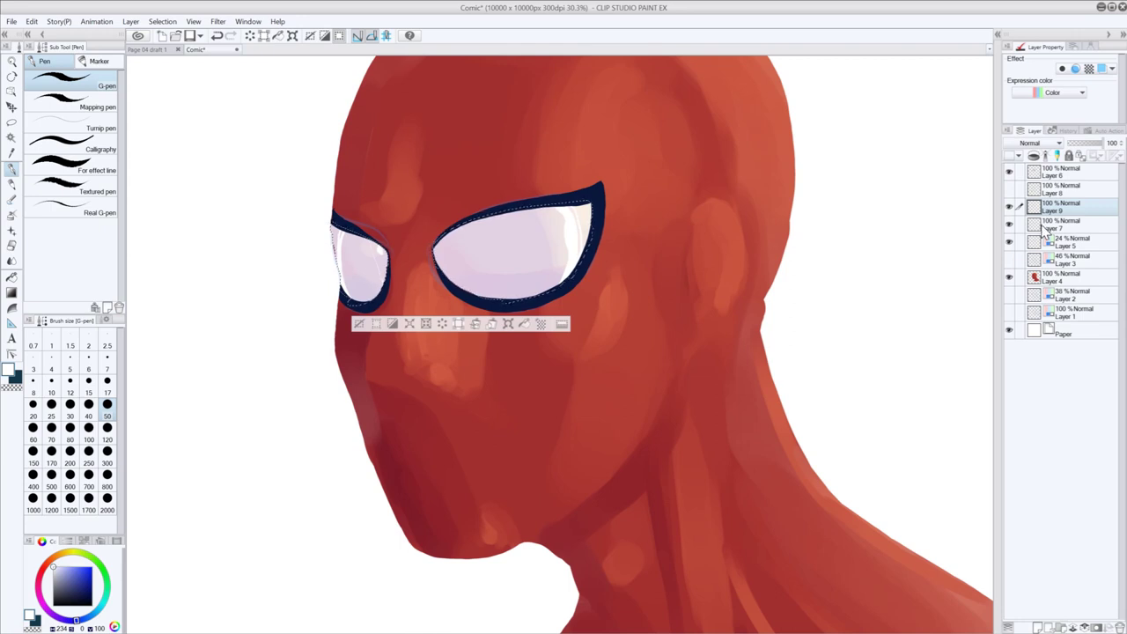
# - Make Layer 6 with the navy eye rims active and clear the lens selection
pyautogui.click(1008, 172)
pyautogui.click(1009, 173)
pyautogui.click(1056, 174)
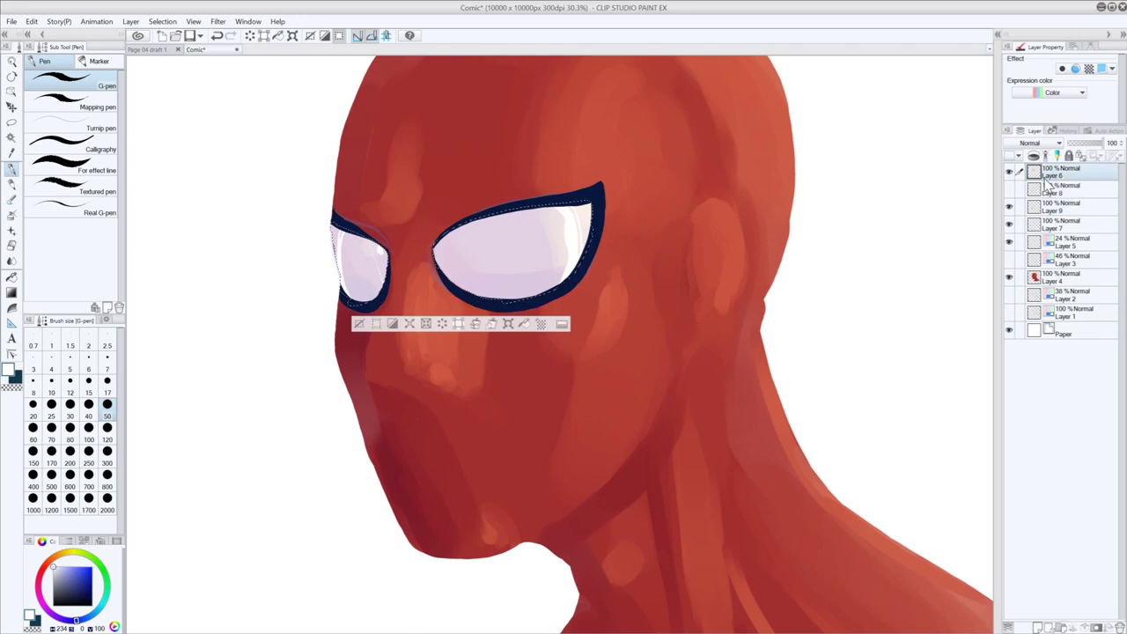
pyautogui.hotkey('ctrl', 'd')
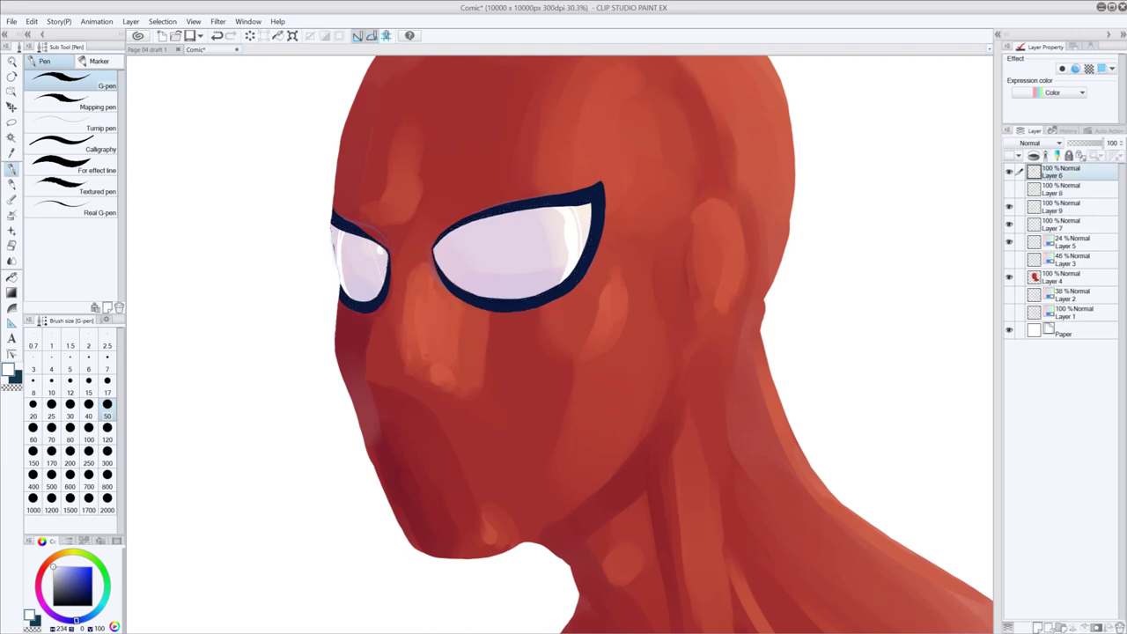
# - Close the navy rim down the far lens's outer edge with the G-pen at size 50, using the colour sampled from the rim
pyautogui.keyDown('alt'); pyautogui.click(350, 222); pyautogui.keyUp('alt')
pyautogui.keyDown('alt'); pyautogui.click(350, 224); pyautogui.keyUp('alt')
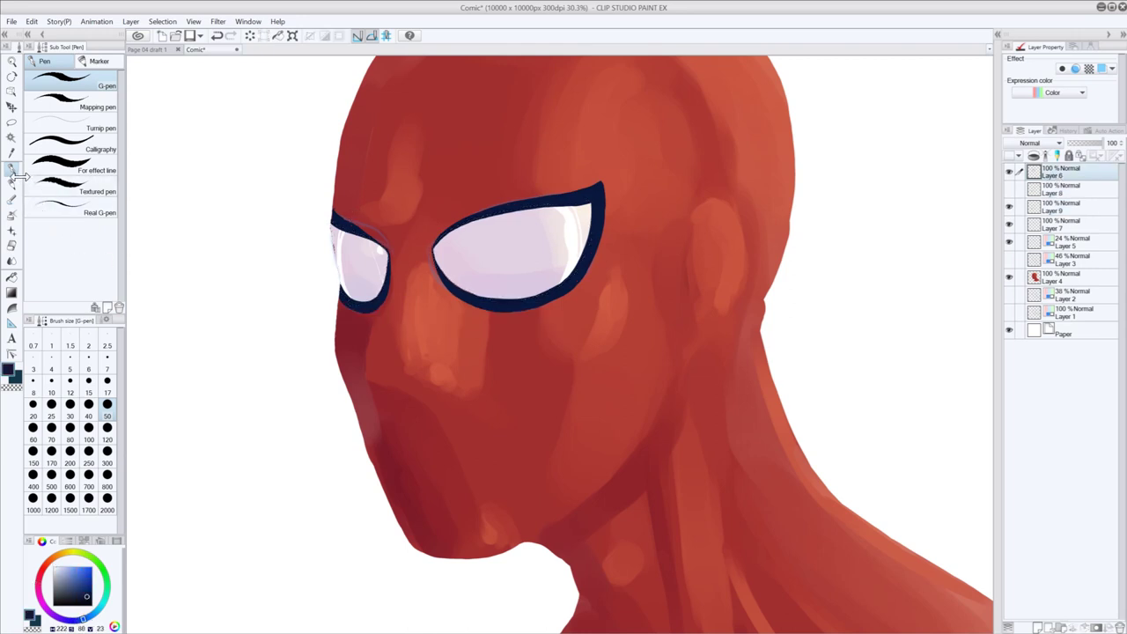
pyautogui.moveTo(338, 232); pyautogui.dragTo(342, 286)
pyautogui.hotkey('ctrl', 'z')
pyautogui.hotkey('ctrl', 'y')
pyautogui.moveTo(338, 264); pyautogui.dragTo(342, 289)
pyautogui.hotkey('ctrl', 'z')
pyautogui.hotkey('ctrl', 'z')
pyautogui.moveTo(337, 230); pyautogui.dragTo(340, 286)
pyautogui.hotkey('ctrl', 'z')
pyautogui.moveTo(338, 230); pyautogui.dragTo(342, 291)
pyautogui.hotkey('ctrl', 'z')
pyautogui.moveTo(341, 230); pyautogui.dragTo(341, 287)
pyautogui.hotkey('ctrl', 'z')
pyautogui.moveTo(340, 231); pyautogui.dragTo(342, 291)
pyautogui.hotkey('ctrl', 'z')
pyautogui.hotkey('ctrl', 'z')
pyautogui.moveTo(347, 236); pyautogui.dragTo(339, 289)
pyautogui.hotkey('ctrl', 'z')
pyautogui.hotkey('ctrl', 'z')
pyautogui.moveTo(342, 234)
pyautogui.mouseDown()
pyautogui.moveTo(354, 245)
pyautogui.moveTo(340, 289)
pyautogui.mouseUp()
pyautogui.moveTo(337, 230); pyautogui.dragTo(336, 249)
pyautogui.hotkey('ctrl', 'z')
# - Compare the head with Layer 6 and Layer 7 shown and hidden, and hide Layer 5
pyautogui.scroll(-7, 590, 355)
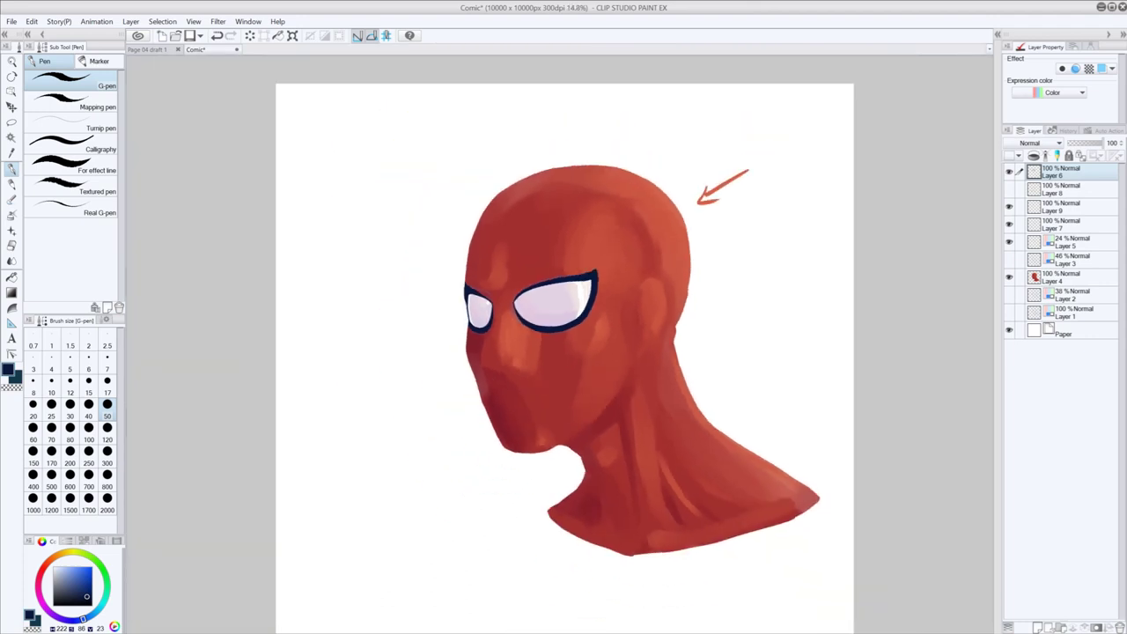
pyautogui.scroll(1, 640, 221)
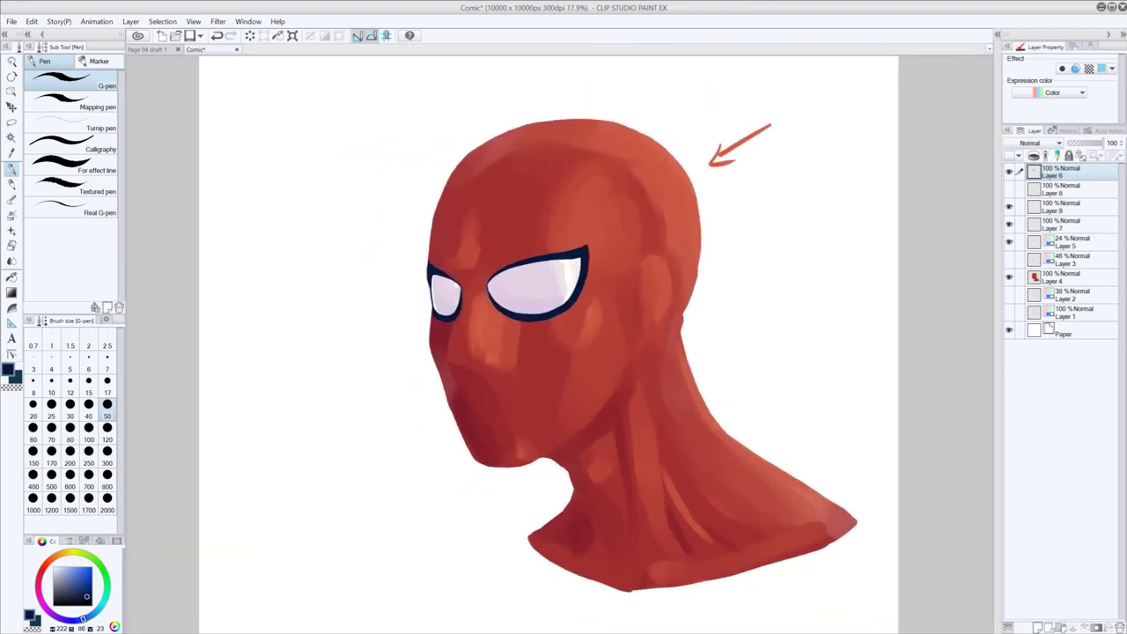
pyautogui.moveTo(619, 428); pyautogui.dragTo(609, 398)
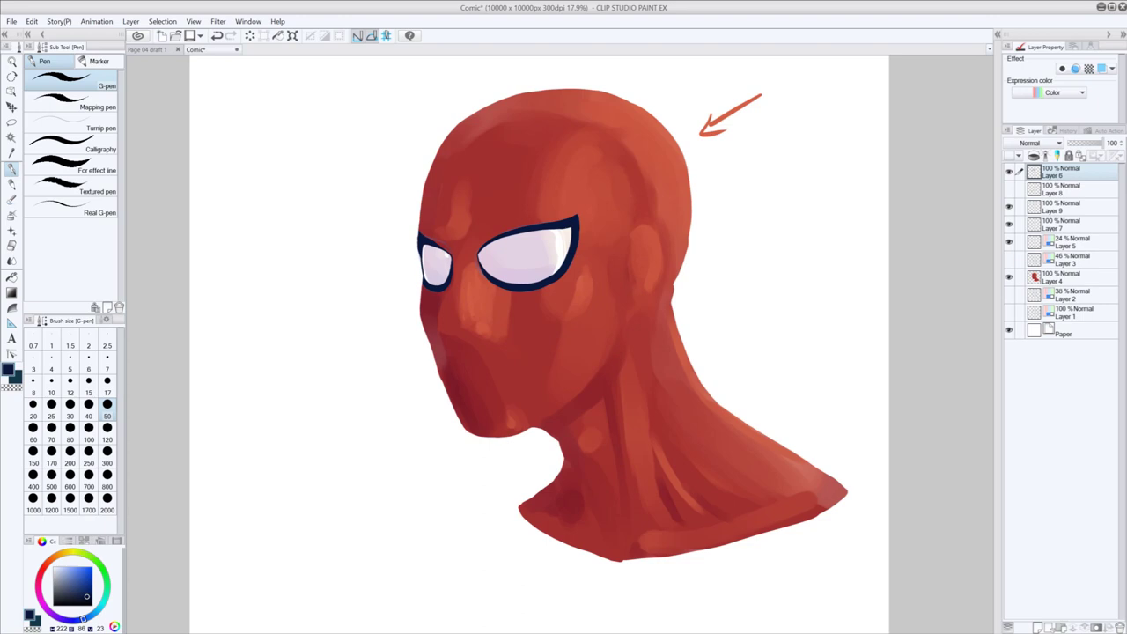
pyautogui.click(1009, 172)
pyautogui.click(1009, 172)
pyautogui.click(1008, 224)
pyautogui.click(1009, 225)
pyautogui.click(1008, 239)
pyautogui.click(1009, 241)
pyautogui.click(1009, 242)
pyautogui.scroll(3, 746, 219)
pyautogui.moveTo(459, 338); pyautogui.dragTo(543, 270)
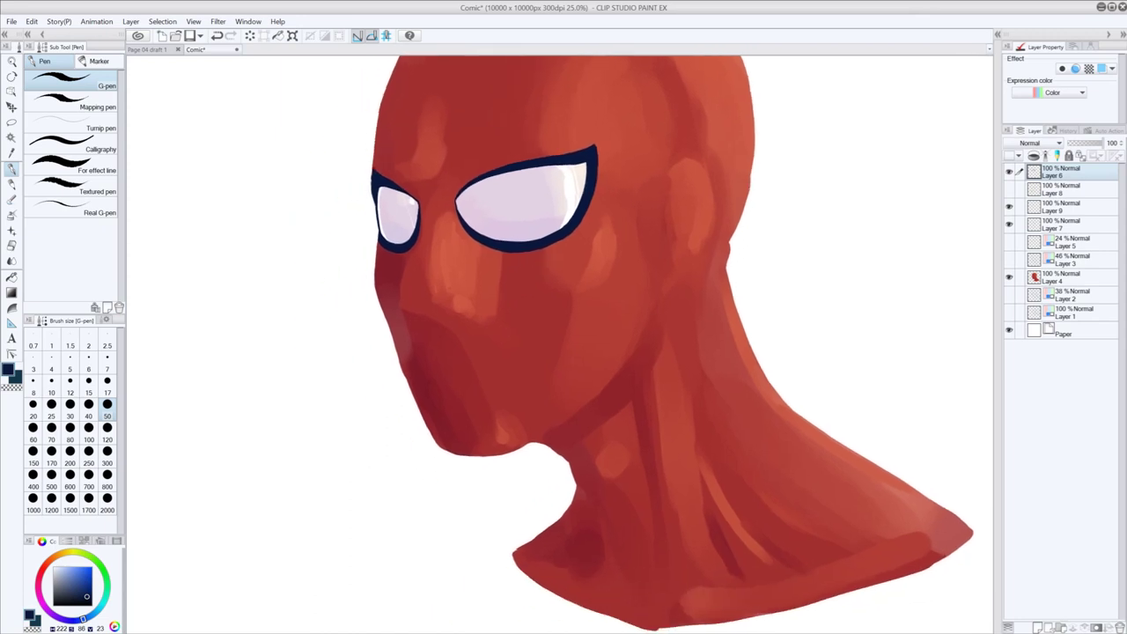
# - Select the Layer 6 rims and try a pale blue (222, 26, 99) Opaque watercolor highlight at size 250 on the near lens's lower rim
pyautogui.click(64, 568)
pyautogui.keyDown('ctrl'); pyautogui.click(1033, 172); pyautogui.keyUp('ctrl')
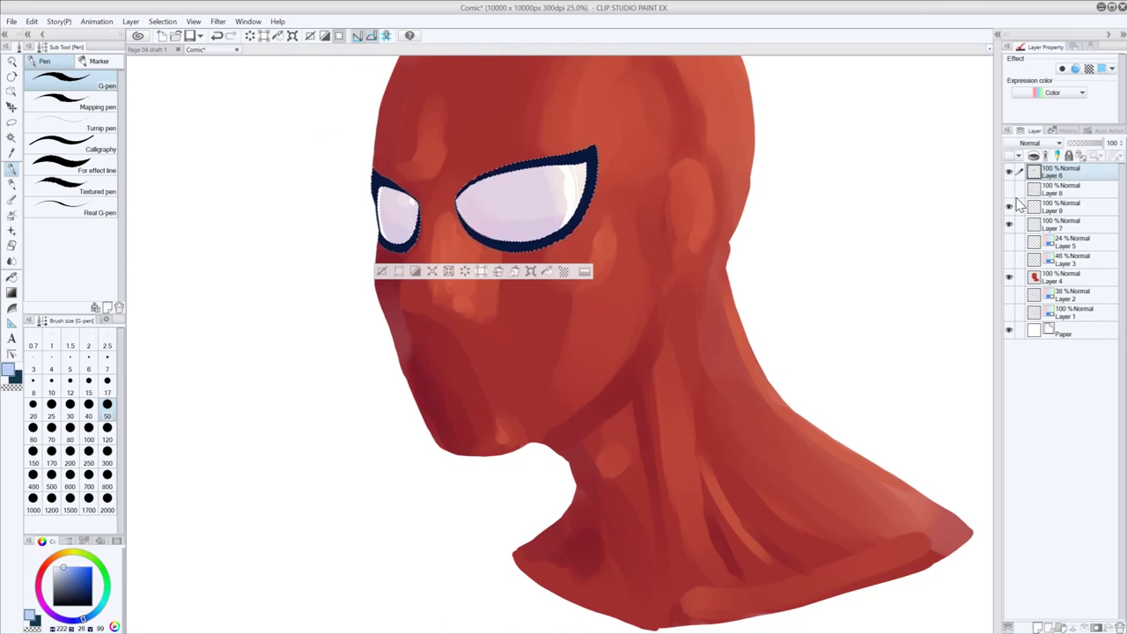
pyautogui.click(12, 200)
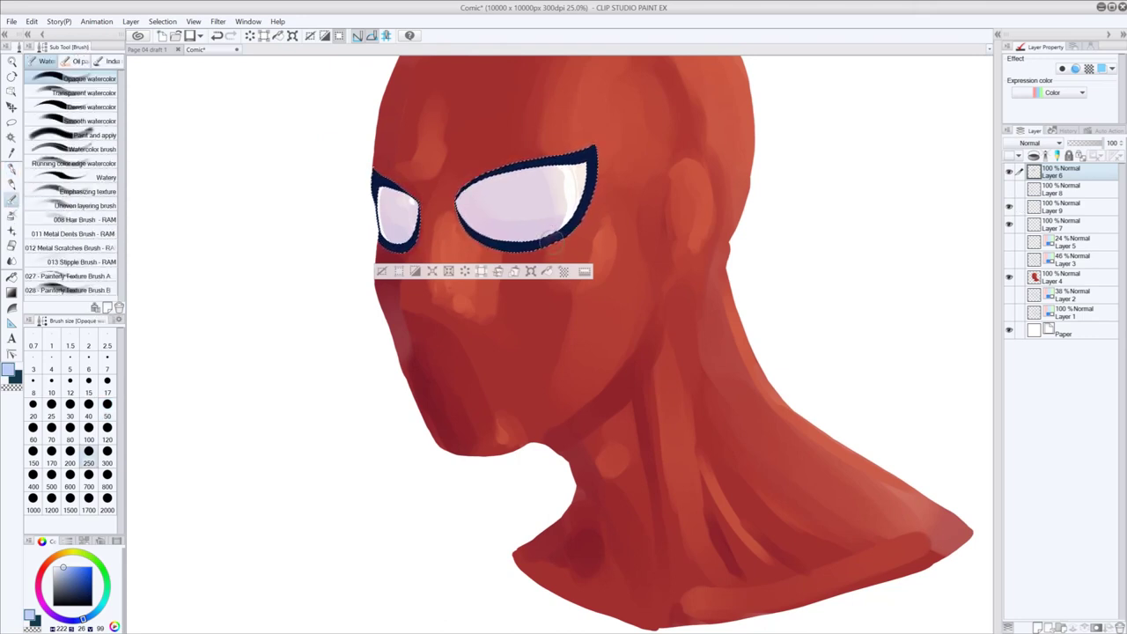
pyautogui.hotkey('ctrl', 'z')
pyautogui.moveTo(548, 234); pyautogui.dragTo(549, 232)
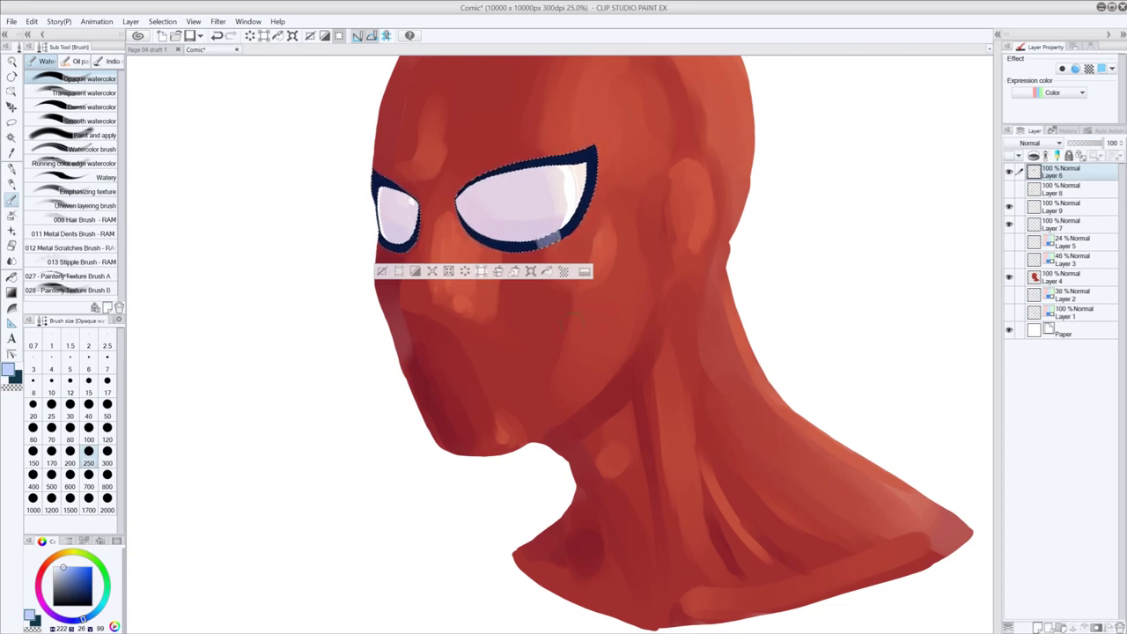
pyautogui.hotkey('ctrl', 'z')
pyautogui.hotkey('ctrl', 'd')
pyautogui.hotkey('ctrl', 'z')
# - Duplicate the selected rims from Layer 6 onto their own layer and make that copy active
pyautogui.hotkey('ctrl', 'c')
pyautogui.hotkey('ctrl', 'v')
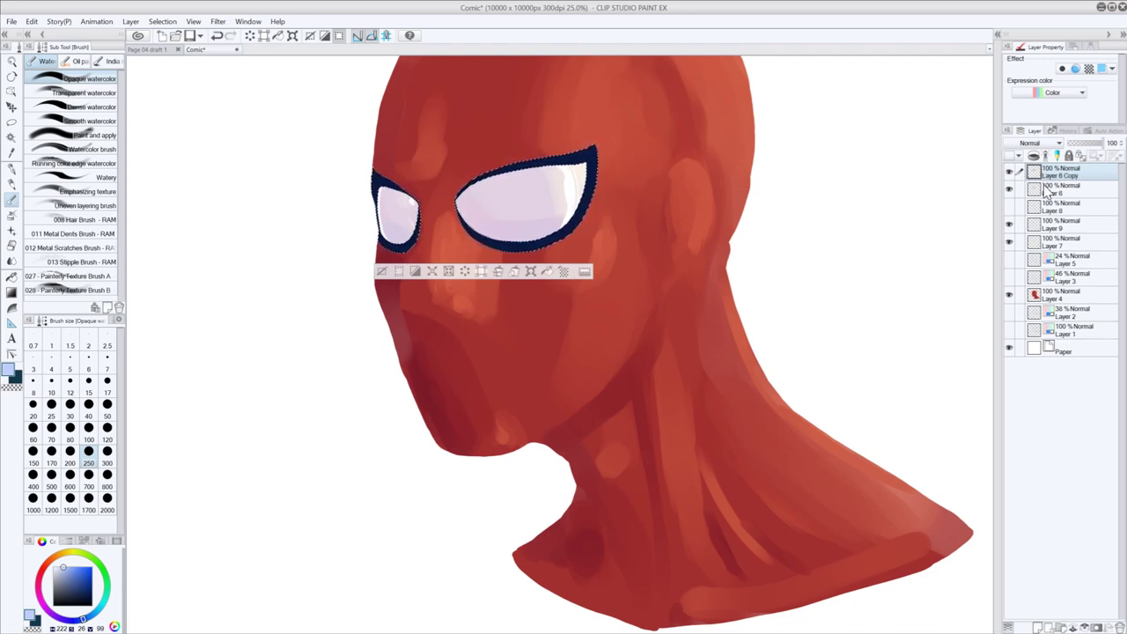
pyautogui.click(1036, 186)
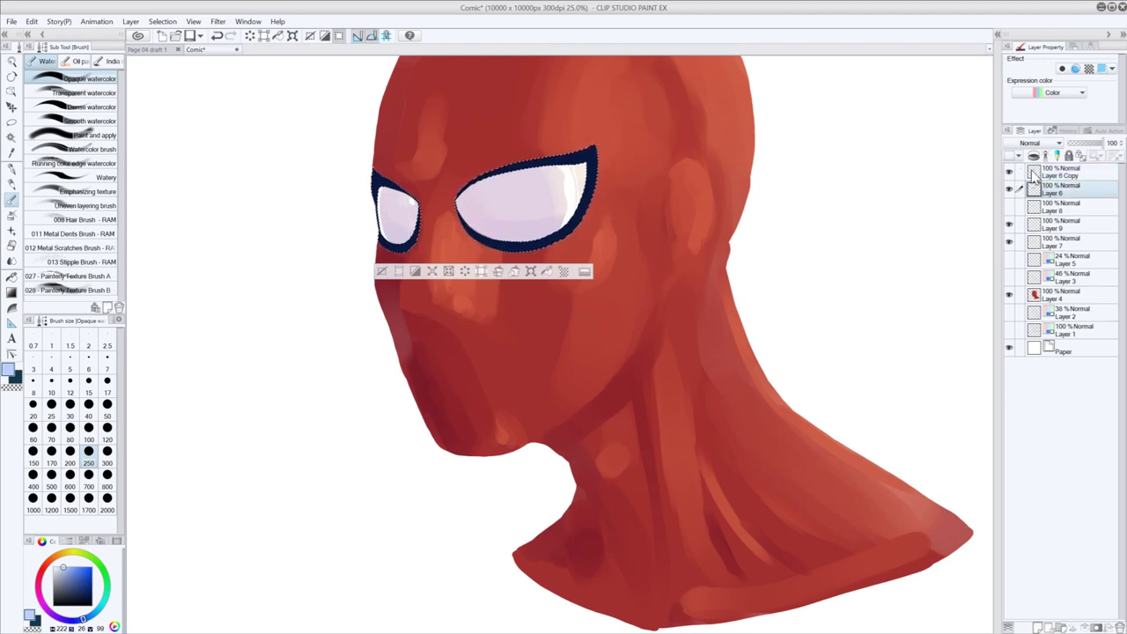
pyautogui.click(1036, 172)
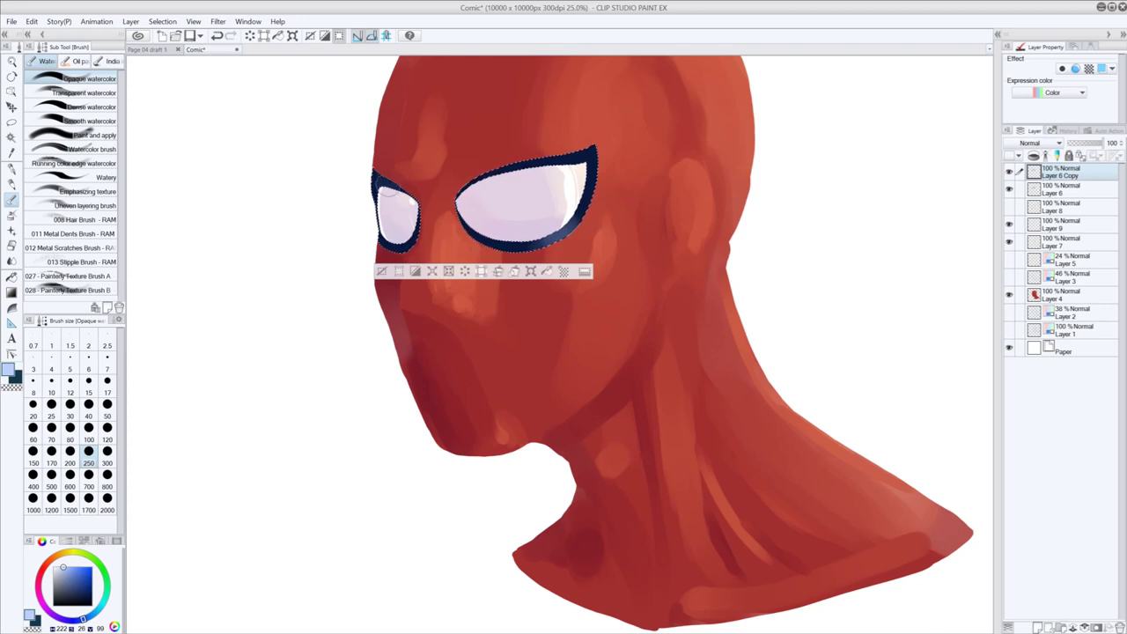
# - Brush a pale blue highlight on the near lens's upper rim on the rim copy and clear the selection
pyautogui.hotkey('ctrl', 'z')
pyautogui.moveTo(541, 161); pyautogui.dragTo(534, 164)
pyautogui.hotkey('ctrl', 'd')
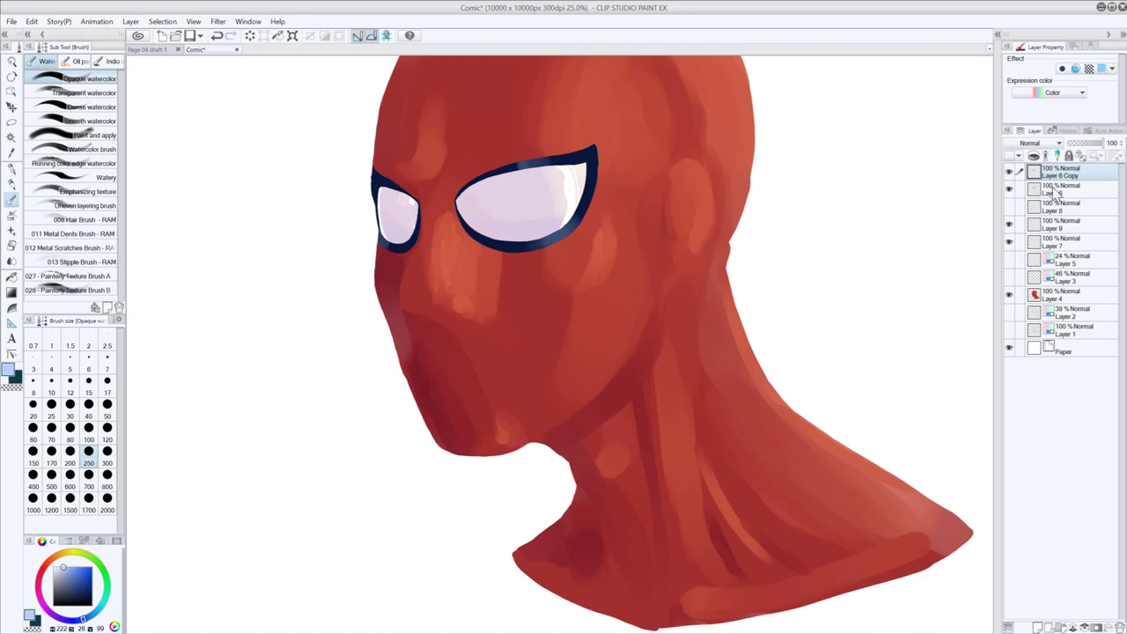
# - Add a new layer on top and draw an arched navy web line between the two lenses with the G-pen at size 40
pyautogui.click(1038, 627)
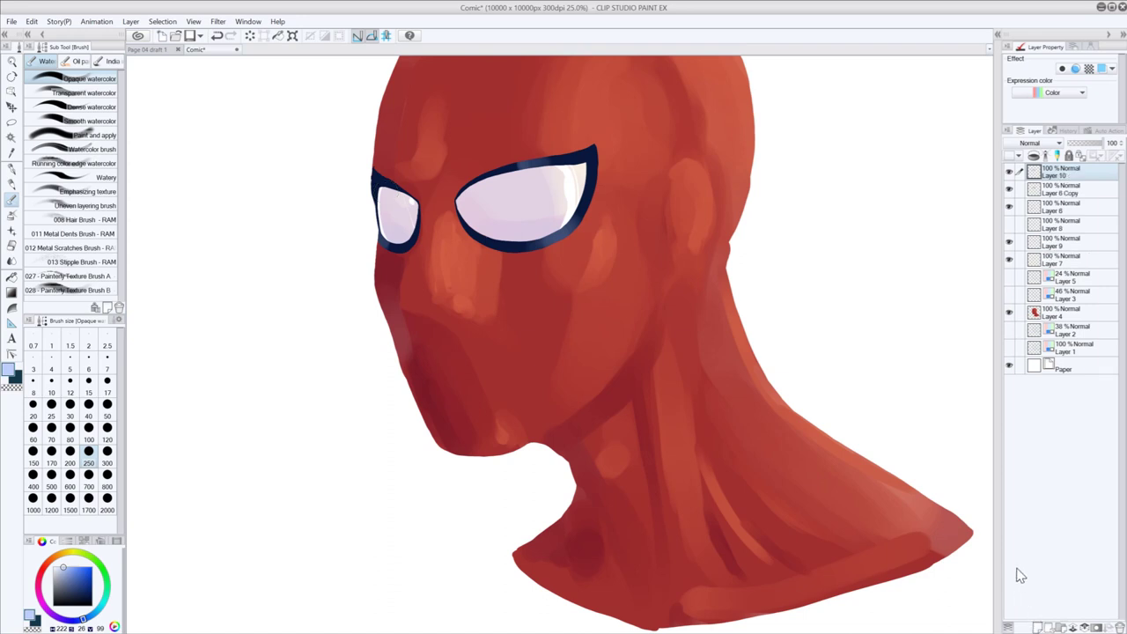
pyautogui.press('x')
pyautogui.click(14, 163)
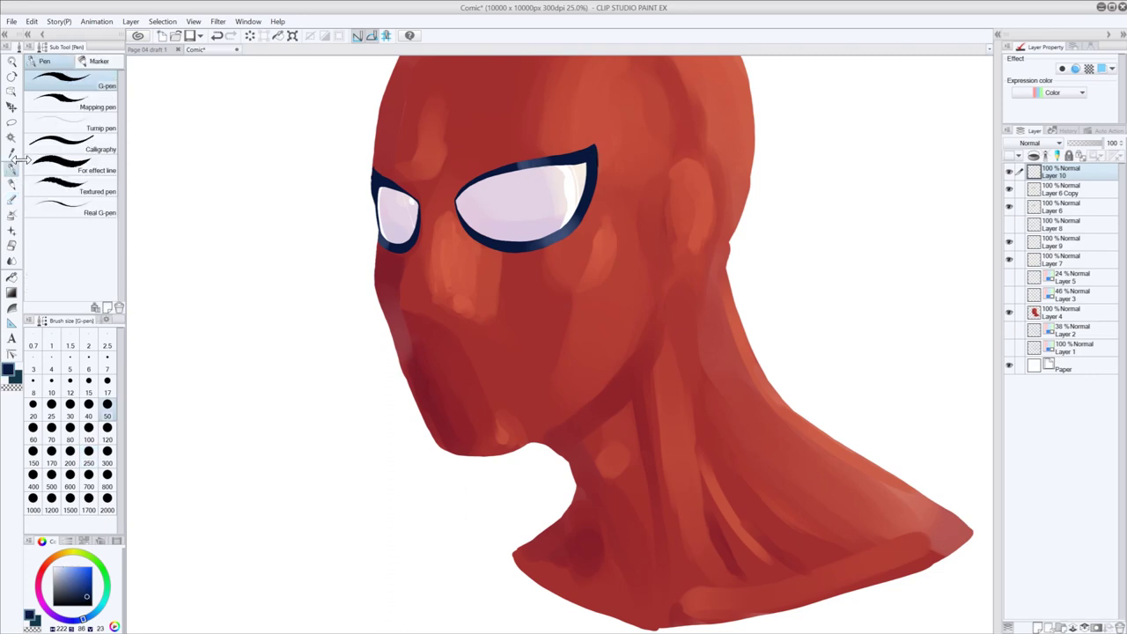
pyautogui.click(88, 405)
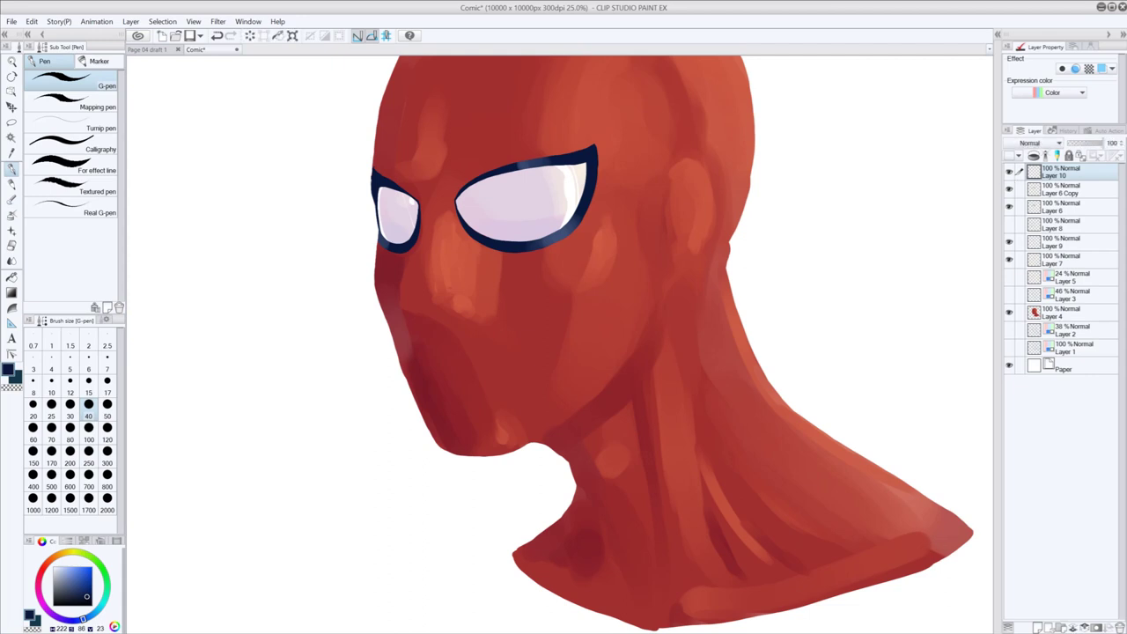
pyautogui.moveTo(424, 202); pyautogui.dragTo(449, 201)
pyautogui.hotkey('ctrl', 'z')
pyautogui.hotkey('ctrl', 'y')
pyautogui.hotkey('ctrl', 'z')
pyautogui.hotkey('ctrl', 'y')
pyautogui.hotkey('ctrl', 'z')
pyautogui.hotkey('ctrl', 'y')
pyautogui.hotkey('ctrl', 'z')
pyautogui.hotkey('ctrl', 'y')
pyautogui.hotkey('ctrl', 'z')
pyautogui.hotkey('ctrl', 'y')
# - Draw a second curved navy line under the arch to complete the small almond shape between the lenses
pyautogui.moveTo(420, 207); pyautogui.dragTo(441, 209)
pyautogui.hotkey('ctrl', 'z')
pyautogui.hotkey('ctrl', 'y')
pyautogui.hotkey('ctrl', 'z')
# - Try navy web lines running from the almond shape down the far side of the nose
pyautogui.moveTo(428, 211); pyautogui.dragTo(410, 296)
pyautogui.hotkey('ctrl', 'z')
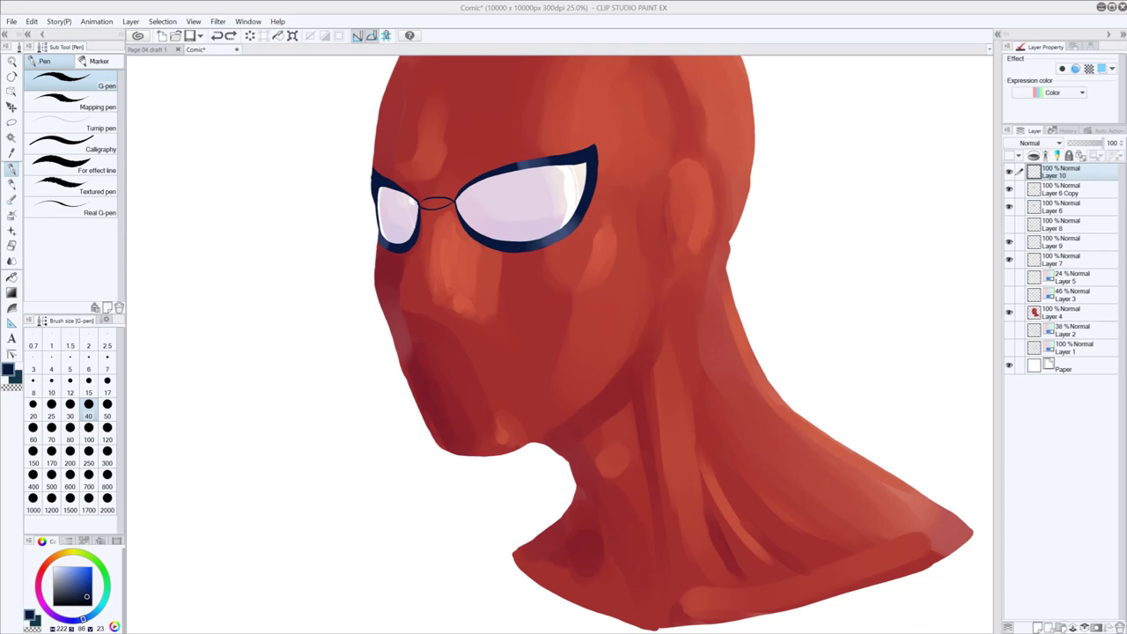
pyautogui.click(430, 211)
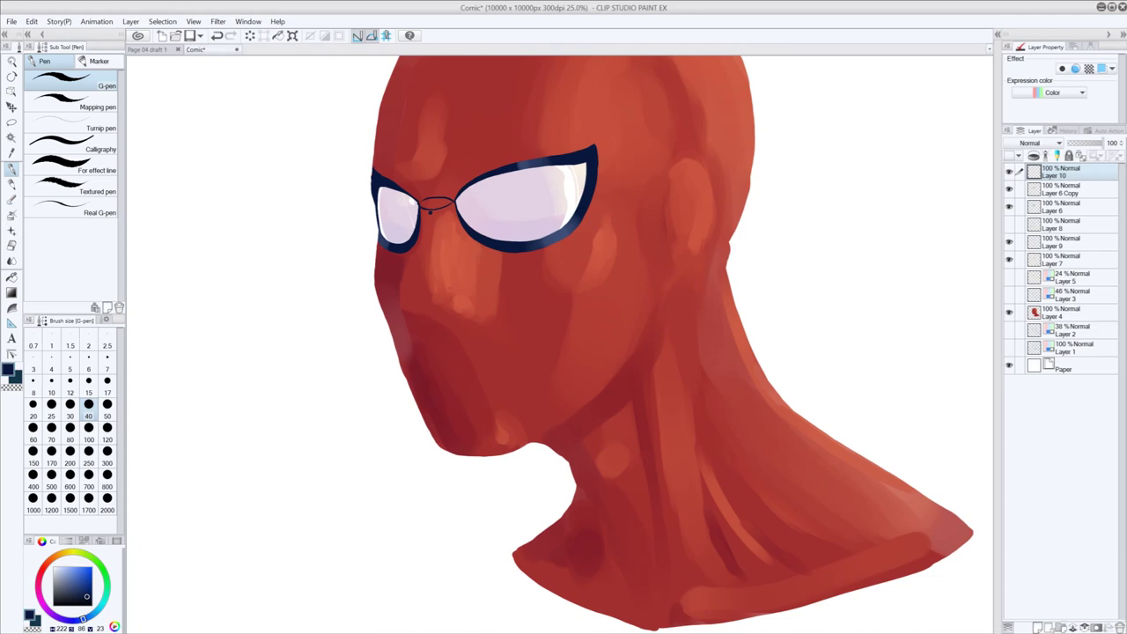
pyautogui.moveTo(430, 211); pyautogui.dragTo(410, 295)
pyautogui.moveTo(439, 214)
pyautogui.mouseDown()
pyautogui.moveTo(438, 297)
pyautogui.moveTo(408, 280)
pyautogui.moveTo(393, 312)
pyautogui.mouseUp()
pyautogui.hotkey('ctrl', 'z')
pyautogui.hotkey('ctrl', 'z')
pyautogui.hotkey('ctrl', 'z')
pyautogui.hotkey('ctrl', 'z')
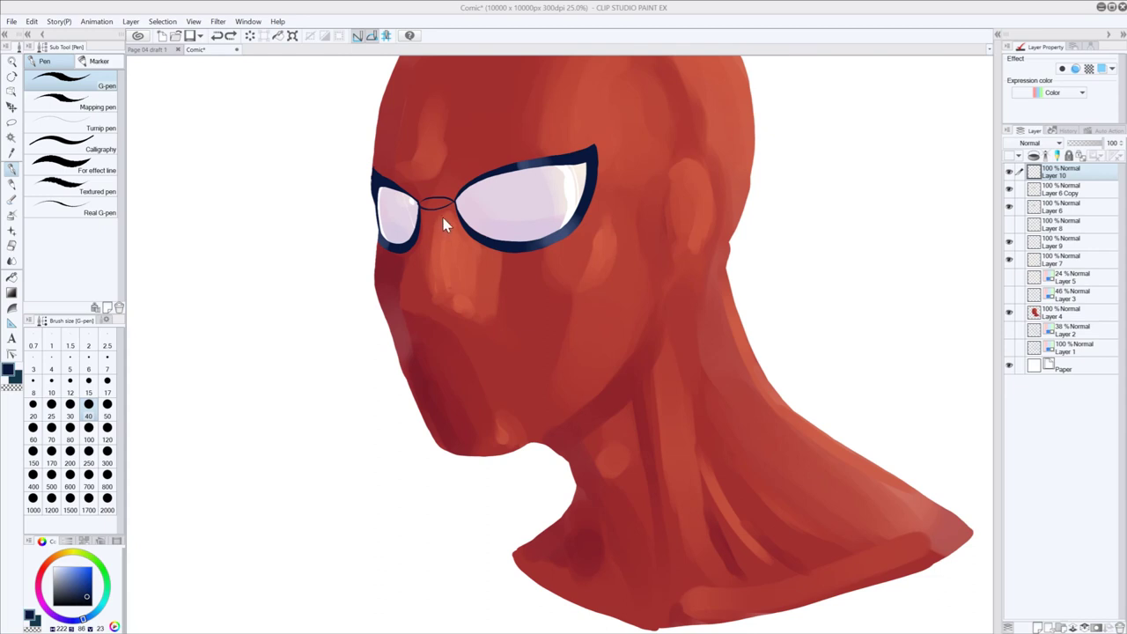
# - Draw a navy web line from the almond shape down the nose and across the mouth area to the chin, redoing strokes as needed
pyautogui.moveTo(443, 208); pyautogui.dragTo(447, 314)
pyautogui.hotkey('ctrl', 'z')
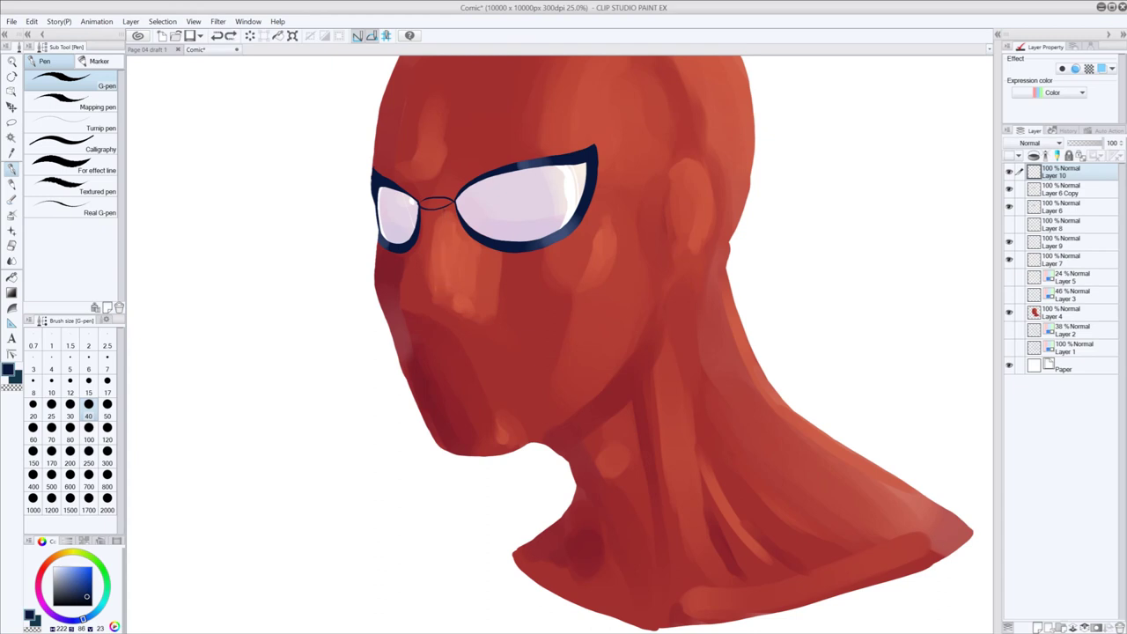
pyautogui.moveTo(429, 195); pyautogui.dragTo(443, 83)
pyautogui.hotkey('ctrl', 'z')
pyautogui.moveTo(443, 208)
pyautogui.mouseDown()
pyautogui.moveTo(446, 291)
pyautogui.moveTo(502, 429)
pyautogui.mouseUp()
pyautogui.hotkey('ctrl', 'z')
pyautogui.moveTo(446, 292); pyautogui.dragTo(493, 408)
pyautogui.hotkey('ctrl', 'z')
pyautogui.moveTo(446, 294); pyautogui.dragTo(496, 429)
pyautogui.hotkey('ctrl', 'z')
pyautogui.moveTo(446, 294); pyautogui.dragTo(504, 449)
pyautogui.hotkey('ctrl', 'z')
# - Draw a navy web line from the far lens's inner lower rim along the nose and down to the far jaw edge
pyautogui.moveTo(416, 242); pyautogui.dragTo(401, 302)
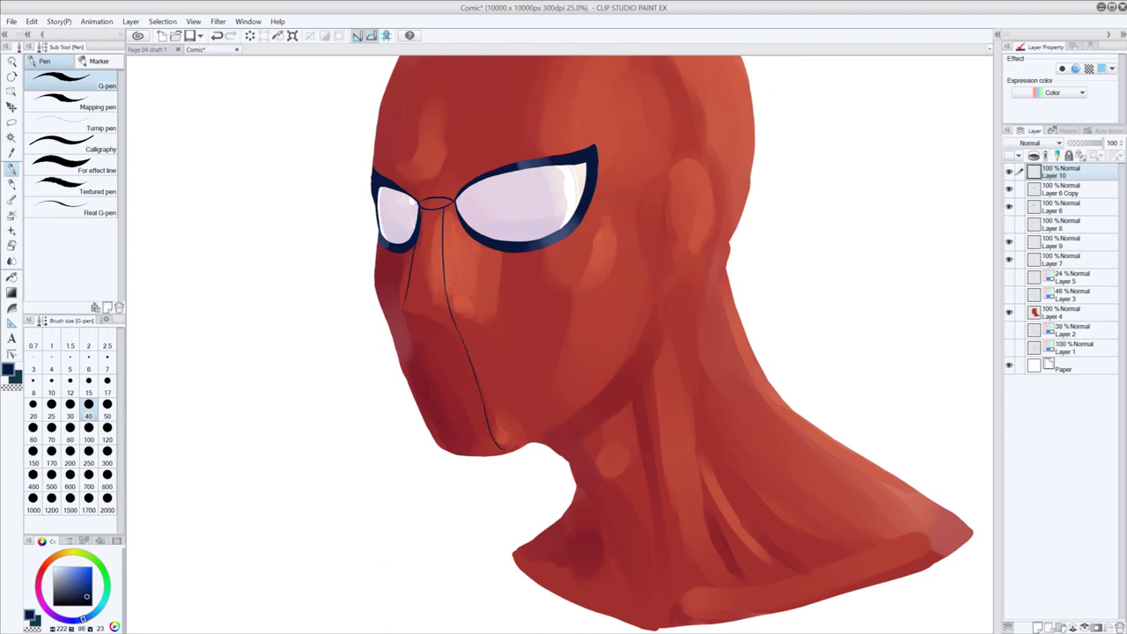
pyautogui.hotkey('ctrl', 'z')
pyautogui.moveTo(416, 243)
pyautogui.mouseDown()
pyautogui.moveTo(399, 302)
pyautogui.moveTo(418, 416)
pyautogui.mouseUp()
pyautogui.hotkey('ctrl', 'z')
pyautogui.press('e')
pyautogui.moveTo(397, 305); pyautogui.dragTo(409, 372)
pyautogui.press('p')
pyautogui.hotkey('ctrl', 'z')
pyautogui.hotkey('ctrl', 'z')
pyautogui.moveTo(400, 301); pyautogui.dragTo(408, 384)
pyautogui.hotkey('ctrl', 'z')
pyautogui.moveTo(405, 322); pyautogui.dragTo(410, 383)
pyautogui.press('e')
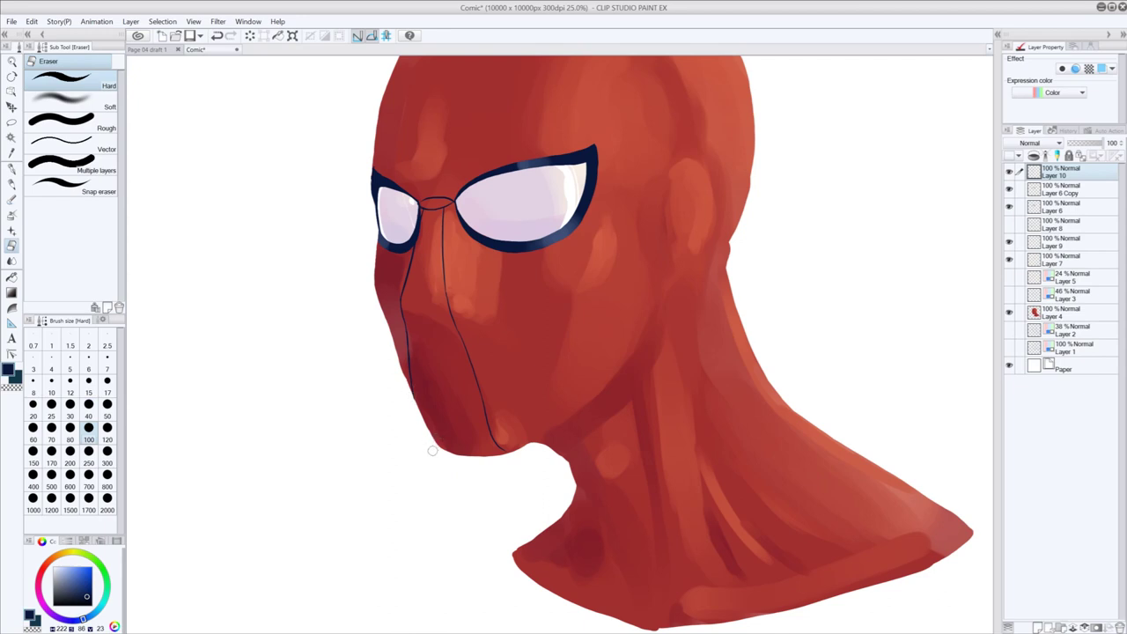
pyautogui.press('p')
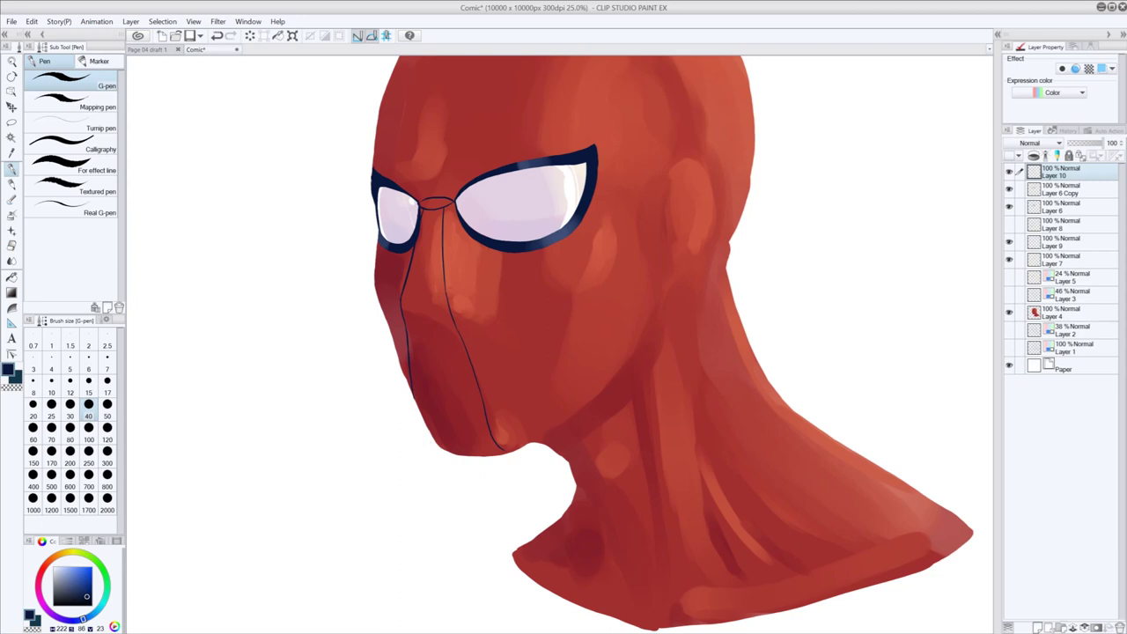
# - Try a navy web line from the near lens's lower rim down the cheek to the jaw
pyautogui.moveTo(490, 248); pyautogui.dragTo(554, 391)
pyautogui.hotkey('ctrl', 'z')
pyautogui.moveTo(451, 208)
pyautogui.mouseDown()
pyautogui.moveTo(487, 391)
pyautogui.moveTo(508, 429)
pyautogui.mouseUp()
pyautogui.hotkey('ctrl', 'z')
pyautogui.moveTo(486, 248); pyautogui.dragTo(597, 364)
pyautogui.hotkey('ctrl', 'z')
pyautogui.moveTo(487, 249)
pyautogui.mouseDown()
pyautogui.moveTo(496, 286)
pyautogui.moveTo(576, 391)
pyautogui.mouseUp()
pyautogui.hotkey('ctrl', 'z')
pyautogui.moveTo(499, 284); pyautogui.dragTo(579, 393)
# - Try a short web line below the far lens and one from the near lens's outer lower rim across the cheek
pyautogui.moveTo(393, 253); pyautogui.dragTo(379, 290)
pyautogui.moveTo(572, 233); pyautogui.dragTo(648, 310)
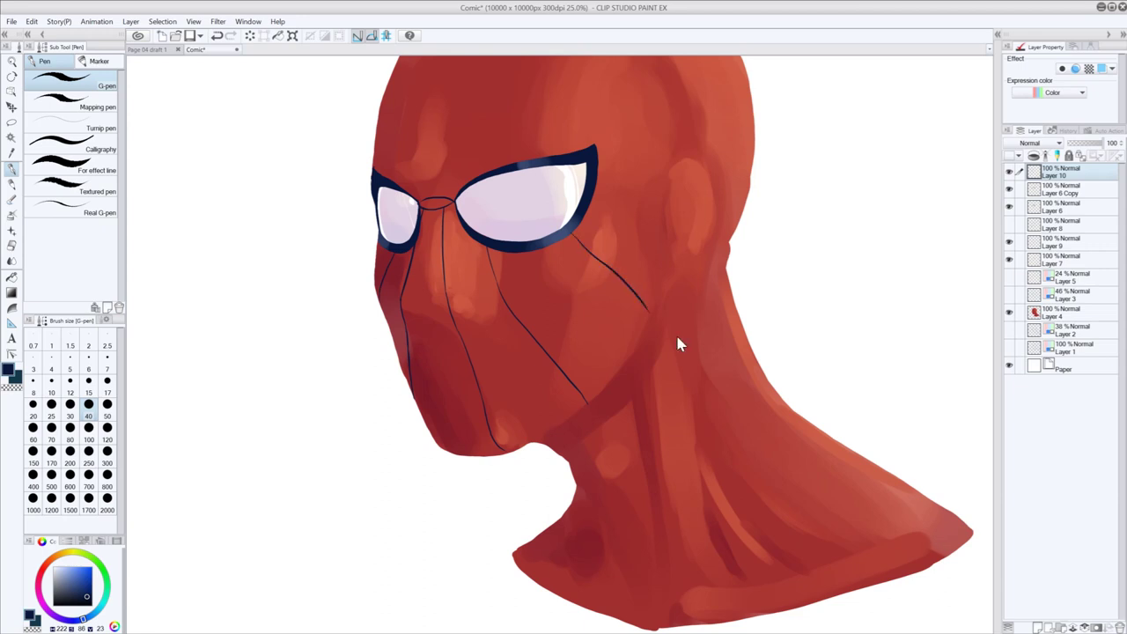
pyautogui.hotkey('ctrl', 'z')
pyautogui.moveTo(564, 237); pyautogui.dragTo(653, 316)
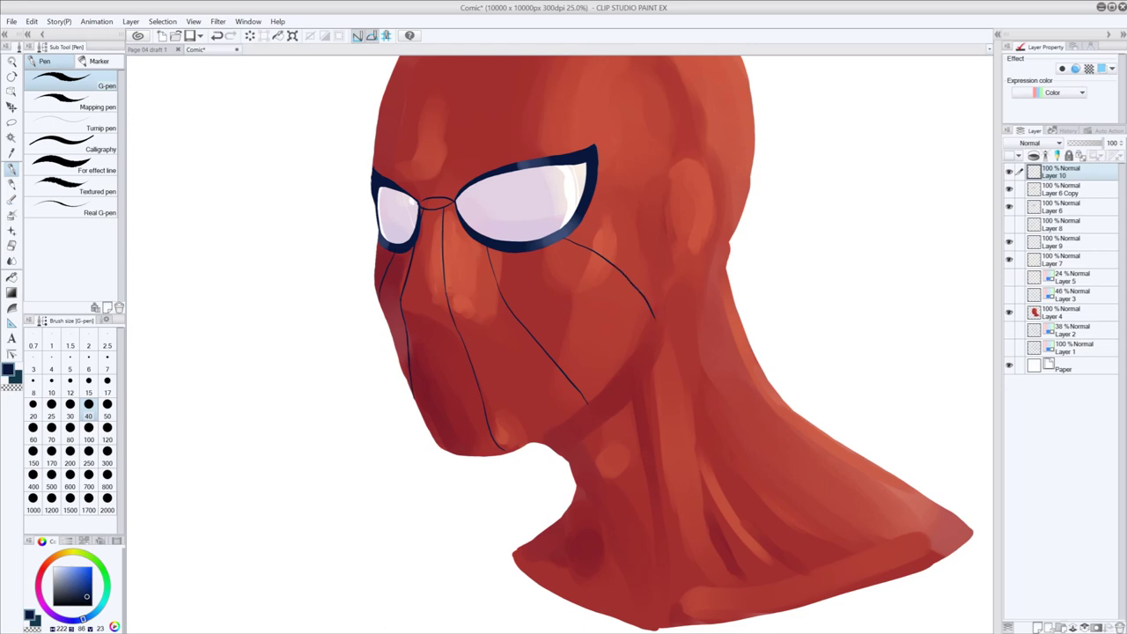
pyautogui.hotkey('ctrl', 'z')
pyautogui.moveTo(456, 203)
pyautogui.mouseDown()
pyautogui.moveTo(544, 219)
pyautogui.moveTo(641, 273)
pyautogui.moveTo(665, 304)
pyautogui.mouseUp()
pyautogui.hotkey('ctrl', 'z')
# - Draw a short web line below the far lens and a long one from the near lens's inner lower rim down the cheek to the jaw
pyautogui.moveTo(392, 254); pyautogui.dragTo(381, 287)
pyautogui.moveTo(486, 249)
pyautogui.mouseDown()
pyautogui.moveTo(496, 281)
pyautogui.moveTo(563, 374)
pyautogui.moveTo(522, 324)
pyautogui.mouseUp()
pyautogui.hotkey('ctrl', 'z')
pyautogui.press('e')
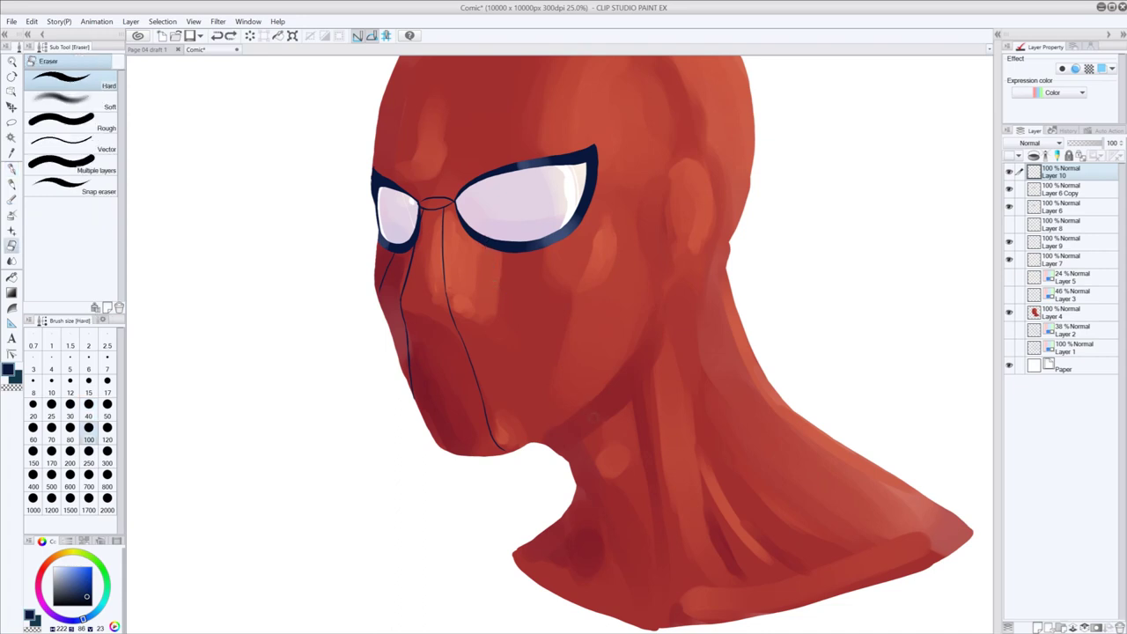
pyautogui.press('p')
pyautogui.moveTo(468, 234)
pyautogui.mouseDown()
pyautogui.moveTo(513, 312)
pyautogui.moveTo(599, 407)
pyautogui.mouseUp()
pyautogui.hotkey('ctrl', 'z')
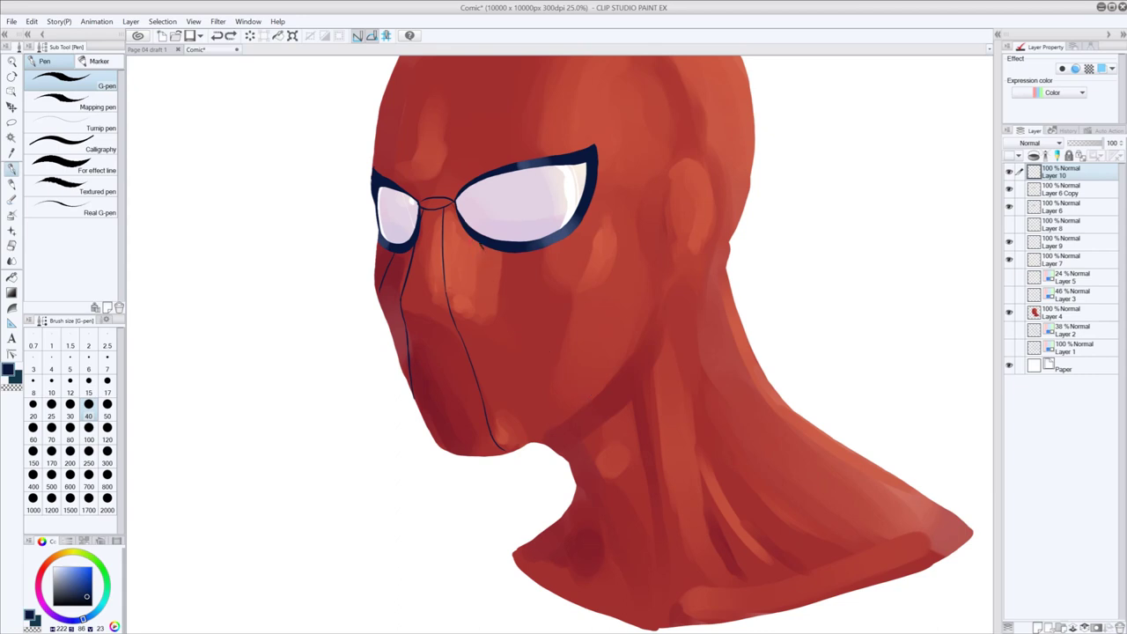
pyautogui.moveTo(480, 249)
pyautogui.mouseDown()
pyautogui.moveTo(536, 341)
pyautogui.moveTo(591, 398)
pyautogui.mouseUp()
pyautogui.hotkey('ctrl', 'z')
pyautogui.moveTo(475, 241); pyautogui.dragTo(505, 287)
pyautogui.hotkey('ctrl', 'z')
pyautogui.moveTo(474, 240); pyautogui.dragTo(579, 405)
pyautogui.press('e')
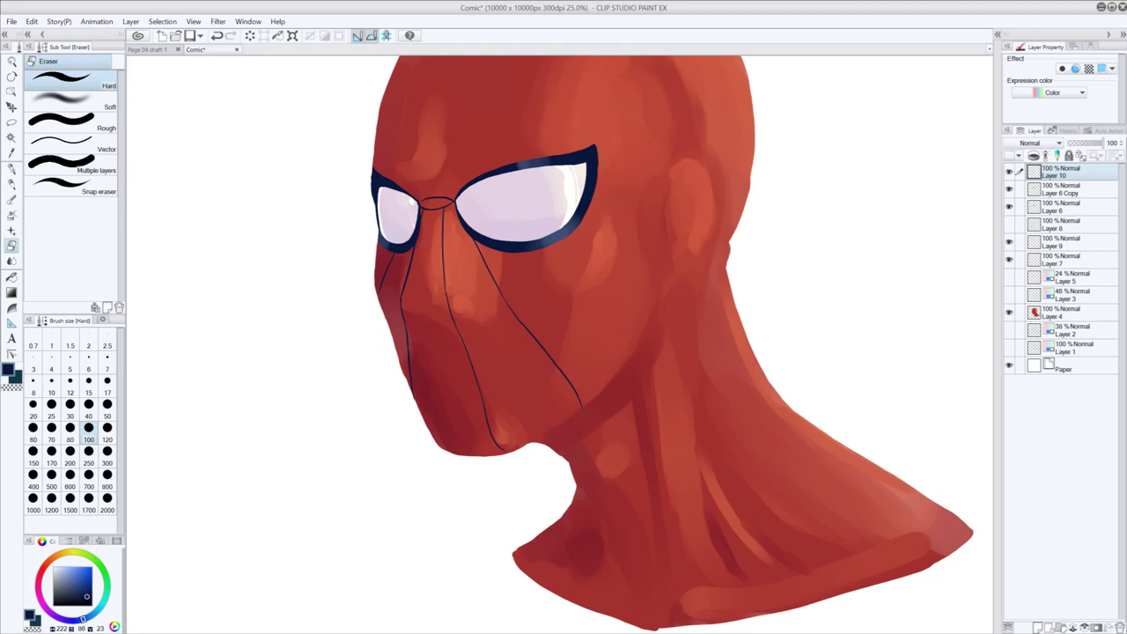
pyautogui.press('p')
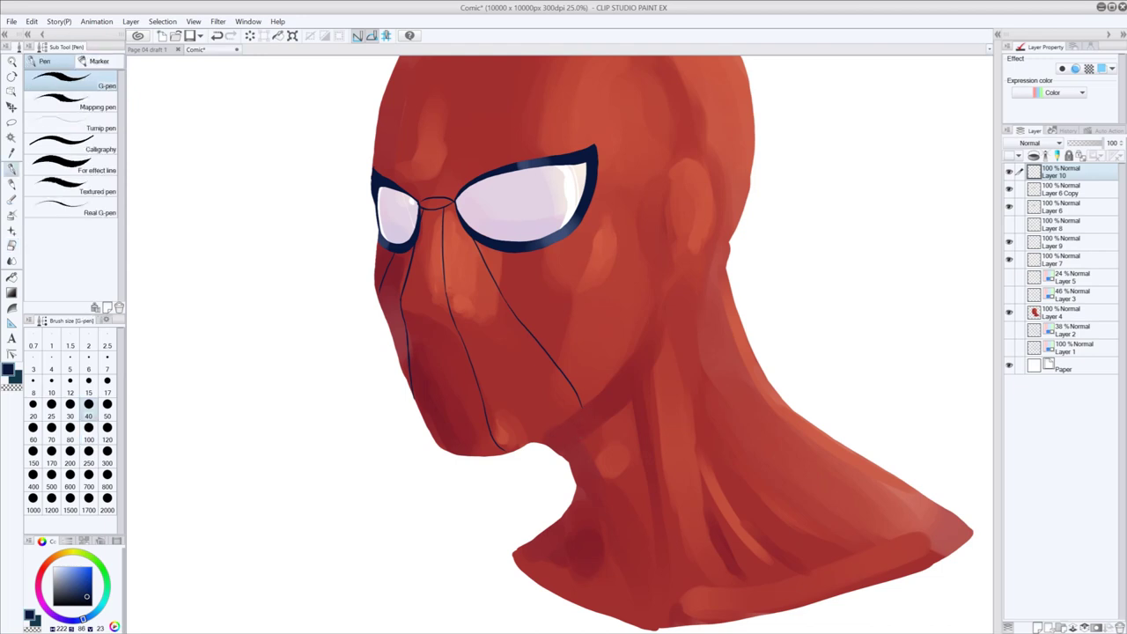
# - Draw a curved navy web line from the near lens's inner corner across the lens and cheek to the back of the jaw
pyautogui.moveTo(457, 201); pyautogui.dragTo(606, 304)
pyautogui.hotkey('ctrl', 'z')
pyautogui.moveTo(457, 203); pyautogui.dragTo(645, 308)
pyautogui.hotkey('ctrl', 'z')
pyautogui.moveTo(460, 201); pyautogui.dragTo(641, 310)
pyautogui.hotkey('ctrl', 'z')
pyautogui.moveTo(459, 201); pyautogui.dragTo(648, 323)
pyautogui.press('e')
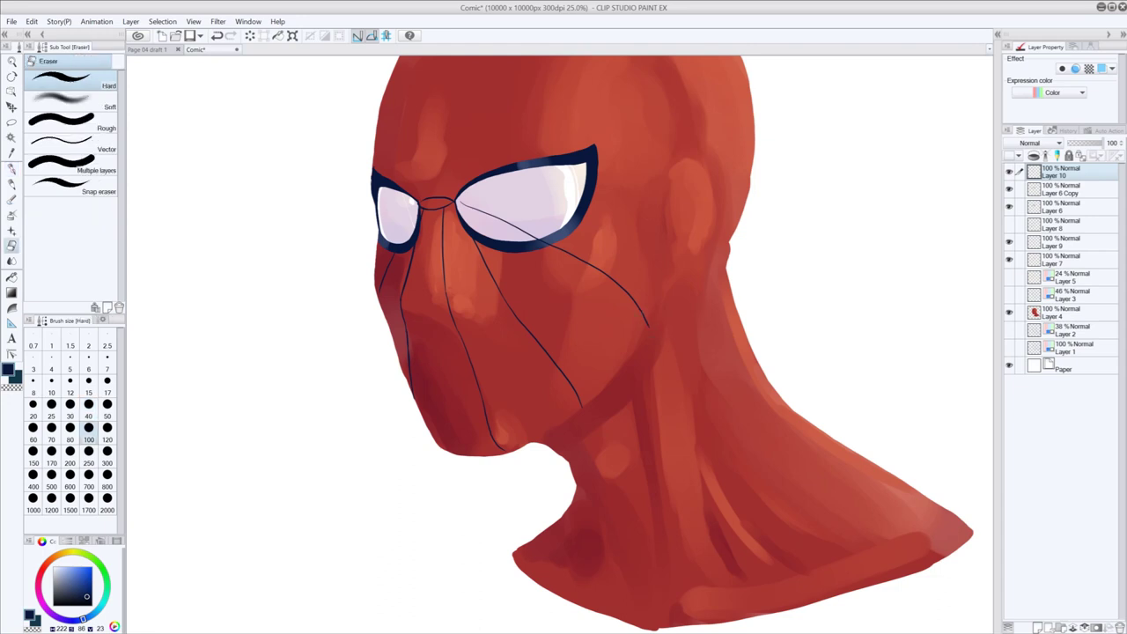
pyautogui.press('p')
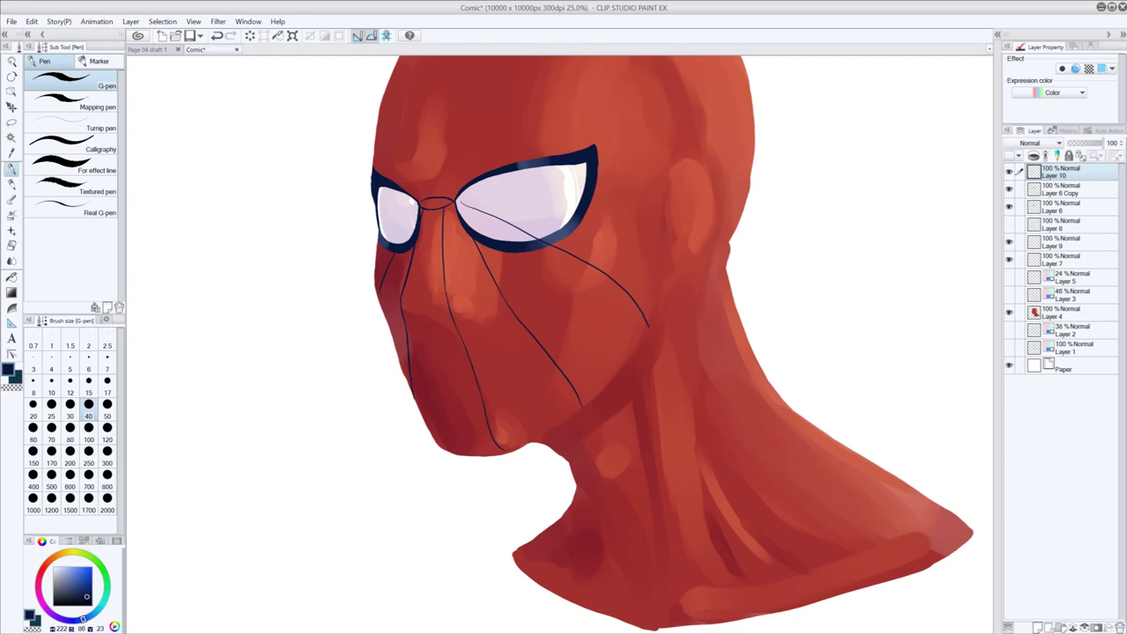
# - Draw a nearly horizontal navy web line from the near lens's inner corner across the lens and temple to the ear
pyautogui.moveTo(459, 202); pyautogui.dragTo(658, 159)
pyautogui.hotkey('ctrl', 'z')
pyautogui.moveTo(462, 202); pyautogui.dragTo(713, 189)
pyautogui.hotkey('ctrl', 'z')
pyautogui.moveTo(643, 193); pyautogui.dragTo(714, 191)
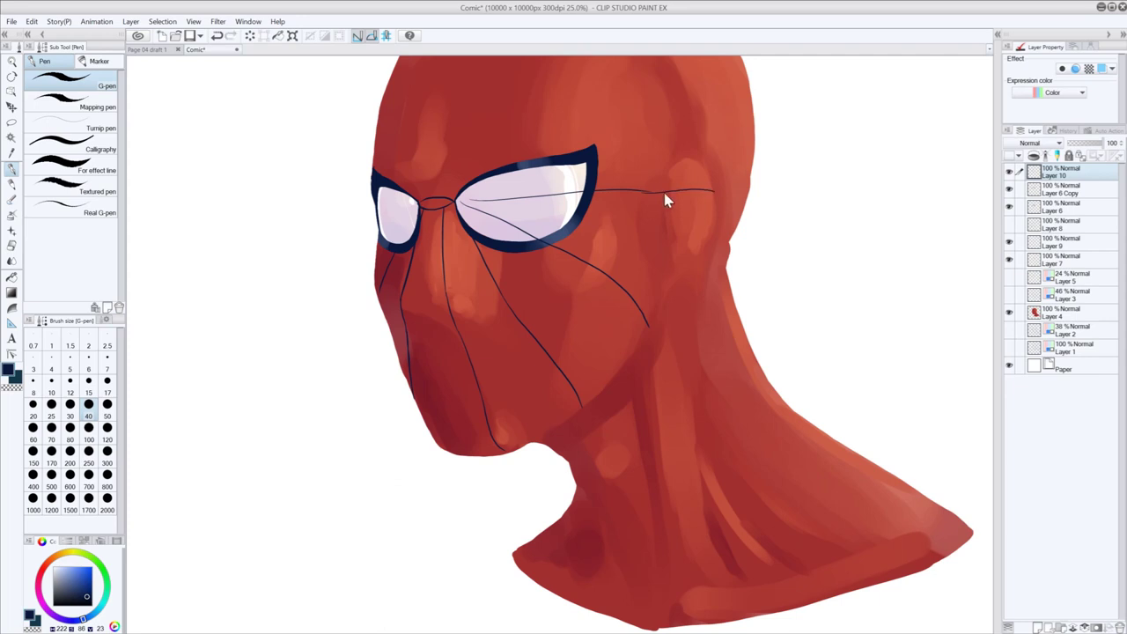
# - Try several endings for the temple web line, running it level across the ear or bending it down the back of the head
pyautogui.hotkey('ctrl', 'z')
pyautogui.moveTo(639, 190); pyautogui.dragTo(715, 184)
pyautogui.hotkey('ctrl', 'z')
pyautogui.hotkey('ctrl', 'z')
pyautogui.moveTo(641, 191); pyautogui.dragTo(717, 191)
pyautogui.hotkey('ctrl', 'z')
pyautogui.moveTo(650, 190); pyautogui.dragTo(730, 257)
pyautogui.hotkey('ctrl', 'z')
pyautogui.moveTo(649, 191); pyautogui.dragTo(732, 249)
pyautogui.hotkey('ctrl', 'z')
pyautogui.moveTo(637, 191)
pyautogui.mouseDown()
pyautogui.moveTo(709, 217)
pyautogui.moveTo(679, 195)
pyautogui.moveTo(713, 204)
pyautogui.moveTo(670, 194)
pyautogui.moveTo(717, 203)
pyautogui.mouseUp()
pyautogui.hotkey('ctrl', 'z')
pyautogui.hotkey('ctrl', 'z')
pyautogui.hotkey('ctrl', 'z')
pyautogui.hotkey('ctrl', 'z')
# - Extend the navy temple web line across the ear and curve it down to the back edge of the head
pyautogui.moveTo(650, 191); pyautogui.dragTo(718, 206)
pyautogui.moveTo(721, 211); pyautogui.dragTo(729, 238)
pyautogui.hotkey('ctrl', 'z')
pyautogui.hotkey('ctrl', 'z')
pyautogui.press('e')
pyautogui.press('p')
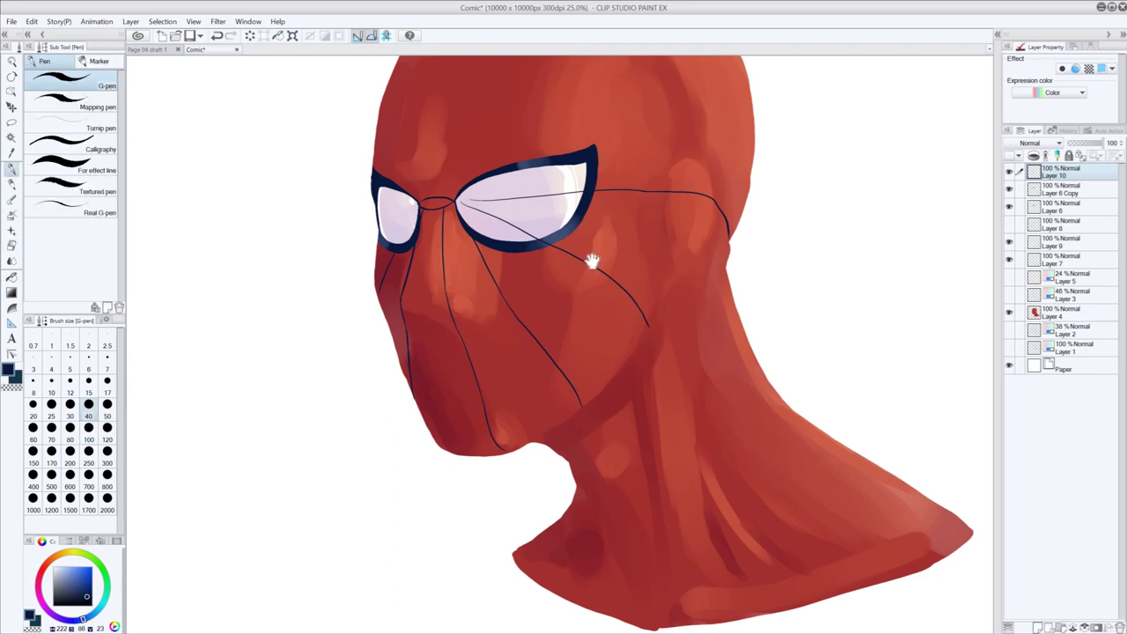
# - Draw an arching navy web line from the near lens's inner corner over its upper rim to the back of the head
pyautogui.moveTo(592, 261); pyautogui.dragTo(602, 373)
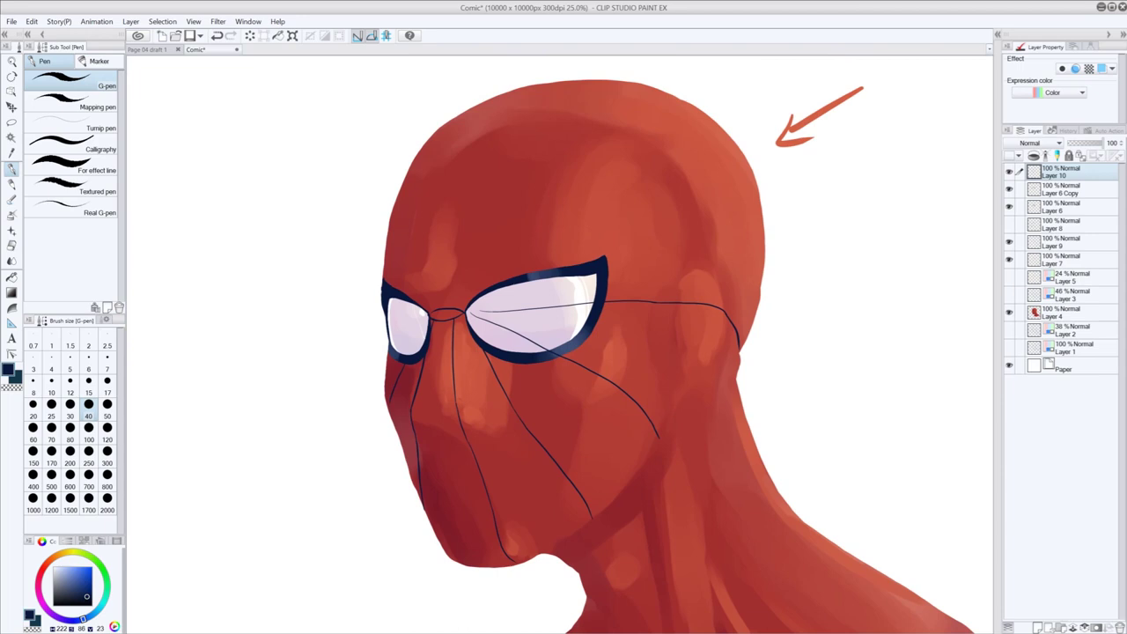
pyautogui.moveTo(493, 281)
pyautogui.mouseDown()
pyautogui.moveTo(557, 227)
pyautogui.moveTo(727, 157)
pyautogui.mouseUp()
pyautogui.hotkey('ctrl', 'z')
pyautogui.moveTo(472, 306)
pyautogui.mouseDown()
pyautogui.moveTo(657, 228)
pyautogui.moveTo(750, 238)
pyautogui.moveTo(766, 258)
pyautogui.mouseUp()
pyautogui.hotkey('ctrl', 'z')
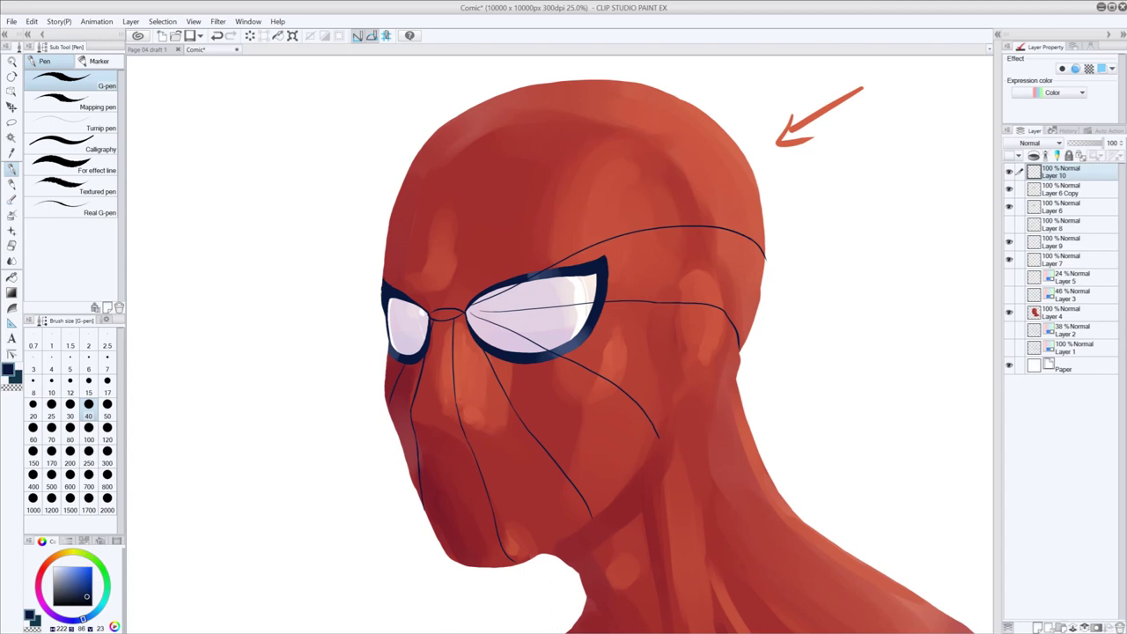
# - Draw a curved navy web line from the nose bridge up the forehead and over the front of the crown
pyautogui.moveTo(440, 287)
pyautogui.mouseDown()
pyautogui.moveTo(443, 211)
pyautogui.moveTo(469, 126)
pyautogui.moveTo(507, 88)
pyautogui.mouseUp()
pyautogui.hotkey('ctrl', 'z')
pyautogui.moveTo(439, 303)
pyautogui.mouseDown()
pyautogui.moveTo(446, 178)
pyautogui.moveTo(504, 82)
pyautogui.mouseUp()
pyautogui.hotkey('ctrl', 'z')
pyautogui.moveTo(442, 303)
pyautogui.mouseDown()
pyautogui.moveTo(464, 180)
pyautogui.moveTo(517, 73)
pyautogui.mouseUp()
# - Try web lines from beside the near lens's inner corner up the forehead to the top and back of the crown
pyautogui.moveTo(466, 296)
pyautogui.mouseDown()
pyautogui.moveTo(477, 251)
pyautogui.moveTo(574, 111)
pyautogui.moveTo(676, 77)
pyautogui.mouseUp()
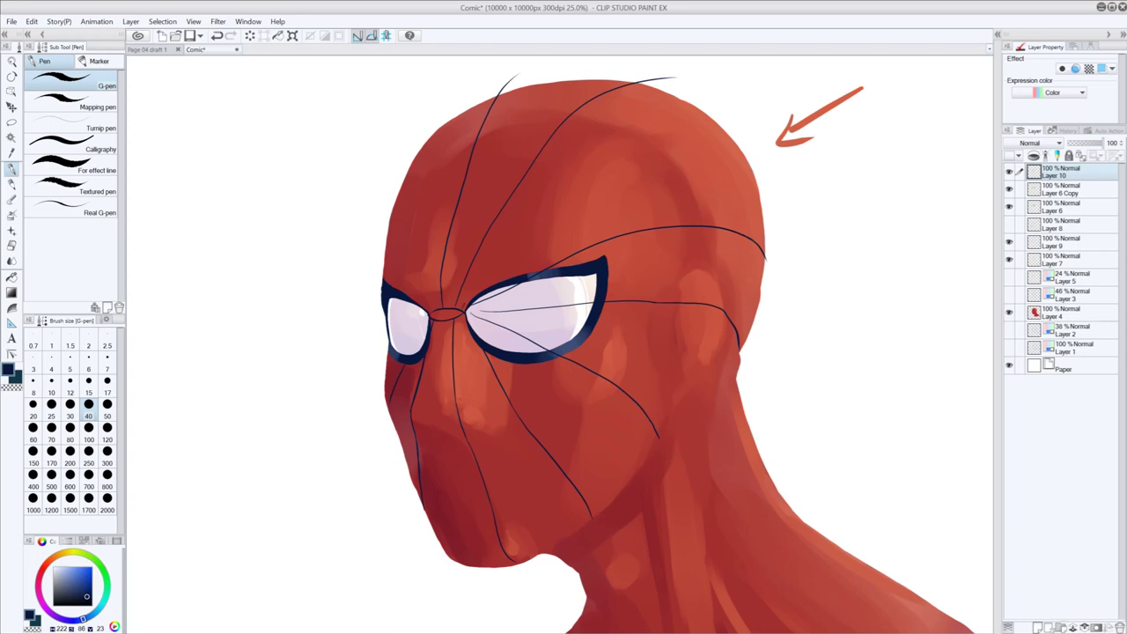
pyautogui.moveTo(466, 301)
pyautogui.mouseDown()
pyautogui.moveTo(562, 186)
pyautogui.moveTo(739, 113)
pyautogui.mouseUp()
pyautogui.hotkey('ctrl', 'z')
pyautogui.hotkey('ctrl', 'z')
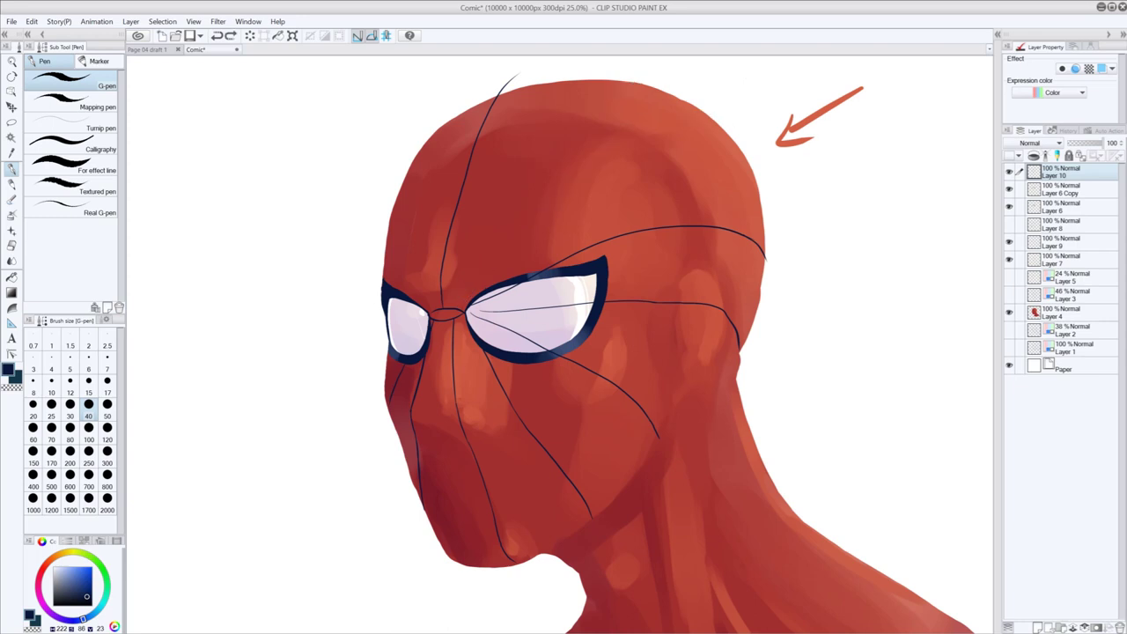
pyautogui.moveTo(459, 305)
pyautogui.mouseDown()
pyautogui.moveTo(489, 222)
pyautogui.moveTo(651, 91)
pyautogui.moveTo(680, 90)
pyautogui.mouseUp()
pyautogui.hotkey('ctrl', 'z')
pyautogui.moveTo(462, 306)
pyautogui.mouseDown()
pyautogui.moveTo(487, 209)
pyautogui.moveTo(563, 94)
pyautogui.moveTo(630, 74)
pyautogui.mouseUp()
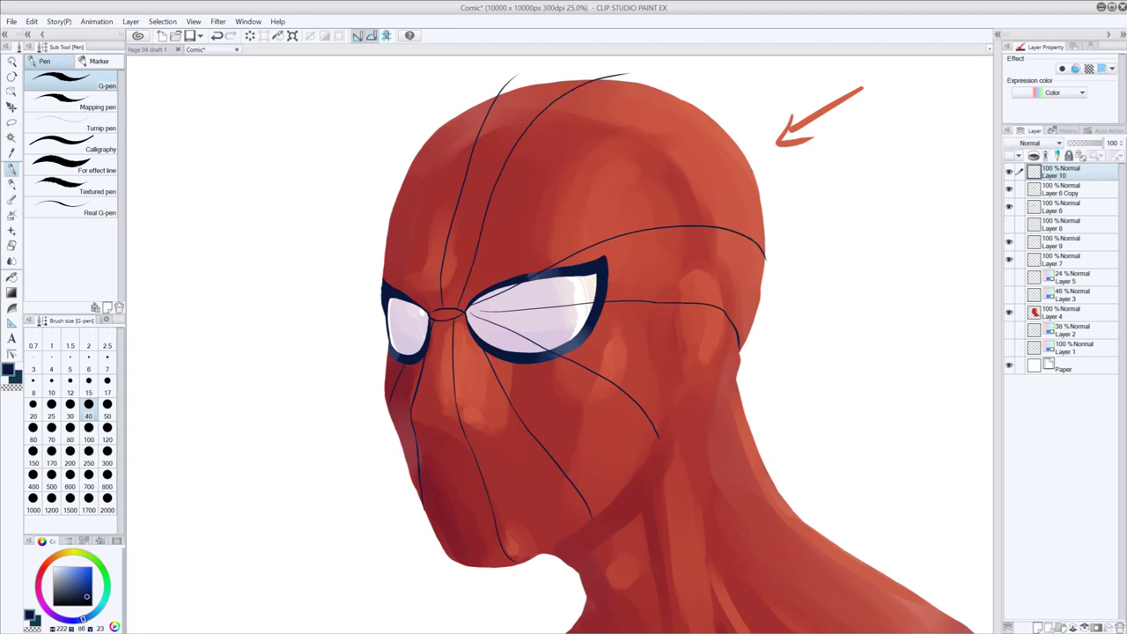
pyautogui.hotkey('ctrl', 'z')
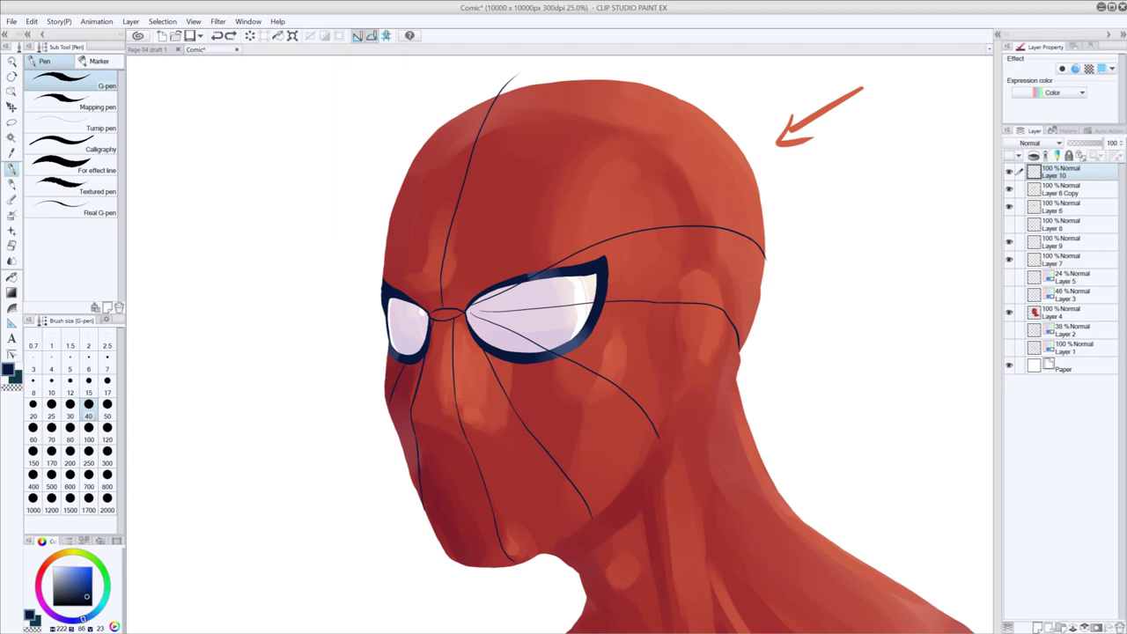
# - Draw a curved navy web line from the near lens's inner upper rim up the forehead to the top of the crown
pyautogui.moveTo(464, 310); pyautogui.dragTo(510, 228)
pyautogui.hotkey('ctrl', 'z')
pyautogui.moveTo(466, 308); pyautogui.dragTo(487, 255)
pyautogui.moveTo(468, 307); pyautogui.dragTo(567, 156)
pyautogui.hotkey('ctrl', 'z')
pyautogui.hotkey('ctrl', 'y')
pyautogui.hotkey('ctrl', 'z')
pyautogui.moveTo(486, 266)
pyautogui.mouseDown()
pyautogui.moveTo(563, 119)
pyautogui.moveTo(635, 79)
pyautogui.mouseUp()
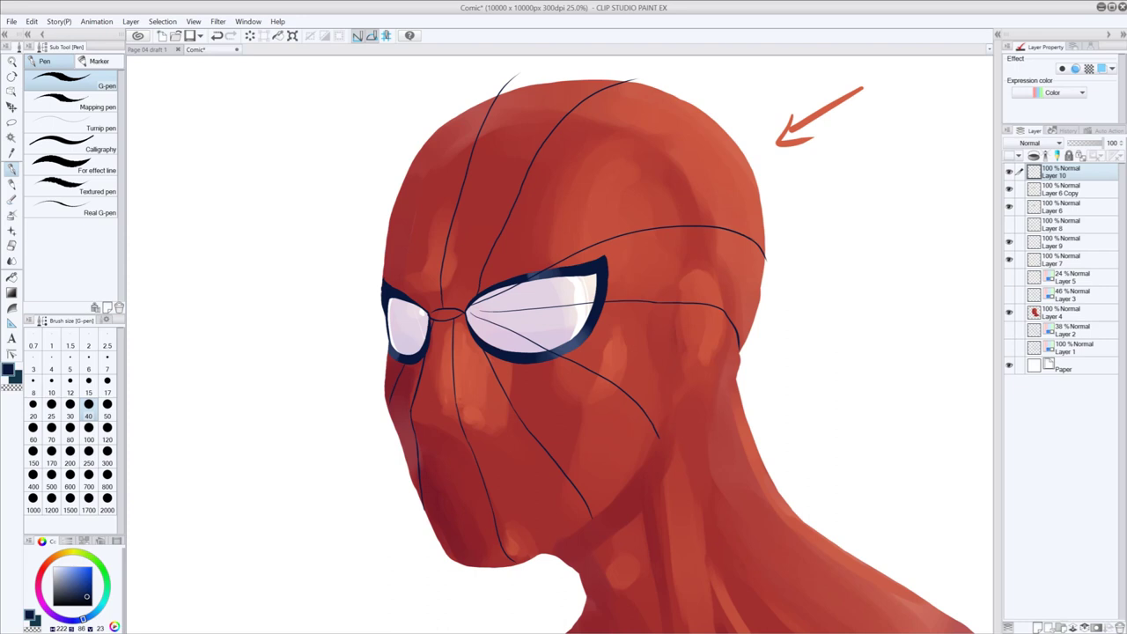
# - Try a curved web line from the middle of the near lens's upper rim to the upper back of the head
pyautogui.moveTo(509, 278)
pyautogui.mouseDown()
pyautogui.moveTo(562, 204)
pyautogui.moveTo(683, 122)
pyautogui.moveTo(720, 119)
pyautogui.mouseUp()
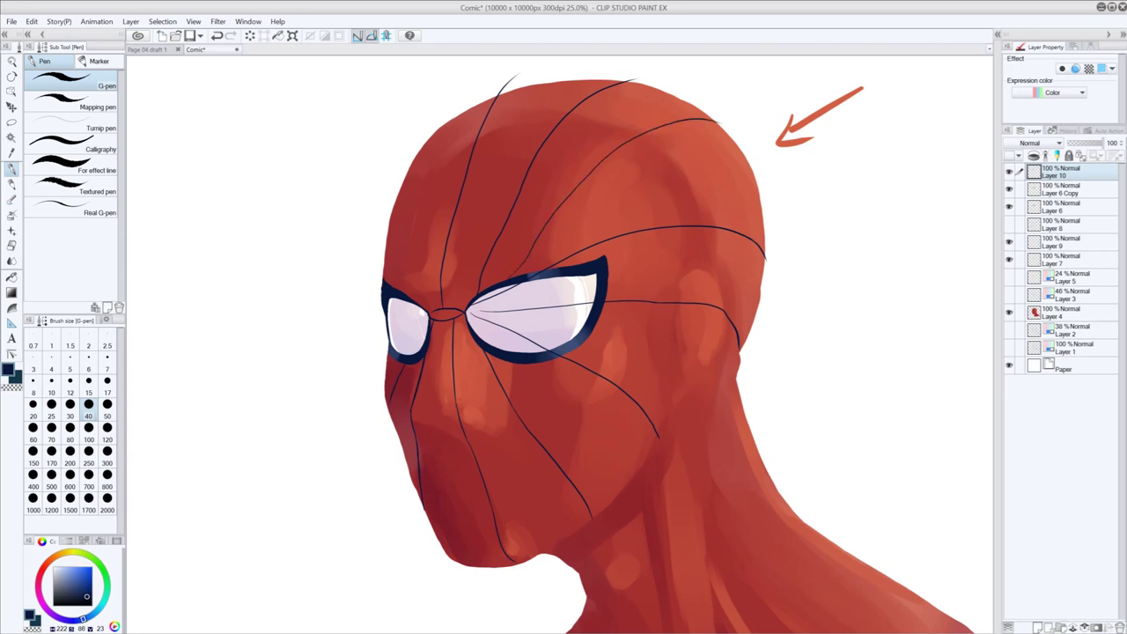
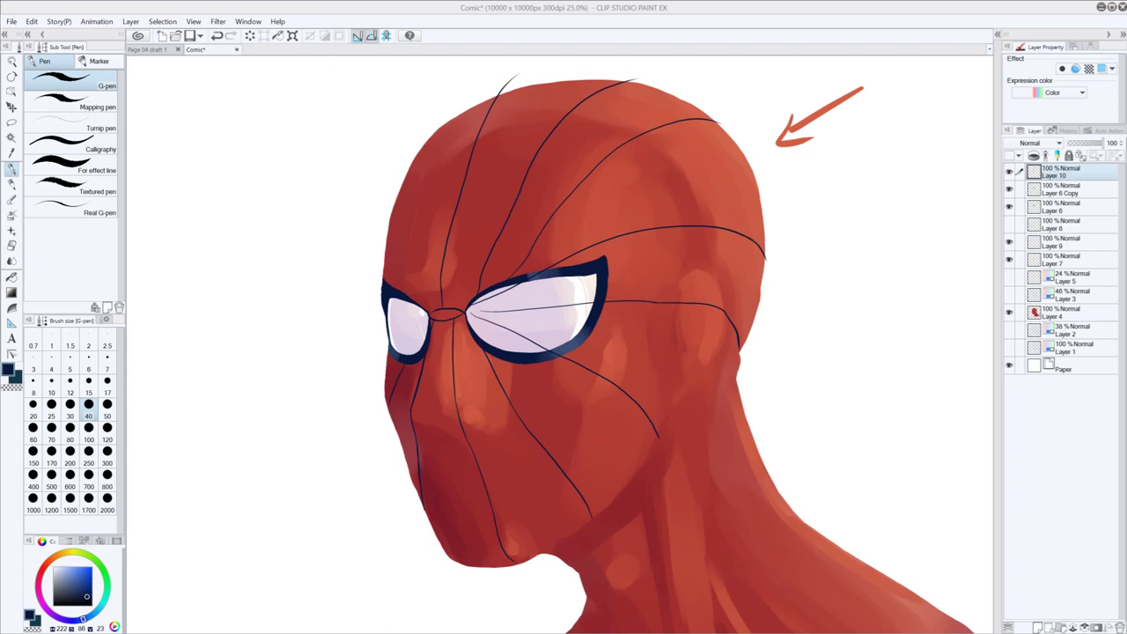
pyautogui.hotkey('ctrl', 'z')
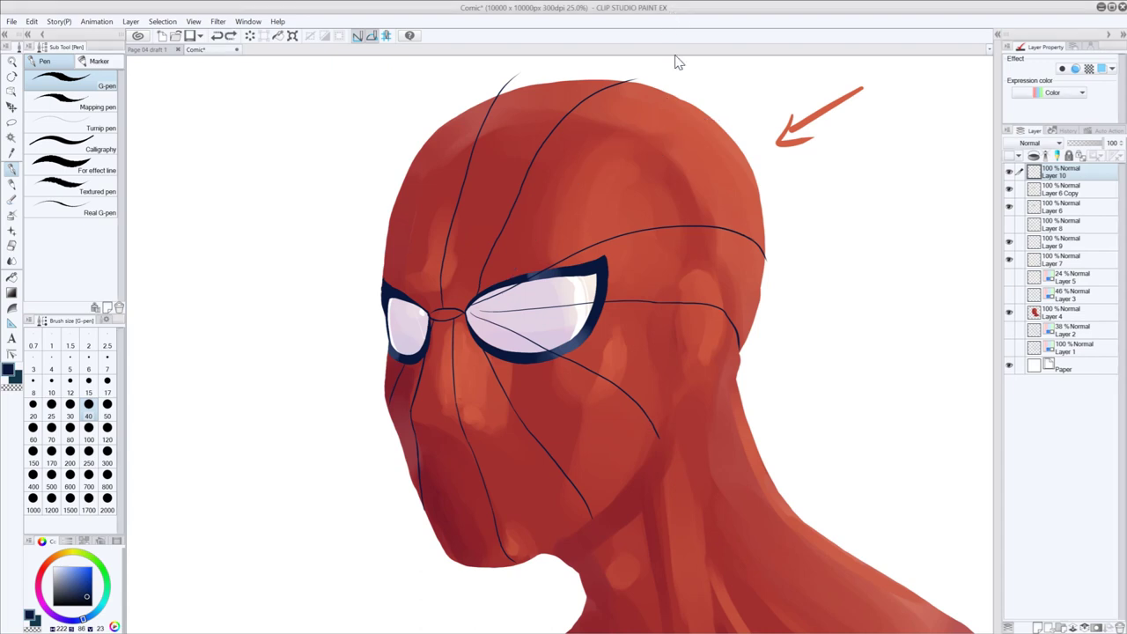
# - Redraw the web line from the nose bridge over the crown and add another up the far side of the forehead
pyautogui.hotkey('ctrl', 'z')
pyautogui.moveTo(455, 306)
pyautogui.mouseDown()
pyautogui.moveTo(503, 166)
pyautogui.moveTo(592, 68)
pyautogui.mouseUp()
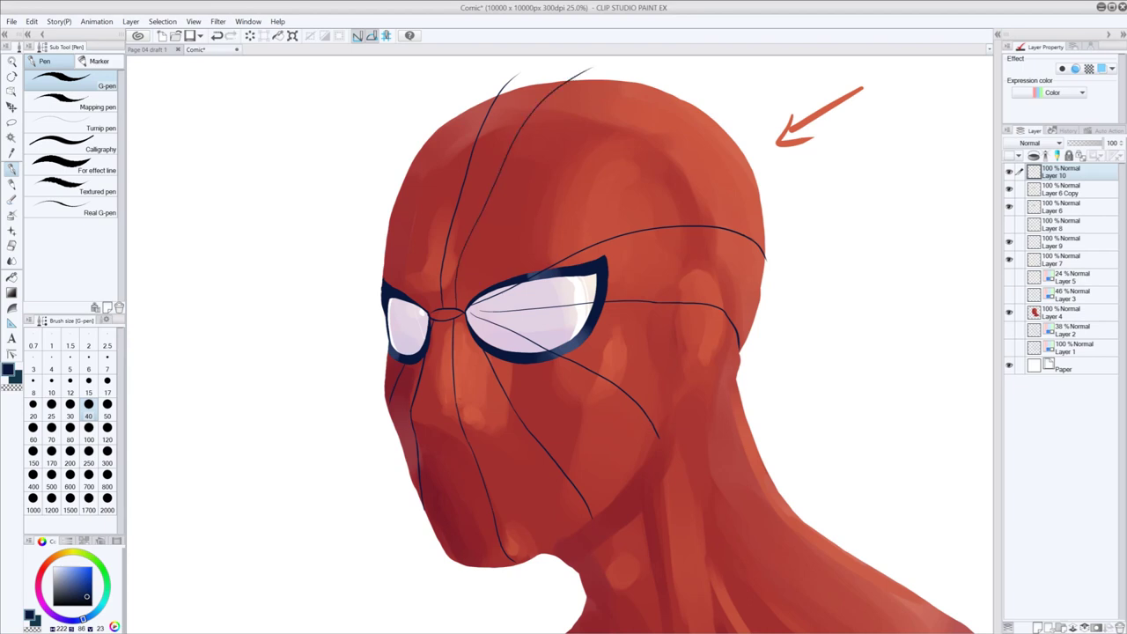
pyautogui.moveTo(432, 304)
pyautogui.mouseDown()
pyautogui.moveTo(425, 271)
pyautogui.moveTo(444, 138)
pyautogui.moveTo(461, 107)
pyautogui.mouseUp()
pyautogui.hotkey('ctrl', 'z')
pyautogui.moveTo(428, 270)
pyautogui.mouseDown()
pyautogui.moveTo(454, 134)
pyautogui.moveTo(482, 89)
pyautogui.mouseUp()
pyautogui.hotkey('ctrl', 'z')
pyautogui.moveTo(428, 266)
pyautogui.mouseDown()
pyautogui.moveTo(430, 223)
pyautogui.moveTo(491, 77)
pyautogui.mouseUp()
# - Draw a curved web line from above the near eye's inner corner across the forehead toward the upper back of the head
pyautogui.moveTo(470, 295)
pyautogui.mouseDown()
pyautogui.moveTo(495, 241)
pyautogui.moveTo(660, 80)
pyautogui.mouseUp()
pyautogui.hotkey('ctrl', 'z')
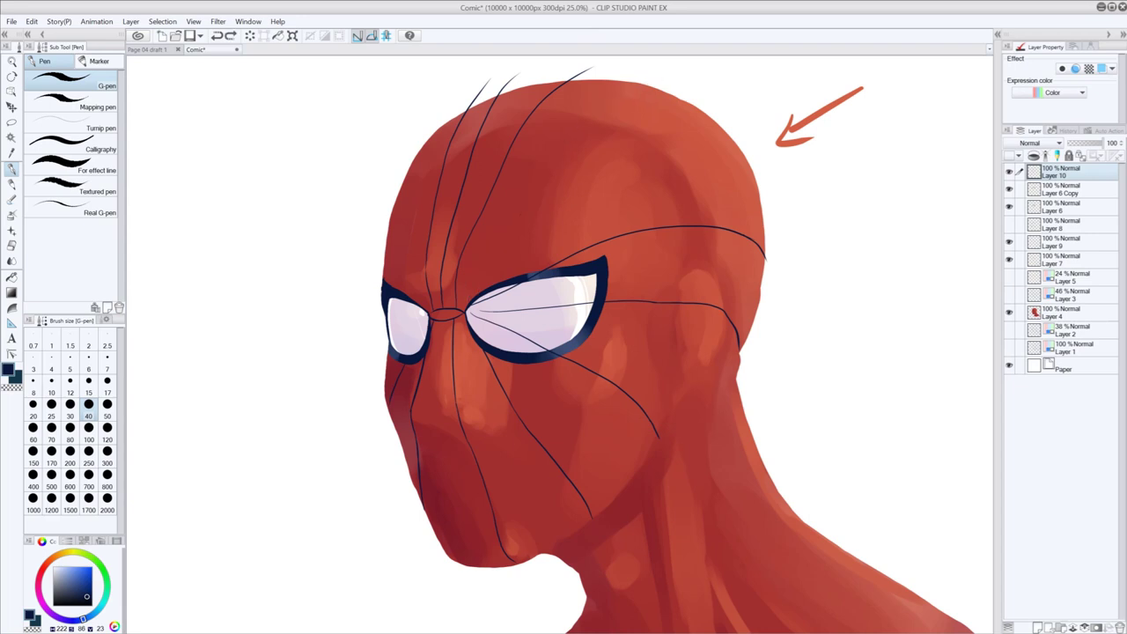
pyautogui.moveTo(485, 257); pyautogui.dragTo(588, 113)
pyautogui.hotkey('ctrl', 'z')
pyautogui.moveTo(475, 295)
pyautogui.mouseDown()
pyautogui.moveTo(535, 186)
pyautogui.moveTo(710, 89)
pyautogui.mouseUp()
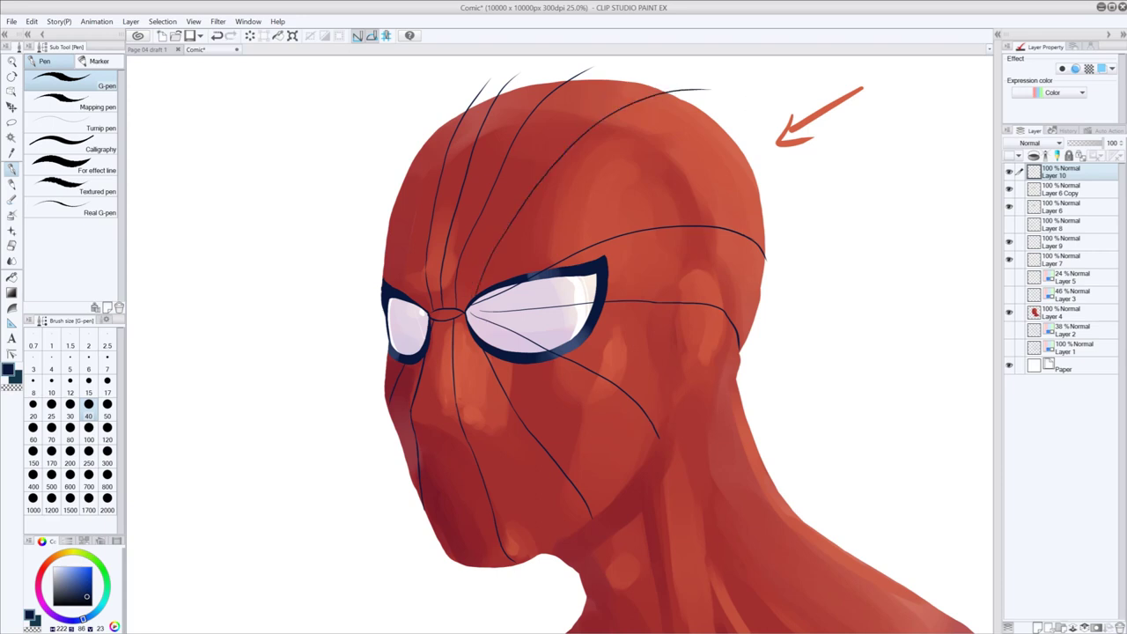
pyautogui.hotkey('ctrl', 'z')
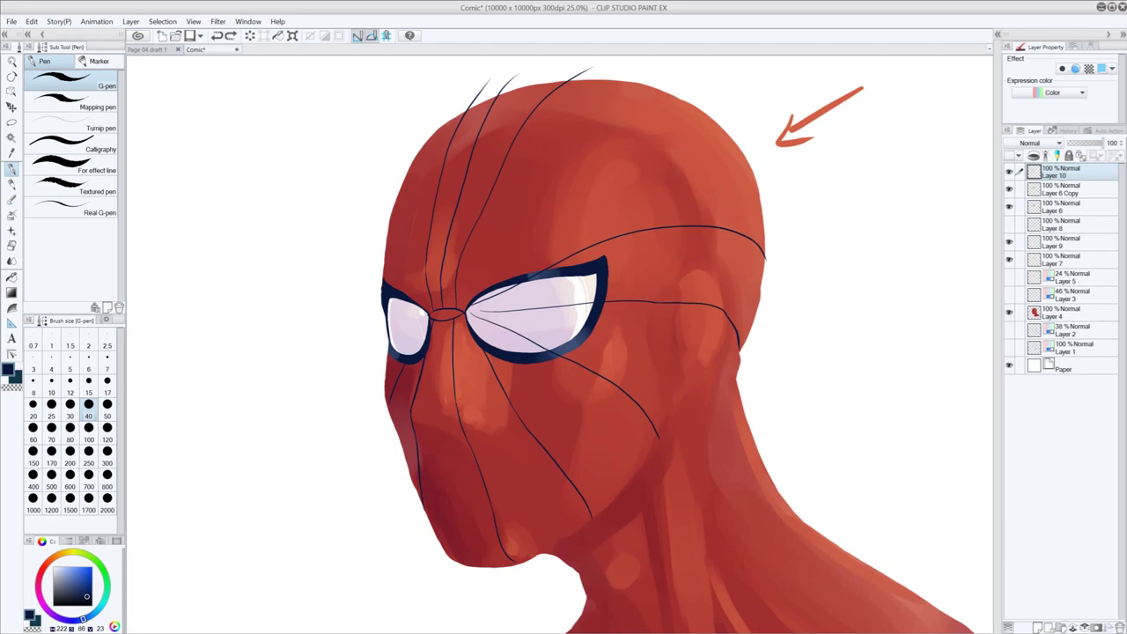
pyautogui.moveTo(493, 276)
pyautogui.mouseDown()
pyautogui.moveTo(599, 147)
pyautogui.moveTo(720, 114)
pyautogui.mouseUp()
# - Draw two short web lines rising from the far eye to the forehead's front outline
pyautogui.moveTo(410, 290); pyautogui.dragTo(388, 205)
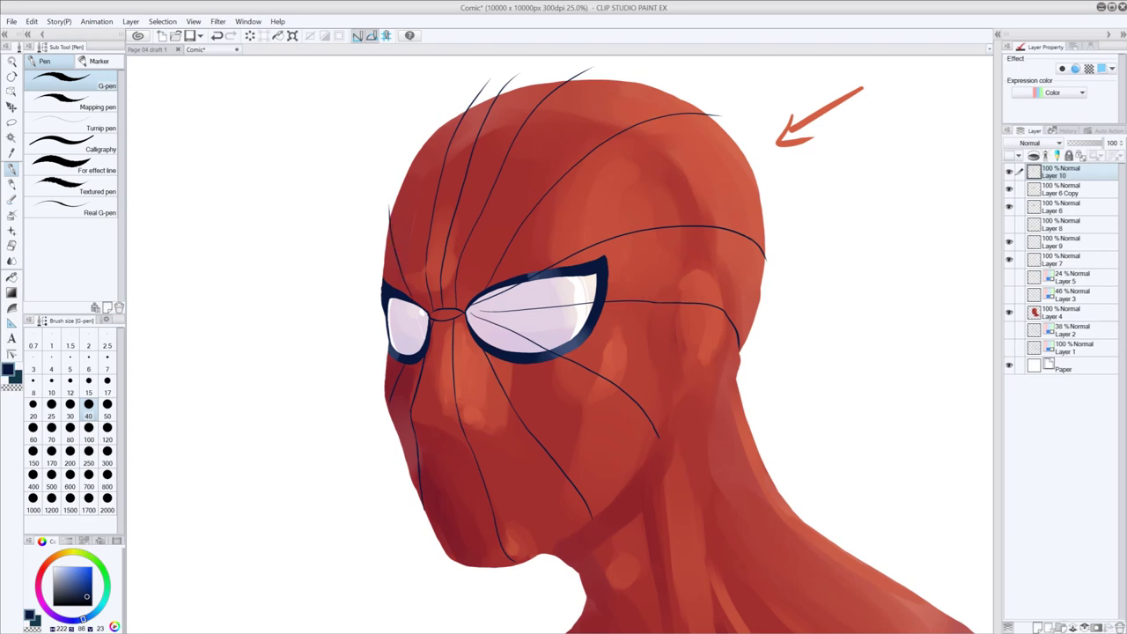
pyautogui.hotkey('ctrl', 'z')
pyautogui.moveTo(406, 287); pyautogui.dragTo(396, 185)
pyautogui.hotkey('ctrl', 'z')
pyautogui.moveTo(409, 296); pyautogui.dragTo(400, 178)
pyautogui.moveTo(393, 277); pyautogui.dragTo(380, 247)
# - Continue the cheek web line that ends at the jaw down the neck to the collar edge
pyautogui.moveTo(648, 404); pyautogui.dragTo(633, 231)
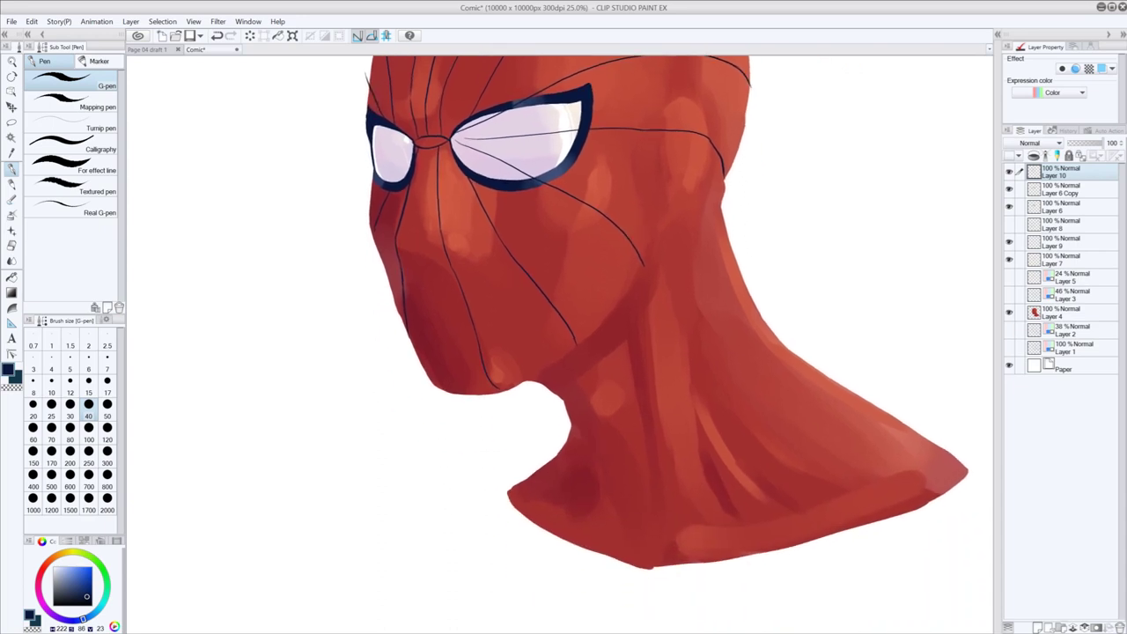
pyautogui.moveTo(577, 339)
pyautogui.mouseDown()
pyautogui.moveTo(635, 420)
pyautogui.moveTo(650, 462)
pyautogui.mouseUp()
pyautogui.hotkey('ctrl', 'z')
pyautogui.moveTo(583, 351); pyautogui.dragTo(654, 434)
pyautogui.hotkey('ctrl', 'z')
pyautogui.moveTo(583, 352)
pyautogui.mouseDown()
pyautogui.moveTo(625, 407)
pyautogui.moveTo(662, 533)
pyautogui.mouseUp()
pyautogui.hotkey('ctrl', 'z')
pyautogui.moveTo(579, 346)
pyautogui.mouseDown()
pyautogui.moveTo(653, 460)
pyautogui.moveTo(692, 544)
pyautogui.mouseUp()
# - Draw two curved web lines from under the jaw down the front of the neck to the collar
pyautogui.moveTo(552, 367)
pyautogui.mouseDown()
pyautogui.moveTo(616, 494)
pyautogui.moveTo(618, 533)
pyautogui.mouseUp()
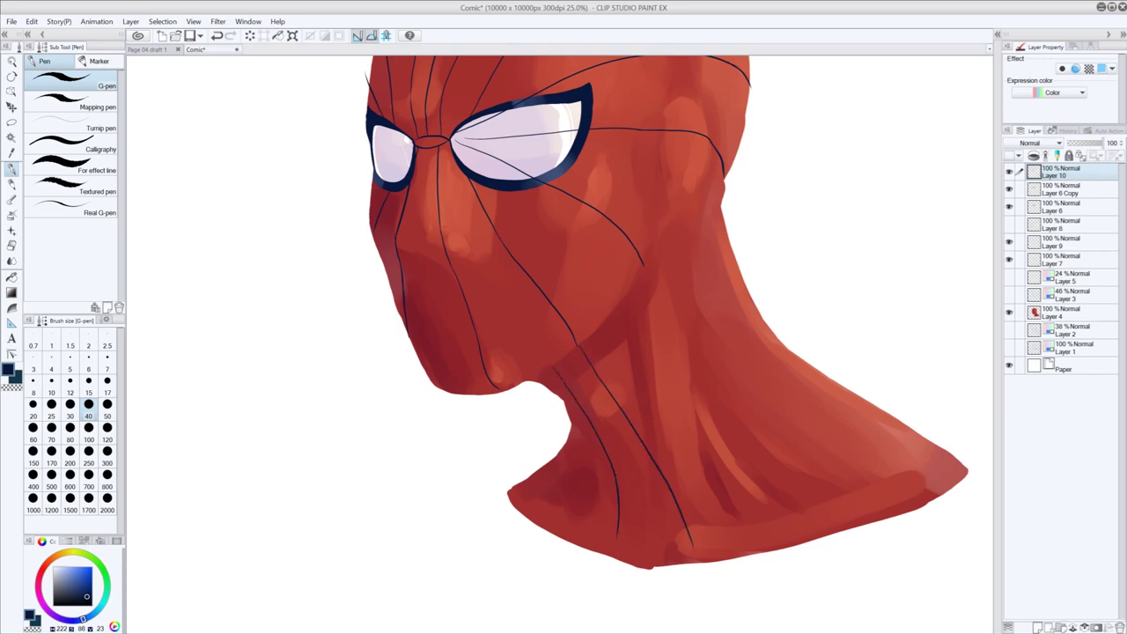
pyautogui.hotkey('ctrl', 'z')
pyautogui.moveTo(559, 366)
pyautogui.mouseDown()
pyautogui.moveTo(586, 396)
pyautogui.moveTo(633, 538)
pyautogui.mouseUp()
pyautogui.moveTo(551, 369)
pyautogui.mouseDown()
pyautogui.moveTo(588, 519)
pyautogui.moveTo(572, 554)
pyautogui.mouseUp()
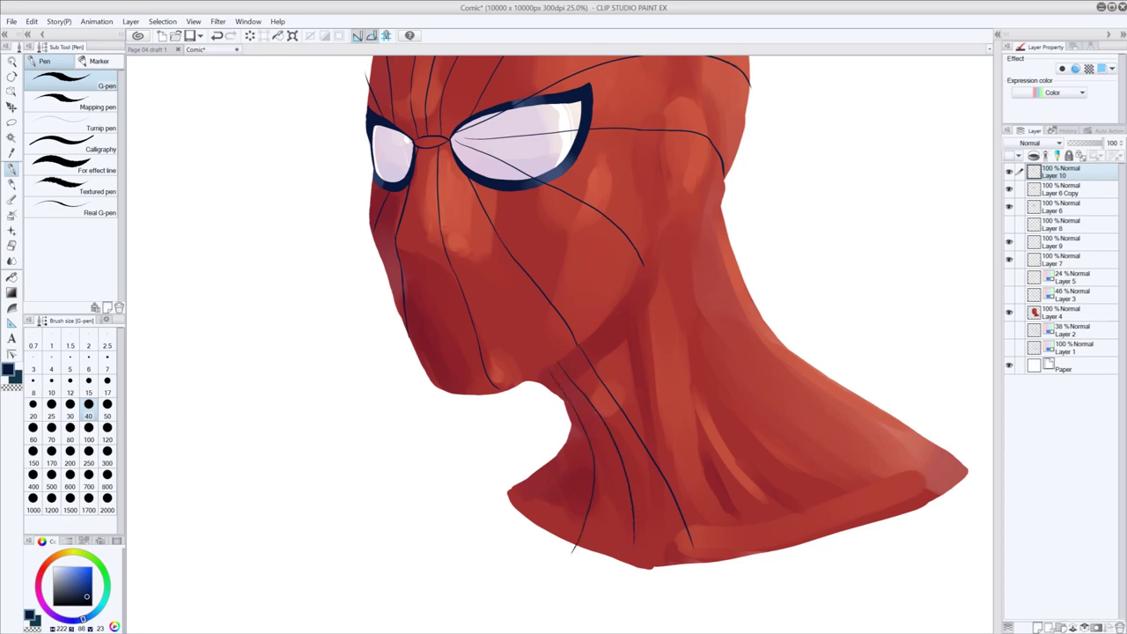
# - Refine the lower ends of the neck web lines so they taper past the collar's bottom edge
pyautogui.hotkey('ctrl', 'z')
pyautogui.moveTo(587, 516); pyautogui.dragTo(568, 554)
pyautogui.hotkey('ctrl', 'z')
pyautogui.moveTo(637, 540); pyautogui.dragTo(628, 583)
pyautogui.hotkey('ctrl', 'z')
pyautogui.moveTo(635, 540); pyautogui.dragTo(623, 583)
pyautogui.hotkey('ctrl', 'z')
pyautogui.moveTo(636, 539); pyautogui.dragTo(625, 585)
pyautogui.hotkey('ctrl', 'z')
pyautogui.moveTo(635, 535); pyautogui.dragTo(623, 583)
pyautogui.hotkey('ctrl', 'z')
pyautogui.moveTo(636, 537); pyautogui.dragTo(623, 585)
pyautogui.hotkey('ctrl', 'z')
pyautogui.moveTo(635, 537); pyautogui.dragTo(621, 588)
pyautogui.moveTo(693, 544); pyautogui.dragTo(710, 588)
# - Draw two more web lines along the throat, curving down to the collar's front tip
pyautogui.moveTo(539, 378)
pyautogui.mouseDown()
pyautogui.moveTo(569, 407)
pyautogui.moveTo(579, 466)
pyautogui.moveTo(521, 537)
pyautogui.mouseUp()
pyautogui.hotkey('ctrl', 'z')
pyautogui.hotkey('ctrl', 'z')
pyautogui.hotkey('ctrl', 'z')
pyautogui.hotkey('ctrl', 'z')
pyautogui.moveTo(559, 465); pyautogui.dragTo(514, 500)
pyautogui.moveTo(568, 433); pyautogui.dragTo(556, 466)
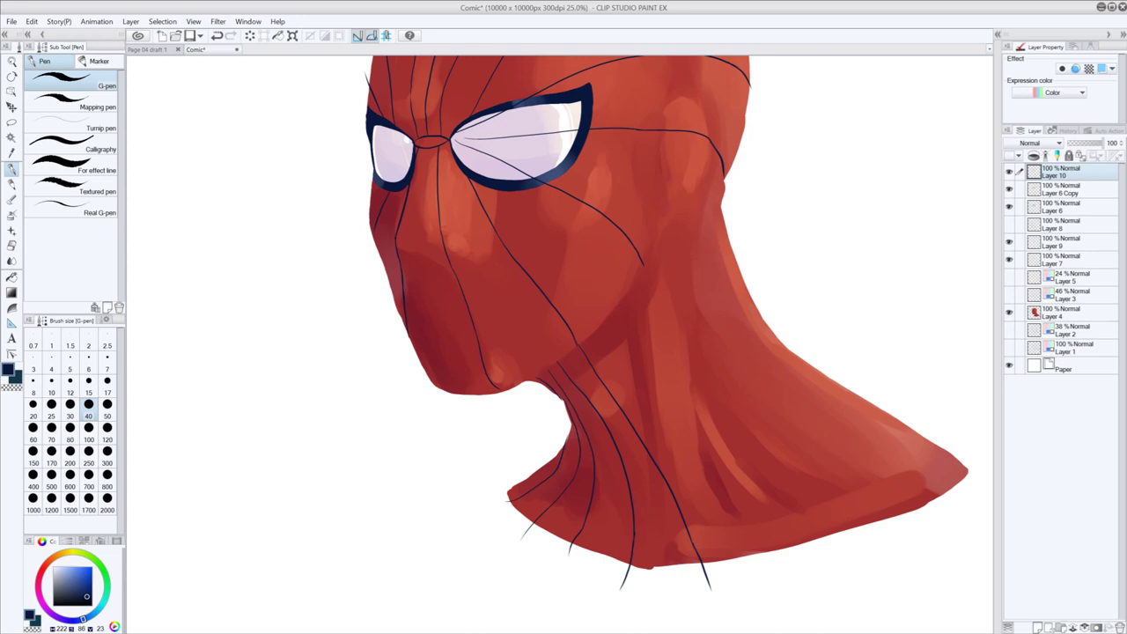
# - Extend the upper cheek web line from the jaw's back corner down the neck to the collar edge
pyautogui.moveTo(616, 313); pyautogui.dragTo(764, 544)
pyautogui.hotkey('ctrl', 'z')
pyautogui.moveTo(640, 284); pyautogui.dragTo(654, 320)
pyautogui.hotkey('ctrl', 'z')
pyautogui.moveTo(643, 265)
pyautogui.mouseDown()
pyautogui.moveTo(663, 322)
pyautogui.moveTo(788, 469)
pyautogui.moveTo(887, 525)
pyautogui.mouseUp()
pyautogui.hotkey('ctrl', 'z')
pyautogui.hotkey('ctrl', 'y')
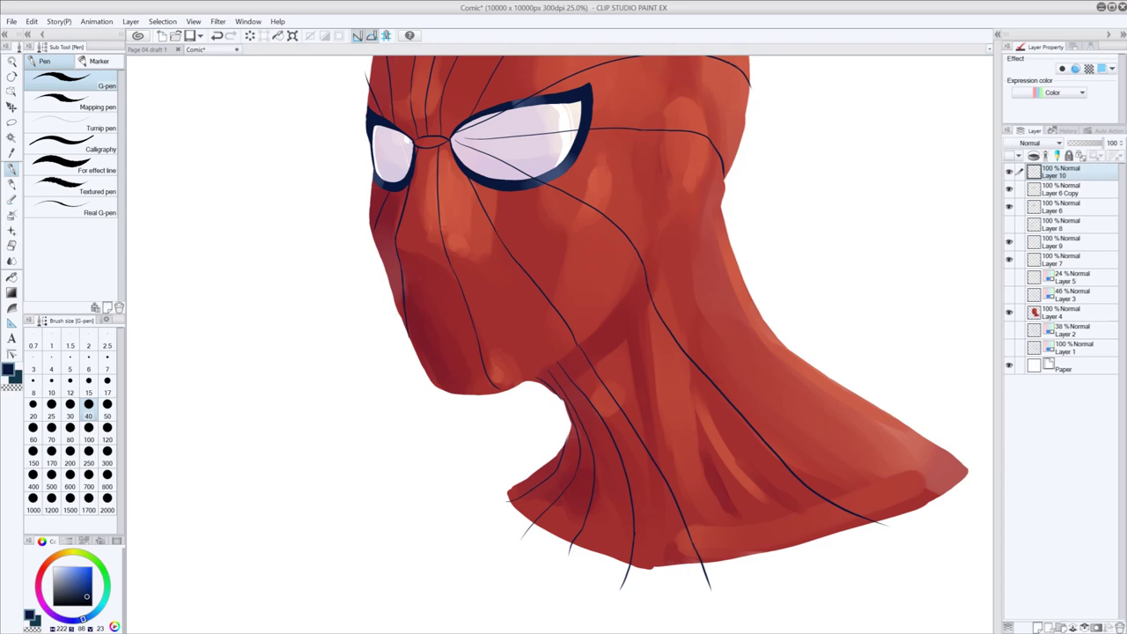
# - Draw a web line from the jaw's underside diagonally down the side of the neck past the collar edge
pyautogui.moveTo(614, 324)
pyautogui.mouseDown()
pyautogui.moveTo(686, 429)
pyautogui.moveTo(831, 543)
pyautogui.mouseUp()
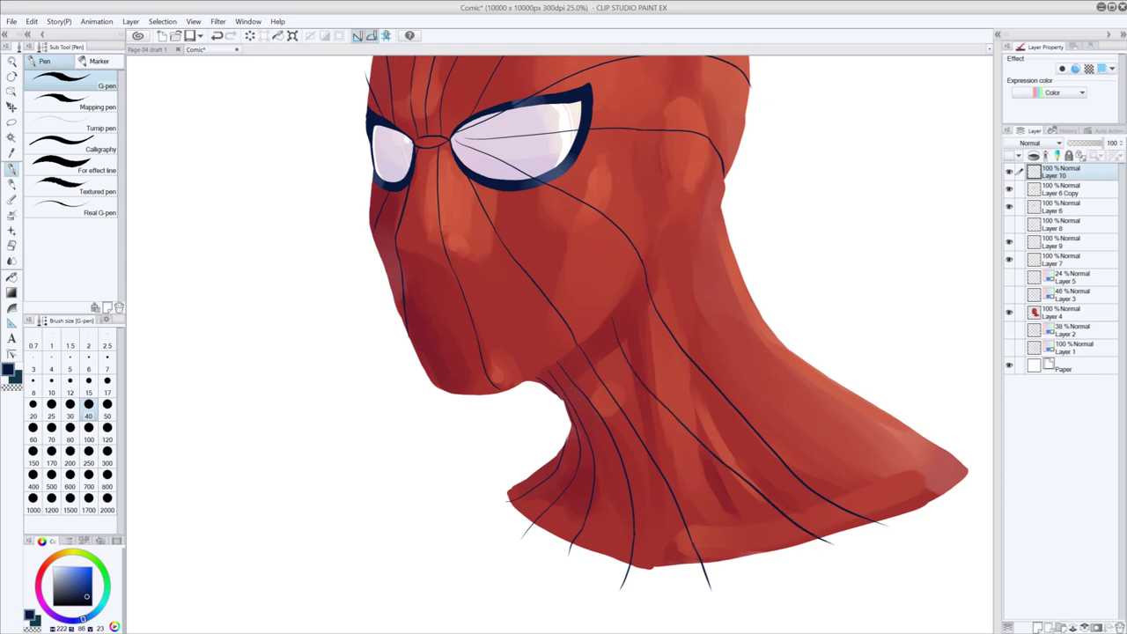
pyautogui.hotkey('ctrl', 'z')
pyautogui.moveTo(618, 324)
pyautogui.mouseDown()
pyautogui.moveTo(657, 405)
pyautogui.moveTo(821, 561)
pyautogui.mouseUp()
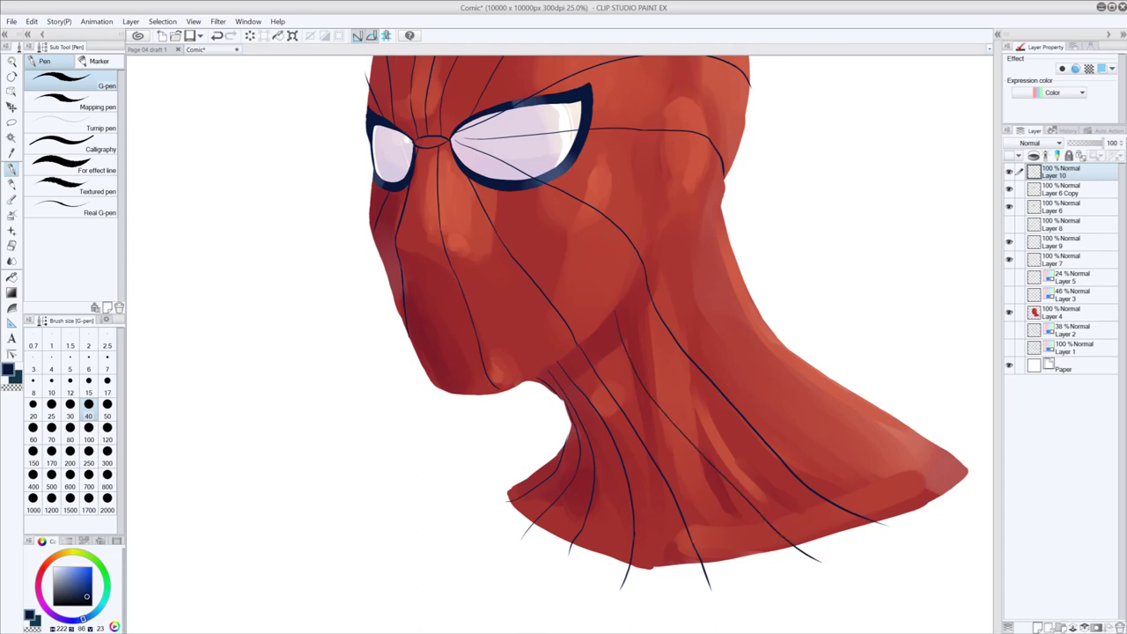
pyautogui.moveTo(654, 286); pyautogui.dragTo(689, 371)
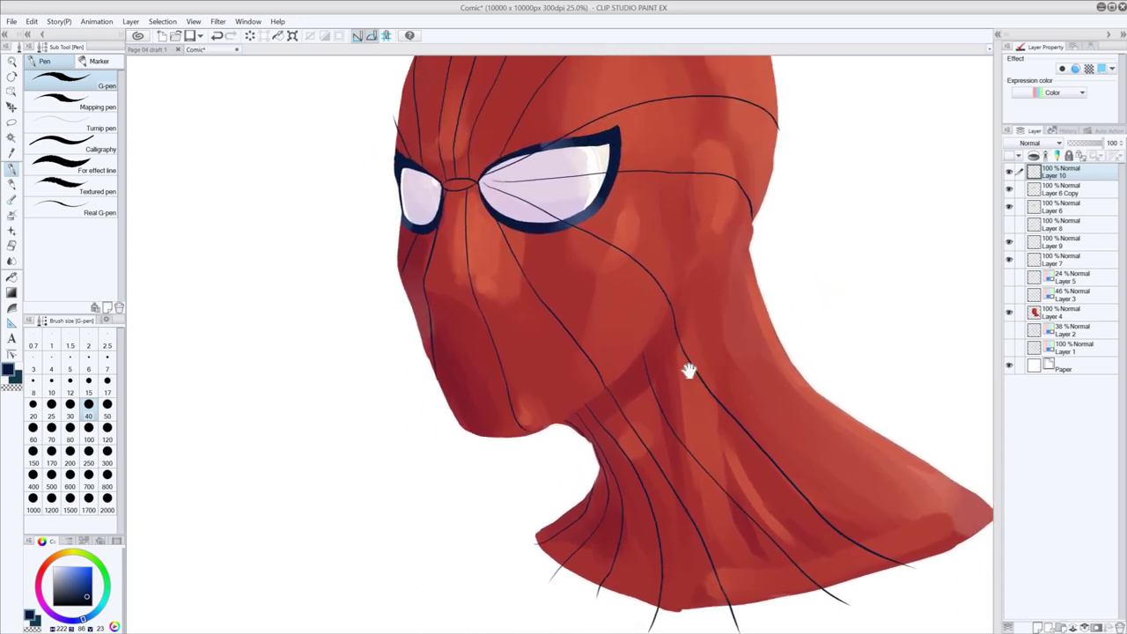
pyautogui.scroll(2, 613, 205)
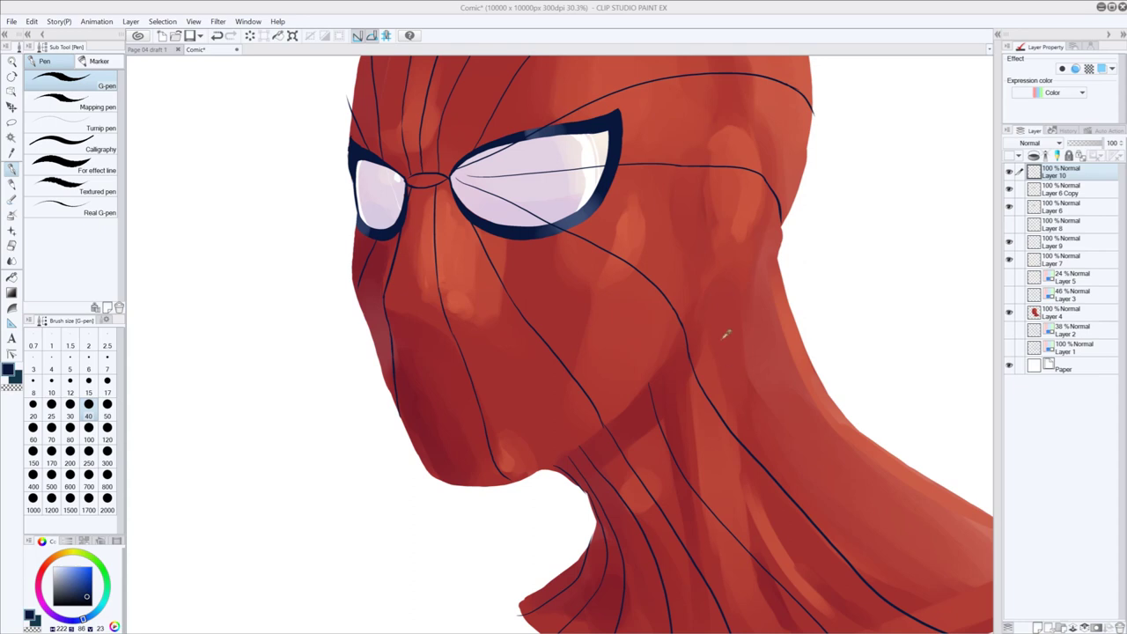
pyautogui.keyDown('alt'); pyautogui.click(677, 298); pyautogui.keyUp('alt')
pyautogui.moveTo(739, 352); pyautogui.dragTo(640, 236)
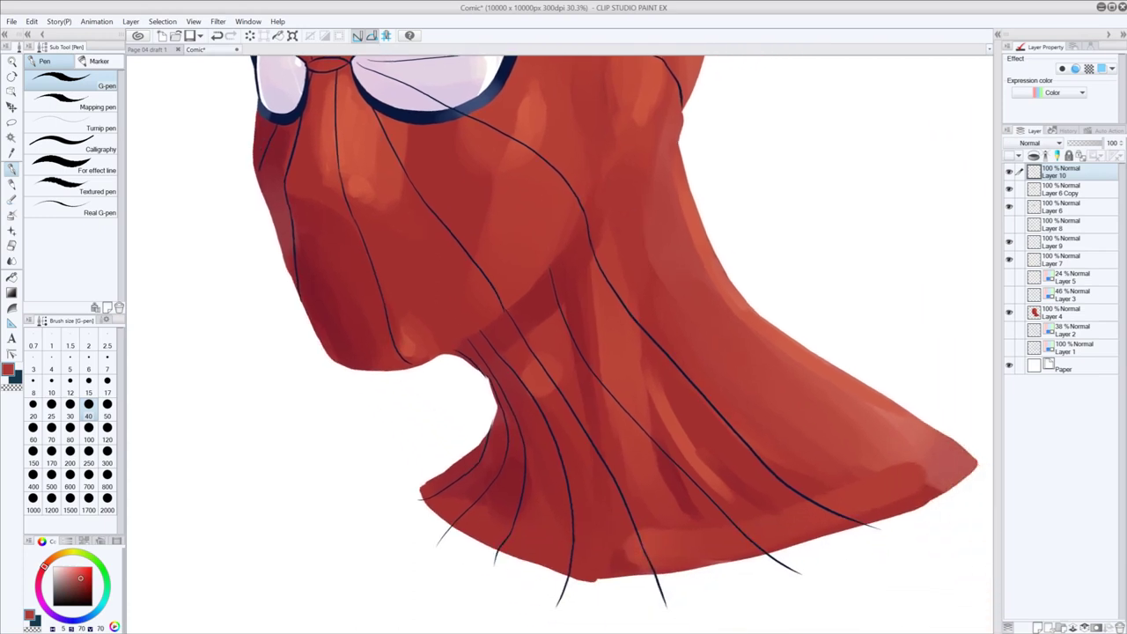
pyautogui.moveTo(612, 181); pyautogui.dragTo(604, 276)
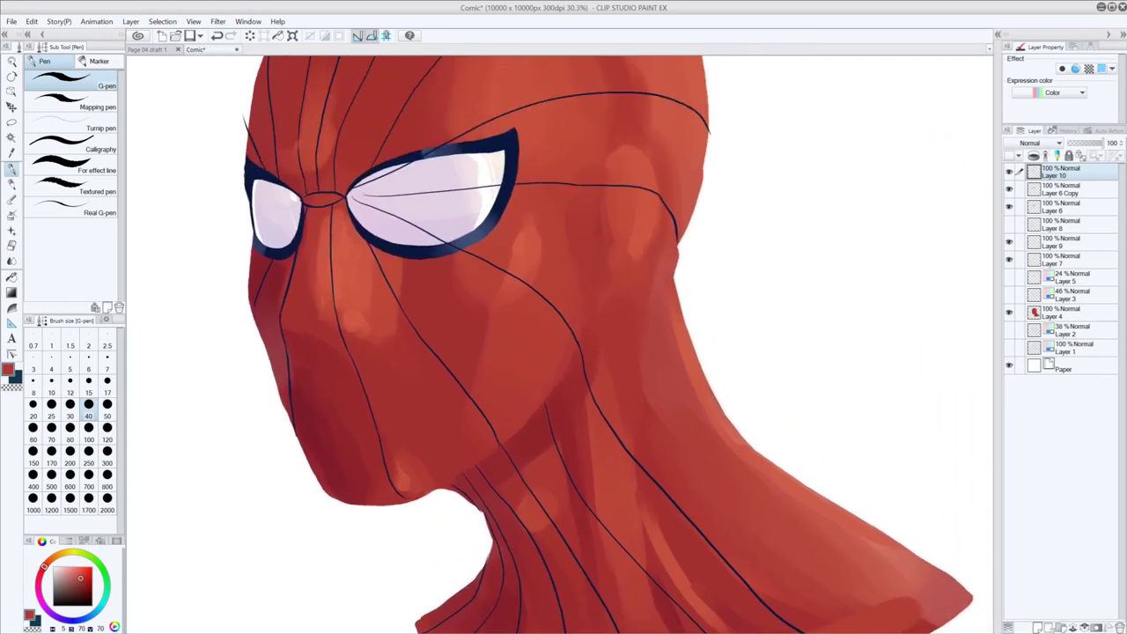
pyautogui.hotkey('ctrl', 'z')
pyautogui.keyDown('alt'); pyautogui.click(516, 130); pyautogui.keyUp('alt')
pyautogui.moveTo(505, 214)
pyautogui.mouseDown()
pyautogui.moveTo(554, 229)
pyautogui.moveTo(660, 335)
pyautogui.mouseUp()
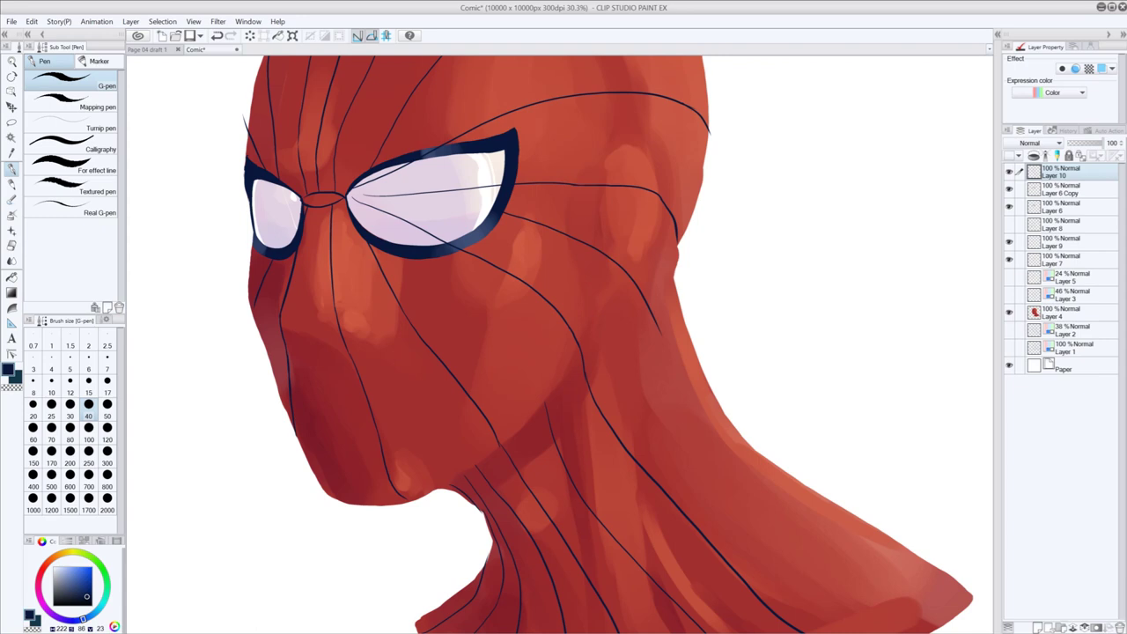
pyautogui.hotkey('ctrl', 'z')
pyautogui.moveTo(399, 208)
pyautogui.mouseDown()
pyautogui.moveTo(493, 280)
pyautogui.moveTo(545, 296)
pyautogui.mouseUp()
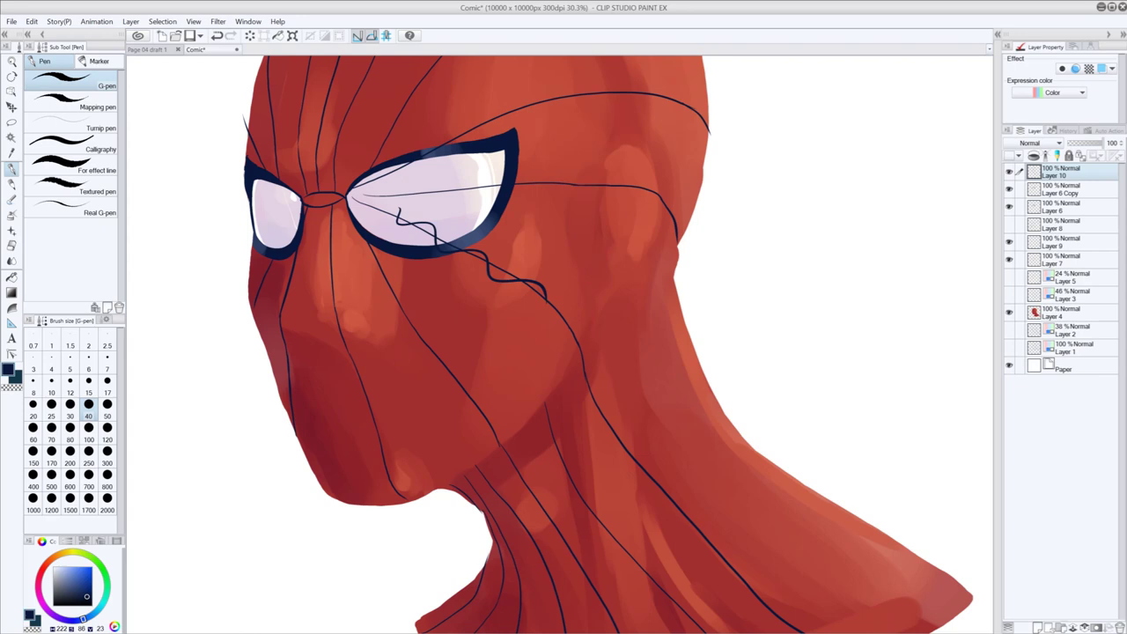
pyautogui.hotkey('ctrl', 'z')
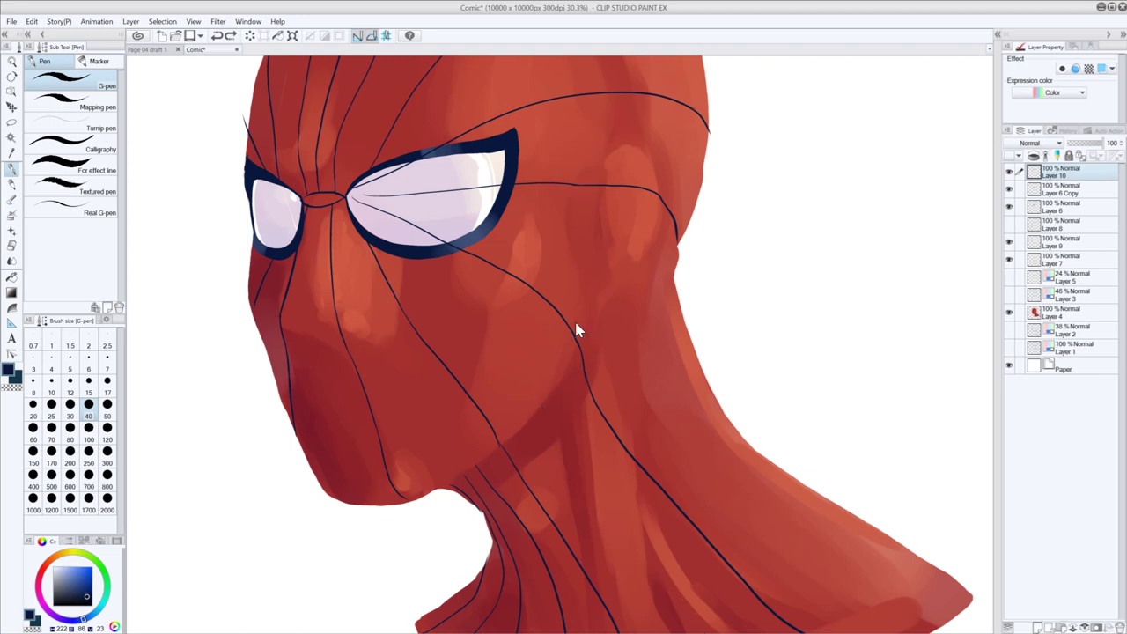
# - Erase the whole web line running from the nose bridge across the near eye and cheek down to the collar
pyautogui.press('e')
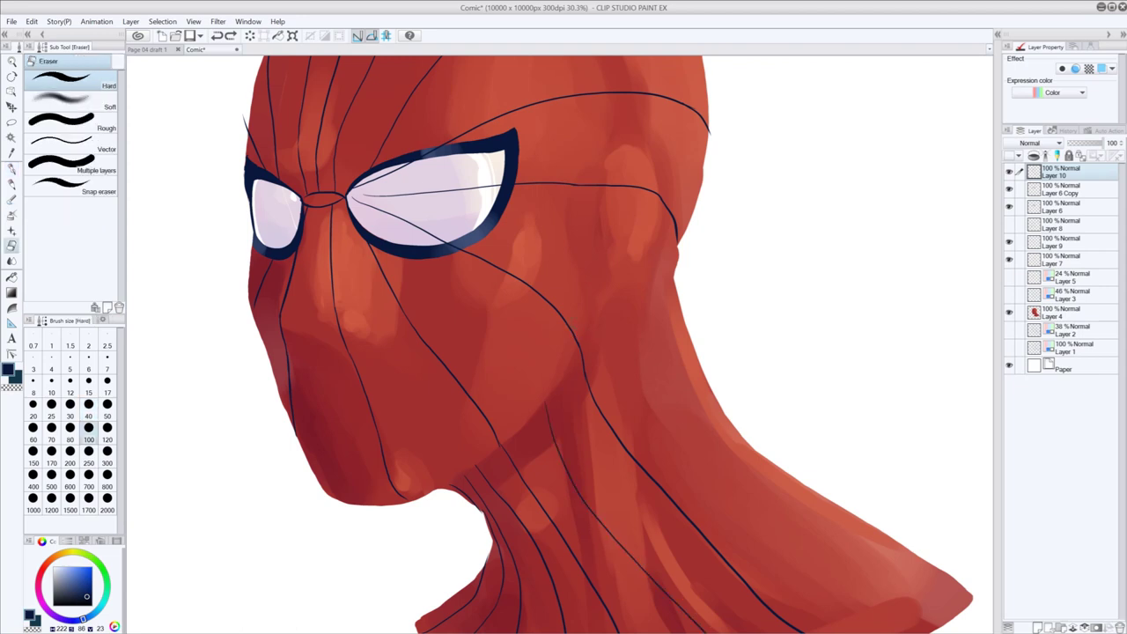
pyautogui.moveTo(354, 198)
pyautogui.mouseDown()
pyautogui.moveTo(515, 280)
pyautogui.moveTo(496, 262)
pyautogui.moveTo(552, 305)
pyautogui.moveTo(600, 412)
pyautogui.moveTo(797, 630)
pyautogui.mouseUp()
pyautogui.press('p')
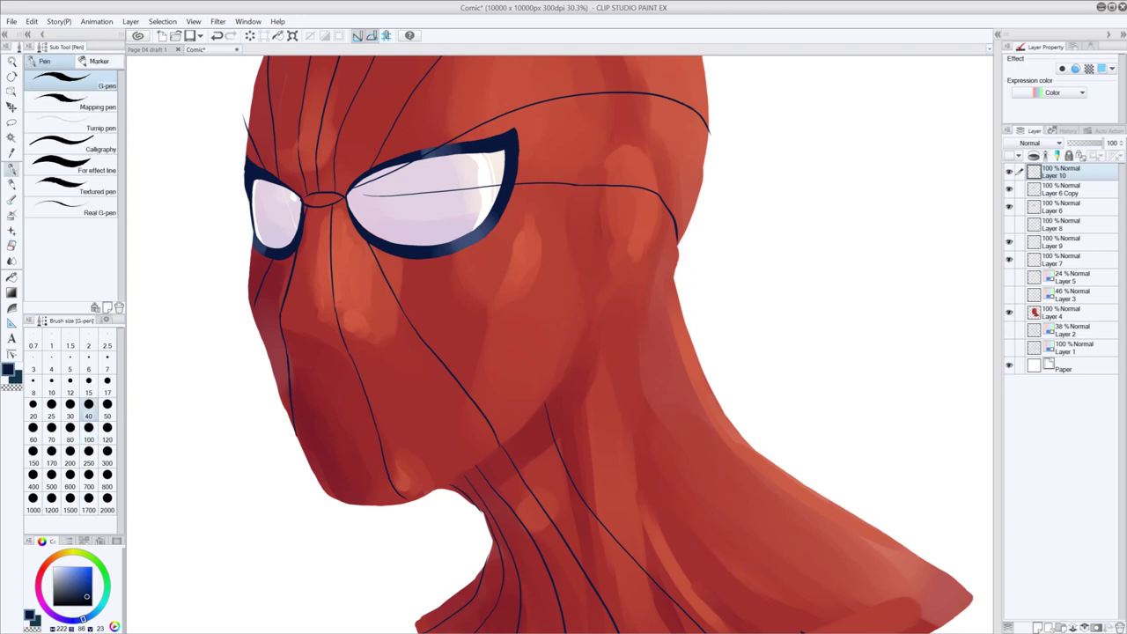
pyautogui.moveTo(702, 536); pyautogui.dragTo(616, 348)
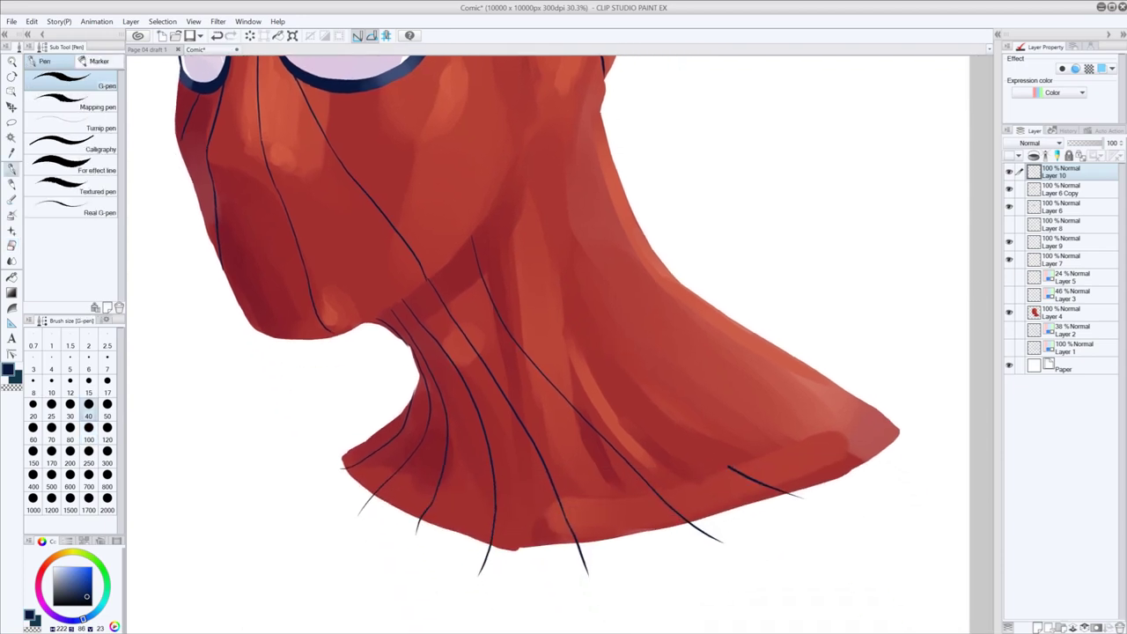
pyautogui.hotkey('ctrl', 'z')
pyautogui.hotkey('ctrl', 'y')
pyautogui.press('e')
pyautogui.moveTo(728, 468); pyautogui.dragTo(804, 500)
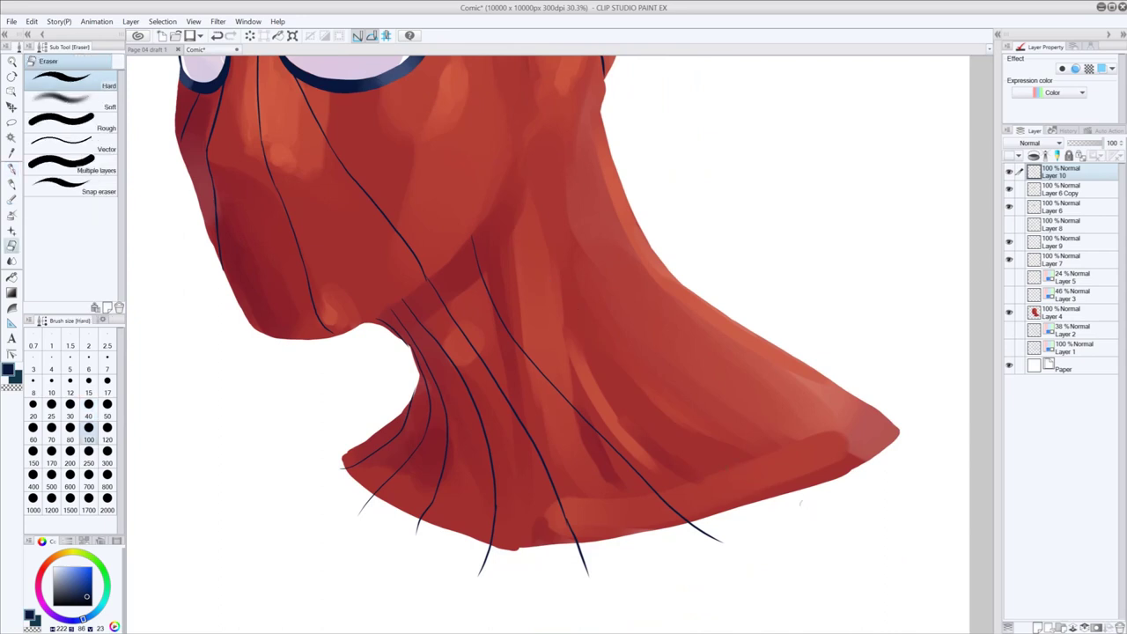
pyautogui.press('p')
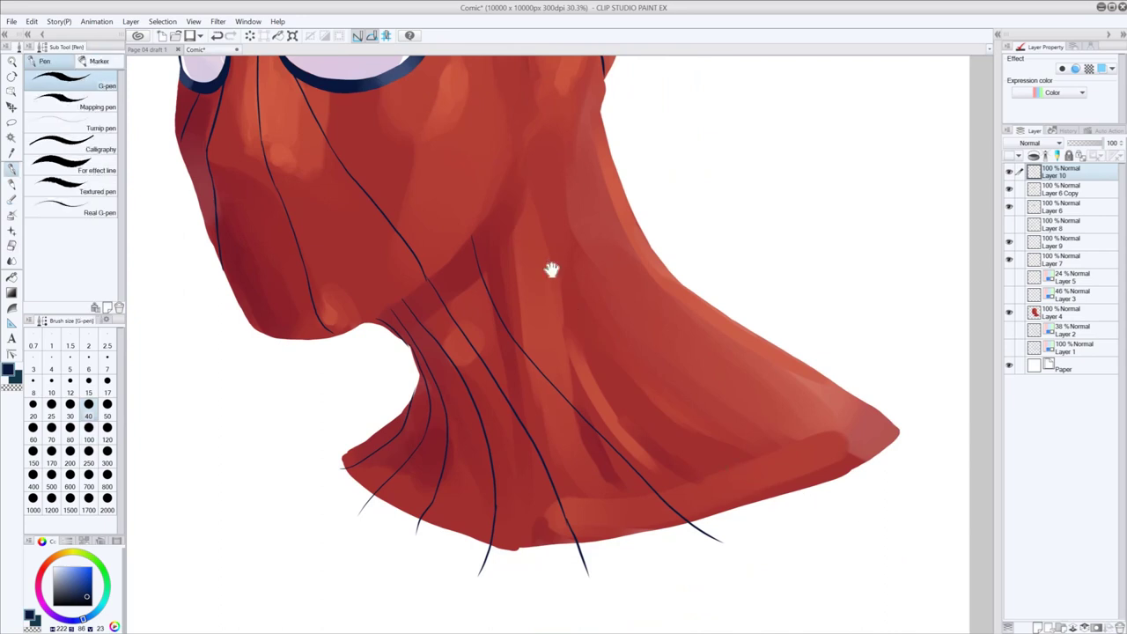
# - Draw a web line from the near eye's inner corner across the cheek to meet the diagonal neck line at the jaw
pyautogui.moveTo(548, 259); pyautogui.dragTo(581, 365)
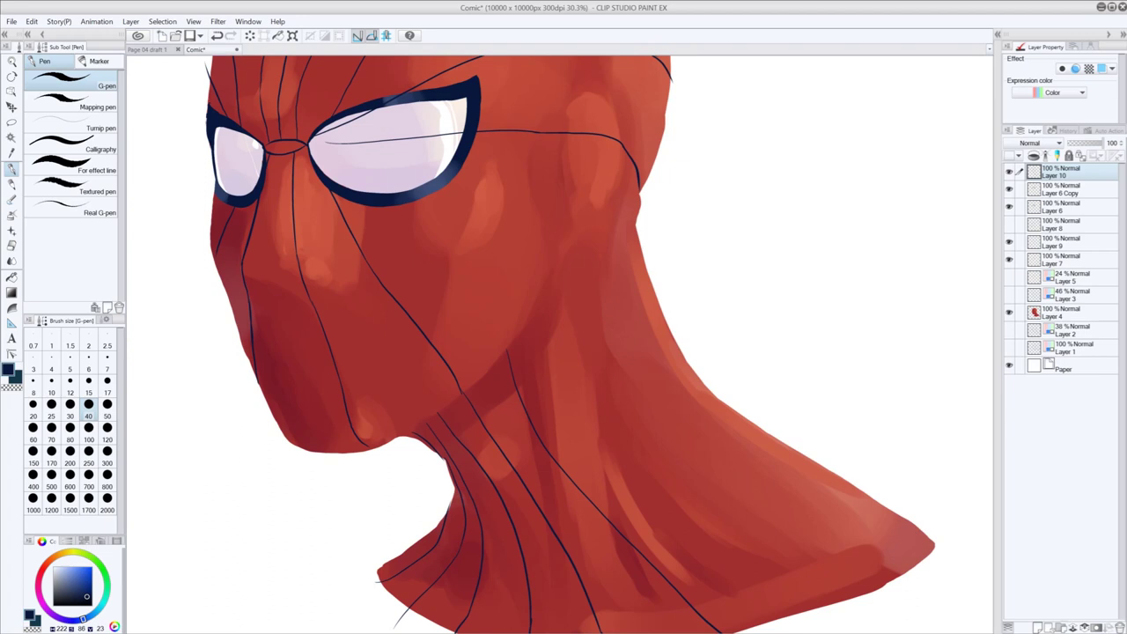
pyautogui.moveTo(410, 206); pyautogui.dragTo(476, 283)
pyautogui.hotkey('ctrl', 'z')
pyautogui.moveTo(310, 144)
pyautogui.mouseDown()
pyautogui.moveTo(455, 265)
pyautogui.moveTo(510, 352)
pyautogui.mouseUp()
pyautogui.hotkey('ctrl', 'z')
pyautogui.moveTo(448, 259); pyautogui.dragTo(508, 352)
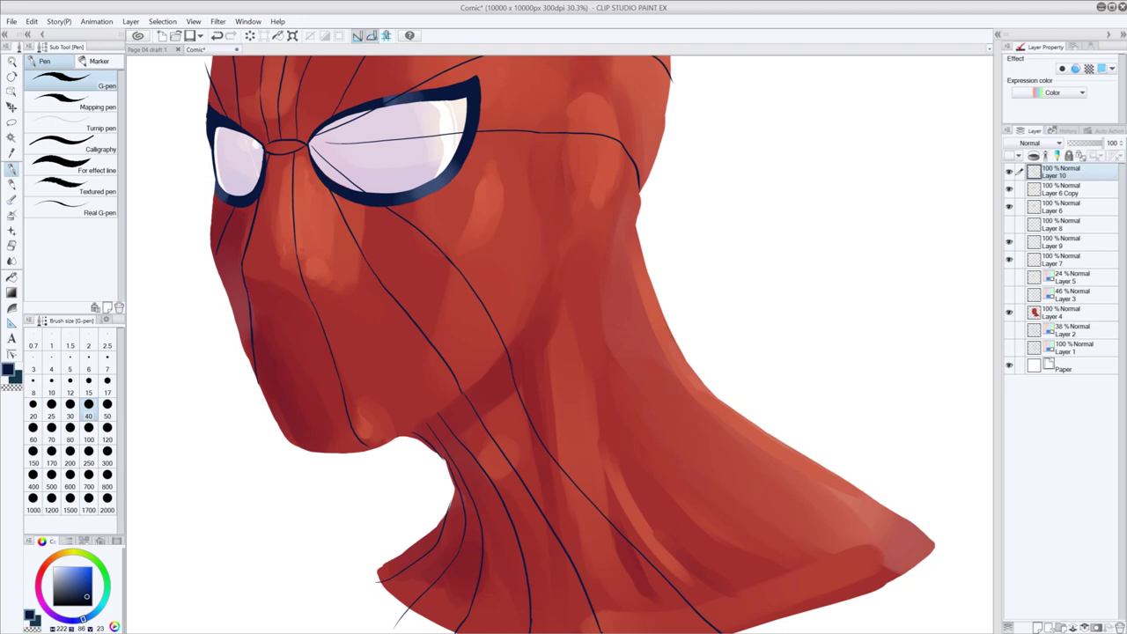
# - Draw two web lines from the near eye's outer edge across the cheek and down the neck to the collar
pyautogui.moveTo(363, 157)
pyautogui.mouseDown()
pyautogui.moveTo(500, 211)
pyautogui.moveTo(537, 261)
pyautogui.mouseUp()
pyautogui.hotkey('ctrl', 'z')
pyautogui.moveTo(401, 161); pyautogui.dragTo(537, 257)
pyautogui.hotkey('ctrl', 'z')
pyautogui.moveTo(456, 170)
pyautogui.mouseDown()
pyautogui.moveTo(556, 297)
pyautogui.moveTo(766, 491)
pyautogui.mouseUp()
pyautogui.hotkey('ctrl', 'z')
pyautogui.moveTo(544, 275)
pyautogui.mouseDown()
pyautogui.moveTo(570, 341)
pyautogui.moveTo(556, 320)
pyautogui.mouseUp()
pyautogui.hotkey('ctrl', 'z')
pyautogui.hotkey('ctrl', 'z')
pyautogui.moveTo(543, 273); pyautogui.dragTo(552, 323)
pyautogui.hotkey('ctrl', 'z')
pyautogui.moveTo(543, 273)
pyautogui.mouseDown()
pyautogui.moveTo(553, 323)
pyautogui.moveTo(627, 442)
pyautogui.moveTo(799, 615)
pyautogui.mouseUp()
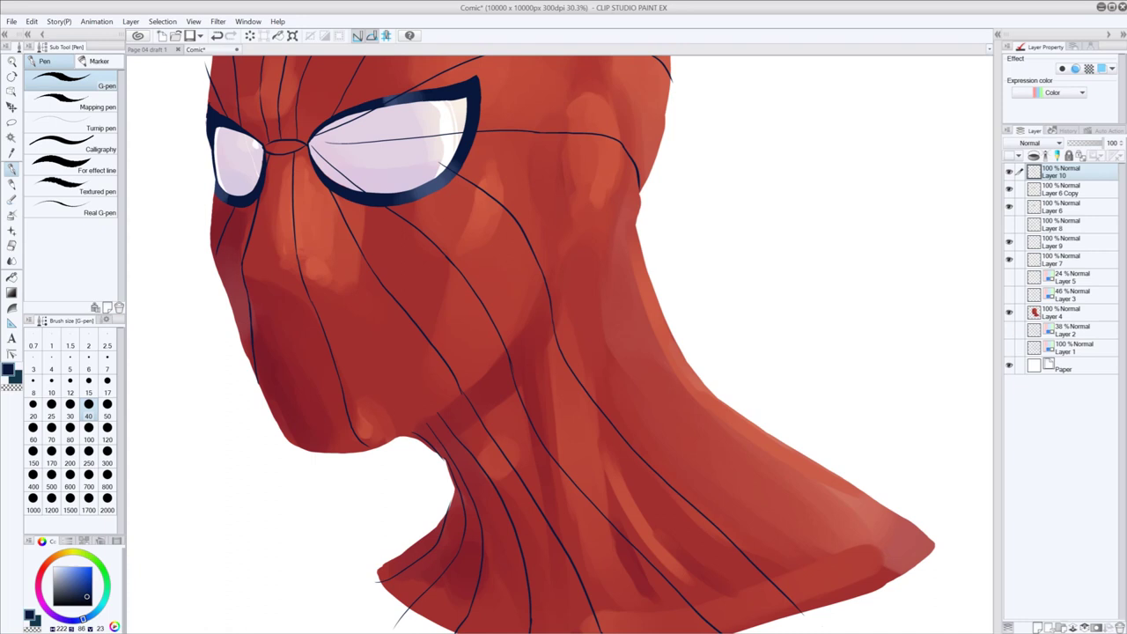
pyautogui.moveTo(479, 154)
pyautogui.mouseDown()
pyautogui.moveTo(549, 183)
pyautogui.moveTo(602, 240)
pyautogui.moveTo(676, 391)
pyautogui.moveTo(907, 553)
pyautogui.mouseUp()
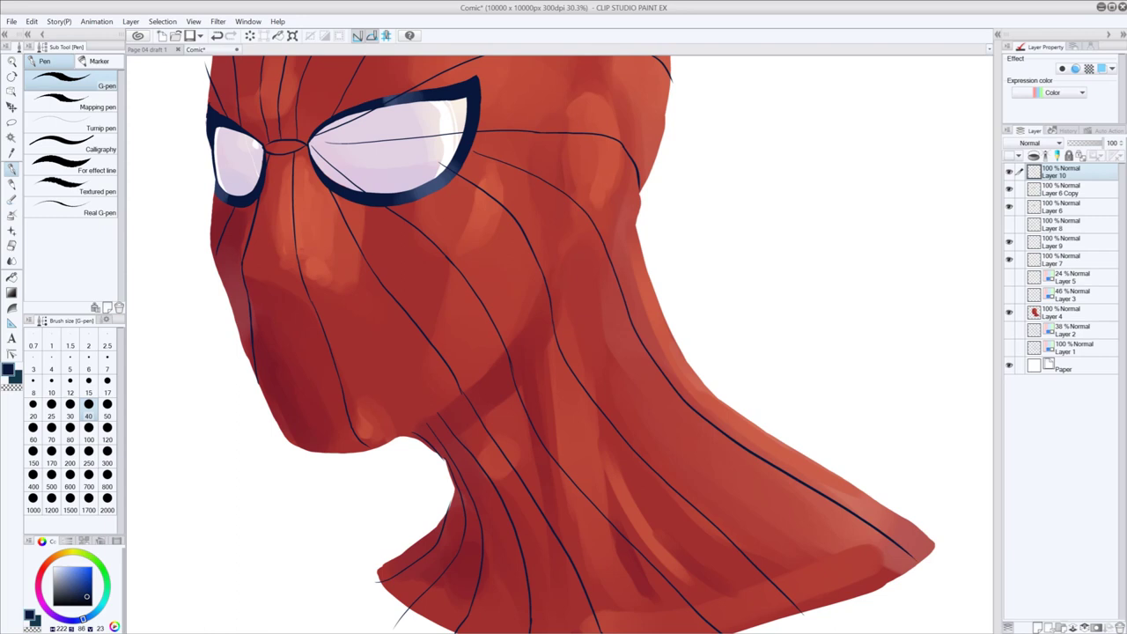
# - Erase the web line running from the nose bridge over the near eye to the back of the head
pyautogui.scroll(-3, 616, 219)
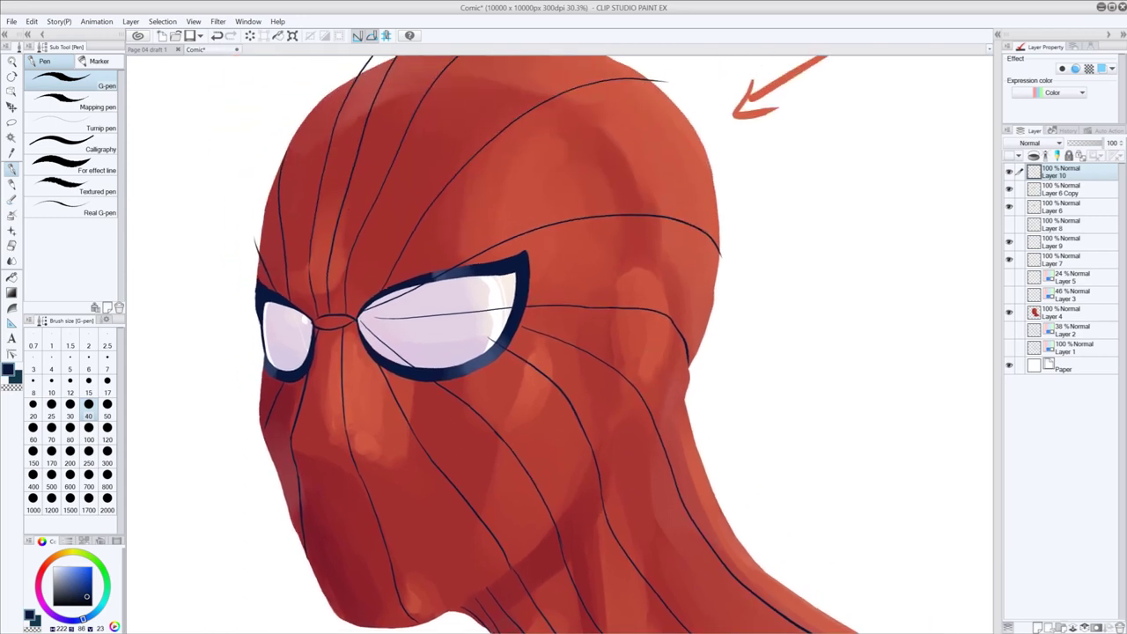
pyautogui.moveTo(531, 276)
pyautogui.mouseDown()
pyautogui.moveTo(577, 263)
pyautogui.moveTo(737, 304)
pyautogui.mouseUp()
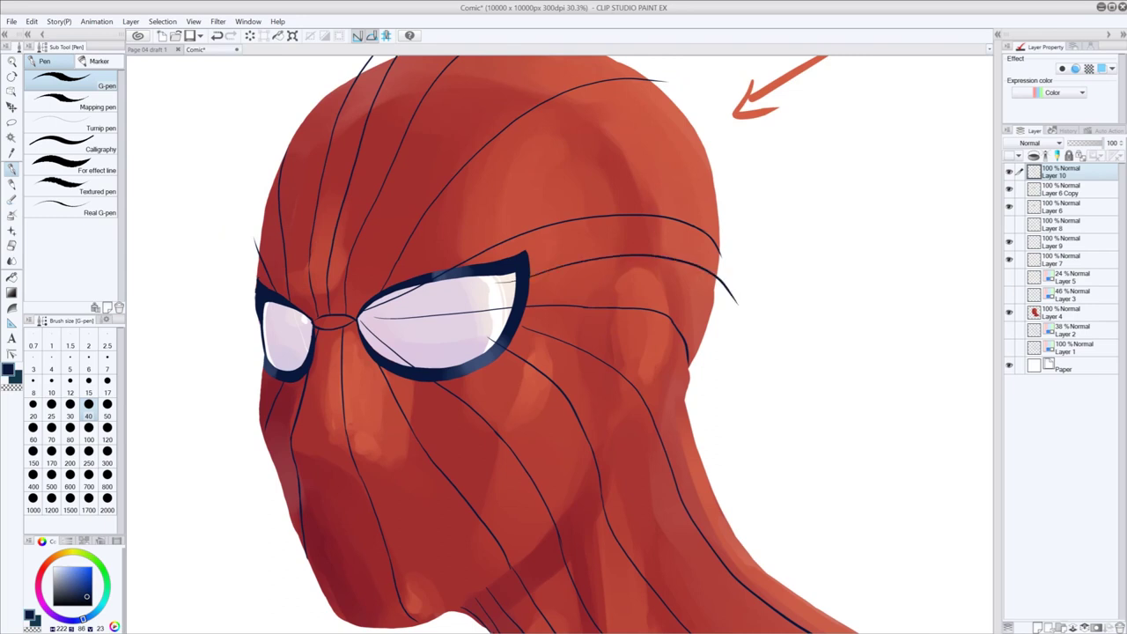
pyautogui.hotkey('ctrl', 'z')
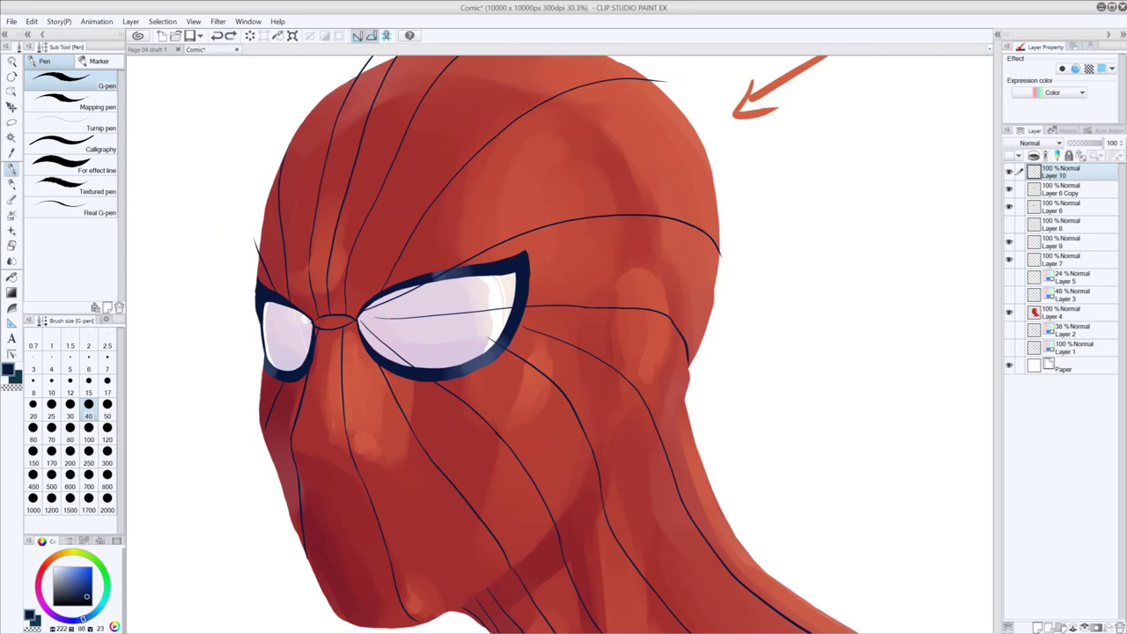
pyautogui.press('e')
pyautogui.moveTo(399, 294)
pyautogui.mouseDown()
pyautogui.moveTo(368, 310)
pyautogui.moveTo(522, 232)
pyautogui.moveTo(506, 237)
pyautogui.moveTo(581, 219)
pyautogui.moveTo(551, 230)
pyautogui.moveTo(614, 227)
pyautogui.moveTo(612, 215)
pyautogui.moveTo(585, 223)
pyautogui.moveTo(676, 213)
pyautogui.moveTo(736, 273)
pyautogui.mouseUp()
pyautogui.press('p')
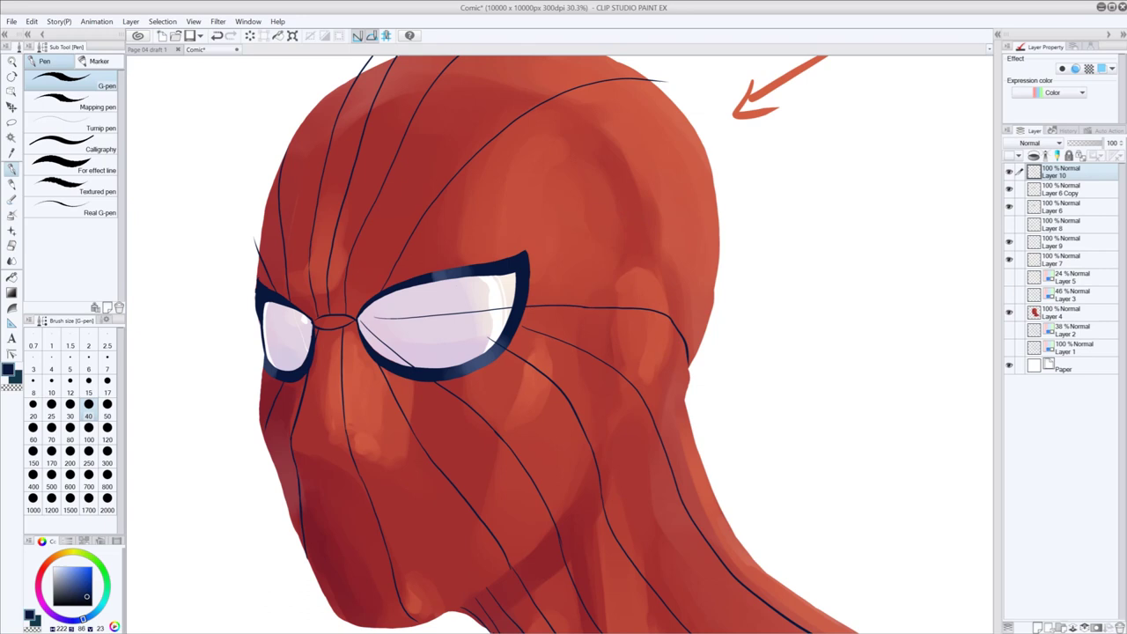
# - Draw a curved web line from the near eye's outer tip to the back of the head
pyautogui.moveTo(484, 262); pyautogui.dragTo(711, 230)
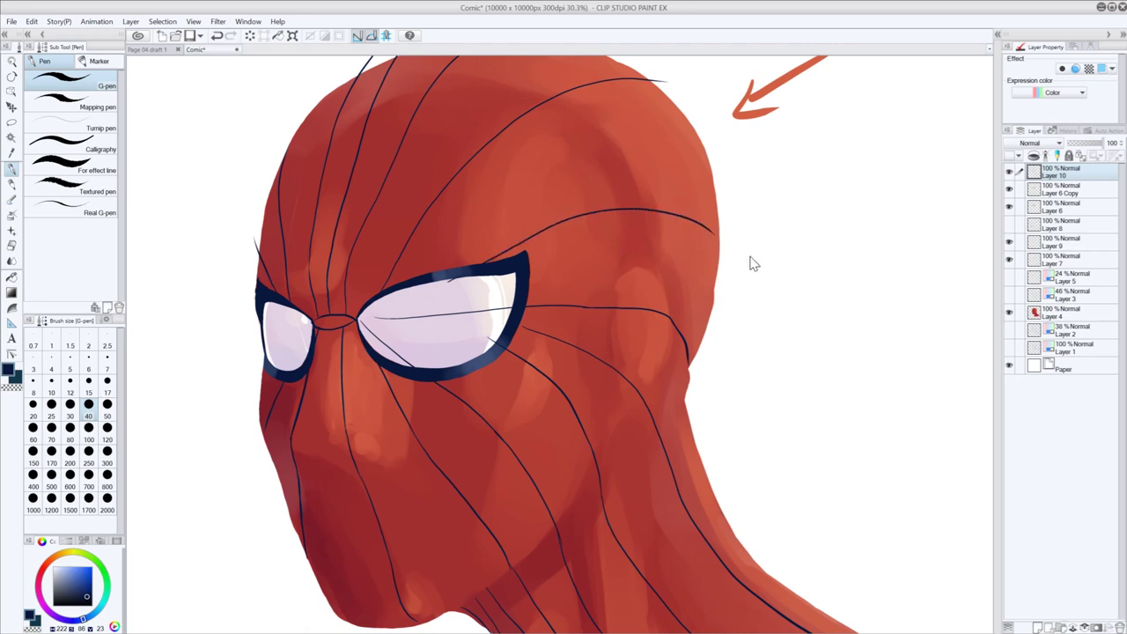
pyautogui.hotkey('ctrl', 'z')
pyautogui.moveTo(528, 256)
pyautogui.mouseDown()
pyautogui.moveTo(711, 267)
pyautogui.moveTo(725, 281)
pyautogui.mouseUp()
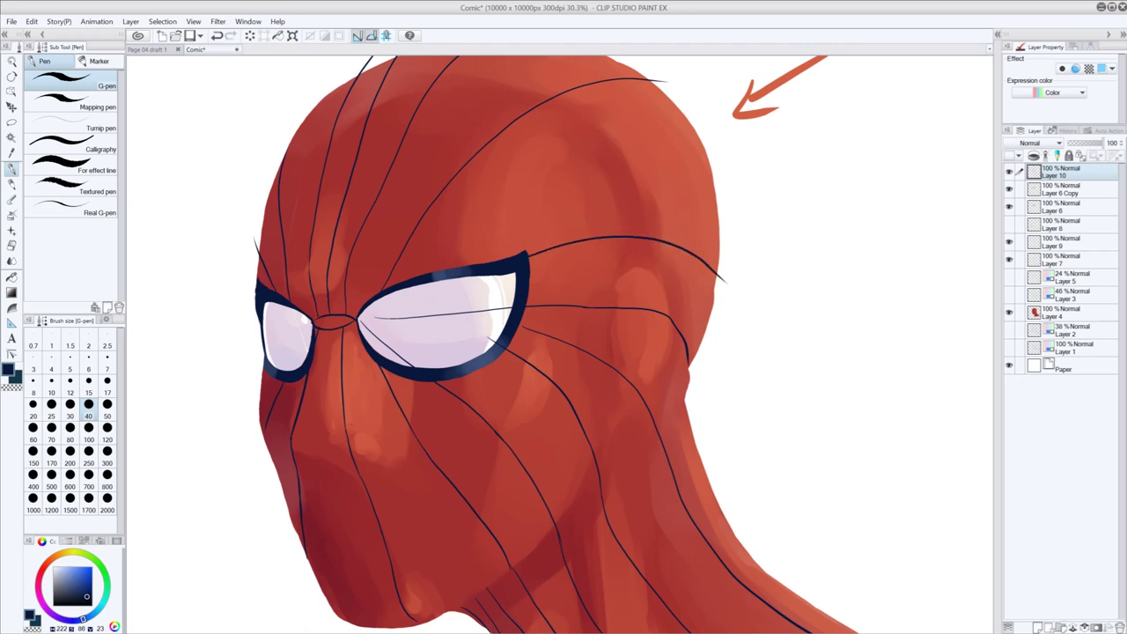
pyautogui.hotkey('ctrl', 'z')
pyautogui.moveTo(528, 257)
pyautogui.mouseDown()
pyautogui.moveTo(621, 233)
pyautogui.moveTo(720, 260)
pyautogui.mouseUp()
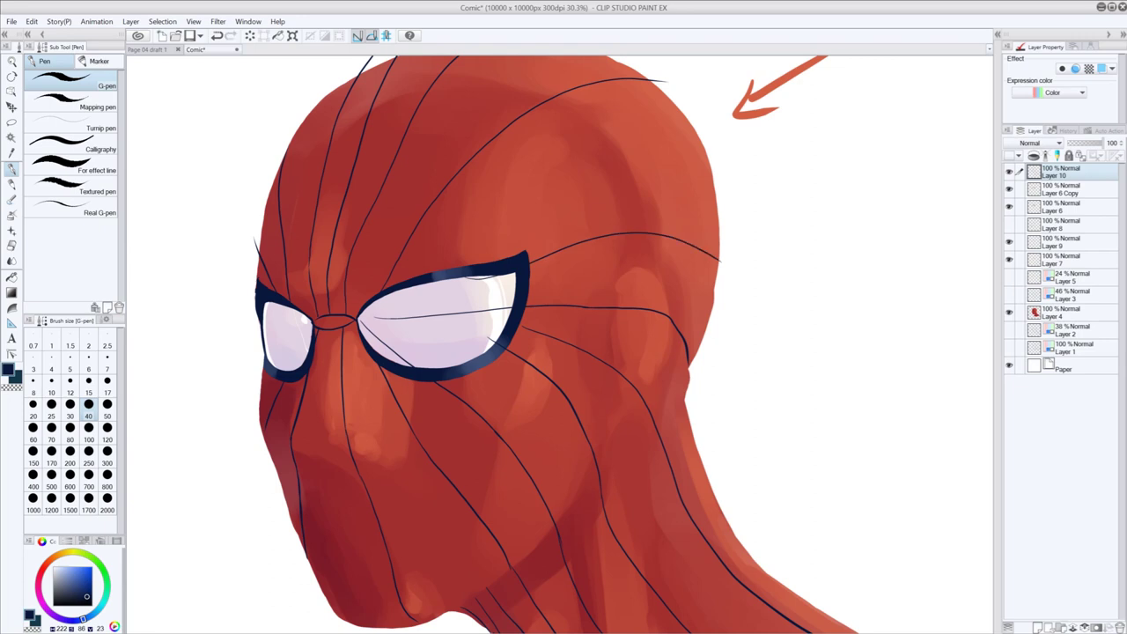
# - Draw a curved web line from the near eye's upper edge across the side of the head to its back
pyautogui.moveTo(449, 272)
pyautogui.mouseDown()
pyautogui.moveTo(493, 223)
pyautogui.moveTo(713, 153)
pyautogui.mouseUp()
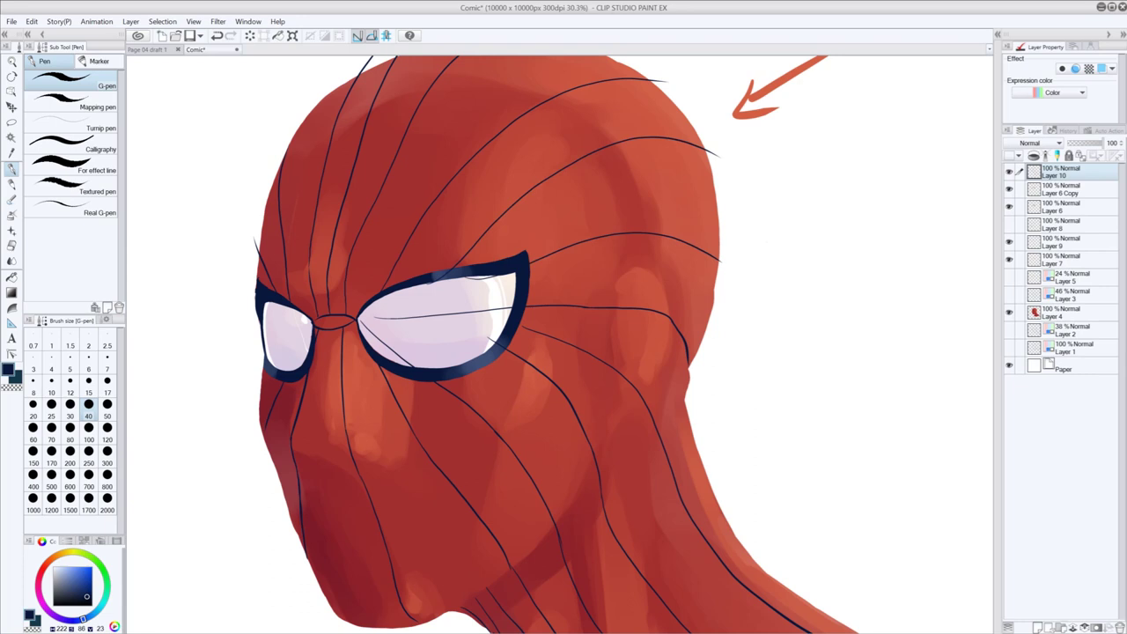
pyautogui.scroll(-4, 588, 395)
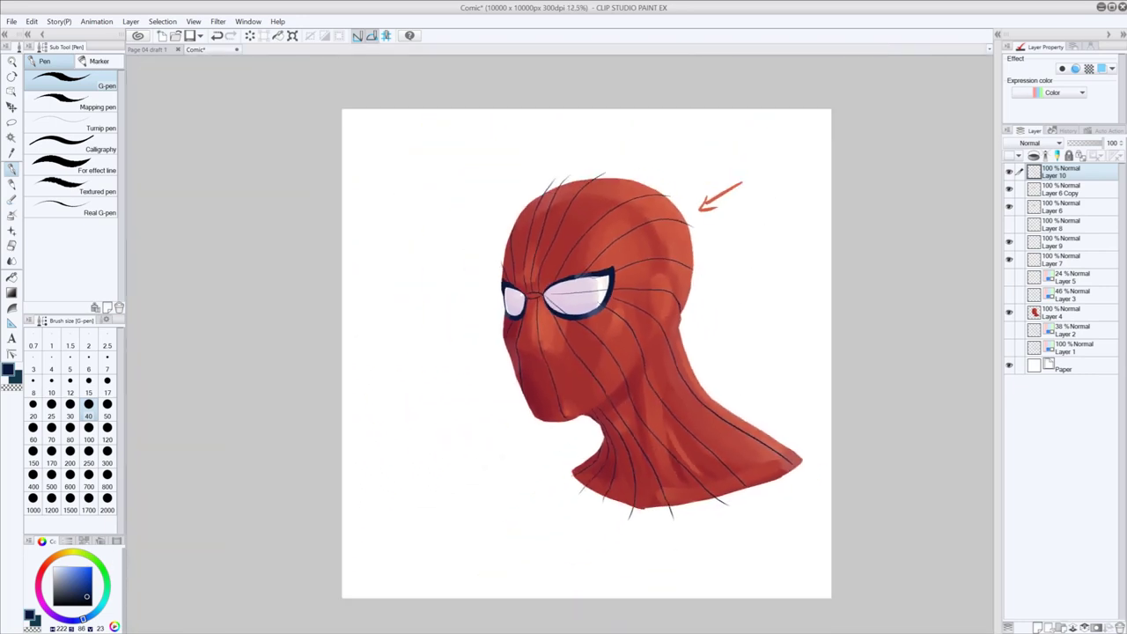
pyautogui.moveTo(704, 430); pyautogui.dragTo(577, 337)
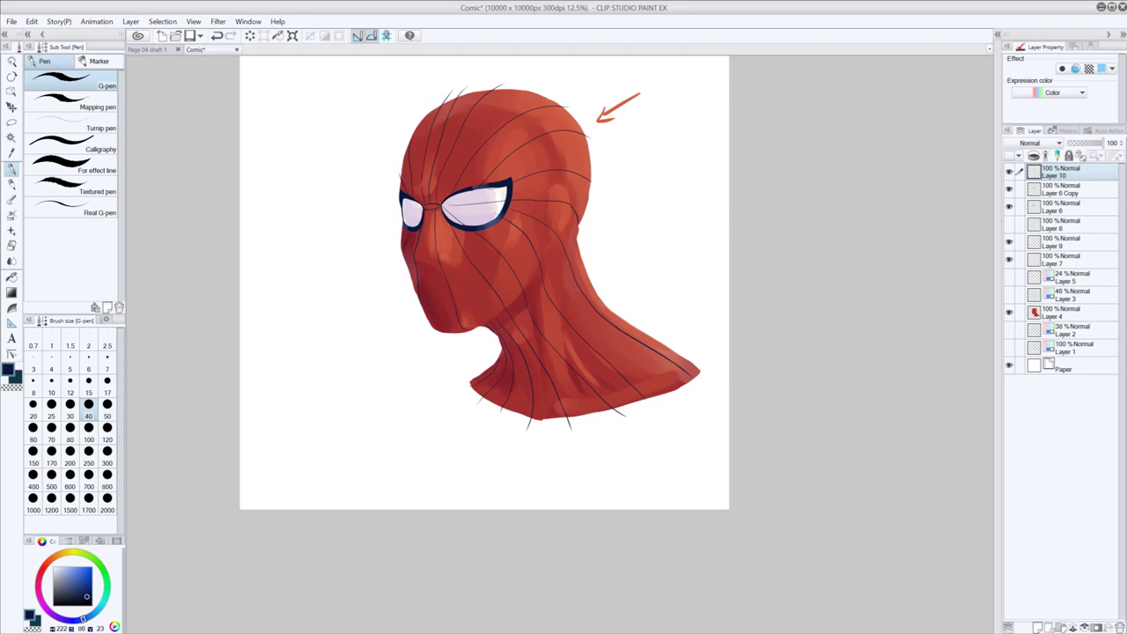
pyautogui.moveTo(533, 288); pyautogui.dragTo(554, 240)
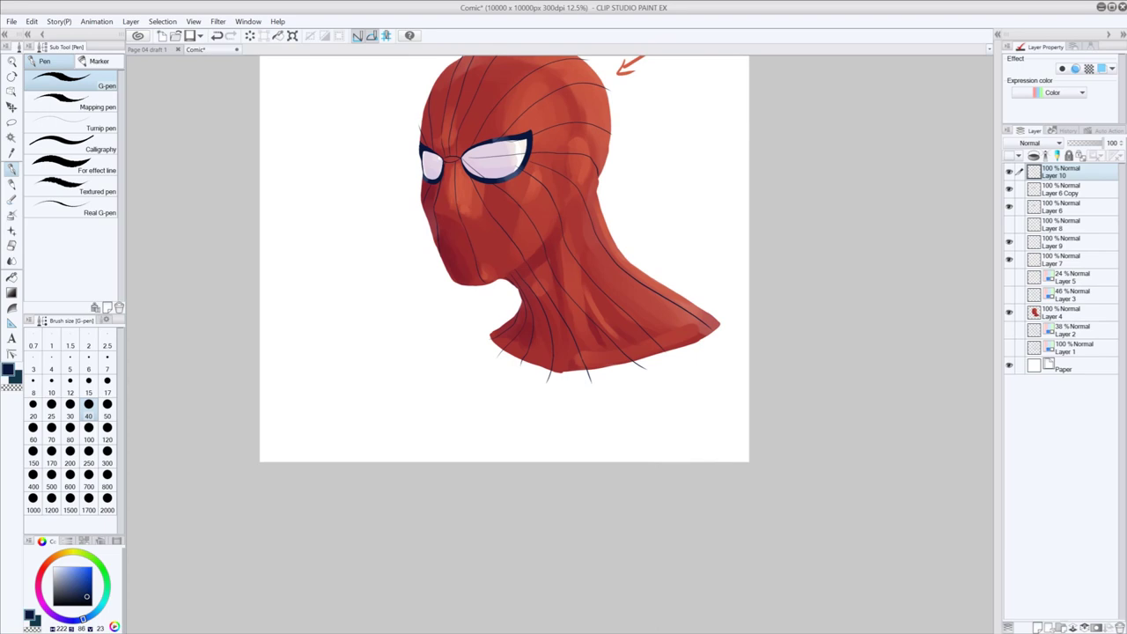
pyautogui.moveTo(540, 232); pyautogui.dragTo(534, 293)
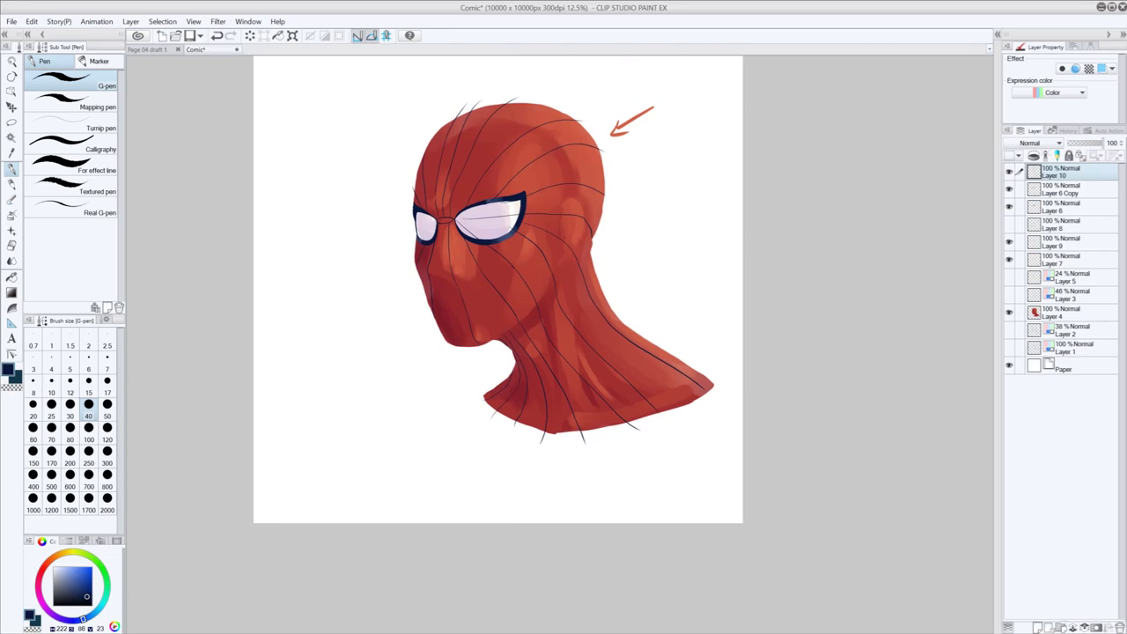
# - Erase the web line running from the near eye's outer edge to the nape
pyautogui.hotkey('ctrl', 'z')
pyautogui.press('e')
pyautogui.press('p')
pyautogui.moveTo(563, 280); pyautogui.dragTo(558, 318)
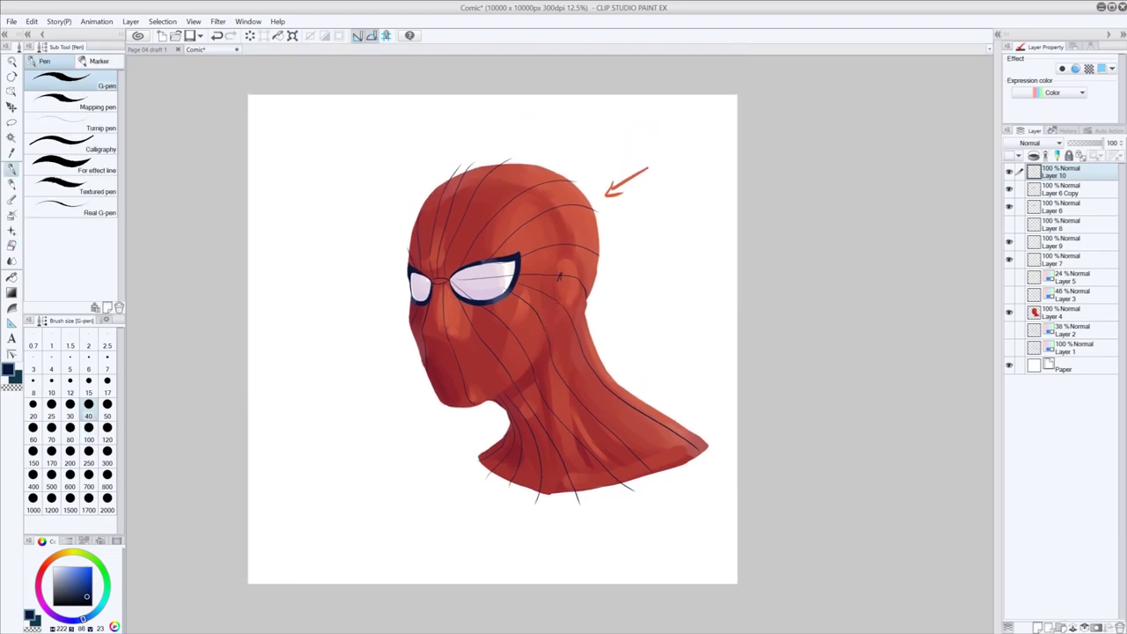
pyautogui.scroll(4, 558, 313)
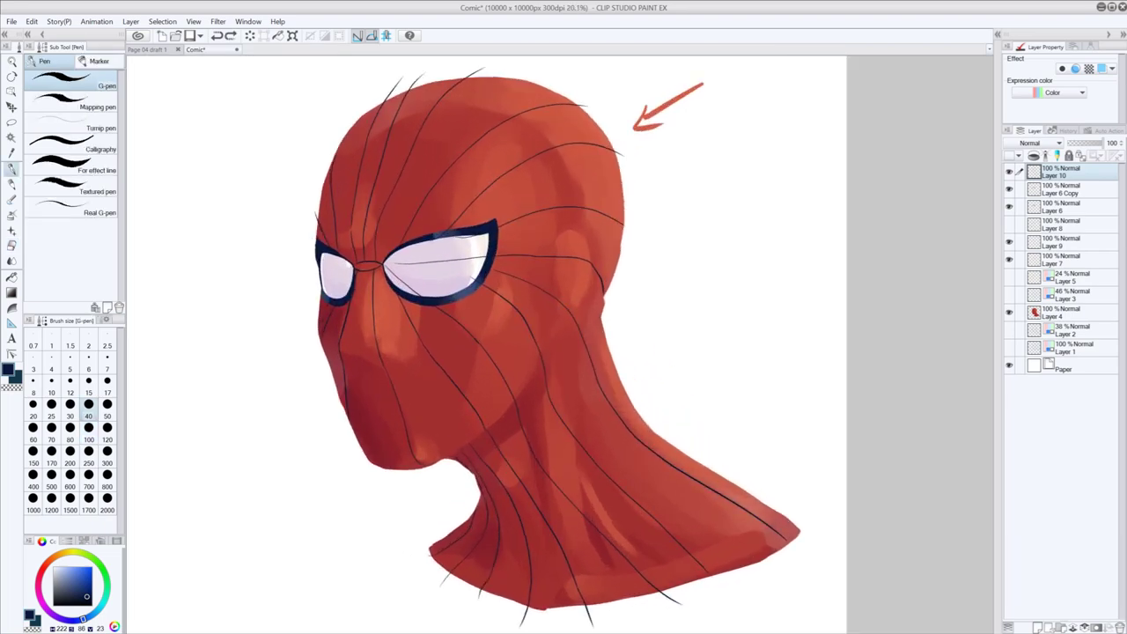
pyautogui.press('e')
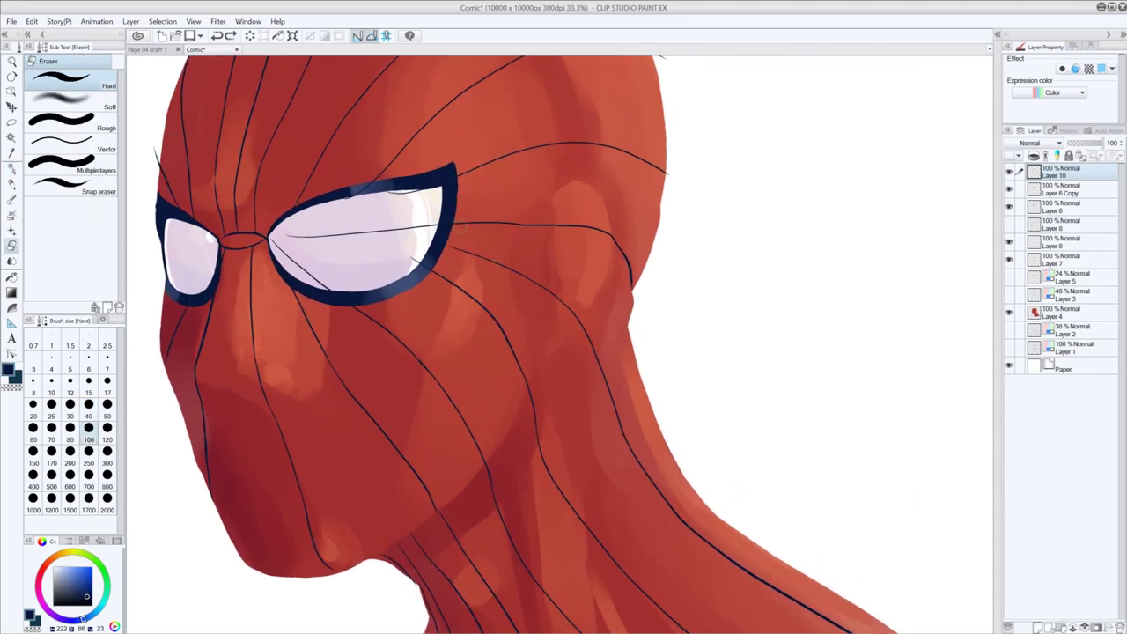
pyautogui.moveTo(435, 226)
pyautogui.mouseDown()
pyautogui.moveTo(583, 227)
pyautogui.moveTo(624, 245)
pyautogui.mouseUp()
# - Redraw the web line from the near eye's outer edge, arching it over the ear area down to the nape
pyautogui.press('p')
pyautogui.moveTo(454, 220)
pyautogui.mouseDown()
pyautogui.moveTo(629, 233)
pyautogui.moveTo(641, 304)
pyautogui.mouseUp()
pyautogui.hotkey('ctrl', 'z')
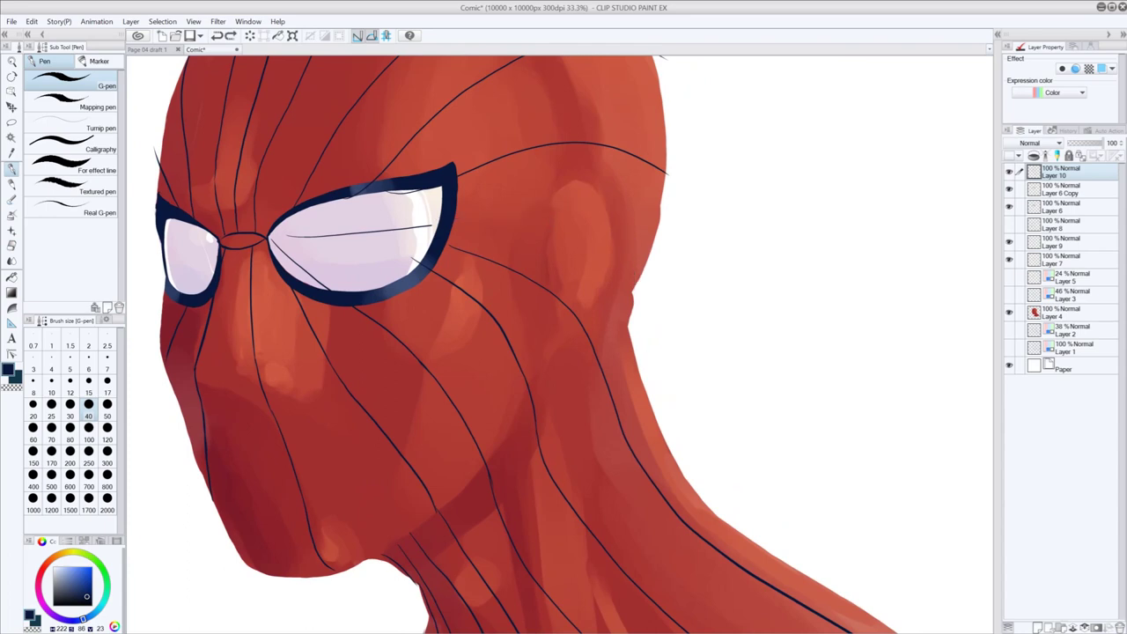
pyautogui.moveTo(424, 217)
pyautogui.mouseDown()
pyautogui.moveTo(581, 222)
pyautogui.moveTo(618, 248)
pyautogui.moveTo(648, 297)
pyautogui.mouseUp()
pyautogui.hotkey('ctrl', 'z')
pyautogui.moveTo(454, 217)
pyautogui.mouseDown()
pyautogui.moveTo(565, 222)
pyautogui.moveTo(611, 253)
pyautogui.moveTo(639, 294)
pyautogui.mouseUp()
pyautogui.hotkey('ctrl', 'z')
pyautogui.moveTo(611, 254); pyautogui.dragTo(633, 307)
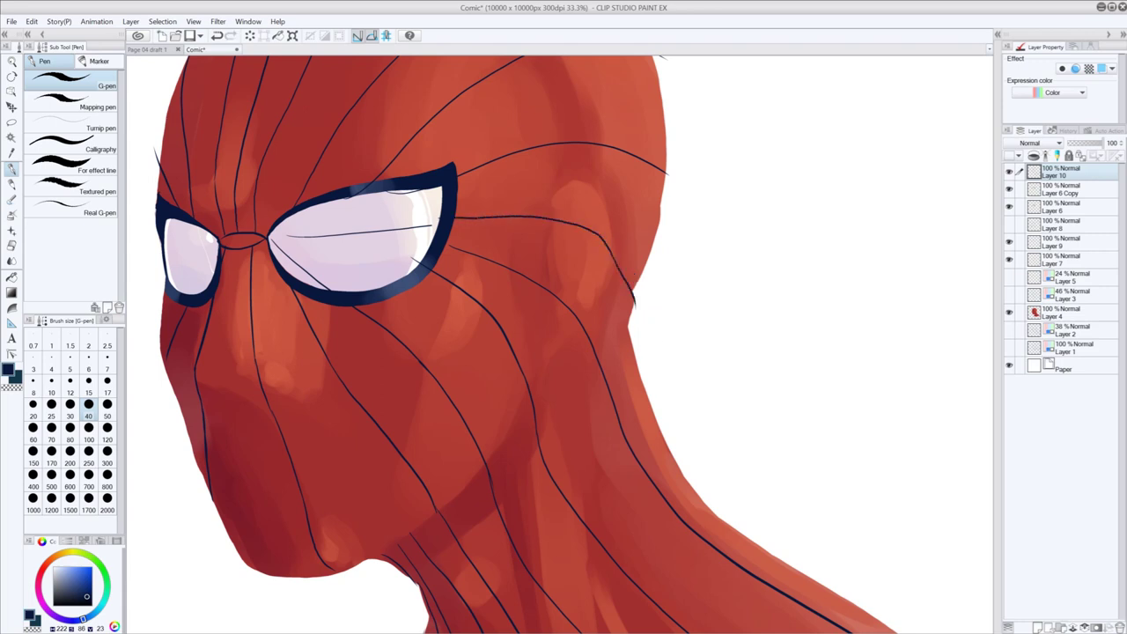
pyautogui.hotkey('ctrl', 'z')
pyautogui.moveTo(611, 255); pyautogui.dragTo(634, 306)
# - Erase the rearmost neck web line from the near eye's outer edge down to the collar
pyautogui.moveTo(548, 429); pyautogui.dragTo(592, 307)
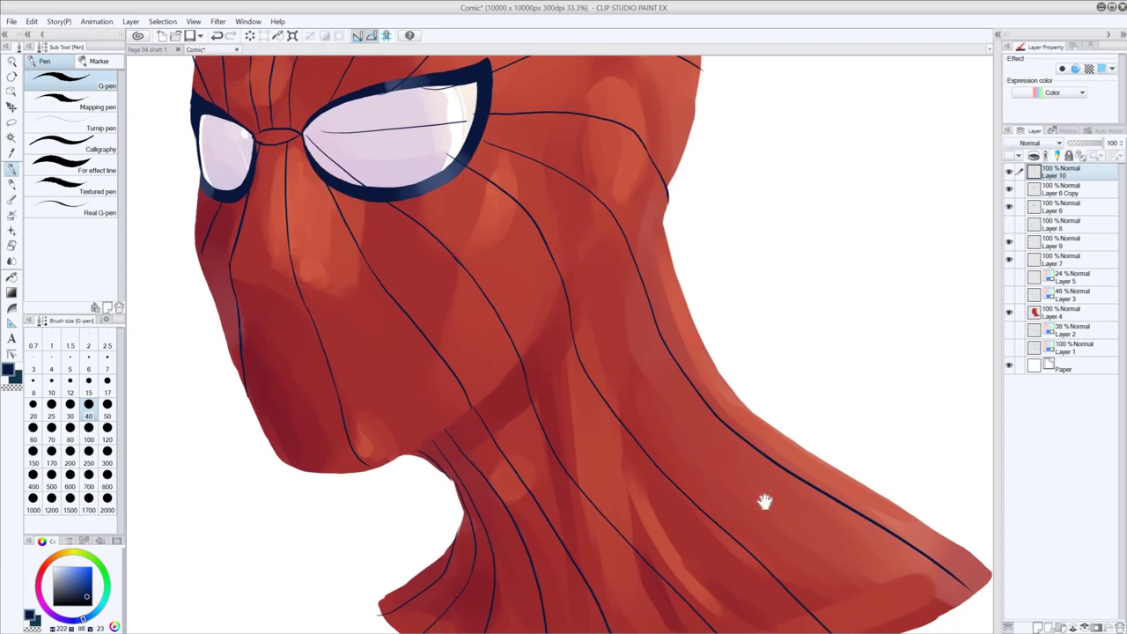
pyautogui.moveTo(764, 502); pyautogui.dragTo(681, 395)
pyautogui.moveTo(736, 350); pyautogui.dragTo(765, 369)
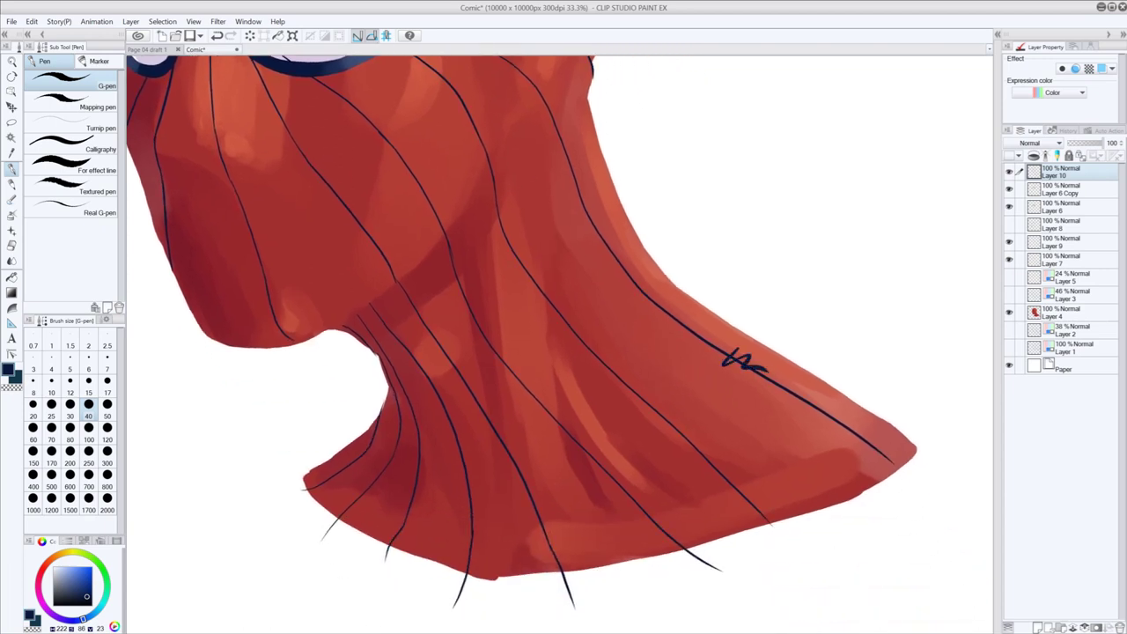
pyautogui.hotkey('ctrl', 'z')
pyautogui.hotkey('ctrl', '-')
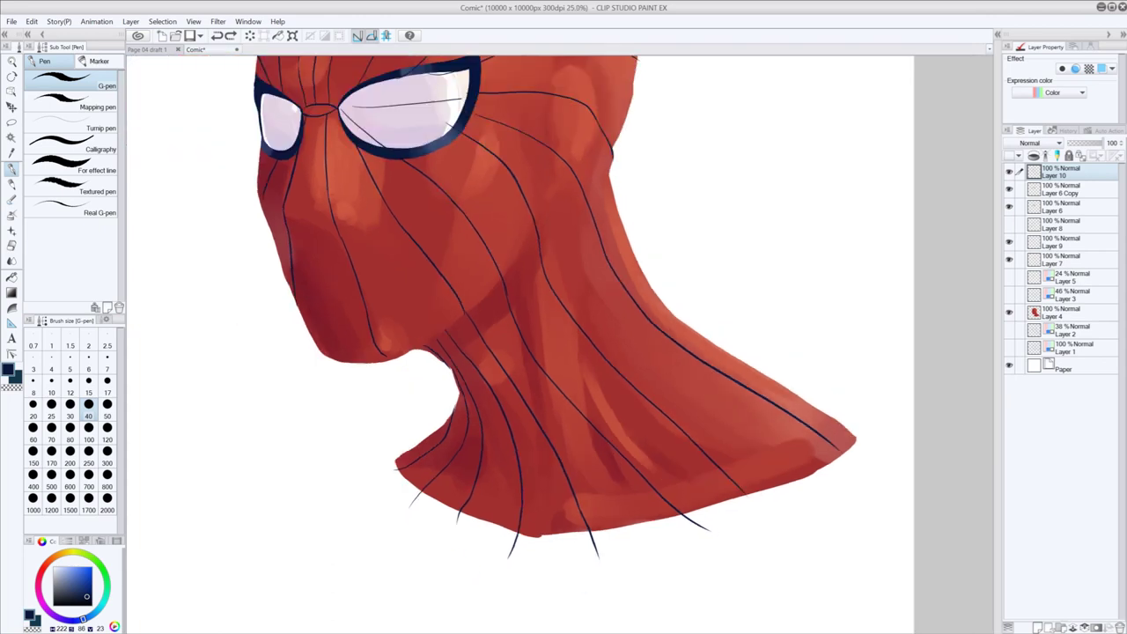
pyautogui.hotkey('ctrl', '-')
pyautogui.moveTo(700, 428); pyautogui.dragTo(551, 401)
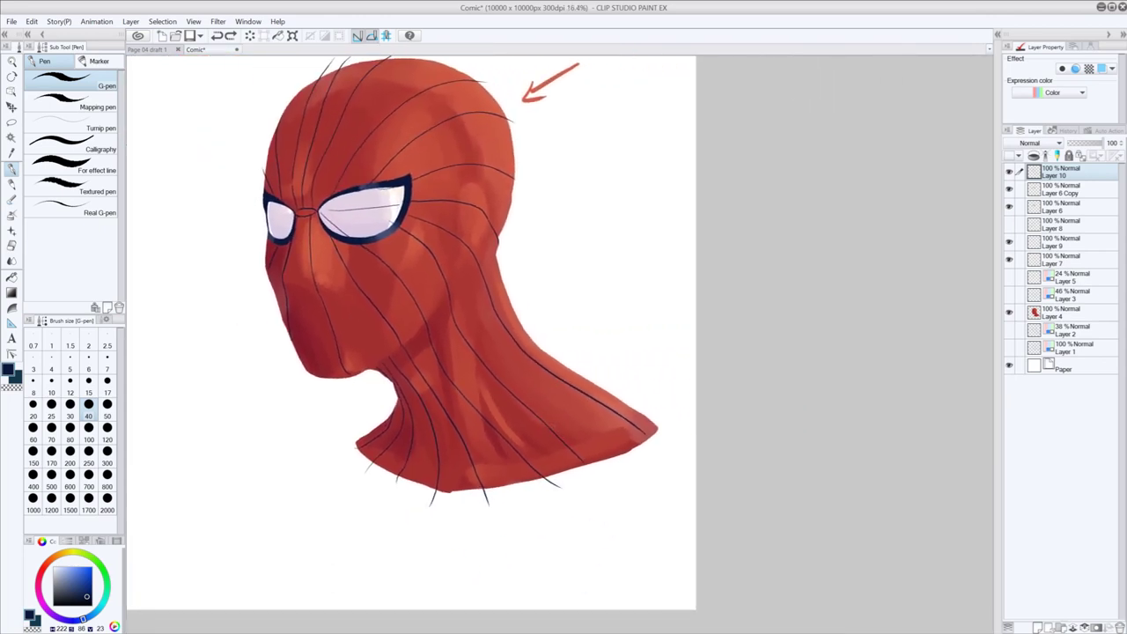
pyautogui.press('e')
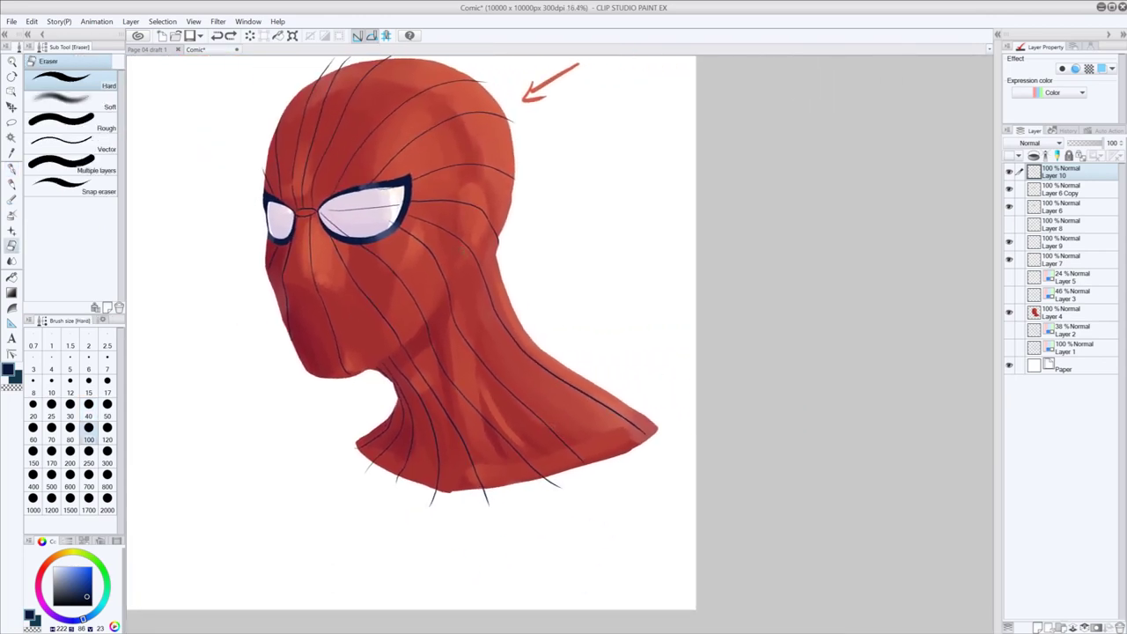
pyautogui.moveTo(466, 244)
pyautogui.mouseDown()
pyautogui.moveTo(524, 353)
pyautogui.moveTo(657, 441)
pyautogui.mouseUp()
pyautogui.press('p')
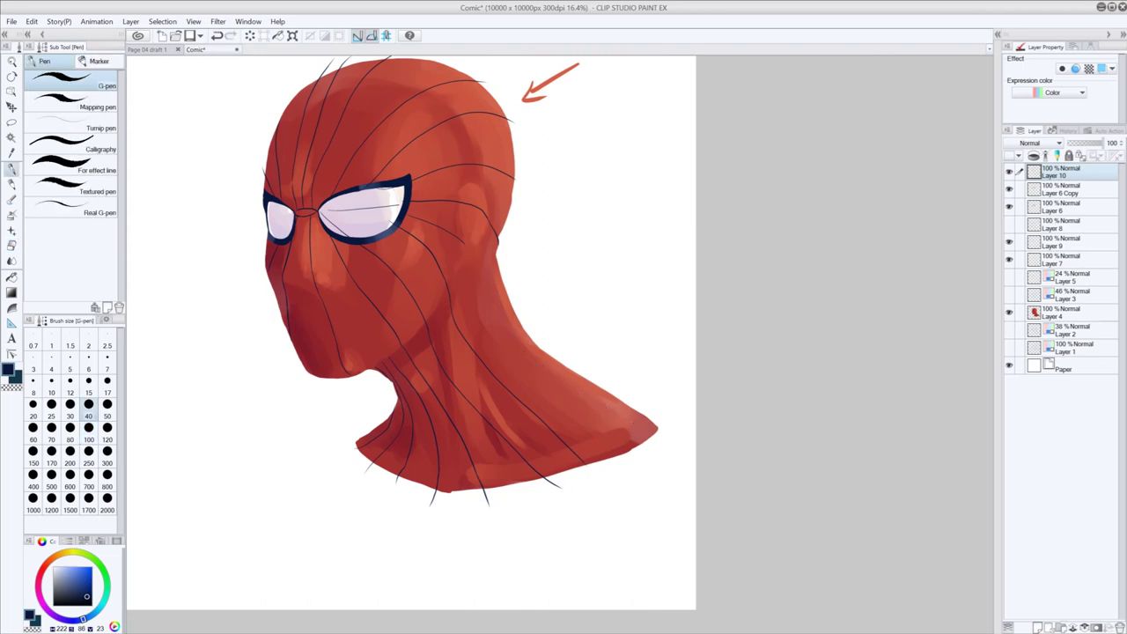
pyautogui.press('e')
pyautogui.moveTo(412, 218); pyautogui.dragTo(465, 243)
# - Redraw the rearmost web line from the near eye's outer edge, following the back of the neck down to the collar's rear tip
pyautogui.press('p')
pyautogui.moveTo(411, 214); pyautogui.dragTo(475, 268)
pyautogui.hotkey('ctrl', 'z')
pyautogui.moveTo(412, 214)
pyautogui.mouseDown()
pyautogui.moveTo(468, 253)
pyautogui.moveTo(507, 338)
pyautogui.moveTo(628, 440)
pyautogui.mouseUp()
pyautogui.hotkey('ctrl', 'z')
pyautogui.moveTo(500, 327); pyautogui.dragTo(628, 440)
pyautogui.hotkey('ctrl', 'z')
pyautogui.moveTo(492, 316); pyautogui.dragTo(604, 421)
pyautogui.hotkey('ctrl', 'z')
pyautogui.moveTo(491, 311)
pyautogui.mouseDown()
pyautogui.moveTo(515, 348)
pyautogui.moveTo(643, 452)
pyautogui.mouseUp()
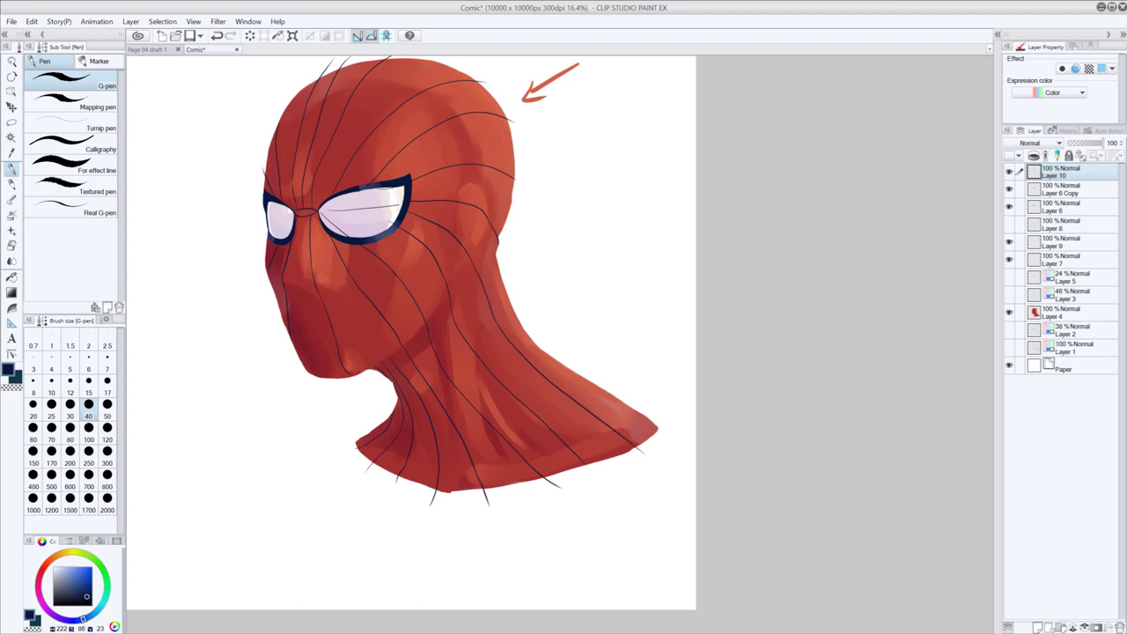
pyautogui.hotkey('ctrl', 'z')
pyautogui.moveTo(491, 310); pyautogui.dragTo(537, 373)
pyautogui.hotkey('ctrl', 'z')
pyautogui.hotkey('ctrl', 'z')
pyautogui.moveTo(488, 299)
pyautogui.mouseDown()
pyautogui.moveTo(541, 379)
pyautogui.moveTo(643, 443)
pyautogui.mouseUp()
pyautogui.hotkey('ctrl', 'z')
pyautogui.hotkey('ctrl', 'z')
pyautogui.moveTo(468, 255)
pyautogui.mouseDown()
pyautogui.moveTo(493, 311)
pyautogui.moveTo(637, 416)
pyautogui.mouseUp()
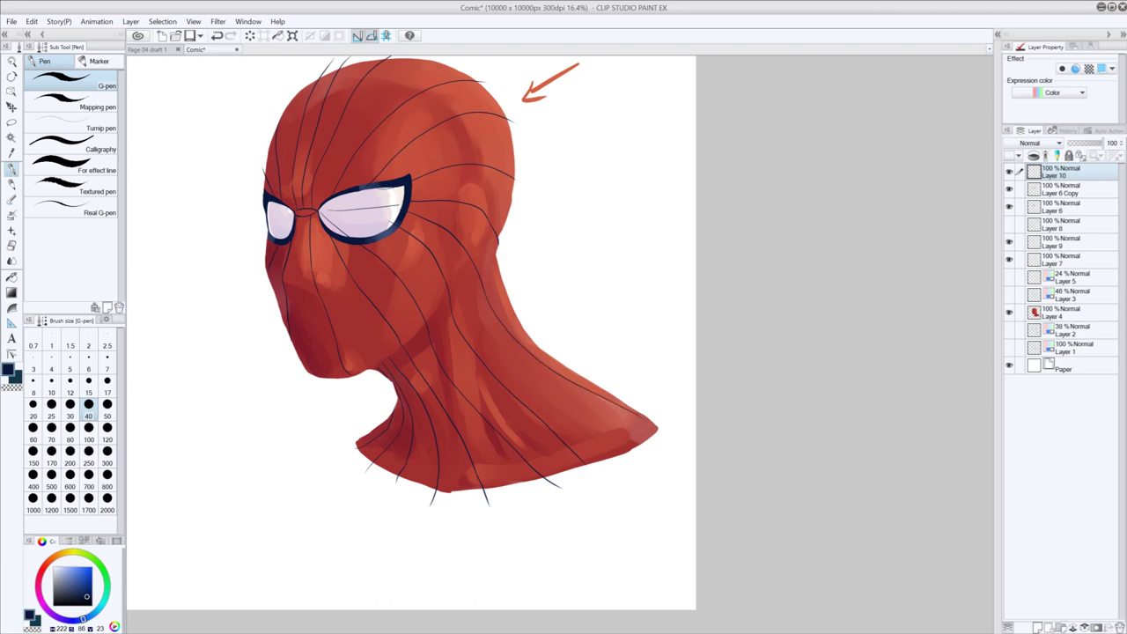
# - Delete the web lines inside both eye lenses on Layer 10, using a selection made from the contents of Layer 9 and Layer 7
pyautogui.moveTo(462, 295); pyautogui.dragTo(593, 226)
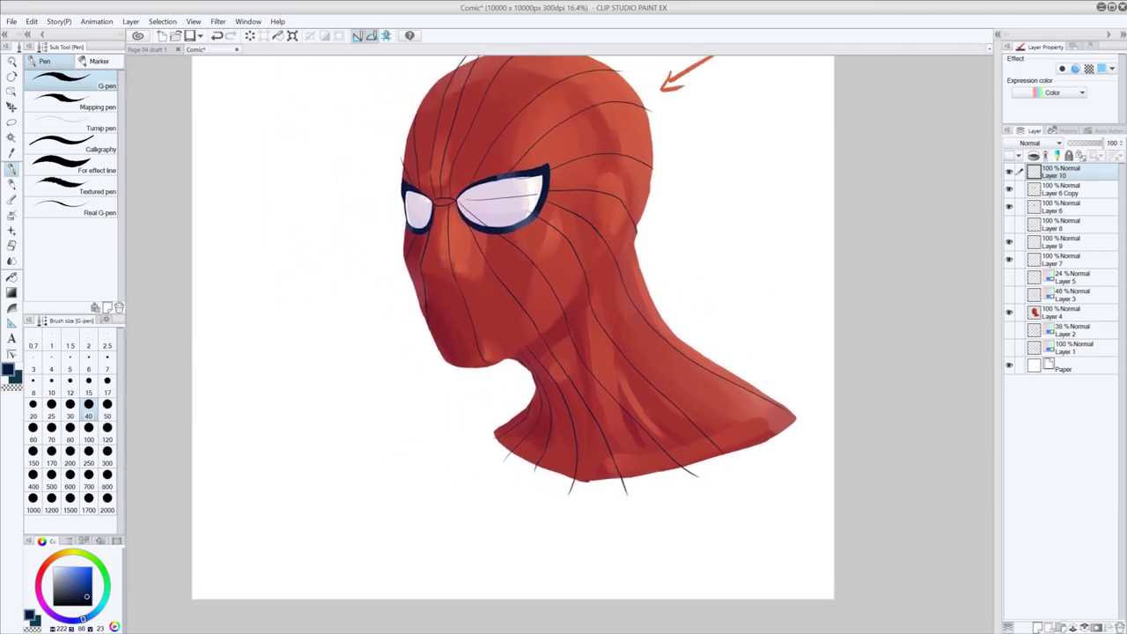
pyautogui.scroll(5, 448, 259)
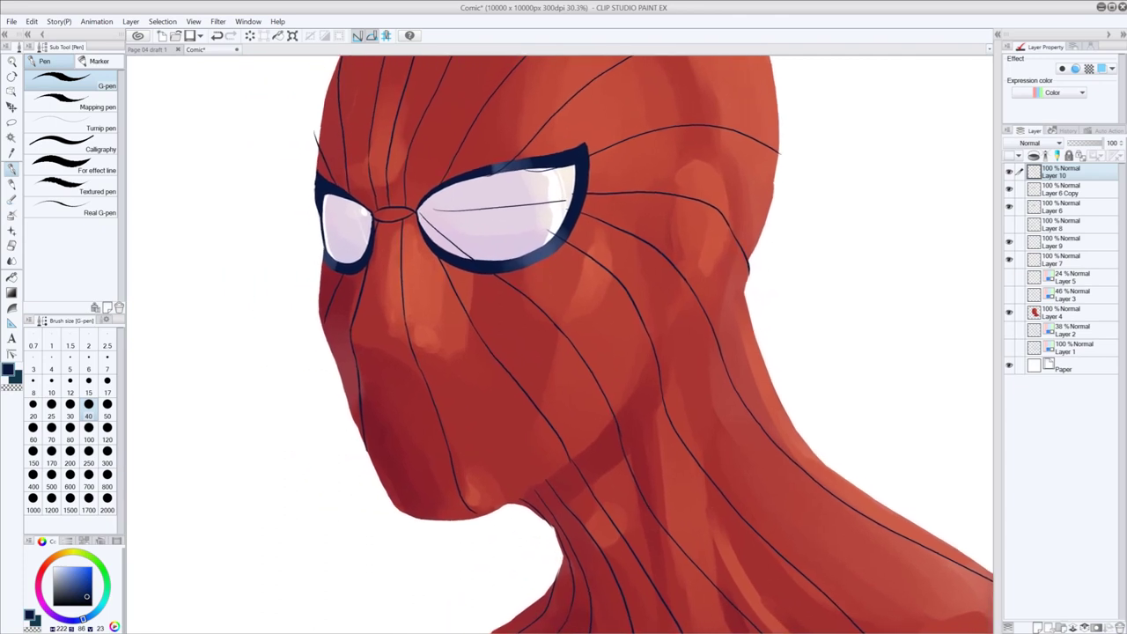
pyautogui.keyDown('ctrl'); pyautogui.click(1036, 246); pyautogui.keyUp('ctrl')
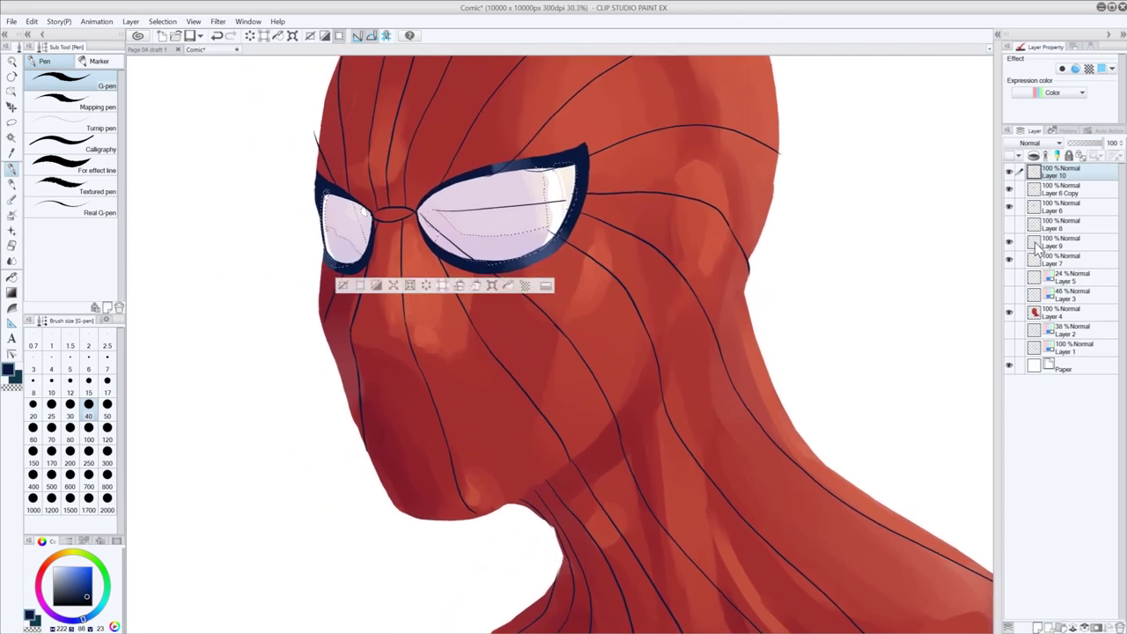
pyautogui.keyDown('ctrl'); pyautogui.click(1035, 261); pyautogui.keyUp('ctrl')
pyautogui.click(1053, 175)
pyautogui.press('Delete')
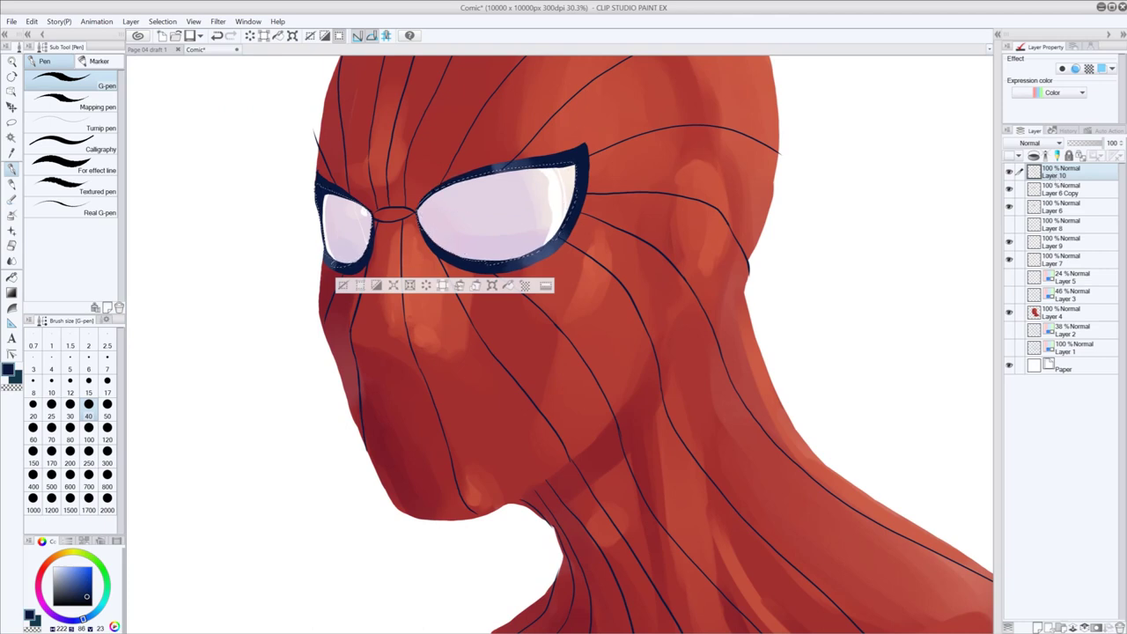
pyautogui.hotkey('ctrl', 'd')
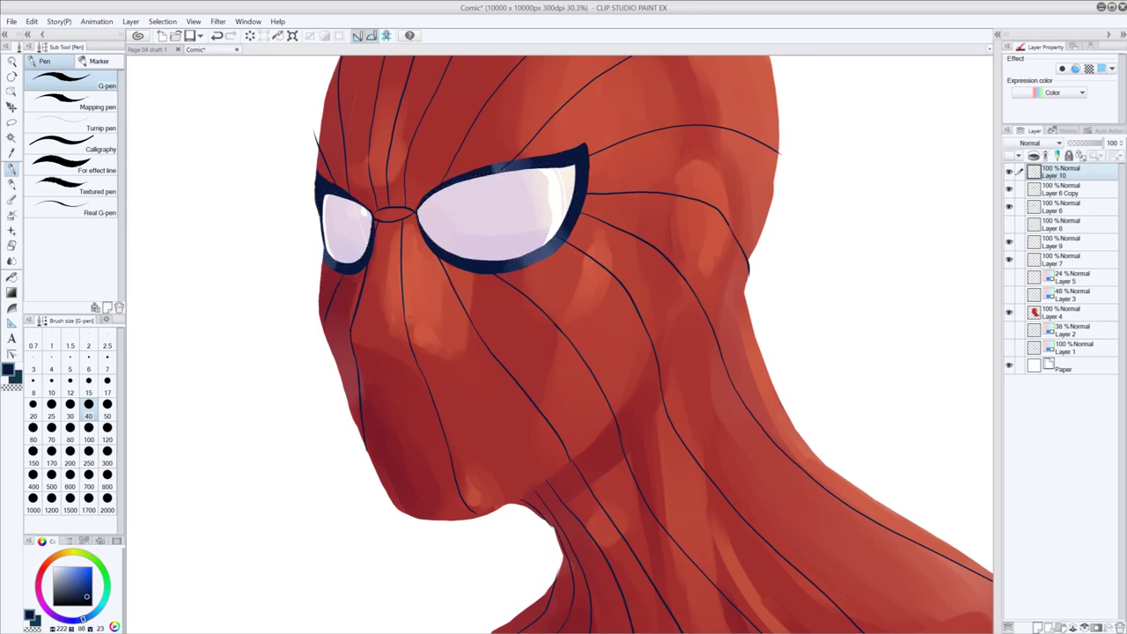
# - Delete the web line ends outside the head and neck on Layer 10, using the inverted selection of Layer 4's contents
pyautogui.scroll(-2, 596, 367)
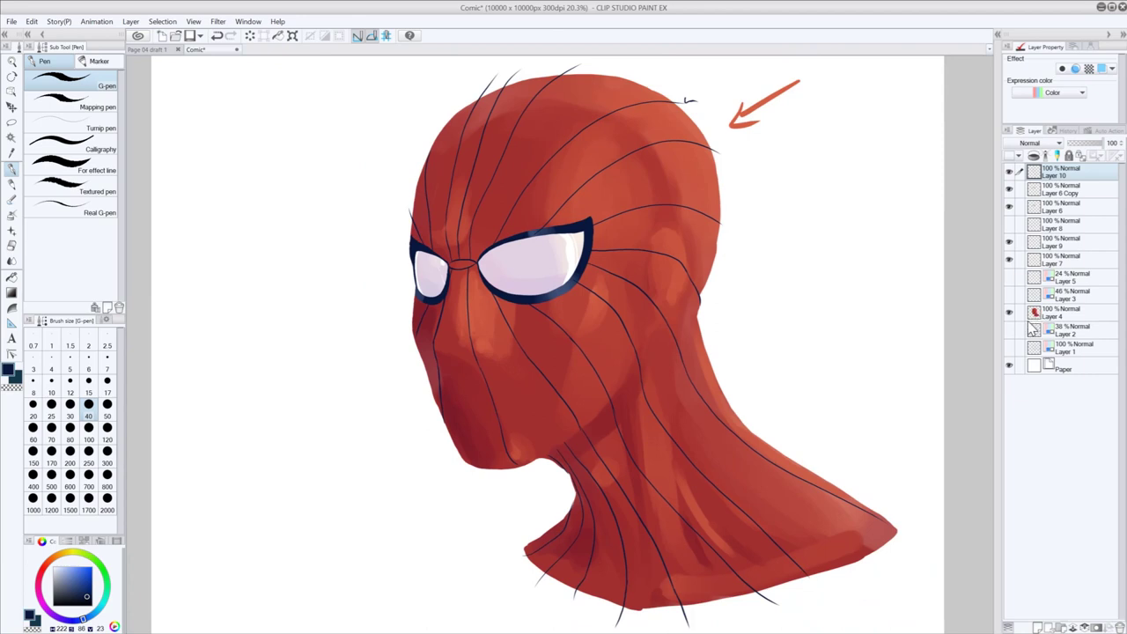
pyautogui.keyDown('ctrl'); pyautogui.click(1034, 314); pyautogui.keyUp('ctrl')
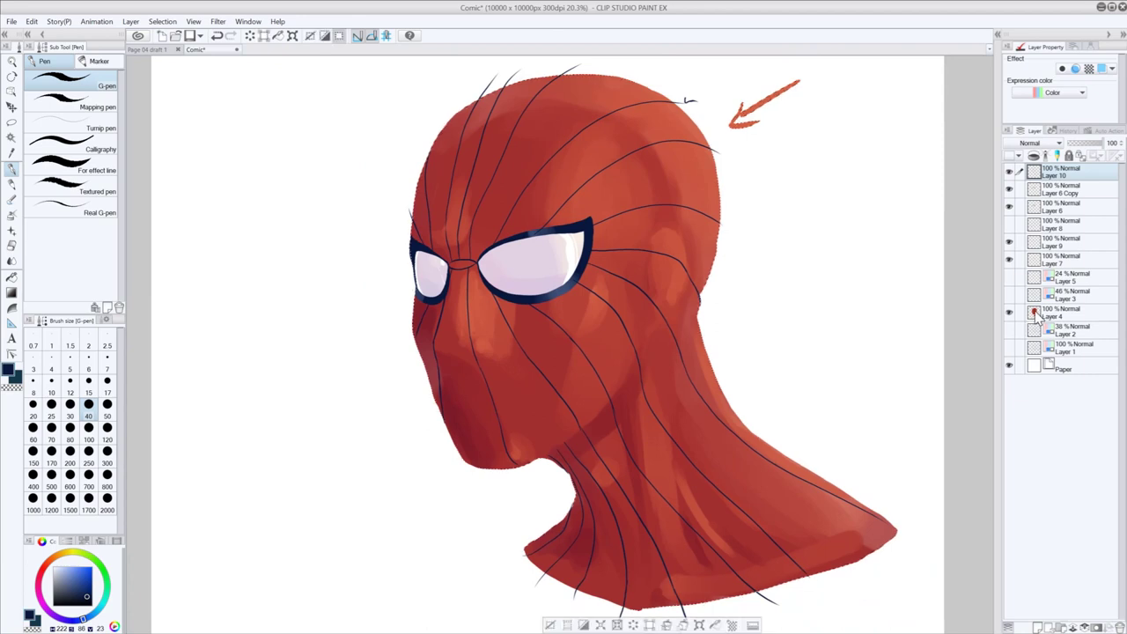
pyautogui.click(1009, 173)
pyautogui.click(1008, 172)
pyautogui.hotkey('ctrl', 'shift', 'i')
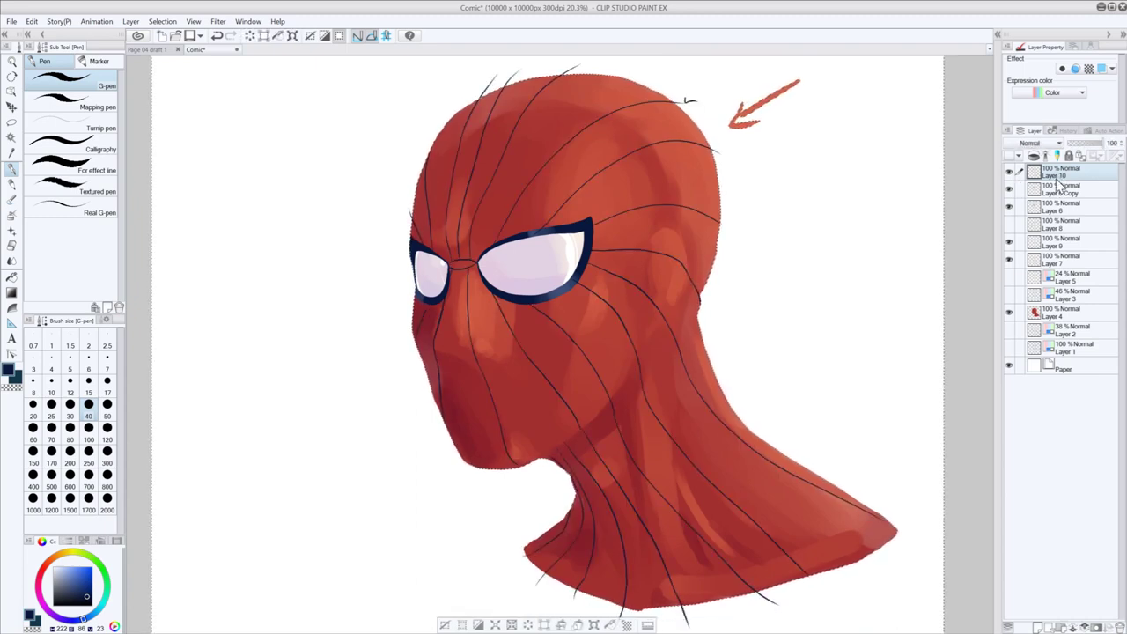
pyautogui.press('Delete')
pyautogui.hotkey('ctrl', 'd')
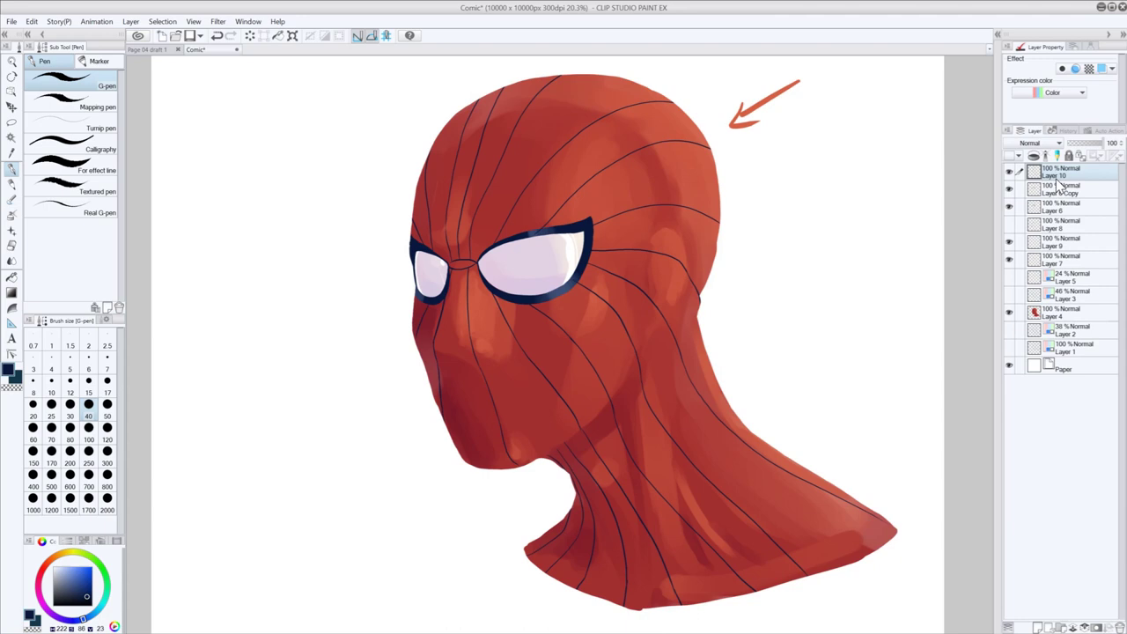
# - Add a new layer above the radiating web lines for the connecting cross strands
pyautogui.moveTo(649, 513); pyautogui.dragTo(677, 513)
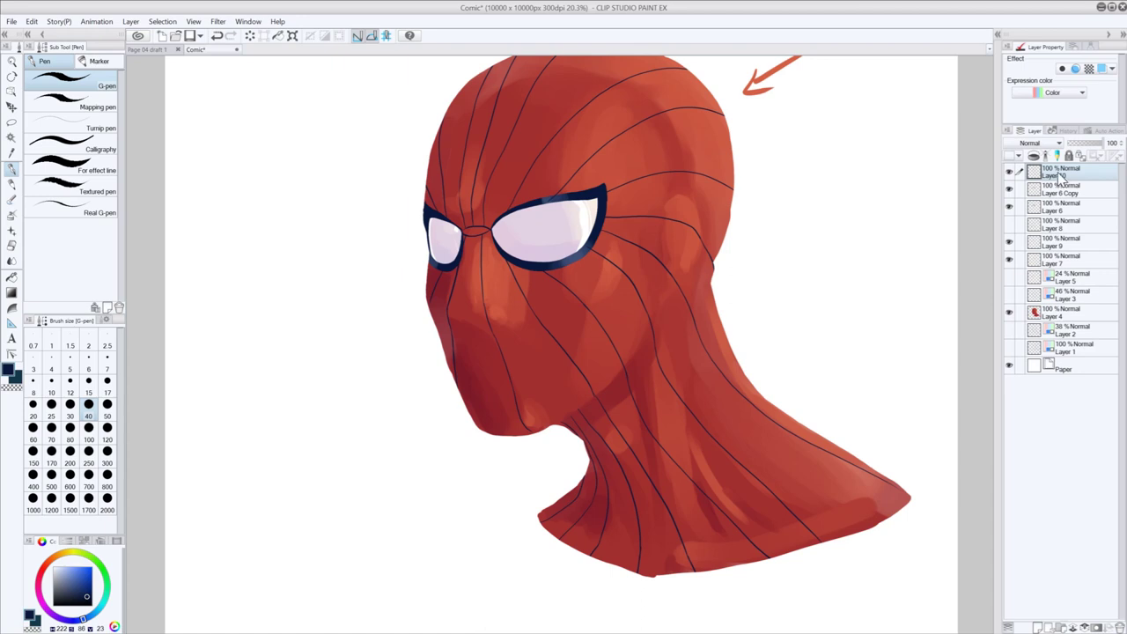
pyautogui.moveTo(506, 356); pyautogui.dragTo(538, 331)
pyautogui.hotkey('ctrl', 'z')
pyautogui.click(1037, 627)
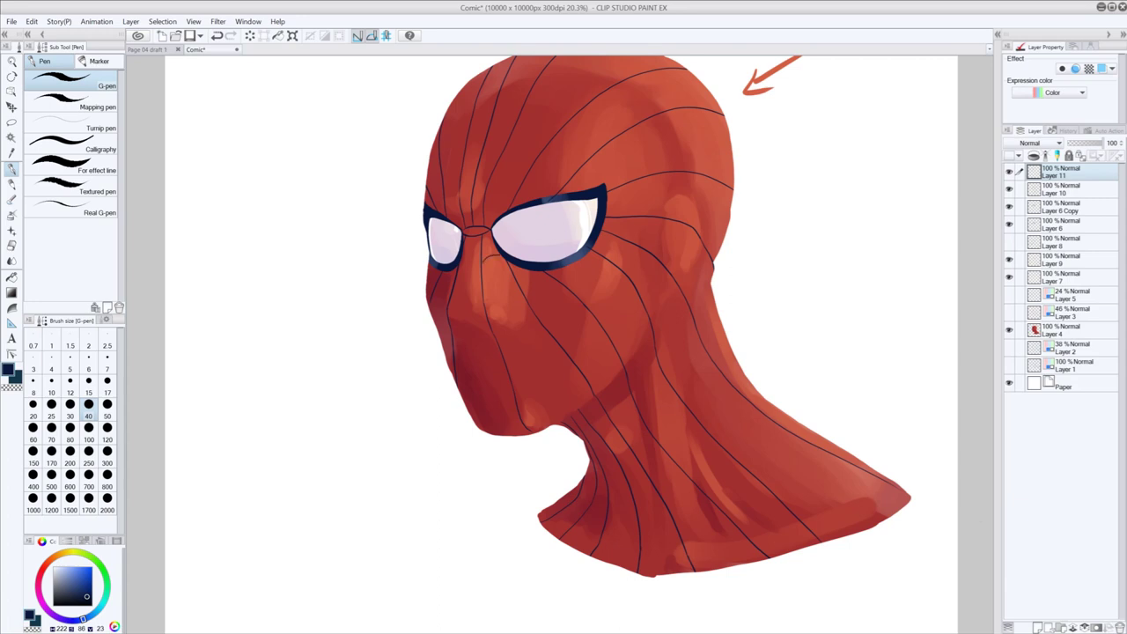
# - Draw curved cross strands between the central nose line and the near cheek line, from the nose bridge down to the chin
pyautogui.hotkey('ctrl', 'z')
pyautogui.hotkey('ctrl', 'y')
pyautogui.moveTo(482, 292)
pyautogui.mouseDown()
pyautogui.moveTo(517, 281)
pyautogui.moveTo(498, 317)
pyautogui.moveTo(518, 345)
pyautogui.mouseUp()
pyautogui.hotkey('ctrl', 'z')
pyautogui.moveTo(574, 366); pyautogui.dragTo(543, 375)
pyautogui.hotkey('ctrl', 'z')
pyautogui.hotkey('ctrl', 'z')
pyautogui.hotkey('ctrl', 'z')
pyautogui.hotkey('ctrl', 'z')
pyautogui.moveTo(529, 306)
pyautogui.mouseDown()
pyautogui.moveTo(494, 315)
pyautogui.moveTo(509, 344)
pyautogui.mouseUp()
pyautogui.moveTo(580, 374)
pyautogui.mouseDown()
pyautogui.moveTo(529, 390)
pyautogui.moveTo(551, 415)
pyautogui.moveTo(538, 429)
pyautogui.mouseUp()
pyautogui.hotkey('ctrl', 'z')
pyautogui.press('e')
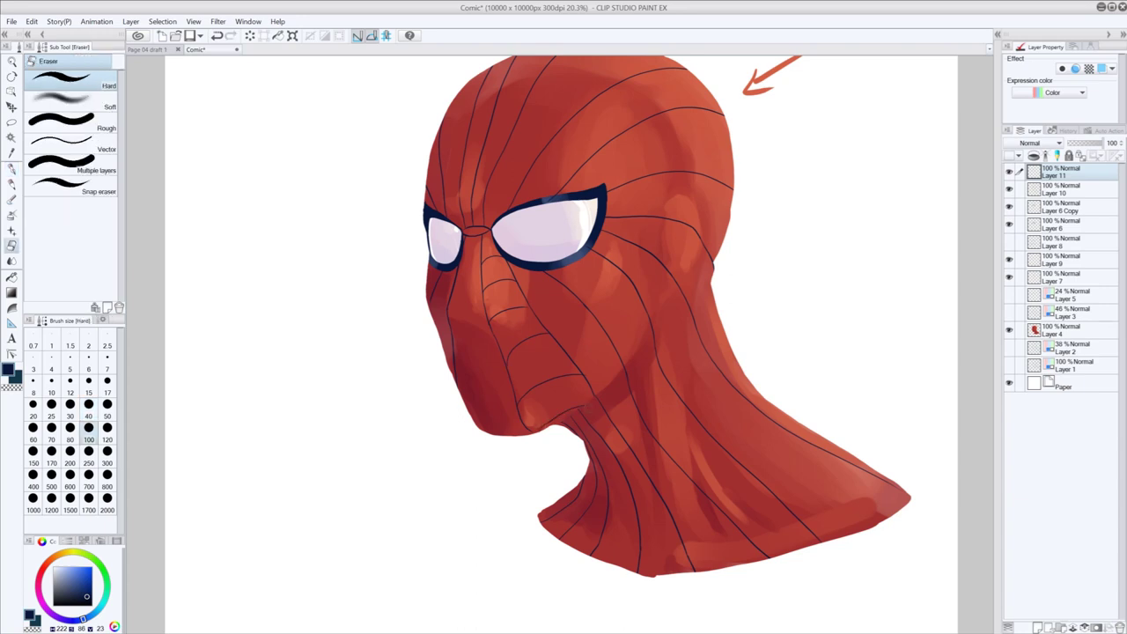
pyautogui.hotkey('ctrl', 'z')
# - Rotate the canvas and draw a curved cross strand over the chin between the central line and the far cheek line
pyautogui.press('p')
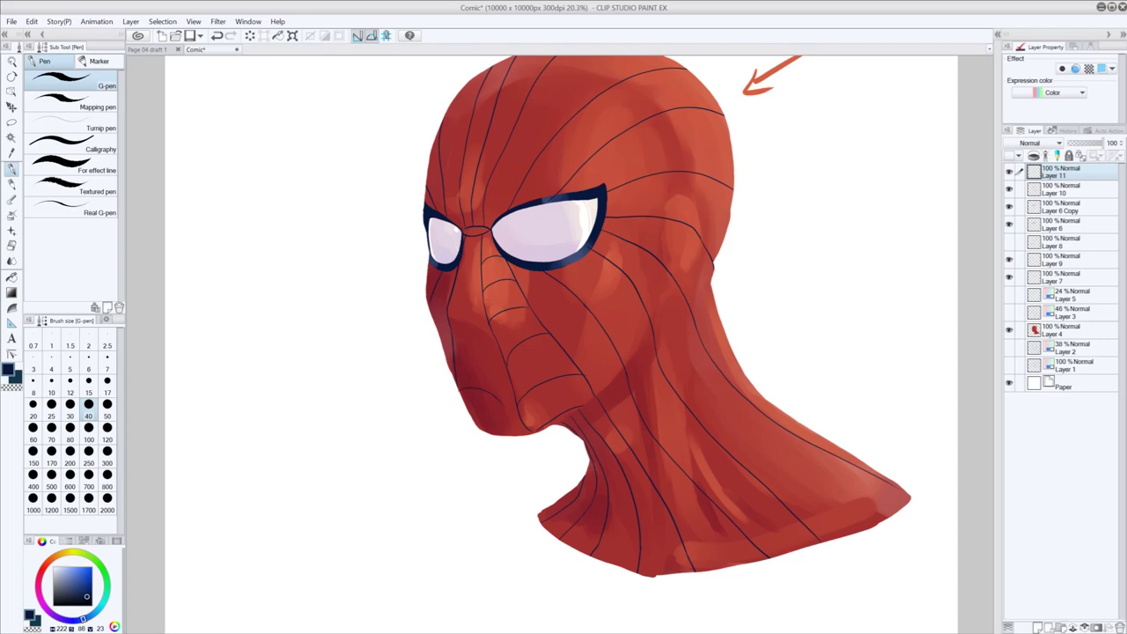
pyautogui.hotkey('ctrl', 'z')
pyautogui.press('^')
pyautogui.press('^')
pyautogui.press('^')
pyautogui.press('^')
pyautogui.press('^')
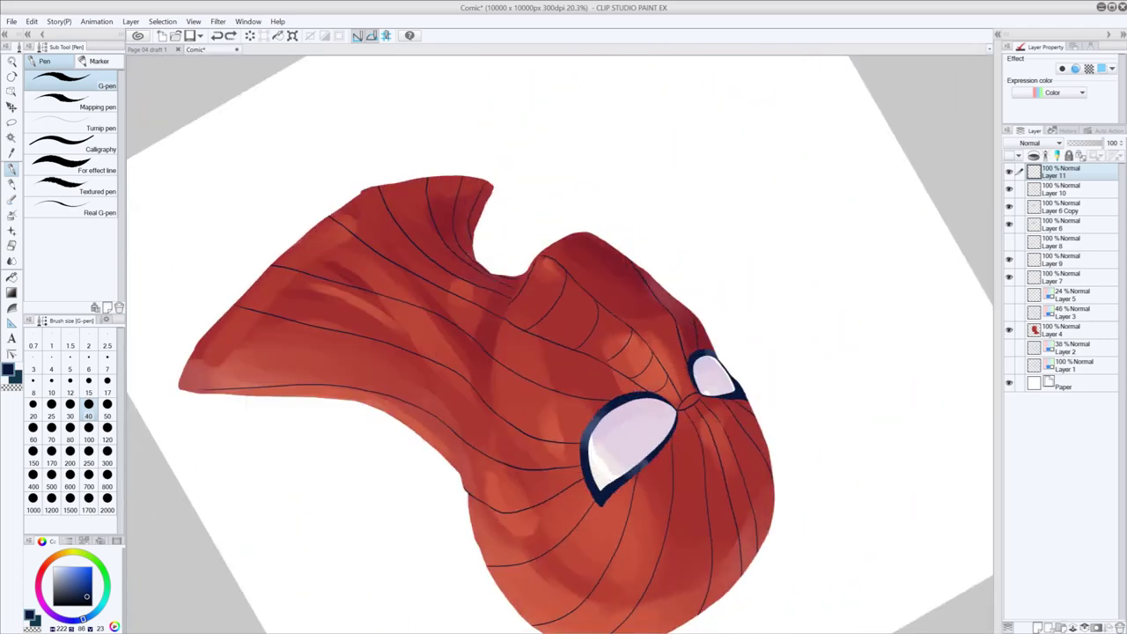
pyautogui.moveTo(567, 269)
pyautogui.mouseDown()
pyautogui.moveTo(621, 264)
pyautogui.moveTo(600, 274)
pyautogui.mouseUp()
pyautogui.hotkey('ctrl', 'z')
pyautogui.hotkey('ctrl', 'z')
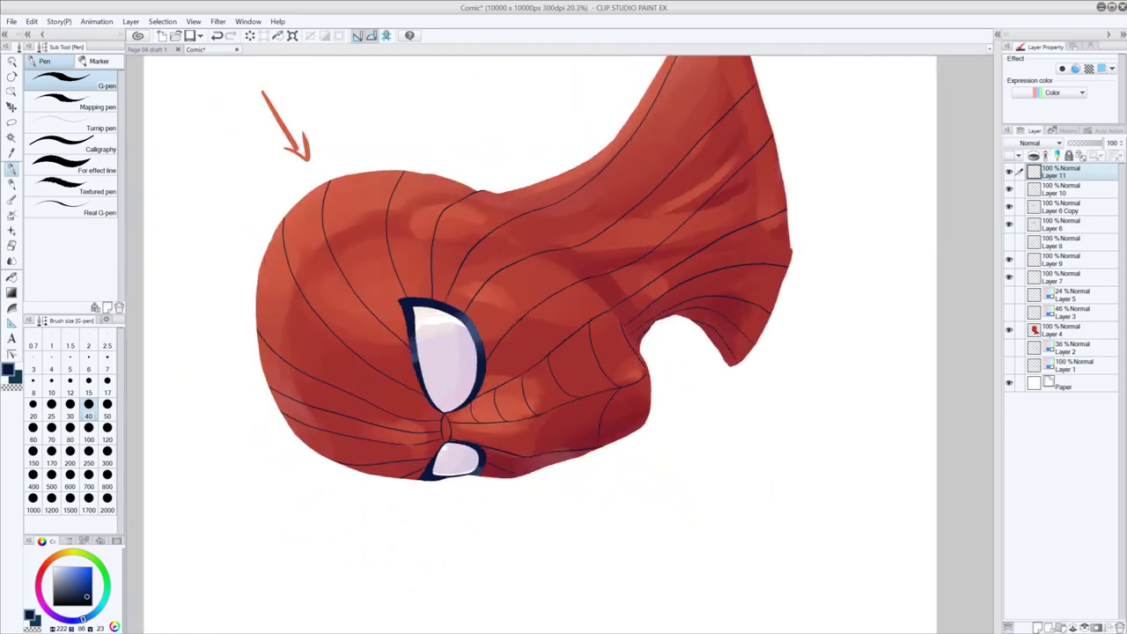
pyautogui.hotkey('ctrl', 'z')
pyautogui.hotkey('ctrl', 'y')
pyautogui.moveTo(580, 398); pyautogui.dragTo(575, 442)
pyautogui.hotkey('ctrl', 'z')
pyautogui.hotkey('ctrl', 'y')
pyautogui.hotkey('ctrl', 'z')
pyautogui.moveTo(616, 390); pyautogui.dragTo(609, 445)
# - Draw further curved cross strands between the central line and the far cheek line, continuing from the mouth area up the nose
pyautogui.moveTo(578, 410)
pyautogui.mouseDown()
pyautogui.moveTo(581, 440)
pyautogui.moveTo(540, 446)
pyautogui.mouseUp()
pyautogui.hotkey('ctrl', 'z')
pyautogui.hotkey('ctrl', 'z')
pyautogui.hotkey('ctrl', 'y')
pyautogui.hotkey('ctrl', 'z')
pyautogui.hotkey('ctrl', 'y')
pyautogui.hotkey('ctrl', 'z')
pyautogui.hotkey('ctrl', 'y')
pyautogui.press('e')
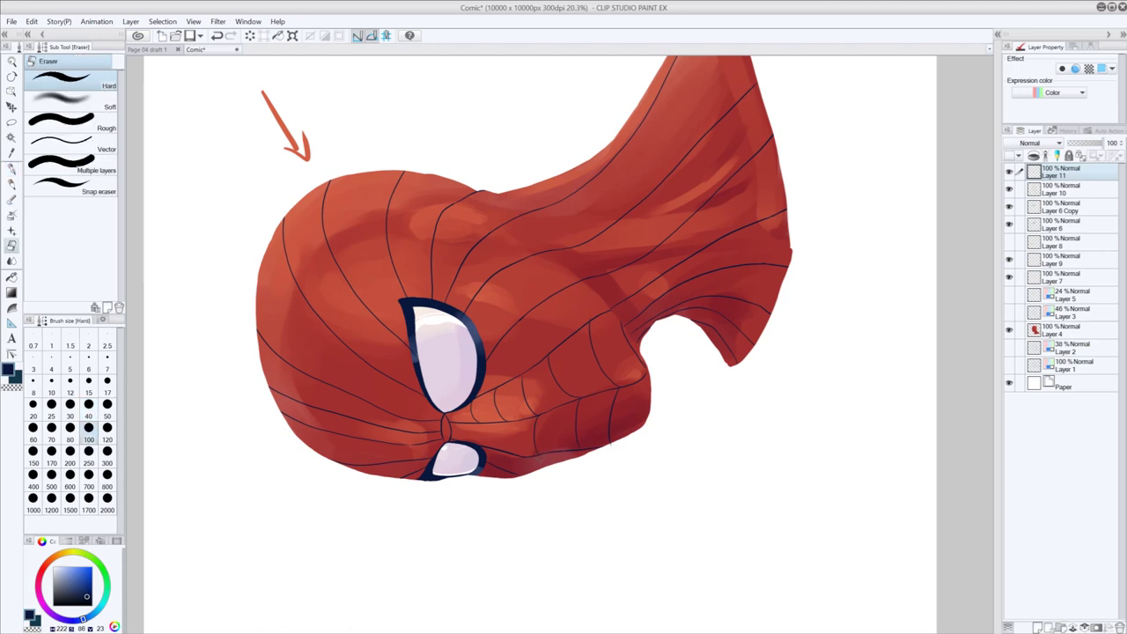
pyautogui.press('p')
pyautogui.hotkey('ctrl', 'z')
pyautogui.moveTo(506, 423); pyautogui.dragTo(504, 446)
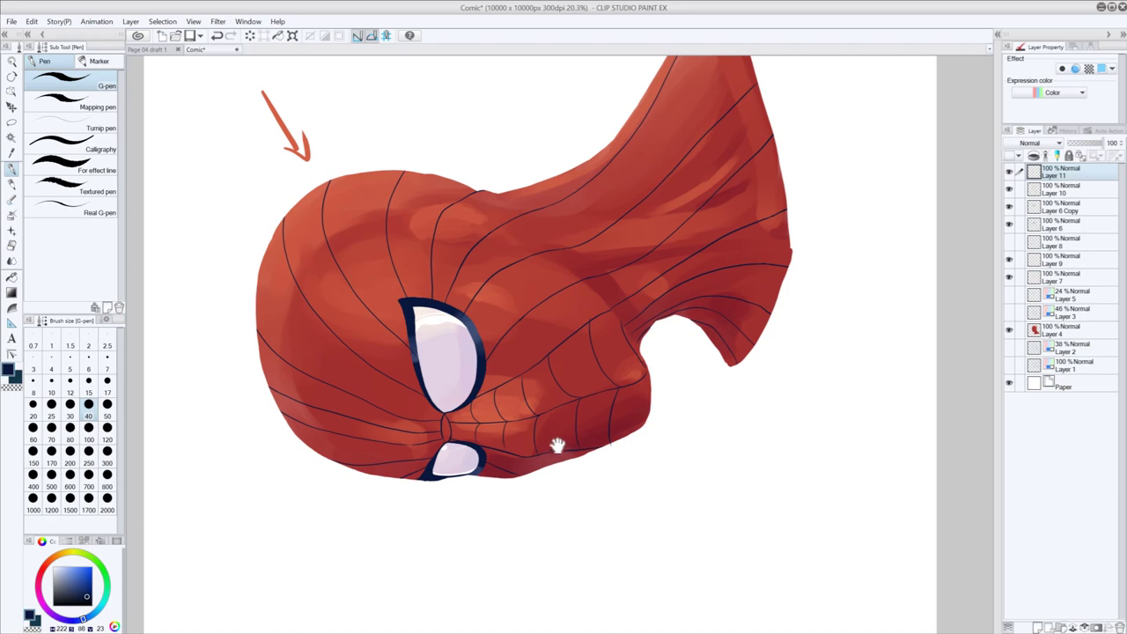
# - Draw short curved cross strands from the far cheek line to the far edge of the face, beside the mouth and nose
pyautogui.moveTo(558, 445); pyautogui.dragTo(622, 355)
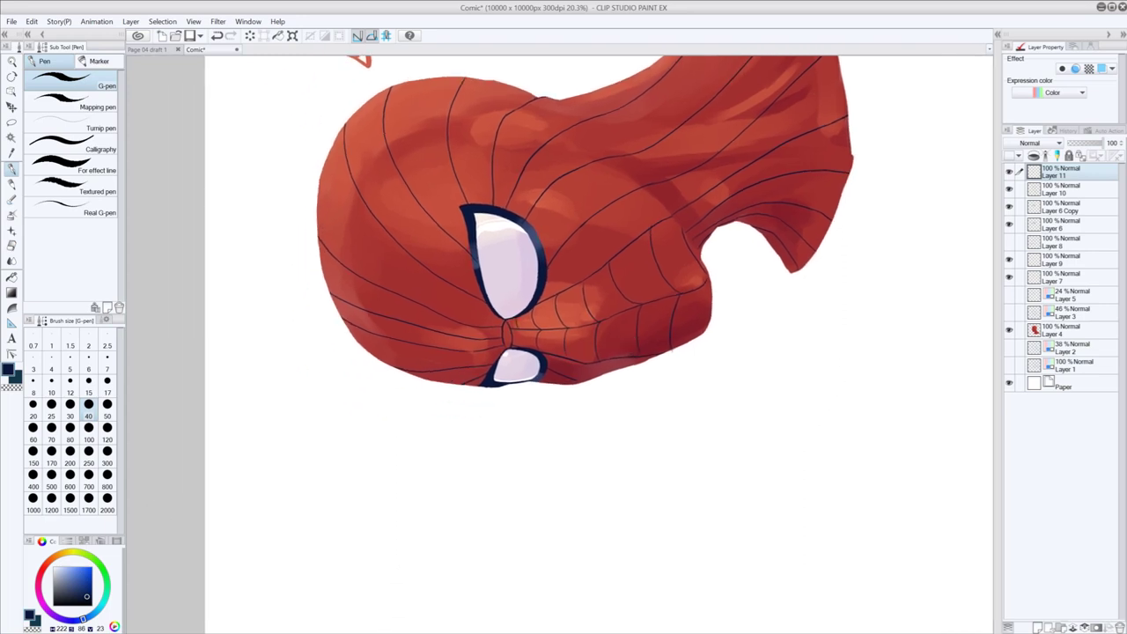
pyautogui.hotkey('ctrl', 'z')
pyautogui.hotkey('ctrl', 'y')
pyautogui.moveTo(518, 328); pyautogui.dragTo(520, 347)
pyautogui.hotkey('ctrl', 'z')
pyautogui.hotkey('ctrl', 'z')
pyautogui.hotkey('ctrl', 'y')
pyautogui.hotkey('ctrl', 'z')
pyautogui.hotkey('ctrl', 'y')
# - Clean up the far-edge strands with the hard eraser and add another short strand just below the far eye
pyautogui.press('e')
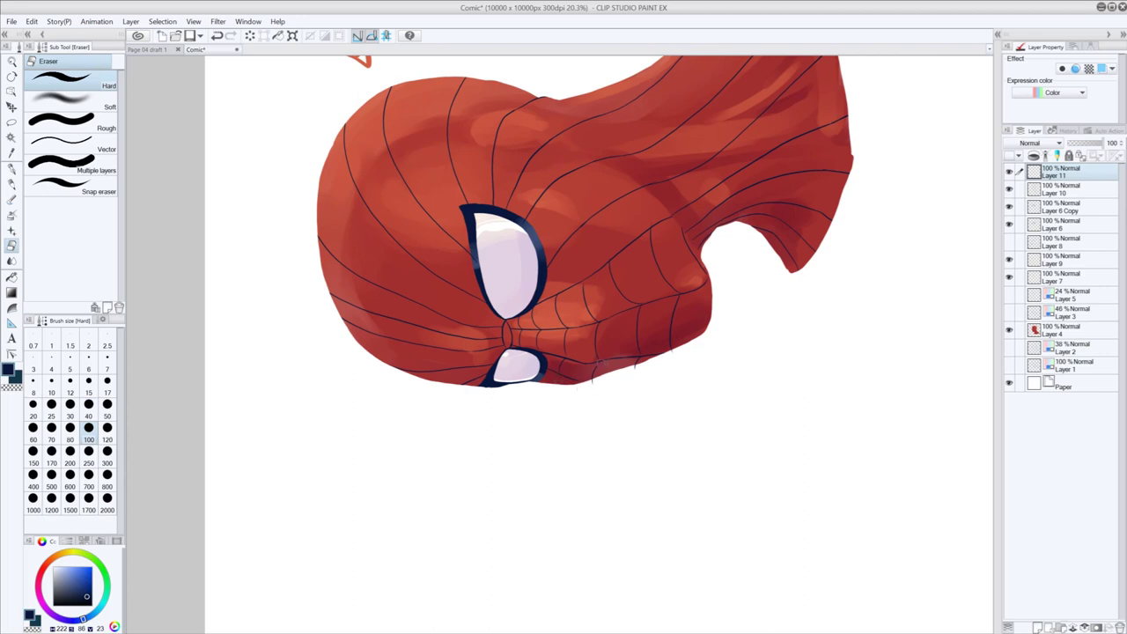
pyautogui.press('p')
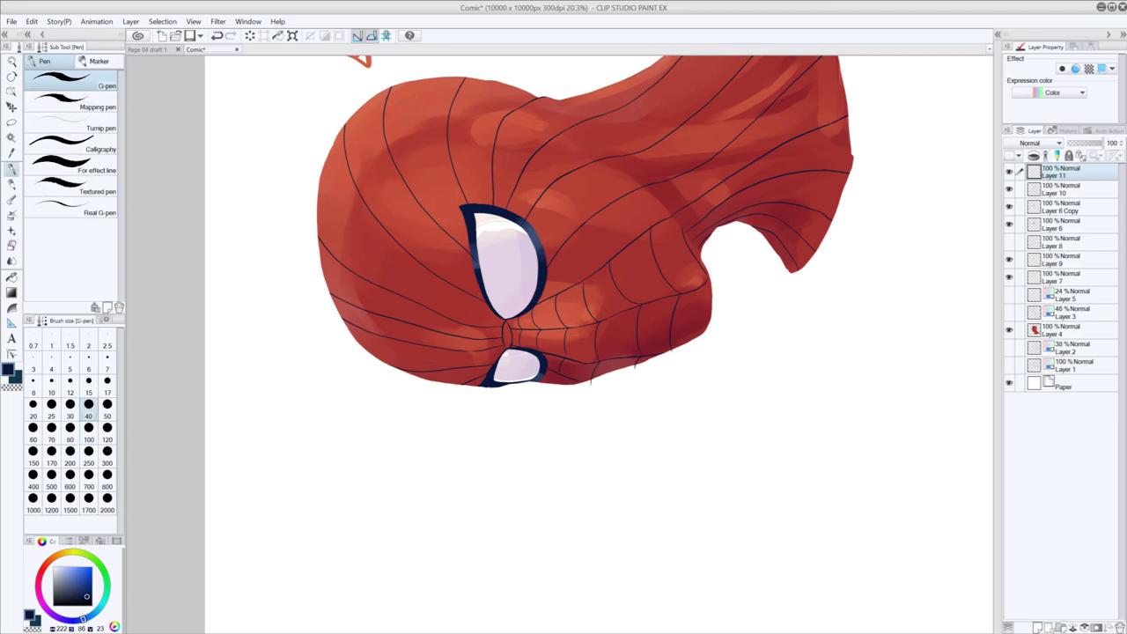
pyautogui.press('e')
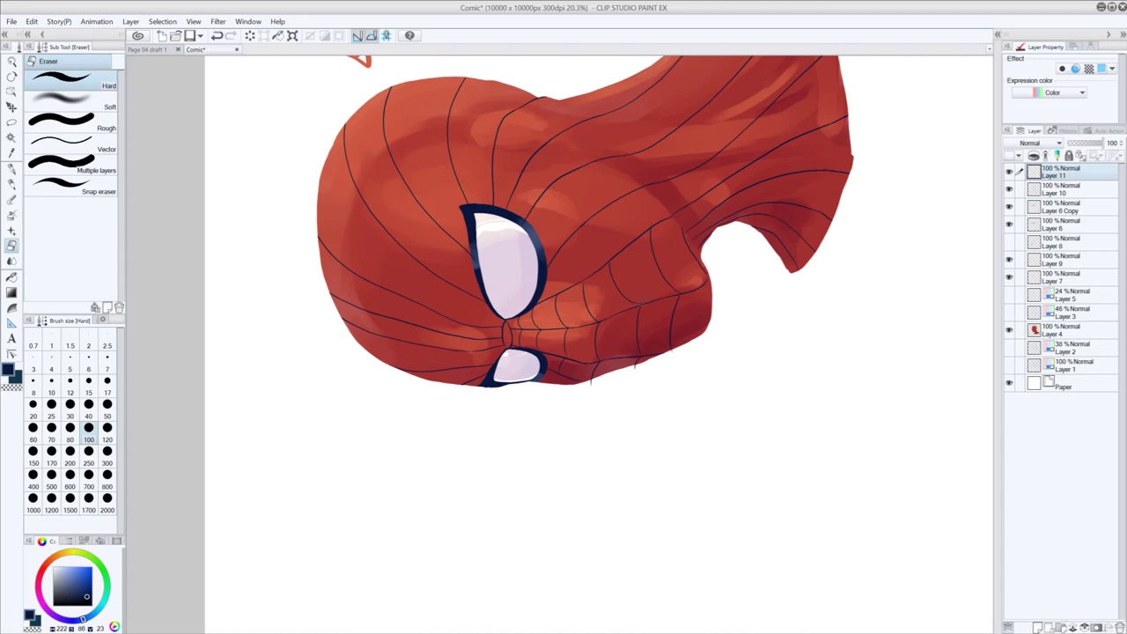
pyautogui.press('p')
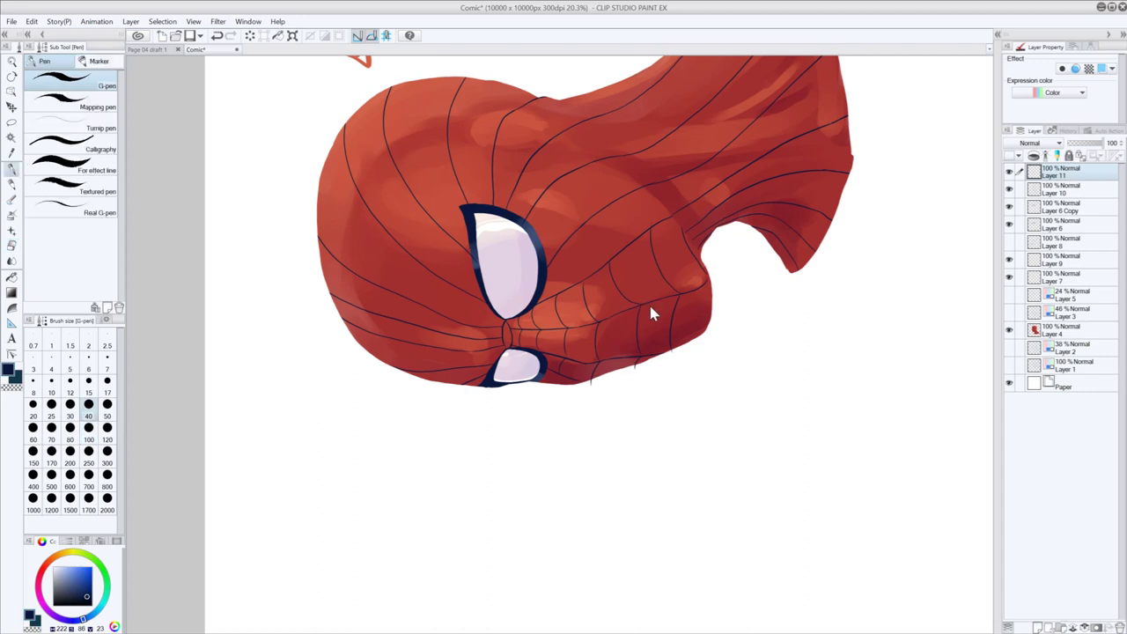
pyautogui.hotkey('ctrl', 'z')
pyautogui.hotkey('ctrl', 'y')
pyautogui.press('e')
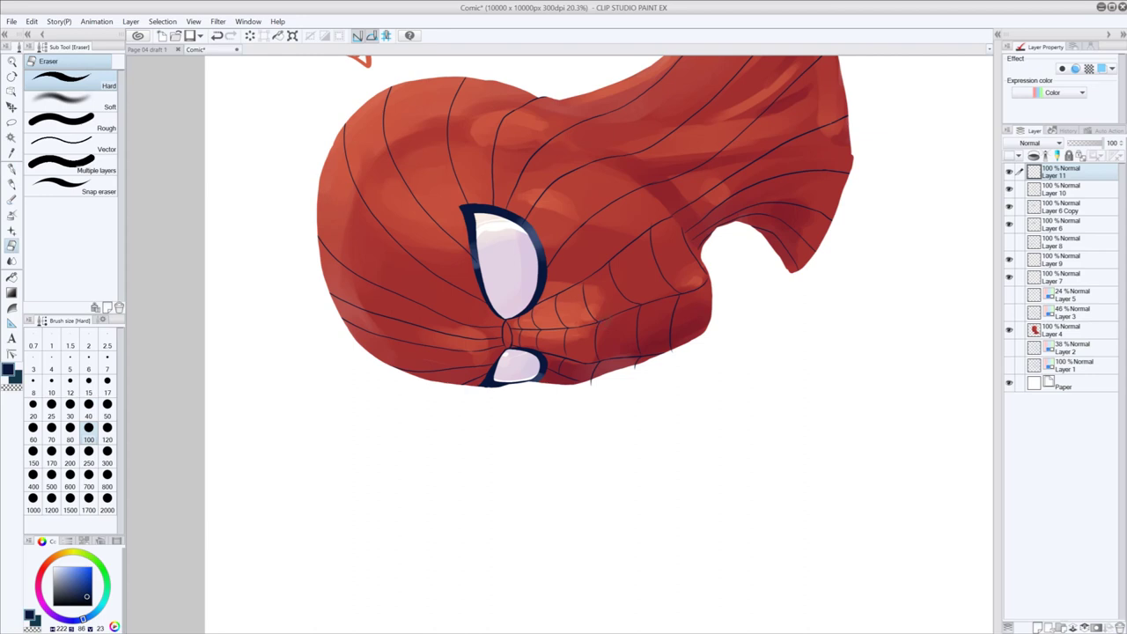
pyautogui.press('p')
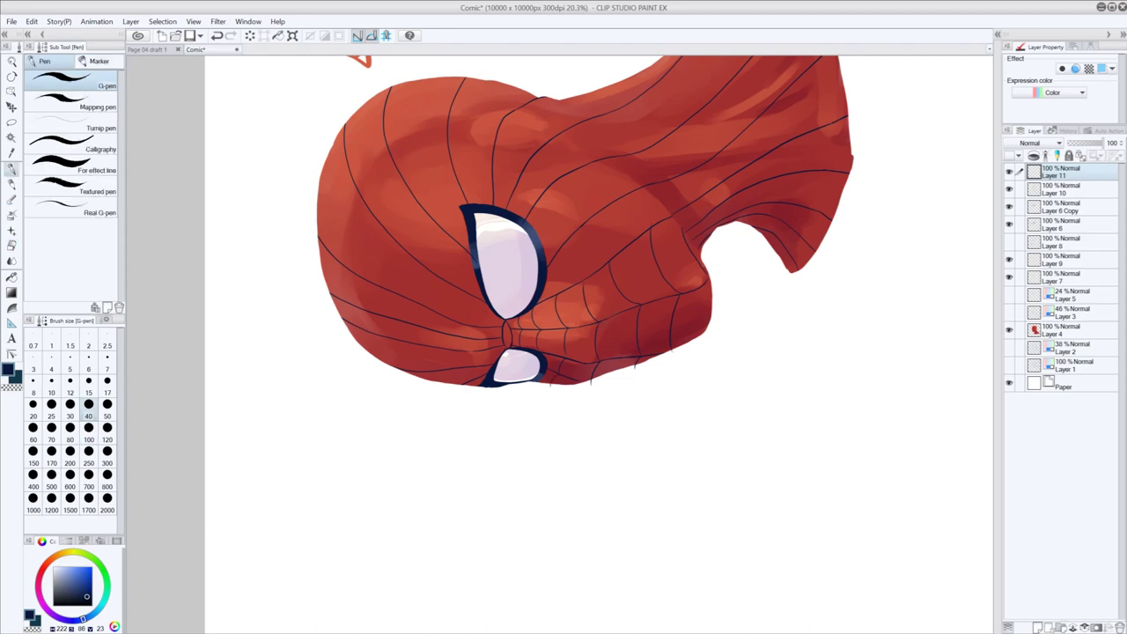
pyautogui.hotkey('ctrl', 'z')
pyautogui.moveTo(568, 359); pyautogui.dragTo(558, 383)
pyautogui.hotkey('ctrl', 'z')
pyautogui.hotkey('ctrl', 'z')
pyautogui.hotkey('ctrl', 'y')
# - Rotate the head upright and draw a curved cross strand below the near eye, between the near cheek line and the neighbouring web line
pyautogui.press('^')
pyautogui.press('^')
pyautogui.press('^')
pyautogui.press('^')
pyautogui.press('^')
pyautogui.press('^')
pyautogui.press('^')
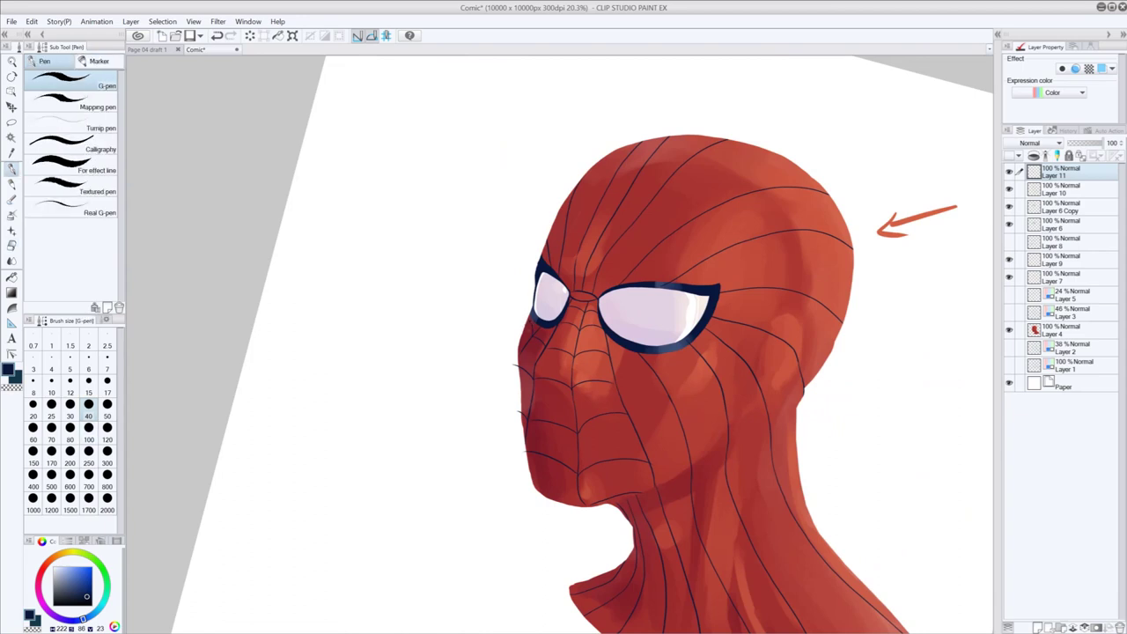
pyautogui.press('e')
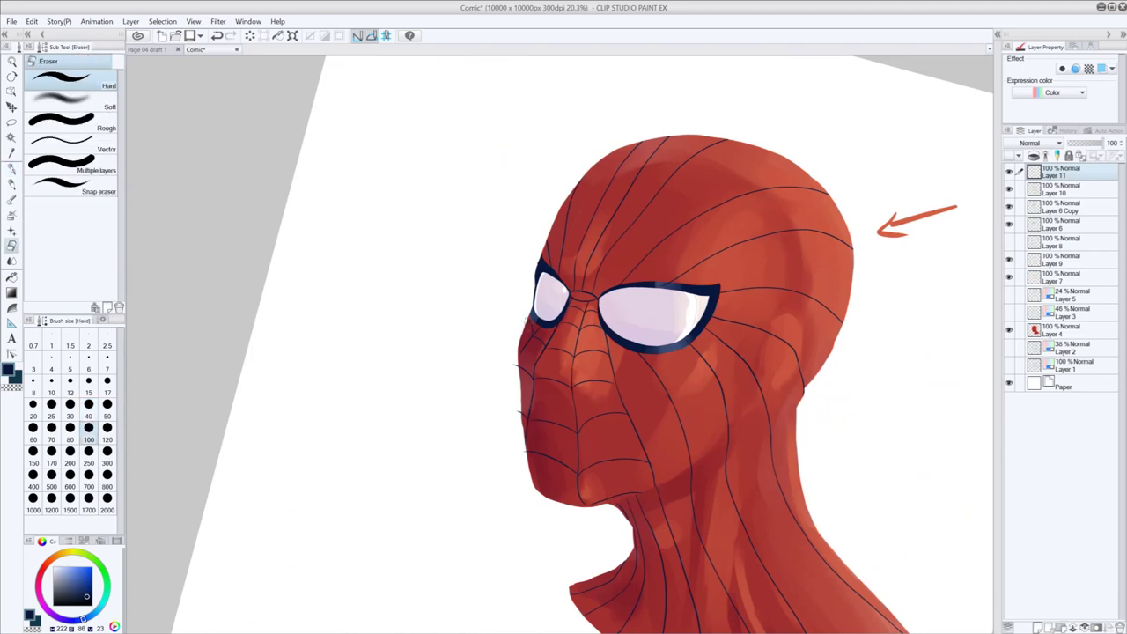
pyautogui.press('p')
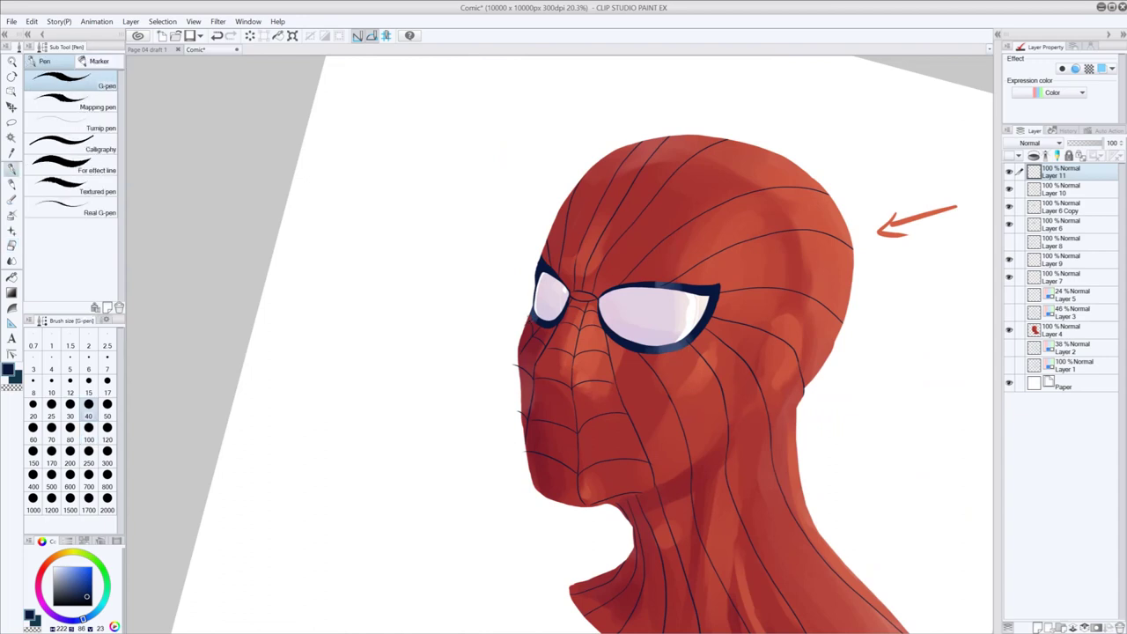
pyautogui.moveTo(610, 355)
pyautogui.mouseDown()
pyautogui.moveTo(631, 351)
pyautogui.moveTo(647, 367)
pyautogui.mouseUp()
pyautogui.hotkey('ctrl', 'z')
pyautogui.hotkey('ctrl', 'z')
pyautogui.hotkey('ctrl', 'z')
pyautogui.hotkey('ctrl', 'z')
pyautogui.moveTo(619, 379)
pyautogui.mouseDown()
pyautogui.moveTo(649, 368)
pyautogui.moveTo(668, 395)
pyautogui.mouseUp()
pyautogui.hotkey('ctrl', 'z')
pyautogui.hotkey('ctrl', 'y')
pyautogui.hotkey('ctrl', 'z')
pyautogui.hotkey('ctrl', 'y')
pyautogui.hotkey('ctrl', 'z')
pyautogui.hotkey('ctrl', 'y')
pyautogui.hotkey('ctrl', 'z')
pyautogui.hotkey('ctrl', 'y')
pyautogui.hotkey('ctrl', 'z')
pyautogui.hotkey('ctrl', 'y')
pyautogui.hotkey('ctrl', 'z')
pyautogui.hotkey('ctrl', 'y')
# - Rotate the canvas and continue the near cheek's cross strands toward the jaw, trimming the overshooting ends with the eraser
pyautogui.press('^')
pyautogui.press('^')
pyautogui.press('^')
pyautogui.press('^')
pyautogui.press('^')
pyautogui.press('^')
pyautogui.press('^')
pyautogui.press('^')
pyautogui.press('^')
pyautogui.press('^')
pyautogui.press('^')
pyautogui.press('^')
pyautogui.press('^')
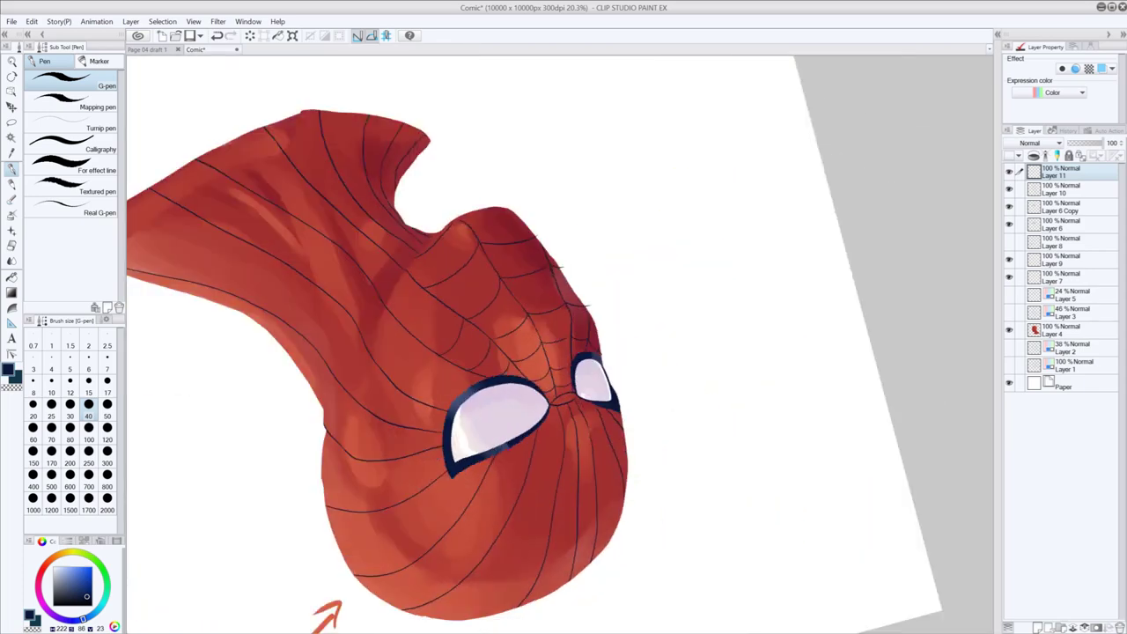
pyautogui.press('-')
pyautogui.press('-')
pyautogui.press('-')
pyautogui.moveTo(566, 434); pyautogui.dragTo(652, 389)
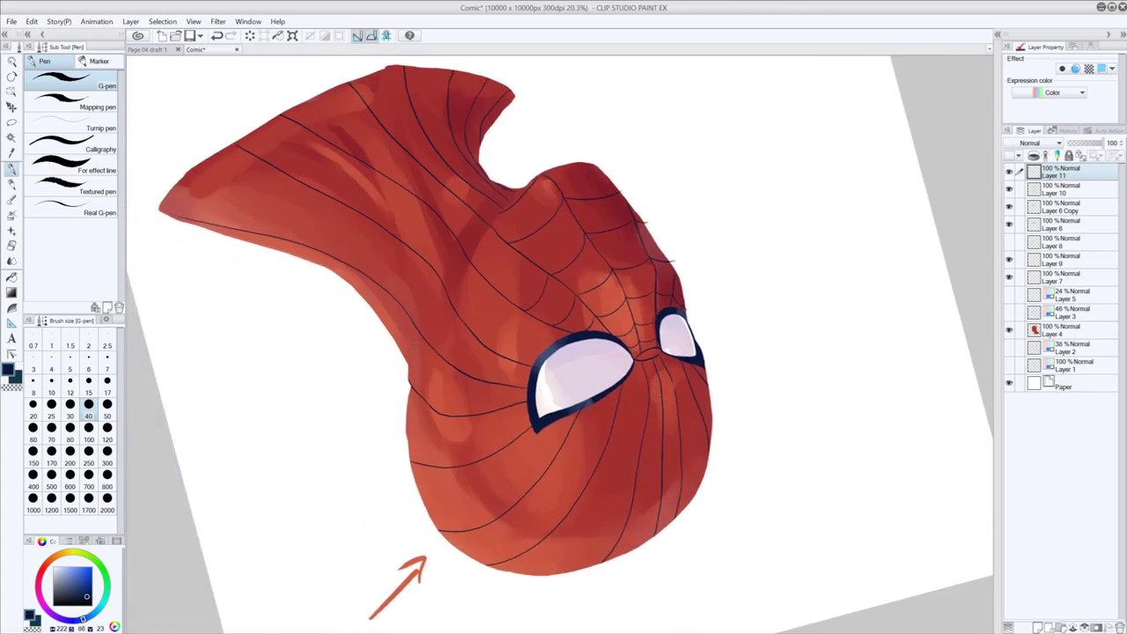
pyautogui.press('e')
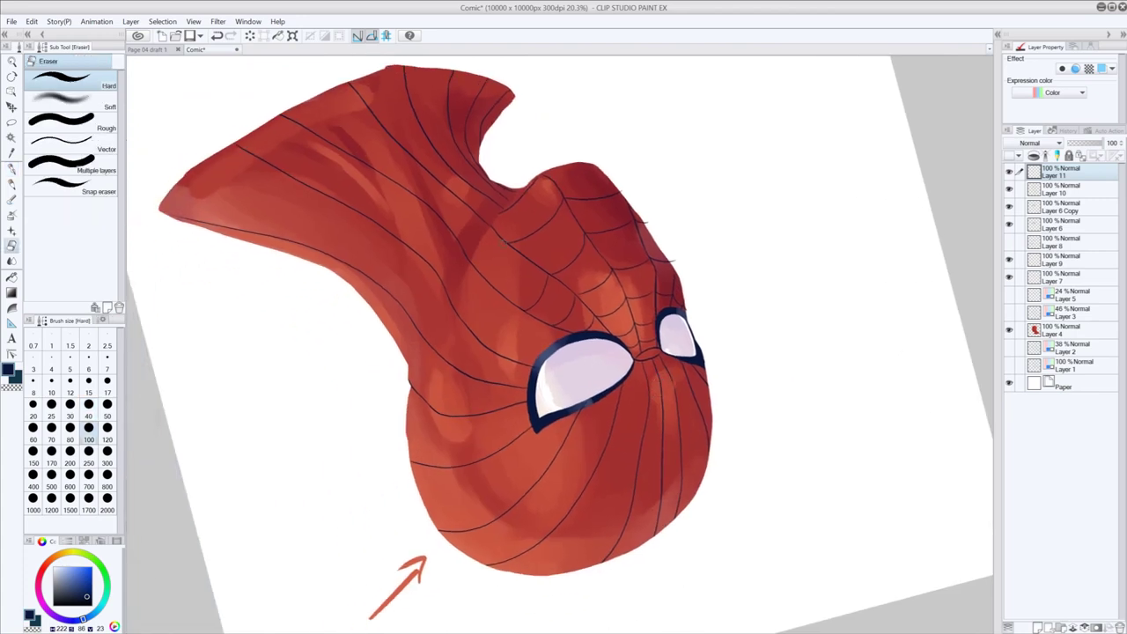
pyautogui.press('p')
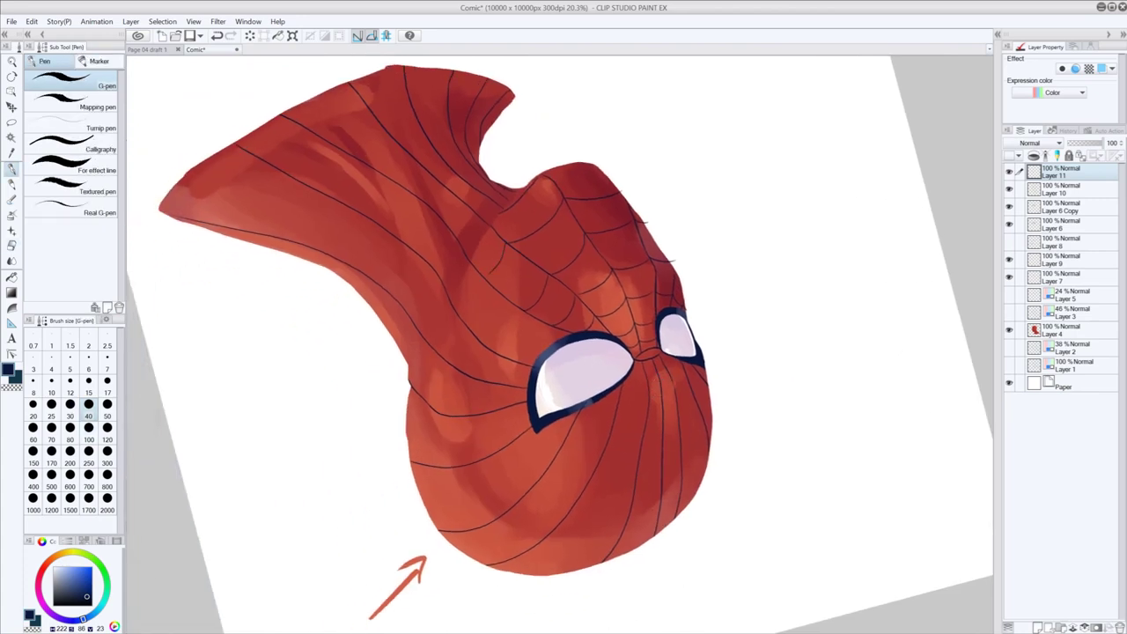
pyautogui.moveTo(495, 262); pyautogui.dragTo(485, 277)
pyautogui.hotkey('ctrl', 'z')
pyautogui.press('e')
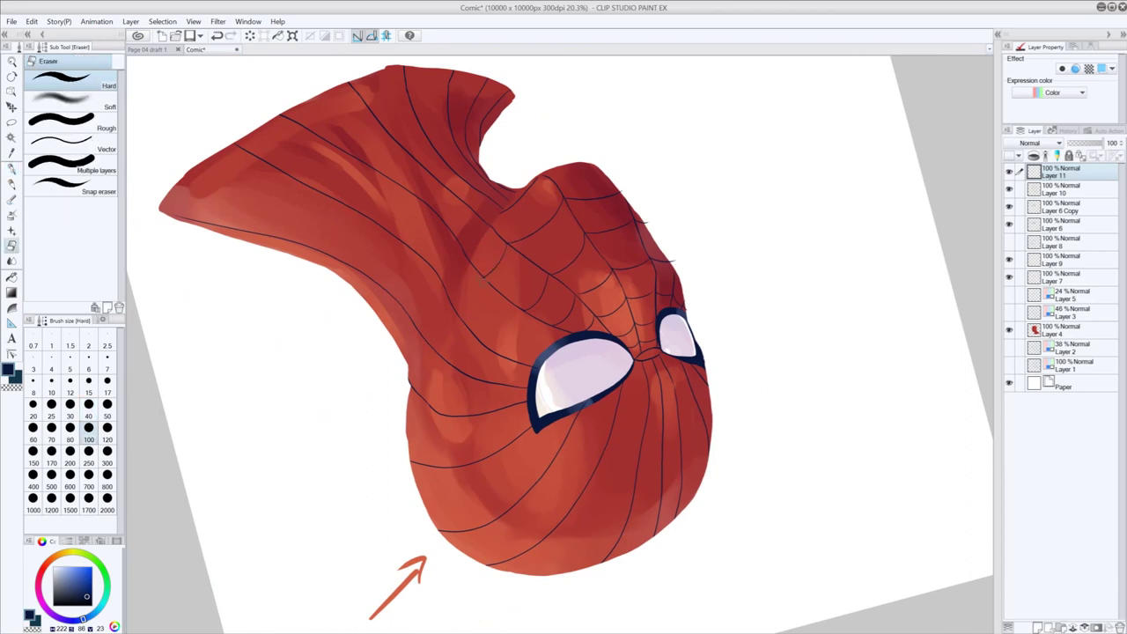
pyautogui.press('p')
# - Draw curved cross strands between the web lines fanning out beneath the near eye, and tidy their ends
pyautogui.moveTo(524, 311); pyautogui.dragTo(507, 356)
pyautogui.hotkey('ctrl', 'z')
pyautogui.hotkey('ctrl', 'z')
pyautogui.moveTo(553, 327); pyautogui.dragTo(543, 351)
pyautogui.hotkey('ctrl', 'z')
pyautogui.hotkey('ctrl', 'z')
pyautogui.press('e')
pyautogui.press('p')
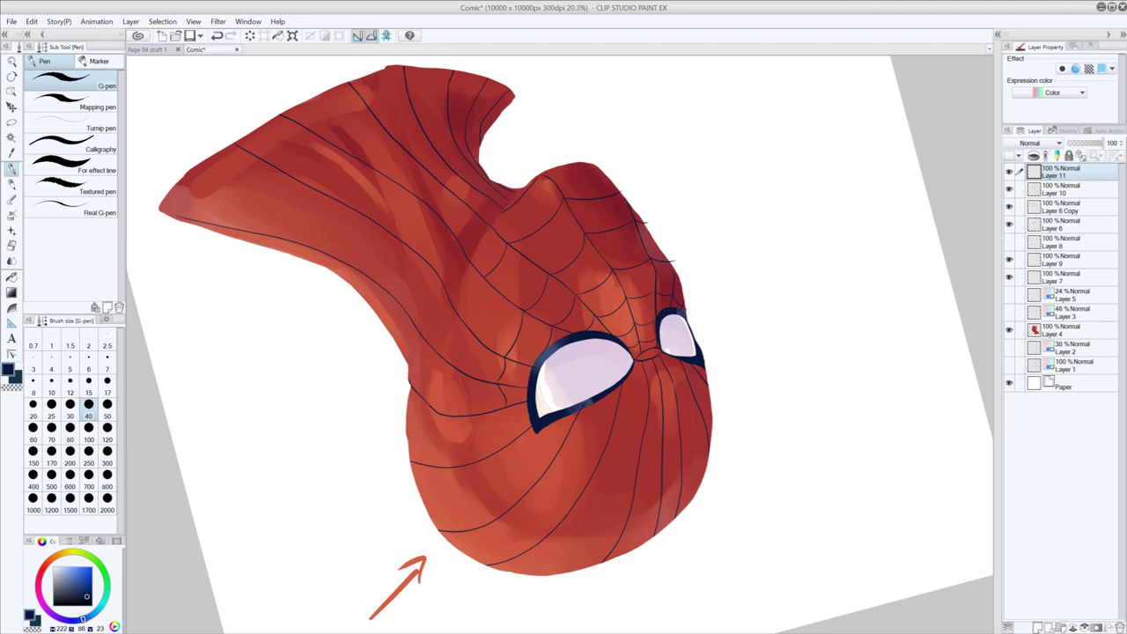
# - Rotate the canvas and redraw the curved cross strand on the rear of the near cheek, continuing the jaw row toward the ear
pyautogui.hotkey('ctrl', 'z')
pyautogui.hotkey('ctrl', 'z')
pyautogui.hotkey('ctrl', 'y')
pyautogui.hotkey('ctrl', 'z')
pyautogui.hotkey('ctrl', 'y')
pyautogui.press('-')
pyautogui.press('-')
pyautogui.press('-')
pyautogui.moveTo(501, 406); pyautogui.dragTo(477, 340)
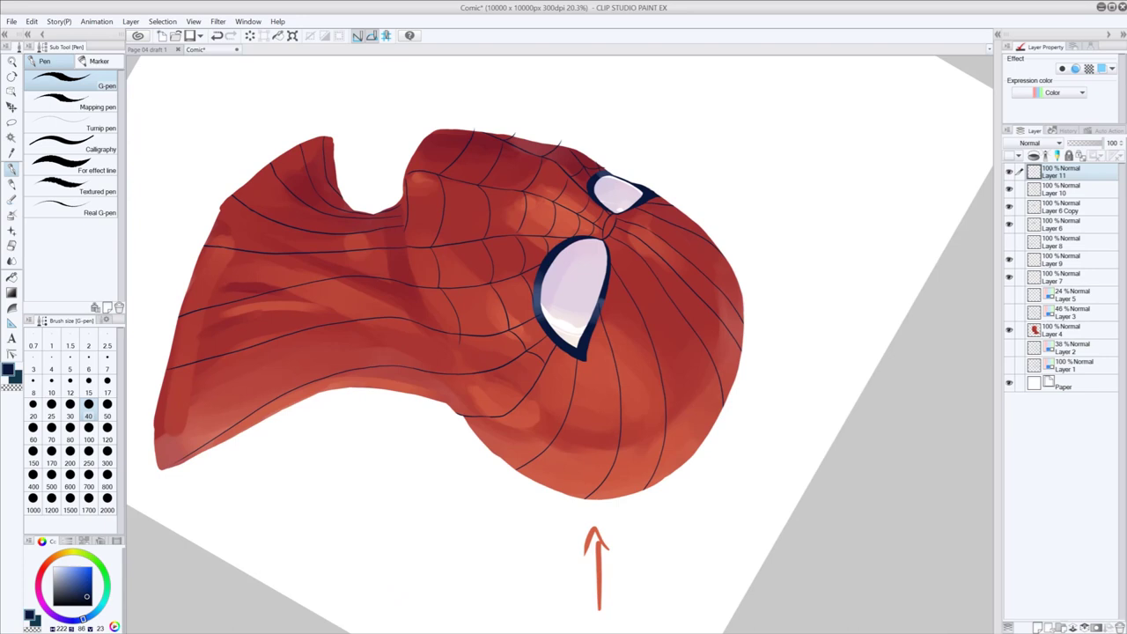
pyautogui.hotkey('ctrl', 'z')
pyautogui.moveTo(440, 288); pyautogui.dragTo(459, 335)
pyautogui.hotkey('ctrl', 'z')
pyautogui.hotkey('ctrl', 'y')
pyautogui.hotkey('ctrl', 'z')
pyautogui.hotkey('ctrl', 'y')
pyautogui.press('e')
pyautogui.press('p')
# - Try several curved cross strands linking the rear cheek lines just in front of the ear, rotating the canvas to suit the stroke
pyautogui.moveTo(467, 346); pyautogui.dragTo(471, 374)
pyautogui.hotkey('ctrl', 'z')
pyautogui.moveTo(463, 335); pyautogui.dragTo(483, 369)
pyautogui.hotkey('ctrl', 'z')
pyautogui.press('^')
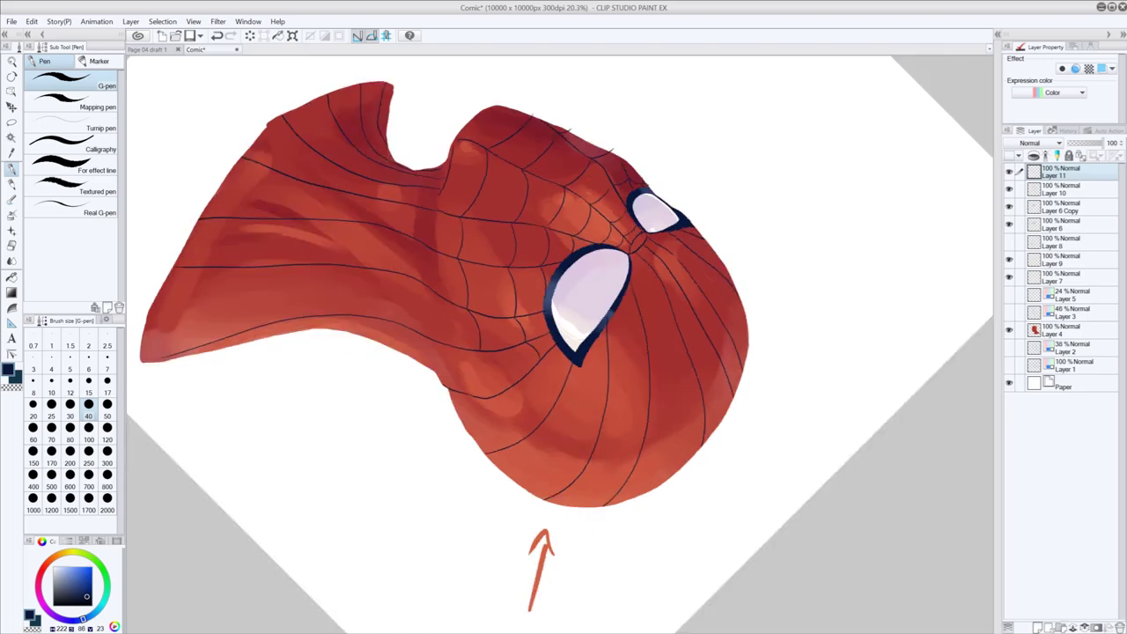
pyautogui.press('-')
pyautogui.press('-')
pyautogui.press('-')
pyautogui.press('-')
pyautogui.press('-')
pyautogui.press('-')
pyautogui.press('-')
pyautogui.moveTo(616, 385)
pyautogui.mouseDown()
pyautogui.moveTo(615, 404)
pyautogui.moveTo(588, 424)
pyautogui.mouseUp()
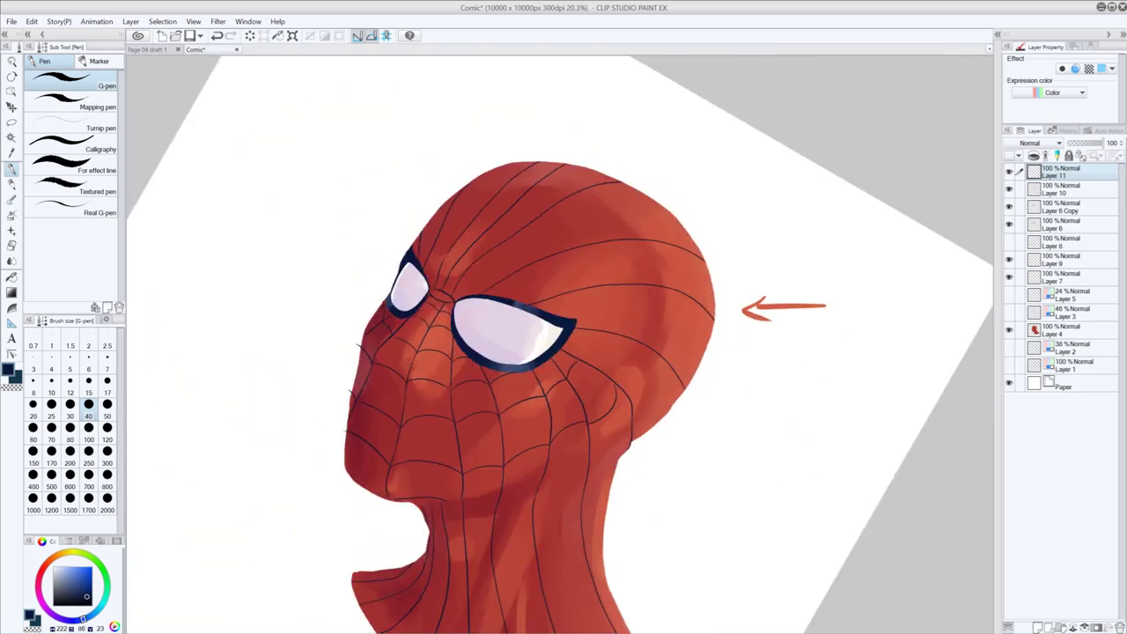
pyautogui.hotkey('ctrl', 'z')
pyautogui.moveTo(604, 384); pyautogui.dragTo(588, 415)
pyautogui.hotkey('ctrl', 'z')
pyautogui.hotkey('ctrl', 'z')
pyautogui.press('-')
pyautogui.press('-')
pyautogui.press('-')
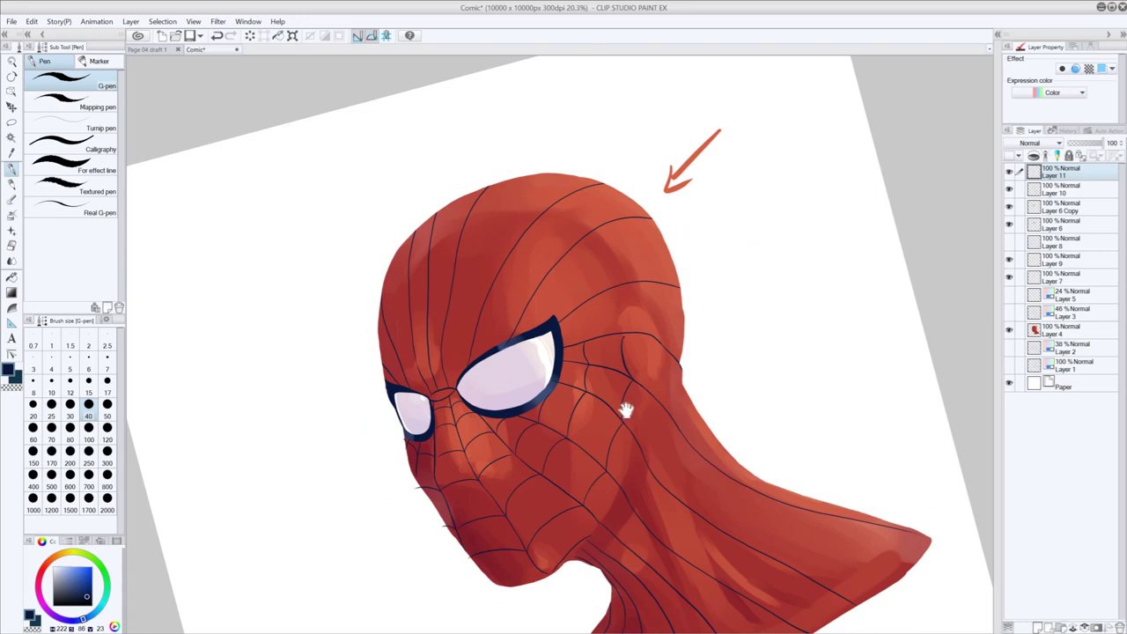
# - Draw curved cross strands between the web lines behind the near eye's outer corner and above the ear, cleaning them with the eraser
pyautogui.moveTo(626, 409); pyautogui.dragTo(562, 305)
pyautogui.moveTo(506, 230); pyautogui.dragTo(518, 253)
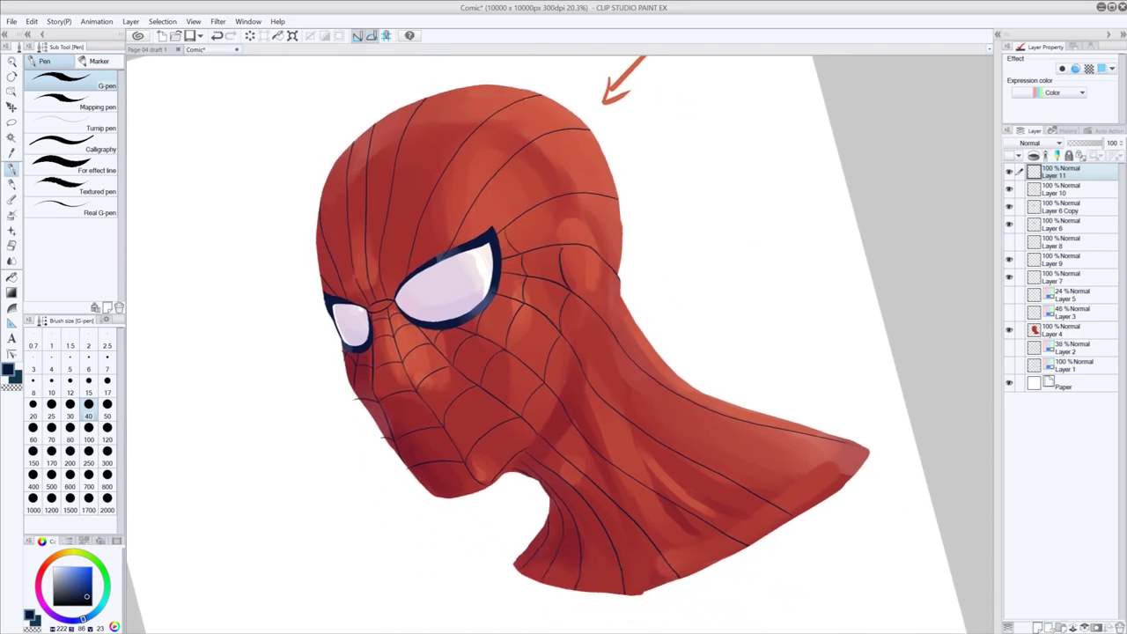
pyautogui.moveTo(542, 216); pyautogui.dragTo(560, 243)
pyautogui.press('e')
pyautogui.press('p')
pyautogui.press('e')
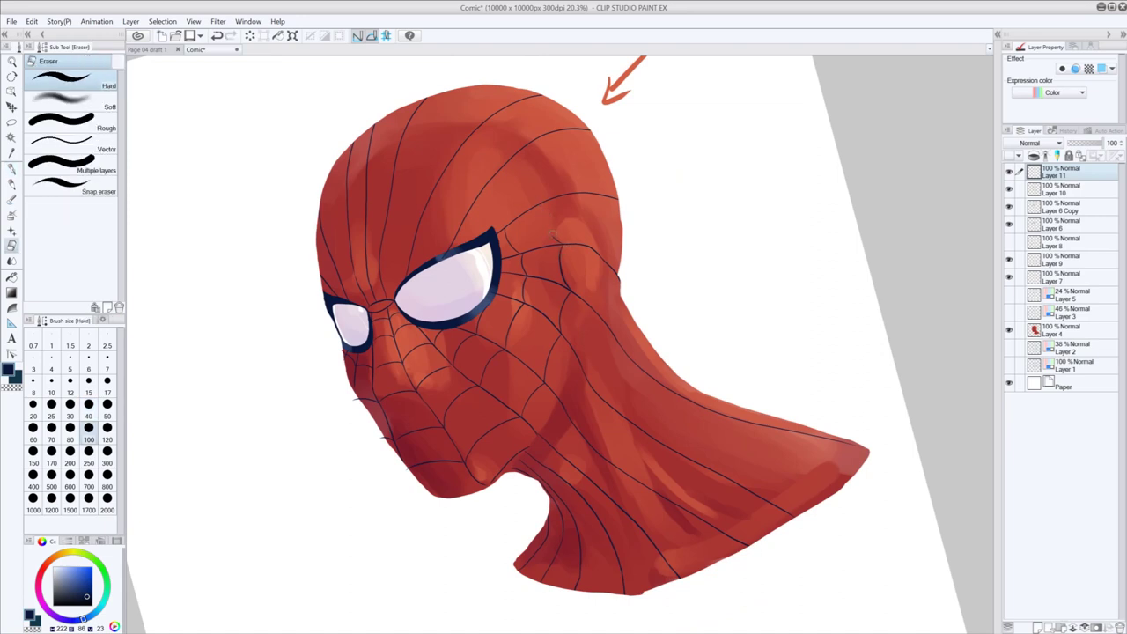
pyautogui.press('p')
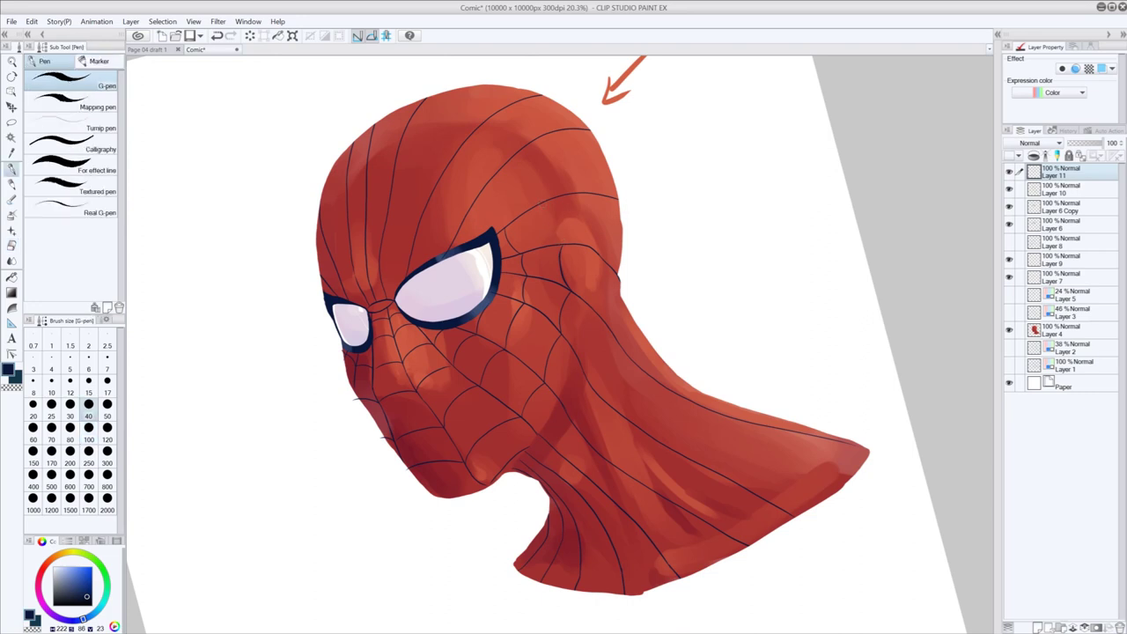
# - Draw a curved cross strand between the web lines above the ear, retrying the stroke until its curve suits
pyautogui.moveTo(539, 207); pyautogui.dragTo(560, 243)
pyautogui.hotkey('ctrl', 'z')
pyautogui.moveTo(567, 198); pyautogui.dragTo(581, 238)
pyautogui.hotkey('ctrl', 'z')
pyautogui.moveTo(574, 198); pyautogui.dragTo(586, 244)
pyautogui.hotkey('ctrl', 'z')
pyautogui.moveTo(582, 194); pyautogui.dragTo(585, 243)
pyautogui.hotkey('ctrl', 'z')
# - Try repeated curved cross strands near the back edge of the head, between the web lines behind the ear
pyautogui.moveTo(602, 197); pyautogui.dragTo(598, 254)
pyautogui.hotkey('ctrl', 'z')
pyautogui.moveTo(610, 201); pyautogui.dragTo(607, 262)
pyautogui.hotkey('ctrl', 'z')
pyautogui.moveTo(608, 204); pyautogui.dragTo(606, 261)
pyautogui.hotkey('ctrl', 'z')
pyautogui.moveTo(610, 197); pyautogui.dragTo(612, 264)
pyautogui.hotkey('ctrl', 'z')
pyautogui.moveTo(616, 201); pyautogui.dragTo(612, 256)
pyautogui.hotkey('ctrl', 'z')
pyautogui.moveTo(617, 202); pyautogui.dragTo(615, 262)
pyautogui.hotkey('ctrl', 'z')
pyautogui.moveTo(615, 211); pyautogui.dragTo(614, 255)
pyautogui.hotkey('ctrl', 'z')
pyautogui.moveTo(615, 203); pyautogui.dragTo(614, 253)
pyautogui.hotkey('ctrl', 'z')
pyautogui.moveTo(615, 199); pyautogui.dragTo(613, 259)
pyautogui.hotkey('ctrl', 'z')
pyautogui.moveTo(616, 200); pyautogui.dragTo(615, 264)
pyautogui.hotkey('ctrl', 'z')
# - Draw curved cross strands from the ear down along the rear of the jaw to the top of the neck
pyautogui.moveTo(616, 199)
pyautogui.mouseDown()
pyautogui.moveTo(614, 267)
pyautogui.moveTo(584, 290)
pyautogui.mouseUp()
pyautogui.press('e')
pyautogui.press('p')
pyautogui.hotkey('ctrl', 'z')
pyautogui.moveTo(587, 246); pyautogui.dragTo(588, 302)
pyautogui.hotkey('ctrl', 'z')
pyautogui.moveTo(587, 246); pyautogui.dragTo(578, 351)
pyautogui.hotkey('ctrl', 'z')
pyautogui.moveTo(588, 307); pyautogui.dragTo(582, 357)
pyautogui.moveTo(573, 367); pyautogui.dragTo(562, 393)
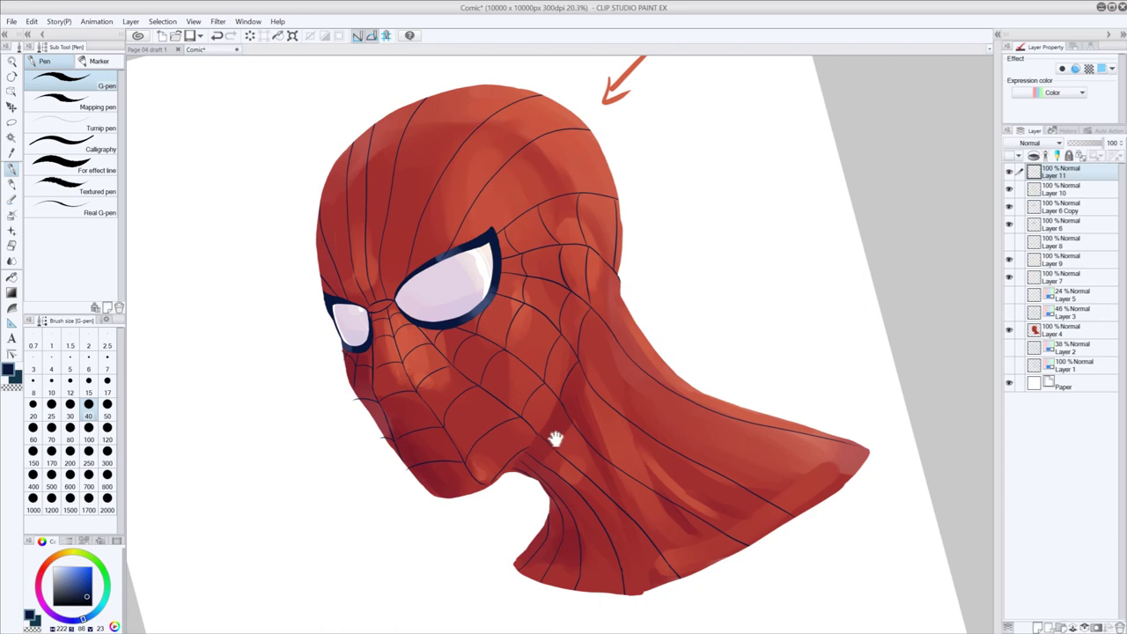
# - Compare the strand below the ear with and without it, and rework the short cross strands where jaw meets neck
pyautogui.moveTo(556, 438)
pyautogui.mouseDown()
pyautogui.moveTo(556, 372)
pyautogui.moveTo(539, 372)
pyautogui.mouseUp()
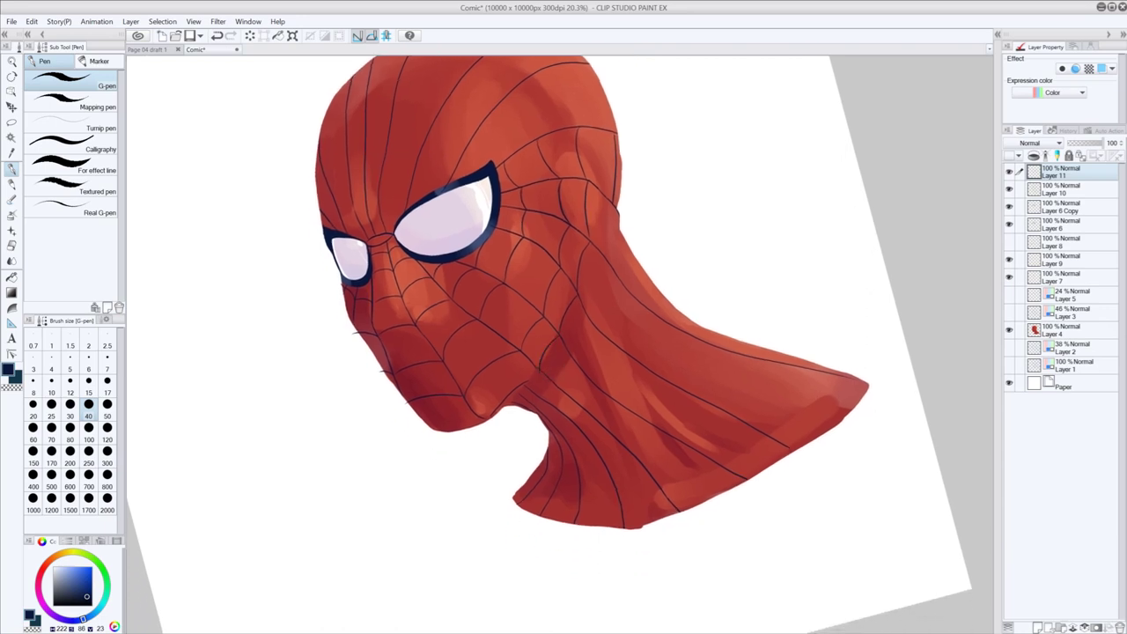
pyautogui.hotkey('ctrl', 'z')
pyautogui.hotkey('ctrl', 'y')
pyautogui.hotkey('ctrl', 'z')
pyautogui.hotkey('ctrl', 'y')
pyautogui.hotkey('ctrl', 'z')
pyautogui.hotkey('ctrl', 'y')
pyautogui.press('e')
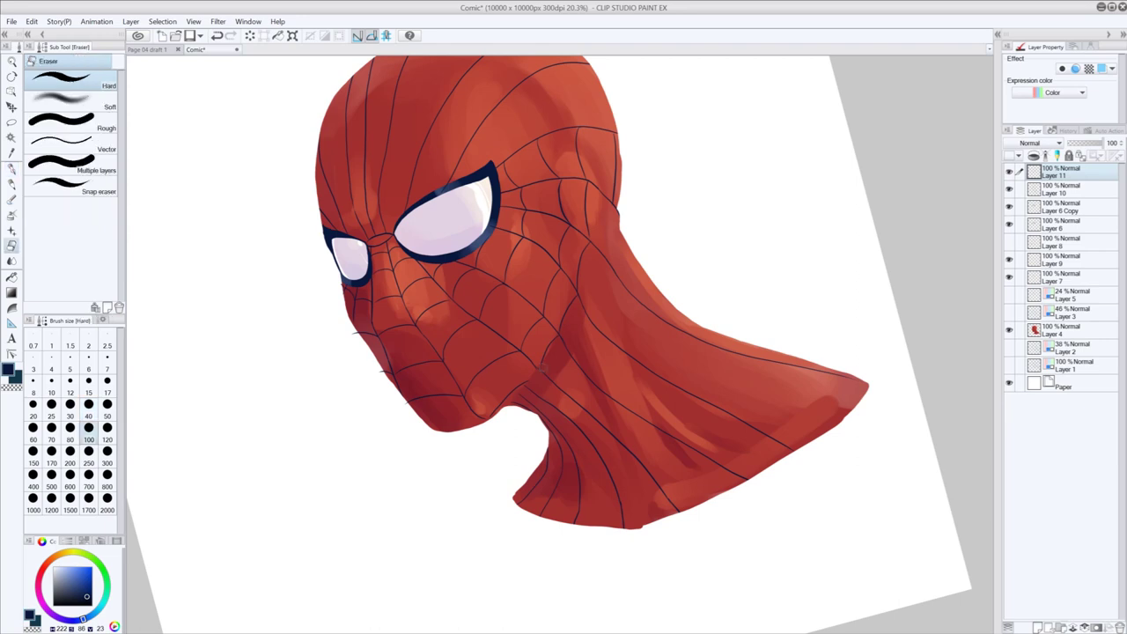
pyautogui.press('p')
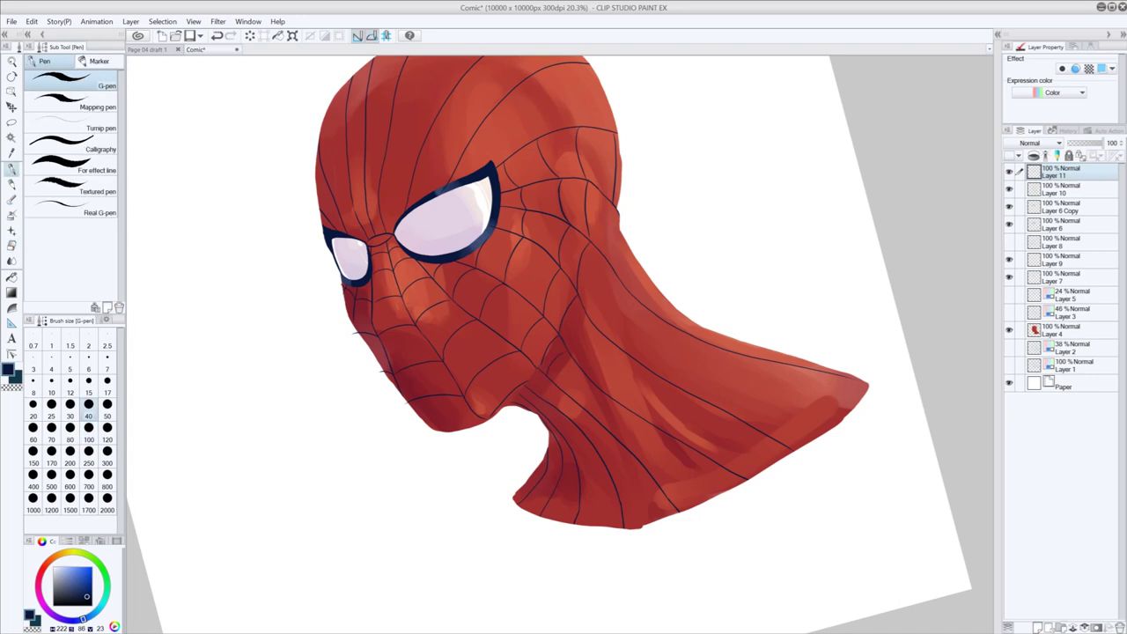
pyautogui.hotkey('ctrl', 'z')
pyautogui.hotkey('ctrl', 'z')
pyautogui.moveTo(565, 355); pyautogui.dragTo(553, 372)
pyautogui.hotkey('ctrl', 'z')
pyautogui.moveTo(577, 327)
pyautogui.mouseDown()
pyautogui.moveTo(570, 352)
pyautogui.moveTo(581, 349)
pyautogui.moveTo(570, 351)
pyautogui.mouseUp()
pyautogui.hotkey('ctrl', 'z')
pyautogui.hotkey('ctrl', 'z')
pyautogui.hotkey('ctrl', 'z')
pyautogui.hotkey('ctrl', 'z')
pyautogui.hotkey('ctrl', 'z')
# - Draw short cross strands between the web lines under the chin, and try one lower on the front of the neck
pyautogui.moveTo(533, 392); pyautogui.dragTo(549, 381)
pyautogui.hotkey('ctrl', 'z')
pyautogui.moveTo(518, 403); pyautogui.dragTo(533, 408)
pyautogui.moveTo(581, 500); pyautogui.dragTo(610, 510)
pyautogui.hotkey('ctrl', 'z')
pyautogui.hotkey('ctrl', 'y')
pyautogui.hotkey('ctrl', 'z')
pyautogui.hotkey('ctrl', 'y')
pyautogui.hotkey('ctrl', 'z')
pyautogui.hotkey('ctrl', 'y')
pyautogui.hotkey('ctrl', 'z')
pyautogui.hotkey('ctrl', 'y')
# - Rotate the canvas nearly upside down and redraw the short cross strand between the web lines at the throat
pyautogui.press('-')
pyautogui.press('^')
pyautogui.press('^')
pyautogui.press('^')
pyautogui.press('^')
pyautogui.press('^')
pyautogui.press('^')
pyautogui.press('^')
pyautogui.press('^')
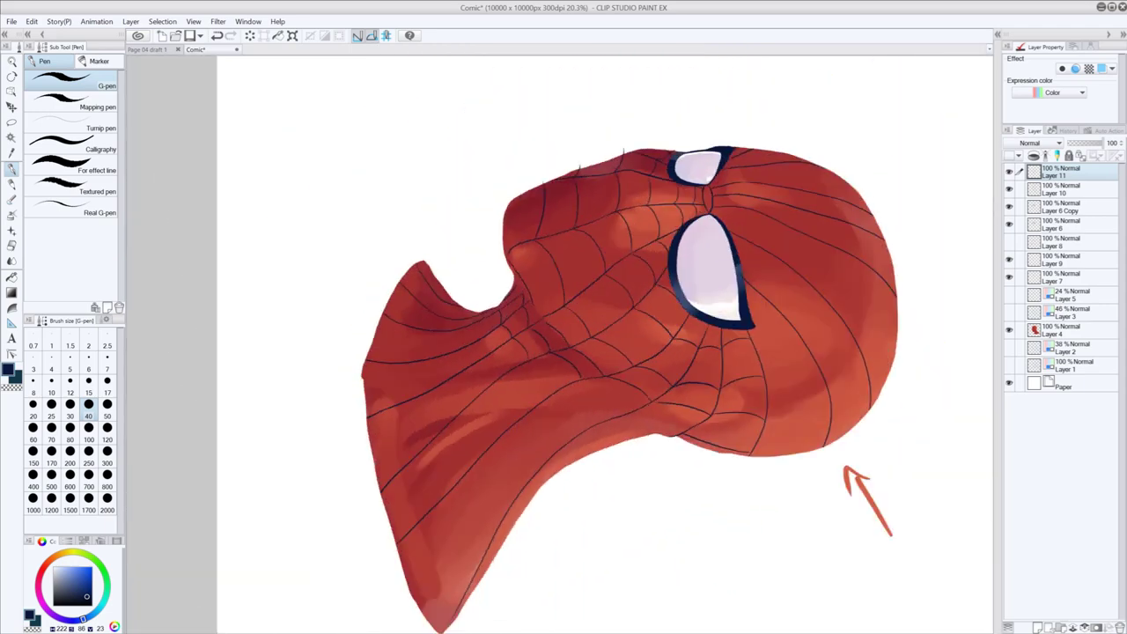
pyautogui.press('^')
pyautogui.press('^')
pyautogui.press('^')
pyautogui.hotkey('ctrl', 'z')
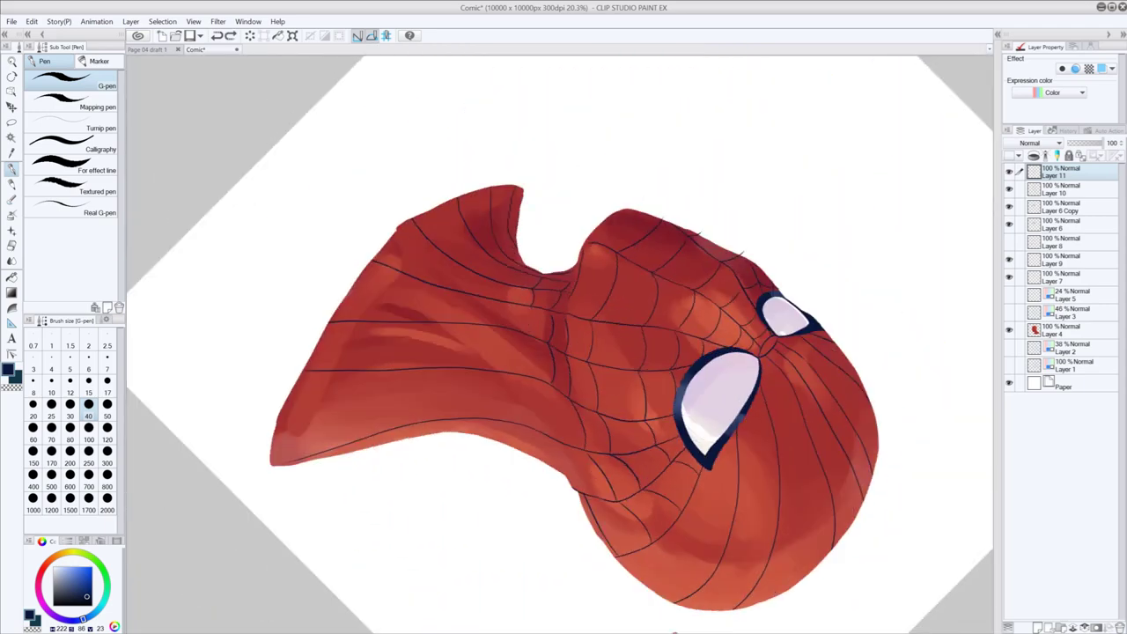
pyautogui.hotkey('ctrl', 'z')
pyautogui.hotkey('ctrl', 'z')
pyautogui.moveTo(536, 292); pyautogui.dragTo(533, 302)
pyautogui.hotkey('ctrl', 'z')
pyautogui.hotkey('ctrl', 'y')
pyautogui.hotkey('ctrl', 'z')
pyautogui.hotkey('ctrl', 'y')
pyautogui.hotkey('ctrl', 'z')
pyautogui.hotkey('ctrl', 'y')
# - Draw a series of curved cross strands between the web lines along the upper and middle side of the neck
pyautogui.moveTo(525, 334); pyautogui.dragTo(521, 372)
pyautogui.hotkey('ctrl', 'z')
pyautogui.hotkey('ctrl', 'y')
pyautogui.hotkey('ctrl', 'z')
pyautogui.hotkey('ctrl', 'y')
pyautogui.moveTo(521, 336); pyautogui.dragTo(517, 368)
pyautogui.hotkey('ctrl', 'z')
pyautogui.hotkey('ctrl', 'z')
pyautogui.hotkey('ctrl', 'z')
pyautogui.hotkey('ctrl', 'y')
pyautogui.moveTo(484, 333); pyautogui.dragTo(486, 370)
pyautogui.moveTo(449, 324); pyautogui.dragTo(446, 366)
pyautogui.hotkey('ctrl', 'z')
# - Rotate the canvas and continue the curved cross strands along the side of the neck to the neckline
pyautogui.press('-')
pyautogui.press('-')
pyautogui.press('-')
pyautogui.press('-')
pyautogui.press('-')
pyautogui.press('-')
pyautogui.press('-')
pyautogui.press('-')
pyautogui.press('-')
pyautogui.press('-')
pyautogui.press('-')
pyautogui.press('-')
pyautogui.press('-')
pyautogui.press('-')
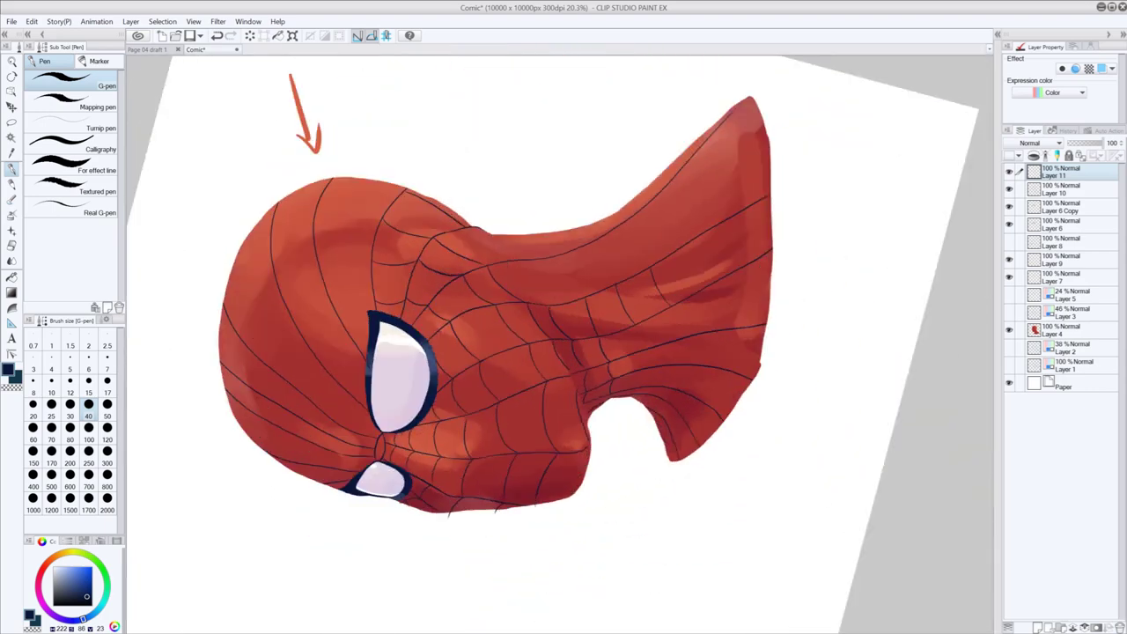
pyautogui.press('^')
pyautogui.moveTo(711, 282); pyautogui.dragTo(703, 325)
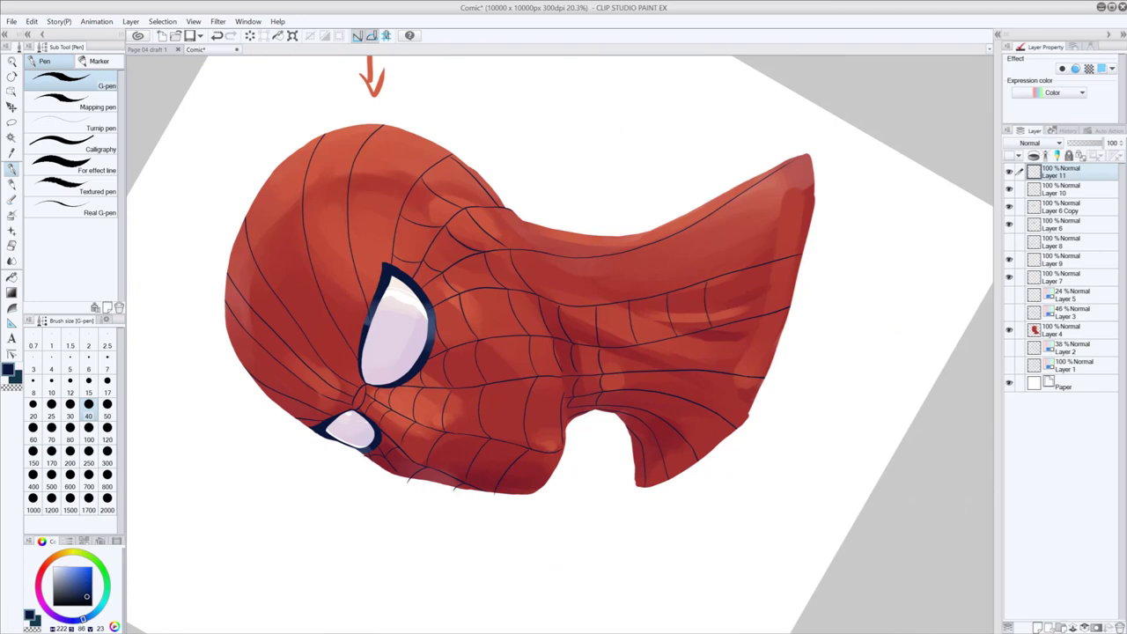
pyautogui.hotkey('ctrl', 'z')
pyautogui.moveTo(713, 283); pyautogui.dragTo(720, 320)
pyautogui.hotkey('ctrl', 'z')
pyautogui.moveTo(712, 280); pyautogui.dragTo(720, 321)
pyautogui.hotkey('ctrl', 'z')
pyautogui.moveTo(713, 280); pyautogui.dragTo(720, 320)
pyautogui.moveTo(767, 263); pyautogui.dragTo(774, 304)
pyautogui.hotkey('ctrl', 'z')
pyautogui.moveTo(768, 263); pyautogui.dragTo(767, 312)
pyautogui.moveTo(771, 262); pyautogui.dragTo(775, 301)
pyautogui.hotkey('ctrl', 'z')
# - Draw curved cross strands in the adjoining row nearer the throat, continuing them to the neckline
pyautogui.moveTo(636, 344); pyautogui.dragTo(637, 355)
pyautogui.hotkey('ctrl', 'z')
pyautogui.moveTo(677, 337); pyautogui.dragTo(675, 366)
pyautogui.hotkey('ctrl', 'z')
pyautogui.hotkey('ctrl', 'z')
pyautogui.moveTo(725, 331); pyautogui.dragTo(716, 365)
pyautogui.hotkey('ctrl', 'z')
pyautogui.moveTo(757, 330); pyautogui.dragTo(740, 362)
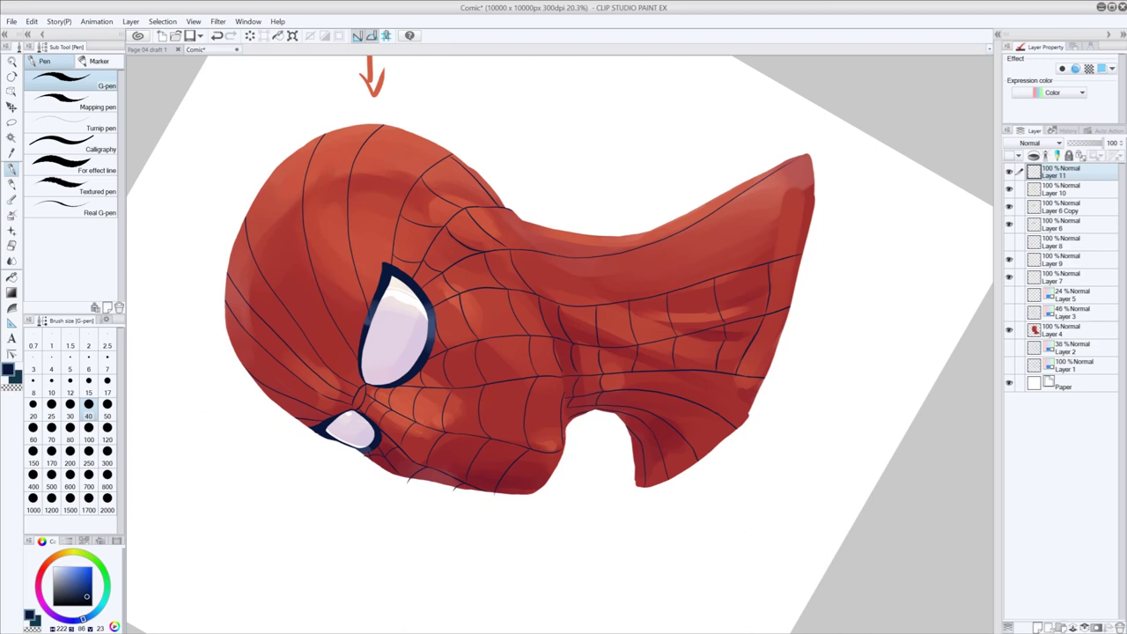
# - Redraw curved cross strands in the row beside the throat and near the front of the neckline, rotating the canvas to suit
pyautogui.moveTo(631, 374); pyautogui.dragTo(634, 386)
pyautogui.hotkey('ctrl', 'z')
pyautogui.moveTo(674, 372)
pyautogui.mouseDown()
pyautogui.moveTo(668, 394)
pyautogui.moveTo(705, 388)
pyautogui.mouseUp()
pyautogui.press('^')
pyautogui.press('^')
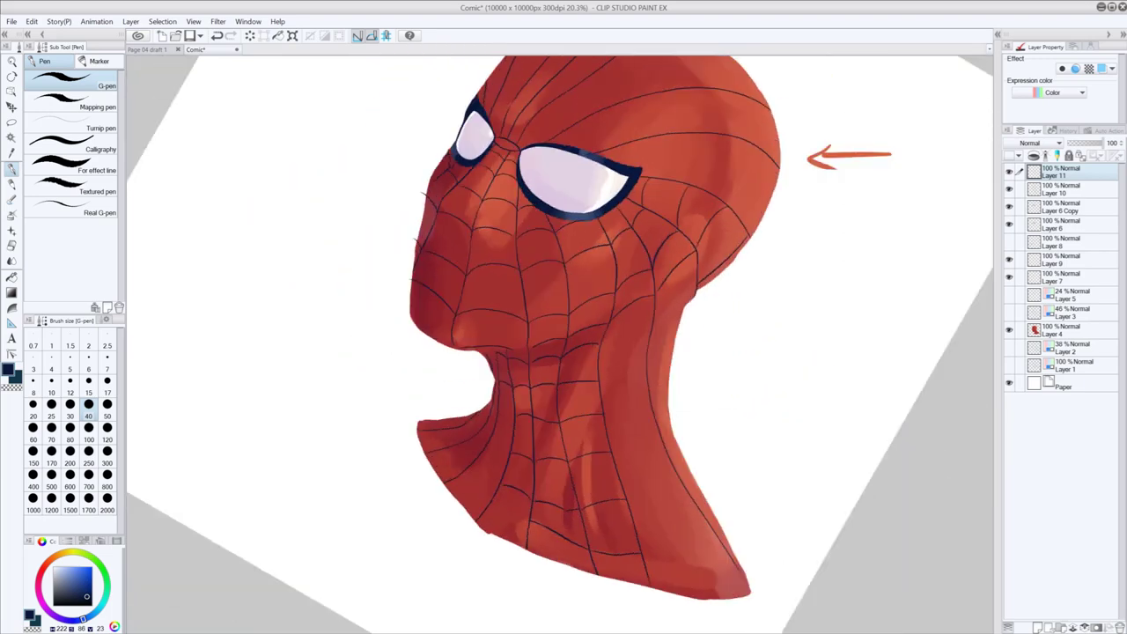
pyautogui.press('^')
pyautogui.press('^')
pyautogui.press('^')
pyautogui.press('^')
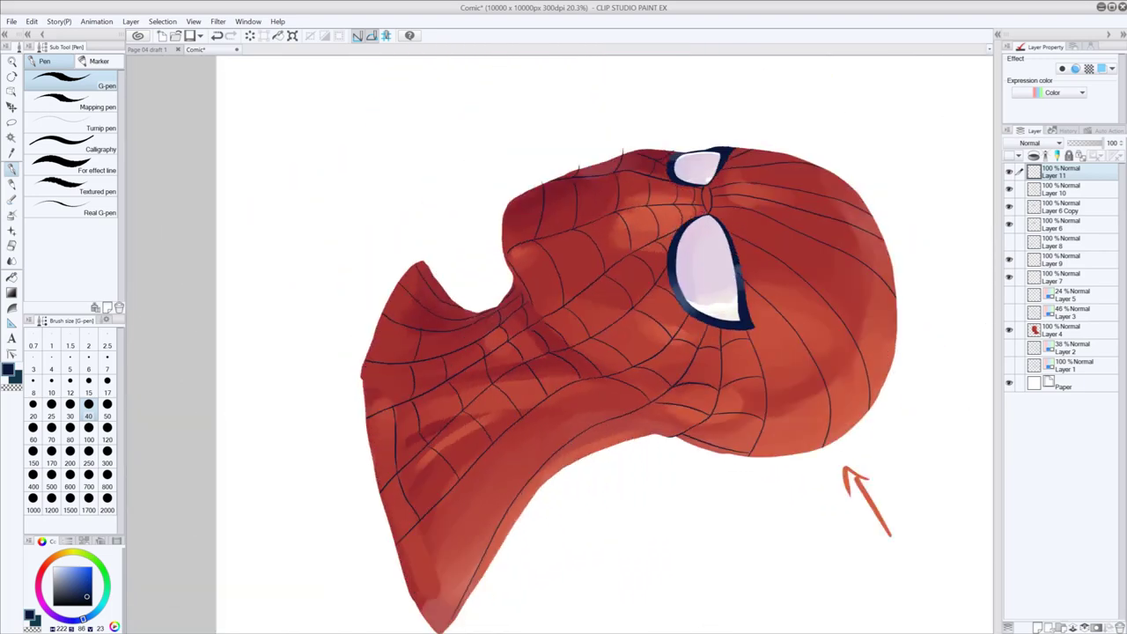
pyautogui.hotkey('ctrl', 'z')
pyautogui.moveTo(420, 330)
pyautogui.mouseDown()
pyautogui.moveTo(411, 361)
pyautogui.moveTo(476, 342)
pyautogui.mouseUp()
pyautogui.hotkey('ctrl', 'z')
pyautogui.moveTo(545, 315); pyautogui.dragTo(699, 379)
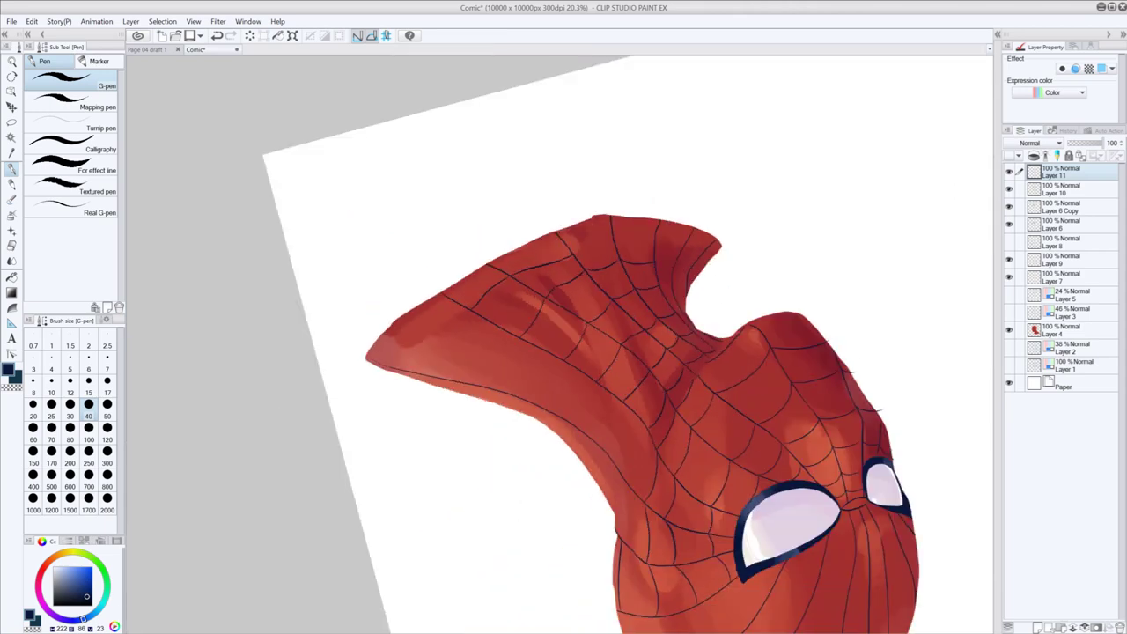
# - Draw curved cross strands in the rows at the front of the neck, cleaning up stray ends with the Eraser
pyautogui.press('e')
pyautogui.press('p')
pyautogui.hotkey('ctrl', 'z')
pyautogui.moveTo(587, 254)
pyautogui.mouseDown()
pyautogui.moveTo(655, 245)
pyautogui.moveTo(676, 271)
pyautogui.mouseUp()
pyautogui.hotkey('ctrl', 'z')
pyautogui.hotkey('ctrl', 'y')
pyautogui.hotkey('ctrl', 'z')
pyautogui.hotkey('ctrl', 'y')
pyautogui.hotkey('ctrl', 'z')
pyautogui.press('e')
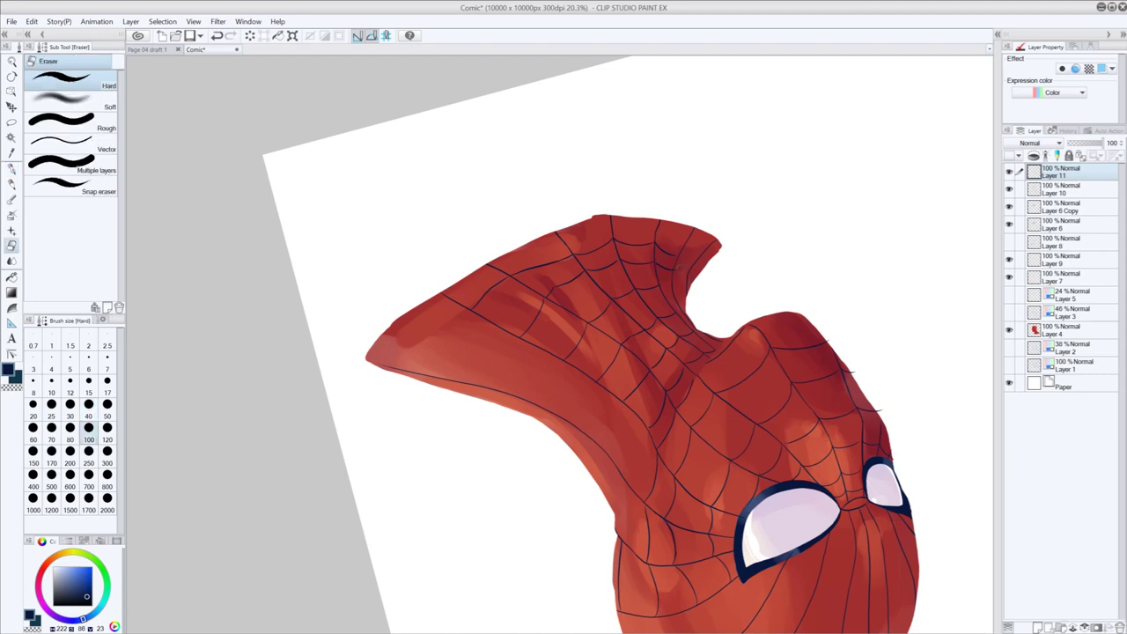
pyautogui.press('p')
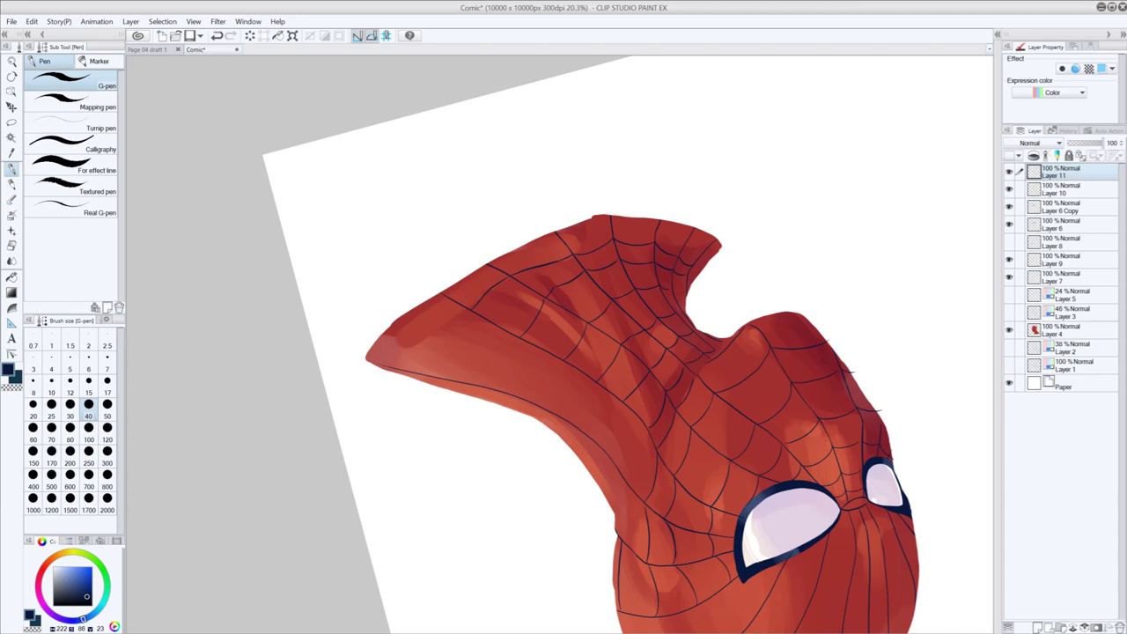
# - Add short cross strands along the front edge of the throat and a matching strand at the neckline
pyautogui.hotkey('ctrl', 'z')
pyautogui.hotkey('ctrl', 'y')
pyautogui.hotkey('ctrl', 'z')
pyautogui.hotkey('ctrl', 'y')
pyautogui.hotkey('ctrl', 'z')
pyautogui.moveTo(705, 254)
pyautogui.mouseDown()
pyautogui.moveTo(719, 272)
pyautogui.moveTo(711, 261)
pyautogui.mouseUp()
pyautogui.hotkey('ctrl', 'z')
pyautogui.hotkey('ctrl', 'z')
pyautogui.hotkey('ctrl', 'y')
pyautogui.moveTo(660, 227); pyautogui.dragTo(684, 236)
pyautogui.hotkey('ctrl', 'z')
pyautogui.hotkey('ctrl', 'z')
pyautogui.hotkey('ctrl', 'y')
pyautogui.moveTo(562, 235); pyautogui.dragTo(593, 233)
# - Rotate the canvas back upright and redraw the short cross strand at the top of the throat, below the chin
pyautogui.press('-')
pyautogui.press('-')
pyautogui.press('-')
pyautogui.press('-')
pyautogui.press('-')
pyautogui.press('-')
pyautogui.press('-')
pyautogui.press('-')
pyautogui.press('-')
pyautogui.press('-')
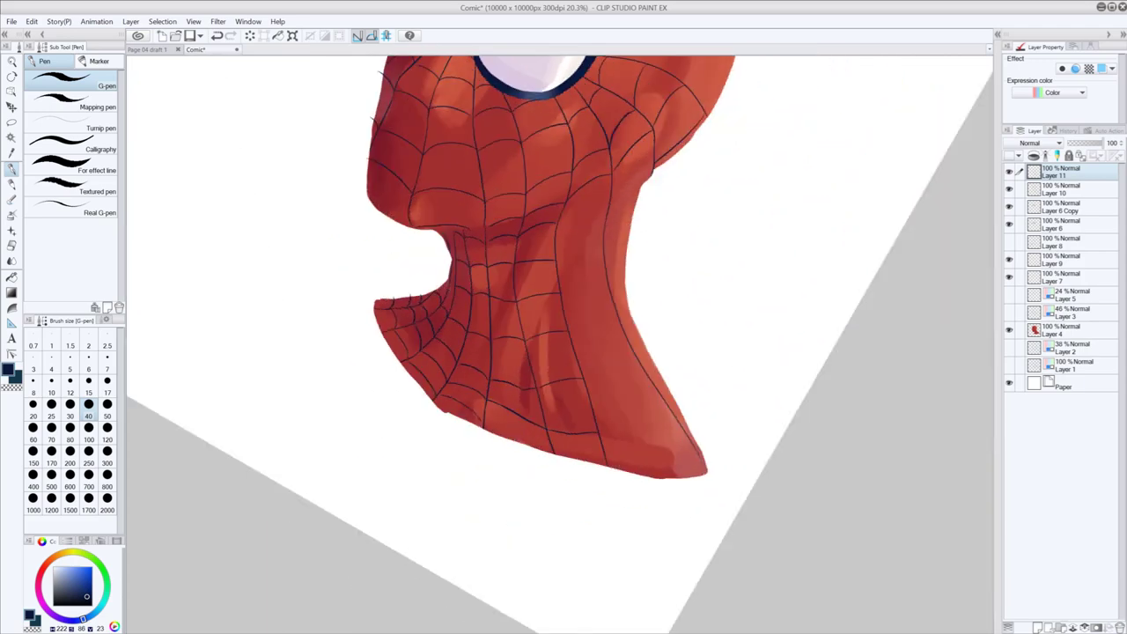
pyautogui.press('-')
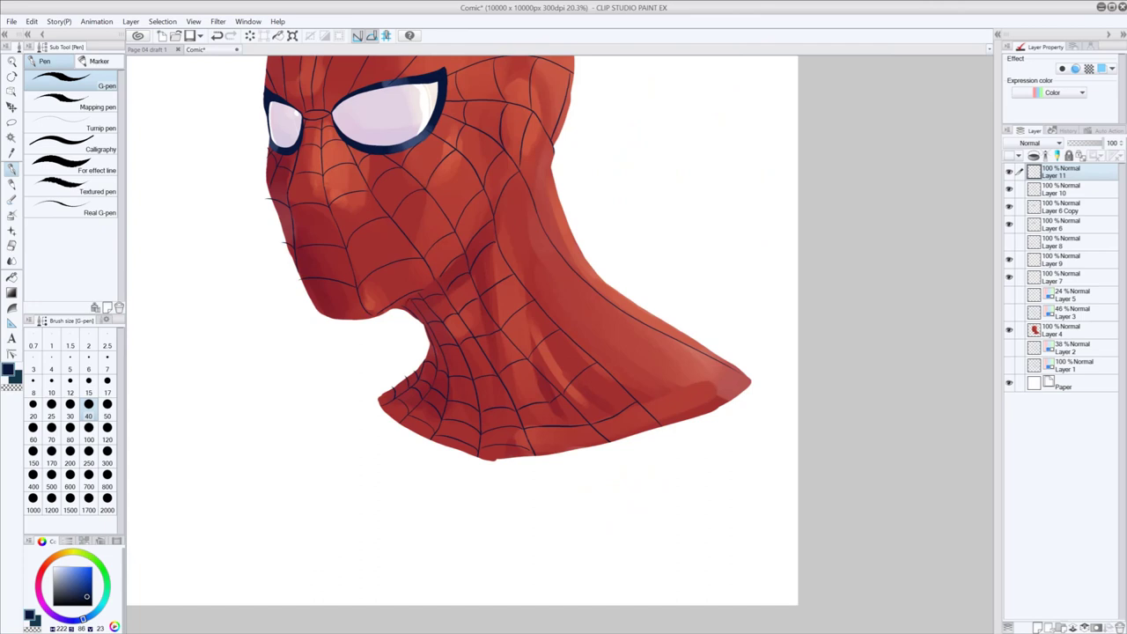
pyautogui.hotkey('ctrl', 'z')
pyautogui.hotkey('ctrl', 'z')
pyautogui.moveTo(410, 304); pyautogui.dragTo(418, 315)
# - Compare the neck web with and without the latest strands by repeatedly undoing and redoing them
pyautogui.hotkey('ctrl', 'z')
pyautogui.hotkey('ctrl', 'z')
pyautogui.hotkey('ctrl', 'y')
pyautogui.hotkey('ctrl', 'z')
pyautogui.hotkey('ctrl', 'y')
pyautogui.hotkey('ctrl', 'z')
pyautogui.hotkey('ctrl', 'y')
pyautogui.hotkey('ctrl', 'z')
pyautogui.hotkey('ctrl', 'y')
pyautogui.hotkey('ctrl', 'z')
pyautogui.hotkey('ctrl', 'y')
pyautogui.hotkey('ctrl', 'z')
pyautogui.hotkey('ctrl', 'y')
pyautogui.hotkey('ctrl', 'z')
pyautogui.hotkey('ctrl', 'y')
pyautogui.hotkey('ctrl', 'z')
pyautogui.hotkey('ctrl', 'y')
pyautogui.hotkey('ctrl', 'z')
pyautogui.hotkey('ctrl', 'y')
pyautogui.hotkey('ctrl', 'z')
pyautogui.hotkey('ctrl', 'y')
pyautogui.hotkey('ctrl', 'y')
pyautogui.hotkey('ctrl', 'z')
pyautogui.hotkey('ctrl', 'y')
pyautogui.hotkey('ctrl', 'z')
pyautogui.hotkey('ctrl', 'y')
pyautogui.hotkey('ctrl', 'z')
pyautogui.hotkey('ctrl', 'y')
pyautogui.hotkey('ctrl', 'y')
# - Draw a series of curved cross strands between the web lines on the rear side of the neck, down to the neckline
pyautogui.moveTo(561, 258); pyautogui.dragTo(536, 302)
pyautogui.hotkey('ctrl', 'z')
pyautogui.hotkey('ctrl', 'z')
pyautogui.moveTo(561, 258)
pyautogui.mouseDown()
pyautogui.moveTo(536, 302)
pyautogui.moveTo(603, 347)
pyautogui.mouseUp()
pyautogui.moveTo(674, 340); pyautogui.dragTo(642, 396)
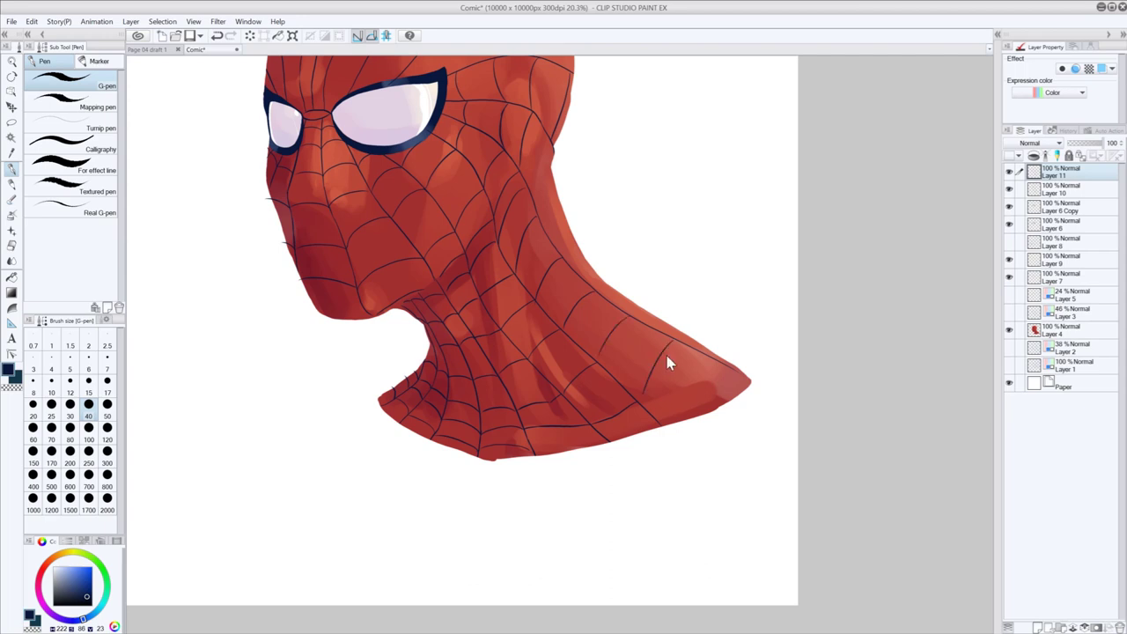
pyautogui.hotkey('ctrl', 'z')
pyautogui.hotkey('ctrl', 'y')
pyautogui.moveTo(717, 364); pyautogui.dragTo(692, 409)
# - Draw a curved cross strand at the base of the skull, just above the back of the neck
pyautogui.moveTo(548, 143); pyautogui.dragTo(528, 186)
pyautogui.hotkey('ctrl', 'z')
pyautogui.moveTo(547, 144); pyautogui.dragTo(529, 185)
pyautogui.hotkey('ctrl', 'z')
pyautogui.hotkey('ctrl', 'y')
# - Draw a long web line along the back contour of the upper neck
pyautogui.moveTo(548, 167); pyautogui.dragTo(588, 260)
pyautogui.hotkey('ctrl', 'z')
pyautogui.hotkey('ctrl', 'y')
pyautogui.hotkey('ctrl', 'z')
pyautogui.hotkey('ctrl', 'y')
pyautogui.hotkey('ctrl', 'z')
pyautogui.hotkey('ctrl', 'y')
pyautogui.hotkey('ctrl', 'z')
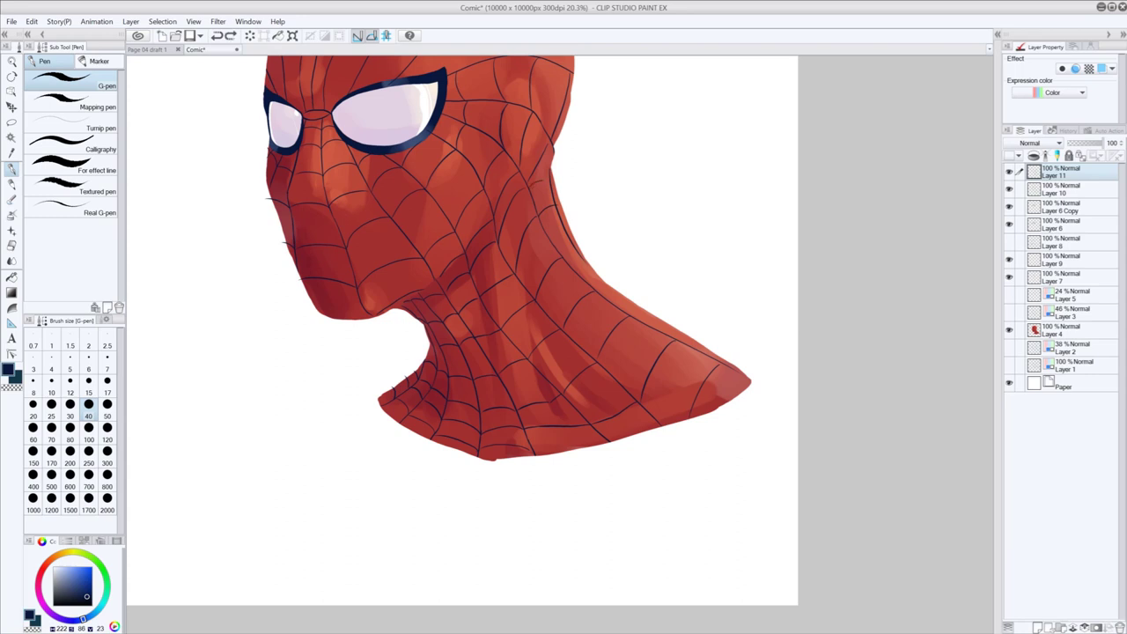
pyautogui.hotkey('ctrl', 'y')
pyautogui.hotkey('ctrl', 'z')
pyautogui.hotkey('ctrl', 'y')
# - Trim and retouch the web line along the back of the upper neck with the hard Eraser and G-pen
pyautogui.press('e')
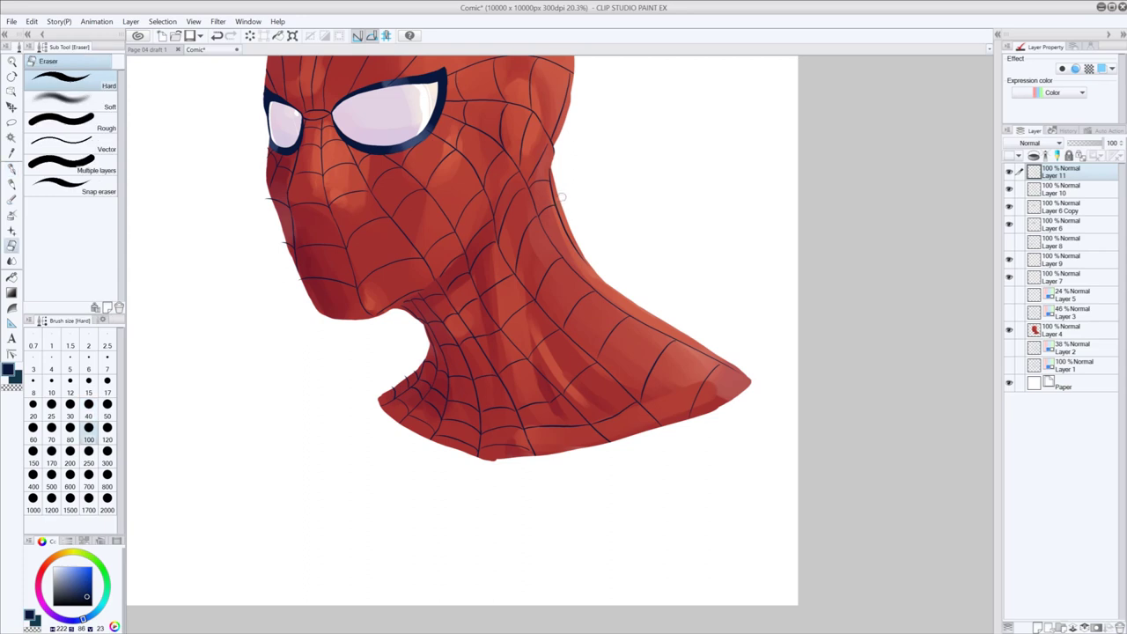
pyautogui.press('p')
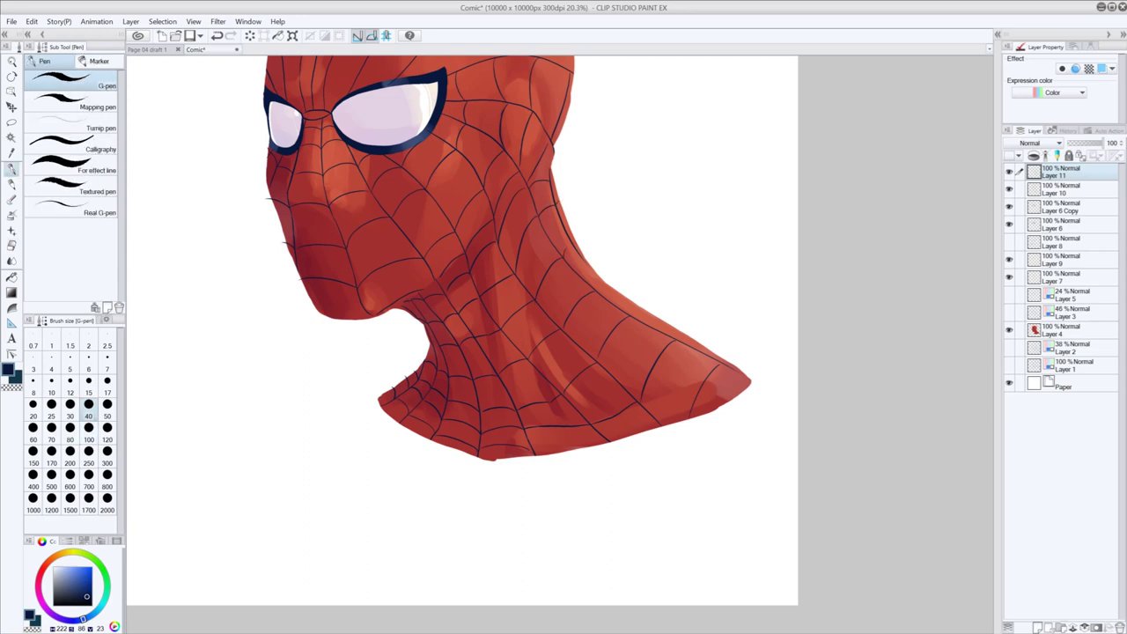
pyautogui.hotkey('ctrl', 'z')
pyautogui.hotkey('ctrl', 'y')
pyautogui.press('e')
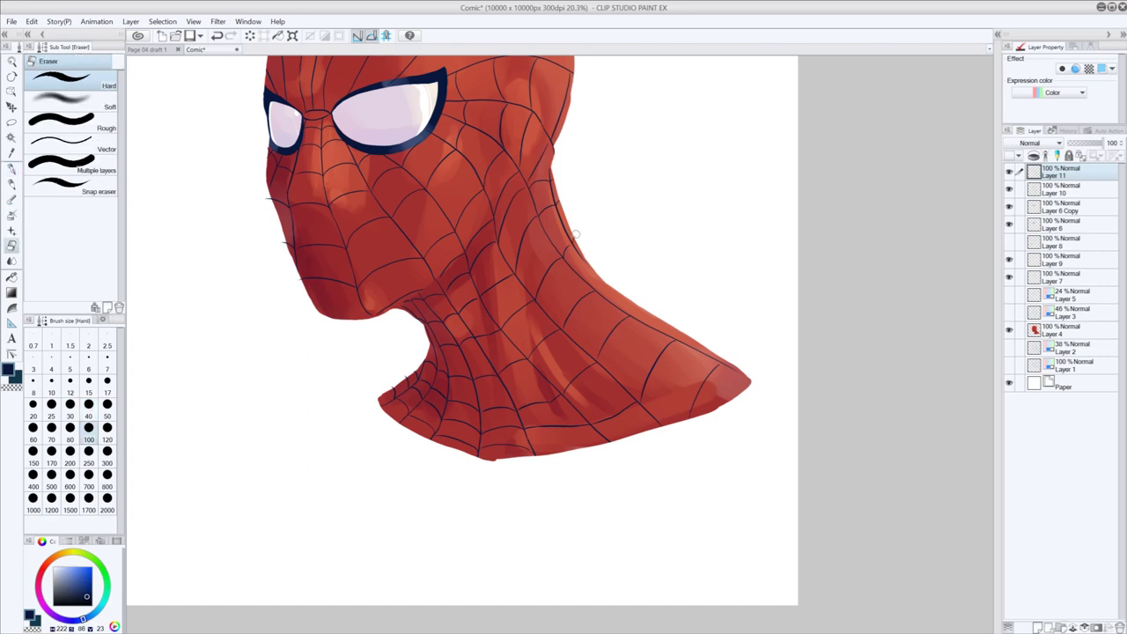
pyautogui.press('p')
# - Draw short cross strands along the back edge of the neck down to its rear tip, tidying their ends
pyautogui.moveTo(598, 280); pyautogui.dragTo(604, 285)
pyautogui.hotkey('ctrl', 'z')
pyautogui.hotkey('ctrl', 'z')
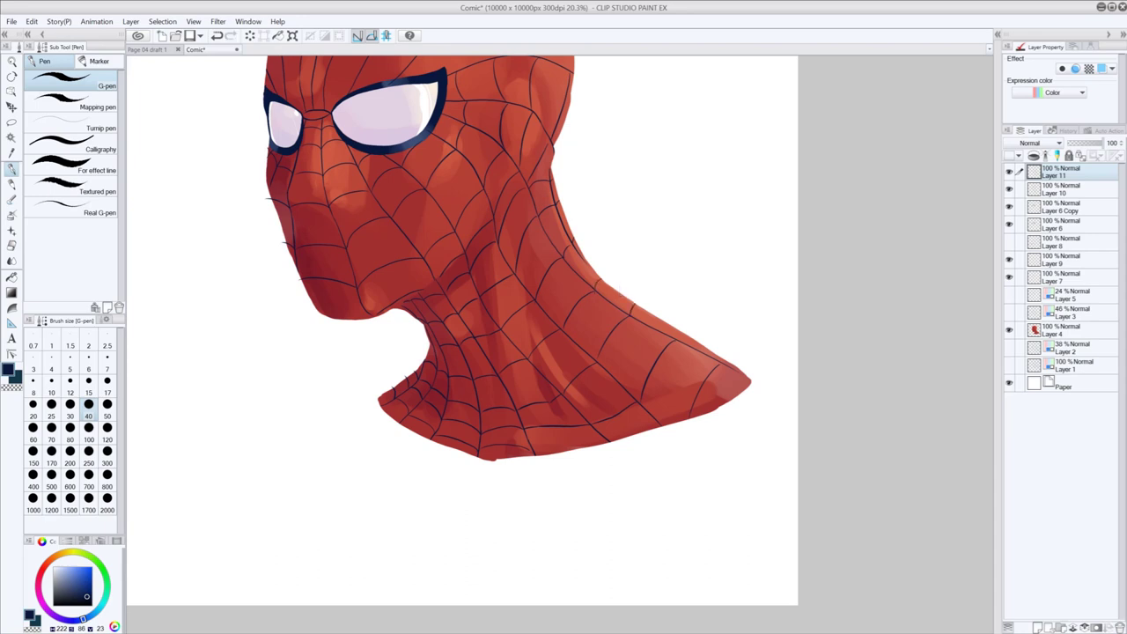
pyautogui.hotkey('ctrl', 'z')
pyautogui.moveTo(675, 342); pyautogui.dragTo(682, 334)
pyautogui.hotkey('ctrl', 'z')
pyautogui.moveTo(720, 365); pyautogui.dragTo(732, 379)
pyautogui.press('e')
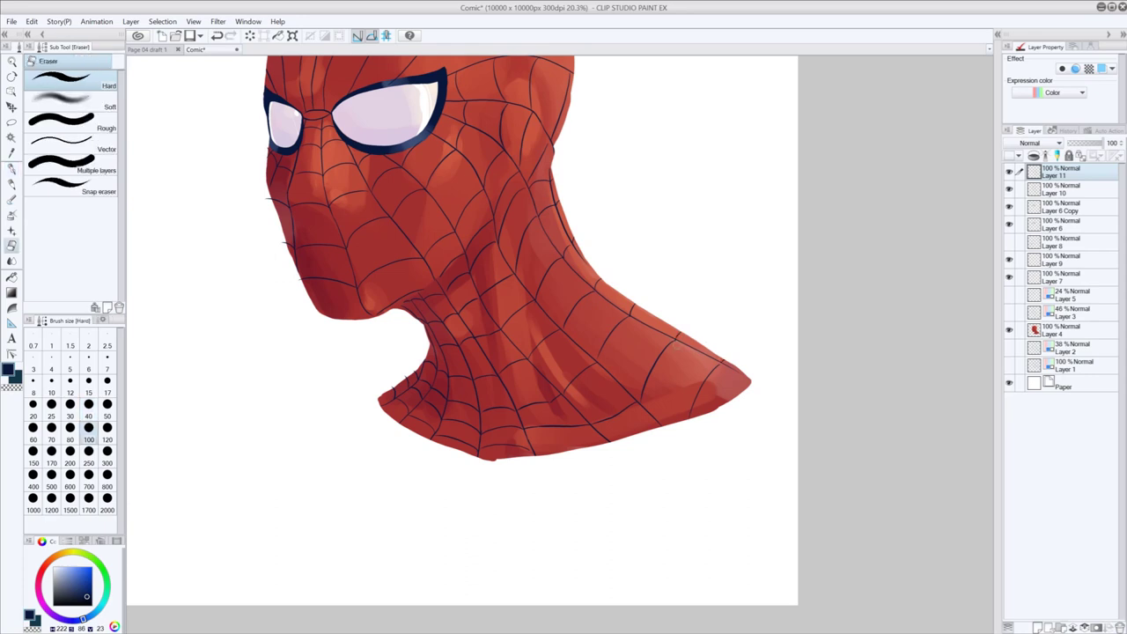
pyautogui.press('p')
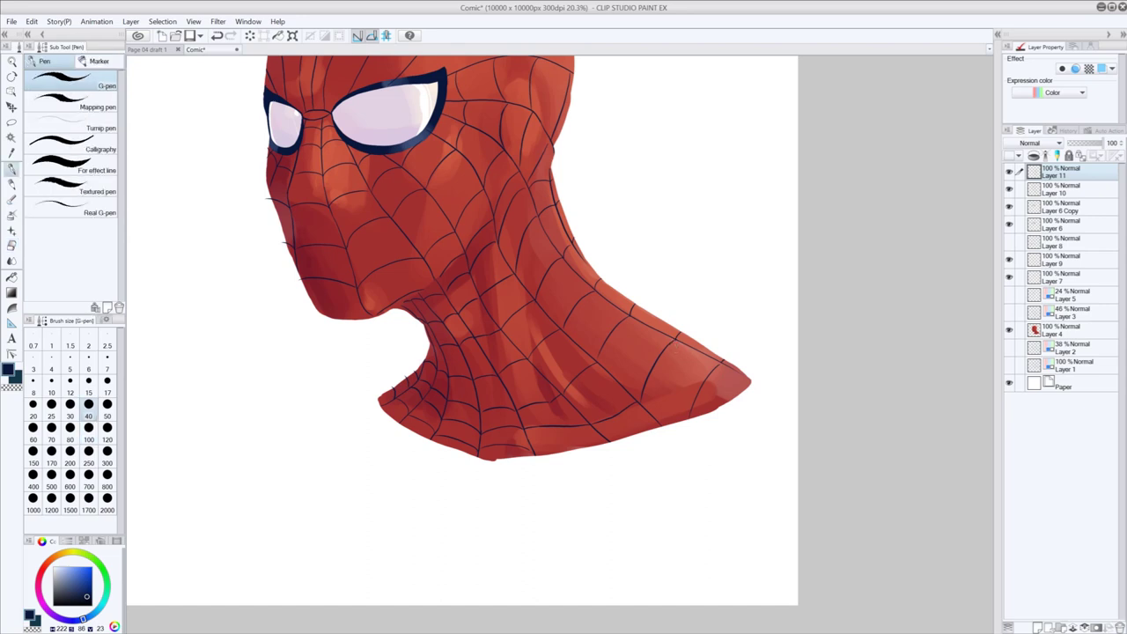
pyautogui.hotkey('ctrl', 'z')
pyautogui.hotkey('ctrl', 'y')
# - Draw curved cross strands between the two web lines running from behind the eye to the back of the head
pyautogui.moveTo(621, 297); pyautogui.dragTo(572, 361)
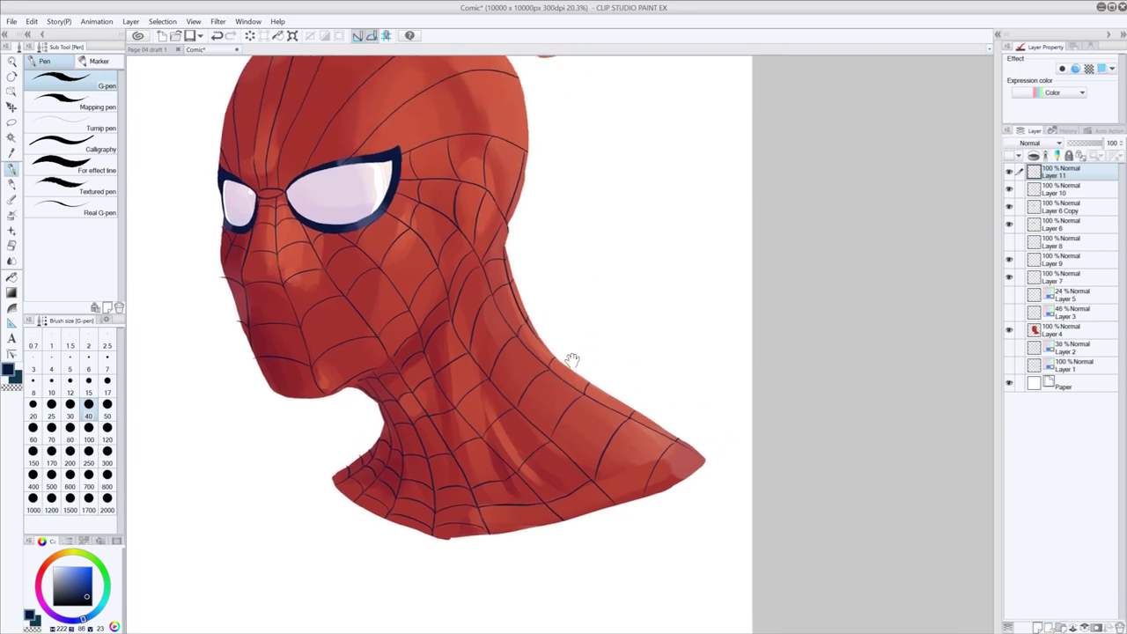
pyautogui.moveTo(507, 319); pyautogui.dragTo(577, 373)
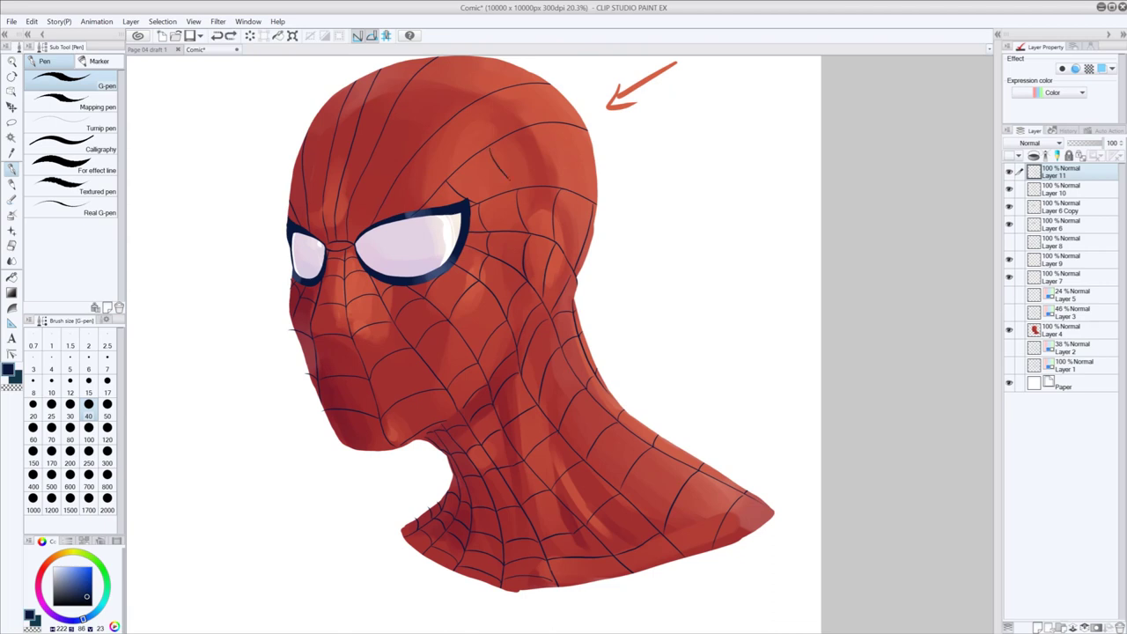
pyautogui.moveTo(490, 148); pyautogui.dragTo(514, 185)
pyautogui.hotkey('ctrl', 'z')
pyautogui.hotkey('ctrl', 'y')
pyautogui.moveTo(539, 128); pyautogui.dragTo(562, 187)
pyautogui.hotkey('ctrl', 'z')
pyautogui.moveTo(539, 130); pyautogui.dragTo(558, 184)
pyautogui.moveTo(579, 130); pyautogui.dragTo(593, 190)
pyautogui.hotkey('ctrl', 'z')
pyautogui.moveTo(581, 127); pyautogui.dragTo(595, 203)
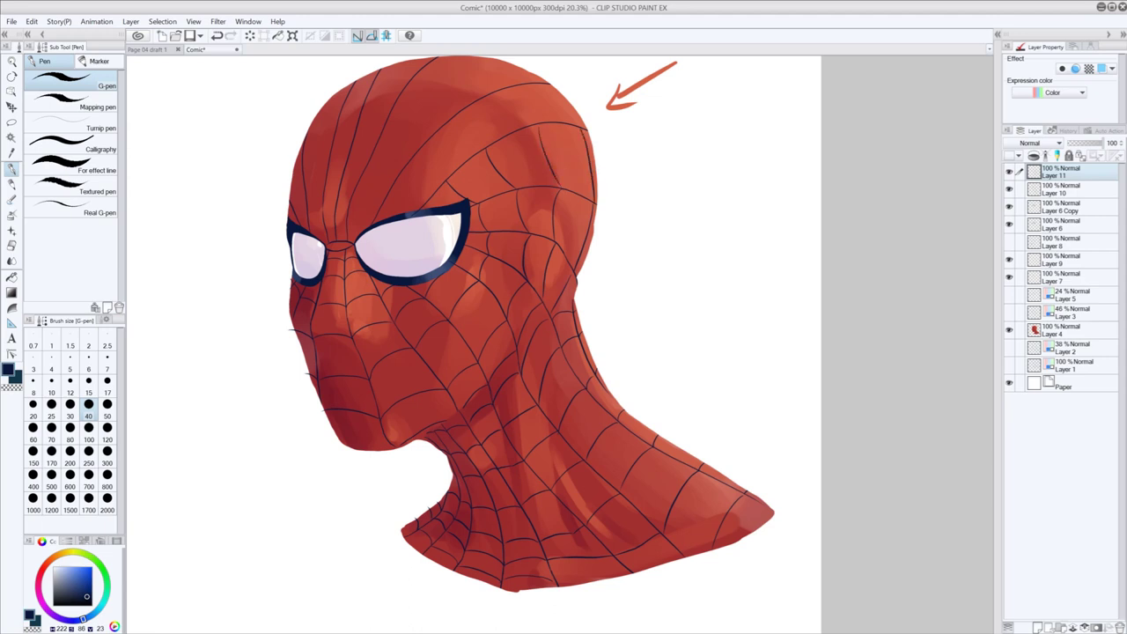
pyautogui.hotkey('ctrl', 'z')
pyautogui.hotkey('ctrl', 'y')
# - Draw a curved cross strand in the row above the large eye
pyautogui.moveTo(408, 170)
pyautogui.mouseDown()
pyautogui.moveTo(449, 185)
pyautogui.moveTo(417, 172)
pyautogui.mouseUp()
pyautogui.hotkey('ctrl', 'z')
pyautogui.hotkey('ctrl', 'z')
pyautogui.hotkey('ctrl', 'y')
pyautogui.hotkey('ctrl', 'z')
pyautogui.hotkey('ctrl', 'y')
pyautogui.hotkey('ctrl', 'z')
pyautogui.hotkey('ctrl', 'y')
# - Continue the curved cross strands above the large eye, from the brow up toward the back of the head
pyautogui.moveTo(389, 192); pyautogui.dragTo(423, 201)
pyautogui.hotkey('ctrl', 'z')
pyautogui.hotkey('ctrl', 'z')
pyautogui.hotkey('ctrl', 'y')
pyautogui.hotkey('ctrl', 'z')
pyautogui.press('e')
pyautogui.press('p')
pyautogui.moveTo(353, 207)
pyautogui.mouseDown()
pyautogui.moveTo(375, 209)
pyautogui.moveTo(369, 224)
pyautogui.mouseUp()
pyautogui.hotkey('ctrl', 'z')
pyautogui.moveTo(368, 183)
pyautogui.mouseDown()
pyautogui.moveTo(389, 188)
pyautogui.moveTo(399, 164)
pyautogui.moveTo(532, 90)
pyautogui.moveTo(573, 120)
pyautogui.mouseUp()
pyautogui.hotkey('ctrl', 'z')
pyautogui.hotkey('ctrl', 'z')
pyautogui.hotkey('ctrl', 'z')
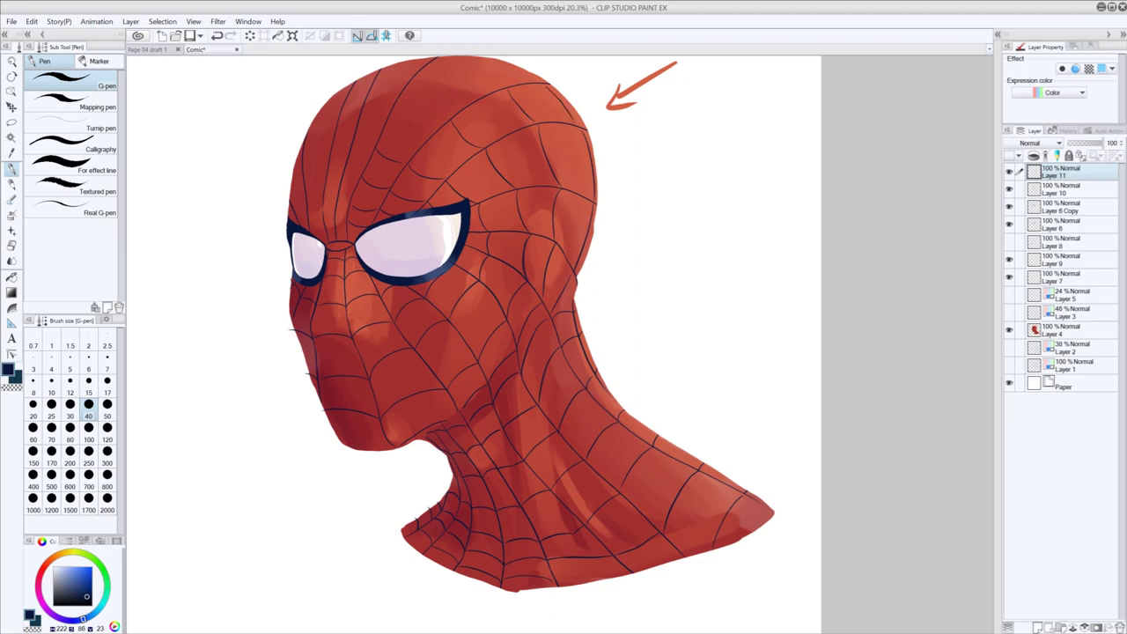
# - Draw curved cross strands in the upper forehead row toward the crown, comparing attempts before keeping one
pyautogui.moveTo(396, 116); pyautogui.dragTo(446, 121)
pyautogui.hotkey('ctrl', 'z')
pyautogui.hotkey('ctrl', 'z')
pyautogui.moveTo(423, 73)
pyautogui.mouseDown()
pyautogui.moveTo(436, 85)
pyautogui.moveTo(493, 88)
pyautogui.mouseUp()
pyautogui.hotkey('ctrl', 'z')
pyautogui.hotkey('ctrl', 'z')
pyautogui.hotkey('ctrl', 'z')
pyautogui.moveTo(431, 69)
pyautogui.mouseDown()
pyautogui.moveTo(496, 87)
pyautogui.moveTo(431, 74)
pyautogui.mouseUp()
pyautogui.hotkey('ctrl', 'z')
pyautogui.moveTo(487, 233); pyautogui.dragTo(584, 279)
pyautogui.hotkey('ctrl', 'z')
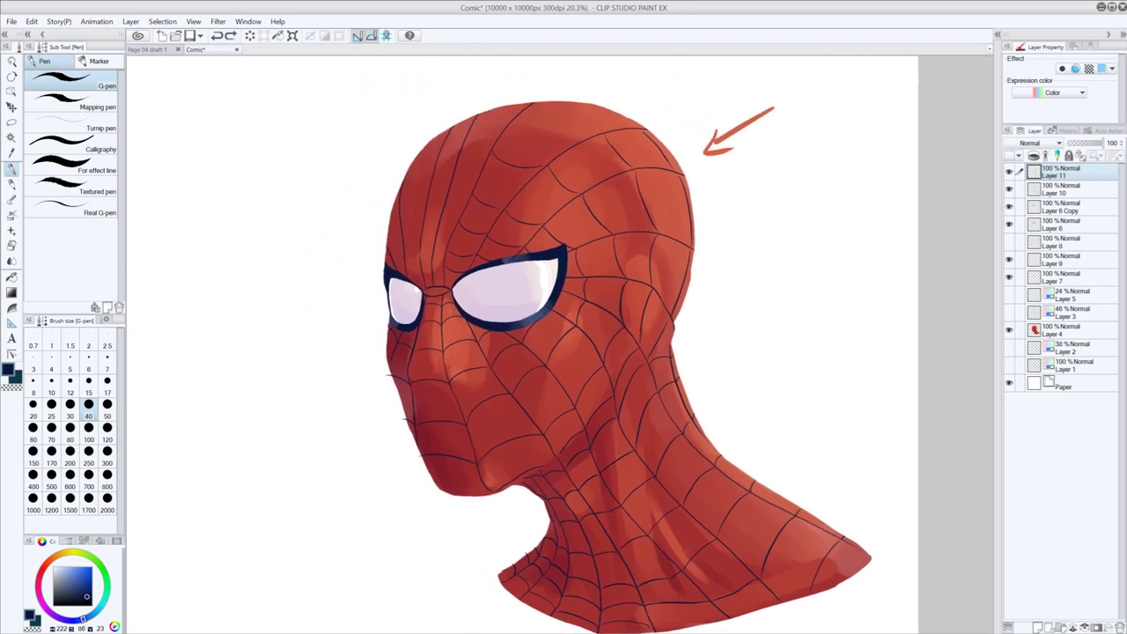
pyautogui.hotkey('ctrl', 'y')
pyautogui.hotkey('ctrl', 'z')
pyautogui.hotkey('ctrl', 'y')
pyautogui.hotkey('ctrl', 'z')
pyautogui.hotkey('ctrl', 'y')
# - Draw a curved cross strand over the crown, reaching the web line toward the back of the head
pyautogui.moveTo(538, 106); pyautogui.dragTo(620, 126)
pyautogui.hotkey('ctrl', 'z')
pyautogui.moveTo(536, 103); pyautogui.dragTo(619, 125)
pyautogui.hotkey('ctrl', 'z')
pyautogui.hotkey('ctrl', 'y')
pyautogui.hotkey('ctrl', 'z')
pyautogui.hotkey('ctrl', 'y')
pyautogui.hotkey('ctrl', 'z')
pyautogui.moveTo(585, 103); pyautogui.dragTo(628, 128)
pyautogui.hotkey('ctrl', 'z')
pyautogui.hotkey('ctrl', 'y')
pyautogui.hotkey('ctrl', 'z')
pyautogui.hotkey('ctrl', 'y')
pyautogui.hotkey('ctrl', 'z')
pyautogui.hotkey('ctrl', 'y')
pyautogui.hotkey('ctrl', 'z')
pyautogui.hotkey('ctrl', 'y')
# - Draw short curved cross strands between the forehead web lines, from the upper forehead down to the brow
pyautogui.moveTo(482, 118); pyautogui.dragTo(513, 123)
pyautogui.moveTo(459, 154); pyautogui.dragTo(484, 154)
pyautogui.moveTo(448, 188); pyautogui.dragTo(469, 193)
pyautogui.hotkey('ctrl', 'z')
pyautogui.hotkey('ctrl', 'z')
pyautogui.hotkey('ctrl', 'y')
pyautogui.hotkey('ctrl', 'z')
pyautogui.hotkey('ctrl', 'y')
pyautogui.hotkey('ctrl', 'z')
pyautogui.hotkey('ctrl', 'y')
pyautogui.hotkey('ctrl', 'z')
pyautogui.moveTo(435, 250); pyautogui.dragTo(447, 253)
pyautogui.hotkey('ctrl', 'z')
pyautogui.hotkey('ctrl', 'z')
pyautogui.hotkey('ctrl', 'y')
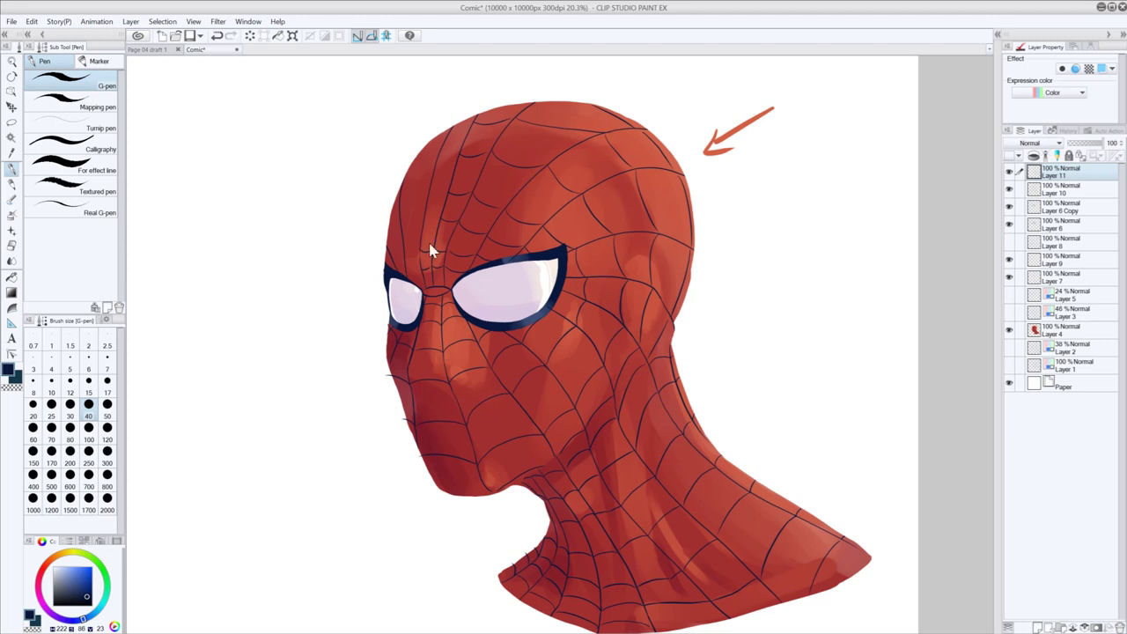
# - Add small cross strands between the central web lines in the middle of the forehead
pyautogui.hotkey('ctrl', 'z')
pyautogui.hotkey('ctrl', 'y')
pyautogui.moveTo(426, 218); pyautogui.dragTo(439, 219)
pyautogui.hotkey('ctrl', 'z')
pyautogui.hotkey('ctrl', 'y')
pyautogui.hotkey('ctrl', 'z')
pyautogui.hotkey('ctrl', 'y')
pyautogui.hotkey('ctrl', 'z')
# - Erase the web line above the small eye on Layer 10 and redraw it with a cleaner curve
pyautogui.click(1049, 192)
pyautogui.click(1009, 190)
pyautogui.click(1009, 190)
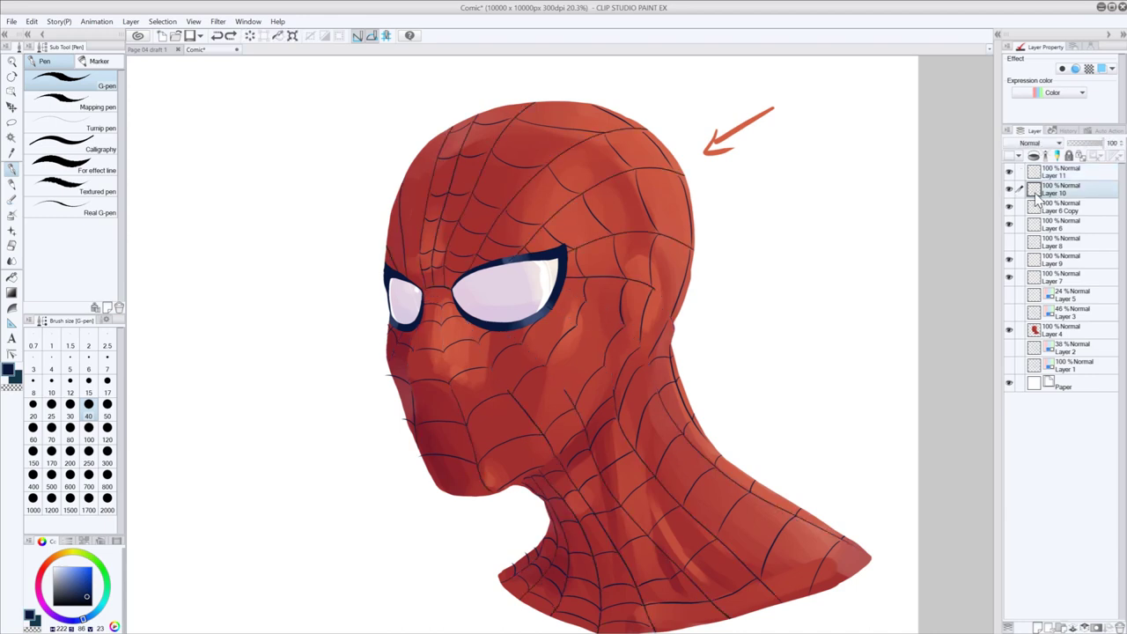
pyautogui.press('e')
pyautogui.moveTo(404, 253); pyautogui.dragTo(407, 270)
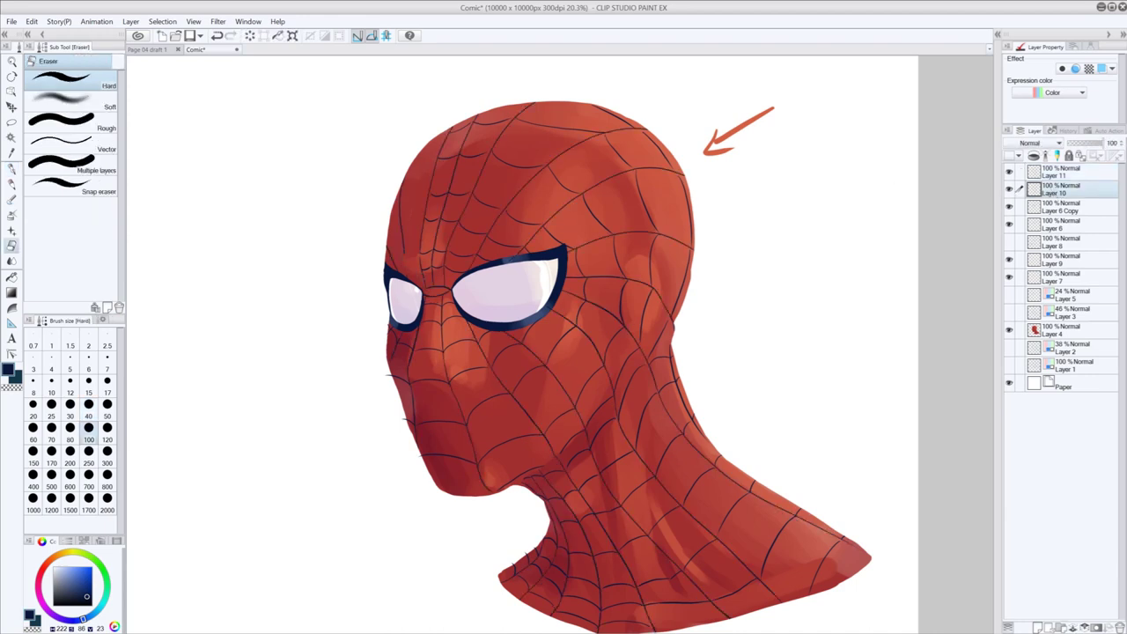
pyautogui.press('p')
pyautogui.press('e')
pyautogui.moveTo(399, 199); pyautogui.dragTo(403, 245)
pyautogui.press('p')
pyautogui.moveTo(401, 204); pyautogui.dragTo(401, 238)
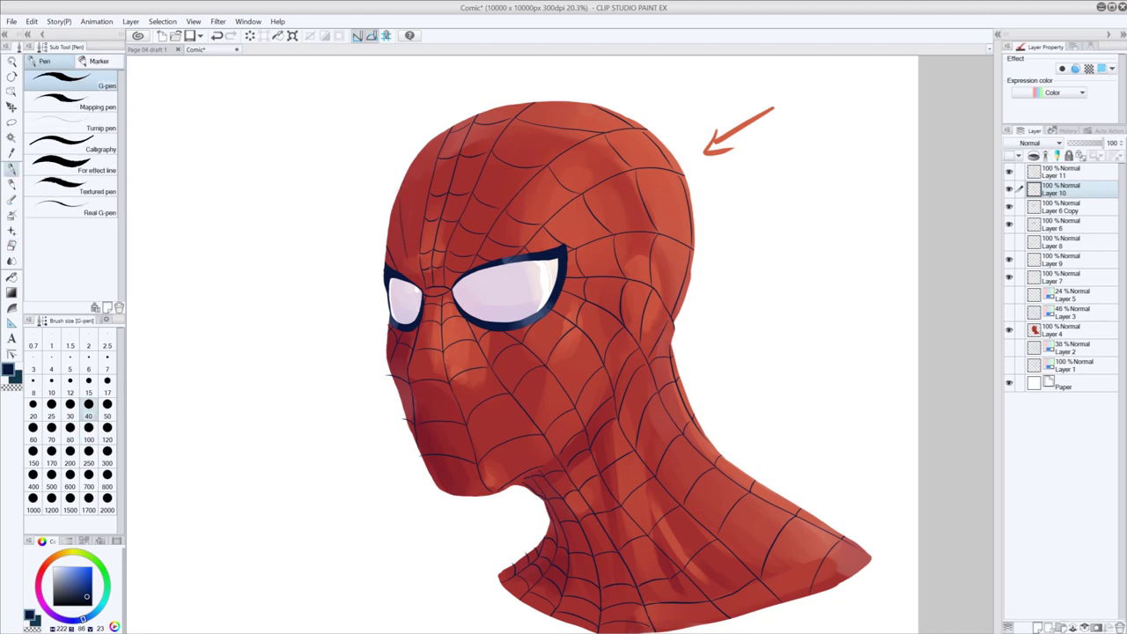
pyautogui.hotkey('ctrl', 'z')
pyautogui.moveTo(401, 197); pyautogui.dragTo(411, 274)
# - On Layer 11, draw short cross strands between the web lines above the nose bridge and small eye
pyautogui.click(1054, 174)
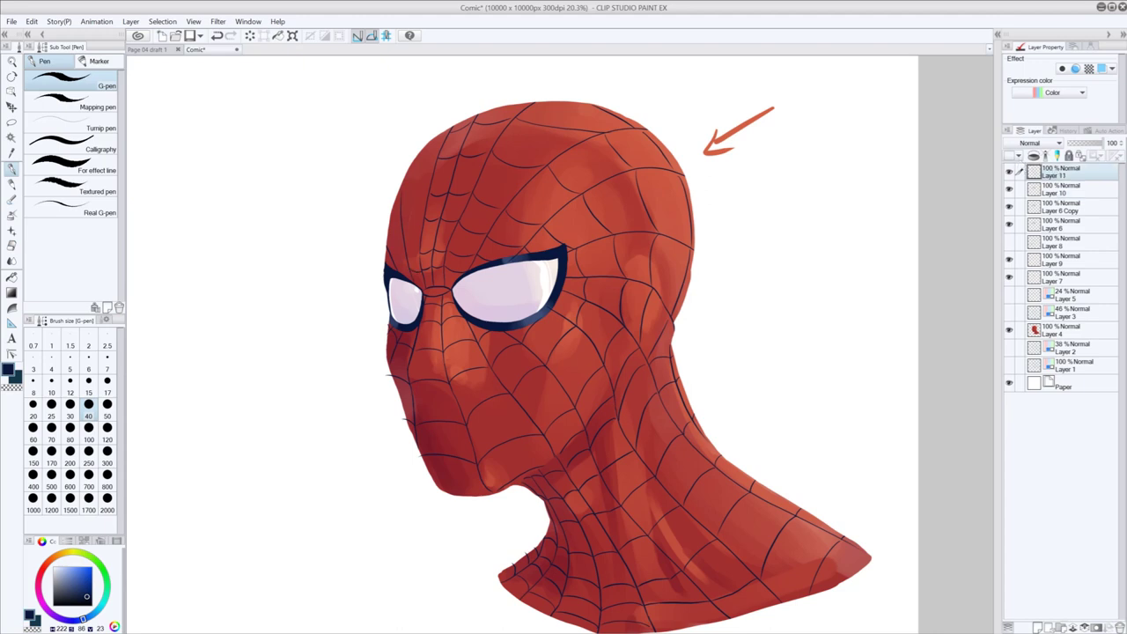
pyautogui.hotkey('ctrl', 'z')
pyautogui.moveTo(427, 244); pyautogui.dragTo(436, 245)
pyautogui.hotkey('ctrl', 'z')
pyautogui.hotkey('ctrl', 'y')
pyautogui.hotkey('ctrl', 'z')
pyautogui.hotkey('ctrl', 'y')
pyautogui.moveTo(407, 252)
pyautogui.mouseDown()
pyautogui.moveTo(421, 254)
pyautogui.moveTo(418, 270)
pyautogui.mouseUp()
pyautogui.hotkey('ctrl', 'z')
pyautogui.hotkey('ctrl', 'z')
pyautogui.hotkey('ctrl', 'z')
pyautogui.hotkey('ctrl', 'y')
pyautogui.hotkey('ctrl', 'z')
pyautogui.hotkey('ctrl', 'y')
pyautogui.hotkey('ctrl', 'z')
pyautogui.hotkey('ctrl', 'y')
pyautogui.hotkey('ctrl', 'z')
# - Draw curved cross strands between the narrow web lines on the far side of the upper forehead
pyautogui.moveTo(430, 139); pyautogui.dragTo(447, 136)
pyautogui.hotkey('ctrl', 'z')
pyautogui.hotkey('ctrl', 'z')
pyautogui.hotkey('ctrl', 'y')
pyautogui.hotkey('ctrl', 'z')
pyautogui.hotkey('ctrl', 'y')
pyautogui.hotkey('ctrl', 'z')
pyautogui.hotkey('ctrl', 'y')
pyautogui.hotkey('ctrl', 'z')
pyautogui.hotkey('ctrl', 'y')
pyautogui.hotkey('ctrl', 'z')
pyautogui.hotkey('ctrl', 'y')
pyautogui.hotkey('ctrl', 'z')
pyautogui.hotkey('ctrl', 'y')
pyautogui.hotkey('ctrl', 'z')
pyautogui.hotkey('ctrl', 'y')
pyautogui.hotkey('ctrl', 'z')
pyautogui.hotkey('ctrl', 'y')
pyautogui.hotkey('ctrl', 'z')
# - Draw a cross strand from the outermost forehead web line to the far edge of the face
pyautogui.moveTo(402, 233); pyautogui.dragTo(387, 245)
pyautogui.hotkey('ctrl', 'z')
pyautogui.hotkey('ctrl', 'y')
pyautogui.hotkey('ctrl', 'z')
pyautogui.hotkey('ctrl', 'y')
pyautogui.hotkey('ctrl', 'z')
pyautogui.hotkey('ctrl', 'y')
# - Remove the web strands overhanging the mask's outline, using Layer 4's silhouette as the selection
pyautogui.moveTo(584, 307)
pyautogui.mouseDown()
pyautogui.moveTo(593, 252)
pyautogui.moveTo(616, 325)
pyautogui.moveTo(643, 322)
pyautogui.mouseUp()
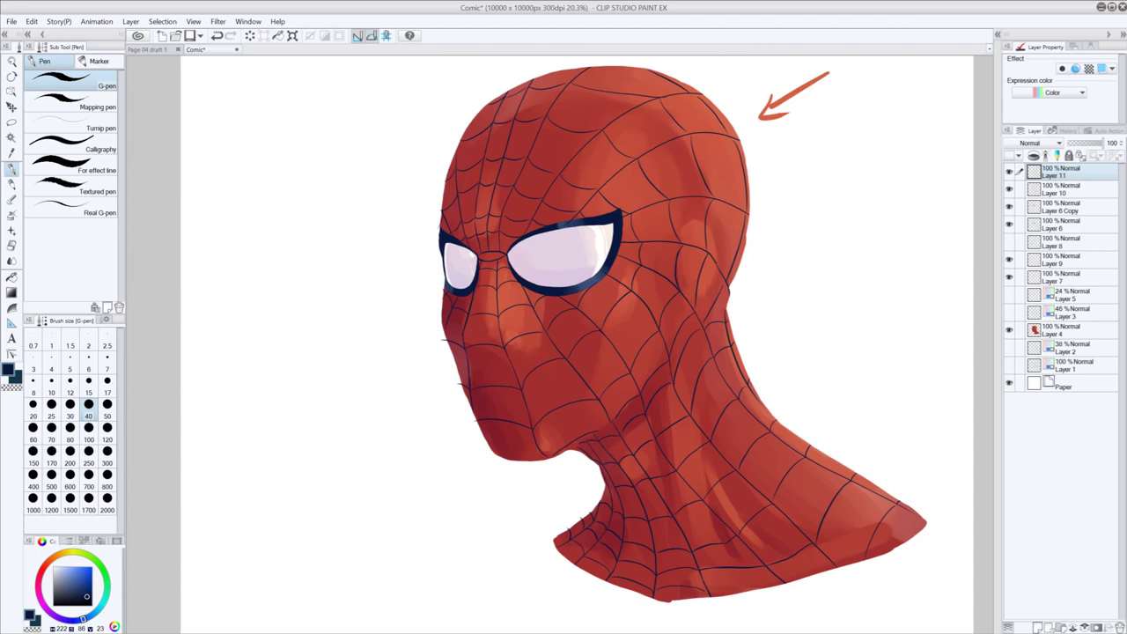
pyautogui.keyDown('ctrl'); pyautogui.click(1034, 332); pyautogui.keyUp('ctrl')
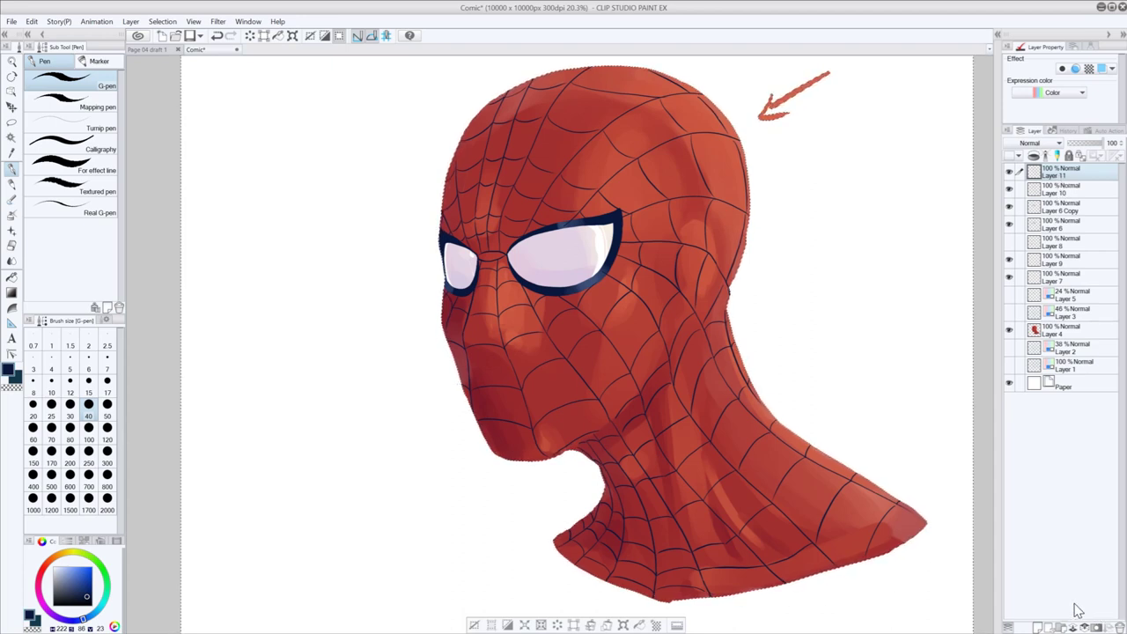
pyautogui.hotkey('ctrl', 'd')
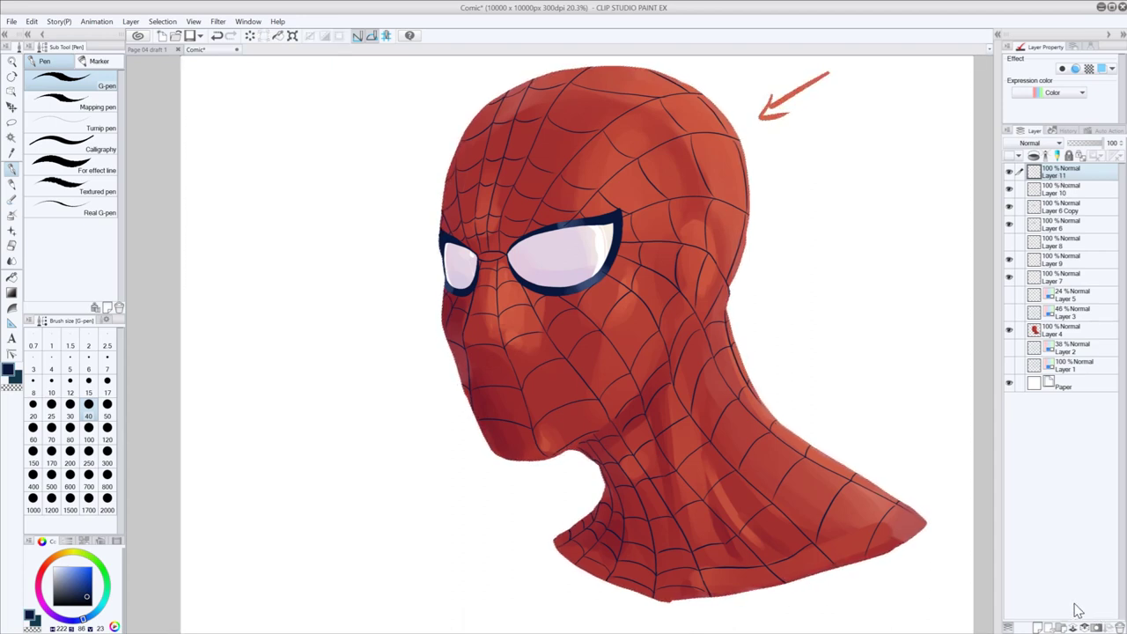
# - Toggle the visibility of Layer 10, Layer 6 Copy and Layer 6 to check what each one contains
pyautogui.click(1009, 191)
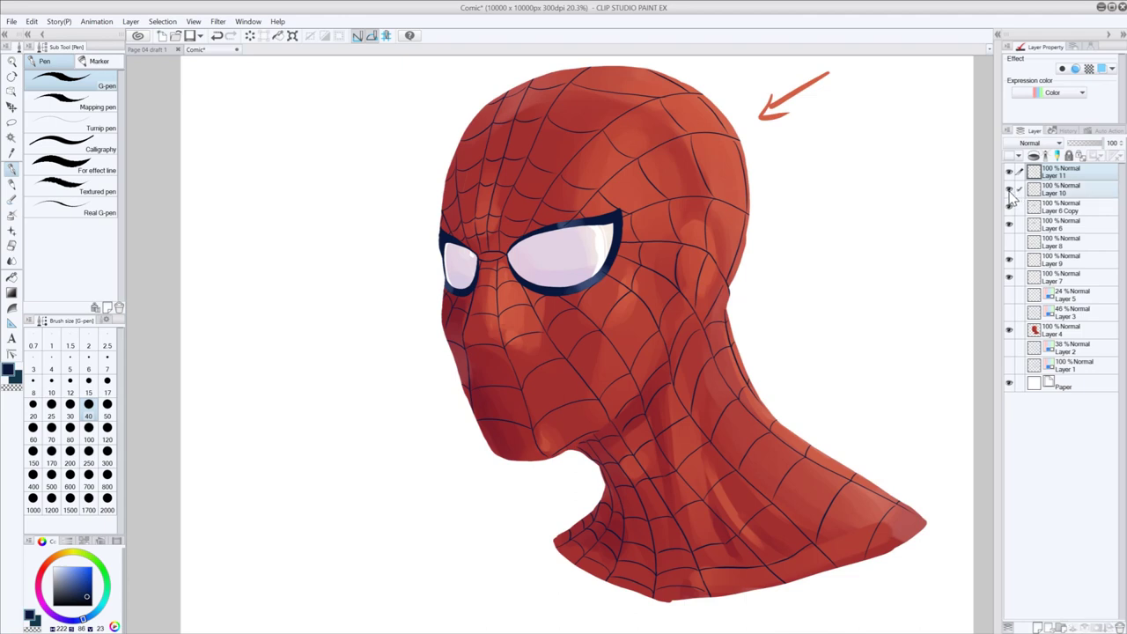
pyautogui.click(1010, 206)
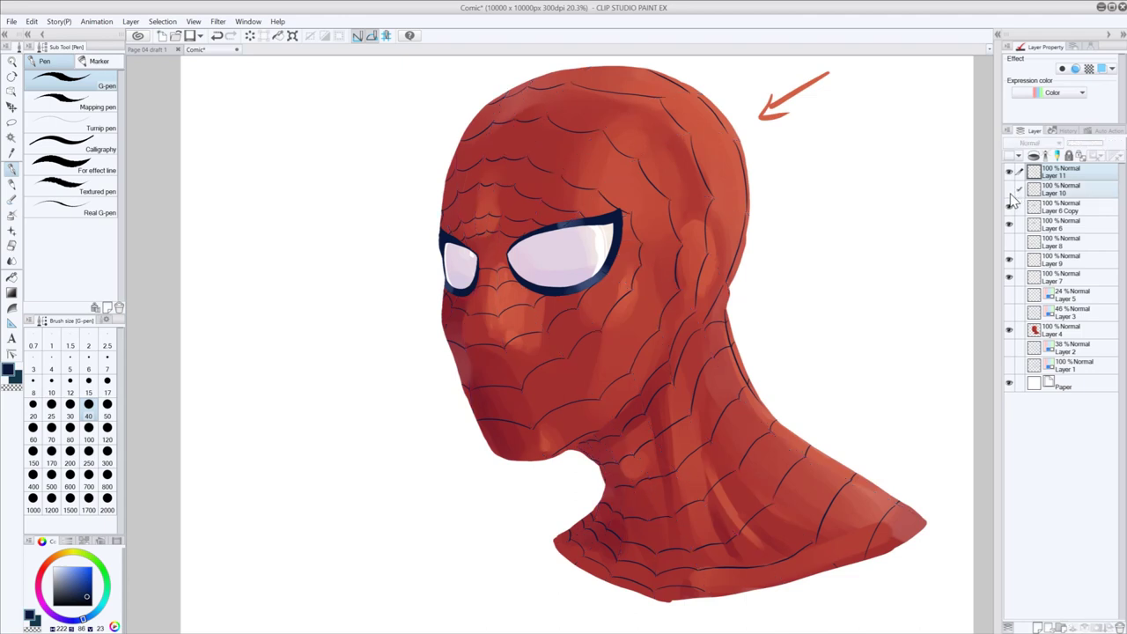
pyautogui.click(1008, 190)
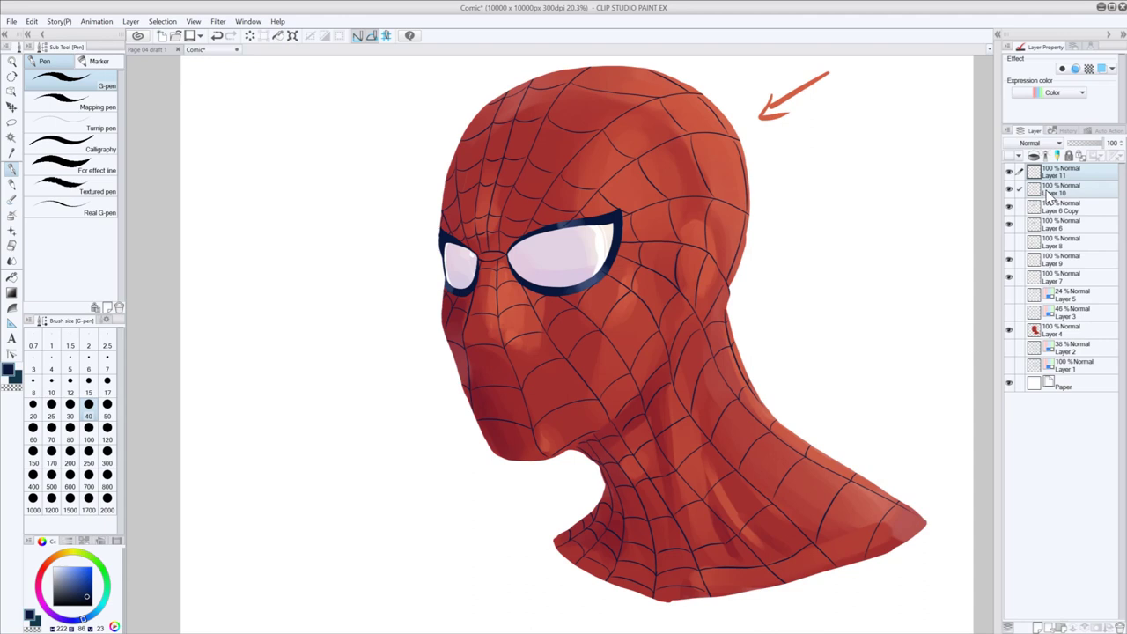
pyautogui.click(1010, 208)
pyautogui.click(1009, 207)
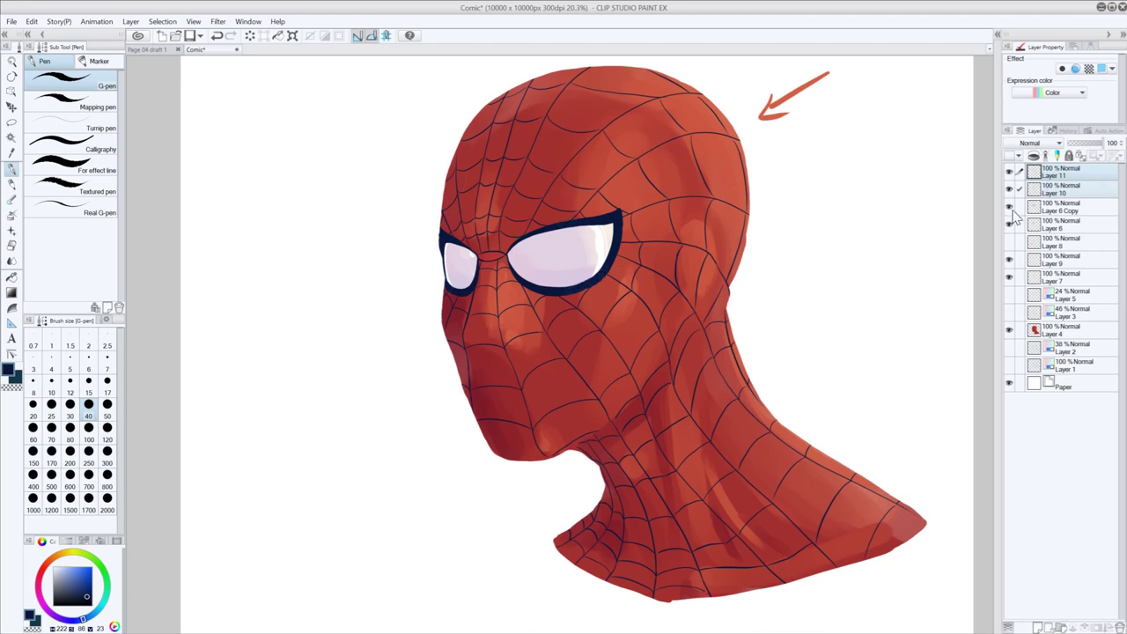
pyautogui.click(1010, 224)
pyautogui.click(1009, 225)
pyautogui.click(1010, 224)
# - Load Layer 6's eye outlines as a selection, check Layer 10 against it, and deselect
pyautogui.keyDown('ctrl'); pyautogui.click(1041, 226); pyautogui.keyUp('ctrl')
pyautogui.click(1056, 191)
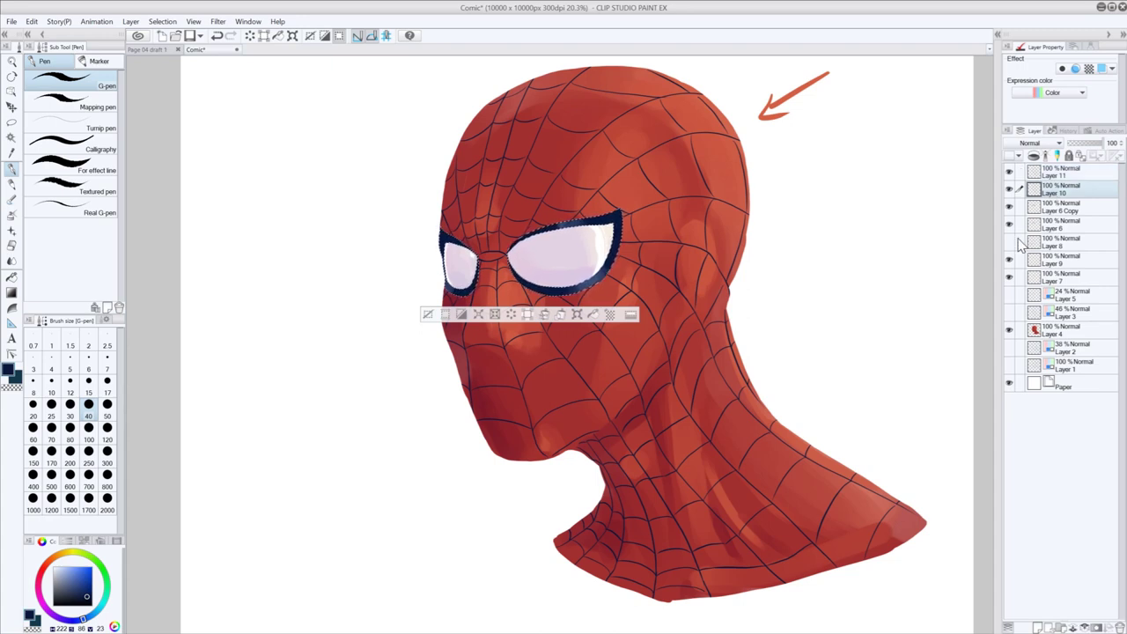
pyautogui.click(1009, 189)
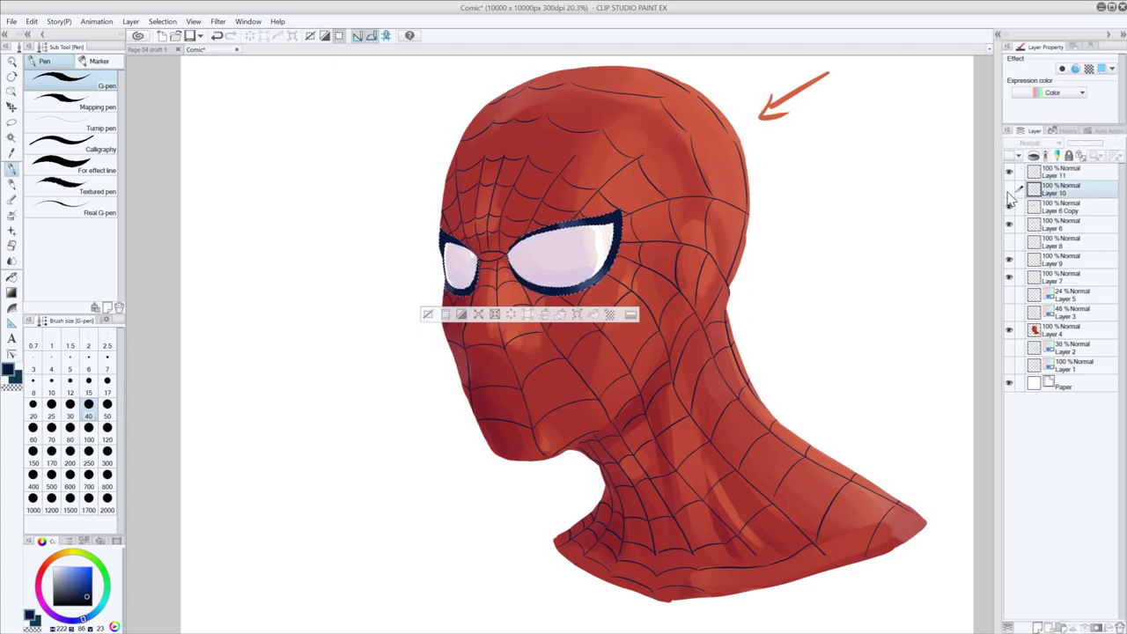
pyautogui.click(1009, 189)
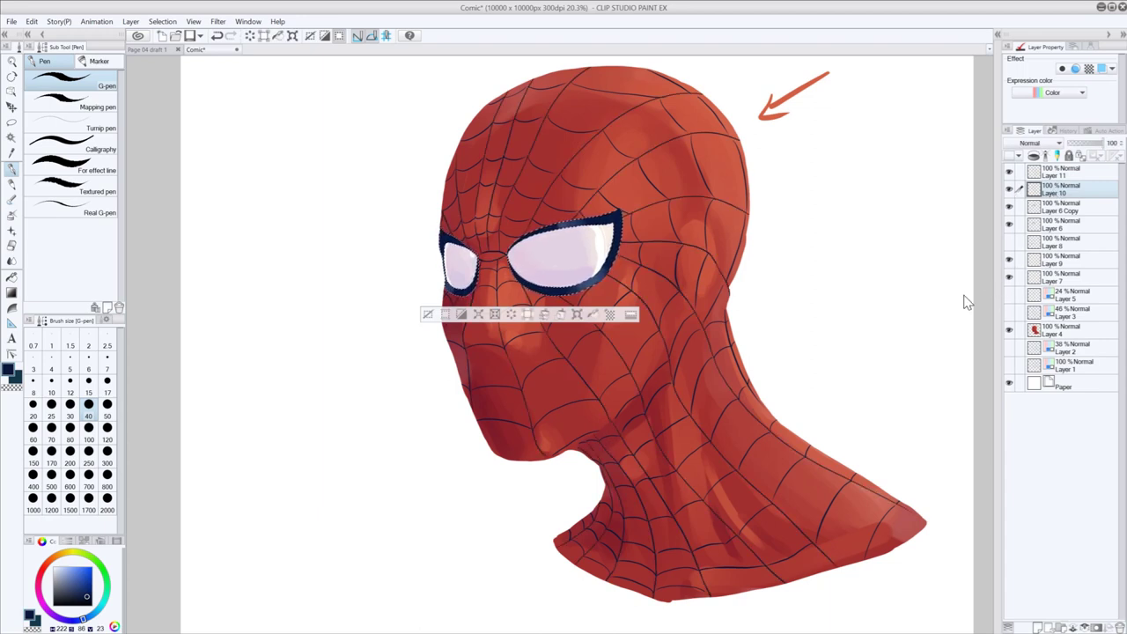
pyautogui.hotkey('ctrl', 'd')
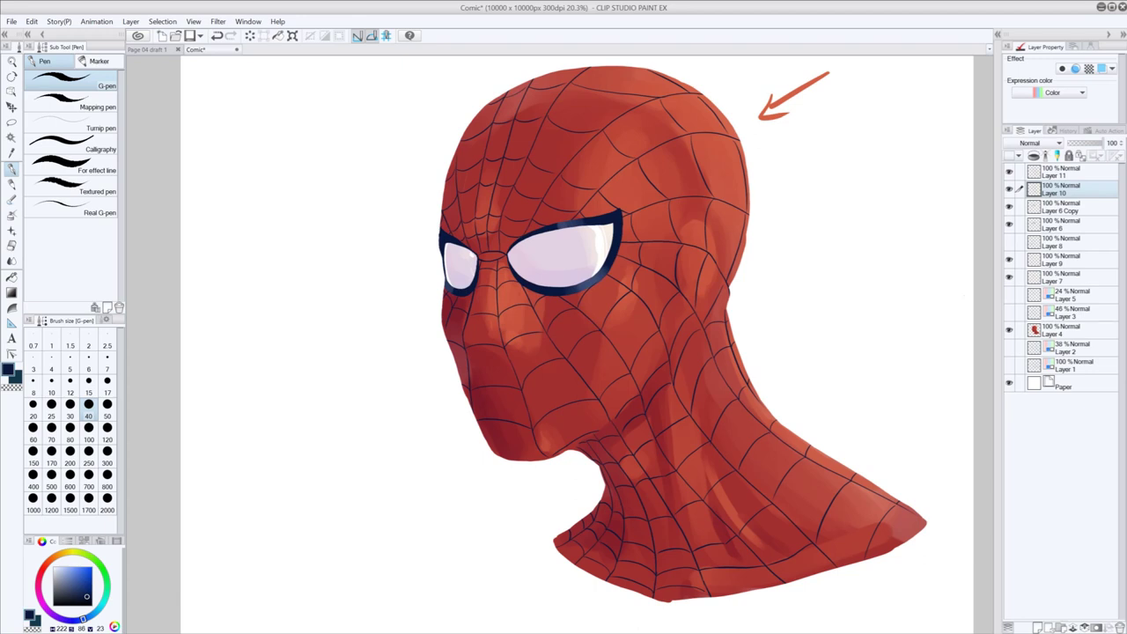
# - Paint over the pale rear tip of the neck on Layer 4 with Opaque watercolor in a sampled red, within the mask's silhouette
pyautogui.moveTo(855, 531); pyautogui.dragTo(856, 530)
pyautogui.hotkey('ctrl', 'z')
pyautogui.click(1061, 334)
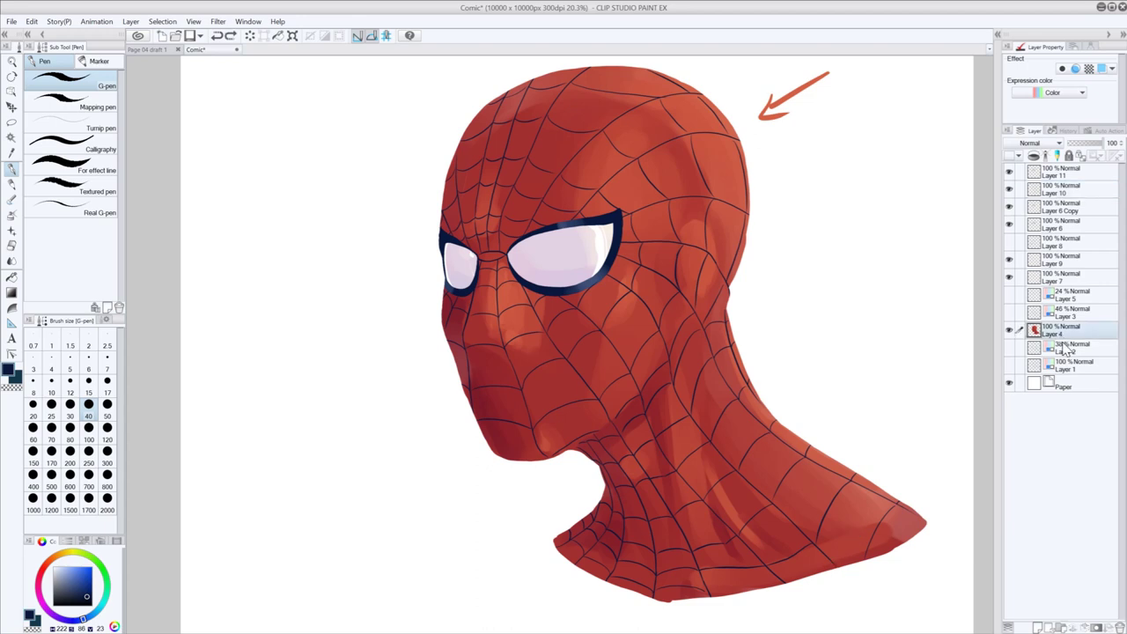
pyautogui.click(19, 201)
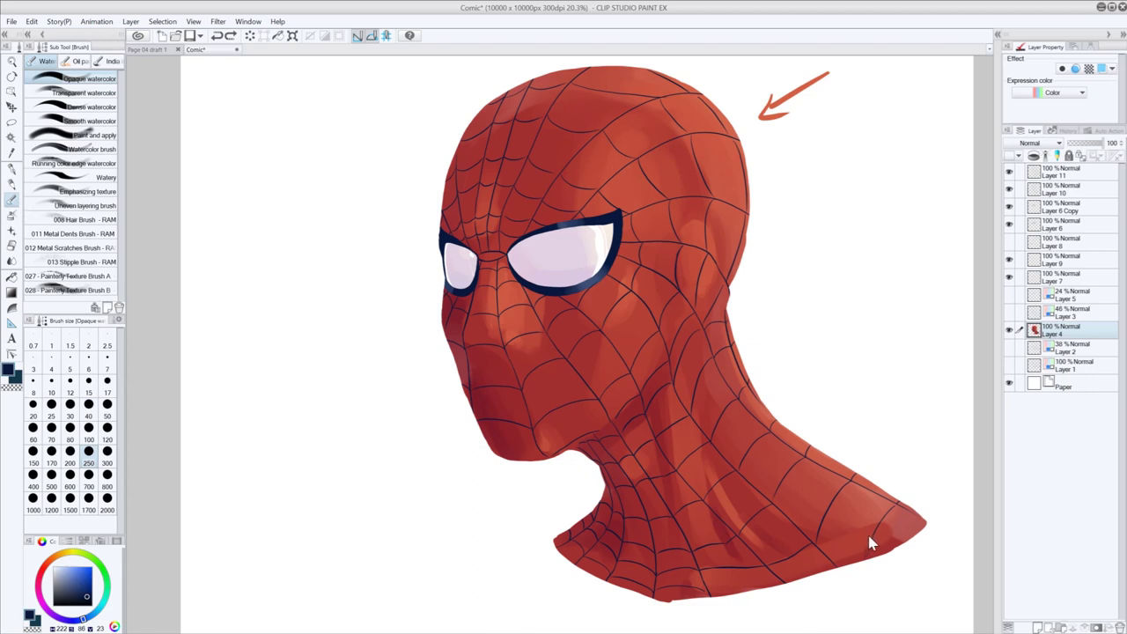
pyautogui.keyDown('ctrl'); pyautogui.click(1034, 331); pyautogui.keyUp('ctrl')
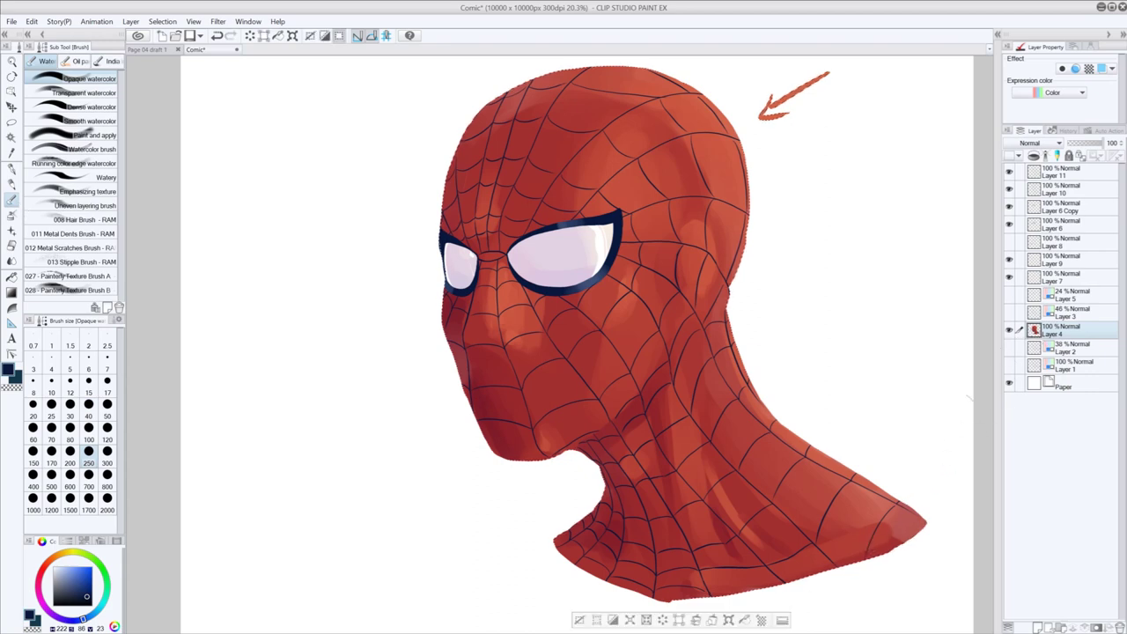
pyautogui.keyDown('alt'); pyautogui.click(870, 514); pyautogui.keyUp('alt')
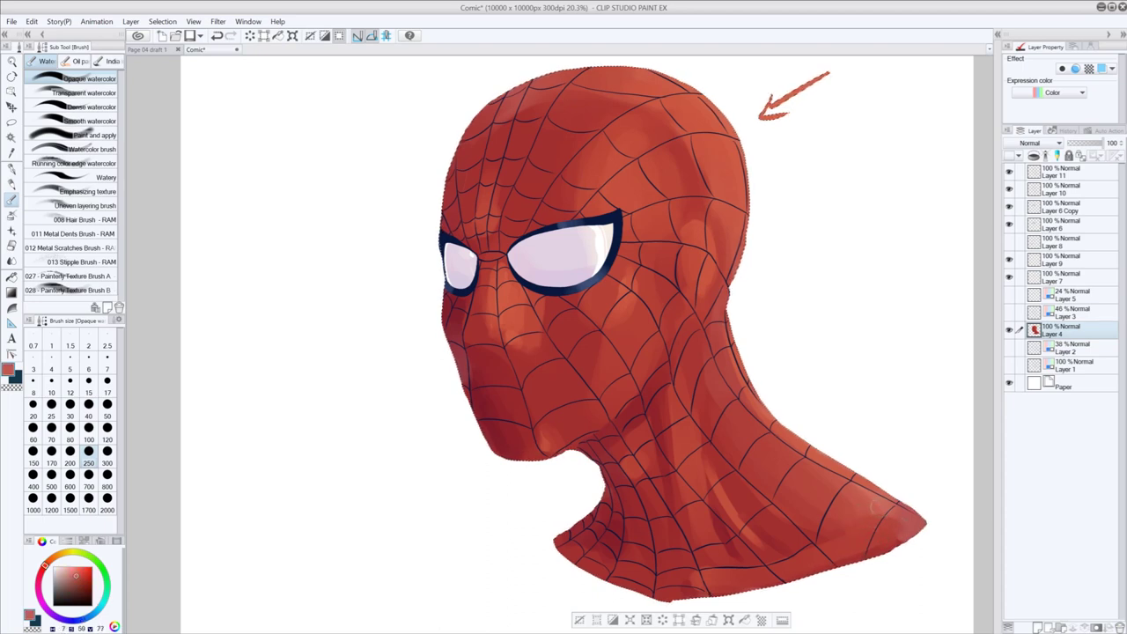
pyautogui.keyDown('alt'); pyautogui.click(871, 512); pyautogui.keyUp('alt')
pyautogui.moveTo(889, 502); pyautogui.dragTo(903, 526)
pyautogui.keyDown('alt'); pyautogui.click(840, 515); pyautogui.keyUp('alt')
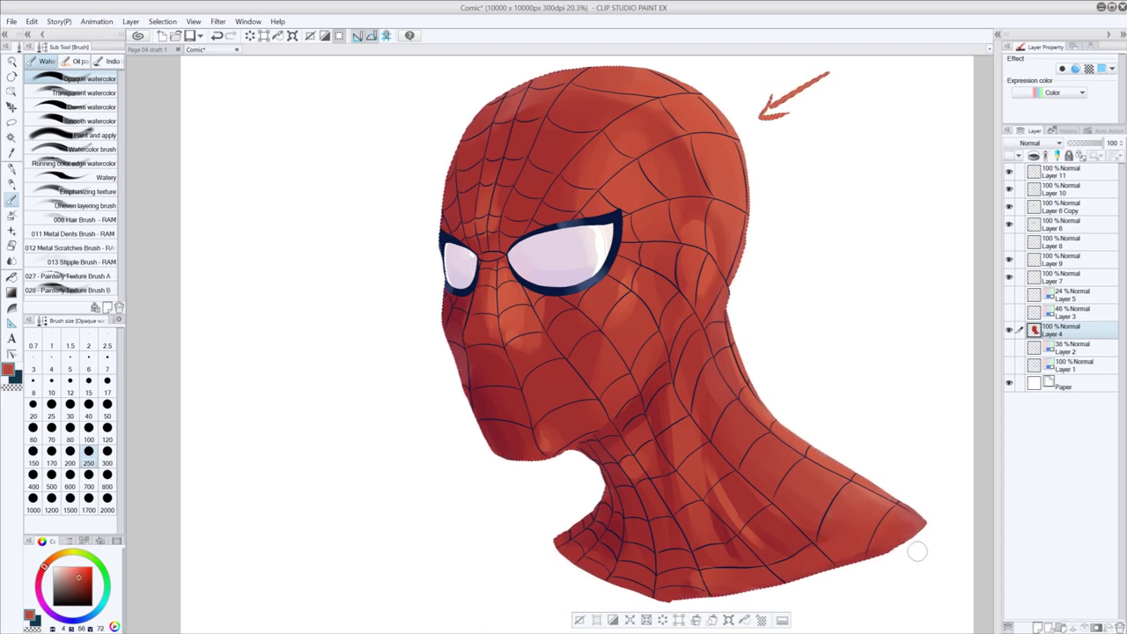
# - Mix a dark magenta from the neck's shadow red and try test strokes on the mask, setting the watercolor brush to size 50
pyautogui.moveTo(57, 562); pyautogui.dragTo(78, 567)
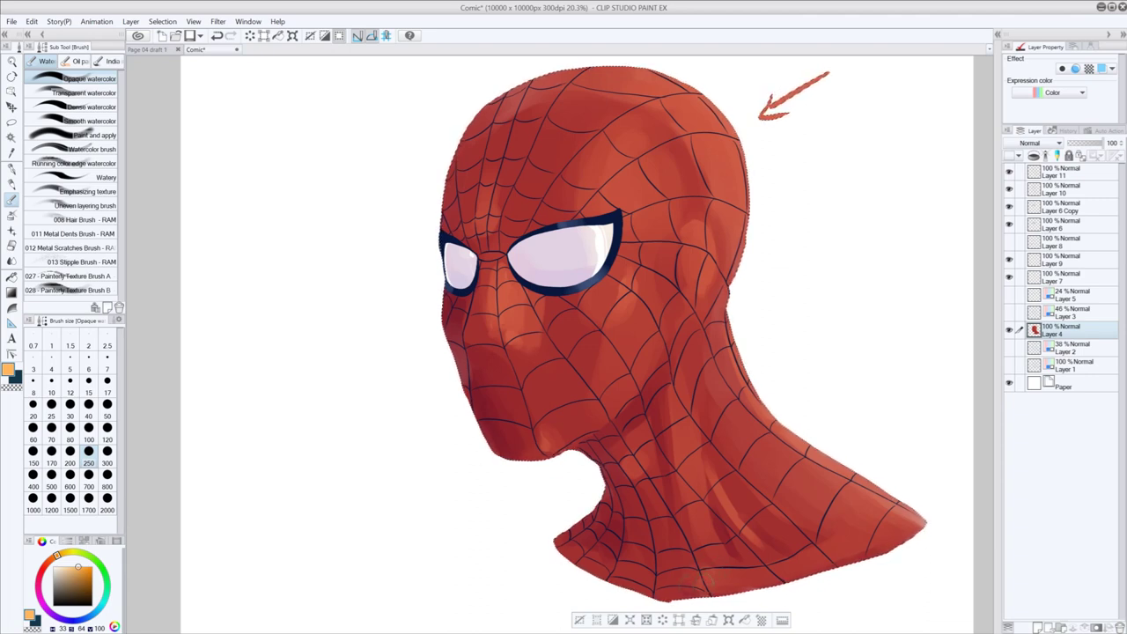
pyautogui.hotkey('ctrl', 'z')
pyautogui.keyDown('alt'); pyautogui.click(609, 517); pyautogui.keyUp('alt')
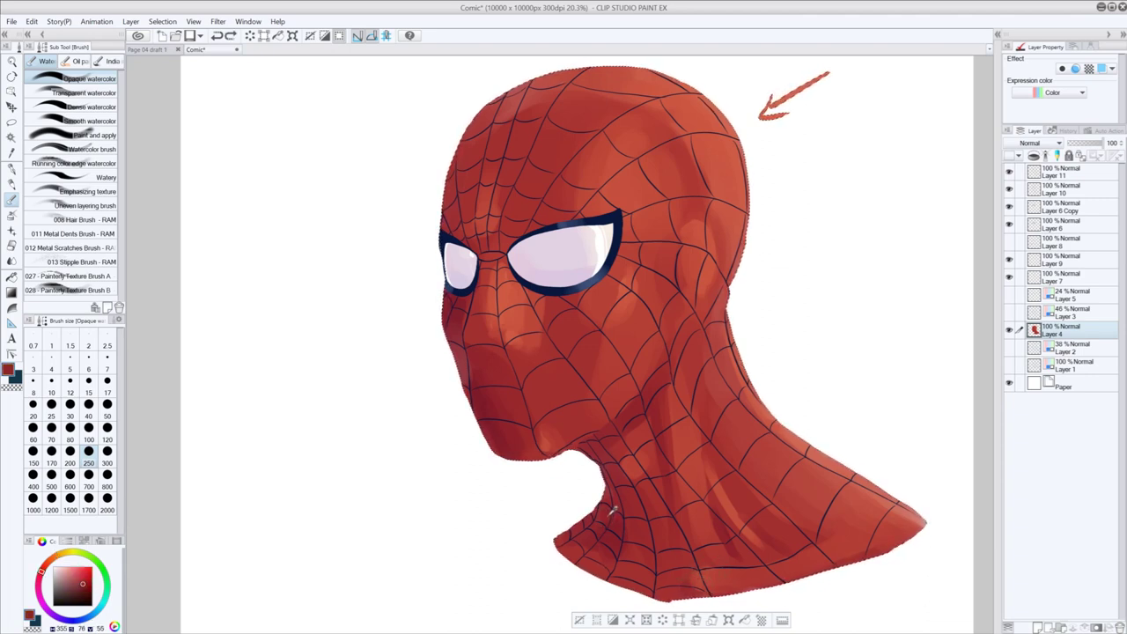
pyautogui.moveTo(41, 572)
pyautogui.mouseDown()
pyautogui.moveTo(38, 584)
pyautogui.moveTo(82, 583)
pyautogui.mouseUp()
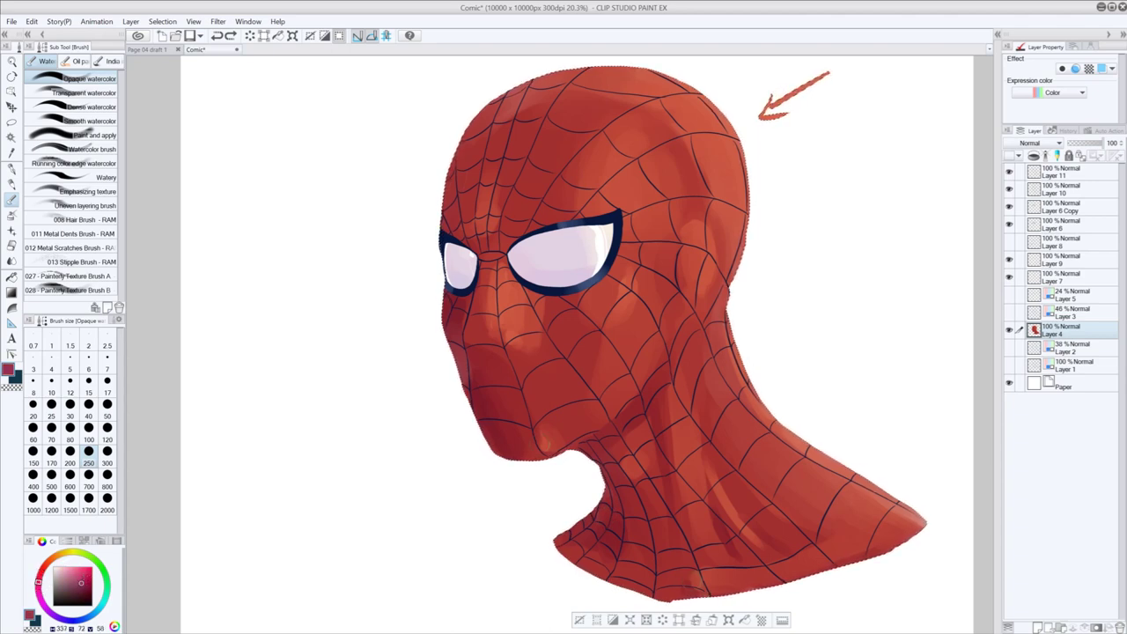
pyautogui.moveTo(693, 598); pyautogui.dragTo(691, 605)
pyautogui.hotkey('ctrl', 'z')
pyautogui.click(109, 405)
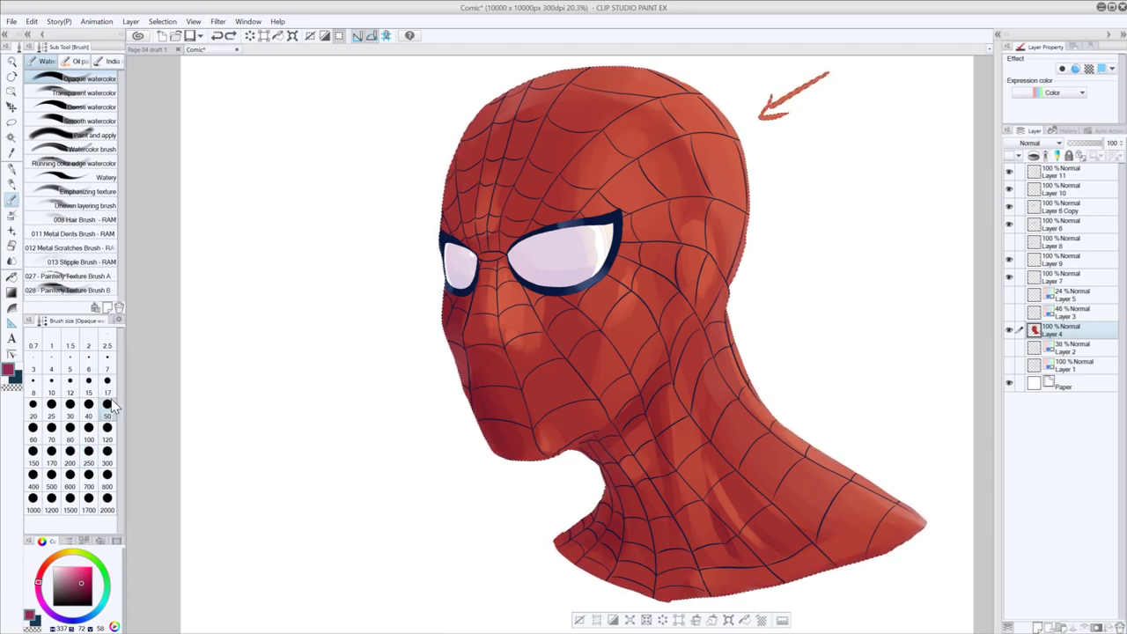
pyautogui.hotkey('ctrl', 'y')
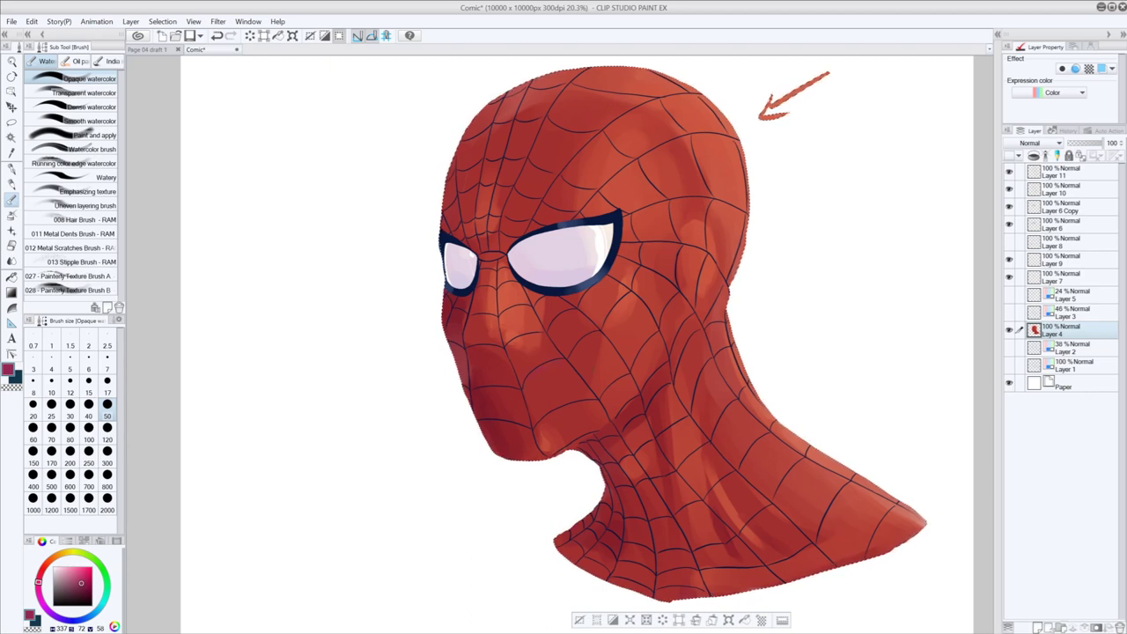
pyautogui.hotkey('ctrl', 'z')
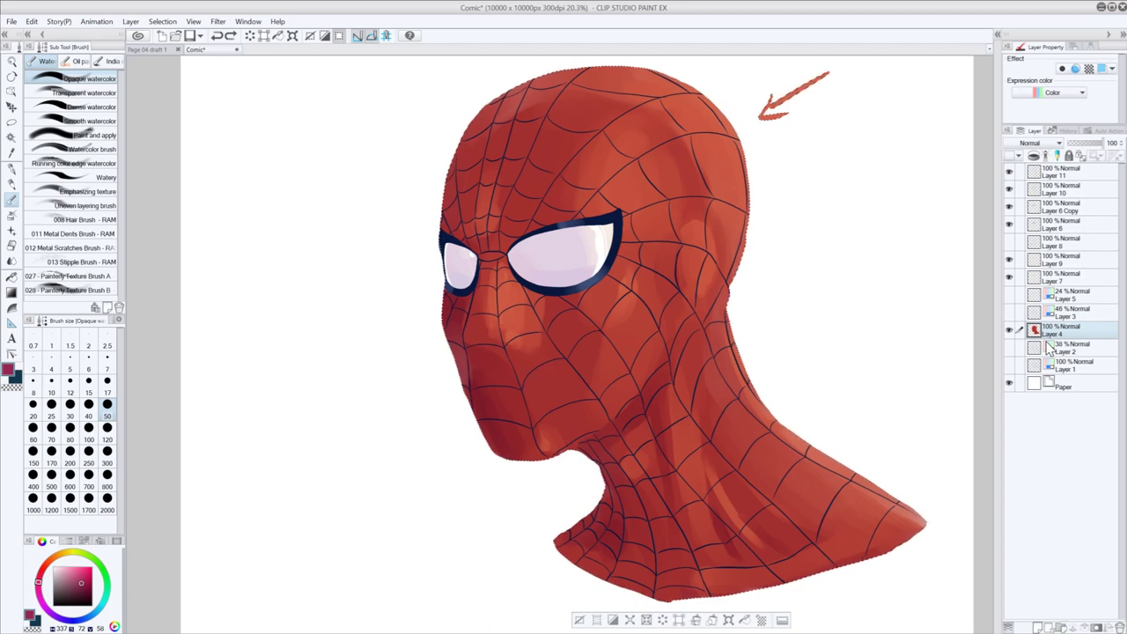
# - Duplicate the painted mask from Layer 4 onto a copy layer
pyautogui.hotkey('ctrl', 'c')
pyautogui.hotkey('ctrl', 'v')
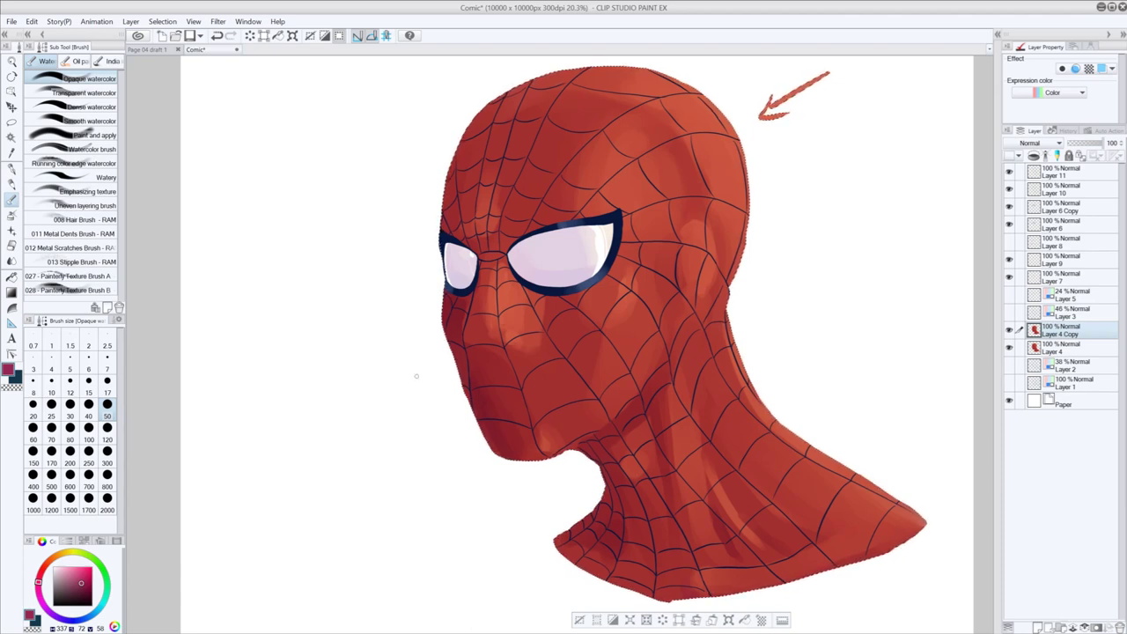
# - Set the G-pen to size 120 with a darker magenta, clear the selection, and add a new layer above the mask copy
pyautogui.click(83, 585)
pyautogui.click(12, 169)
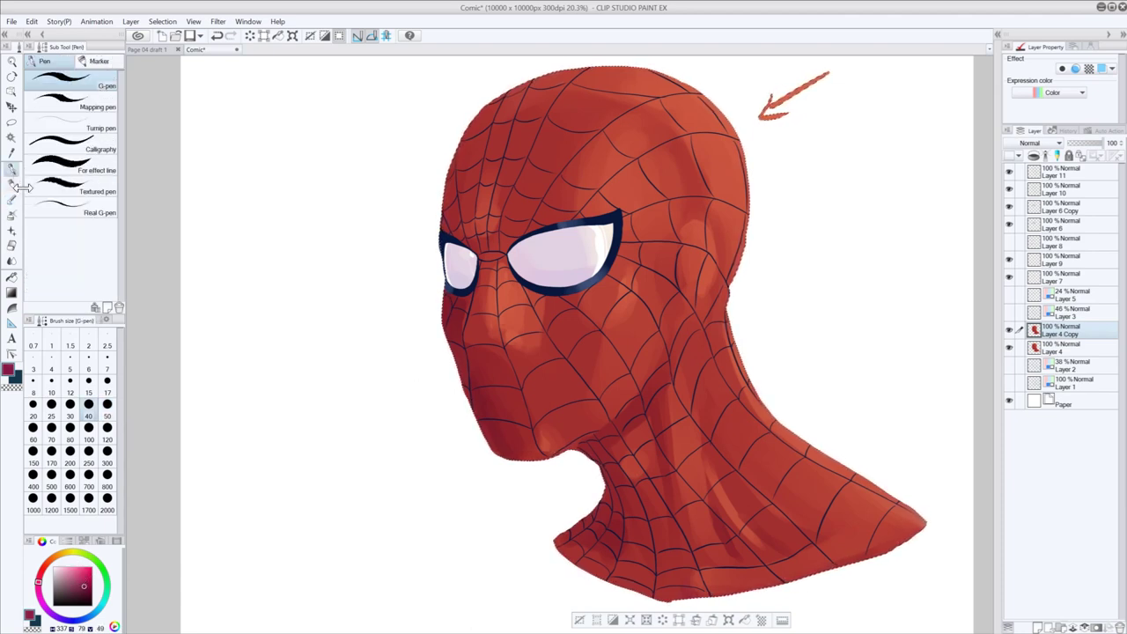
pyautogui.click(108, 436)
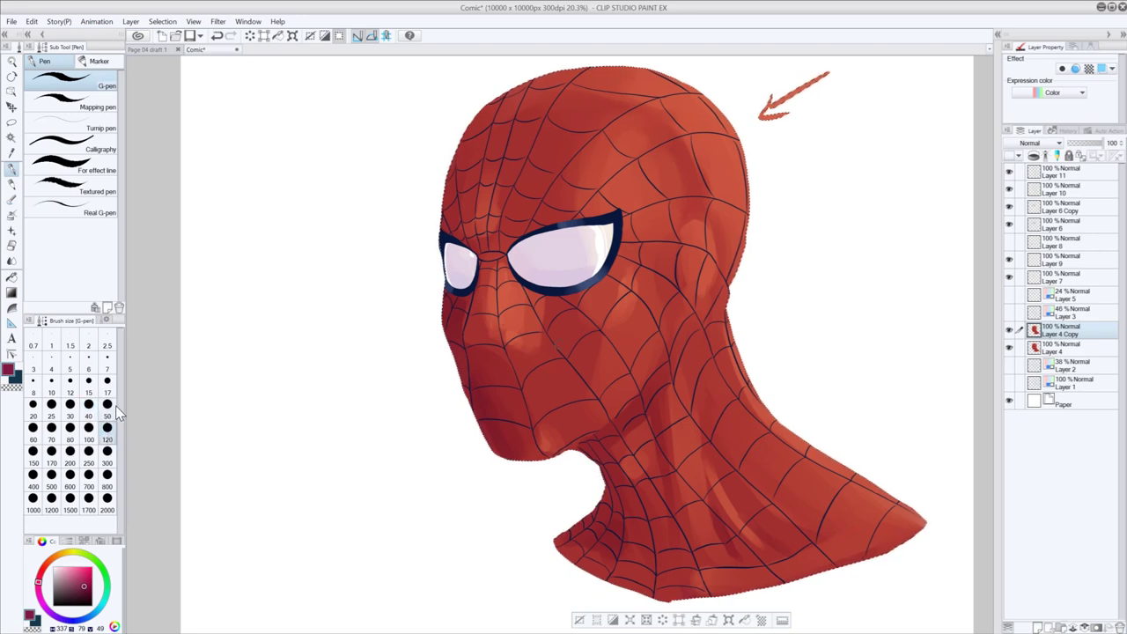
pyautogui.click(87, 583)
pyautogui.click(86, 586)
pyautogui.hotkey('ctrl', 'd')
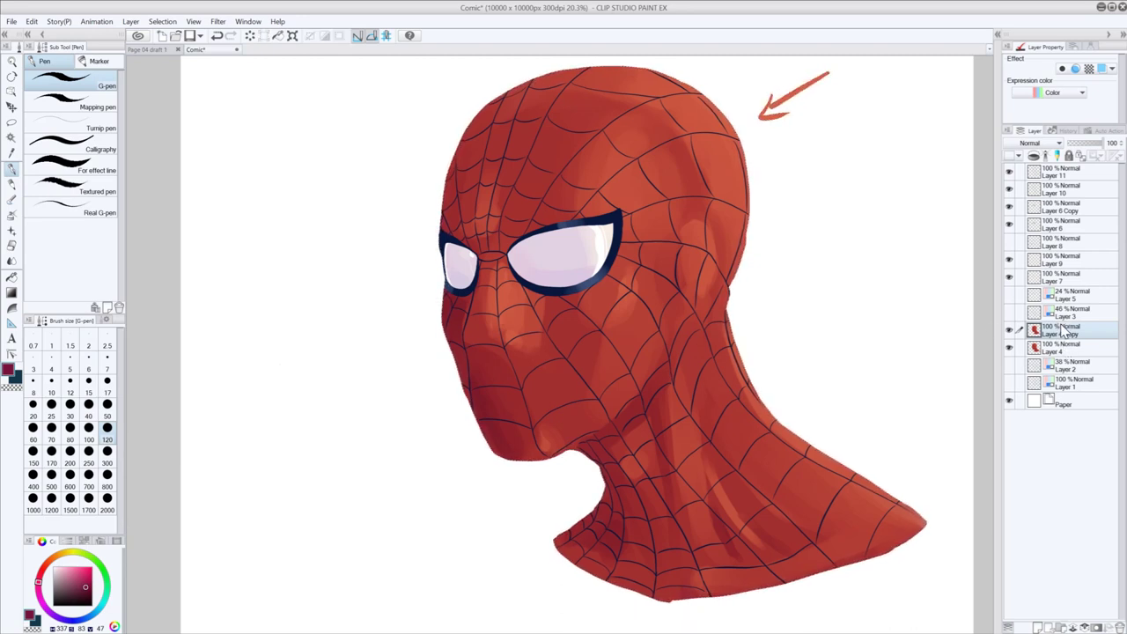
pyautogui.click(1037, 627)
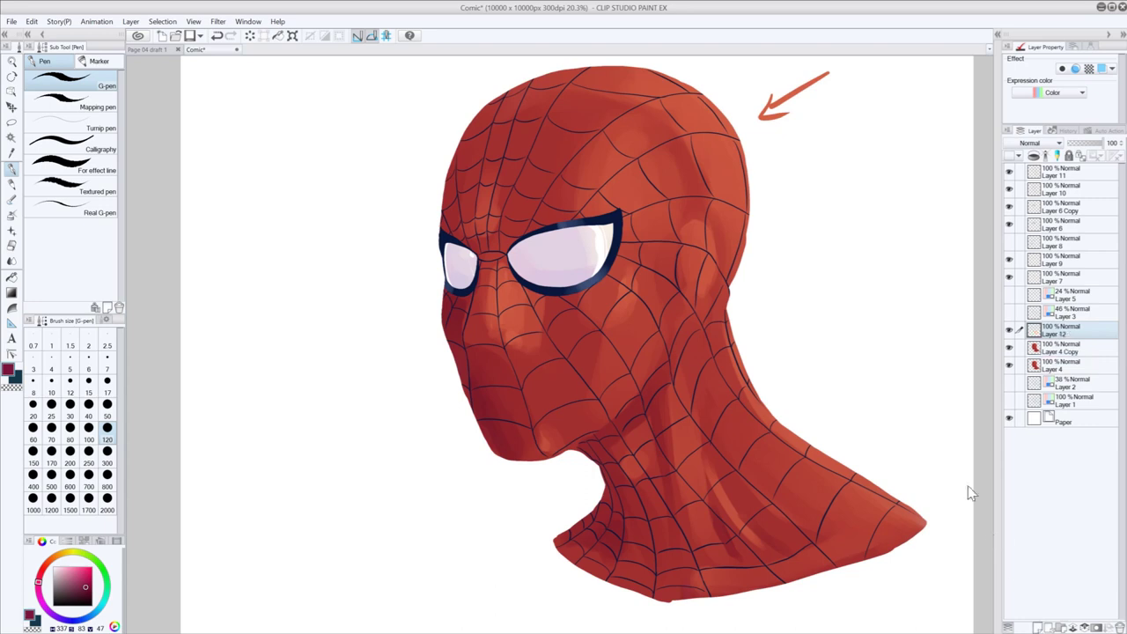
# - Draw a solid dark magenta oval on the blank canvas in front of the face
pyautogui.moveTo(253, 265); pyautogui.dragTo(258, 289)
pyautogui.hotkey('ctrl', 'z')
pyautogui.moveTo(241, 336)
pyautogui.mouseDown()
pyautogui.moveTo(244, 379)
pyautogui.moveTo(257, 383)
pyautogui.mouseUp()
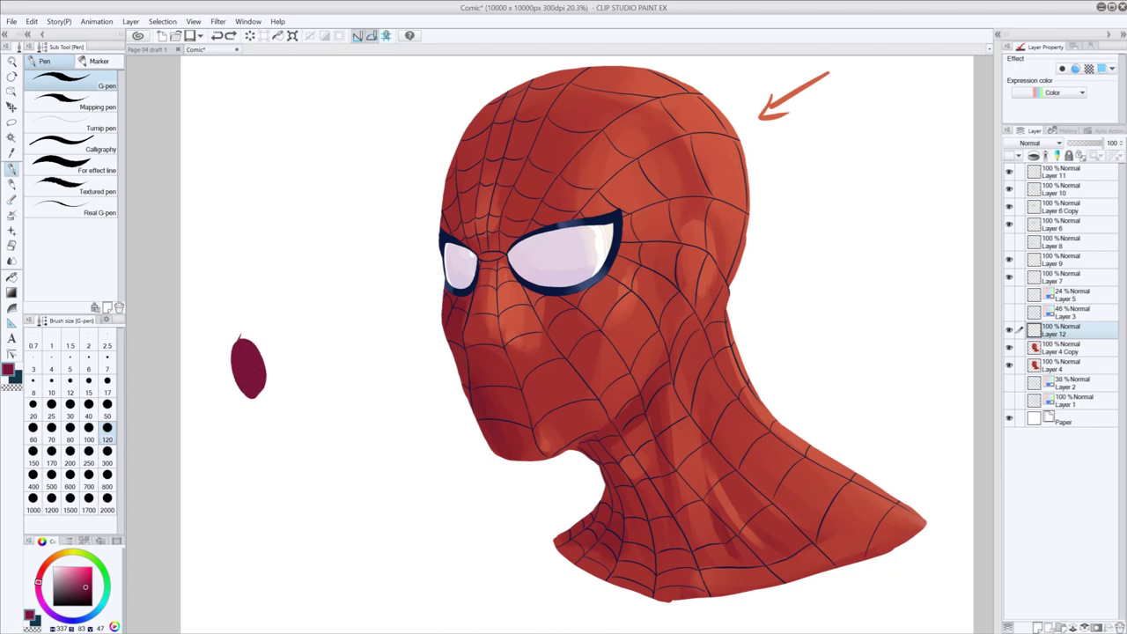
pyautogui.moveTo(240, 336)
pyautogui.mouseDown()
pyautogui.moveTo(265, 390)
pyautogui.moveTo(261, 355)
pyautogui.mouseUp()
pyautogui.moveTo(252, 399)
pyautogui.mouseDown()
pyautogui.moveTo(264, 395)
pyautogui.moveTo(230, 356)
pyautogui.moveTo(258, 403)
pyautogui.mouseUp()
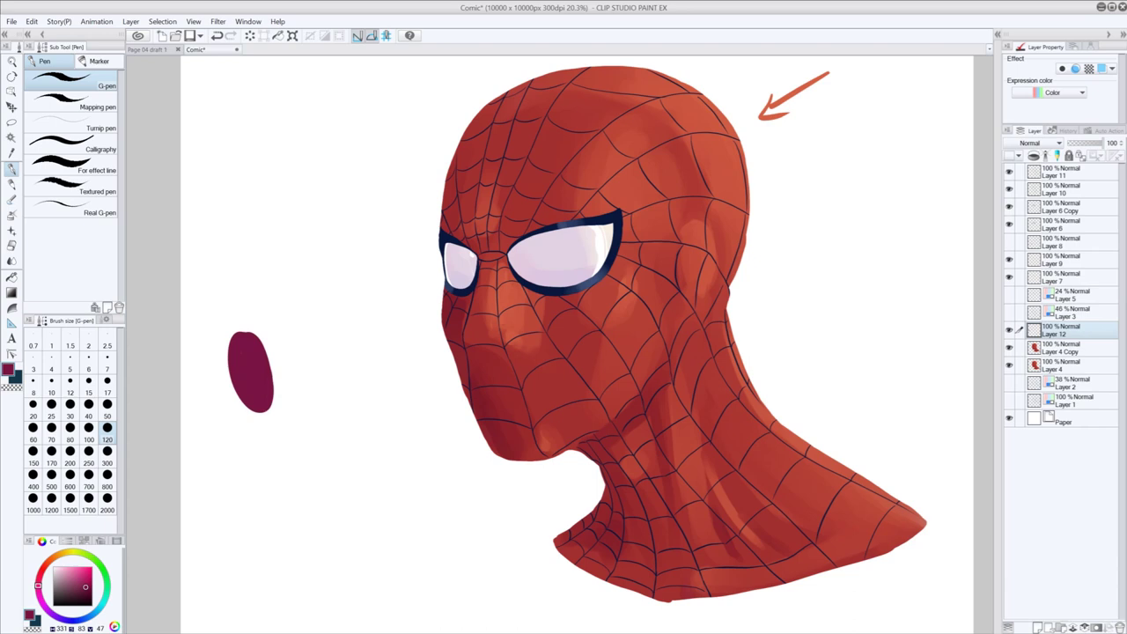
# - Pick a bright orange (hue 29, saturation 80, value 98) and paint a solid oval swatch in front of the eyes
pyautogui.moveTo(66, 557); pyautogui.dragTo(54, 557)
pyautogui.click(85, 569)
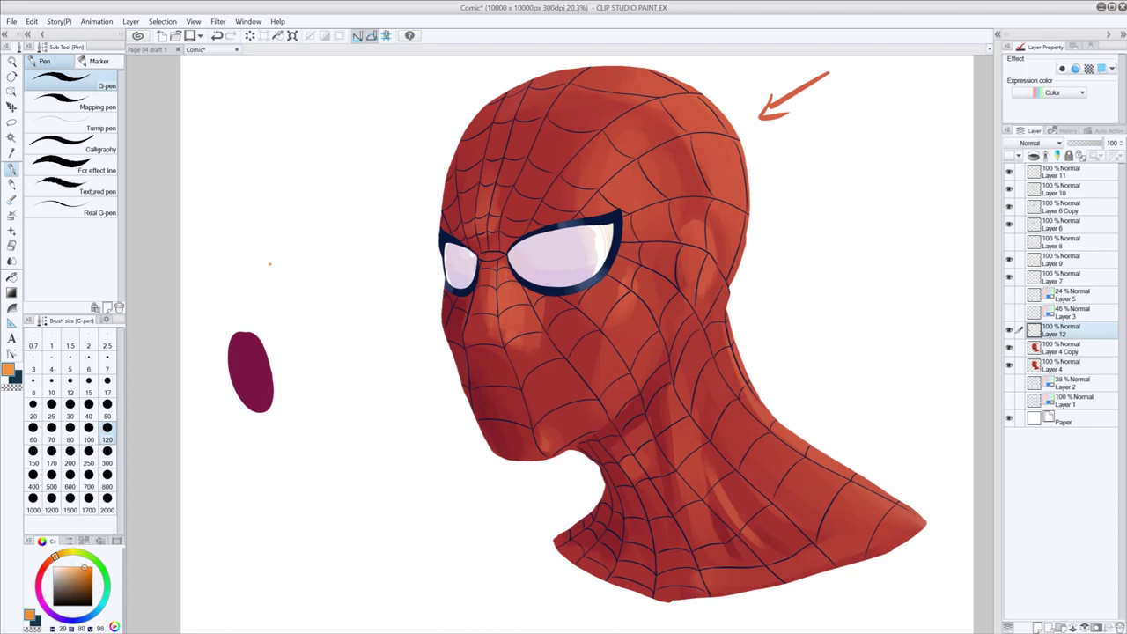
pyautogui.moveTo(269, 259)
pyautogui.mouseDown()
pyautogui.moveTo(279, 264)
pyautogui.moveTo(276, 252)
pyautogui.moveTo(291, 284)
pyautogui.mouseUp()
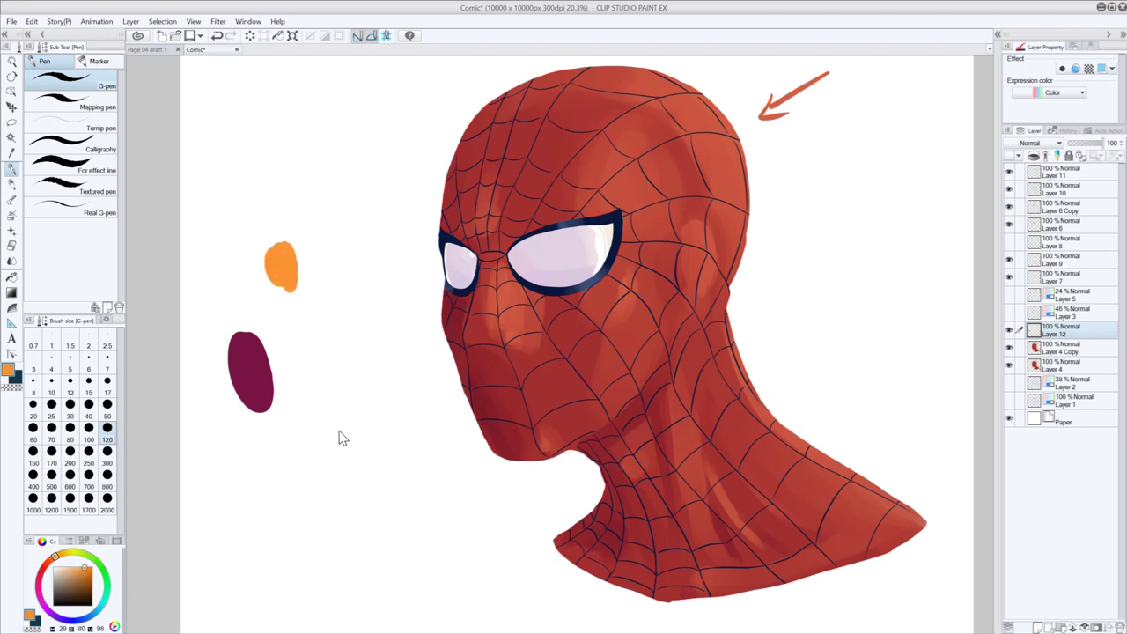
pyautogui.hotkey('ctrl', 'z')
pyautogui.moveTo(385, 234)
pyautogui.mouseDown()
pyautogui.moveTo(384, 256)
pyautogui.moveTo(364, 269)
pyautogui.moveTo(377, 250)
pyautogui.mouseUp()
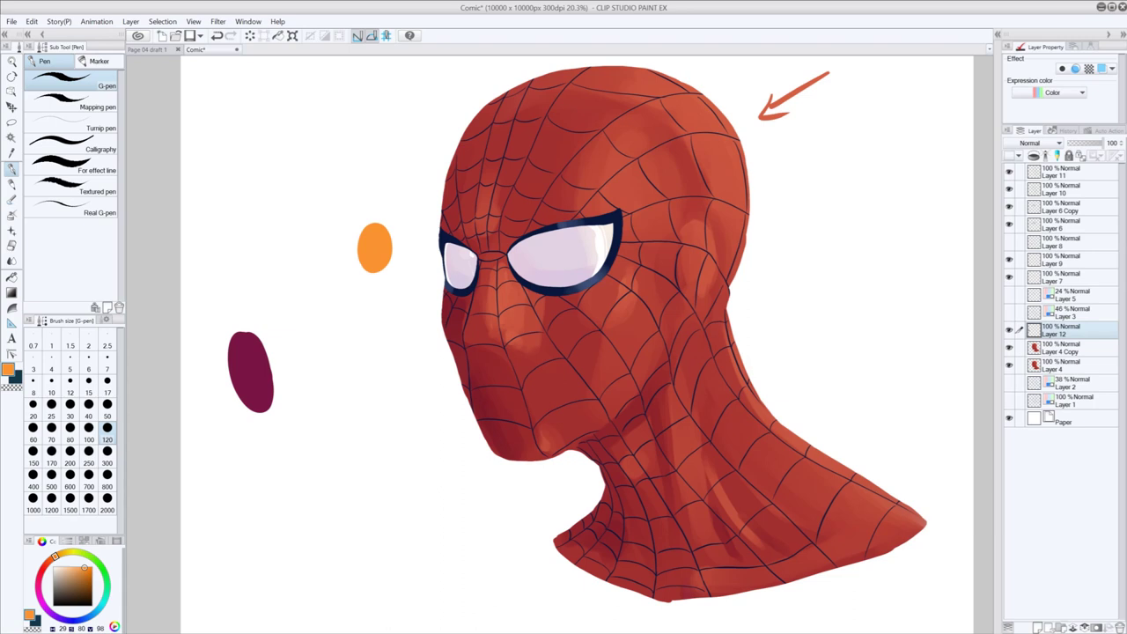
# - Sample the navy of the eye outline and paint a pointed, eye-shaped swatch beside the orange one
pyautogui.keyDown('alt'); pyautogui.click(617, 226); pyautogui.keyUp('alt')
pyautogui.moveTo(622, 218); pyautogui.dragTo(623, 224)
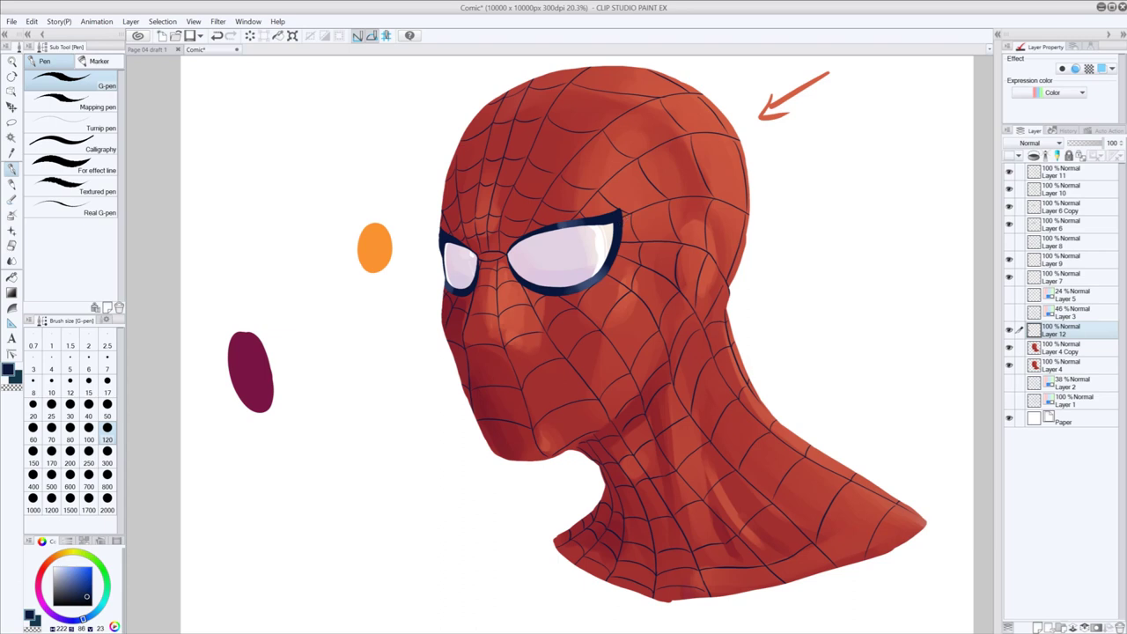
pyautogui.moveTo(252, 251); pyautogui.dragTo(256, 254)
pyautogui.hotkey('ctrl', 'z')
pyautogui.moveTo(284, 241)
pyautogui.mouseDown()
pyautogui.moveTo(238, 250)
pyautogui.moveTo(289, 245)
pyautogui.moveTo(257, 251)
pyautogui.moveTo(237, 224)
pyautogui.moveTo(241, 246)
pyautogui.mouseUp()
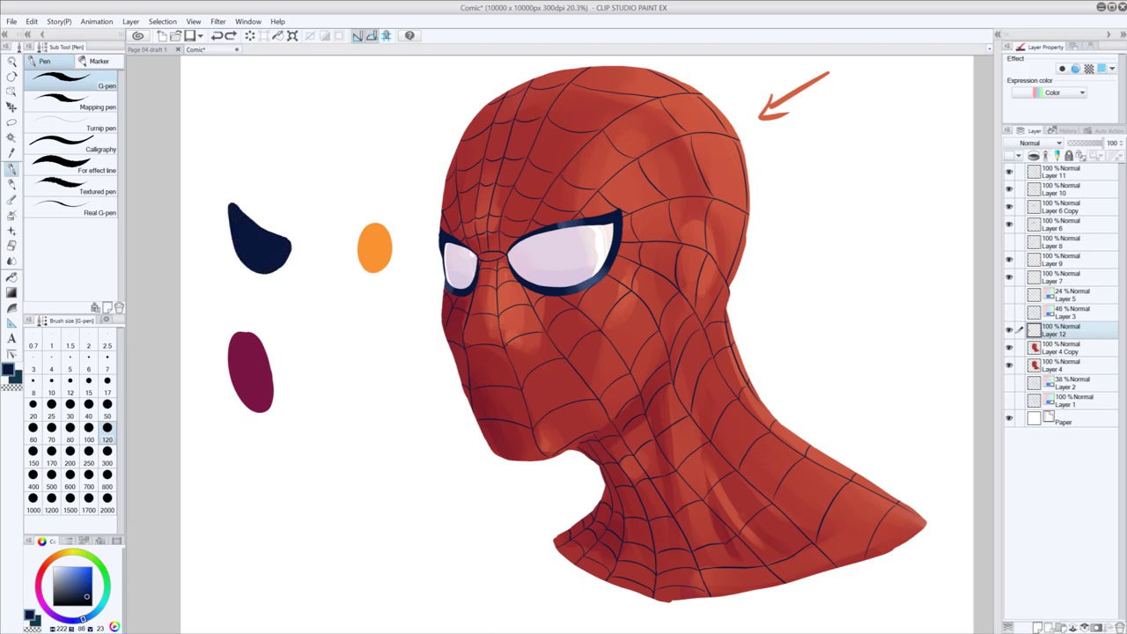
# - Sample the pale lilac of the large eye lens and paint a small oval inside the navy swatch
pyautogui.keyDown('alt'); pyautogui.click(567, 242); pyautogui.keyUp('alt')
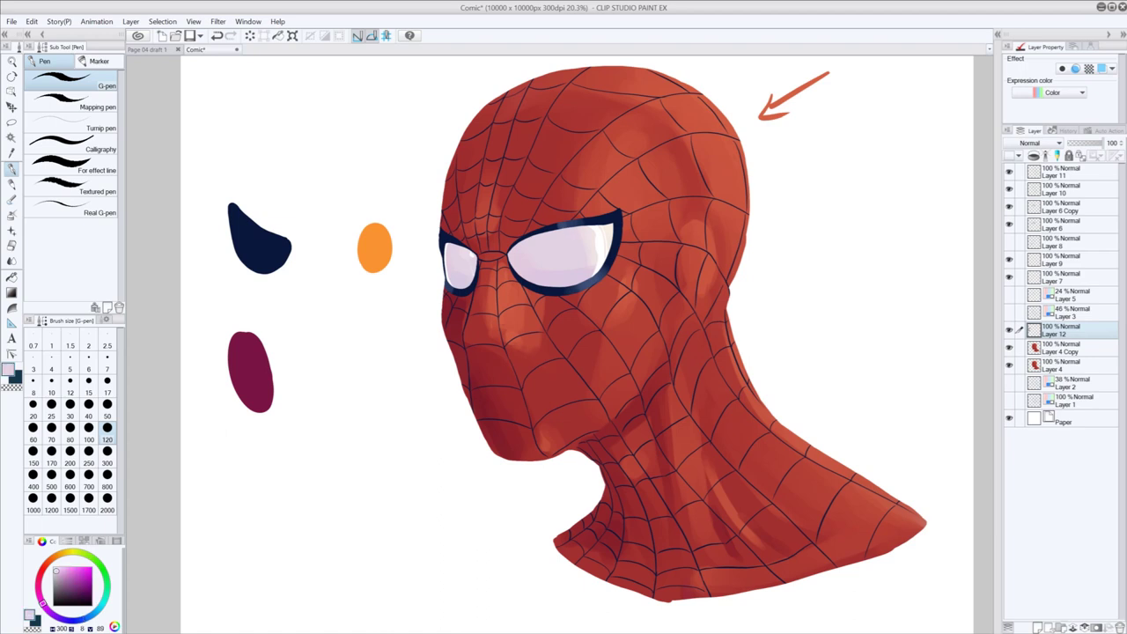
pyautogui.moveTo(255, 238)
pyautogui.mouseDown()
pyautogui.moveTo(251, 257)
pyautogui.moveTo(268, 250)
pyautogui.moveTo(258, 249)
pyautogui.mouseUp()
pyautogui.keyDown('alt'); pyautogui.click(597, 231); pyautogui.keyUp('alt')
pyautogui.moveTo(594, 223); pyautogui.dragTo(599, 233)
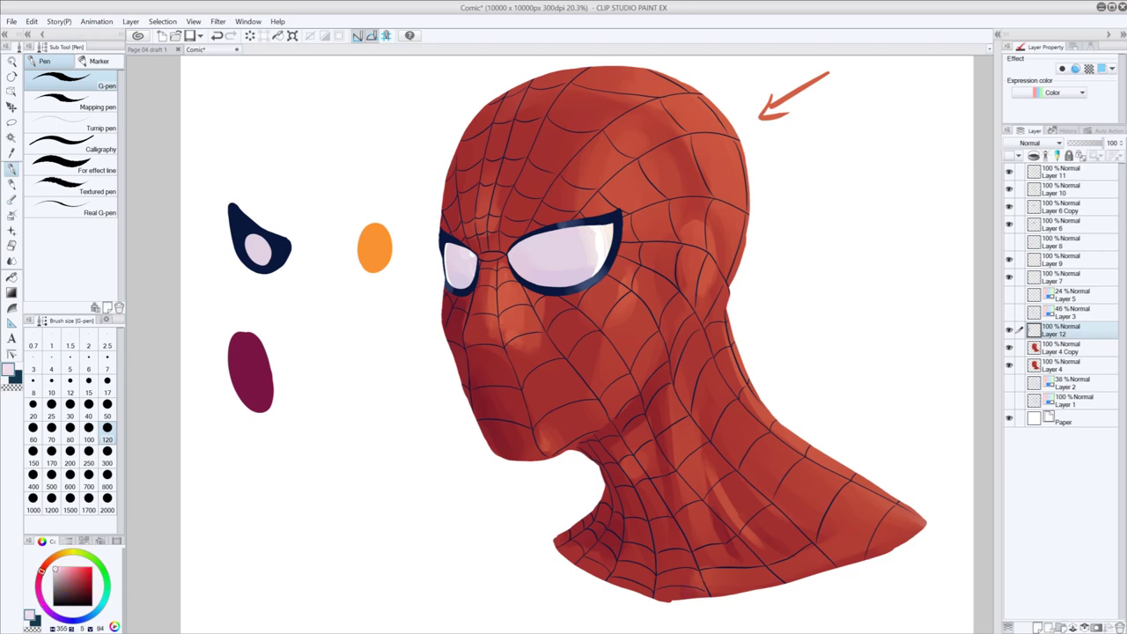
# - Lighten the orange to a pale cream (hue 29, saturation 13, value 100) and paint an oval swatch above the navy one
pyautogui.keyDown('alt'); pyautogui.click(377, 242); pyautogui.keyUp('alt')
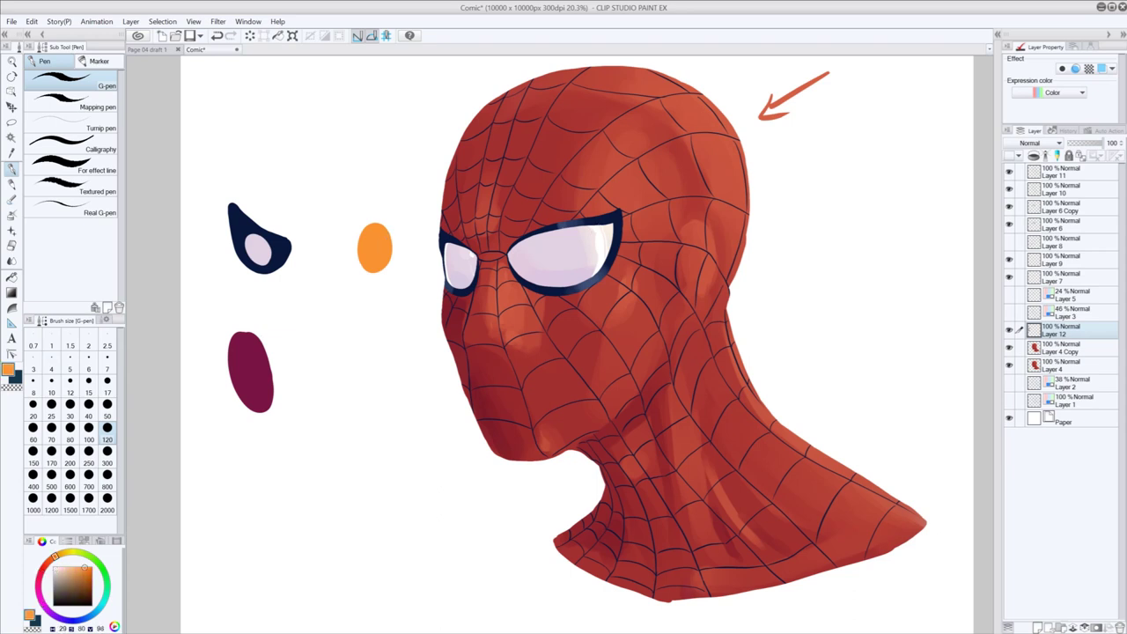
pyautogui.moveTo(64, 571); pyautogui.dragTo(62, 565)
pyautogui.moveTo(280, 212)
pyautogui.mouseDown()
pyautogui.moveTo(290, 189)
pyautogui.moveTo(291, 202)
pyautogui.mouseUp()
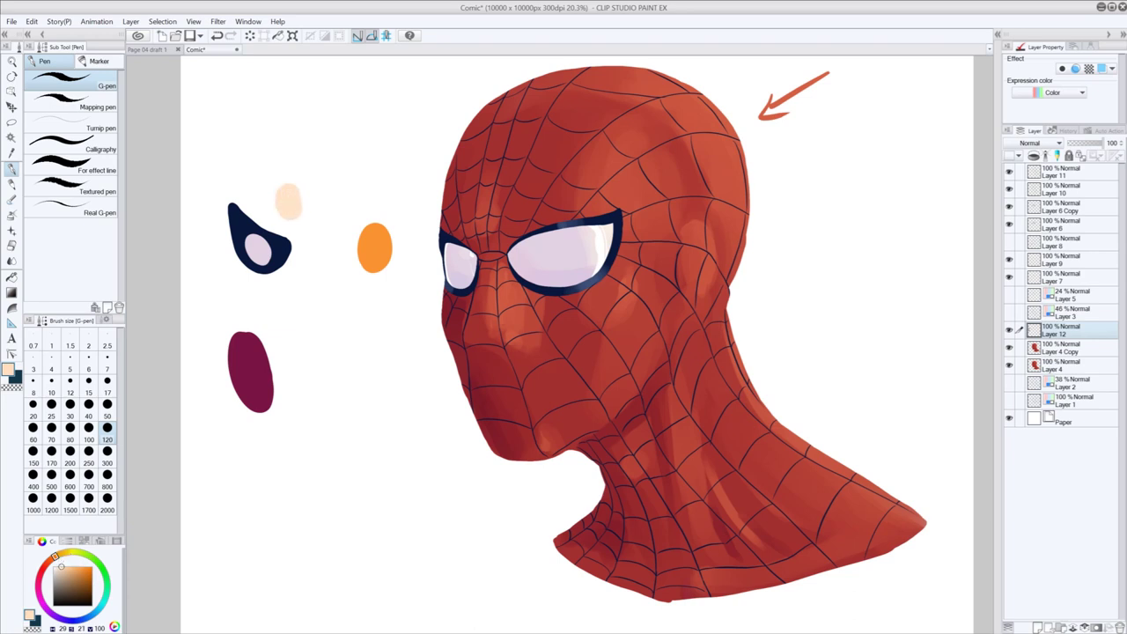
pyautogui.click(57, 567)
pyautogui.moveTo(284, 192)
pyautogui.mouseDown()
pyautogui.moveTo(295, 220)
pyautogui.moveTo(290, 180)
pyautogui.moveTo(300, 218)
pyautogui.mouseUp()
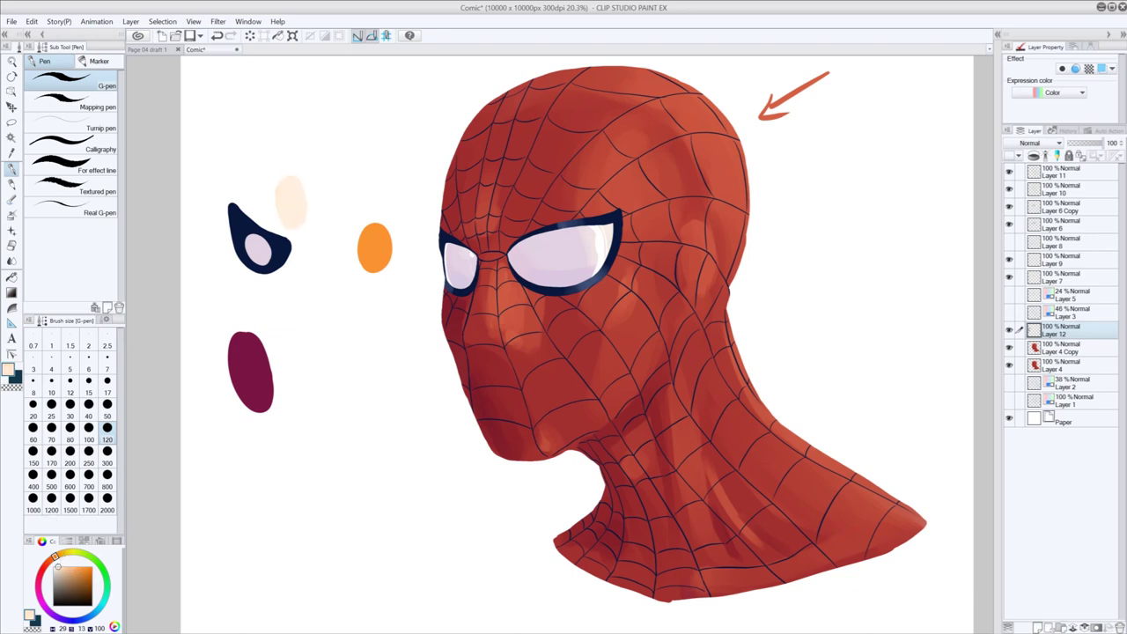
# - Lighten the sampled magenta to pale pink (hue 322, saturation 17, value 100) and paint a small swatch above the magenta oval
pyautogui.keyDown('alt'); pyautogui.click(532, 275); pyautogui.keyUp('alt')
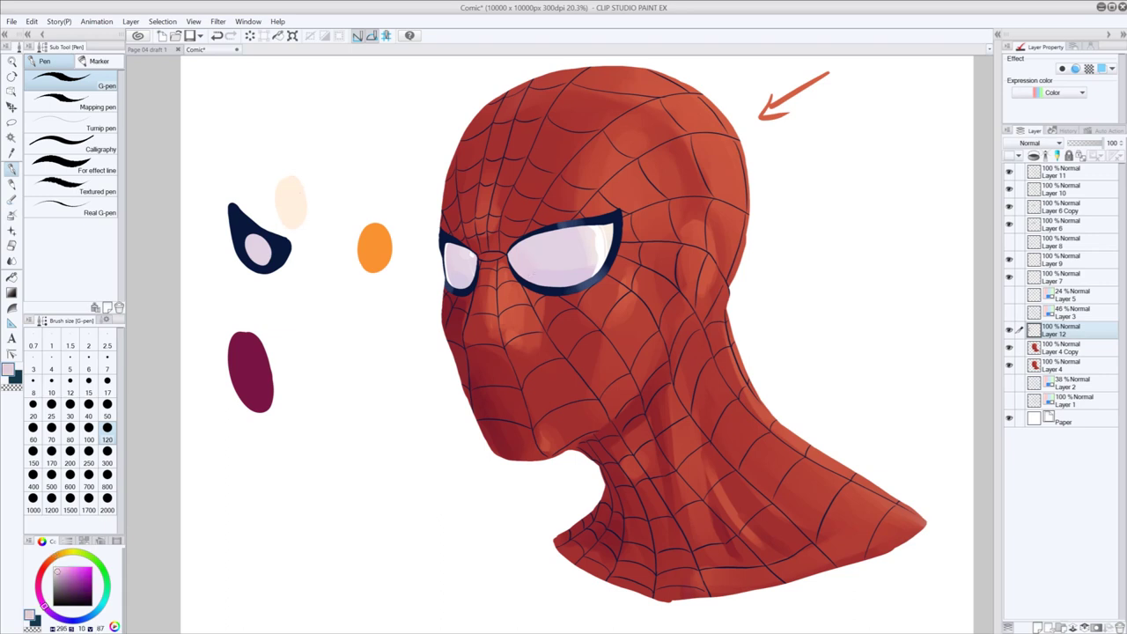
pyautogui.keyDown('alt'); pyautogui.click(261, 363); pyautogui.keyUp('alt')
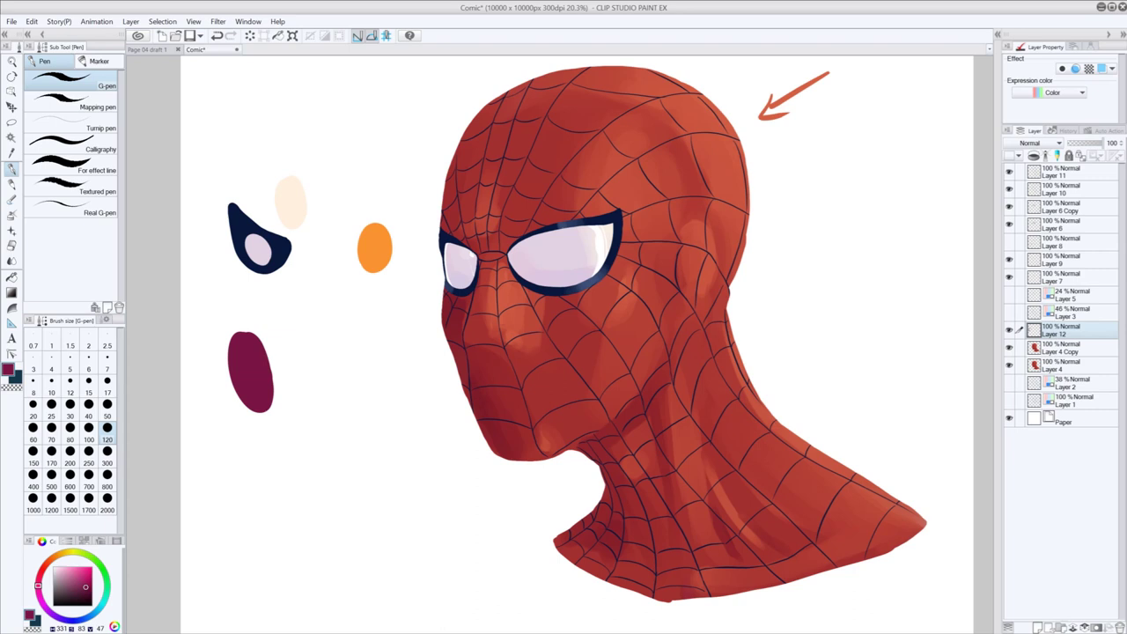
pyautogui.click(38, 592)
pyautogui.moveTo(92, 571); pyautogui.dragTo(61, 563)
pyautogui.moveTo(218, 284); pyautogui.dragTo(226, 292)
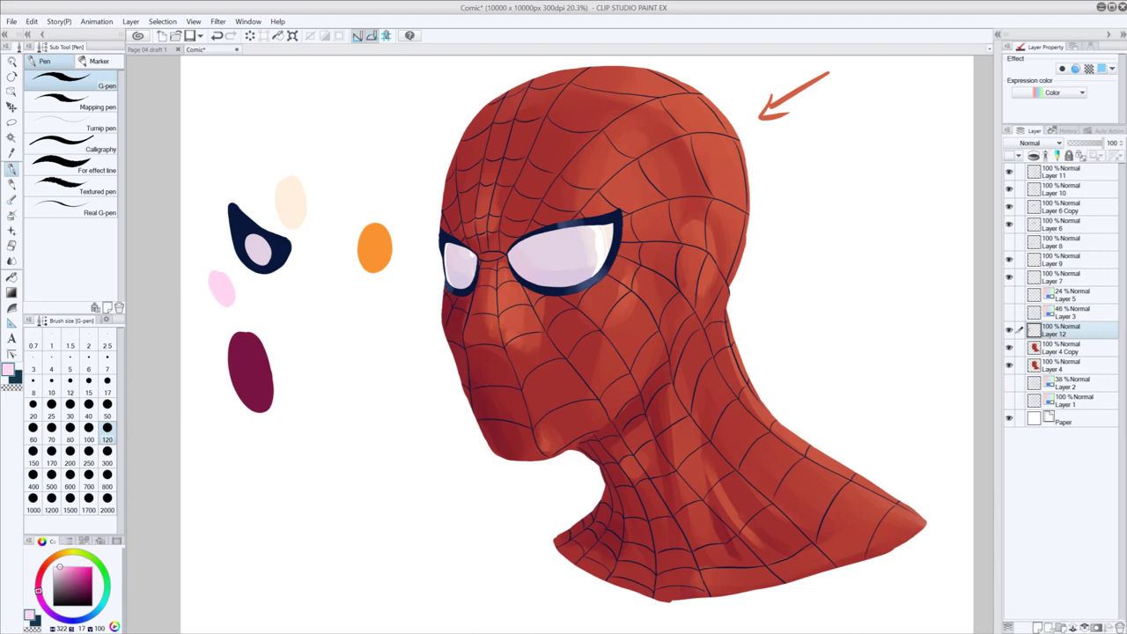
# - Lighten the eye outline's blue highlight to a pale blue (hue 235, saturation 24, value 100) and dab a small swatch above the navy shape
pyautogui.keyDown('alt'); pyautogui.click(572, 219); pyautogui.keyUp('alt')
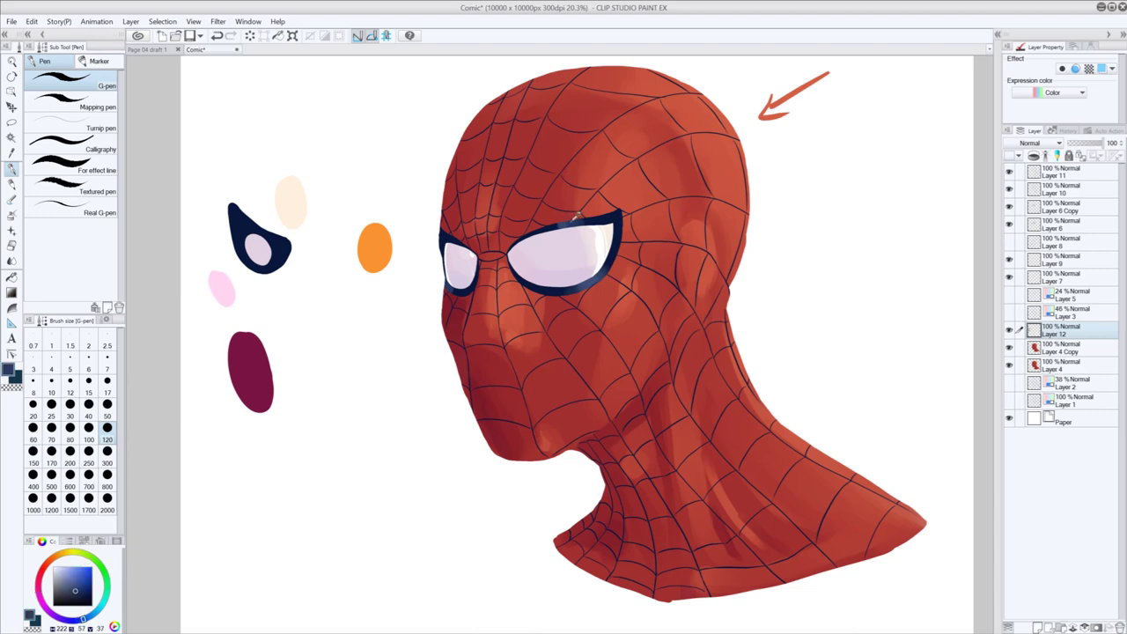
pyautogui.moveTo(71, 571); pyautogui.dragTo(66, 563)
pyautogui.click(62, 567)
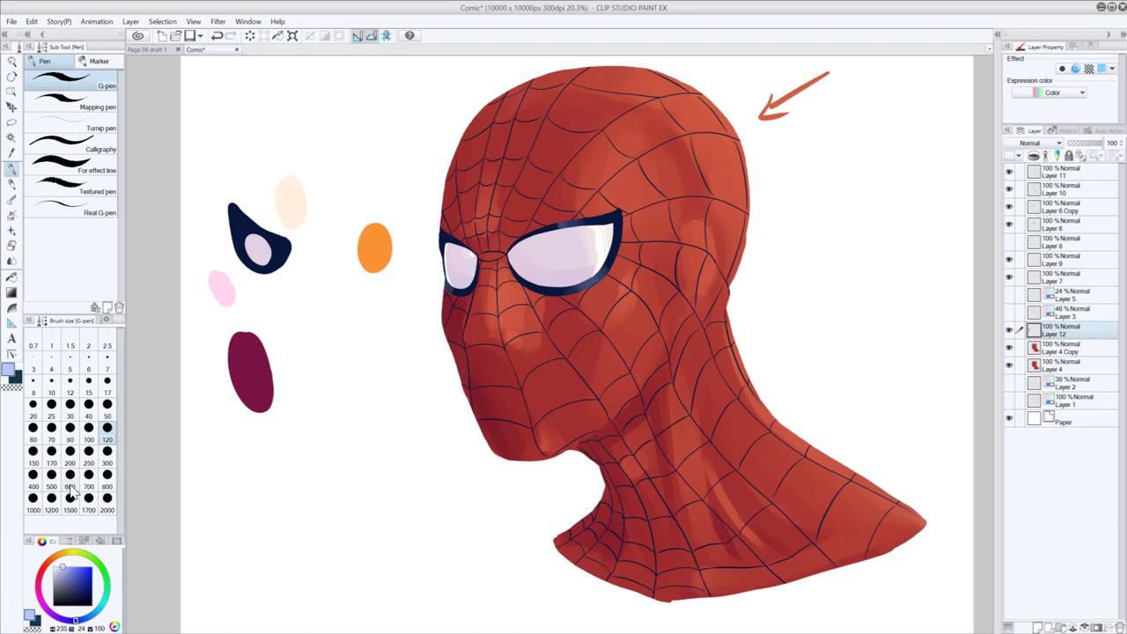
pyautogui.moveTo(245, 199); pyautogui.dragTo(252, 193)
# - Mix a deep blue (hue 239, saturation 74, value 47) and paint a wide flat oval swatch below the magenta one
pyautogui.click(74, 621)
pyautogui.moveTo(81, 576); pyautogui.dragTo(82, 585)
pyautogui.moveTo(253, 483); pyautogui.dragTo(326, 485)
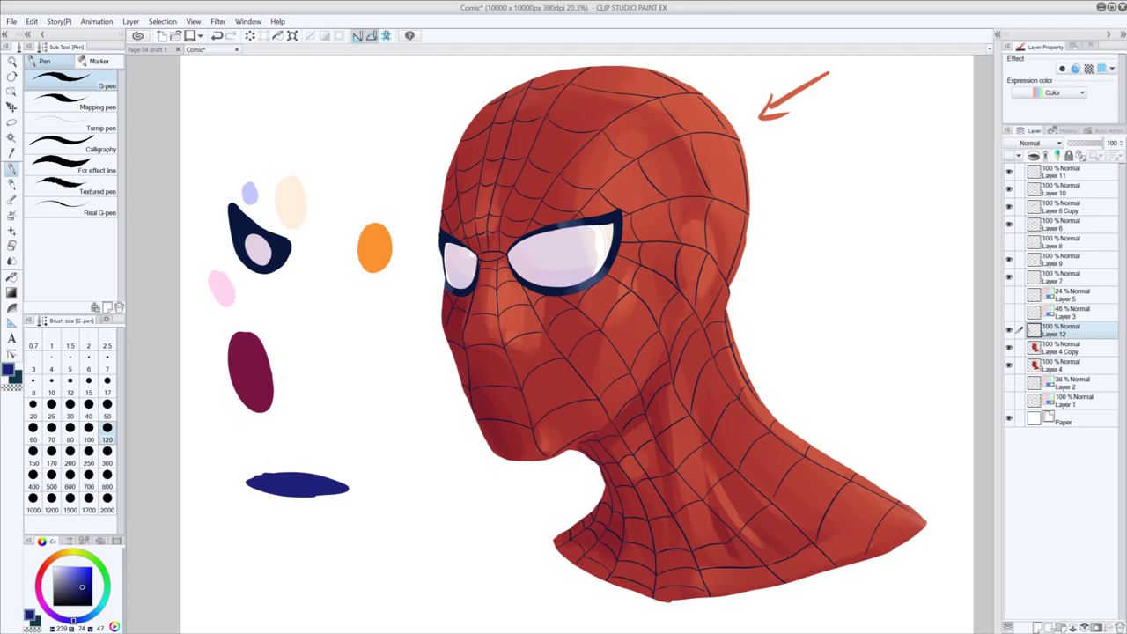
pyautogui.moveTo(404, 448)
pyautogui.mouseDown()
pyautogui.moveTo(403, 394)
pyautogui.moveTo(413, 413)
pyautogui.mouseUp()
pyautogui.hotkey('ctrl', 'z')
pyautogui.hotkey('ctrl', 'z')
pyautogui.hotkey('ctrl', 'z')
# - Load Layer 4 Copy's outline as a selection and paint a deep blue shadow under the jaw with Opaque watercolor at size 120
pyautogui.click(1057, 349)
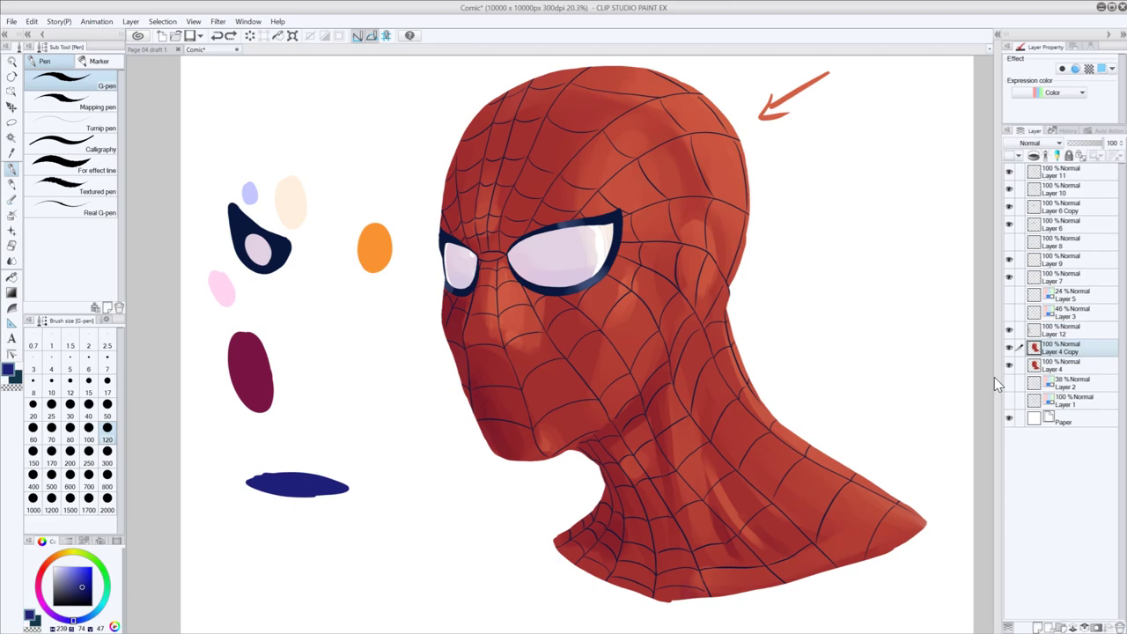
pyautogui.click(11, 201)
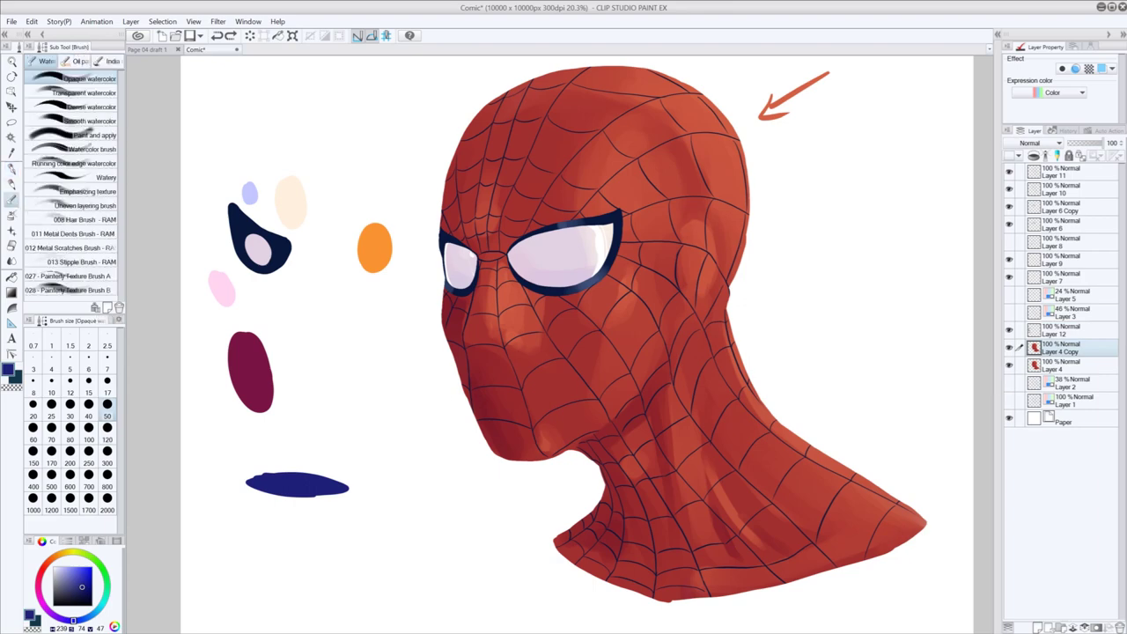
pyautogui.click(107, 431)
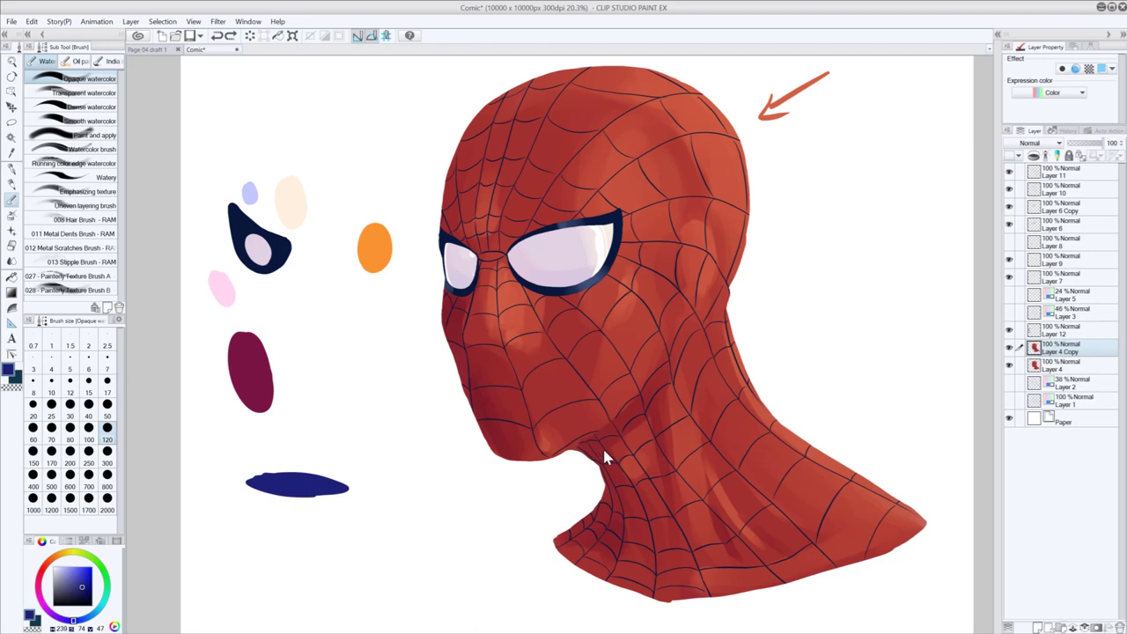
pyautogui.keyDown('ctrl'); pyautogui.click(1034, 348); pyautogui.keyUp('ctrl')
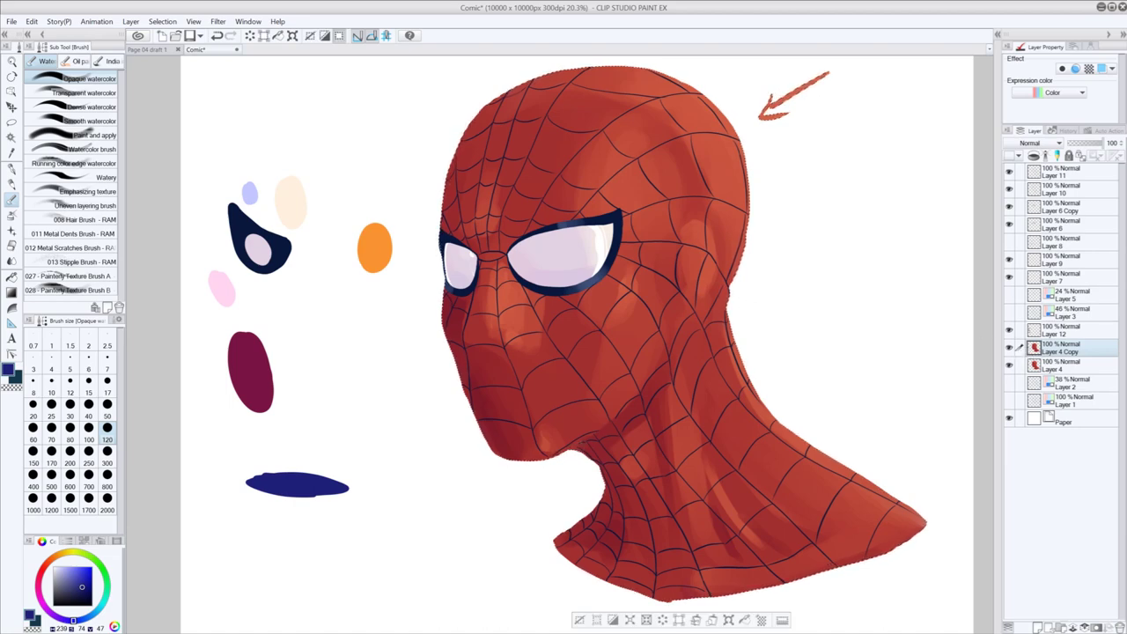
pyautogui.moveTo(612, 422); pyautogui.dragTo(585, 437)
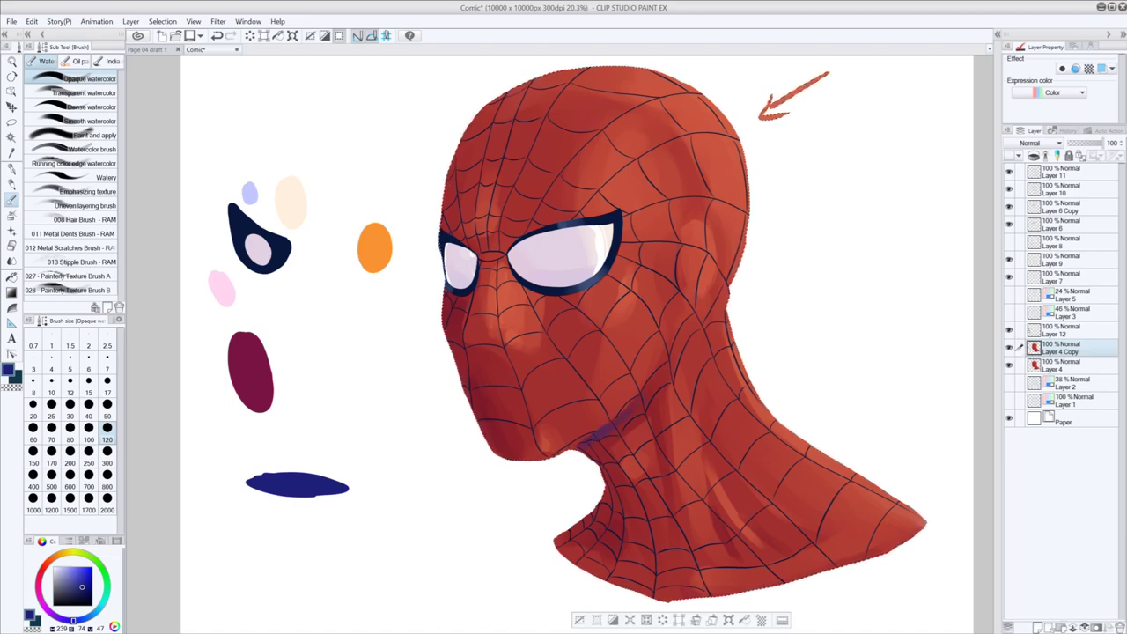
# - Enlarge the brush to size 300, shade the front of the neck in deep blue, and try the same shading under the chin
pyautogui.click(107, 456)
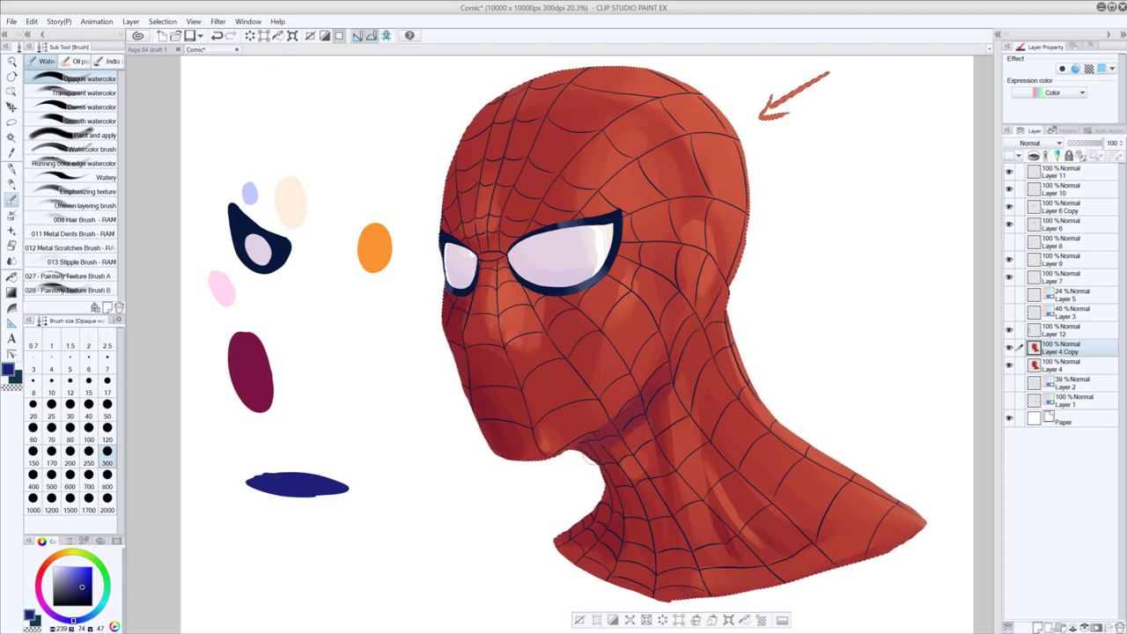
pyautogui.moveTo(635, 492); pyautogui.dragTo(623, 486)
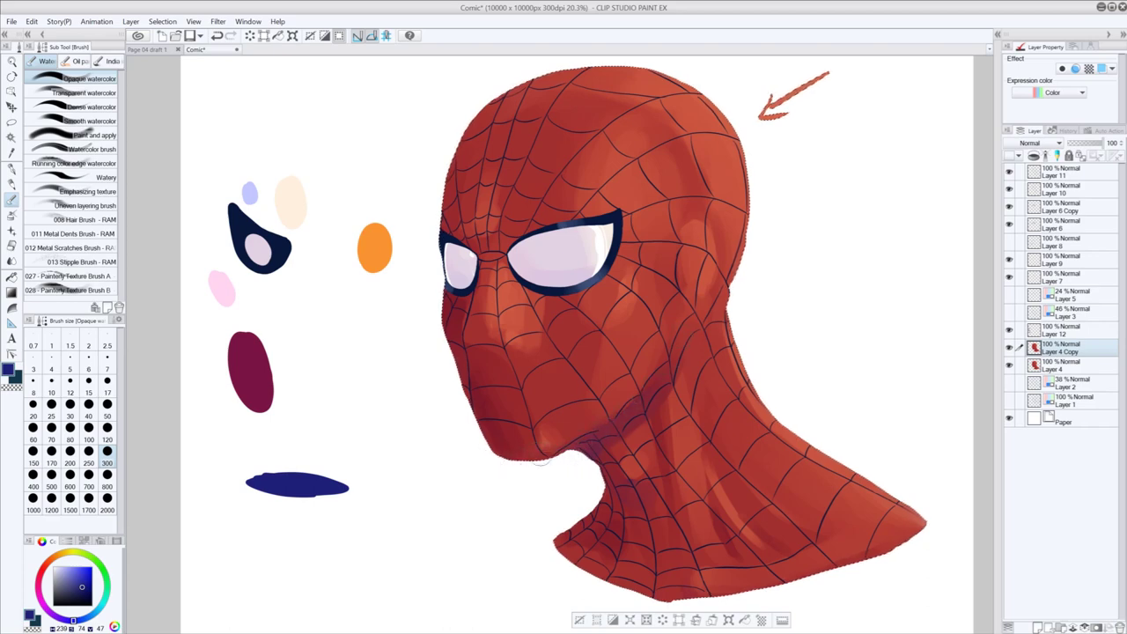
pyautogui.hotkey('ctrl', 'z')
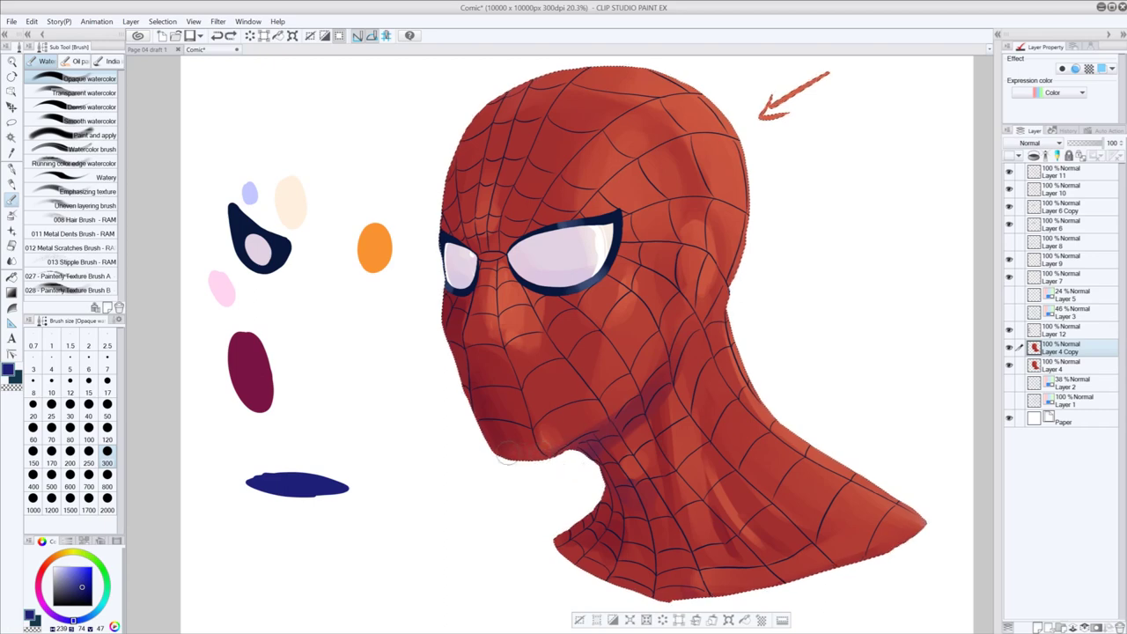
pyautogui.moveTo(517, 451); pyautogui.dragTo(544, 456)
pyautogui.hotkey('ctrl', 'z')
pyautogui.hotkey('ctrl', 'y')
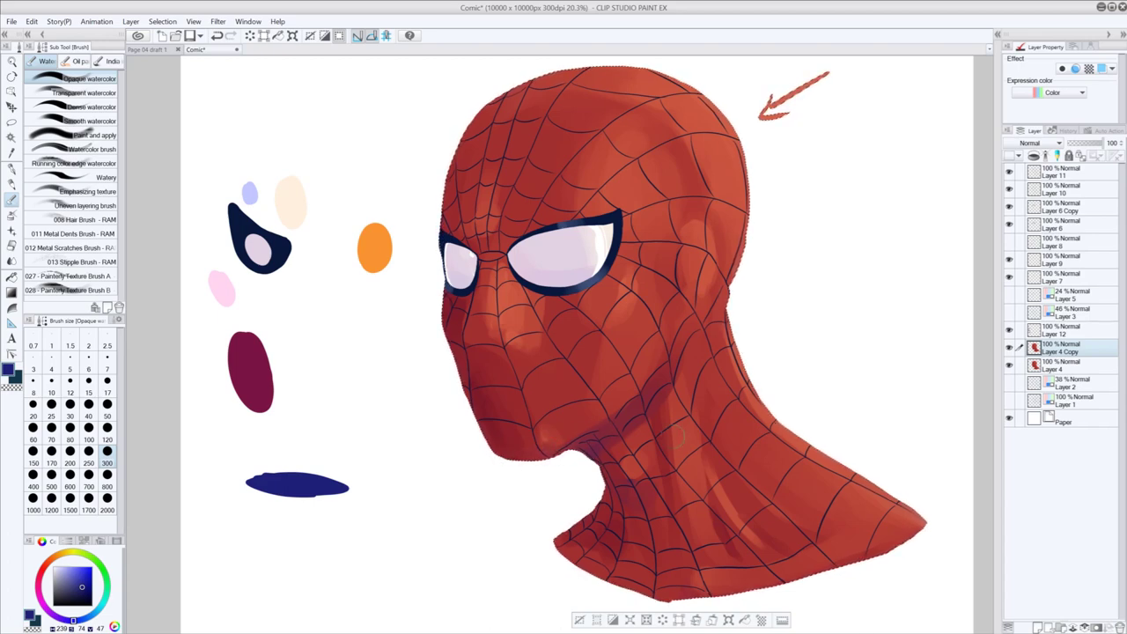
pyautogui.hotkey('ctrl', 'z')
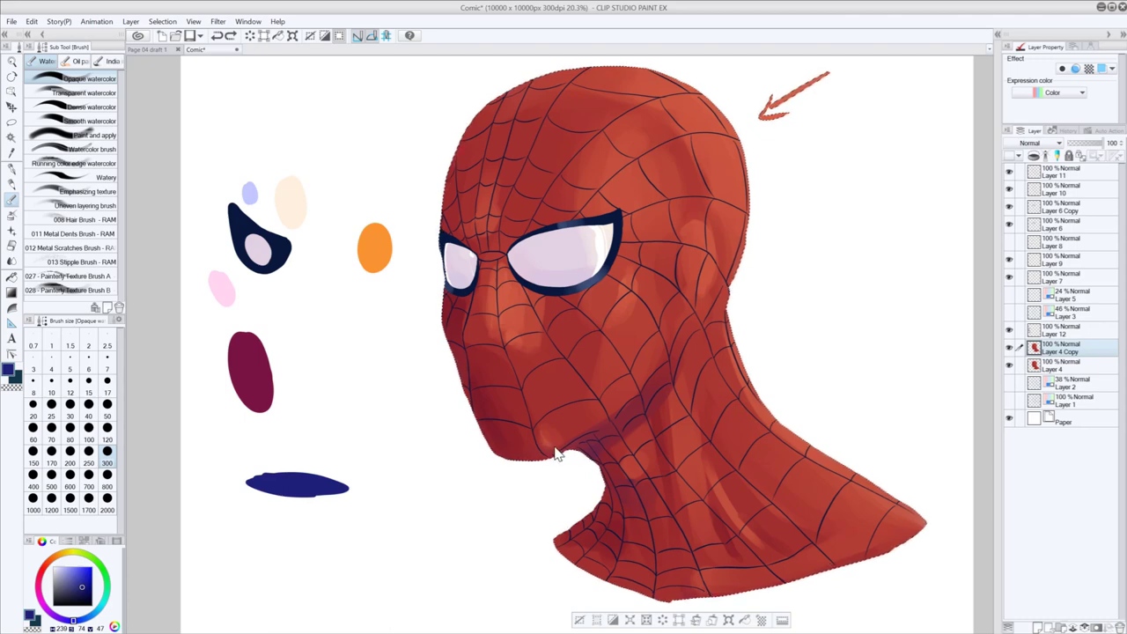
# - Shade the front edge of the jaw and the cheek below the nose with soft deep blue strokes
pyautogui.moveTo(502, 456); pyautogui.dragTo(486, 435)
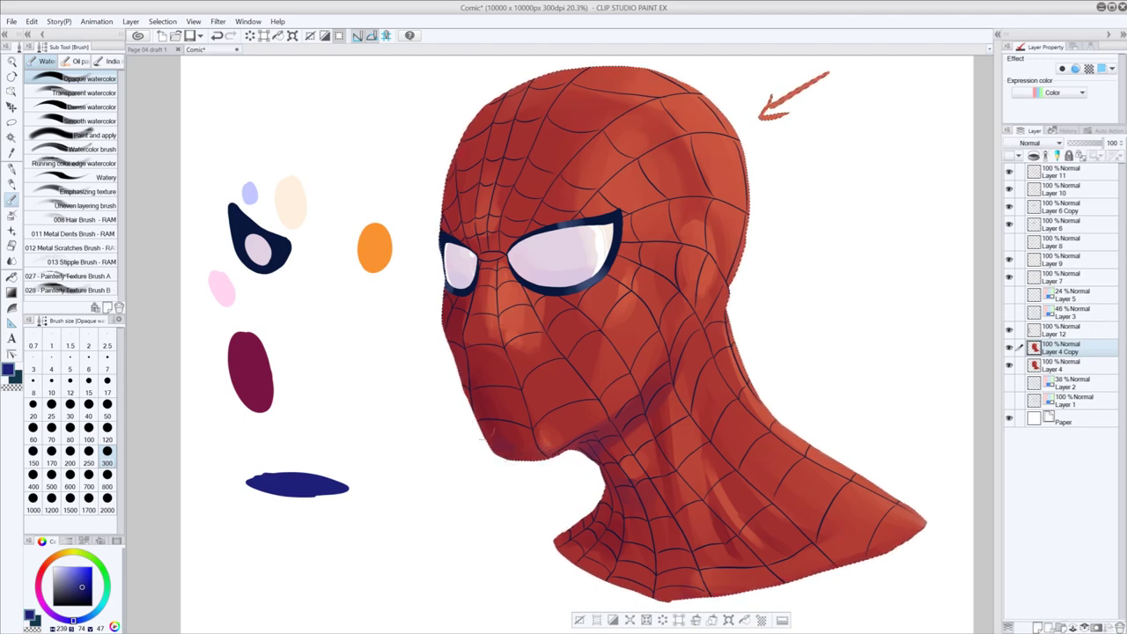
pyautogui.moveTo(480, 362)
pyautogui.mouseDown()
pyautogui.moveTo(471, 357)
pyautogui.moveTo(489, 375)
pyautogui.mouseUp()
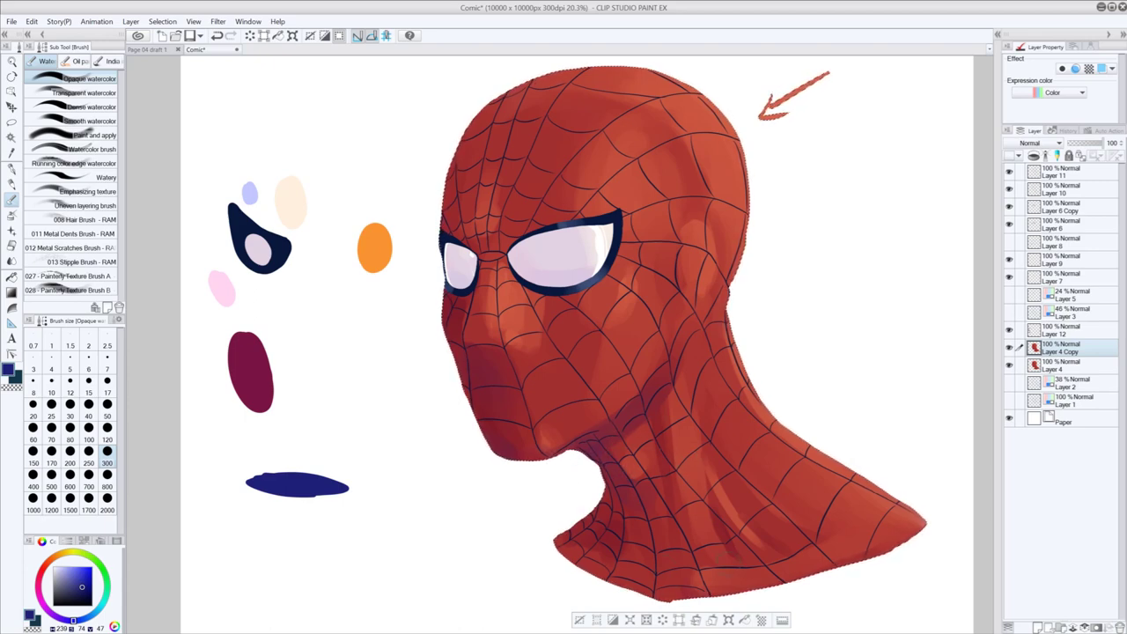
pyautogui.hotkey('ctrl', 'z')
# - Shade the brow between the eyes in deep blue, working with brush sizes 50, 100 and 120
pyautogui.click(107, 409)
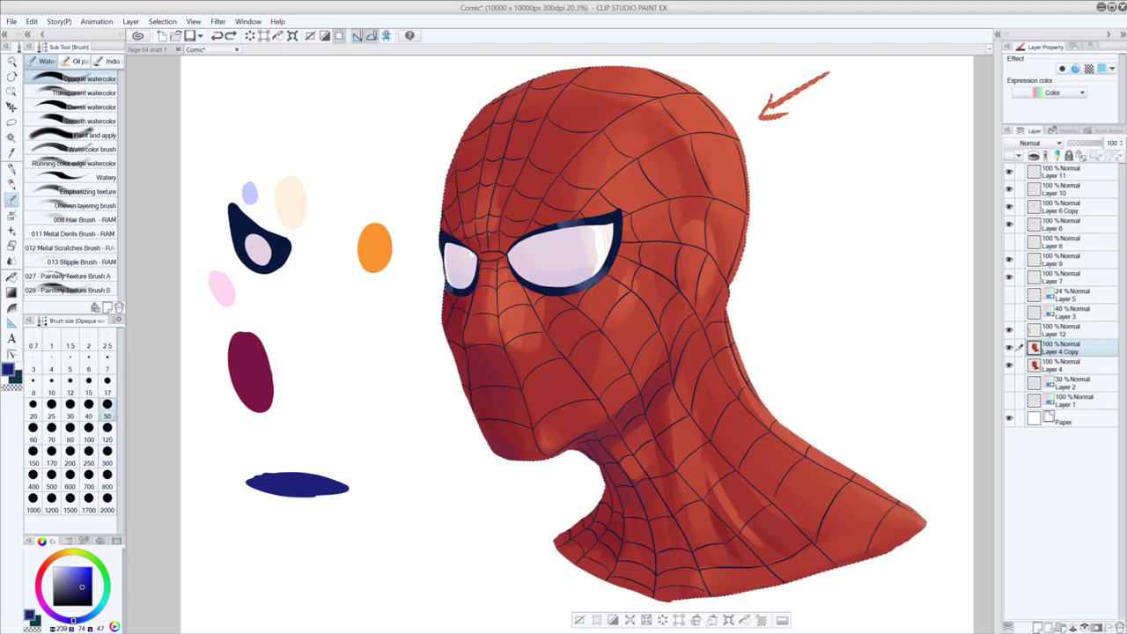
pyautogui.hotkey('ctrl', 'y')
pyautogui.click(88, 427)
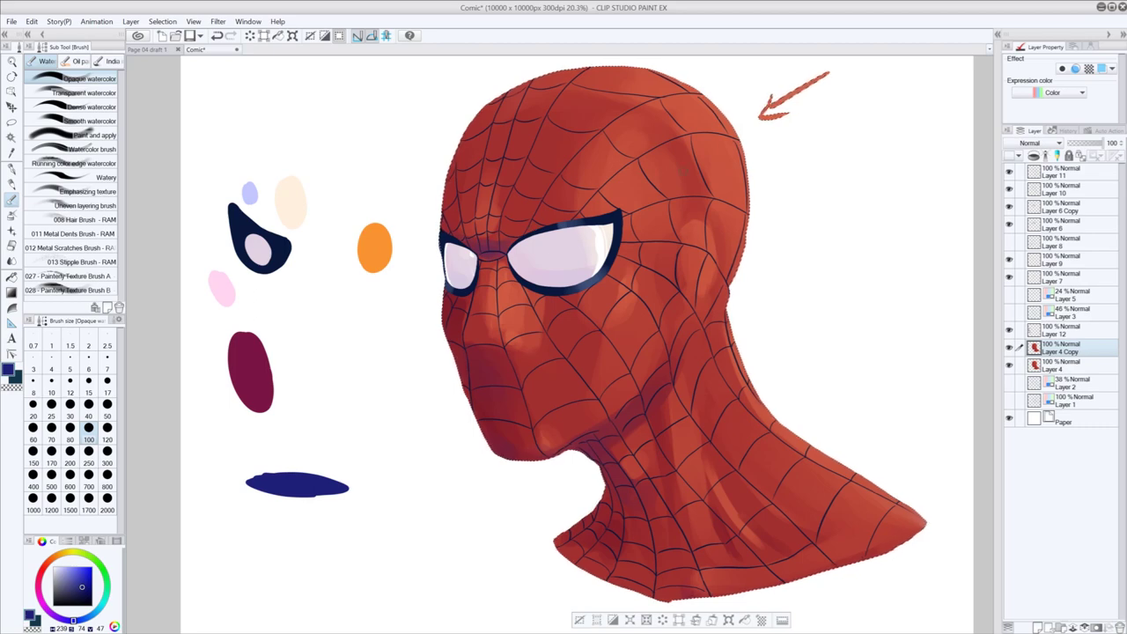
pyautogui.click(108, 433)
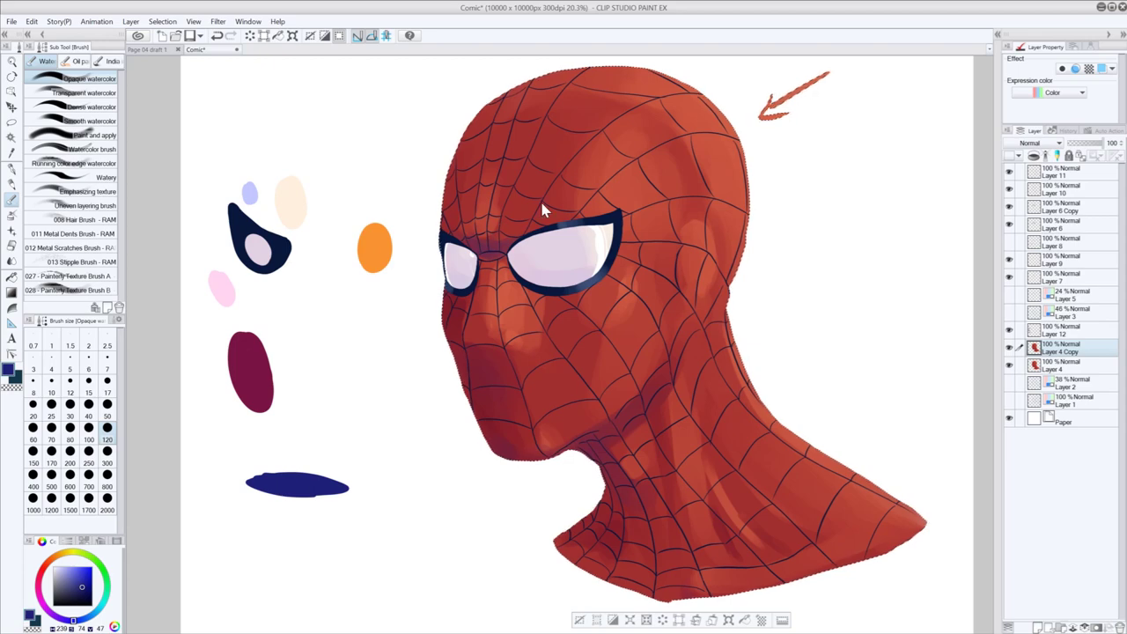
pyautogui.hotkey('ctrl', 'z')
pyautogui.hotkey('ctrl', 'y')
pyautogui.moveTo(495, 249); pyautogui.dragTo(482, 249)
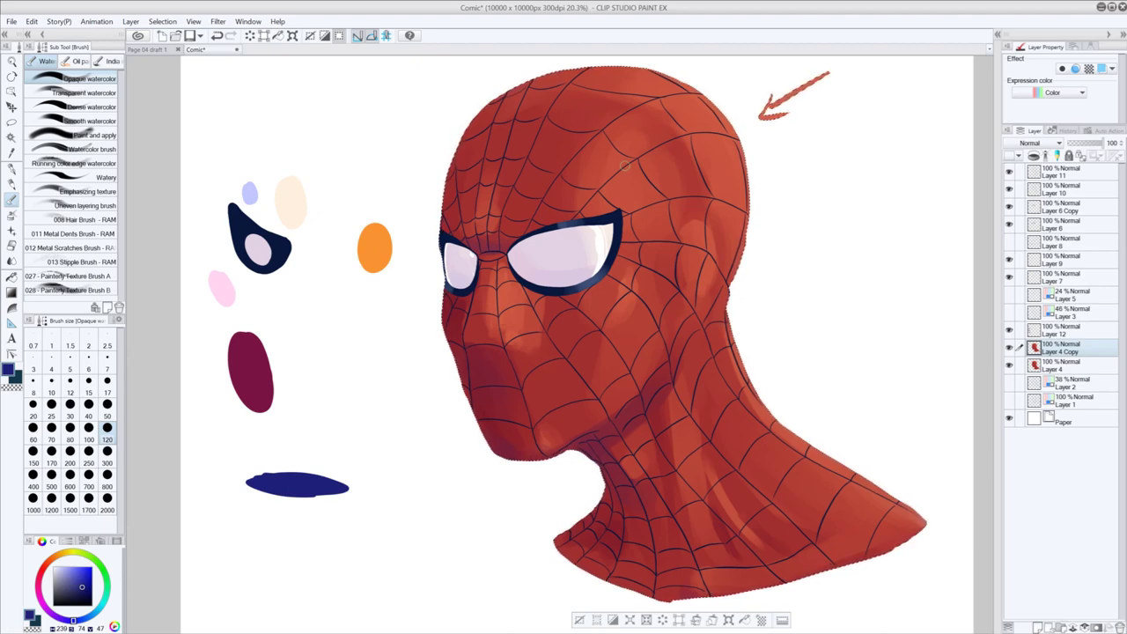
# - Try merging all visible layers into Layer 4 Copy, and undo the merge
pyautogui.rightClick(1061, 352)
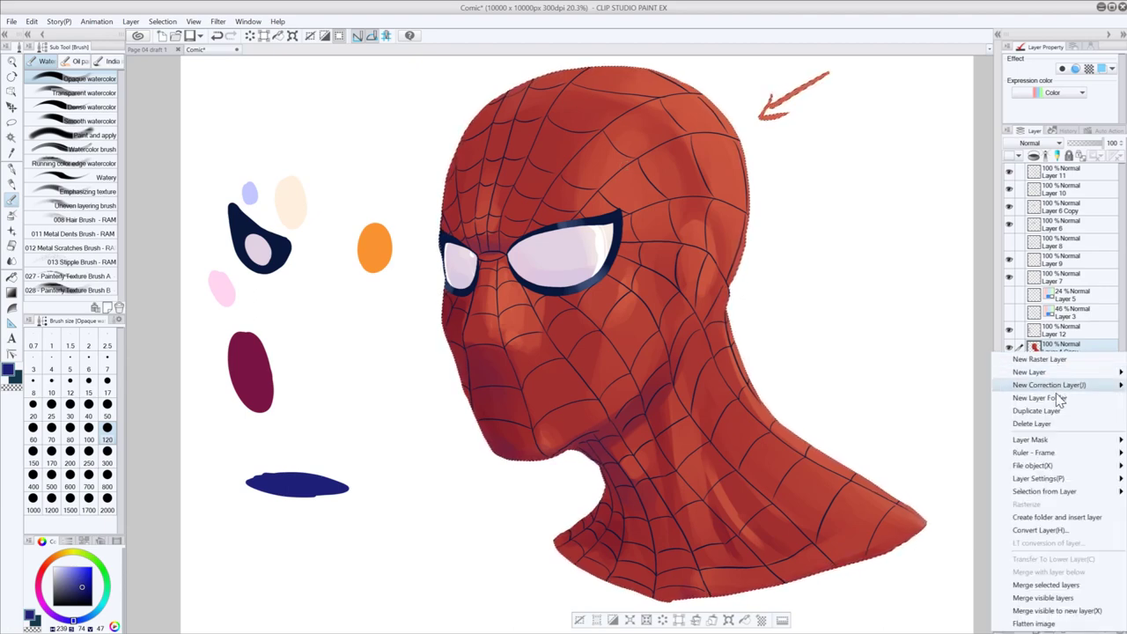
pyautogui.click(1040, 587)
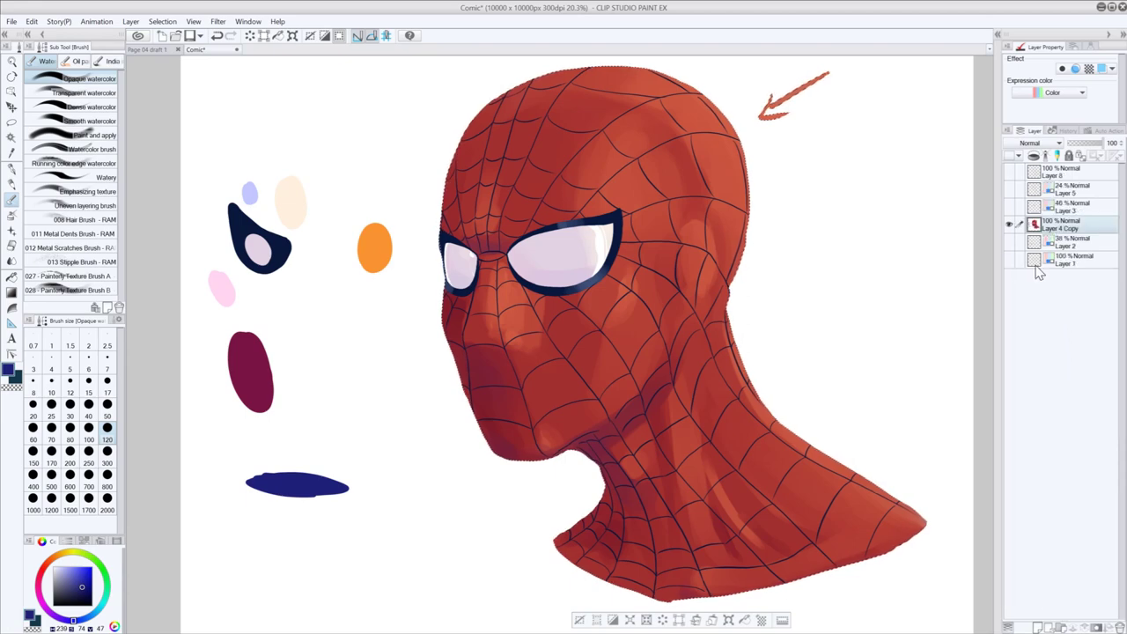
pyautogui.hotkey('ctrl', 'z')
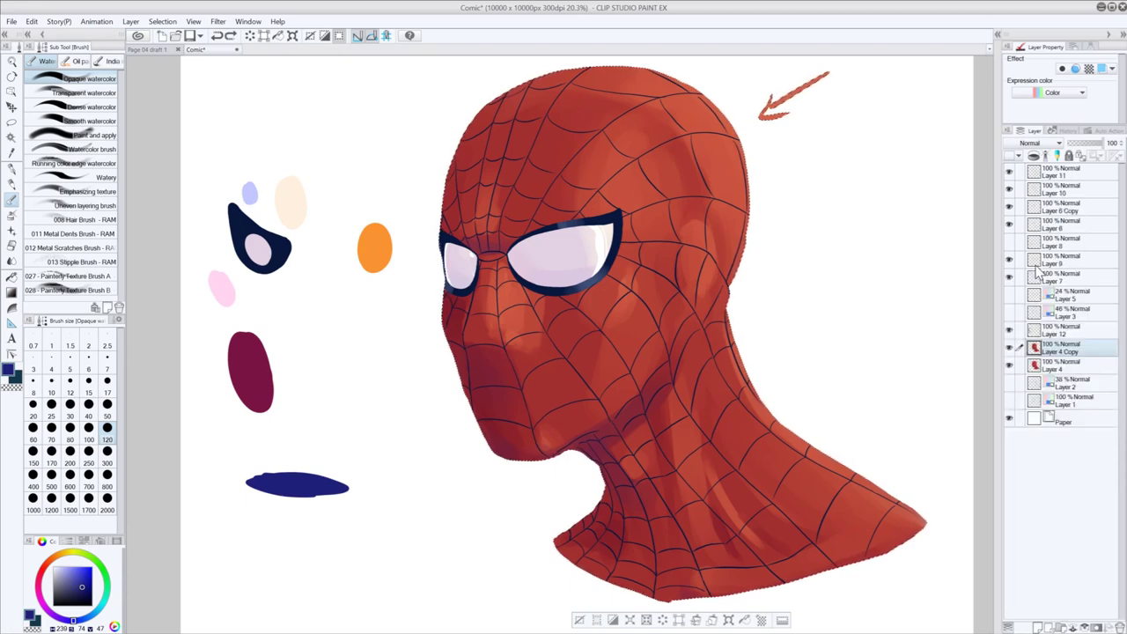
# - Merge the two selected mask color layers into Layer 4 Copy and duplicate the merged layer
pyautogui.rightClick(1060, 355)
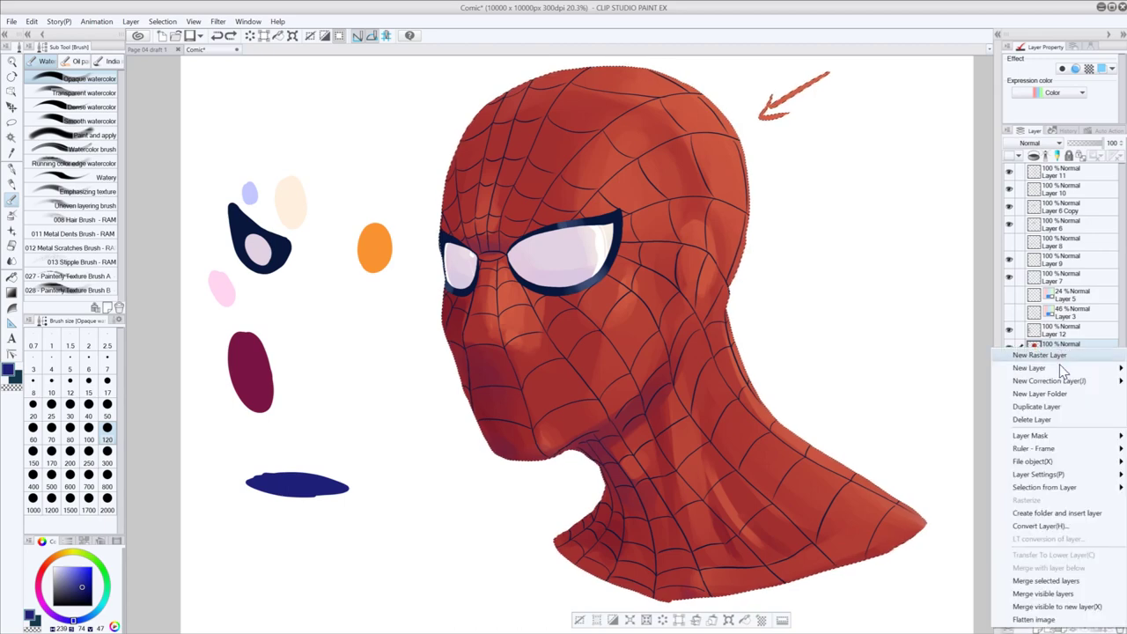
pyautogui.click(1053, 587)
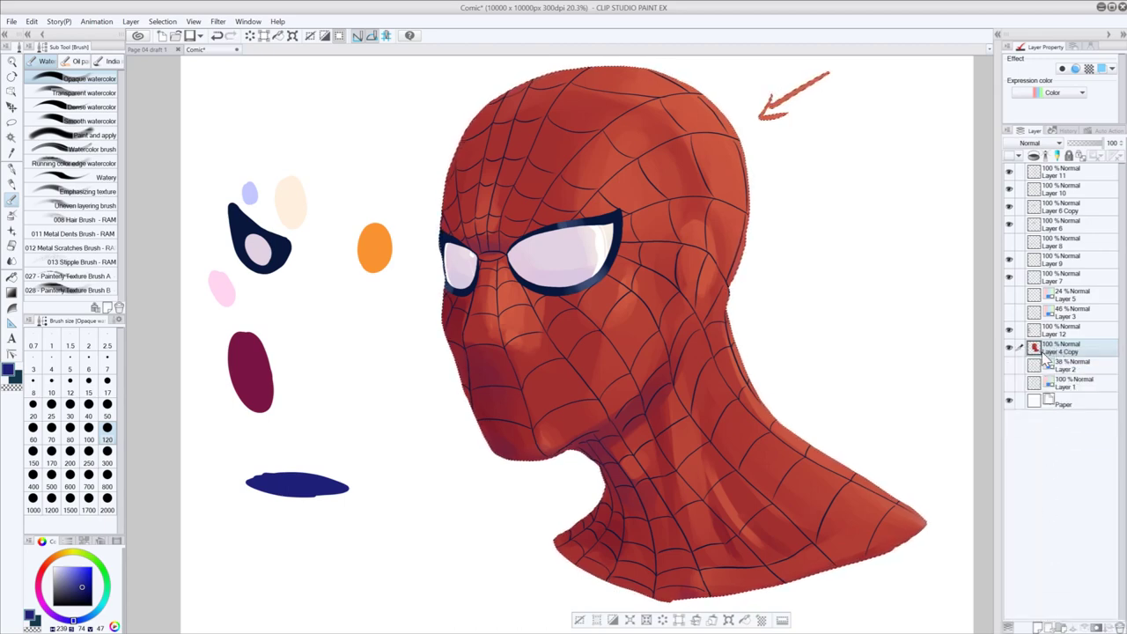
pyautogui.hotkey('ctrl', 'c')
pyautogui.hotkey('ctrl', 'v')
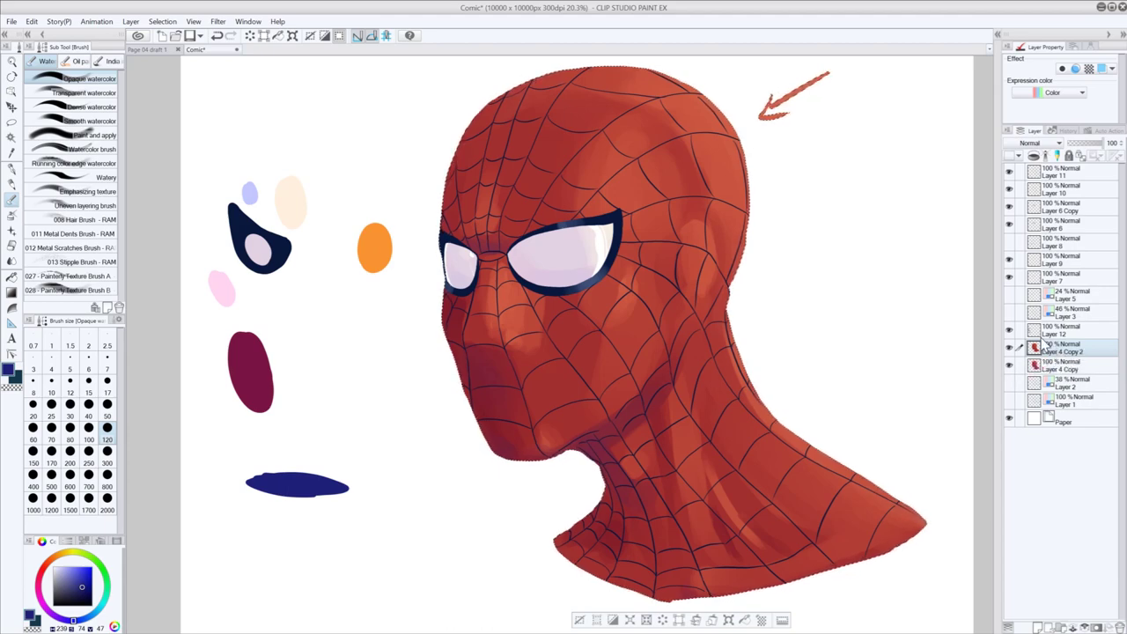
# - Sample orange from the swatch and paint a highlight along the web line on the cheek with a size 50 brush
pyautogui.keyDown('alt'); pyautogui.click(374, 246); pyautogui.keyUp('alt')
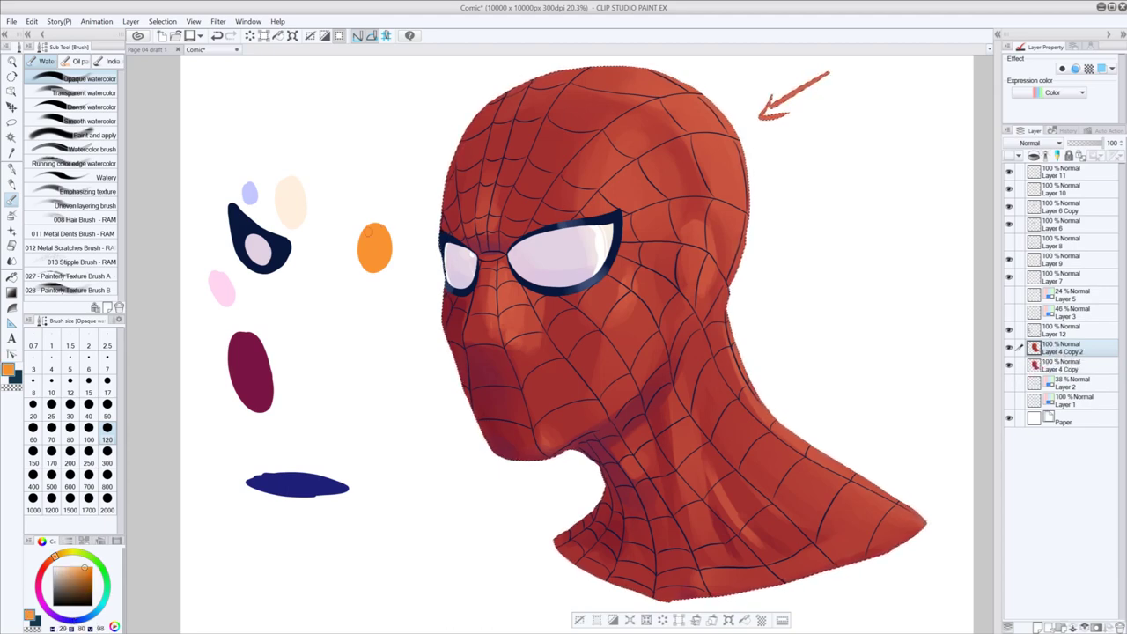
pyautogui.click(13, 175)
pyautogui.click(11, 199)
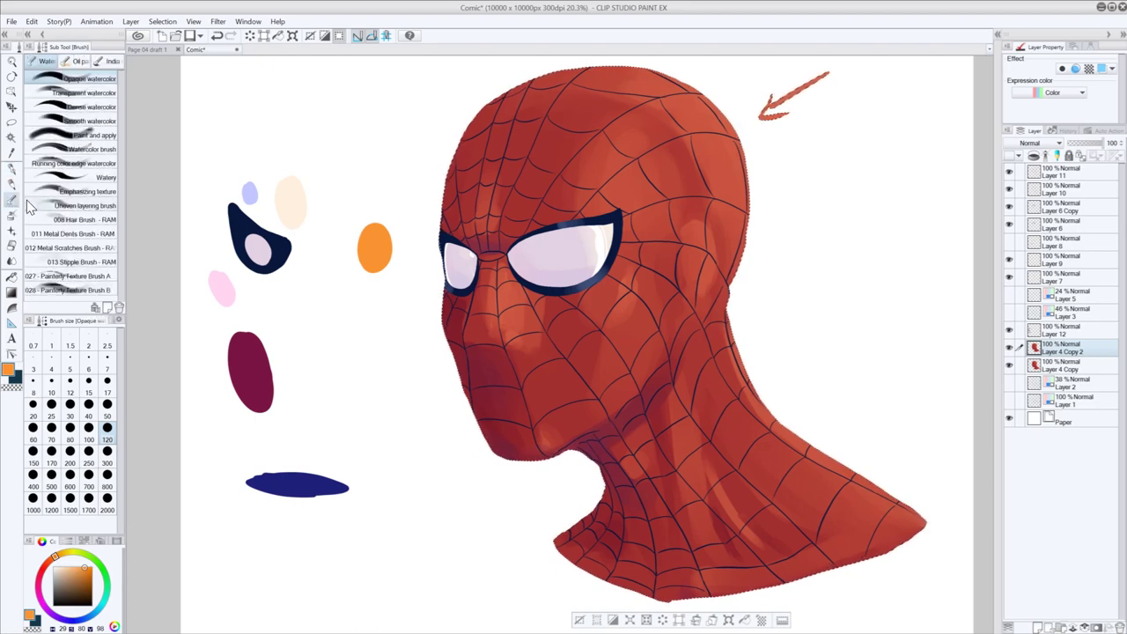
pyautogui.click(108, 412)
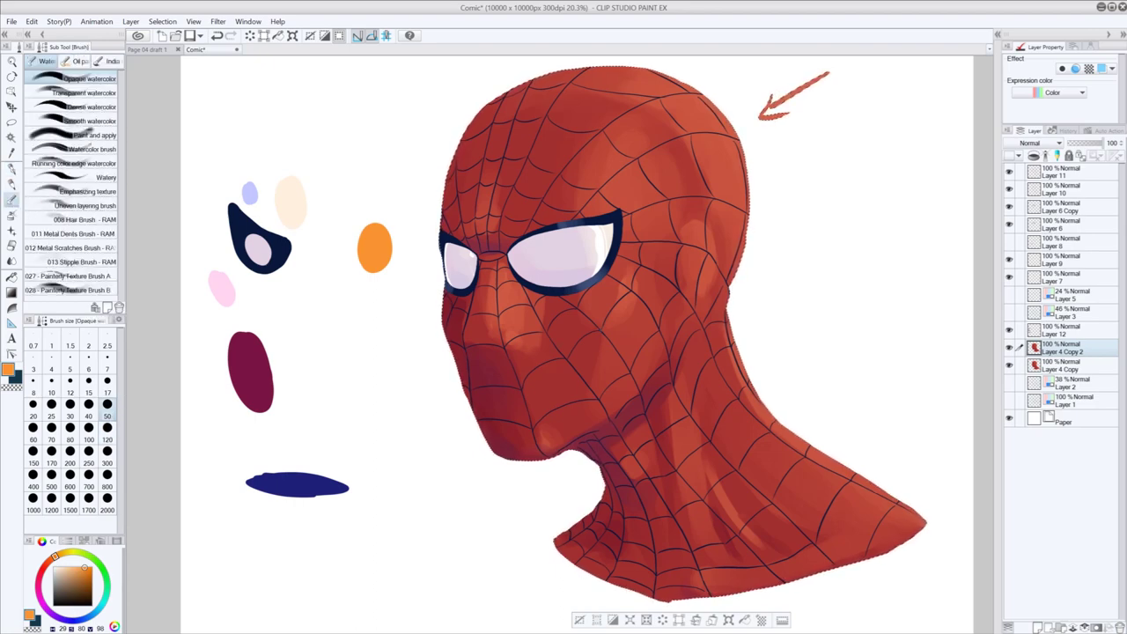
pyautogui.moveTo(604, 331); pyautogui.dragTo(627, 373)
pyautogui.hotkey('ctrl', 'z')
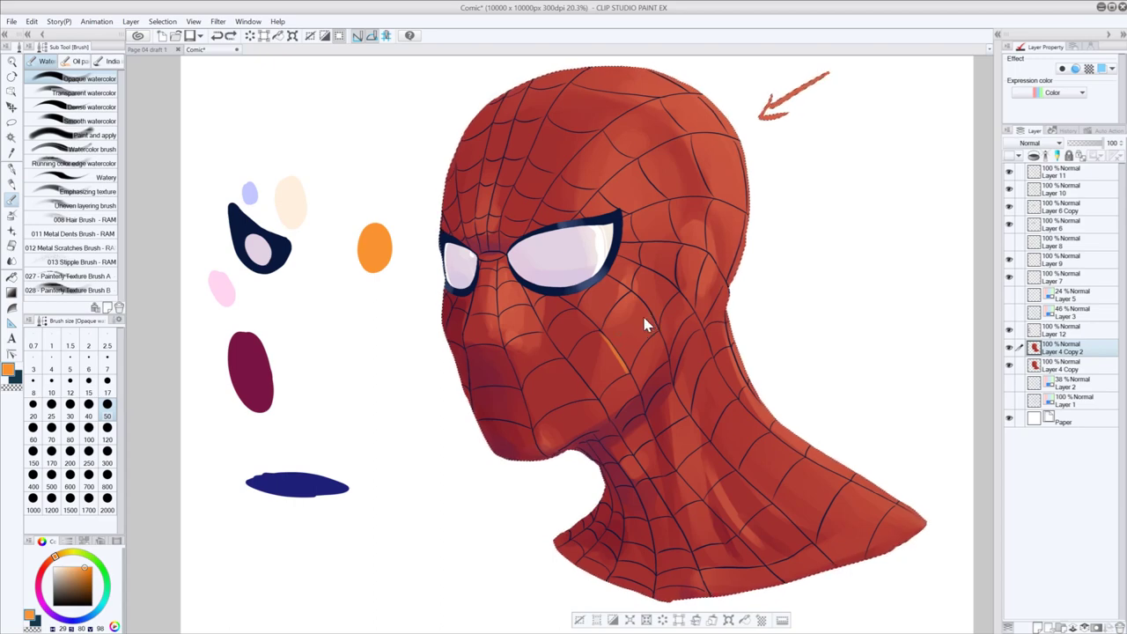
pyautogui.hotkey('ctrl', 'y')
pyautogui.hotkey('ctrl', 'z')
pyautogui.hotkey('ctrl', 'y')
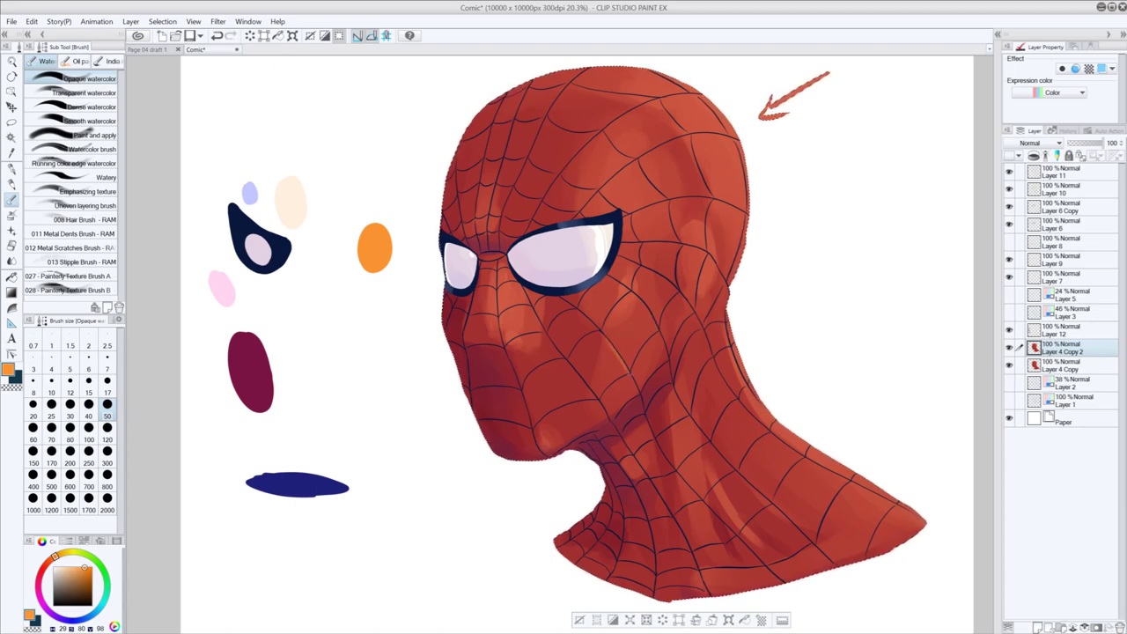
# - Paint thin orange highlights along the web lines on the cheek below the large eye and behind its outer corner
pyautogui.moveTo(632, 292); pyautogui.dragTo(658, 329)
pyautogui.hotkey('ctrl', 'z')
pyautogui.hotkey('ctrl', 'z')
pyautogui.moveTo(632, 292); pyautogui.dragTo(647, 311)
pyautogui.hotkey('ctrl', 'z')
pyautogui.hotkey('ctrl', 'y')
pyautogui.moveTo(587, 320); pyautogui.dragTo(595, 329)
pyautogui.moveTo(652, 272); pyautogui.dragTo(665, 283)
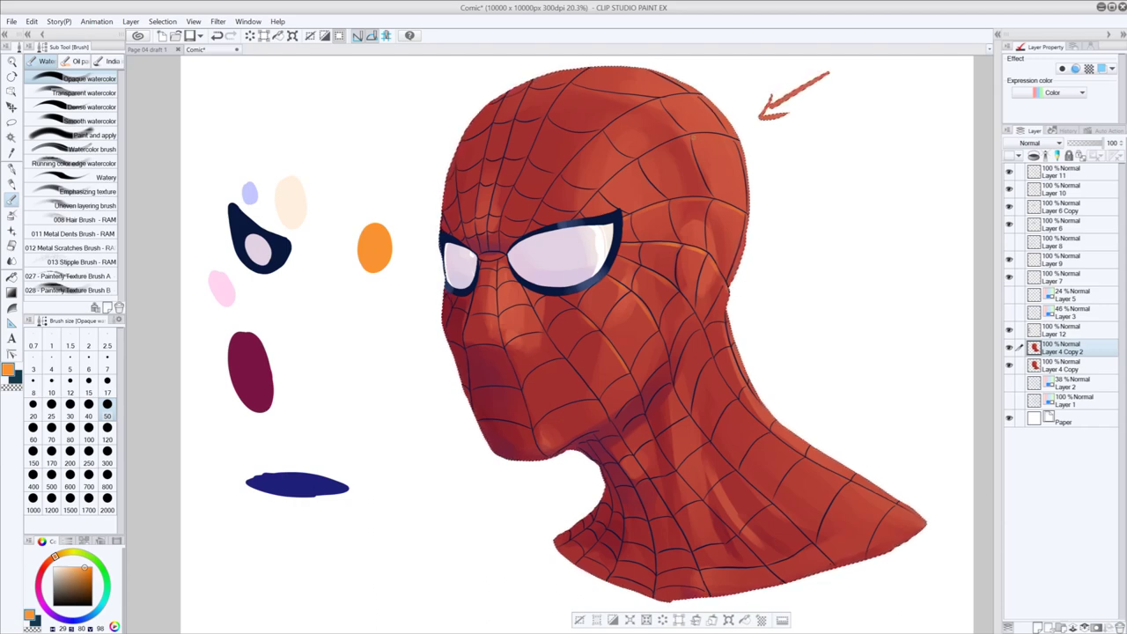
# - Highlight the web lines at the upper back of the head and above the large eye in orange
pyautogui.moveTo(700, 135); pyautogui.dragTo(727, 139)
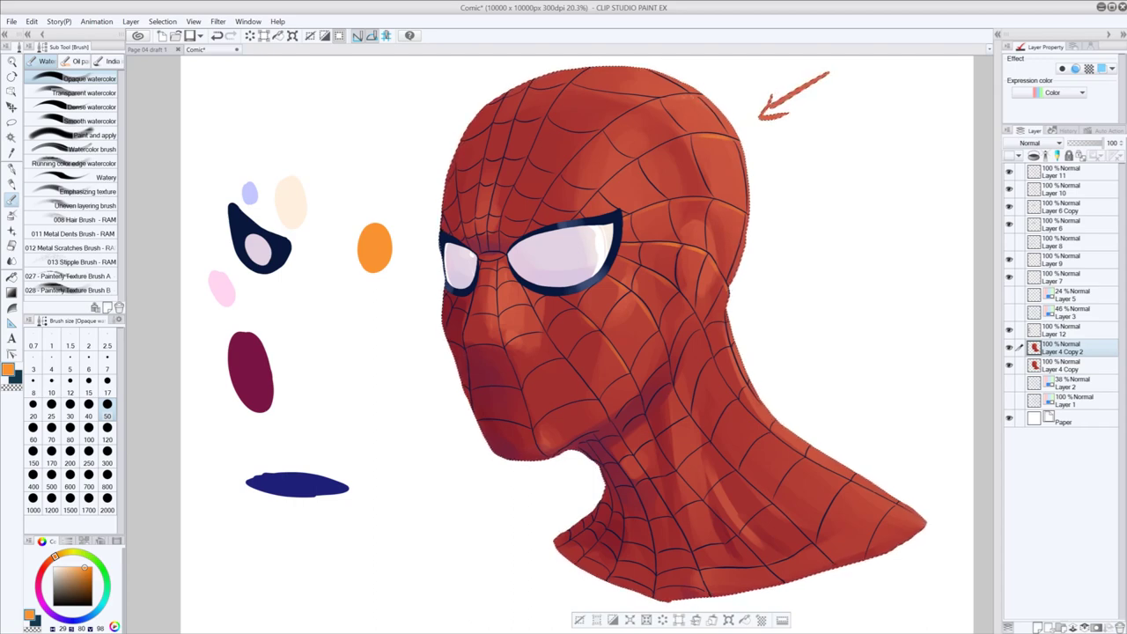
pyautogui.hotkey('ctrl', 'z')
pyautogui.moveTo(702, 102); pyautogui.dragTo(716, 125)
pyautogui.hotkey('ctrl', 'z')
pyautogui.hotkey('ctrl', 'y')
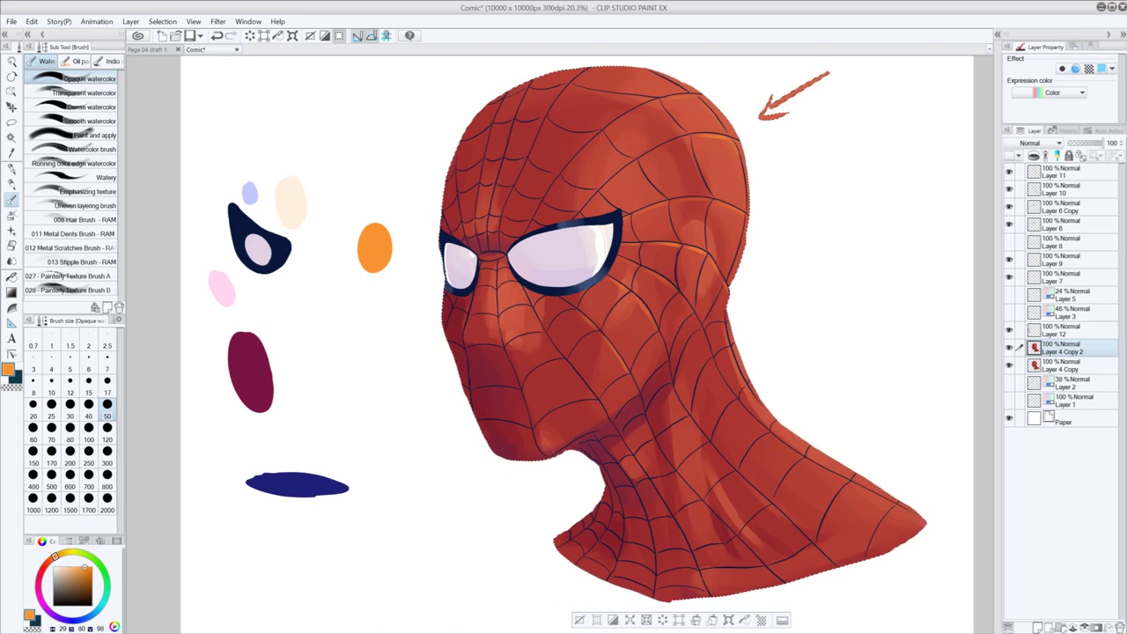
pyautogui.hotkey('ctrl', 'z')
pyautogui.hotkey('ctrl', 'y')
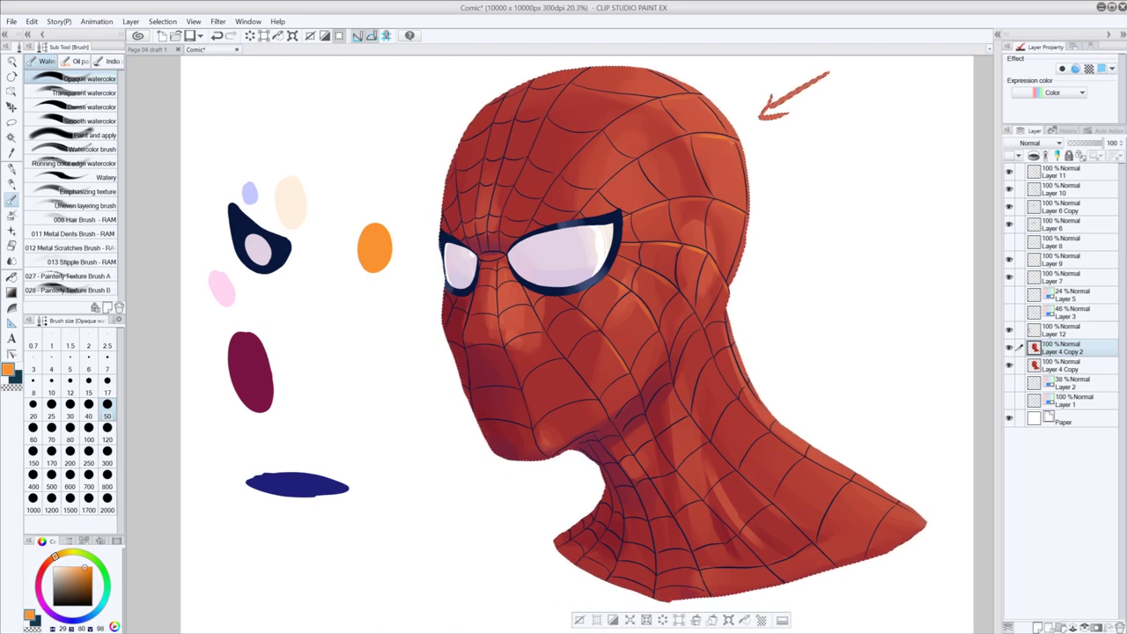
pyautogui.moveTo(733, 142); pyautogui.dragTo(738, 158)
pyautogui.hotkey('ctrl', 'z')
pyautogui.moveTo(604, 136); pyautogui.dragTo(614, 150)
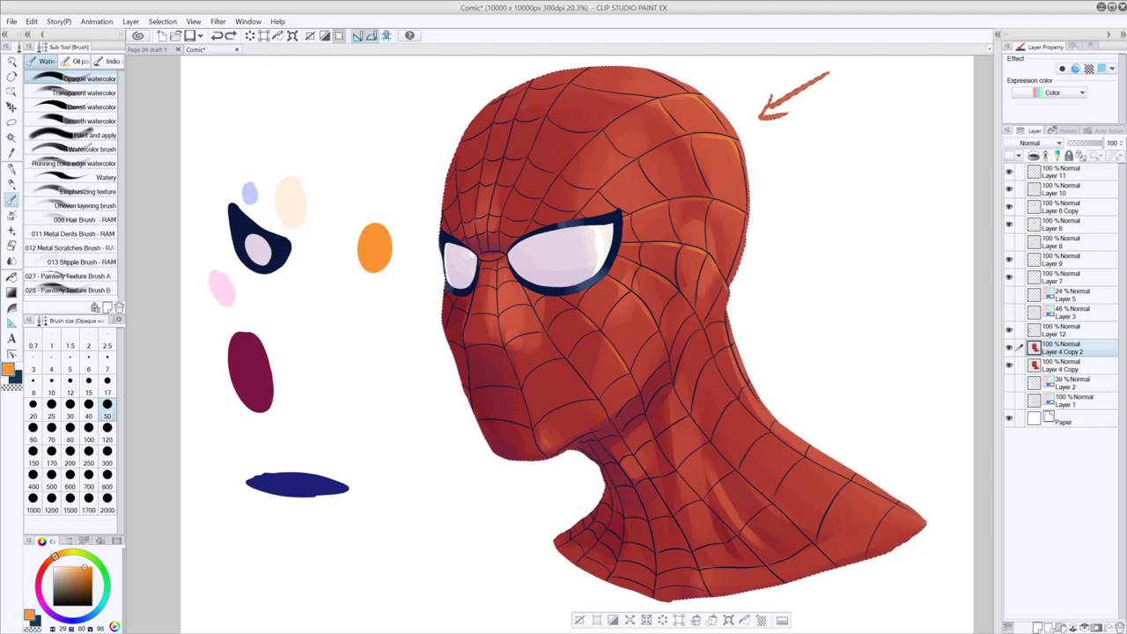
# - Compare the head with and without the last orange highlight above the large eye
pyautogui.hotkey('ctrl', 'z')
pyautogui.hotkey('ctrl', 'y')
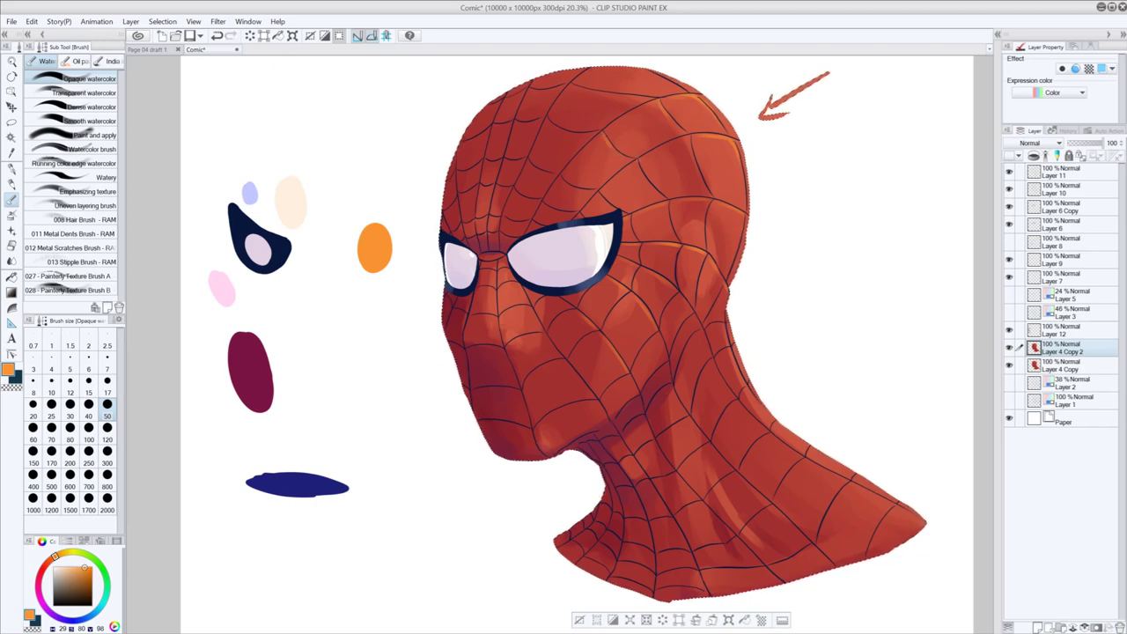
pyautogui.hotkey('ctrl', 'z')
pyautogui.hotkey('ctrl', 'y')
pyautogui.hotkey('ctrl', 'z')
pyautogui.hotkey('ctrl', 'y')
pyautogui.hotkey('ctrl', 'z')
pyautogui.hotkey('ctrl', 'y')
pyautogui.hotkey('ctrl', 'z')
pyautogui.hotkey('ctrl', 'y')
pyautogui.hotkey('ctrl', 'z')
pyautogui.hotkey('ctrl', 'y')
pyautogui.hotkey('ctrl', 'z')
pyautogui.hotkey('ctrl', 'y')
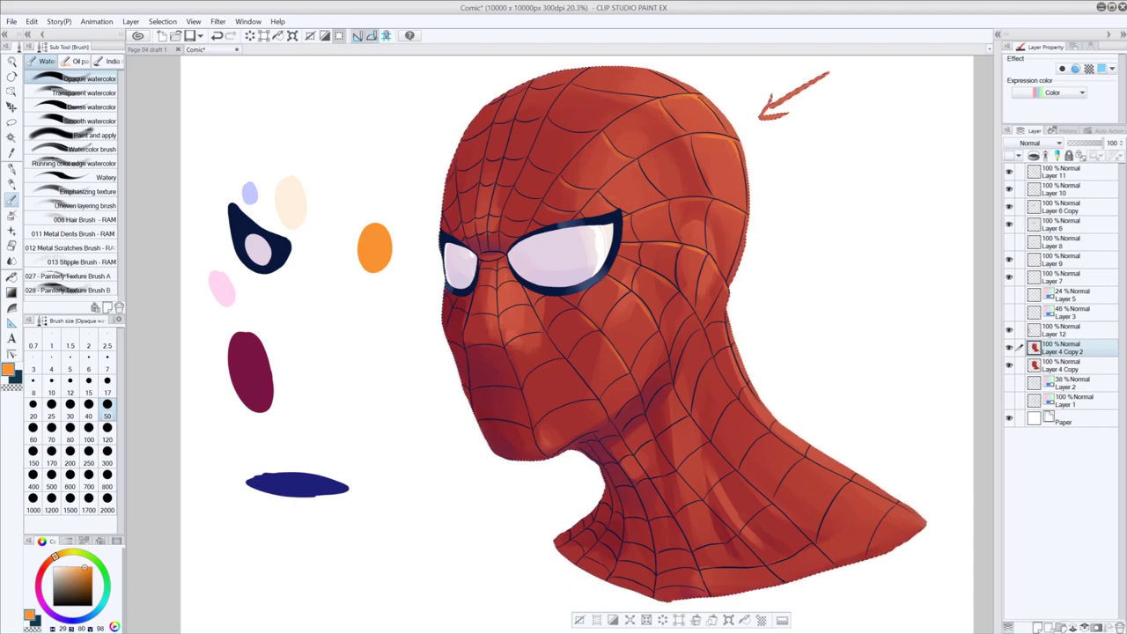
# - Try orange highlights down the web lines on the side of the head, and undo both strokes
pyautogui.moveTo(640, 170); pyautogui.dragTo(660, 194)
pyautogui.moveTo(690, 152); pyautogui.dragTo(705, 186)
pyautogui.hotkey('ctrl', 'z')
pyautogui.hotkey('ctrl', 'z')
# - Paint an orange highlight along the web line beside the nose, under the inner corner of the large eye
pyautogui.moveTo(524, 306); pyautogui.dragTo(538, 321)
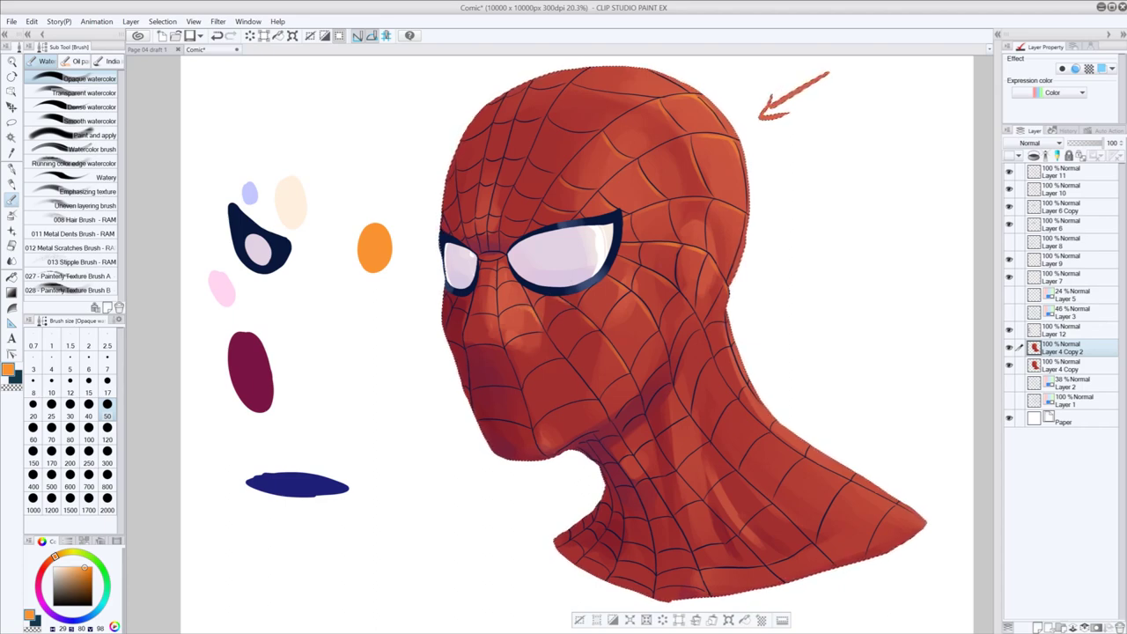
pyautogui.moveTo(522, 288); pyautogui.dragTo(544, 312)
pyautogui.hotkey('ctrl', 'z')
pyautogui.hotkey('ctrl', 'z')
pyautogui.hotkey('ctrl', 'y')
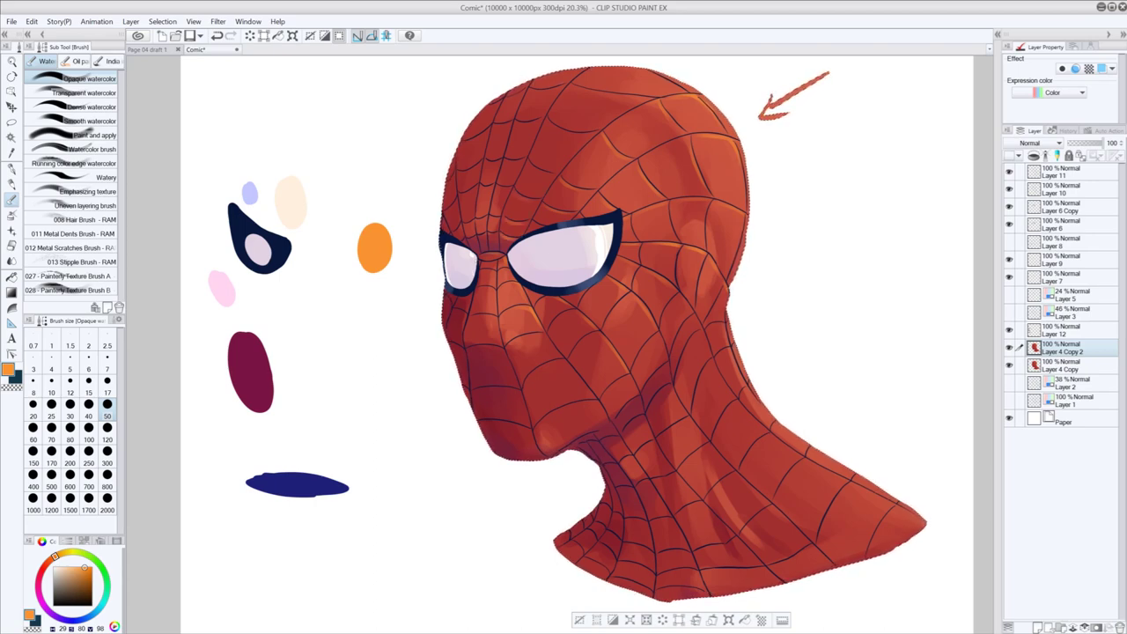
# - Compare the mask with and without the latest orange highlight beside the nose
pyautogui.hotkey('ctrl', 'z')
pyautogui.hotkey('ctrl', 'y')
pyautogui.hotkey('ctrl', 'z')
pyautogui.hotkey('ctrl', 'y')
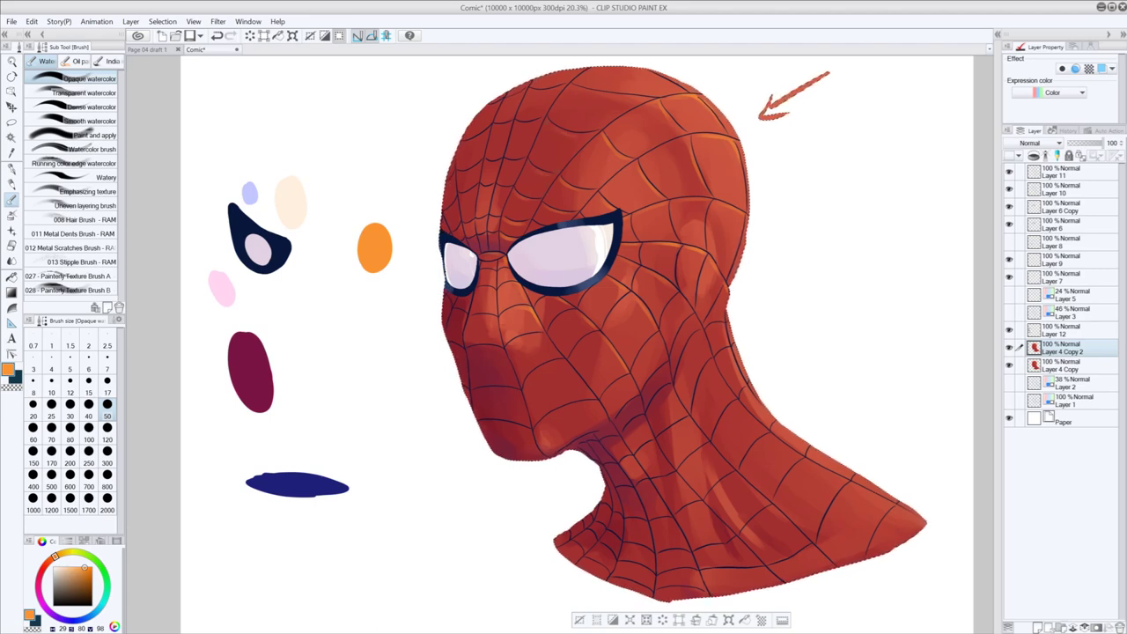
pyautogui.hotkey('ctrl', 'z')
pyautogui.hotkey('ctrl', 'y')
pyautogui.hotkey('ctrl', 'z')
pyautogui.hotkey('ctrl', 'y')
pyautogui.hotkey('ctrl', 'z')
pyautogui.hotkey('ctrl', 'y')
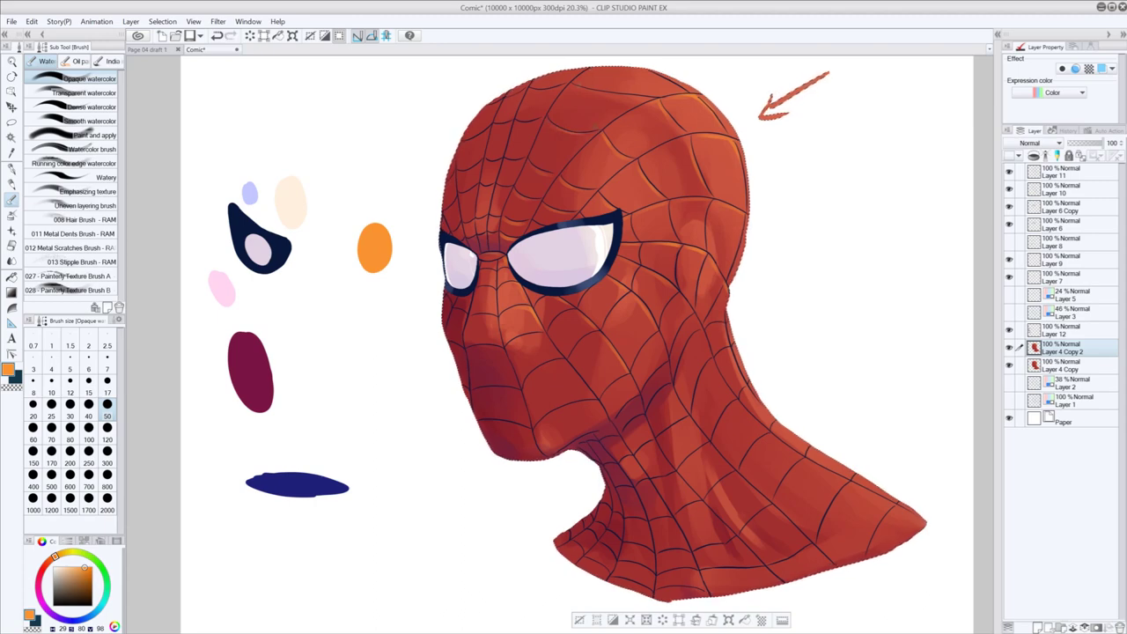
pyautogui.hotkey('ctrl', 'z')
pyautogui.hotkey('ctrl', 'y')
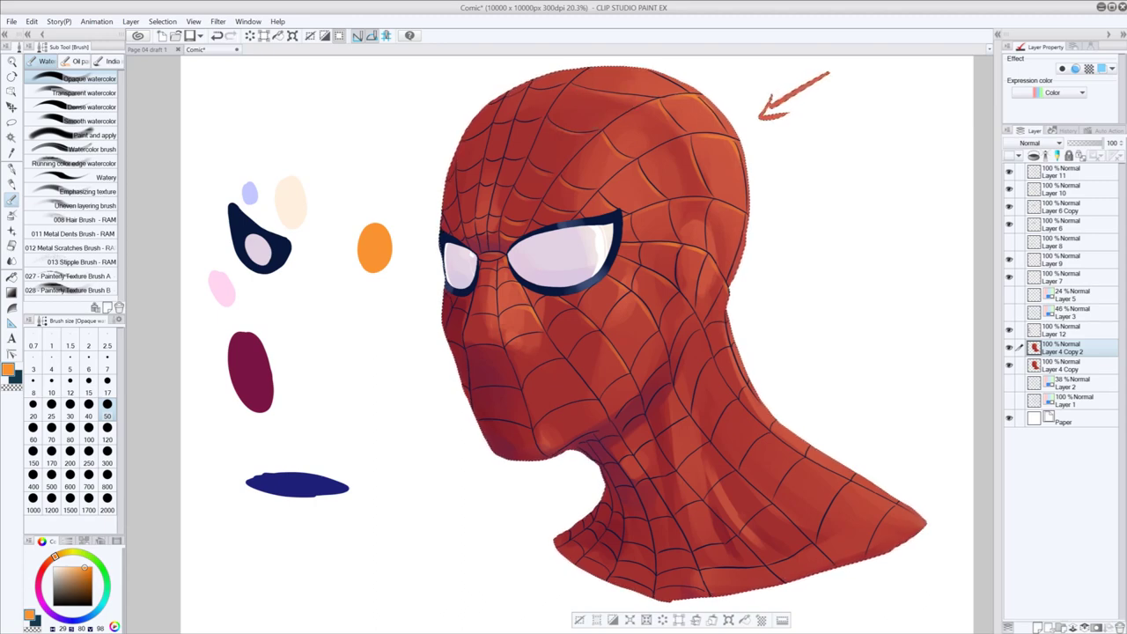
pyautogui.hotkey('ctrl', 'z')
pyautogui.hotkey('ctrl', 'y')
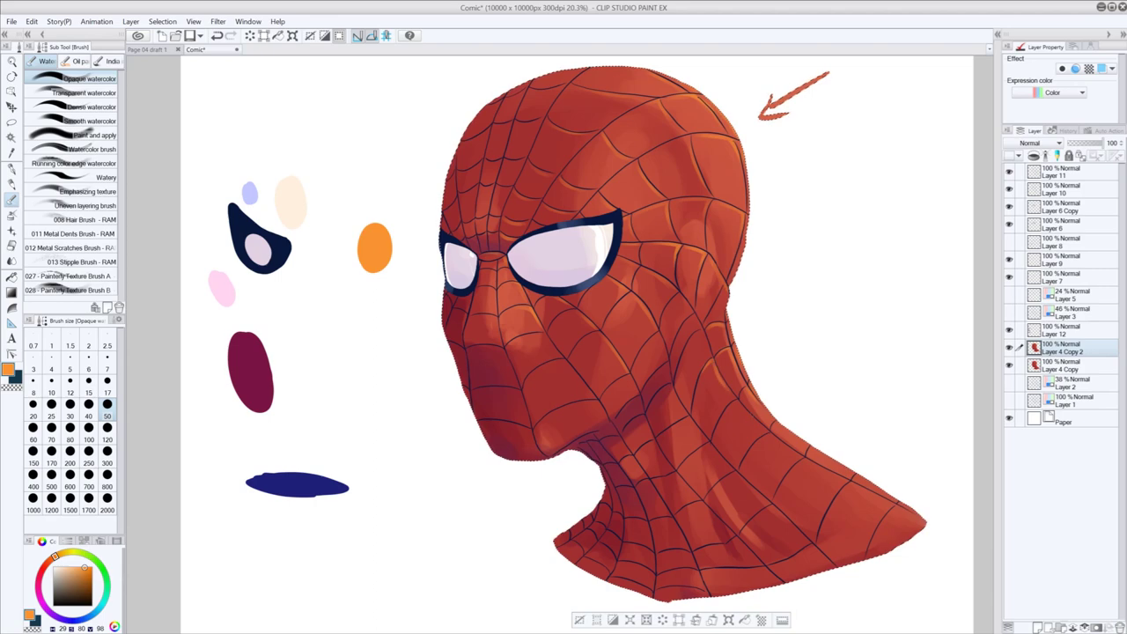
# - Paint orange highlights along the web lines on the back of the neck and behind the jaw, and try one beside the mouth
pyautogui.hotkey('ctrl', 'z')
pyautogui.moveTo(714, 362); pyautogui.dragTo(727, 386)
pyautogui.hotkey('ctrl', 'z')
pyautogui.hotkey('ctrl', 'y')
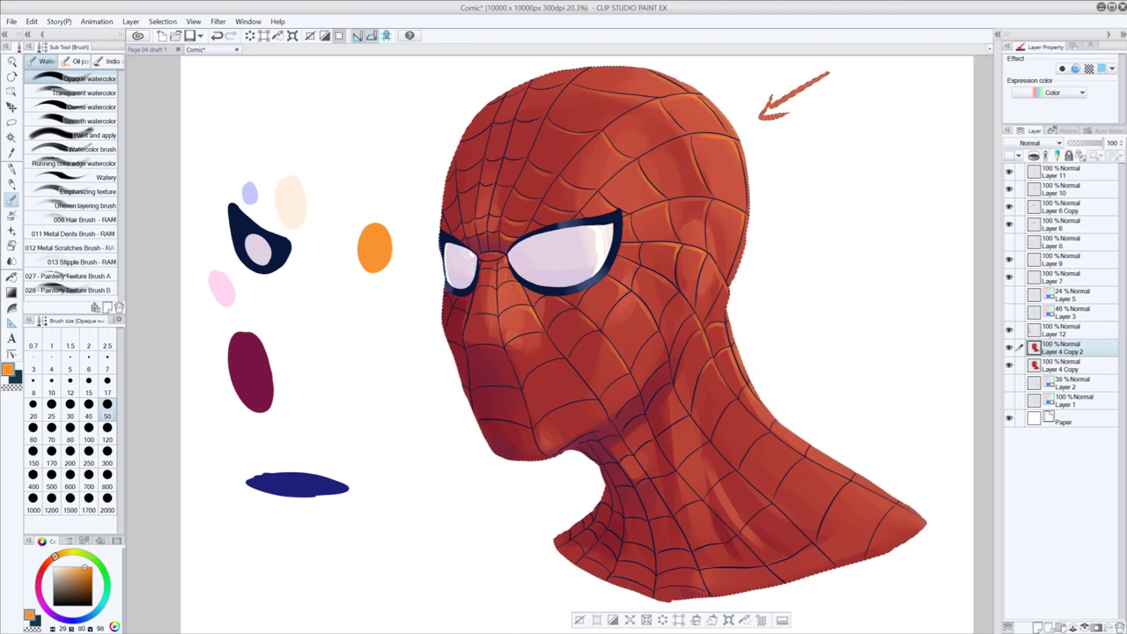
pyautogui.hotkey('ctrl', 'z')
pyautogui.moveTo(678, 292); pyautogui.dragTo(691, 312)
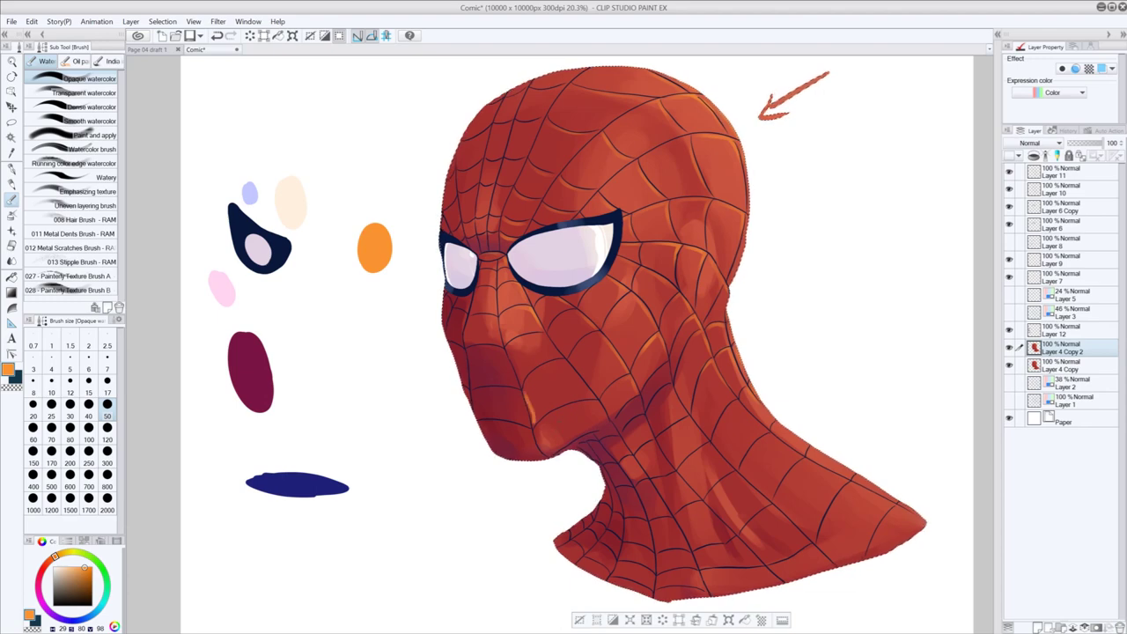
pyautogui.hotkey('ctrl', 'z')
pyautogui.hotkey('ctrl', 'y')
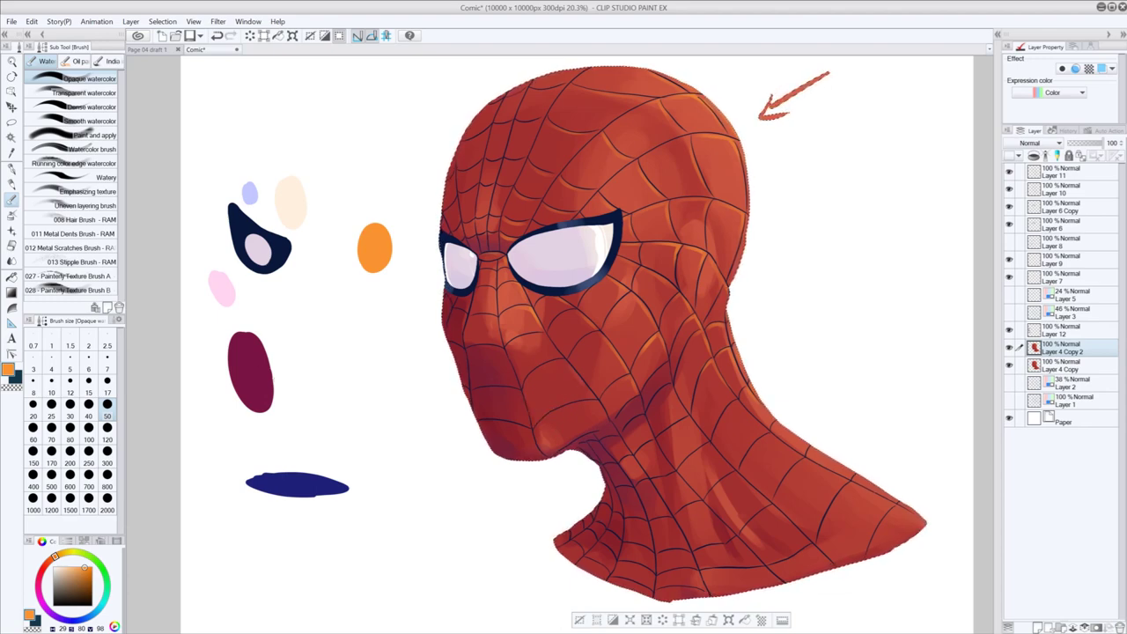
# - Add an orange highlight to the web line on the lower cheek beside the nose, comparing it with the unpainted version
pyautogui.hotkey('ctrl', 'z')
pyautogui.hotkey('ctrl', 'y')
pyautogui.hotkey('ctrl', 'z')
pyautogui.hotkey('ctrl', 'y')
pyautogui.moveTo(552, 359); pyautogui.dragTo(581, 382)
pyautogui.hotkey('ctrl', 'z')
pyautogui.hotkey('ctrl', 'y')
pyautogui.hotkey('ctrl', 'z')
pyautogui.hotkey('ctrl', 'y')
pyautogui.hotkey('ctrl', 'z')
pyautogui.hotkey('ctrl', 'y')
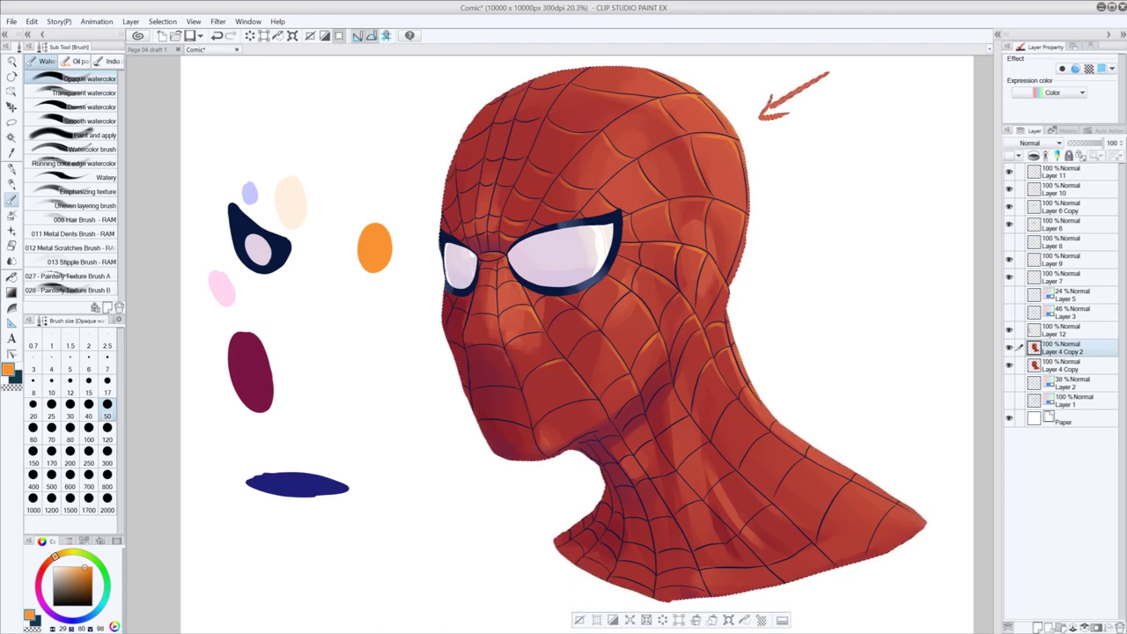
# - Add a small orange highlight on the nose bridge between the eyes, and try others on the nose and cheek
pyautogui.moveTo(480, 314); pyautogui.dragTo(501, 305)
pyautogui.hotkey('ctrl', 'z')
pyautogui.moveTo(479, 268); pyautogui.dragTo(493, 271)
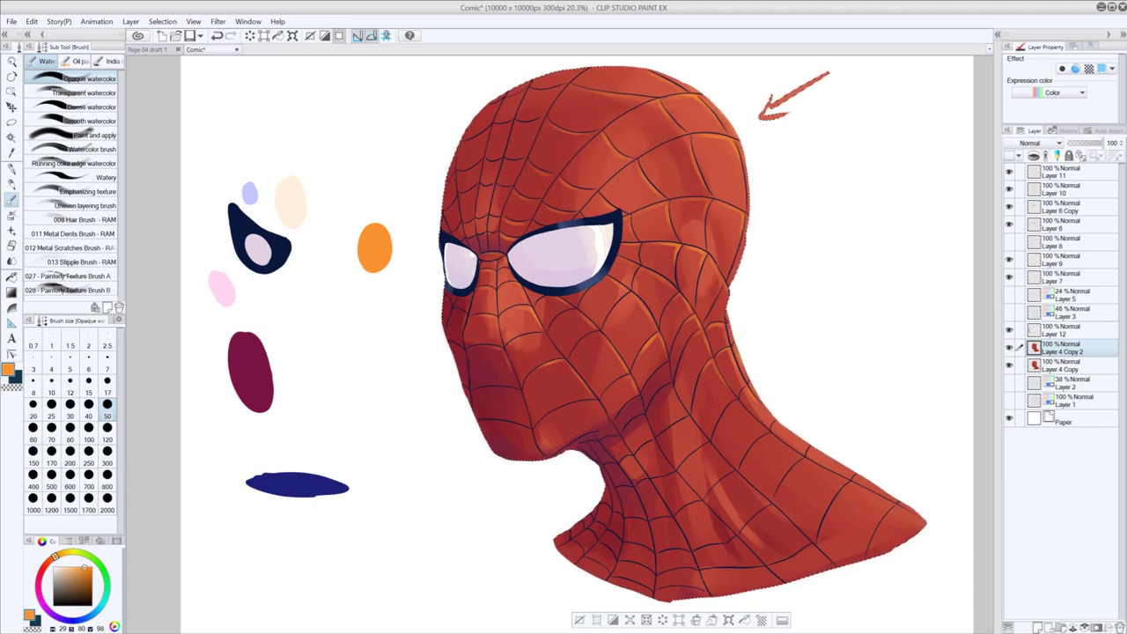
pyautogui.moveTo(546, 337); pyautogui.dragTo(554, 347)
pyautogui.hotkey('ctrl', 'z')
# - Paint an orange highlight along the web line at the top of the head, checking it against the unpainted version
pyautogui.moveTo(567, 80); pyautogui.dragTo(606, 86)
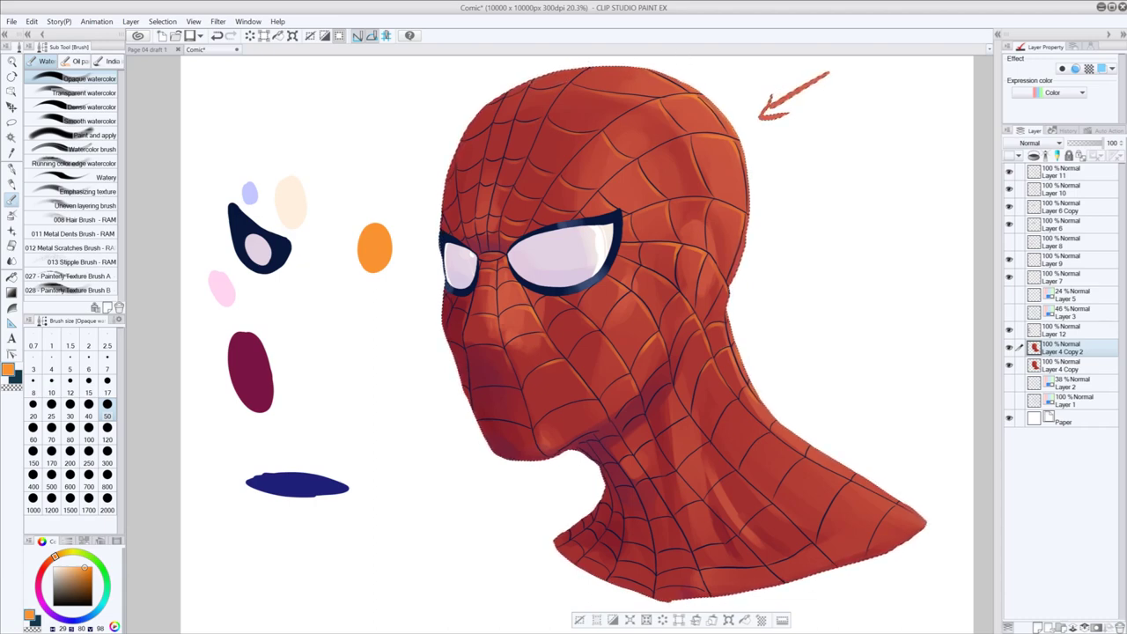
pyautogui.hotkey('ctrl', 'z')
pyautogui.hotkey('ctrl', 'y')
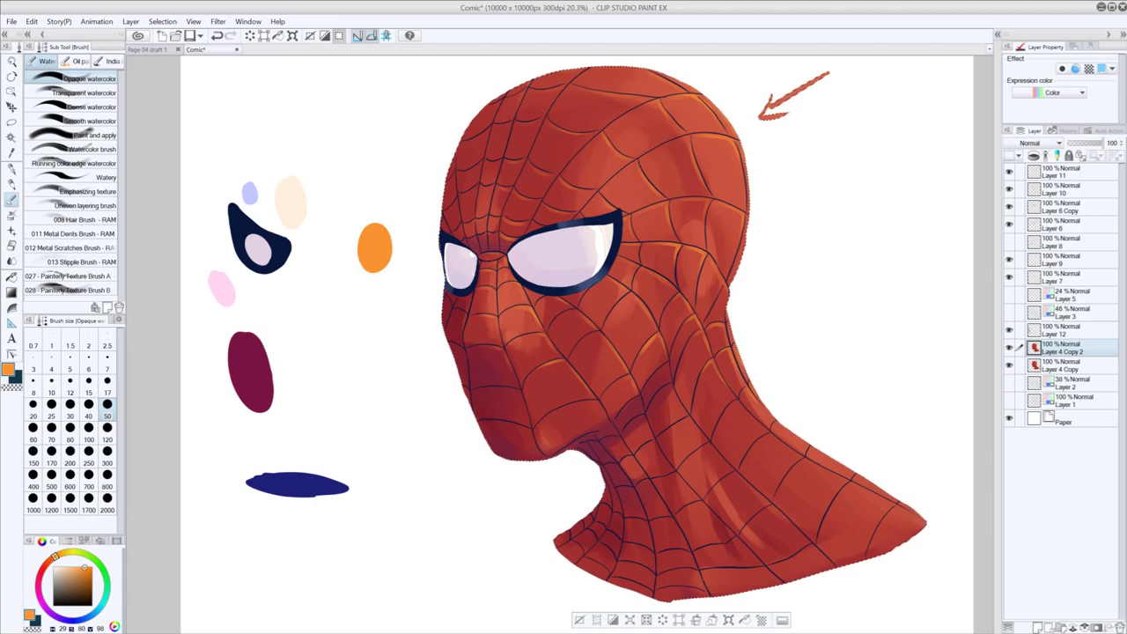
pyautogui.hotkey('ctrl', 'z')
pyautogui.hotkey('ctrl', 'y')
pyautogui.hotkey('ctrl', 'z')
pyautogui.hotkey('ctrl', 'y')
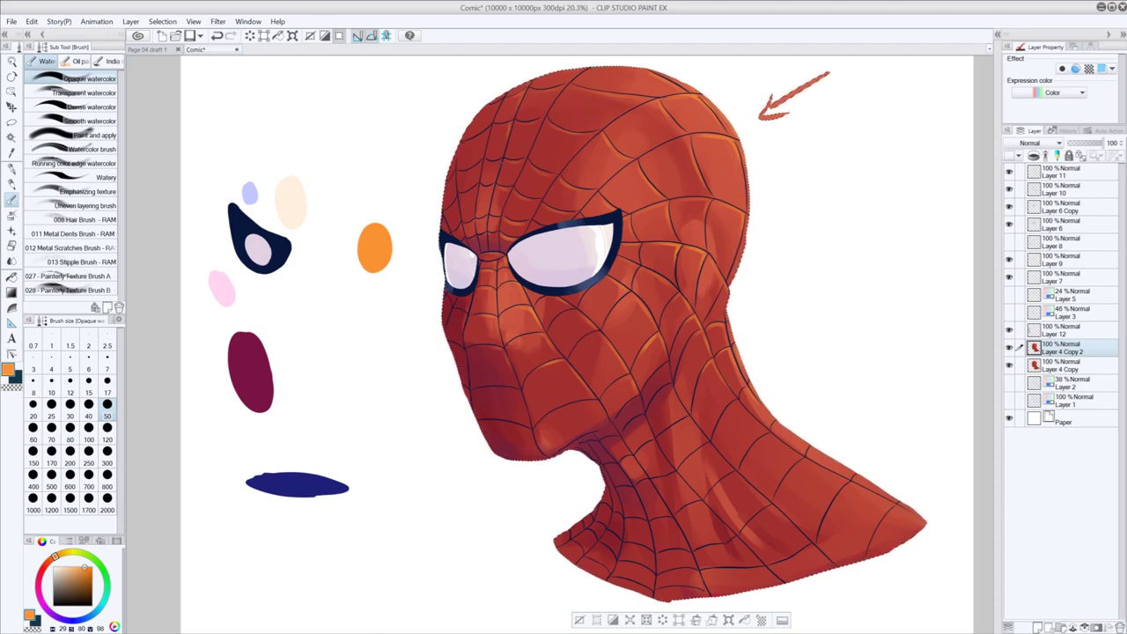
pyautogui.hotkey('ctrl', 'z')
pyautogui.hotkey('ctrl', 'y')
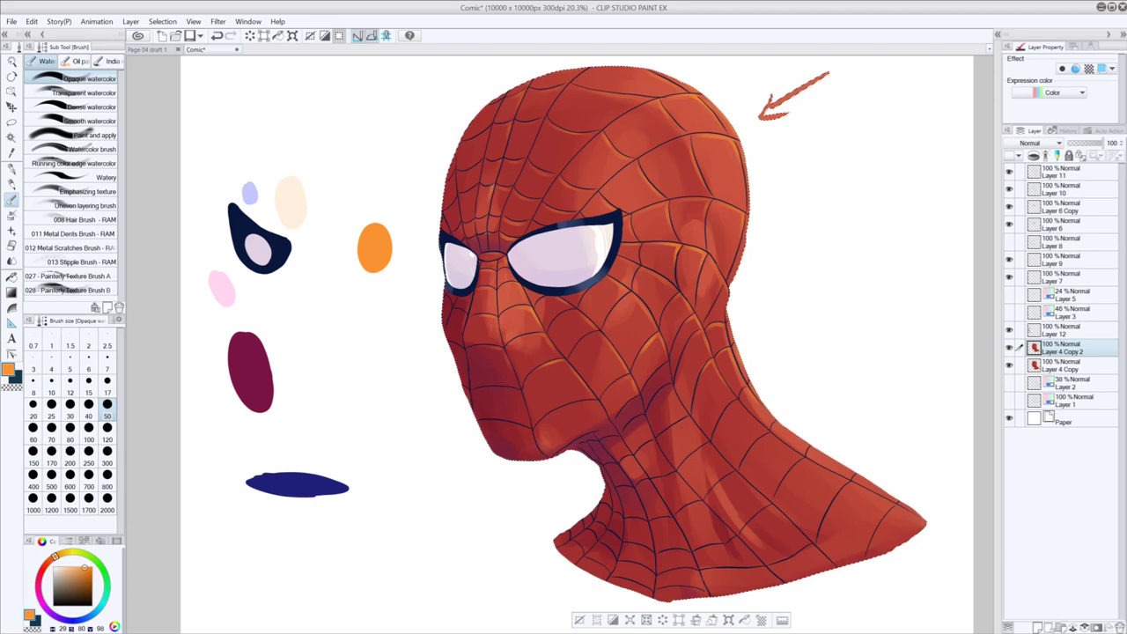
pyautogui.hotkey('ctrl', 'z')
pyautogui.hotkey('ctrl', 'y')
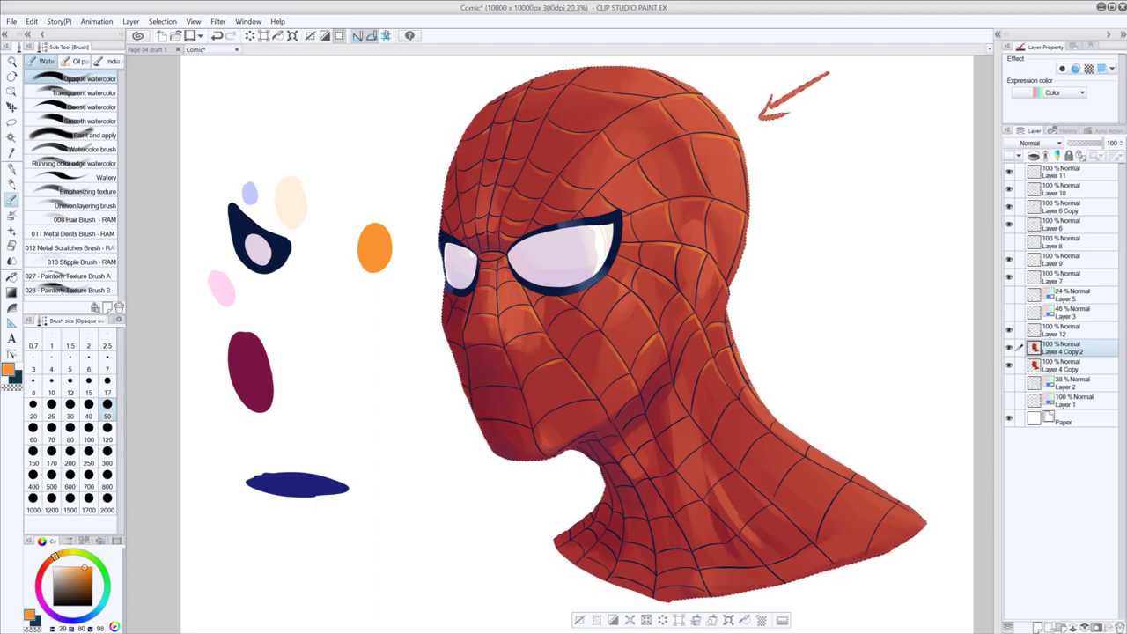
# - Paint orange highlights along the web line at the base of the back of the neck
pyautogui.moveTo(729, 403); pyautogui.dragTo(755, 423)
pyautogui.hotkey('ctrl', 'z')
pyautogui.hotkey('ctrl', 'z')
pyautogui.hotkey('ctrl', 'z')
pyautogui.hotkey('ctrl', 'z')
pyautogui.hotkey('ctrl', 'y')
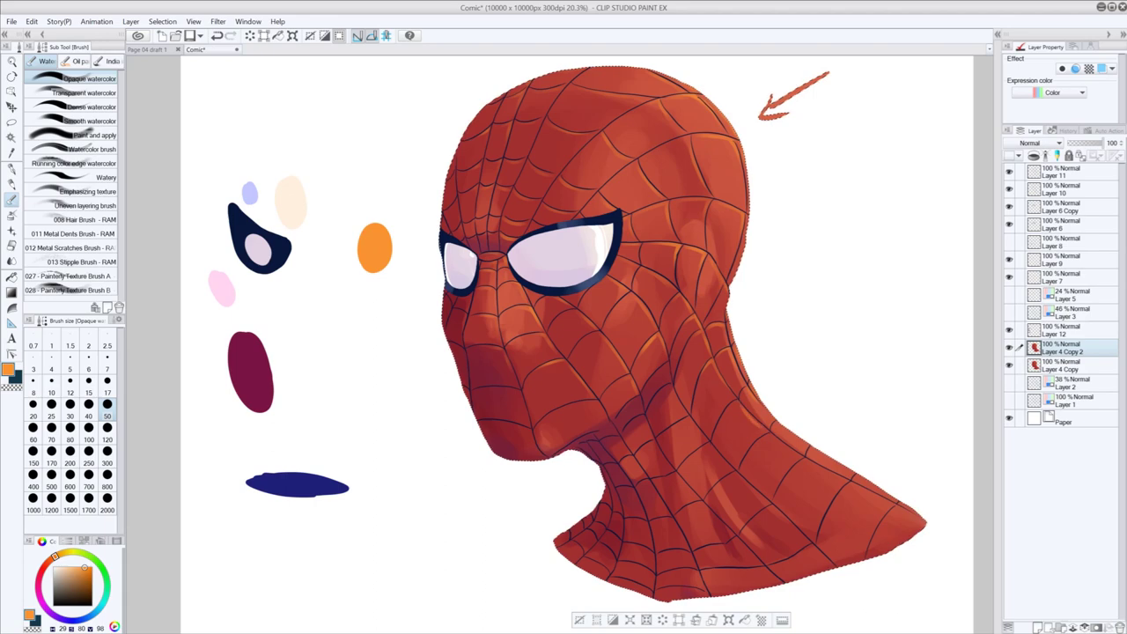
pyautogui.hotkey('ctrl', 'z')
pyautogui.hotkey('ctrl', 'y')
# - Extend the orange web highlights from the neck base onto the shoulder slope, undoing and reapplying strokes to judge them
pyautogui.moveTo(778, 423); pyautogui.dragTo(803, 441)
pyautogui.hotkey('ctrl', 'z')
pyautogui.hotkey('ctrl', 'z')
pyautogui.hotkey('ctrl', 'y')
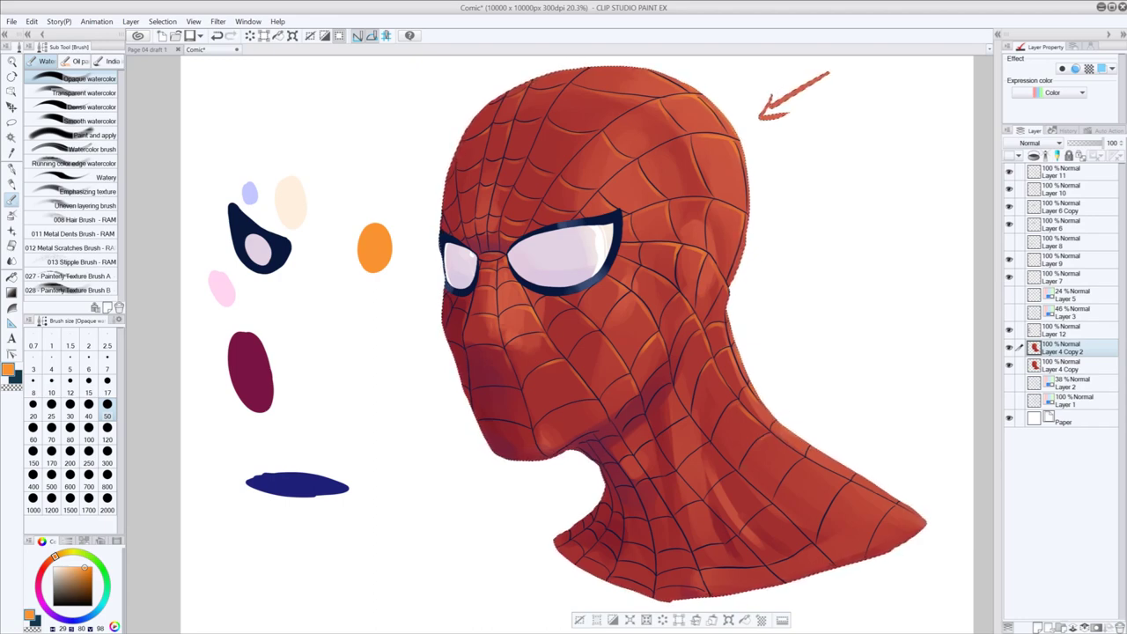
pyautogui.hotkey('ctrl', 'z')
pyautogui.hotkey('ctrl', 'y')
pyautogui.hotkey('ctrl', 'z')
pyautogui.hotkey('ctrl', 'y')
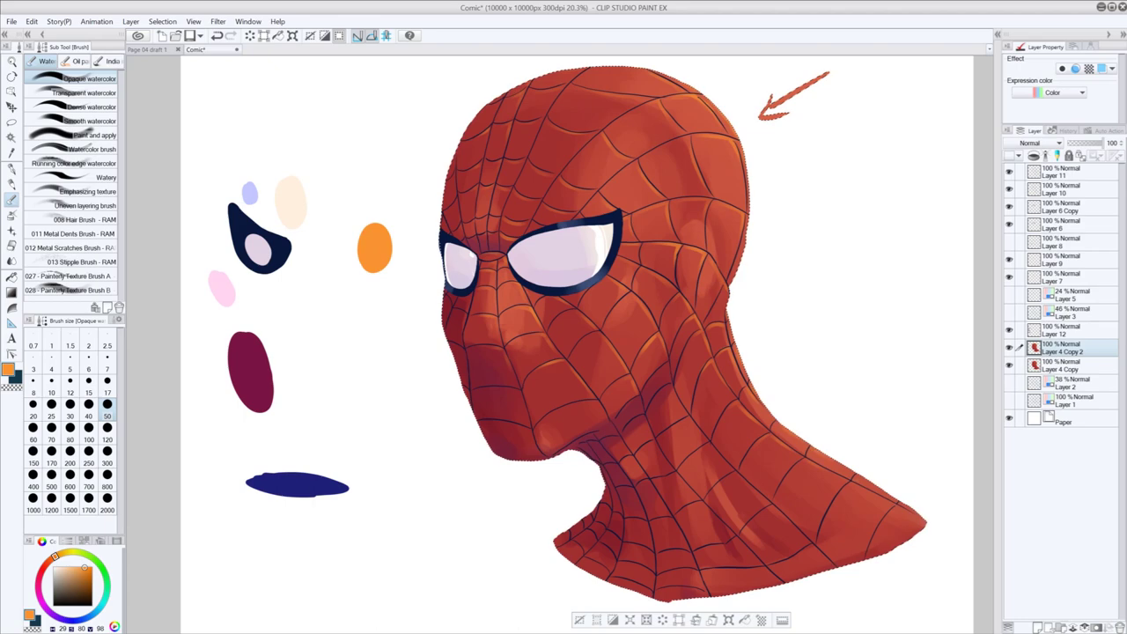
pyautogui.hotkey('ctrl', 'z')
pyautogui.hotkey('ctrl', 'y')
pyautogui.hotkey('ctrl', 'z')
pyautogui.hotkey('ctrl', 'y')
pyautogui.hotkey('ctrl', 'z')
pyautogui.hotkey('ctrl', 'z')
pyautogui.hotkey('ctrl', 'y')
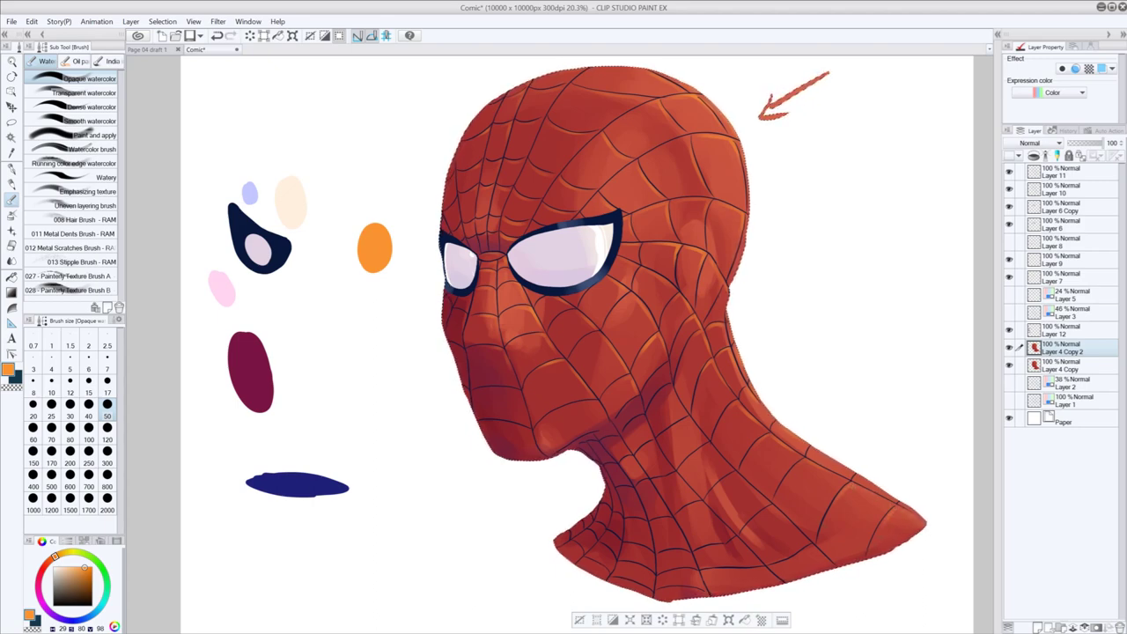
# - Try orange highlights along the web lines on the shoulder slope and lower neck, undoing and reapplying strokes to judge them
pyautogui.moveTo(856, 485); pyautogui.dragTo(879, 499)
pyautogui.moveTo(752, 519); pyautogui.dragTo(773, 506)
pyautogui.hotkey('ctrl', 'z')
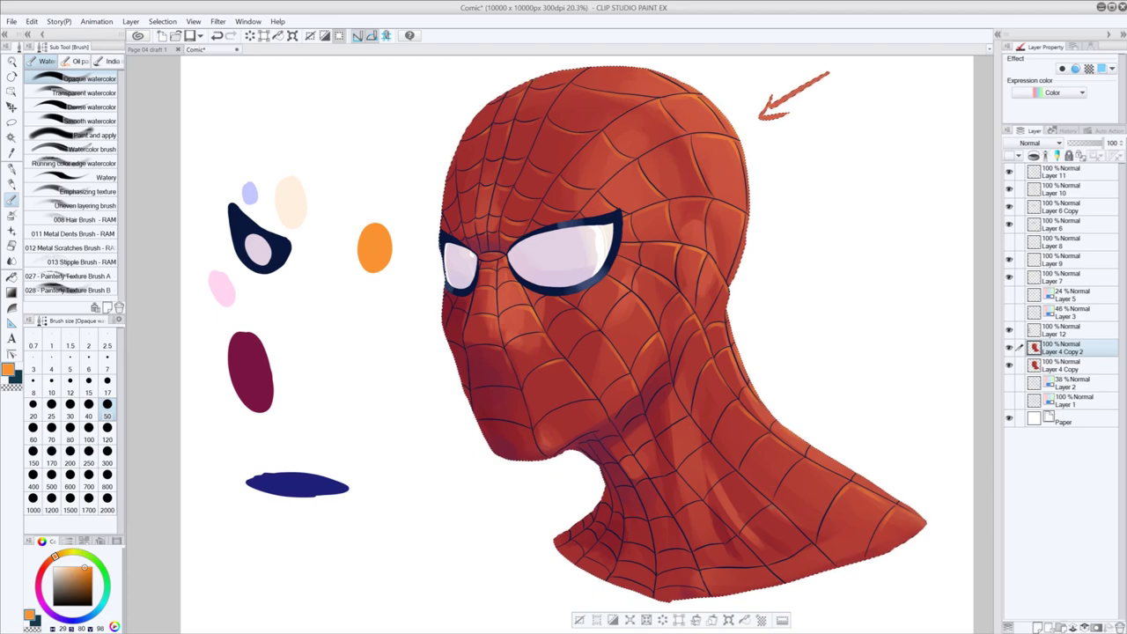
pyautogui.hotkey('ctrl', 'z')
pyautogui.hotkey('ctrl', 'z')
pyautogui.hotkey('ctrl', 'y')
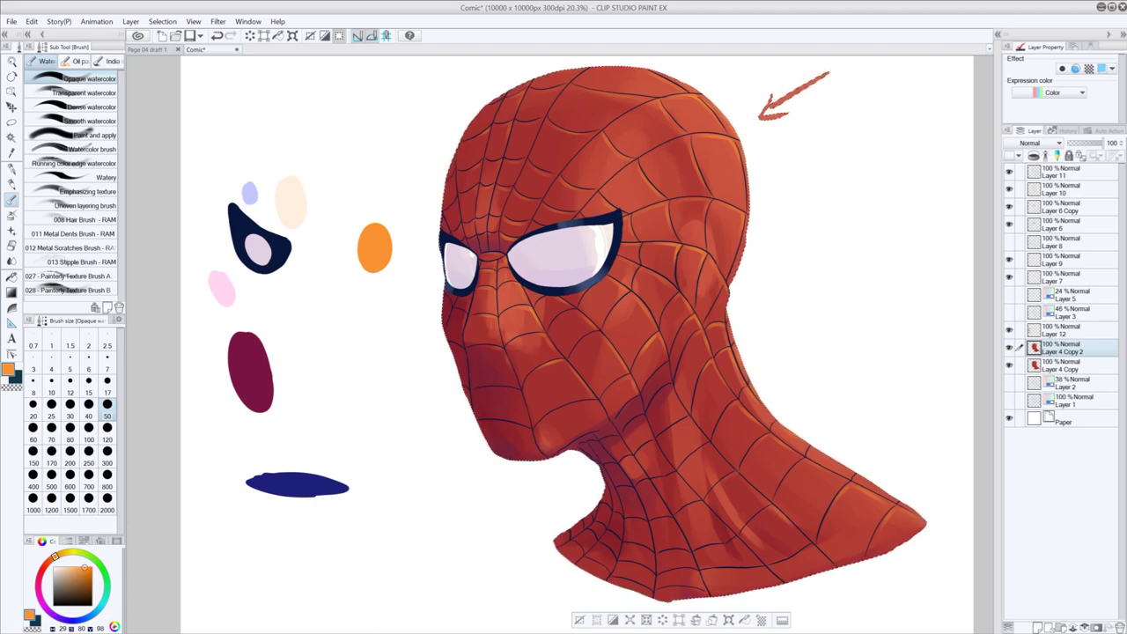
pyautogui.hotkey('ctrl', 'z')
pyautogui.hotkey('ctrl', 'z')
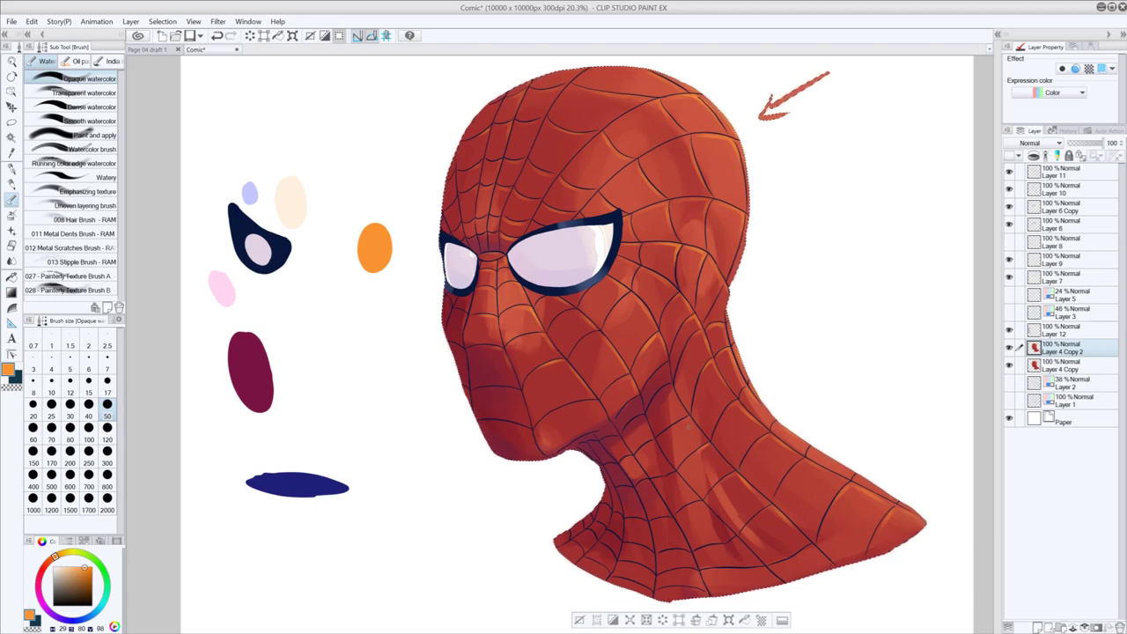
pyautogui.hotkey('ctrl', 'z')
pyautogui.hotkey('ctrl', 'y')
pyautogui.hotkey('ctrl', 'z')
# - Paint orange highlights along the web lines on the side and base of the neck with brush sizes 30 and 50
pyautogui.click(72, 411)
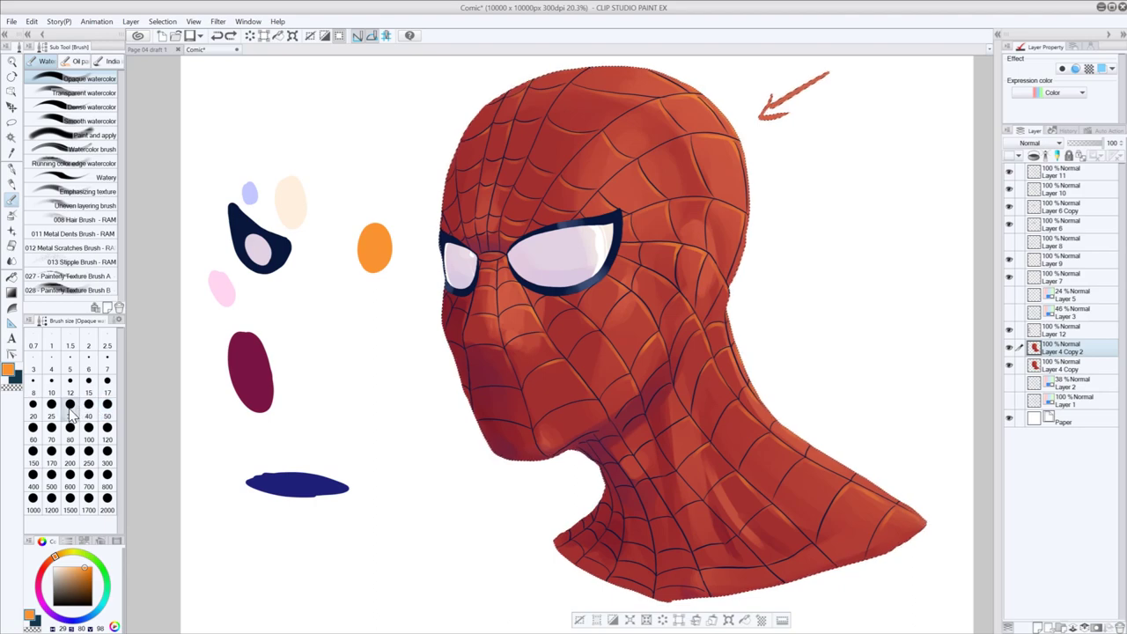
pyautogui.moveTo(676, 381); pyautogui.dragTo(683, 402)
pyautogui.click(106, 416)
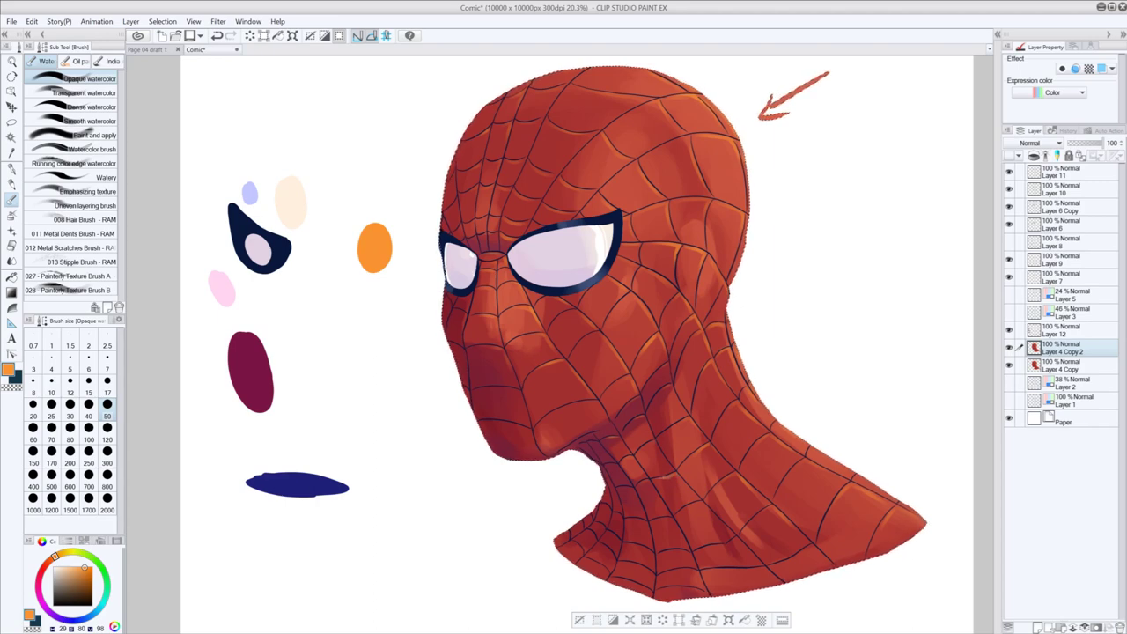
pyautogui.moveTo(684, 507); pyautogui.dragTo(697, 505)
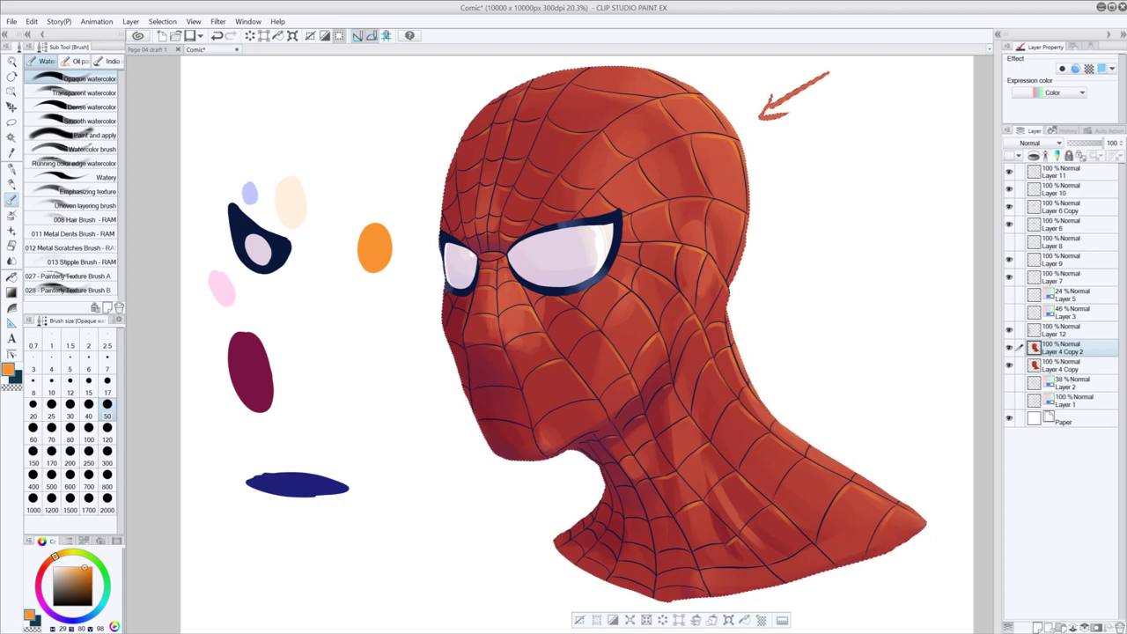
pyautogui.hotkey('ctrl', 'z')
pyautogui.moveTo(718, 549); pyautogui.dragTo(728, 560)
pyautogui.moveTo(730, 577); pyautogui.dragTo(761, 568)
pyautogui.moveTo(720, 536); pyautogui.dragTo(736, 553)
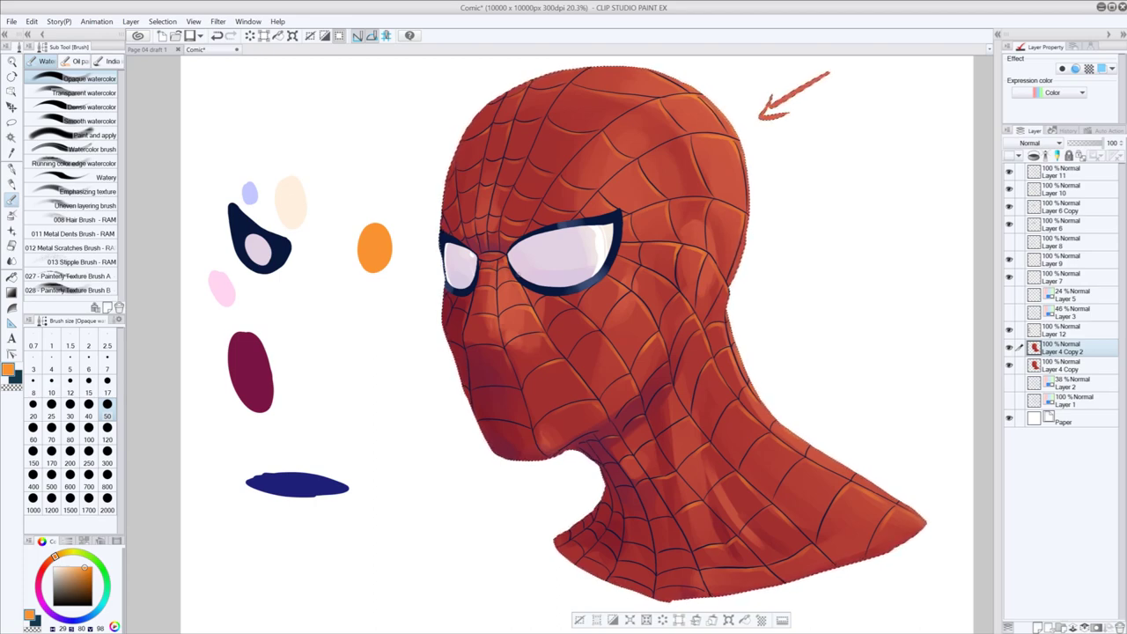
pyautogui.moveTo(656, 518); pyautogui.dragTo(683, 542)
pyautogui.hotkey('ctrl', 'z')
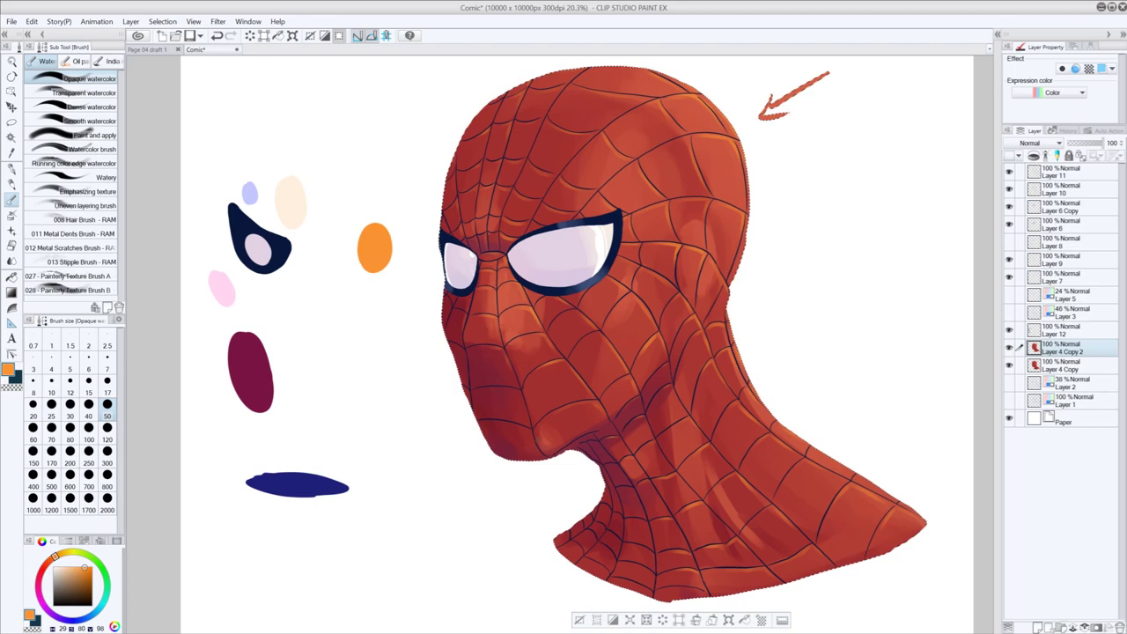
# - Paint a small orange highlight on the web lines at the front base of the neck with brush size 40, comparing with and without it
pyautogui.click(88, 409)
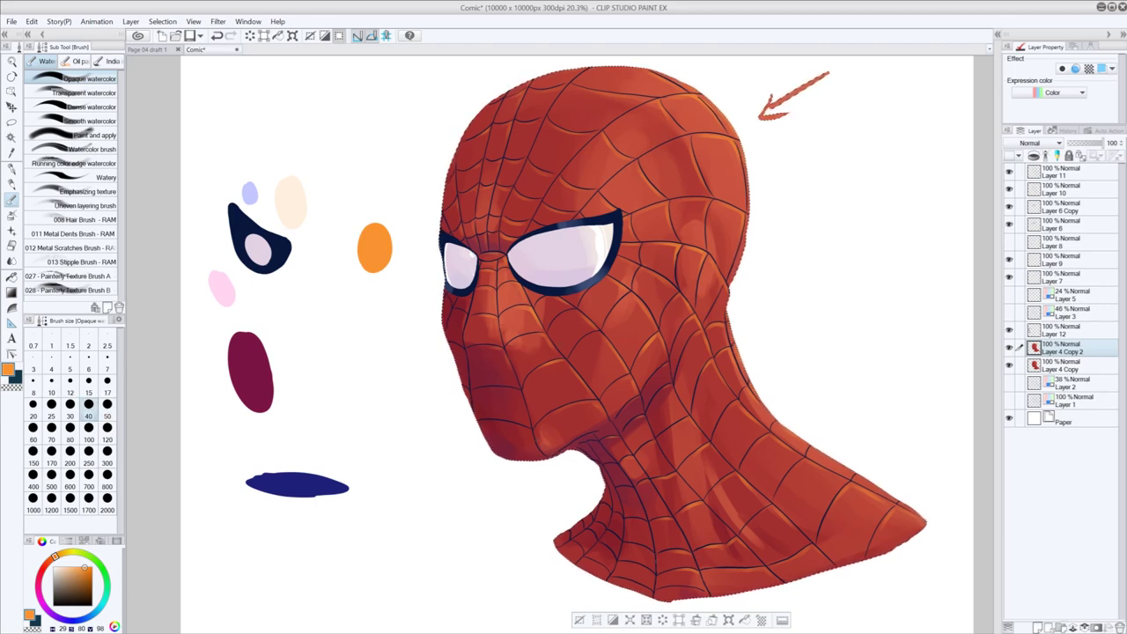
pyautogui.moveTo(651, 484); pyautogui.dragTo(607, 332)
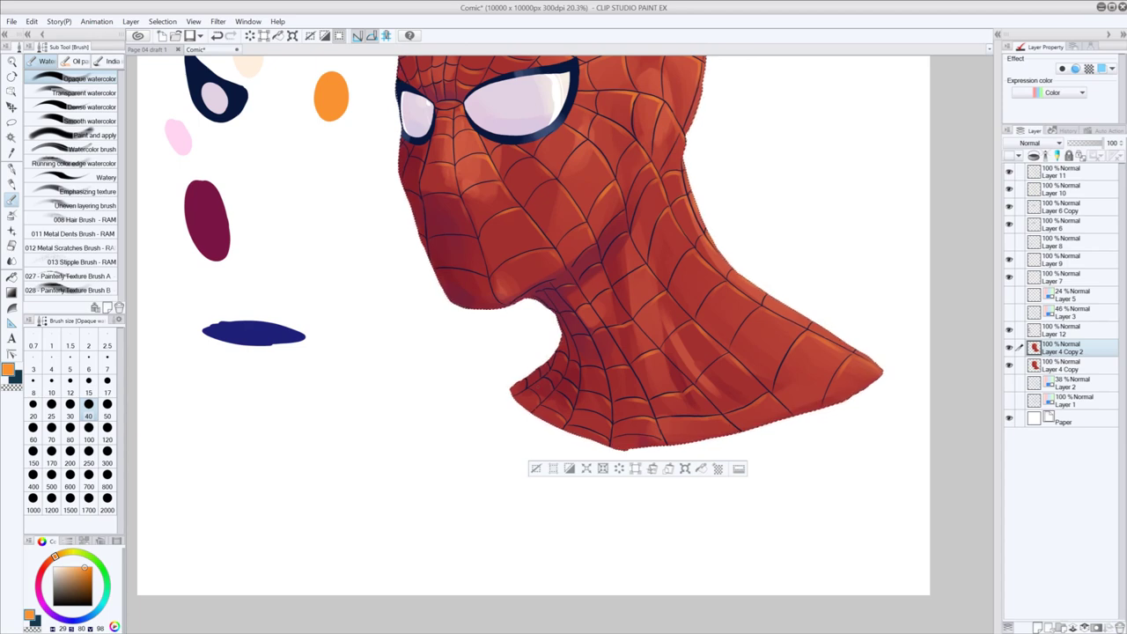
pyautogui.hotkey('ctrl', 'z')
pyautogui.moveTo(538, 373); pyautogui.dragTo(530, 378)
pyautogui.hotkey('ctrl', 'z')
pyautogui.hotkey('ctrl', 'y')
pyautogui.hotkey('ctrl', 'z')
pyautogui.hotkey('ctrl', 'y')
# - Try black G-pen strokes at size 50 over the web lines on Layer 10, undoing and reapplying them to judge
pyautogui.click(1055, 190)
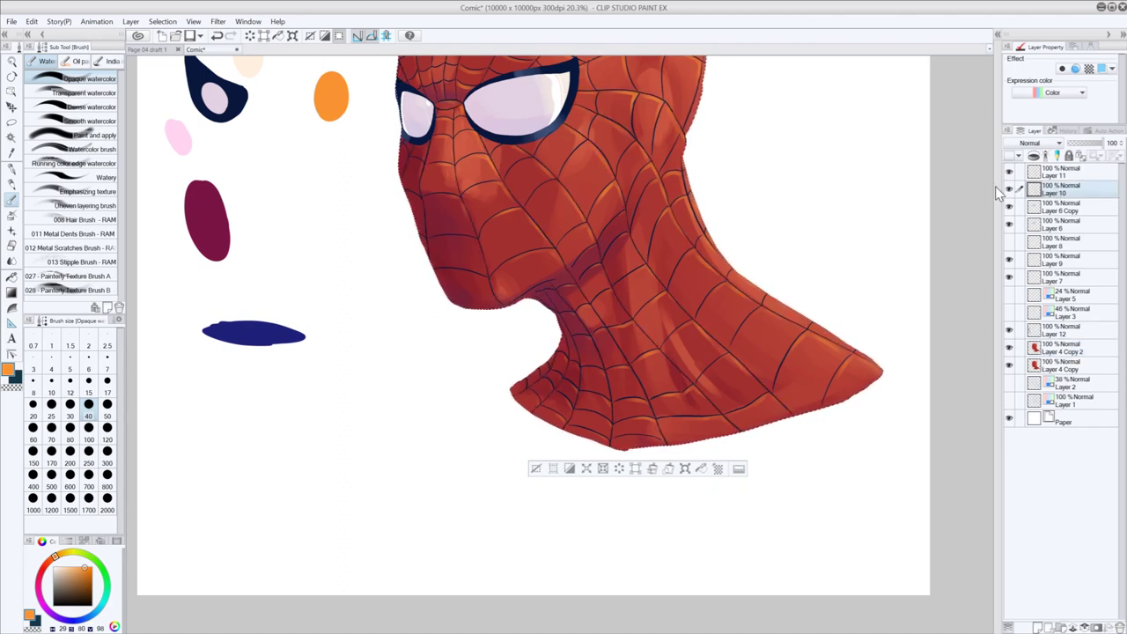
pyautogui.click(11, 167)
pyautogui.moveTo(83, 589); pyautogui.dragTo(92, 606)
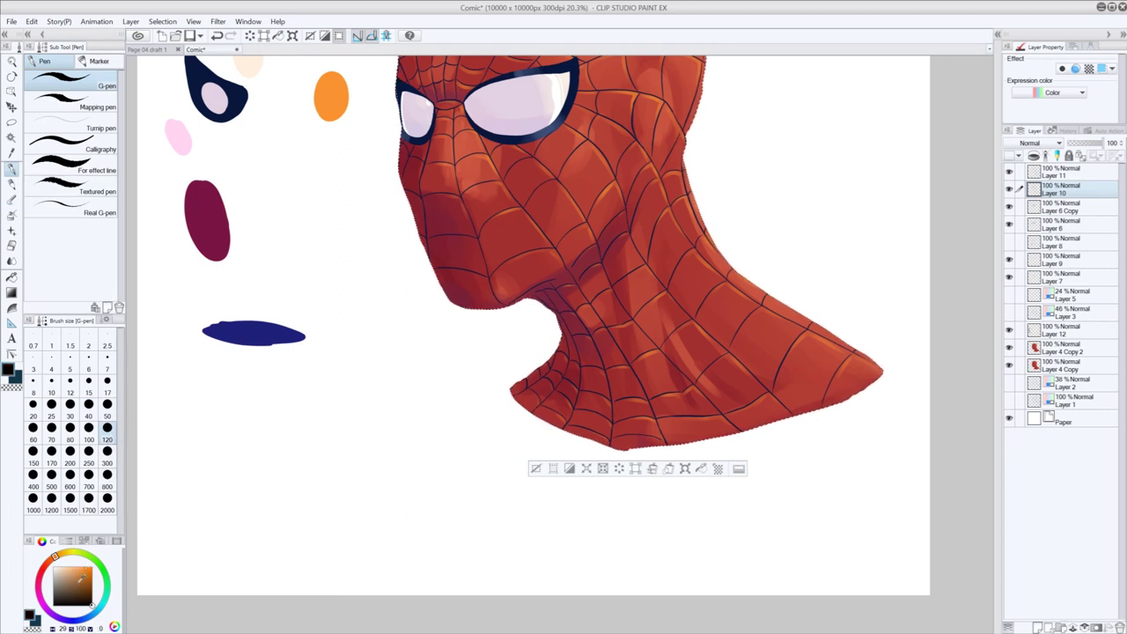
pyautogui.click(107, 406)
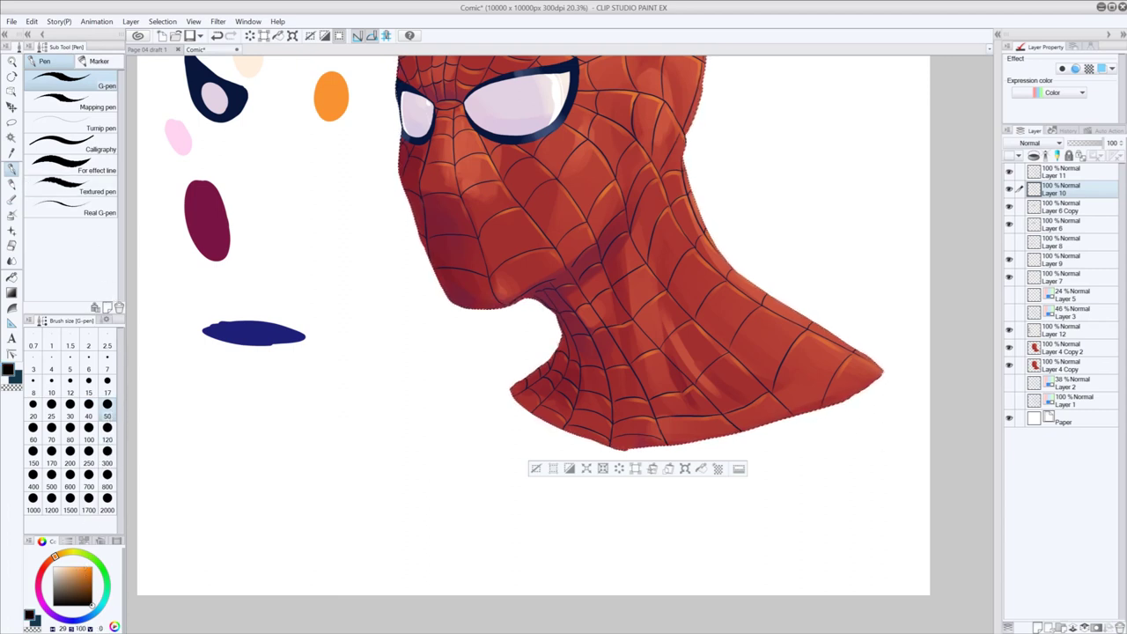
pyautogui.hotkey('ctrl', 'z')
pyautogui.hotkey('ctrl', 'y')
pyautogui.hotkey('ctrl', 'z')
pyautogui.hotkey('ctrl', 'y')
pyautogui.hotkey('ctrl', 'z')
pyautogui.hotkey('ctrl', 'y')
pyautogui.hotkey('ctrl', 'z')
pyautogui.hotkey('ctrl', 'y')
pyautogui.hotkey('ctrl', 'z')
pyautogui.hotkey('ctrl', 'y')
pyautogui.hotkey('ctrl', 'z')
pyautogui.hotkey('ctrl', 'y')
pyautogui.hotkey('ctrl', 'z')
pyautogui.hotkey('ctrl', 'y')
pyautogui.hotkey('ctrl', 'z')
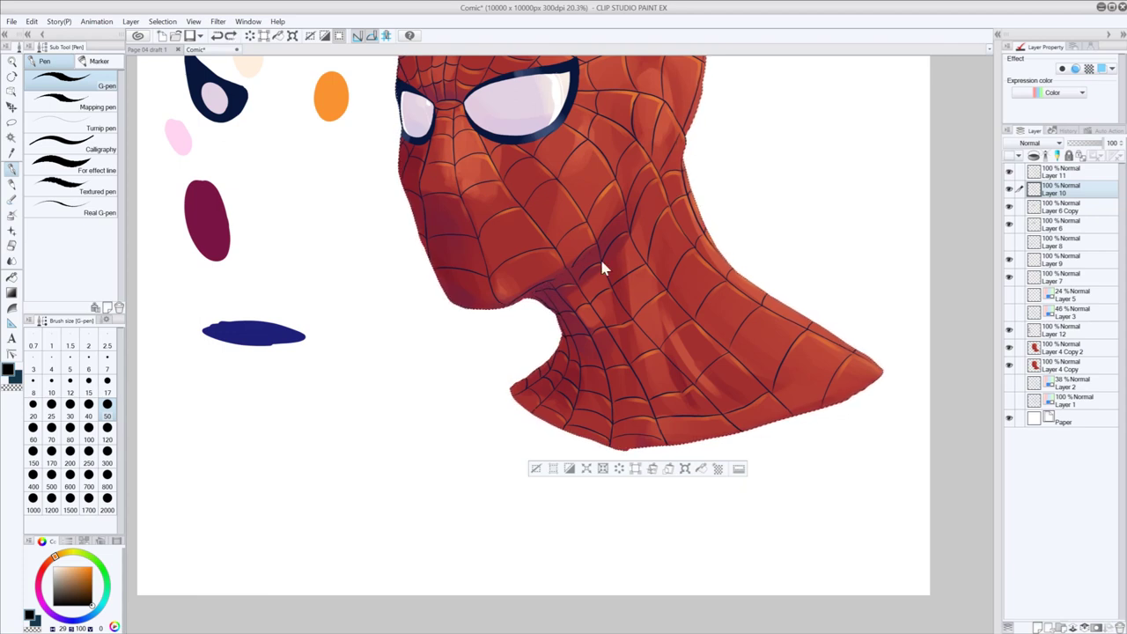
pyautogui.hotkey('ctrl', 'y')
pyautogui.hotkey('ctrl', 'z')
# - Compare the painting with Layer 4 Copy 2 hidden and shown, leaving that layer active
pyautogui.click(1060, 348)
pyautogui.click(1010, 349)
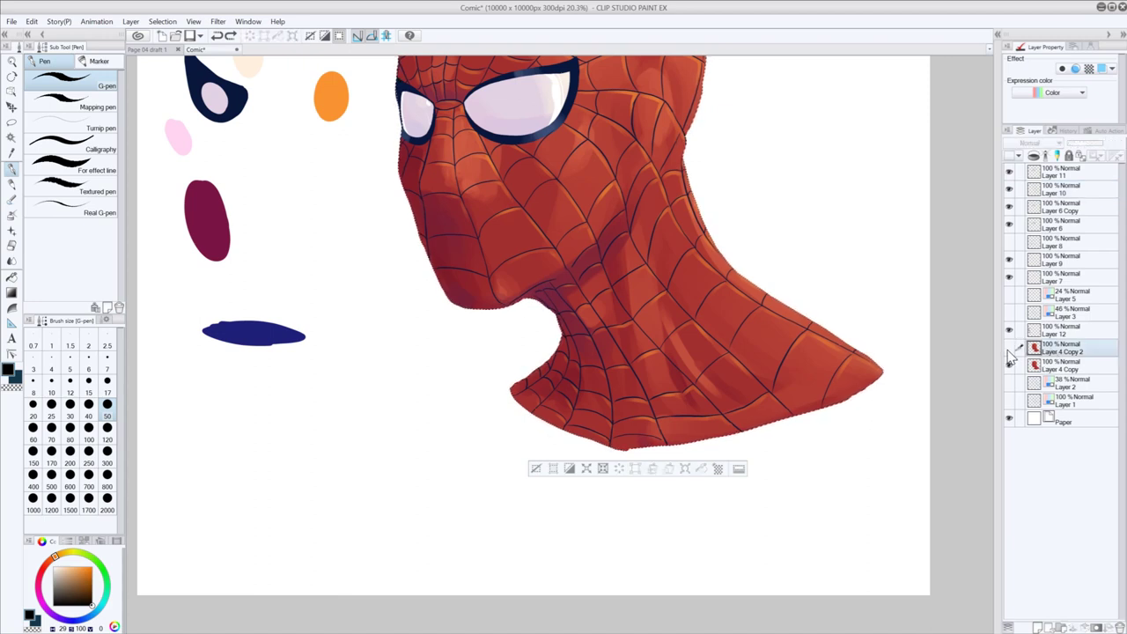
pyautogui.click(1009, 348)
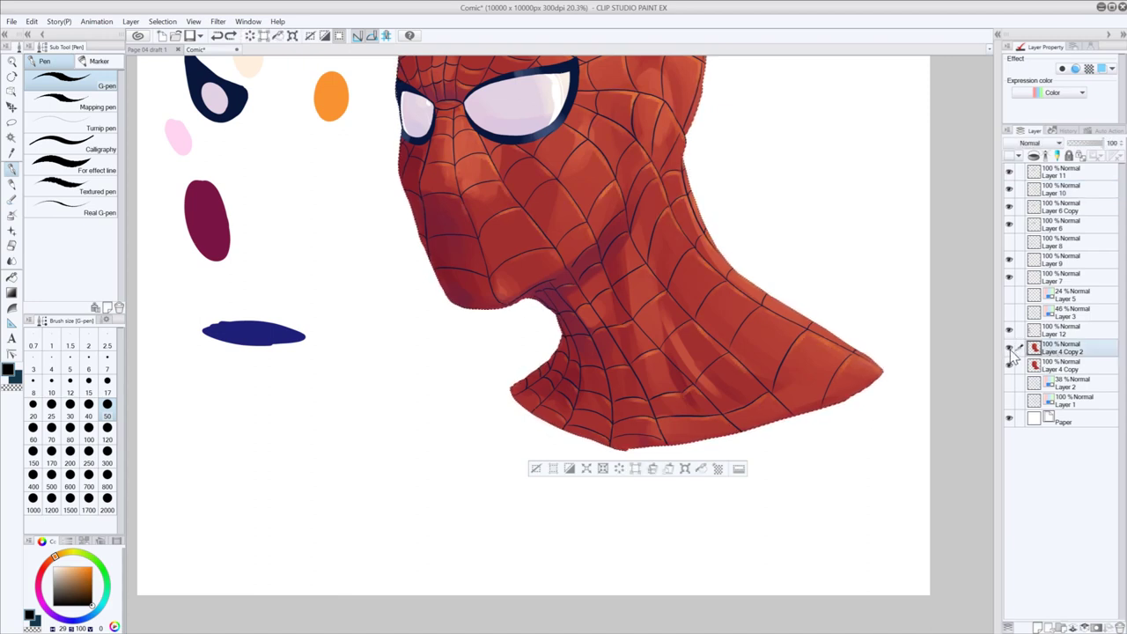
pyautogui.click(1050, 369)
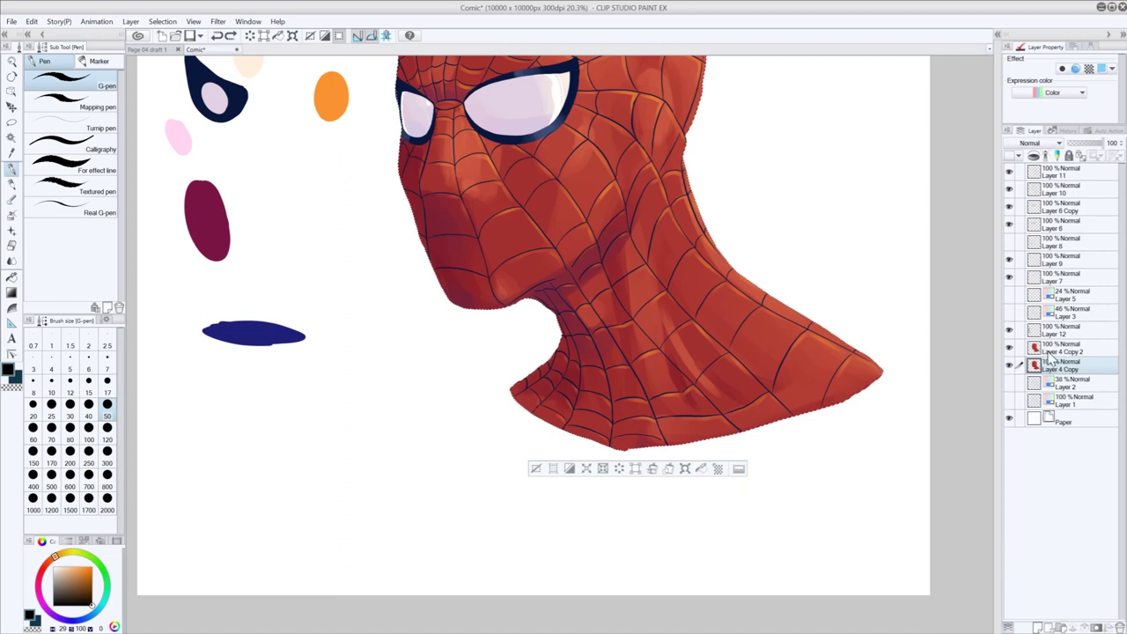
pyautogui.click(1053, 350)
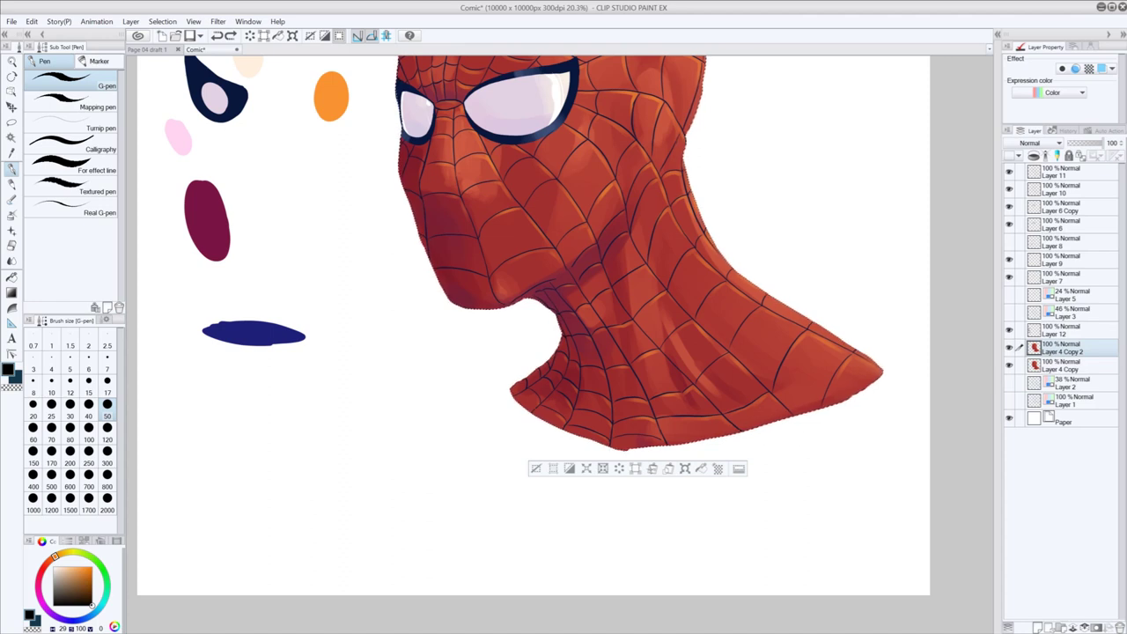
# - Paint a deep blue shadow under the jaw with the swatch colour, using the Opaque watercolor brush at size 100
pyautogui.keyDown('alt'); pyautogui.click(261, 323); pyautogui.keyUp('alt')
pyautogui.click(13, 201)
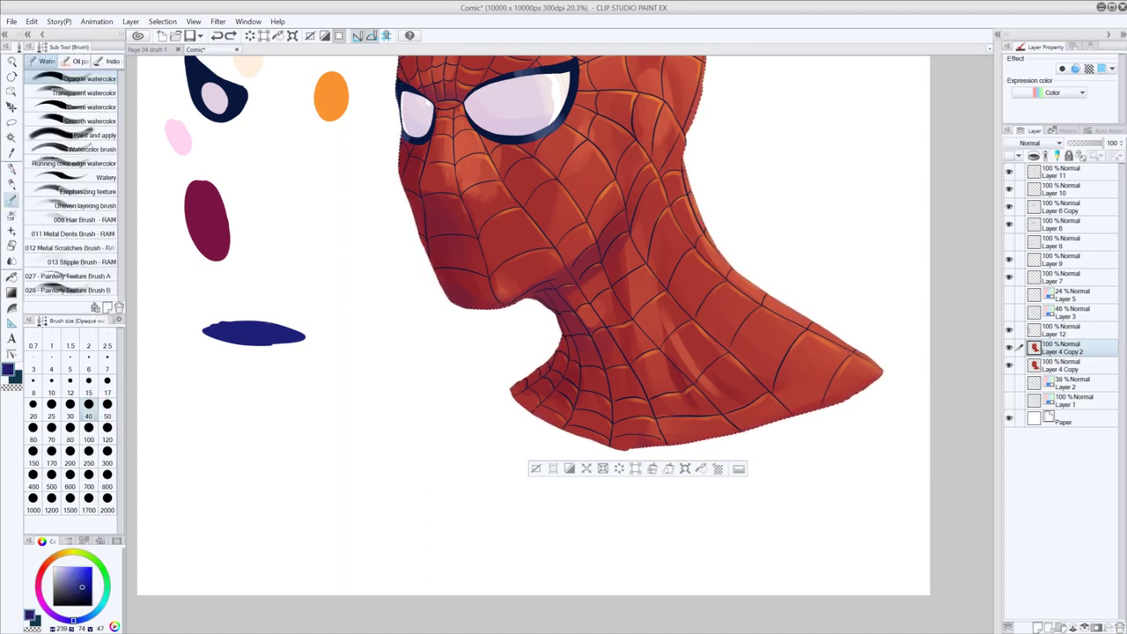
pyautogui.click(94, 432)
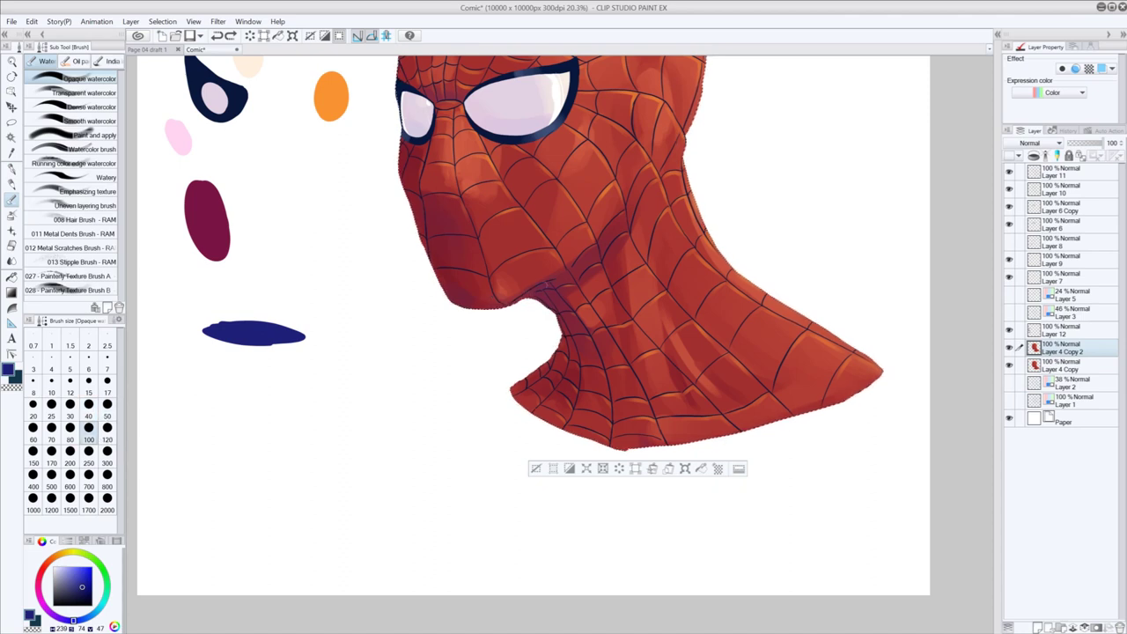
pyautogui.moveTo(537, 290); pyautogui.dragTo(581, 267)
# - Shade the shadowed side of the face beside the nose with deep blue at brush size 300, redoing the first stroke
pyautogui.click(109, 440)
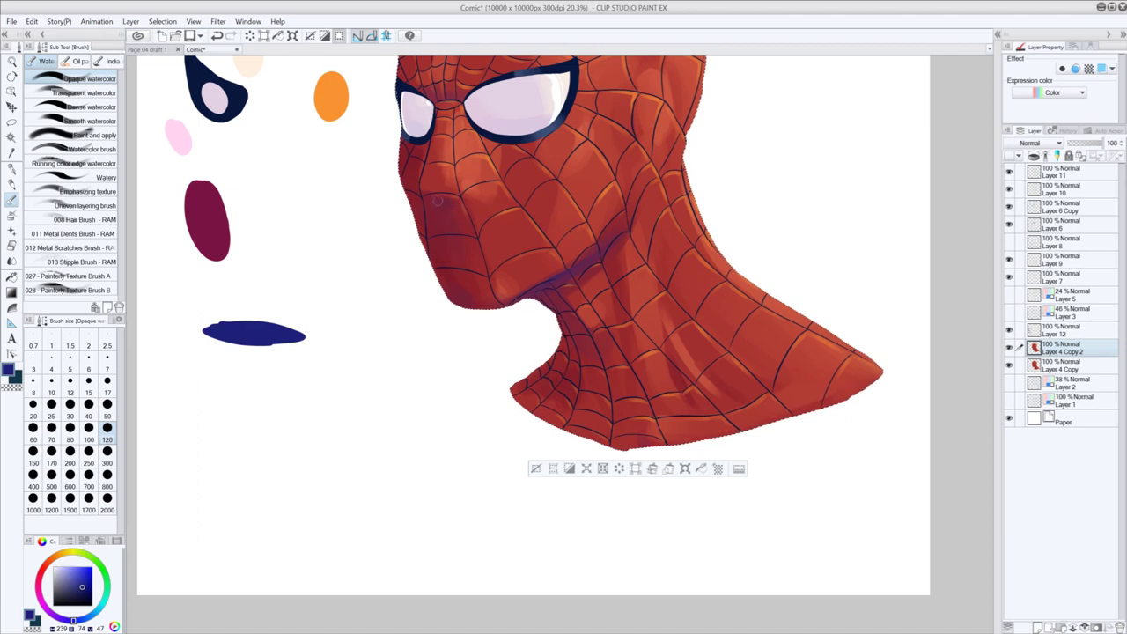
pyautogui.click(107, 450)
pyautogui.moveTo(446, 226); pyautogui.dragTo(444, 208)
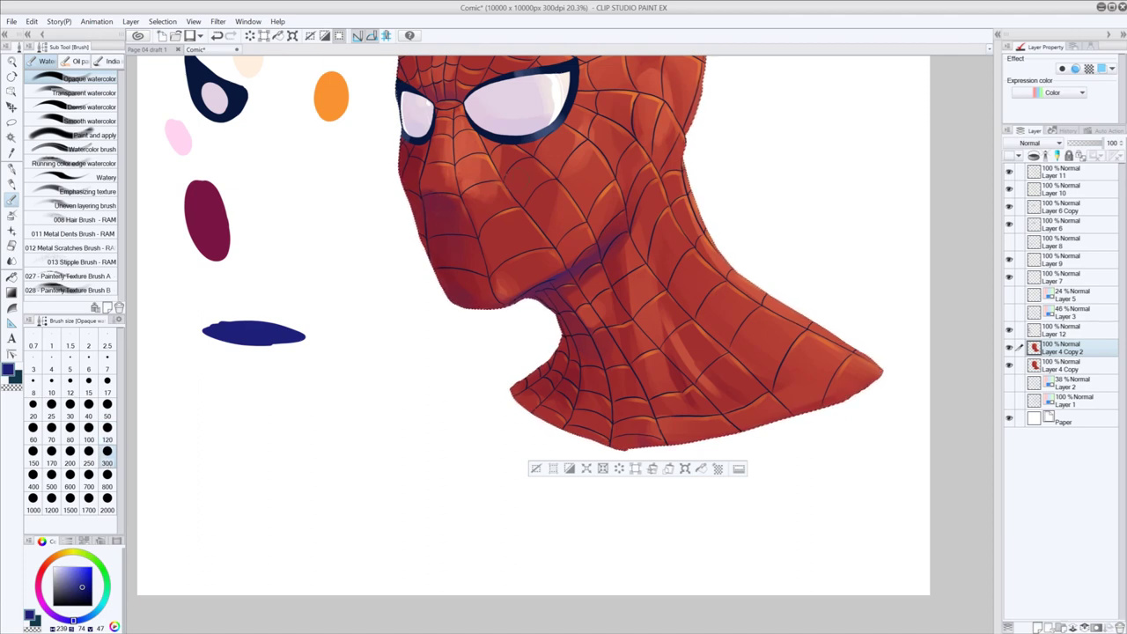
pyautogui.hotkey('ctrl', 'z')
pyautogui.moveTo(441, 226); pyautogui.dragTo(429, 204)
# - Duplicate the web line layers Layer 10 and Layer 11, merge the copies into one layer, and hide the originals
pyautogui.click(1010, 190)
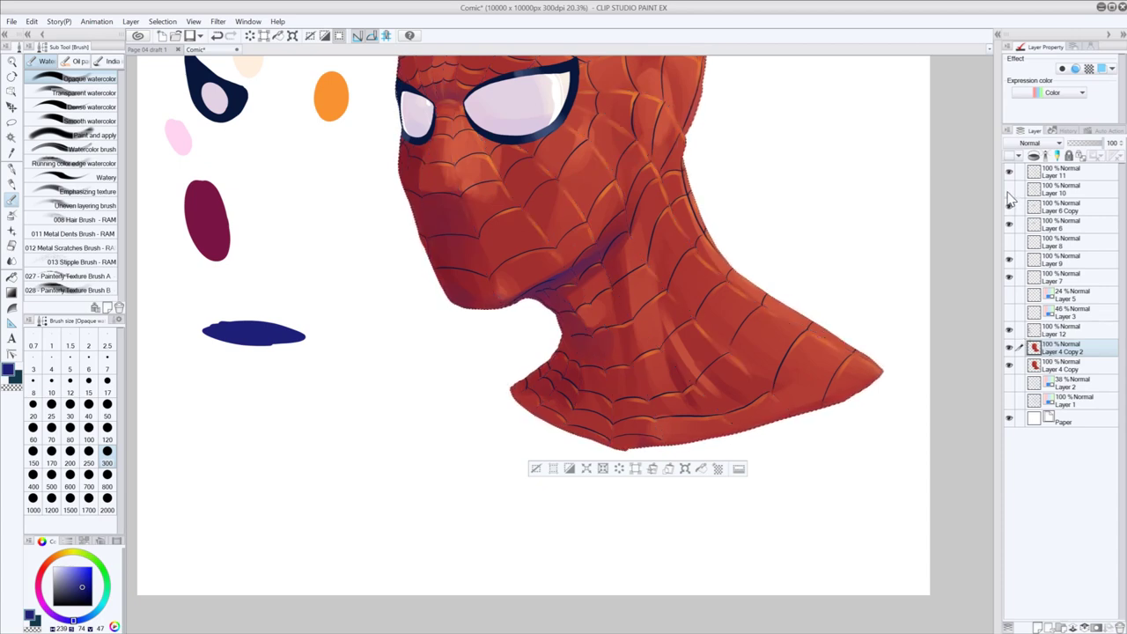
pyautogui.click(1010, 190)
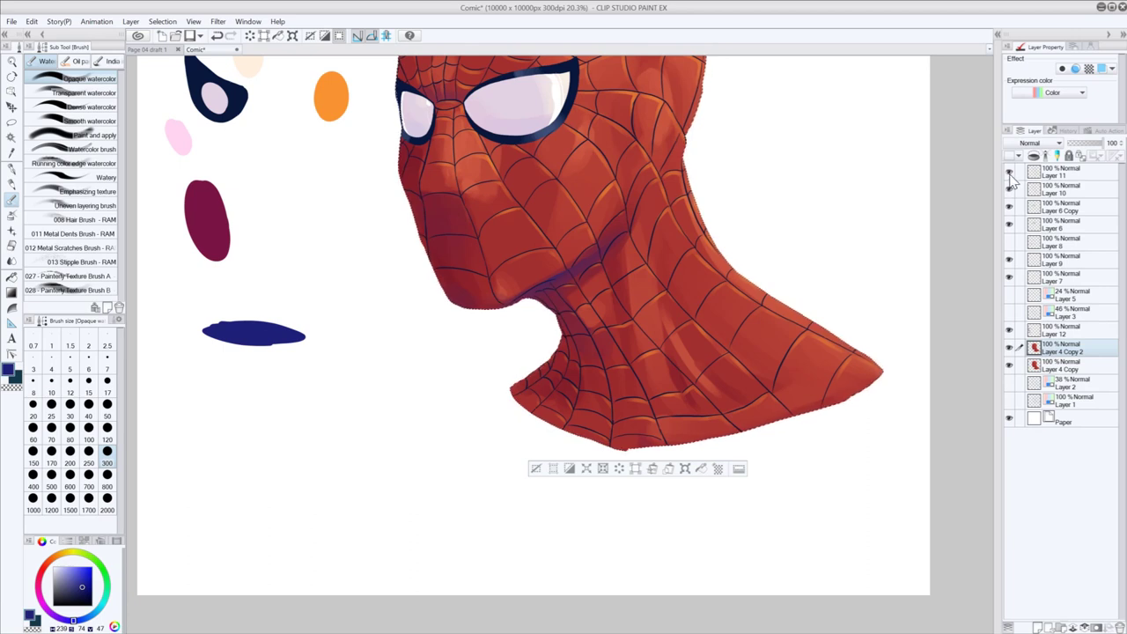
pyautogui.click(1010, 174)
pyautogui.click(1051, 174)
pyautogui.keyDown('ctrl'); pyautogui.click(1059, 190); pyautogui.keyUp('ctrl')
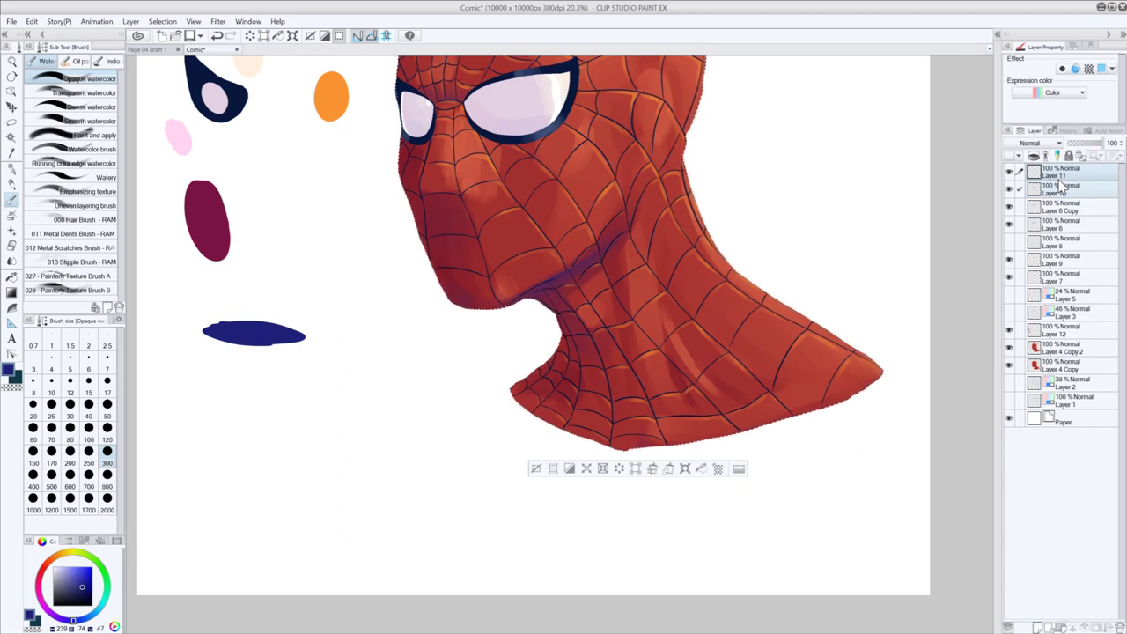
pyautogui.hotkey('ctrl', 'j')
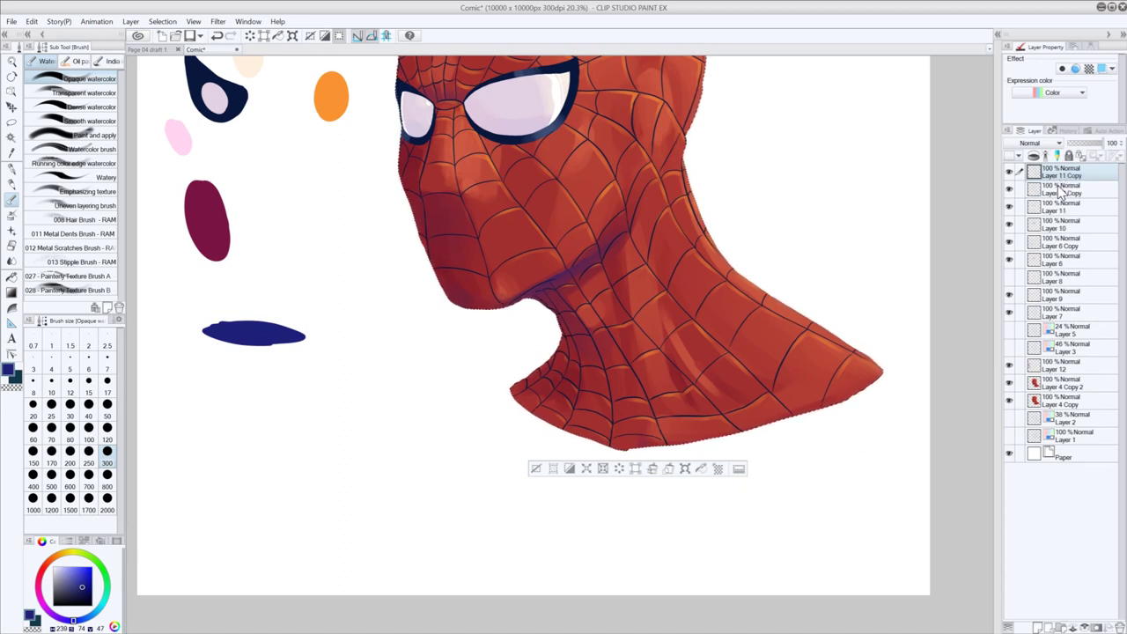
pyautogui.rightClick(1062, 185)
pyautogui.click(1043, 411)
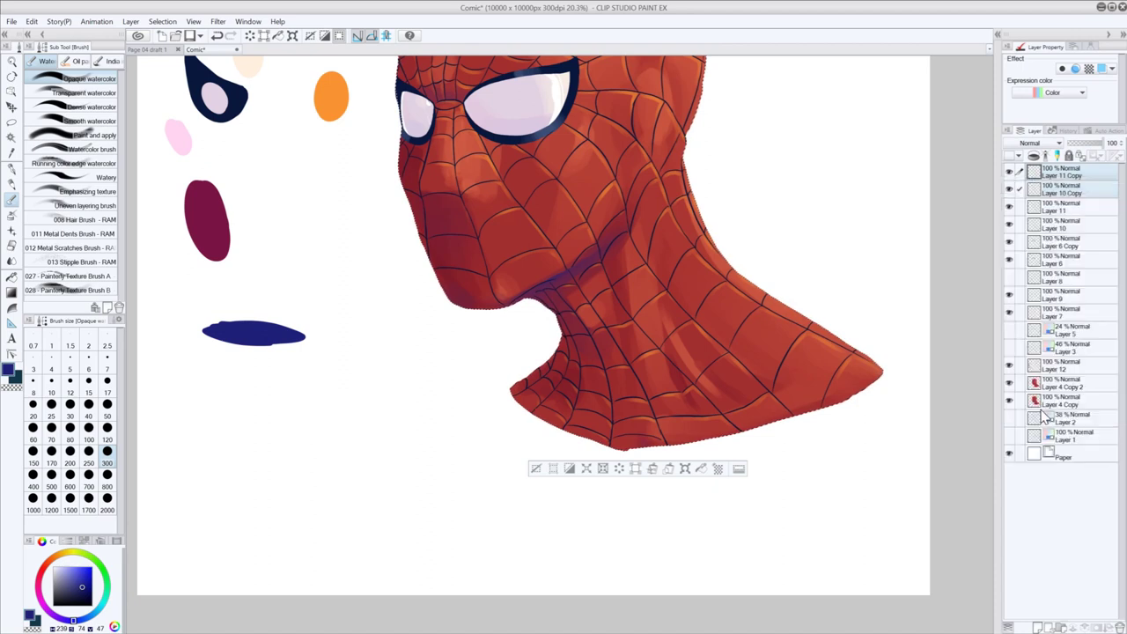
pyautogui.click(1009, 188)
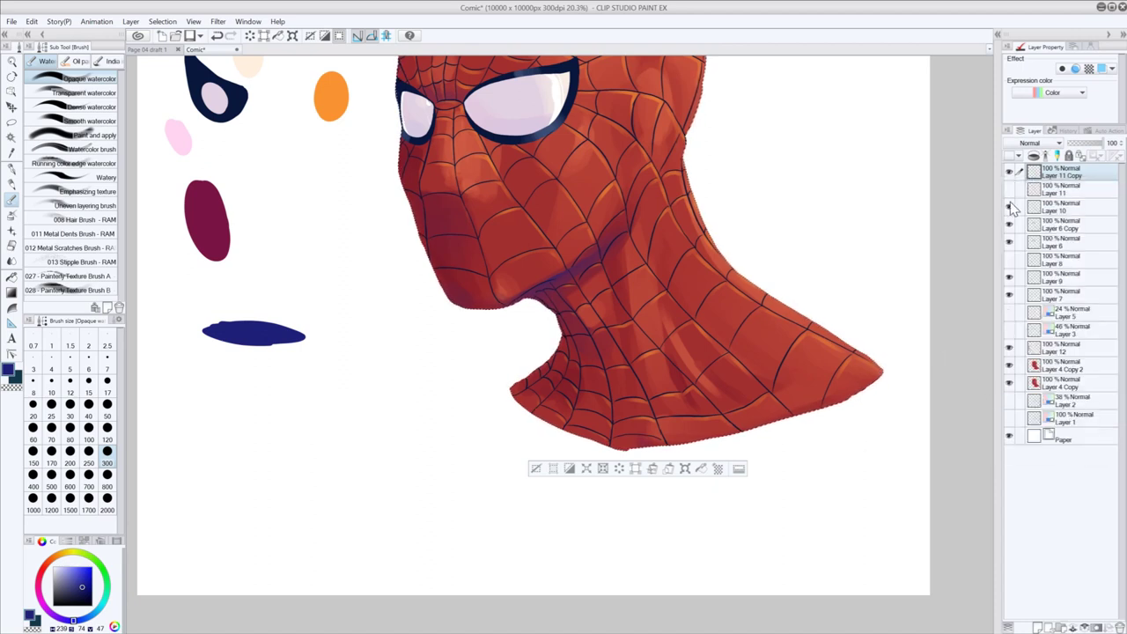
pyautogui.click(1009, 206)
# - Fade the merged web lines around the jaw shadow with the Soft eraser at size 200, keeping the mask selection active
pyautogui.click(11, 246)
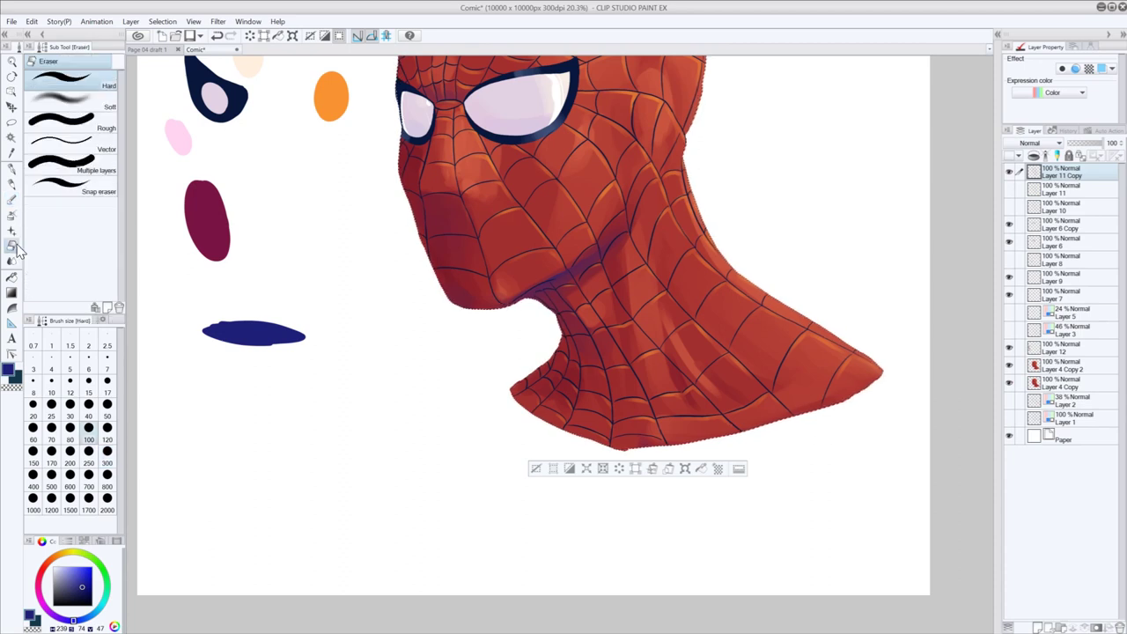
pyautogui.click(106, 106)
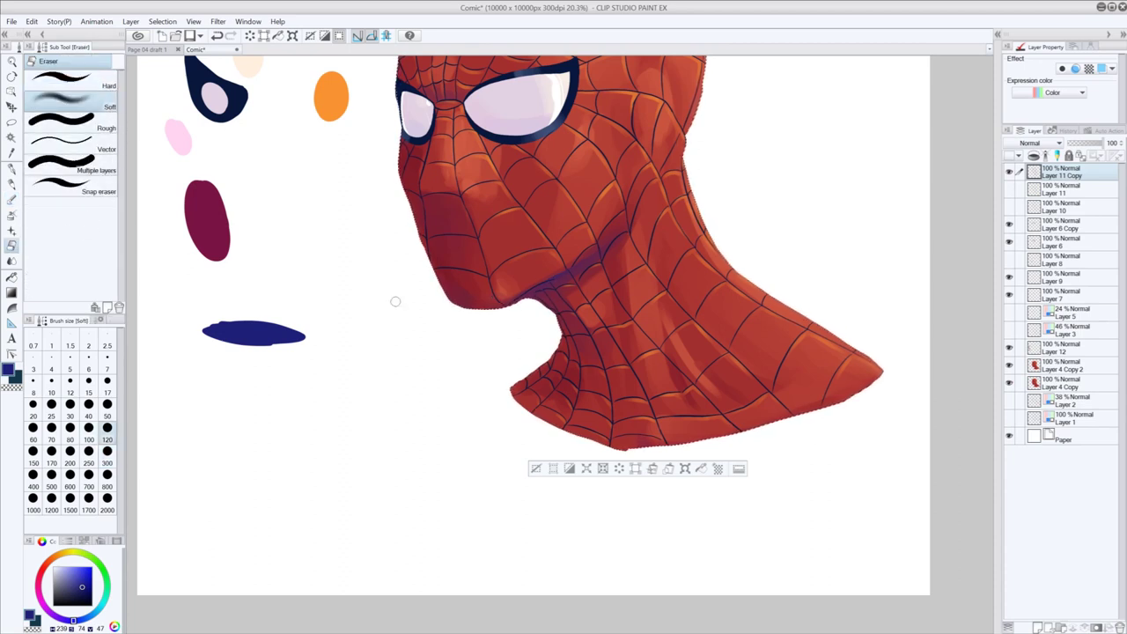
pyautogui.click(70, 451)
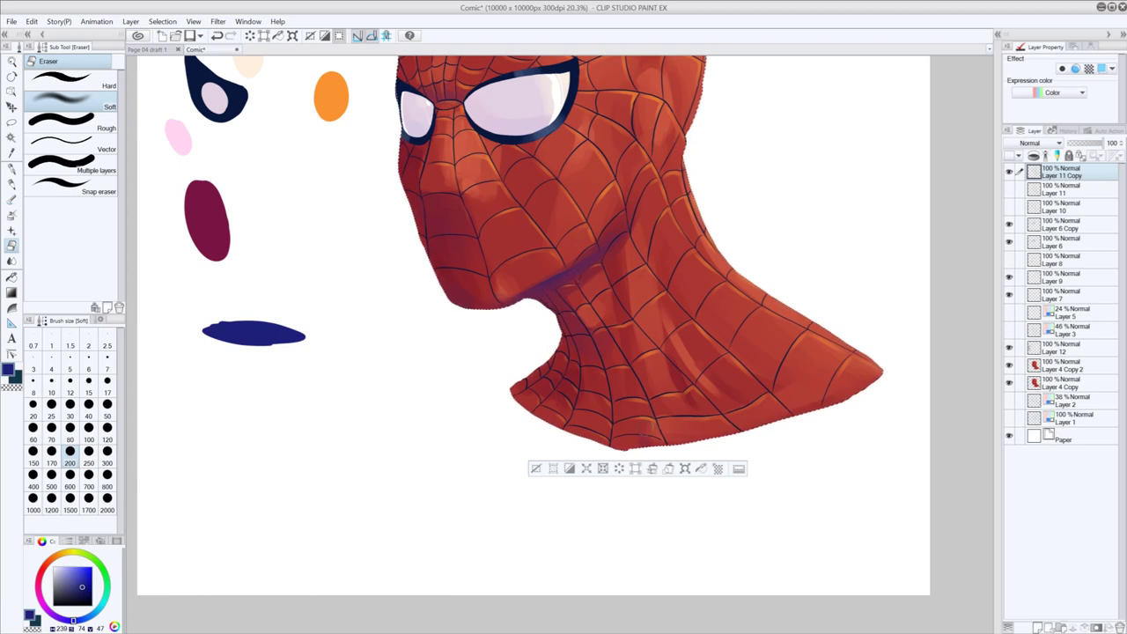
pyautogui.hotkey('ctrl', 'd')
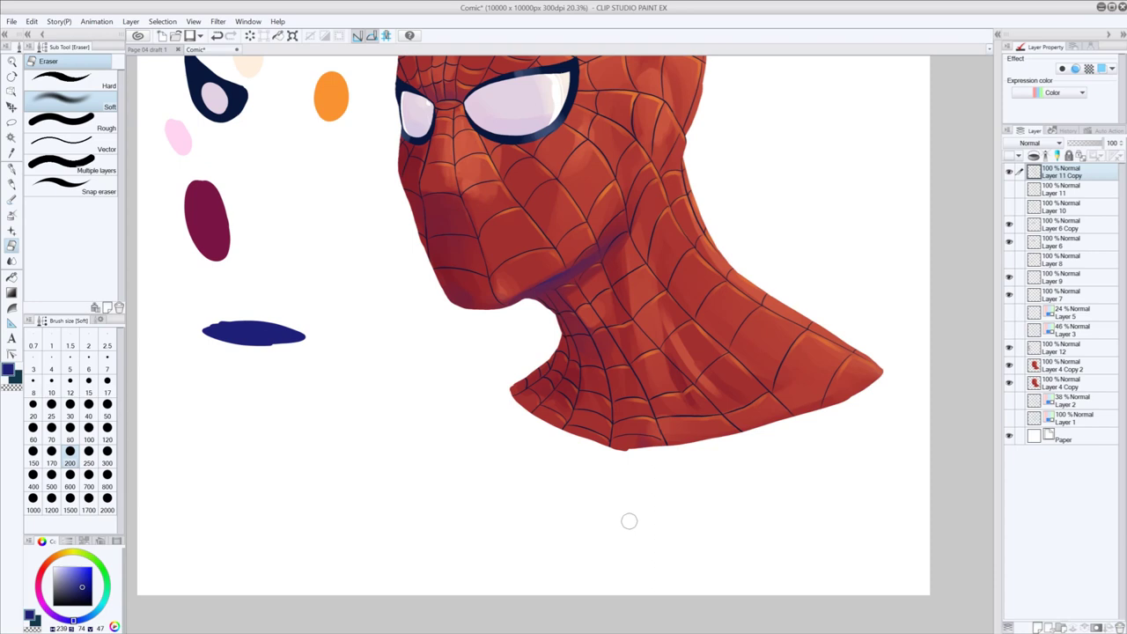
pyautogui.hotkey('ctrl', 'z')
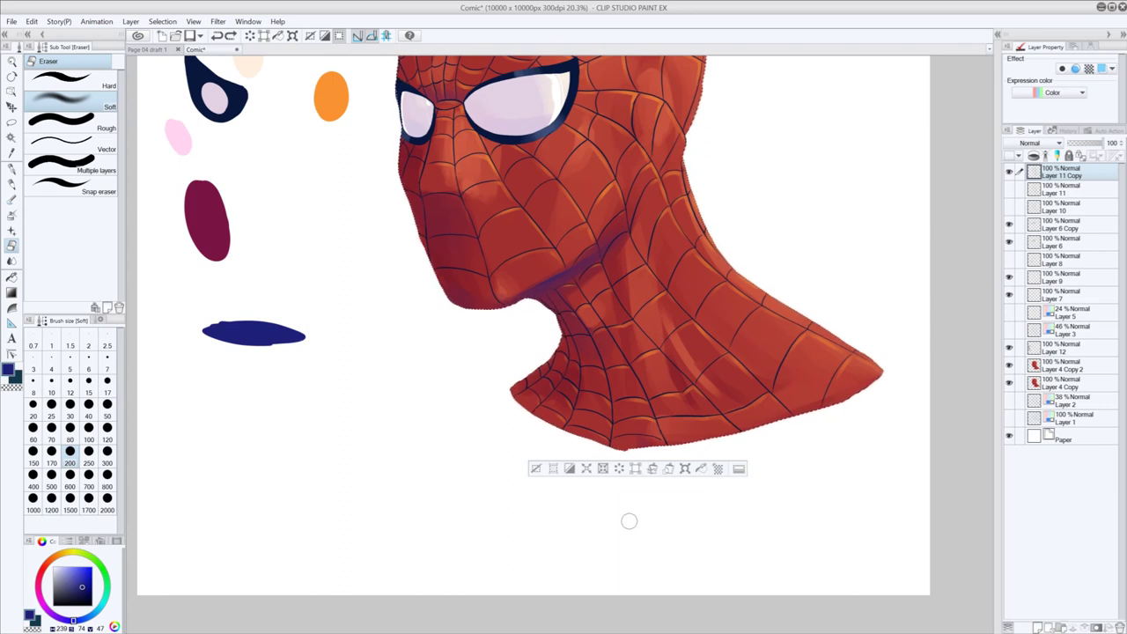
# - Redraw the web line crossing the jaw shadow with the G-pen at size 50, using the dark navy sampled from the eye swatch
pyautogui.press('p')
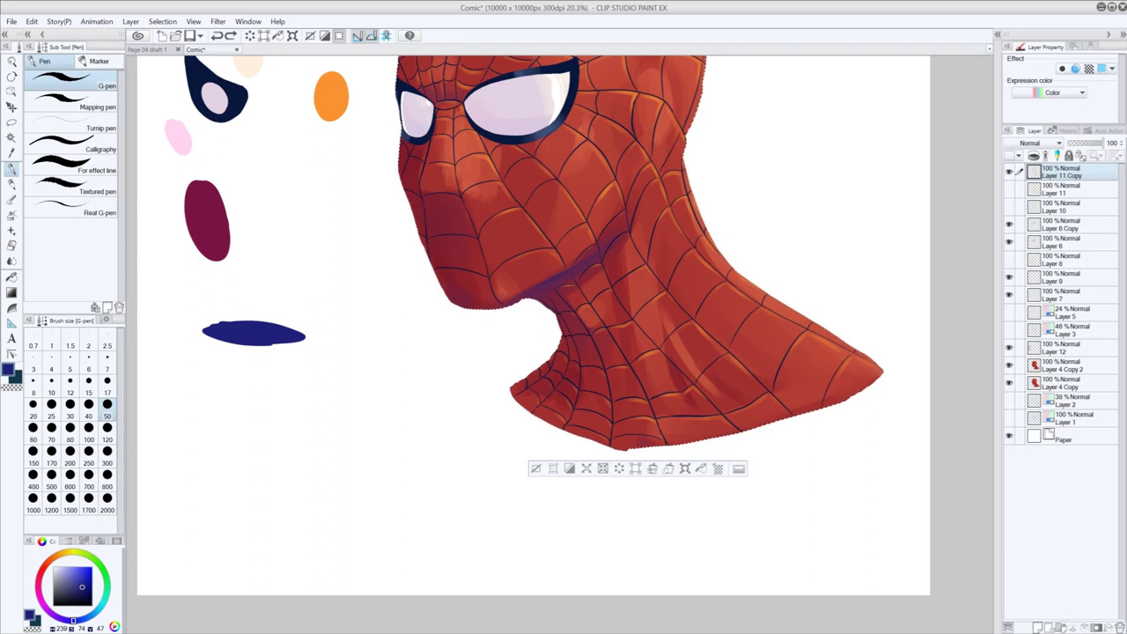
pyautogui.moveTo(89, 587); pyautogui.dragTo(98, 613)
pyautogui.keyDown('alt'); pyautogui.click(237, 98); pyautogui.keyUp('alt')
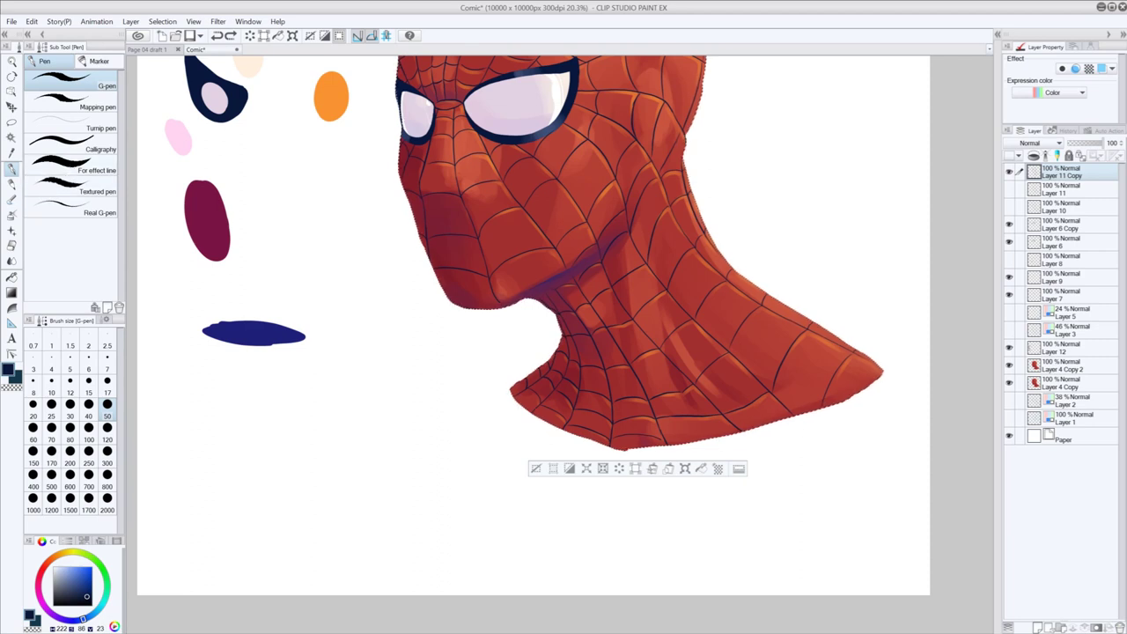
pyautogui.hotkey('ctrl', 'y')
pyautogui.hotkey('ctrl', 'z')
pyautogui.moveTo(561, 250); pyautogui.dragTo(568, 267)
pyautogui.hotkey('ctrl', 'z')
pyautogui.hotkey('ctrl', 'y')
pyautogui.hotkey('ctrl', 'z')
pyautogui.hotkey('ctrl', 'y')
# - Rework the web lines near the chin end of the jaw shadow, alternating the Soft eraser at size 200 with the G-pen
pyautogui.press('e')
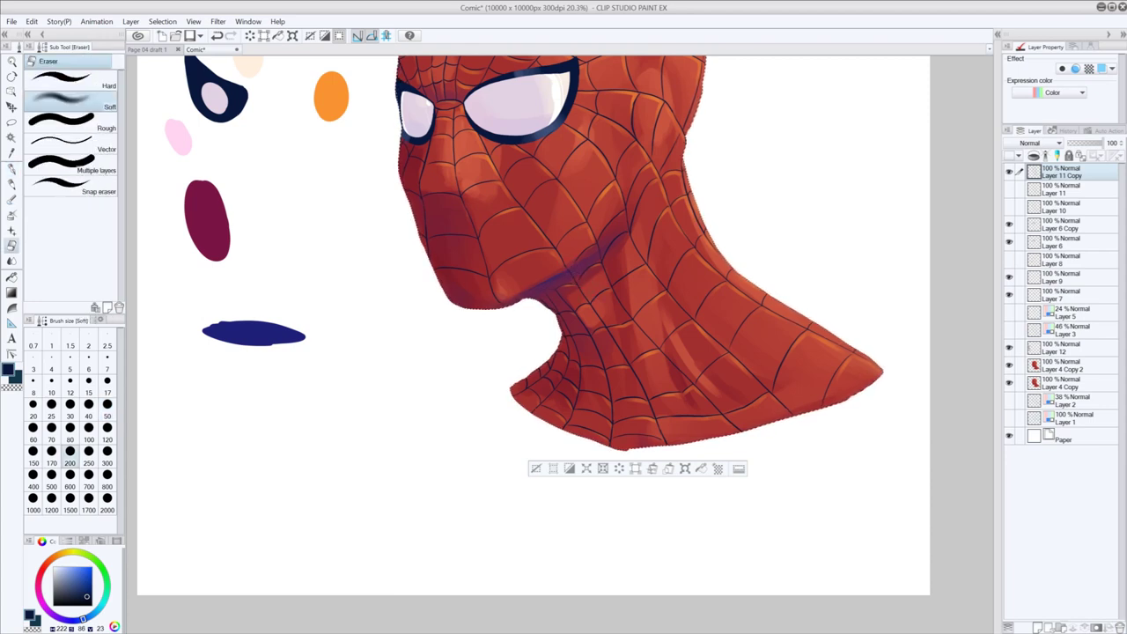
pyautogui.press('p')
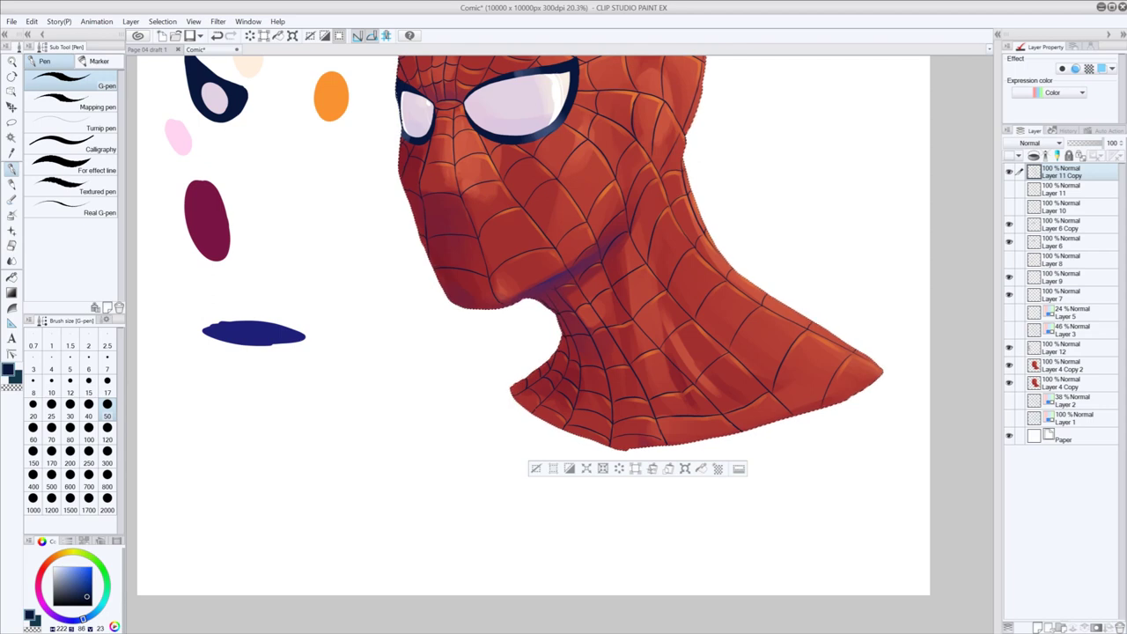
pyautogui.hotkey('ctrl', 'z')
pyautogui.moveTo(557, 284); pyautogui.dragTo(550, 294)
pyautogui.hotkey('ctrl', 'z')
pyautogui.hotkey('ctrl', 'y')
pyautogui.press('e')
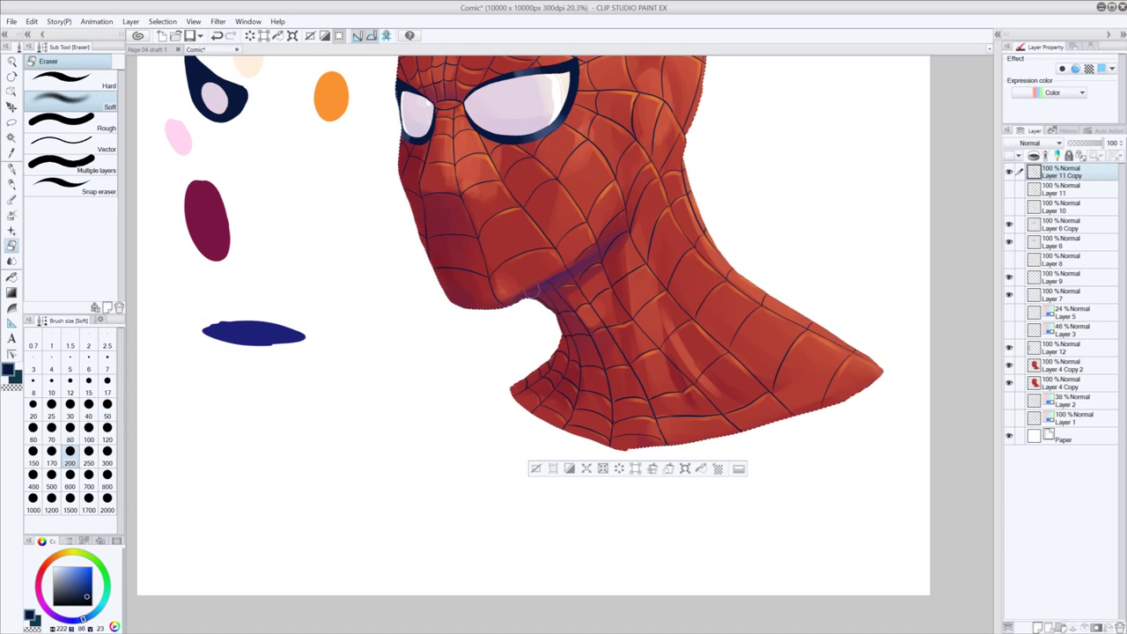
pyautogui.press('p')
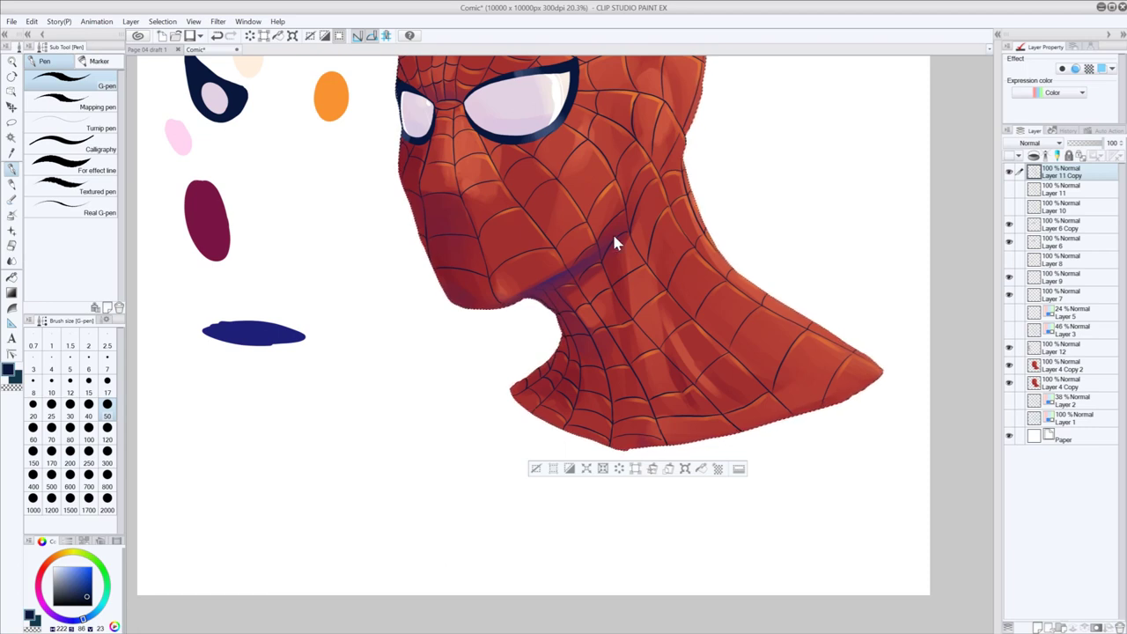
# - Clean the web lines at the rear end of the jaw shadow with the Hard eraser at size 100 and redraw them with the G-pen
pyautogui.press('e')
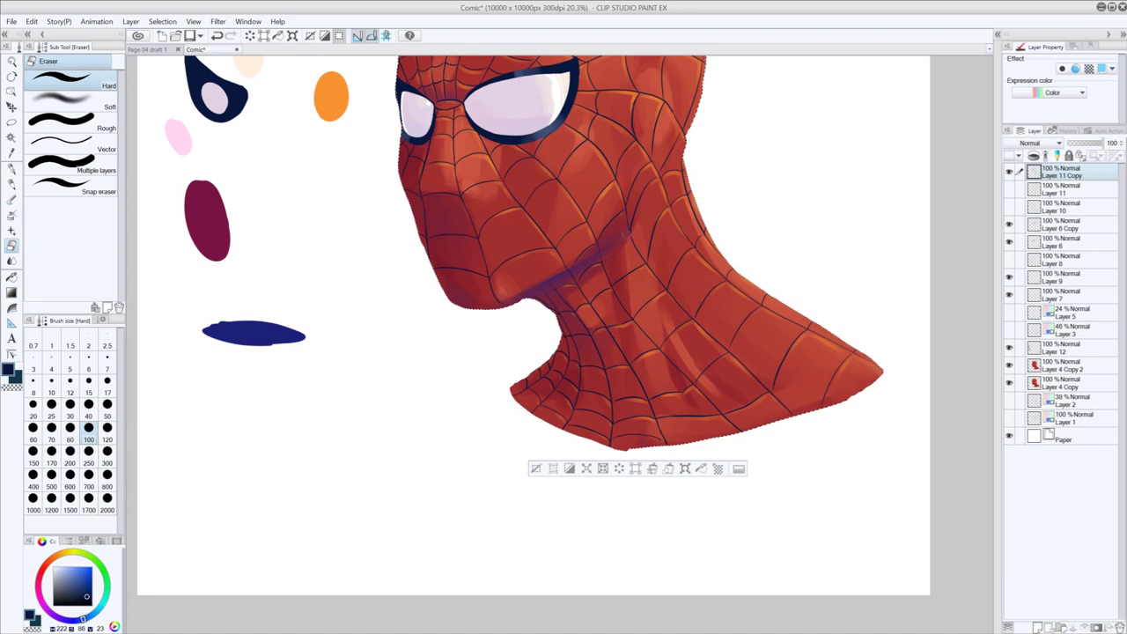
pyautogui.press('p')
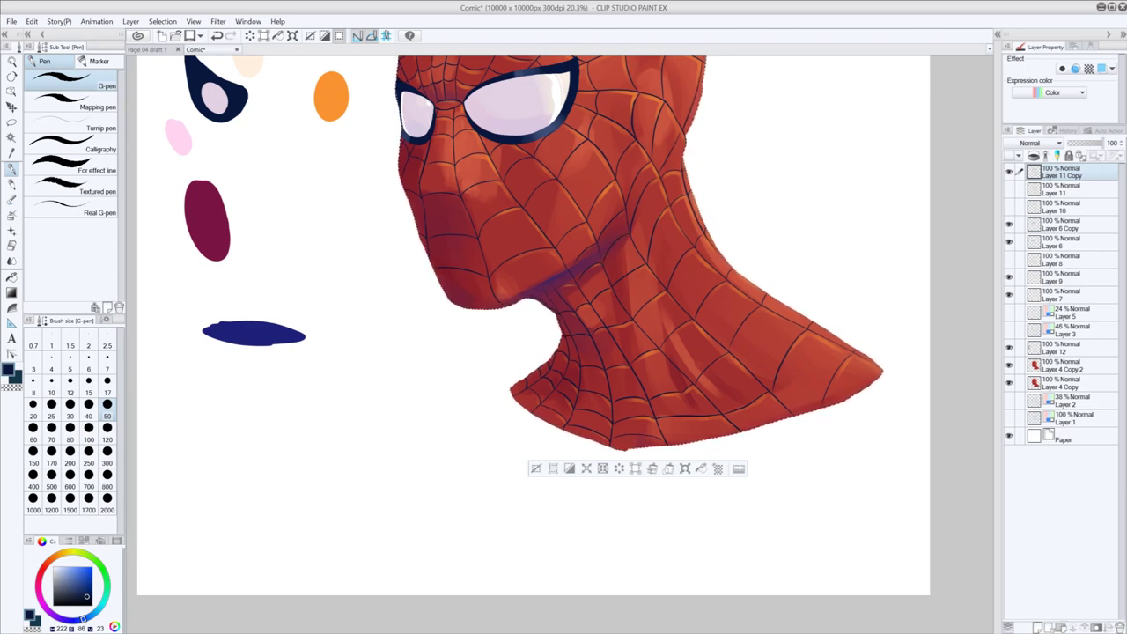
pyautogui.hotkey('ctrl', 'z')
pyautogui.hotkey('ctrl', 'y')
pyautogui.hotkey('ctrl', 'z')
pyautogui.moveTo(627, 238); pyautogui.dragTo(608, 253)
pyautogui.hotkey('ctrl', 'z')
pyautogui.hotkey('ctrl', 'y')
pyautogui.hotkey('ctrl', 'z')
pyautogui.hotkey('ctrl', 'y')
pyautogui.hotkey('ctrl', 'z')
pyautogui.hotkey('ctrl', 'y')
pyautogui.scroll(-3, 642, 289)
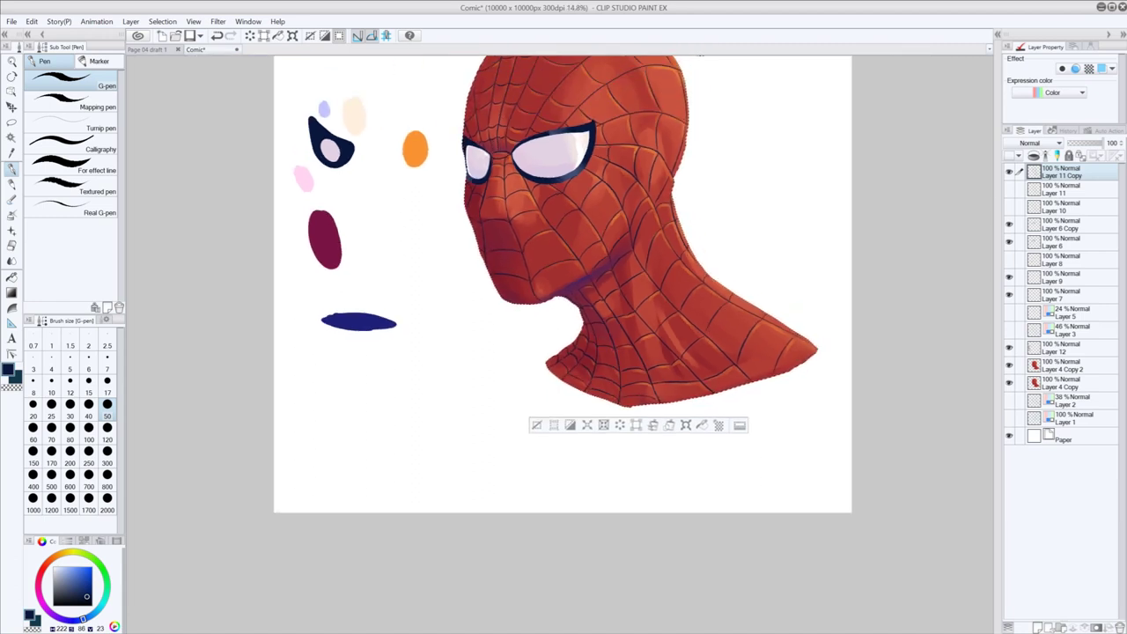
# - Compare the mask with Layer 11 Copy and Layer 4 Copy 2 toggled off and on, leaving Layer 4 Copy 2 active and both visible
pyautogui.click(1009, 171)
pyautogui.click(1009, 173)
pyautogui.click(1053, 370)
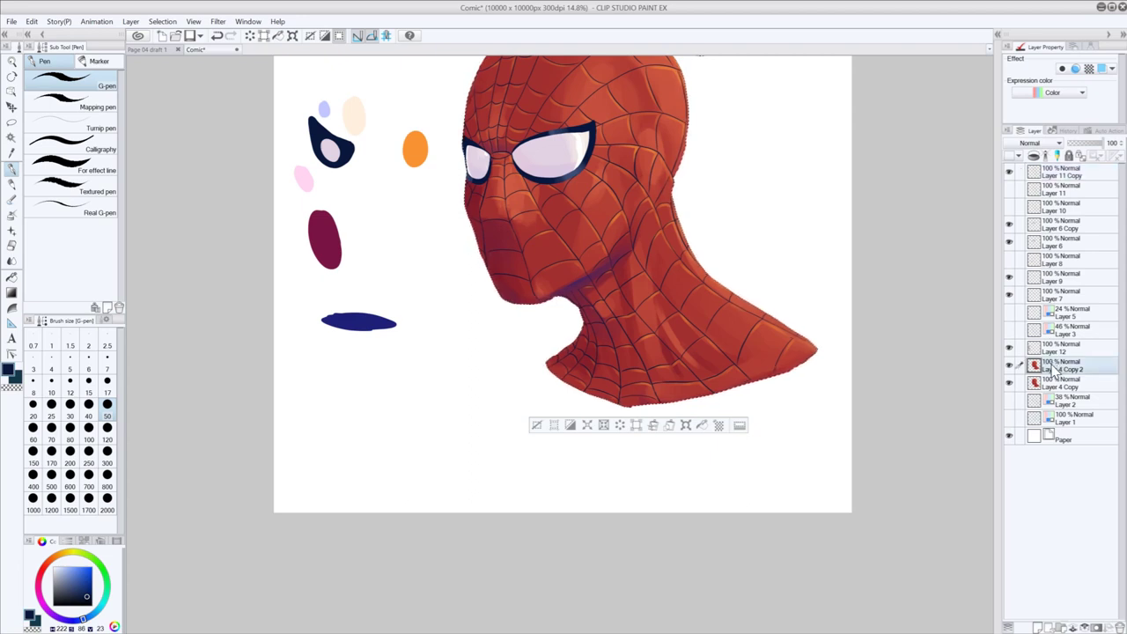
pyautogui.click(1009, 365)
pyautogui.click(1009, 365)
# - Sample the maroon swatch and set the Opaque watercolor brush to size 50, after trying sizes 300 and 100 on the lower face
pyautogui.moveTo(626, 257); pyautogui.dragTo(618, 384)
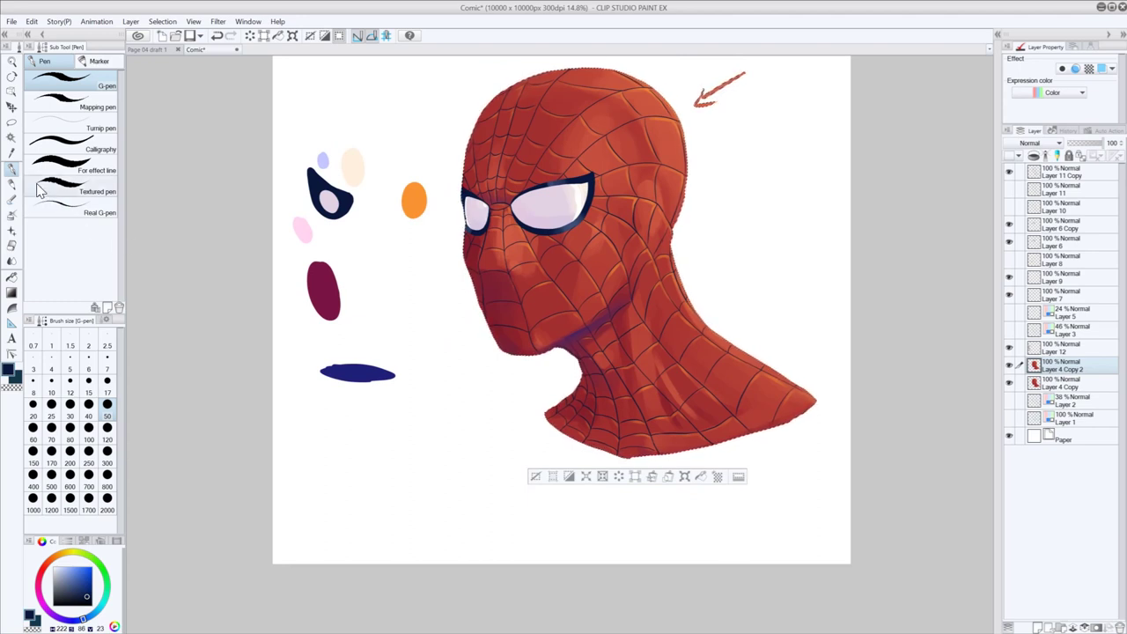
pyautogui.keyDown('alt'); pyautogui.click(331, 276); pyautogui.keyUp('alt')
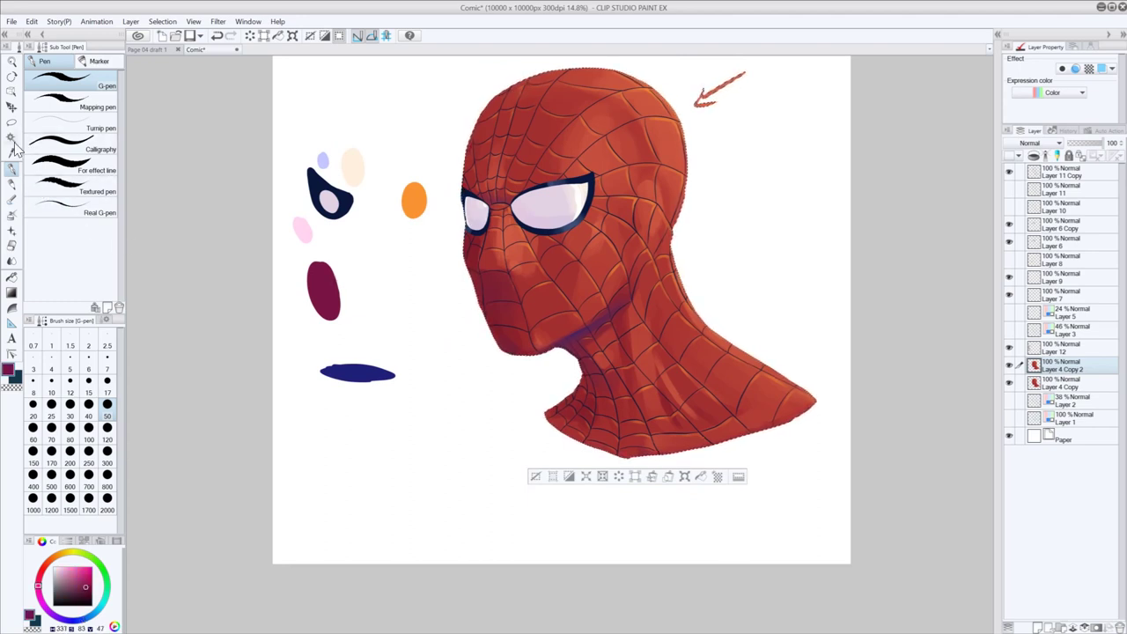
pyautogui.click(11, 201)
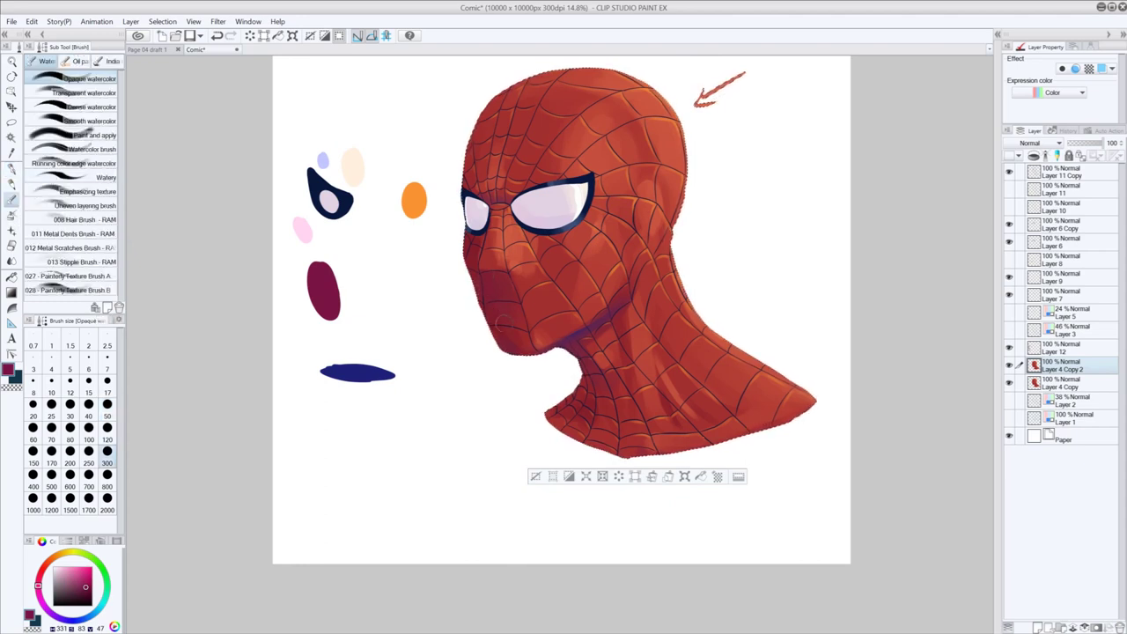
pyautogui.hotkey('ctrl', 'z')
pyautogui.click(89, 429)
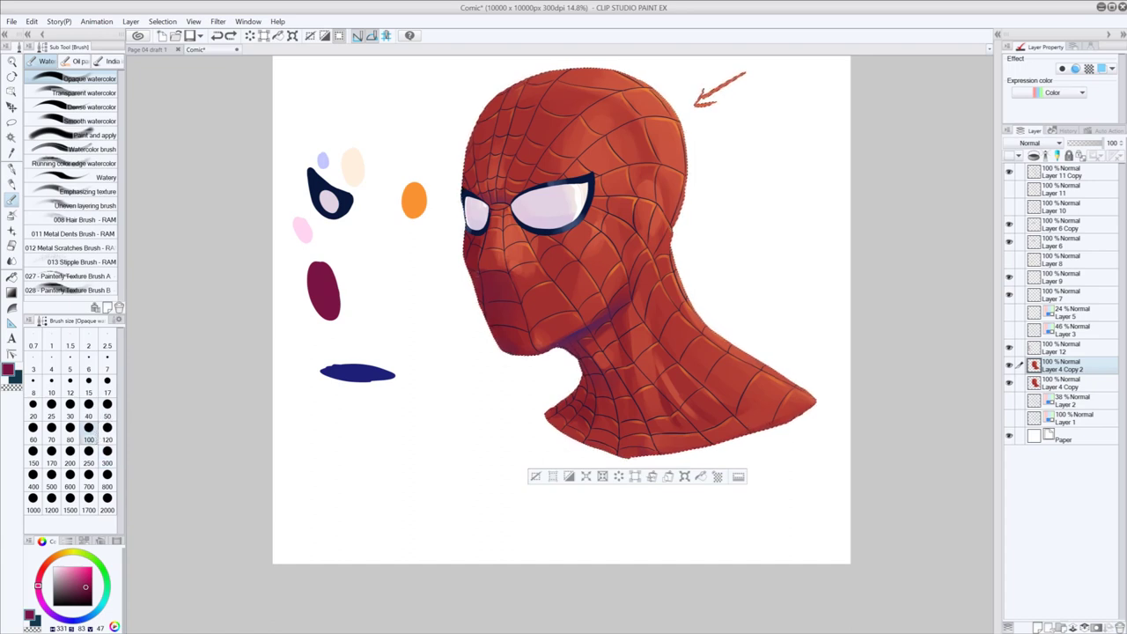
pyautogui.moveTo(483, 305); pyautogui.dragTo(484, 282)
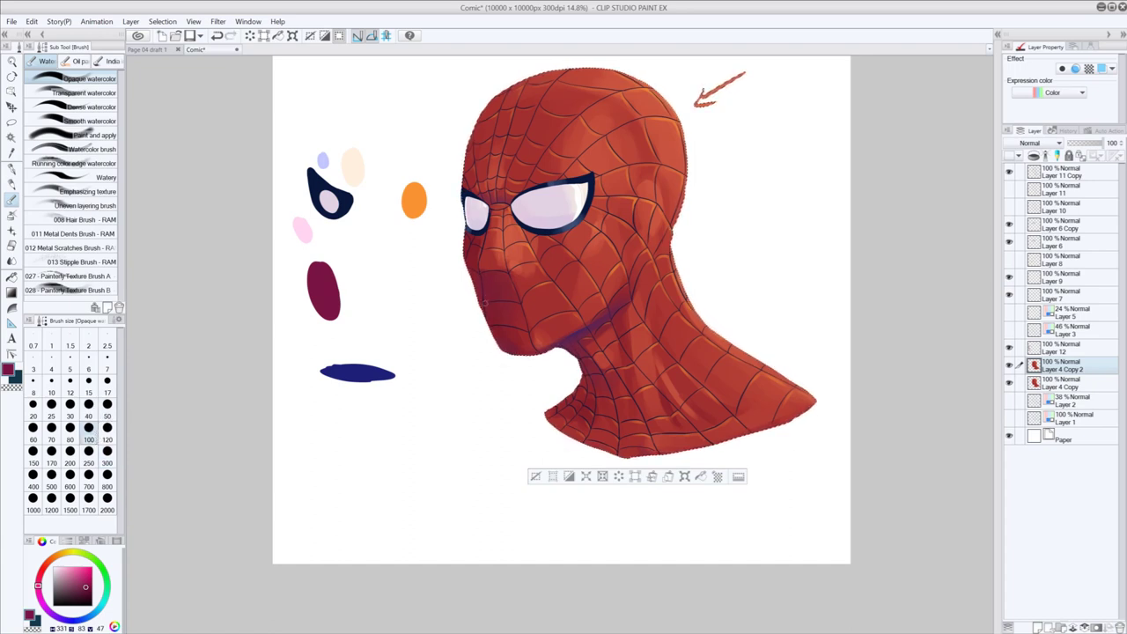
pyautogui.hotkey('ctrl', 'z')
pyautogui.click(106, 404)
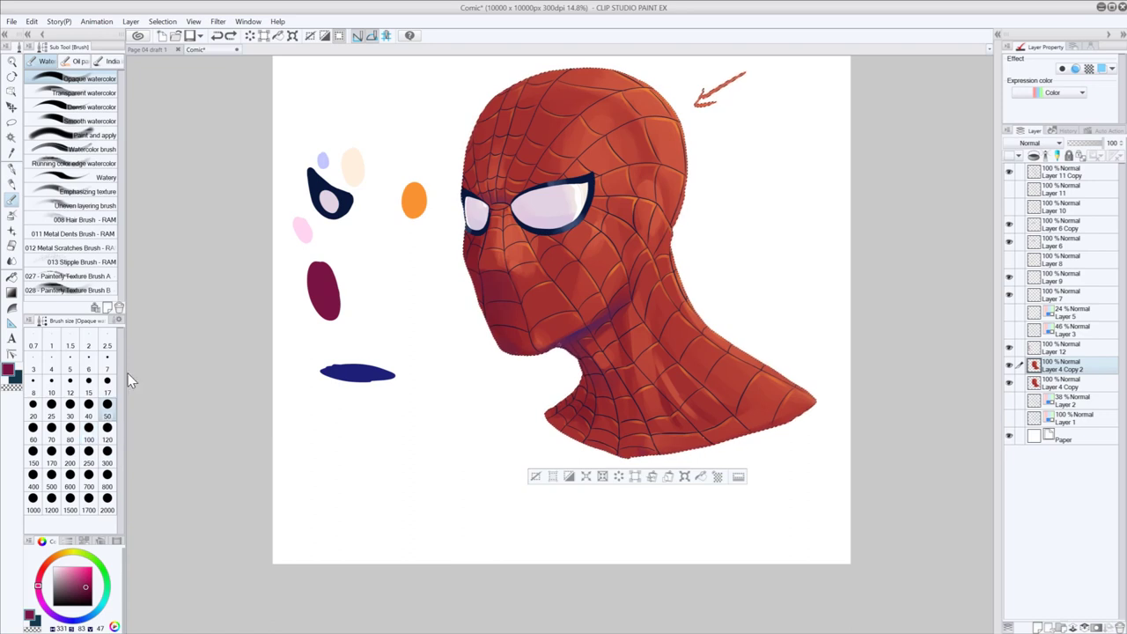
# - Paint small maroon shadow strokes on the far side of the face and the cheek, undoing and redoing them to compare
pyautogui.moveTo(482, 277); pyautogui.dragTo(481, 299)
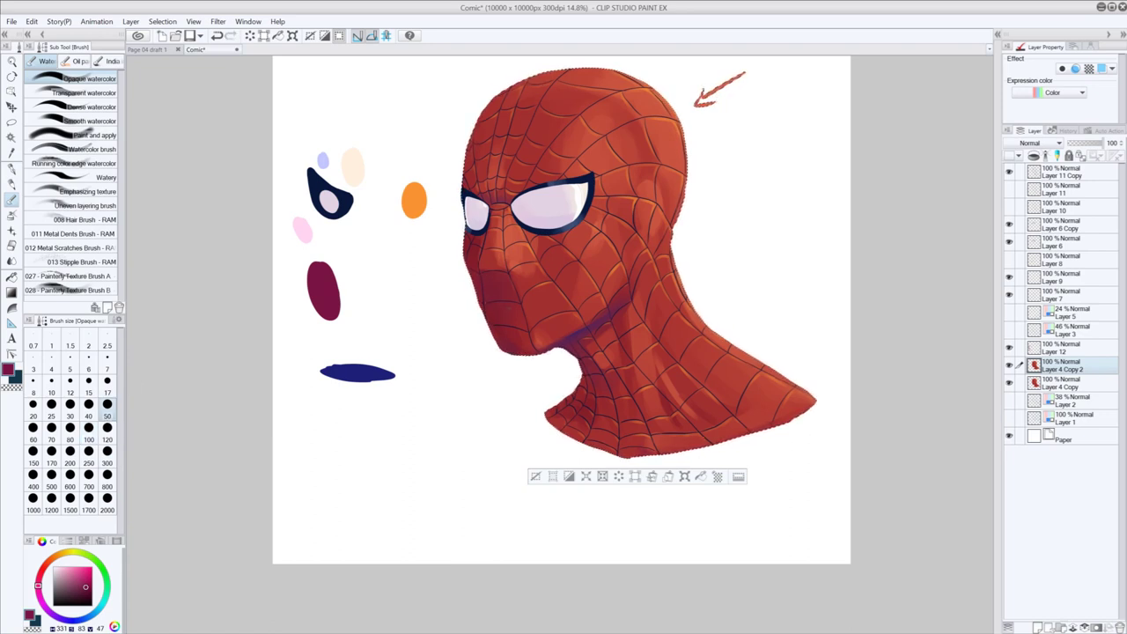
pyautogui.hotkey('ctrl', 'z')
pyautogui.moveTo(574, 249); pyautogui.dragTo(570, 247)
pyautogui.hotkey('ctrl', 'z')
pyautogui.hotkey('ctrl', 'z')
pyautogui.hotkey('ctrl', 'y')
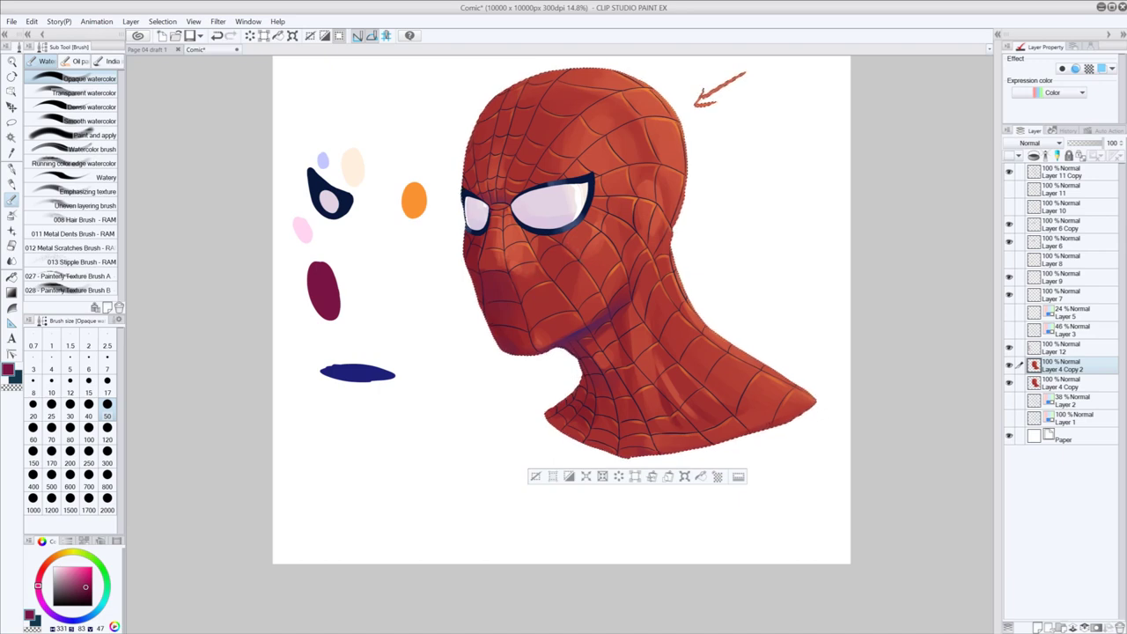
pyautogui.hotkey('ctrl', 'z')
pyautogui.hotkey('ctrl', 'y')
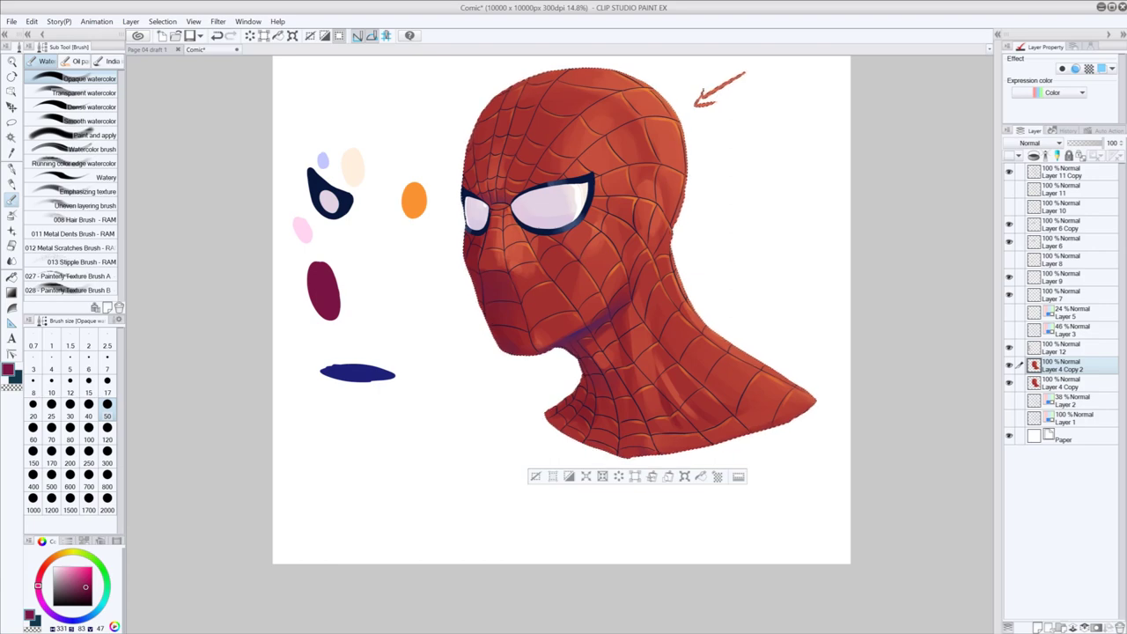
# - Refine the maroon shading on the shadowed side of the lower face, comparing the latest strokes by undoing and redoing them
pyautogui.scroll(4, 592, 280)
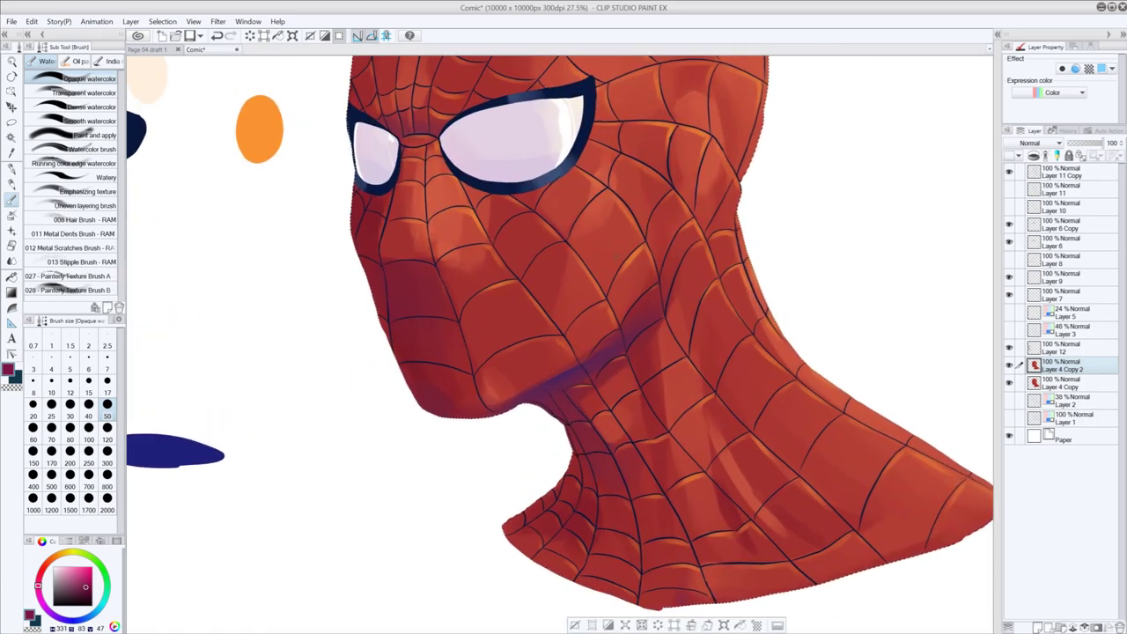
pyautogui.hotkey('ctrl', 'z')
pyautogui.hotkey('ctrl', 'y')
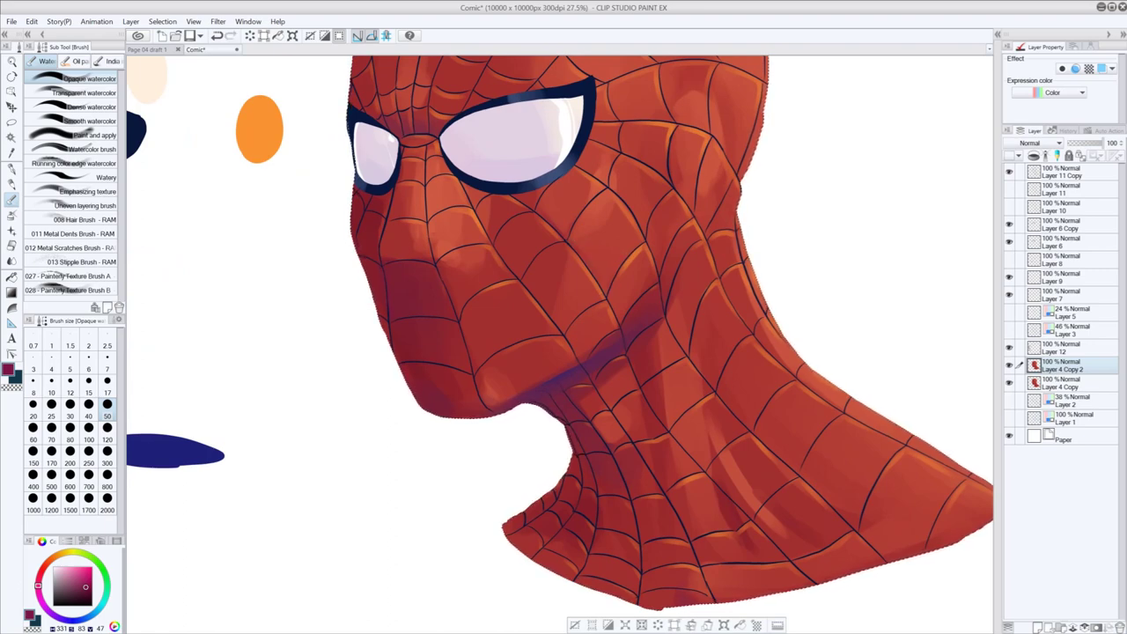
pyautogui.hotkey('ctrl', 'z')
pyautogui.hotkey('ctrl', 'y')
pyautogui.hotkey('ctrl', 'z')
# - Try maroon shading strokes at brush size 60, undo the last one, and return the Opaque watercolor brush to size 50
pyautogui.click(35, 432)
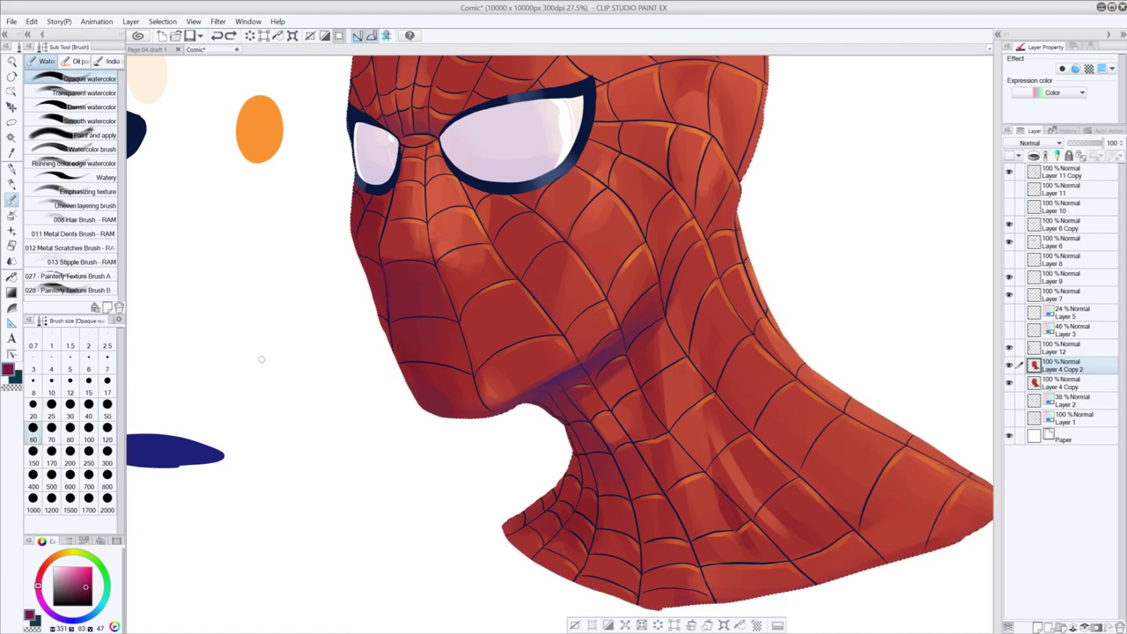
pyautogui.hotkey('ctrl', 'y')
pyautogui.hotkey('ctrl', 'z')
pyautogui.hotkey('ctrl', 'y')
pyautogui.hotkey('ctrl', 'z')
pyautogui.click(108, 409)
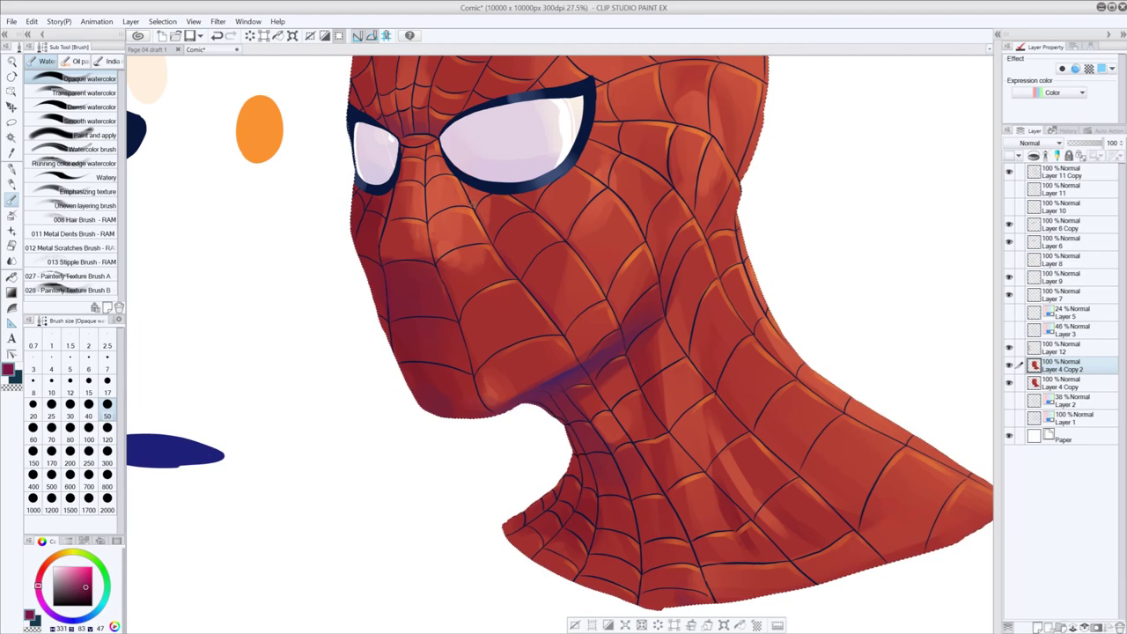
# - Paint maroon shading along the nose and beneath the larger eye with the Opaque watercolor brush
pyautogui.hotkey('ctrl', 'z')
pyautogui.moveTo(467, 188); pyautogui.dragTo(475, 206)
pyautogui.moveTo(435, 259); pyautogui.dragTo(429, 226)
pyautogui.click(39, 91)
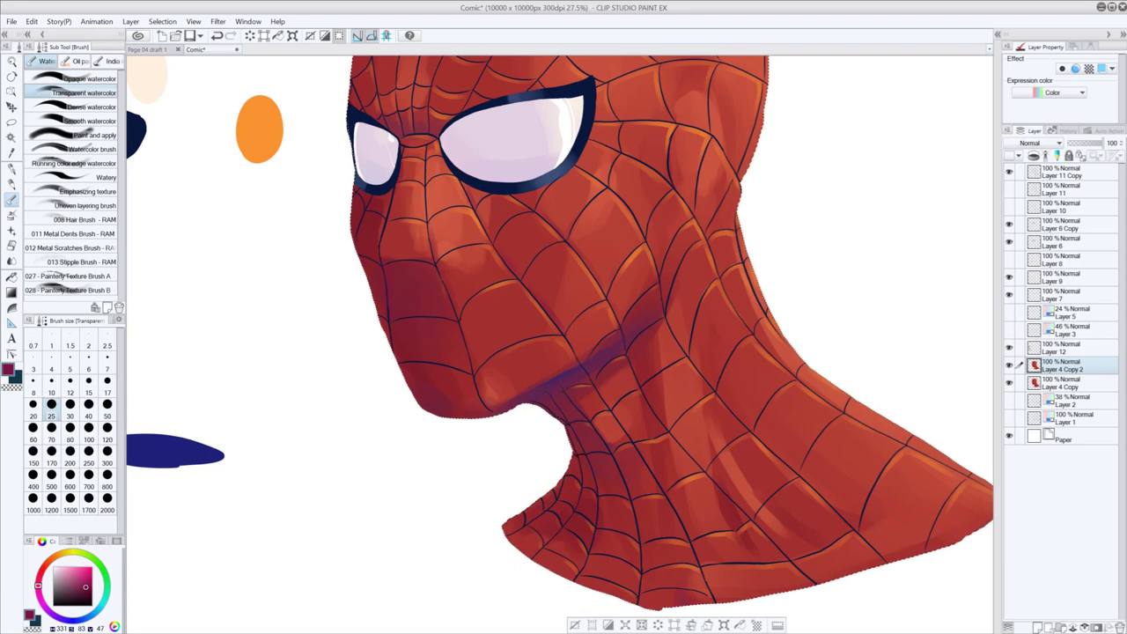
pyautogui.click(53, 78)
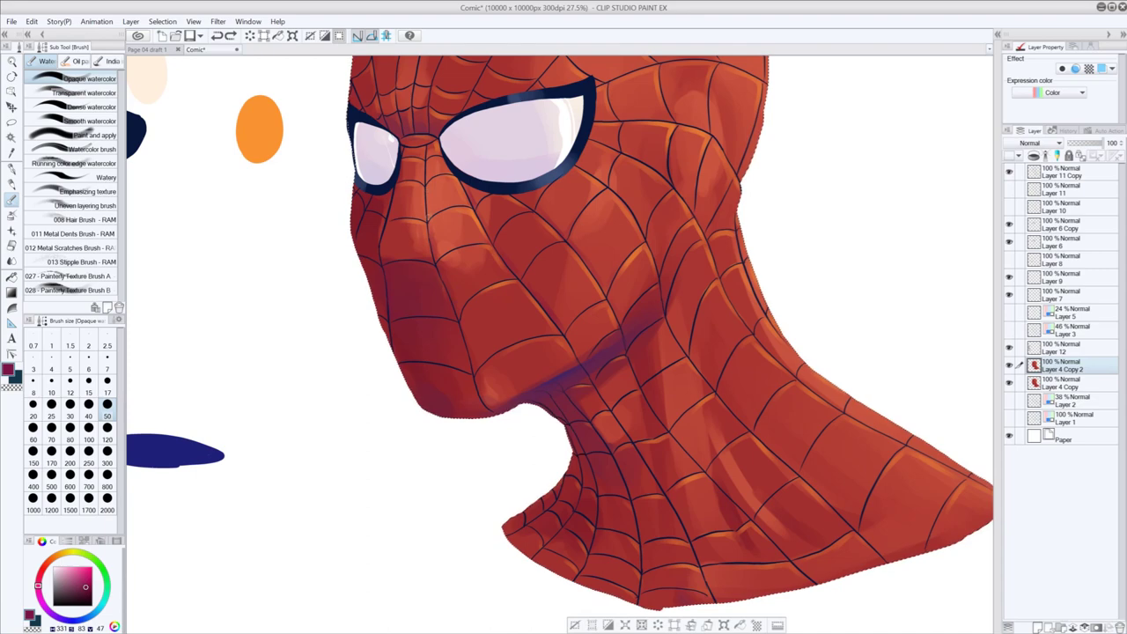
pyautogui.moveTo(430, 219); pyautogui.dragTo(427, 191)
pyautogui.hotkey('ctrl', 'z')
pyautogui.hotkey('ctrl', 'y')
# - Add maroon shadow strokes on the brow above the larger eye, undoing and redoing them to judge the effect
pyautogui.moveTo(470, 194); pyautogui.dragTo(510, 324)
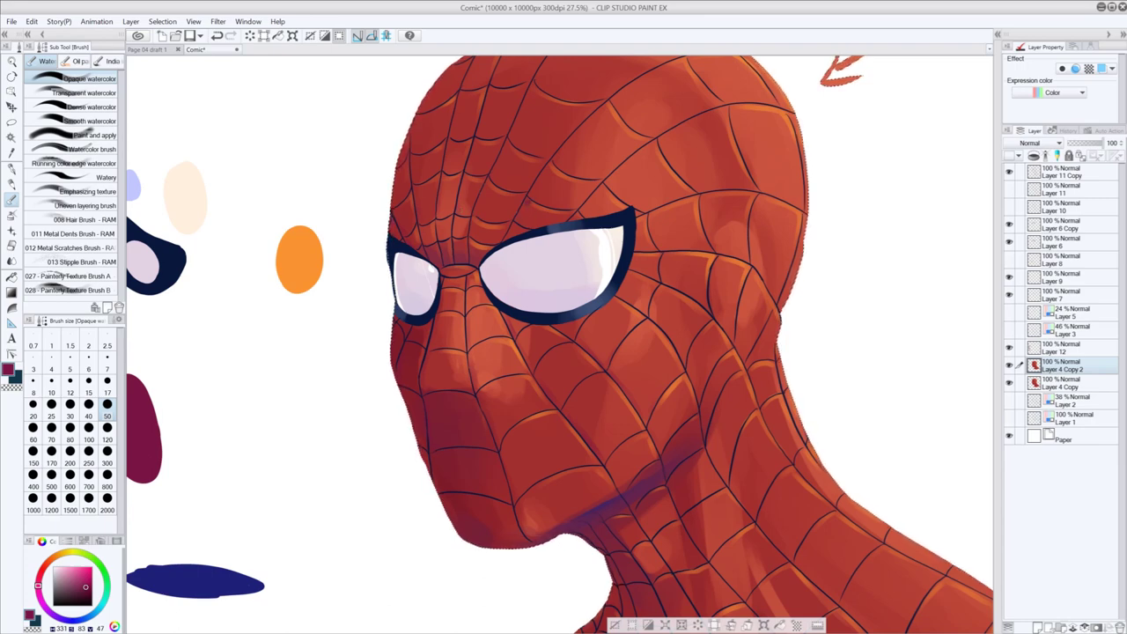
pyautogui.hotkey('ctrl', 'z')
pyautogui.hotkey('ctrl', 'y')
pyautogui.hotkey('ctrl', 'z')
pyautogui.hotkey('ctrl', 'y')
pyautogui.hotkey('ctrl', 'z')
pyautogui.moveTo(538, 198); pyautogui.dragTo(535, 209)
pyautogui.hotkey('ctrl', 'z')
pyautogui.hotkey('ctrl', 'z')
pyautogui.hotkey('ctrl', 'y')
pyautogui.hotkey('ctrl', 'z')
pyautogui.hotkey('ctrl', 'y')
pyautogui.hotkey('ctrl', 'z')
pyautogui.hotkey('ctrl', 'y')
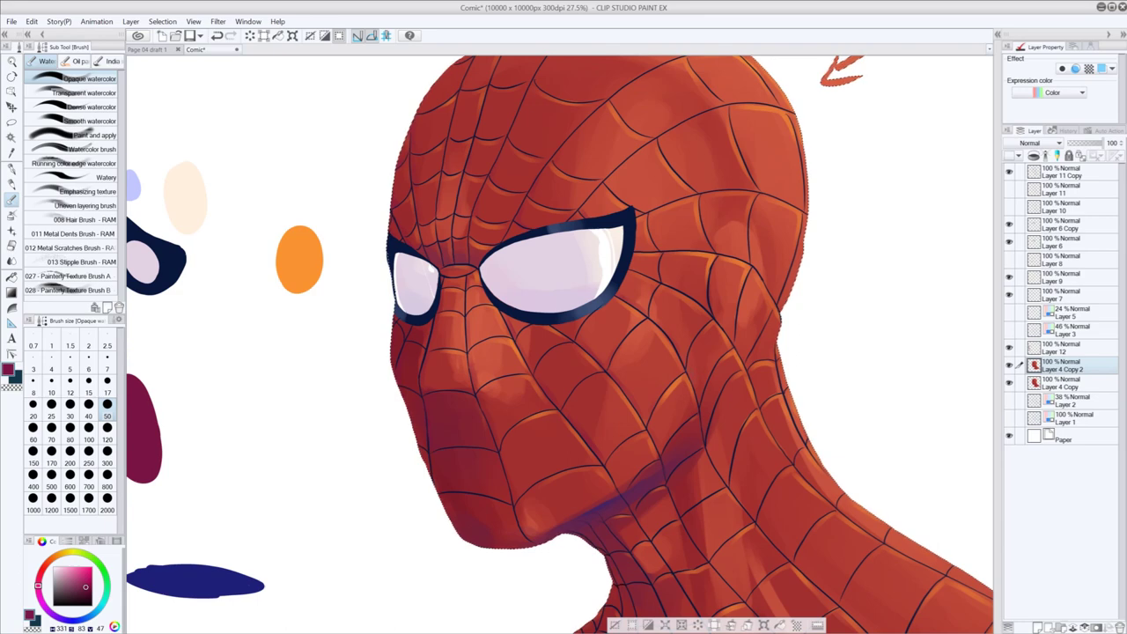
pyautogui.hotkey('ctrl', 'z')
pyautogui.hotkey('ctrl', 'y')
# - Deepen the neck folds behind and below the jaw shadow with maroon strokes, comparing the latest ones by undoing and redoing
pyautogui.moveTo(715, 455); pyautogui.dragTo(720, 472)
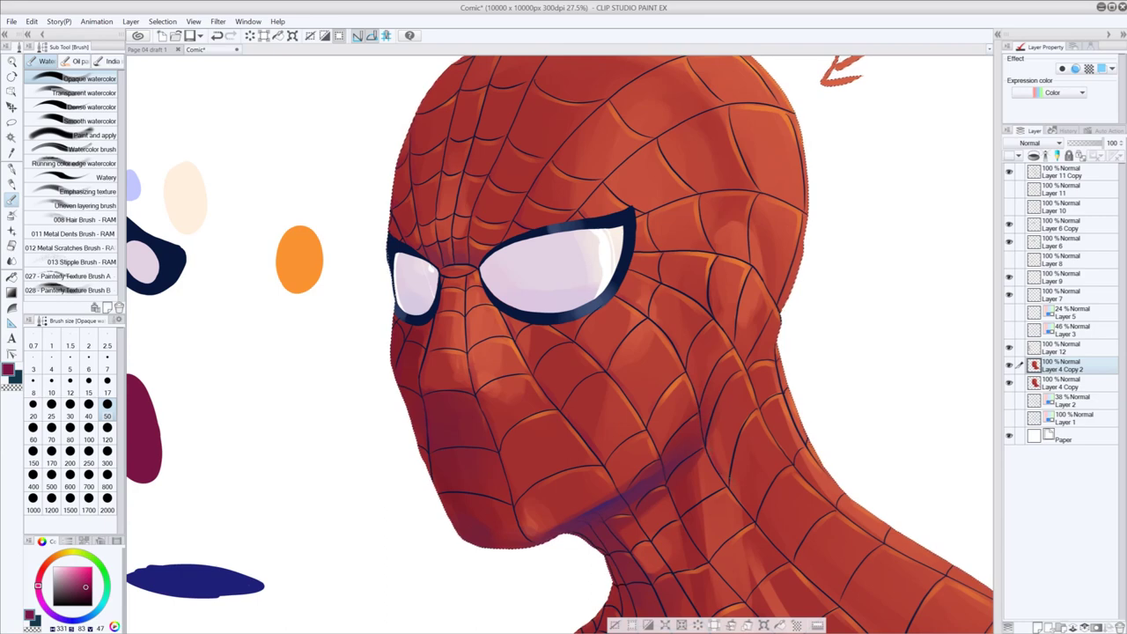
pyautogui.hotkey('ctrl', 'z')
pyautogui.hotkey('ctrl', 'y')
pyautogui.moveTo(691, 478); pyautogui.dragTo(600, 284)
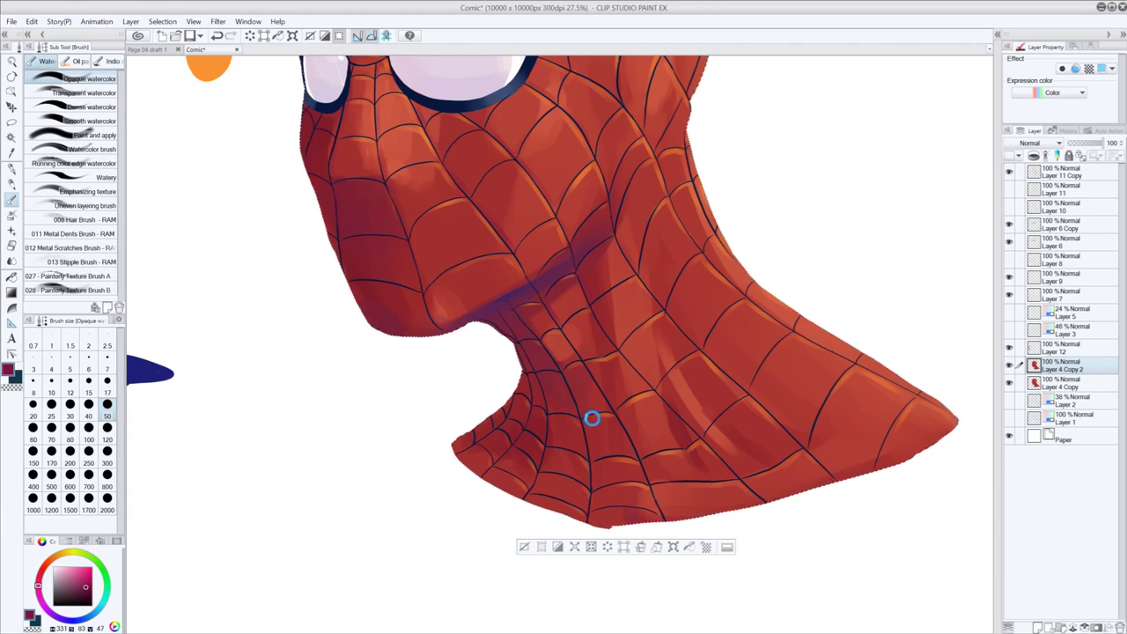
pyautogui.hotkey('ctrl', 'z')
pyautogui.hotkey('ctrl', 'z')
pyautogui.hotkey('ctrl', 'y')
pyautogui.hotkey('ctrl', 'z')
pyautogui.hotkey('ctrl', 'y')
pyautogui.hotkey('ctrl', 'z')
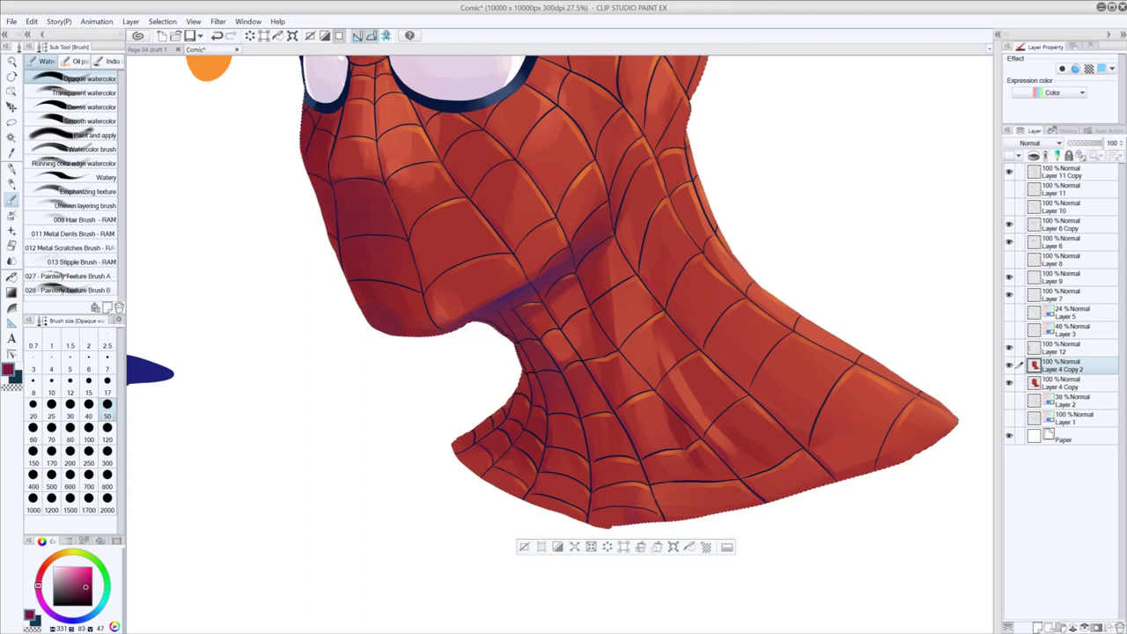
pyautogui.hotkey('ctrl', 'z')
pyautogui.hotkey('ctrl', 'y')
# - Paint maroon shadow strokes along the back of the jaw and around the ear area, undoing the unwanted ones
pyautogui.moveTo(600, 164); pyautogui.dragTo(607, 188)
pyautogui.moveTo(614, 199); pyautogui.dragTo(604, 286)
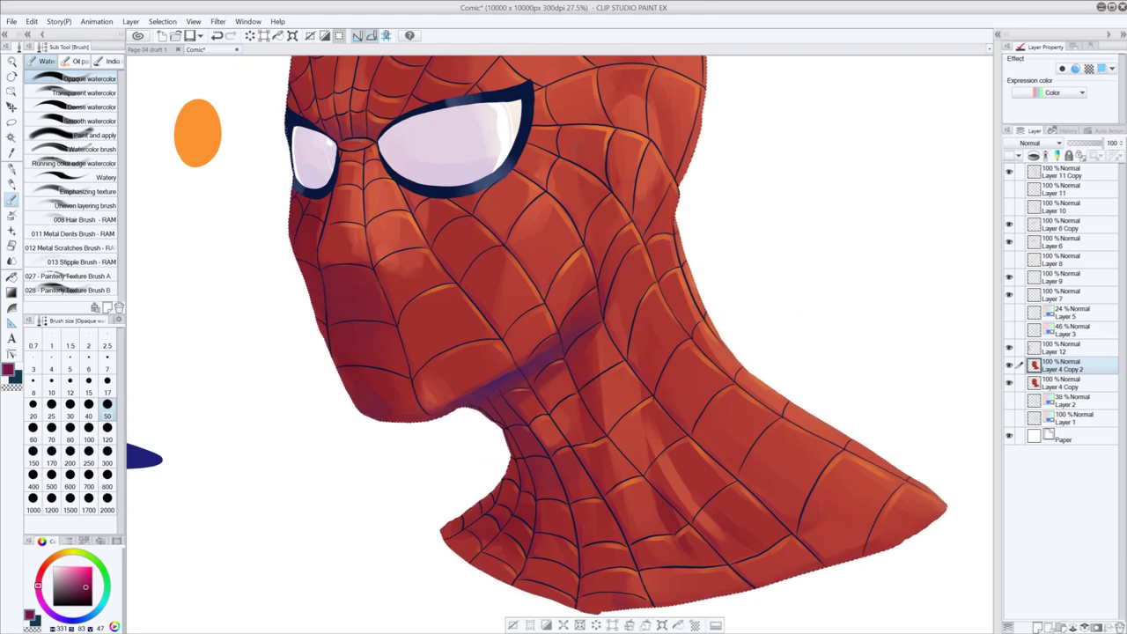
pyautogui.hotkey('ctrl', 'z')
pyautogui.hotkey('ctrl', 'z')
pyautogui.moveTo(654, 137); pyautogui.dragTo(672, 167)
pyautogui.moveTo(610, 86); pyautogui.dragTo(604, 111)
pyautogui.hotkey('ctrl', 'z')
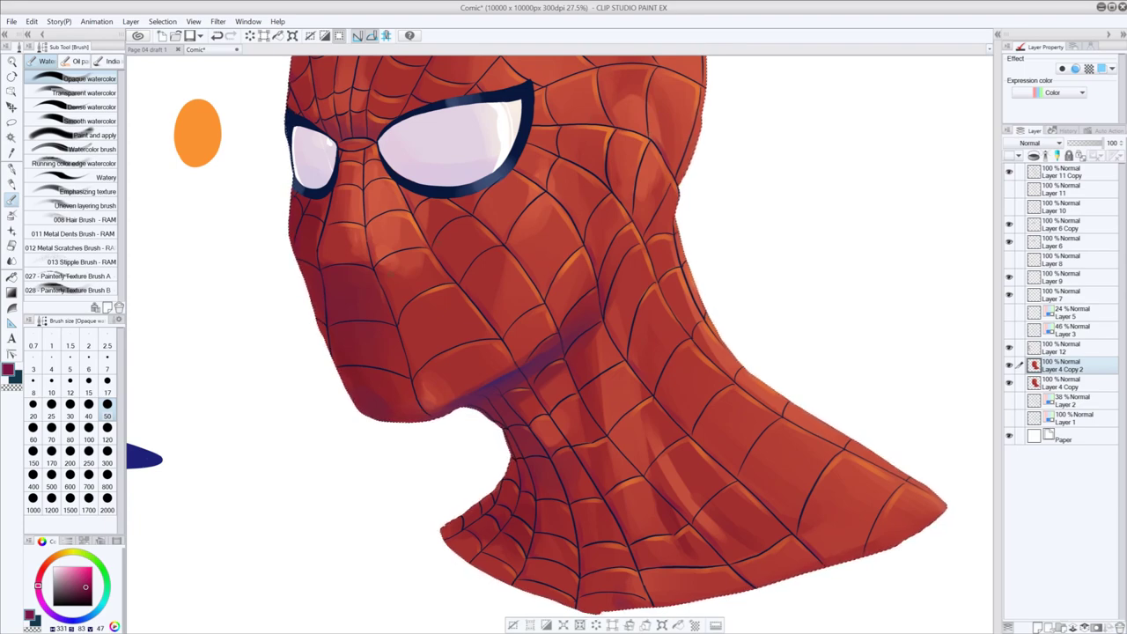
pyautogui.hotkey('ctrl', 'z')
# - Add a maroon shadow stroke to the lower face beside the mouth area
pyautogui.moveTo(400, 327); pyautogui.dragTo(409, 355)
pyautogui.hotkey('ctrl', 'z')
pyautogui.hotkey('ctrl', 'y')
pyautogui.moveTo(554, 286); pyautogui.dragTo(563, 416)
pyautogui.moveTo(594, 253); pyautogui.dragTo(617, 297)
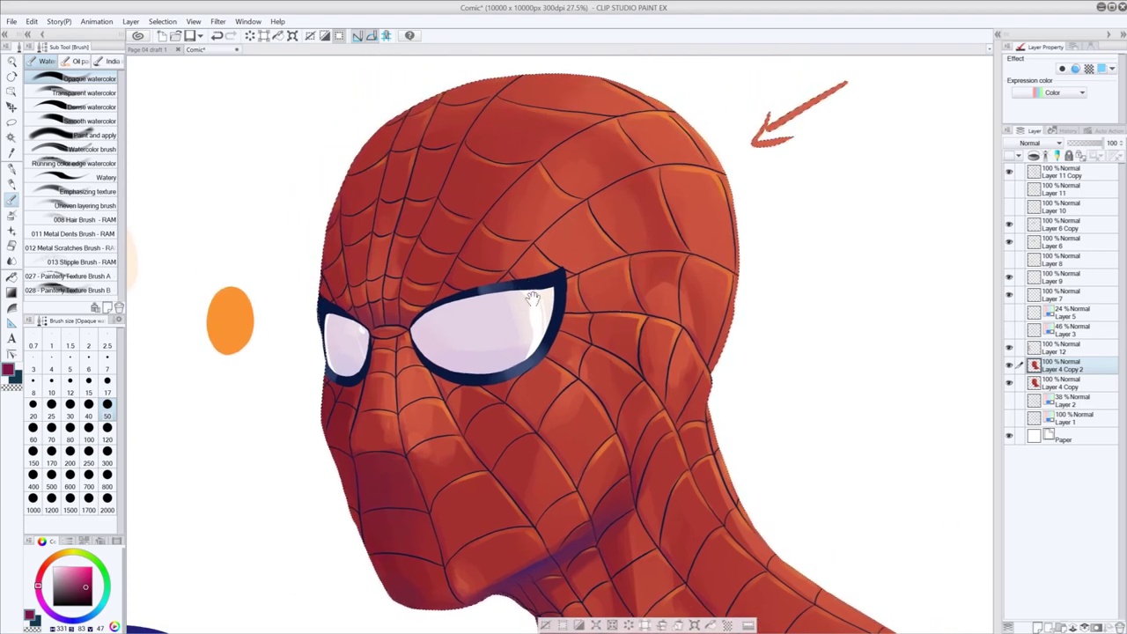
pyautogui.moveTo(682, 387); pyautogui.dragTo(648, 251)
pyautogui.moveTo(731, 389); pyautogui.dragTo(644, 202)
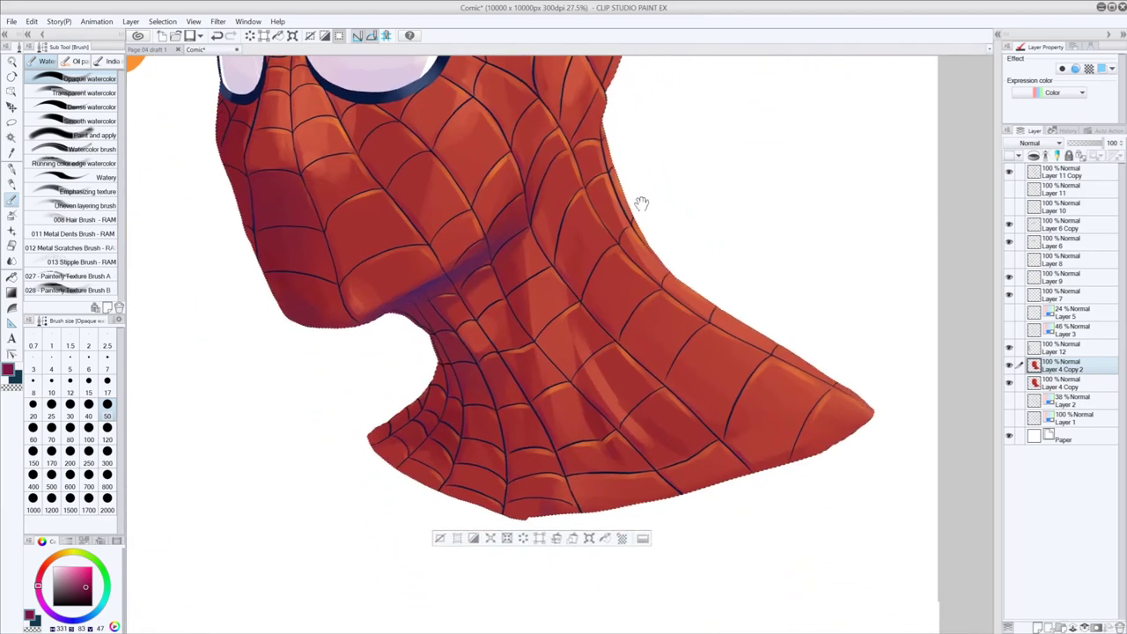
pyautogui.moveTo(624, 440); pyautogui.dragTo(613, 410)
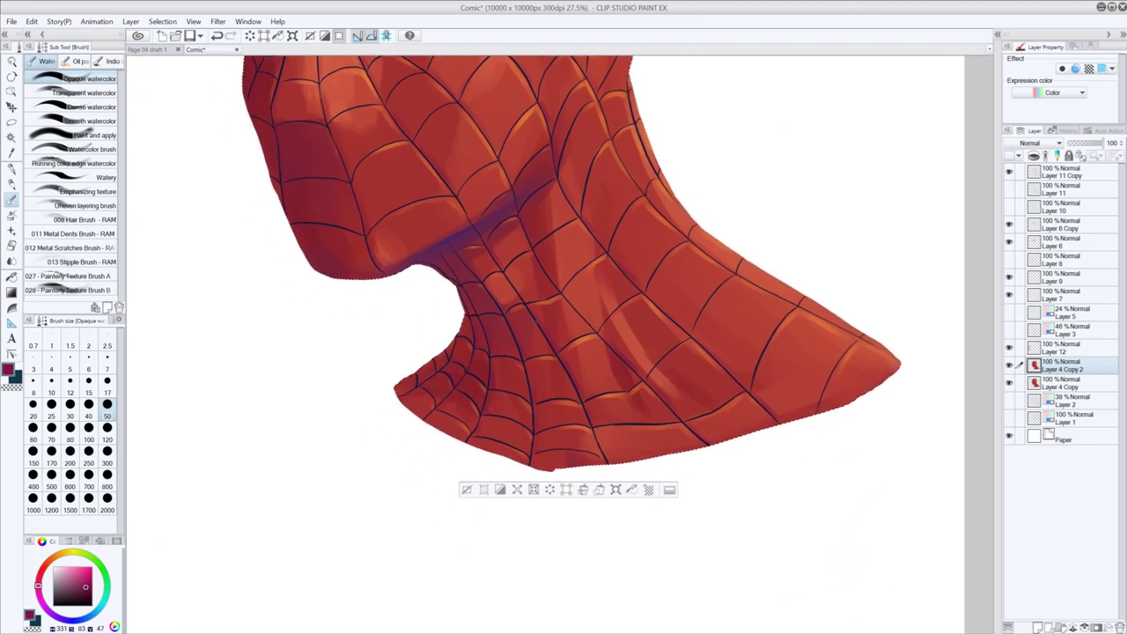
# - Try pale cream highlights on the cheek behind the larger eye with brush sizes 120 and 300, undoing the attempts
pyautogui.moveTo(597, 315)
pyautogui.mouseDown()
pyautogui.moveTo(653, 397)
pyautogui.moveTo(617, 454)
pyautogui.mouseUp()
pyautogui.scroll(-2, 616, 393)
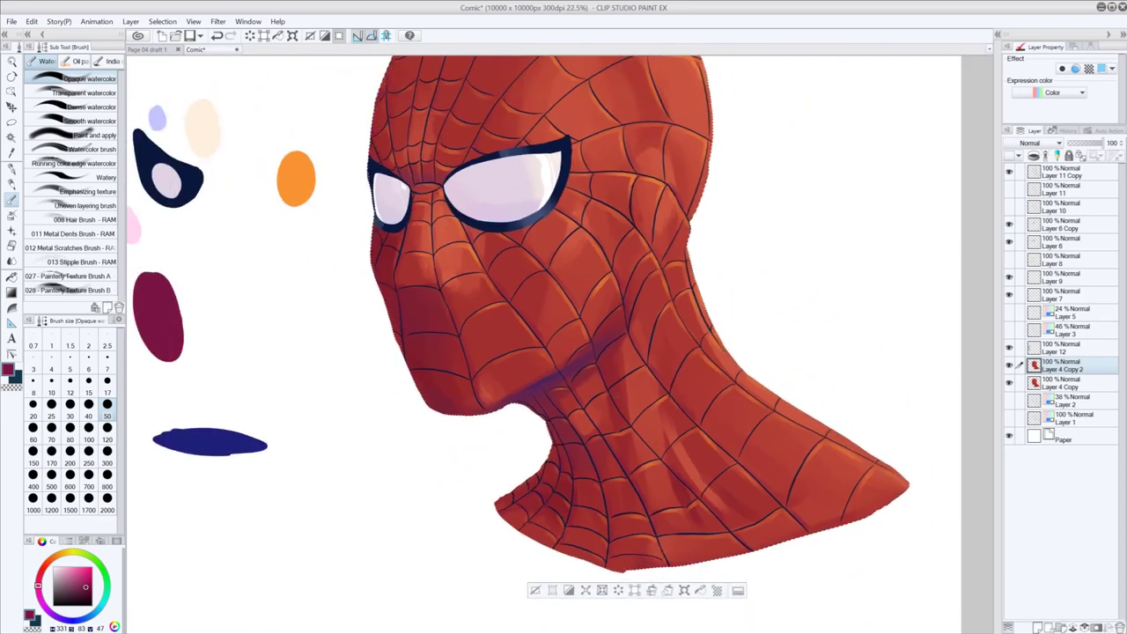
pyautogui.scroll(-3, 616, 392)
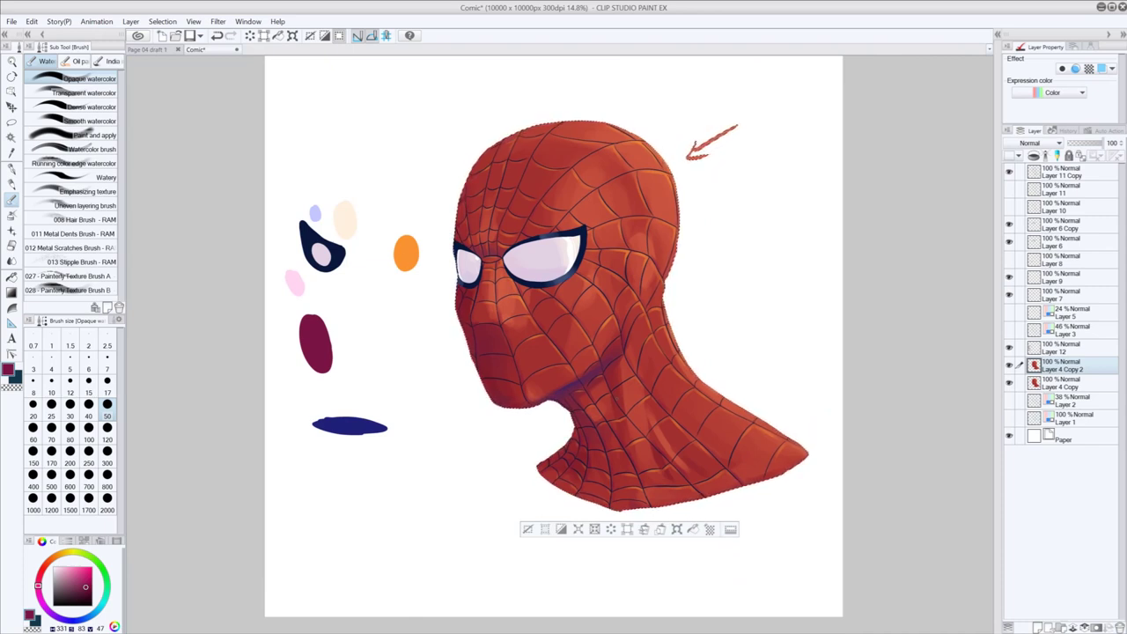
pyautogui.keyDown('alt'); pyautogui.click(411, 246); pyautogui.keyUp('alt')
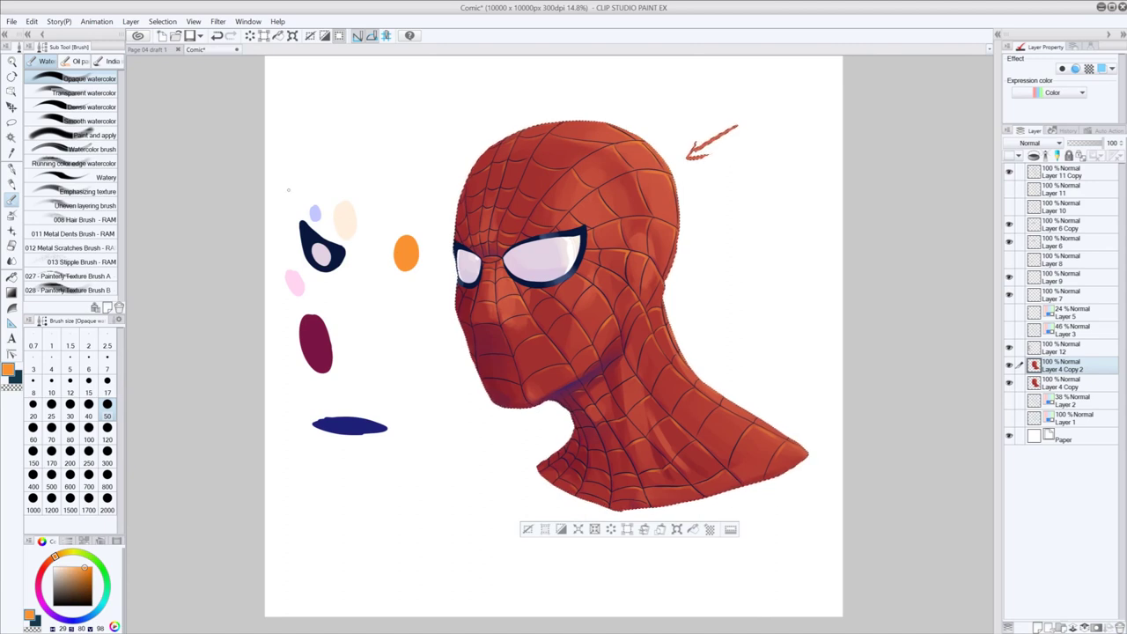
pyautogui.keyDown('alt'); pyautogui.click(352, 213); pyautogui.keyUp('alt')
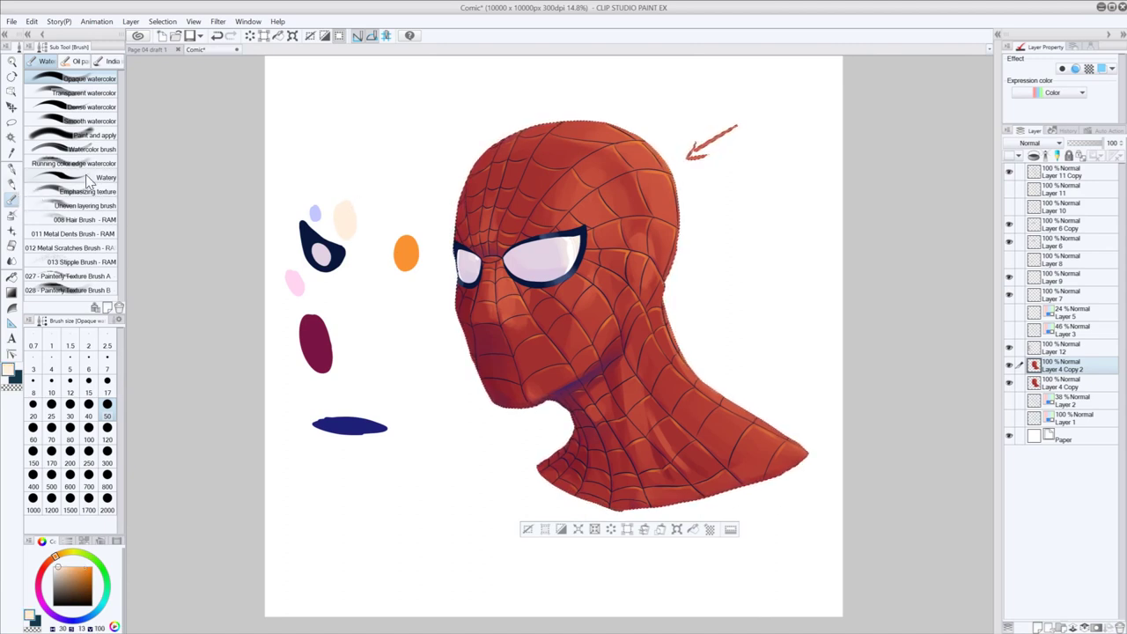
pyautogui.click(107, 433)
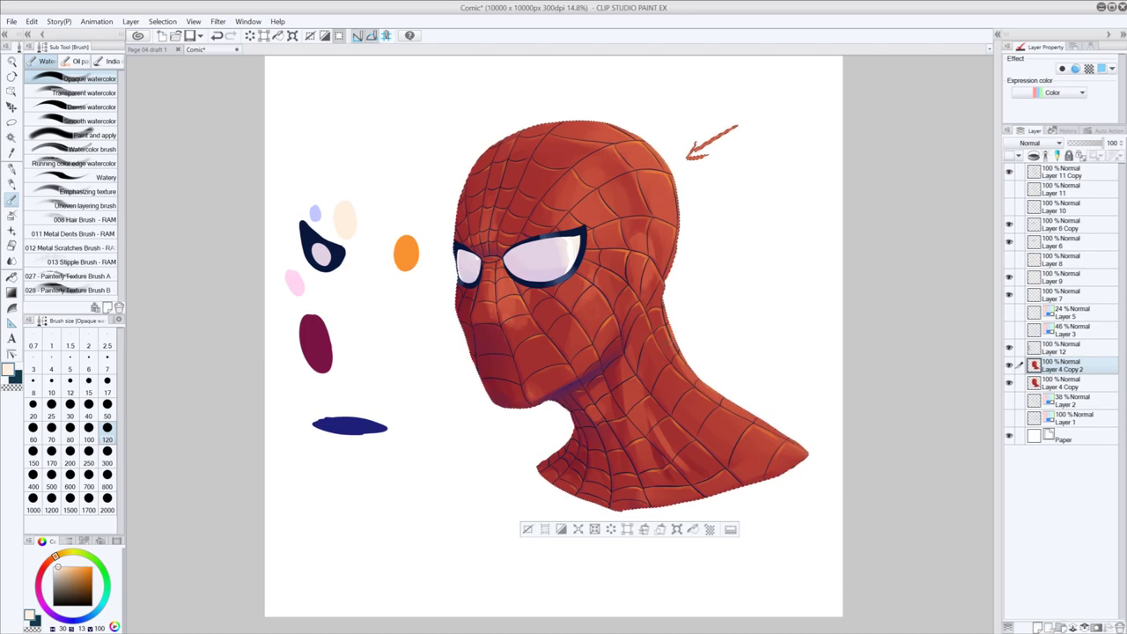
pyautogui.hotkey('ctrl', 'z')
pyautogui.click(107, 451)
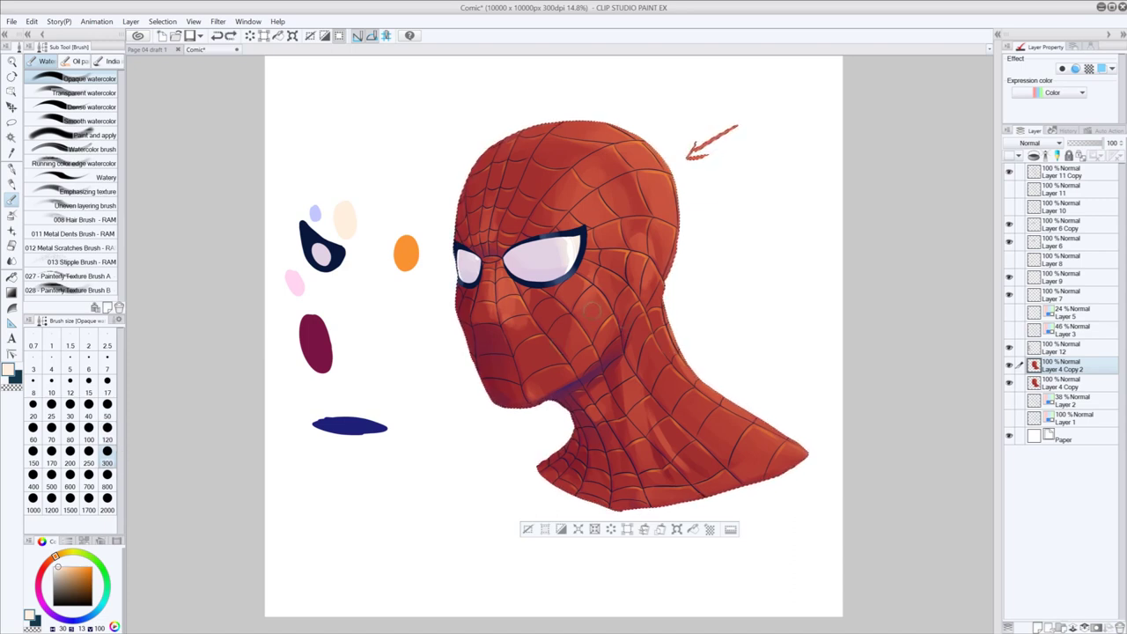
pyautogui.hotkey('ctrl', 'y')
pyautogui.moveTo(607, 282); pyautogui.dragTo(612, 284)
pyautogui.hotkey('ctrl', 'z')
pyautogui.hotkey('ctrl', 'z')
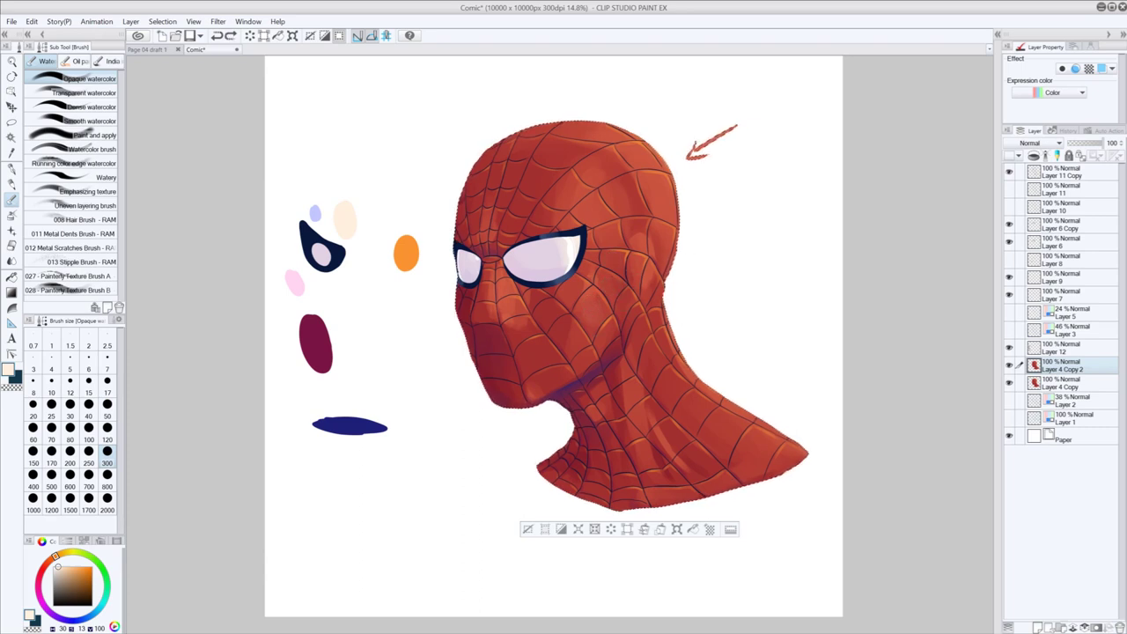
# - Try an orange highlight on the side of the head using the orange swatch, comparing by undoing and redoing, and leave it undone
pyautogui.keyDown('alt'); pyautogui.click(410, 247); pyautogui.keyUp('alt')
pyautogui.hotkey('ctrl', 'y')
pyautogui.hotkey('ctrl', 'z')
pyautogui.hotkey('ctrl', 'y')
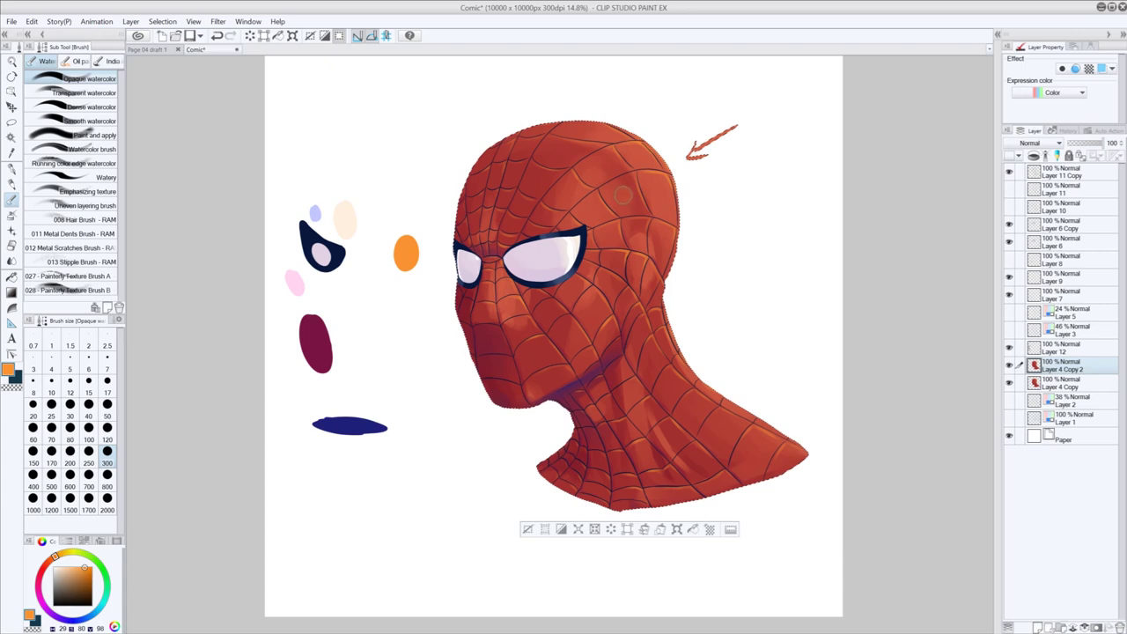
pyautogui.hotkey('ctrl', 'z')
pyautogui.hotkey('ctrl', 'y')
pyautogui.hotkey('ctrl', 'z')
# - Clear the selection around the mask and neck
pyautogui.scroll(-2, 694, 547)
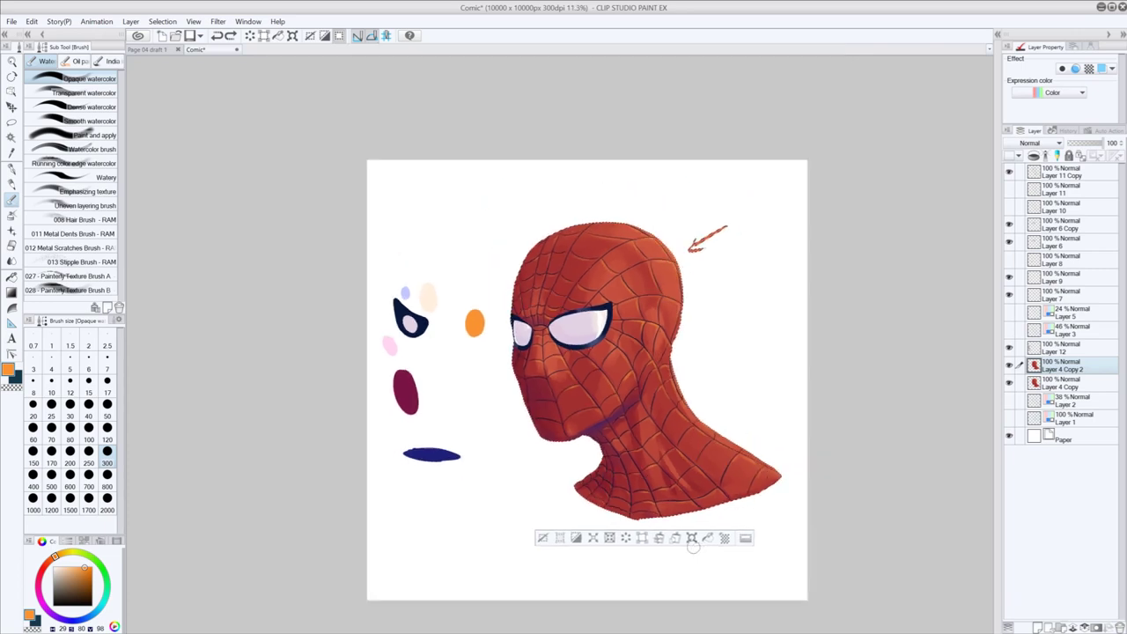
pyautogui.moveTo(693, 547); pyautogui.dragTo(682, 483)
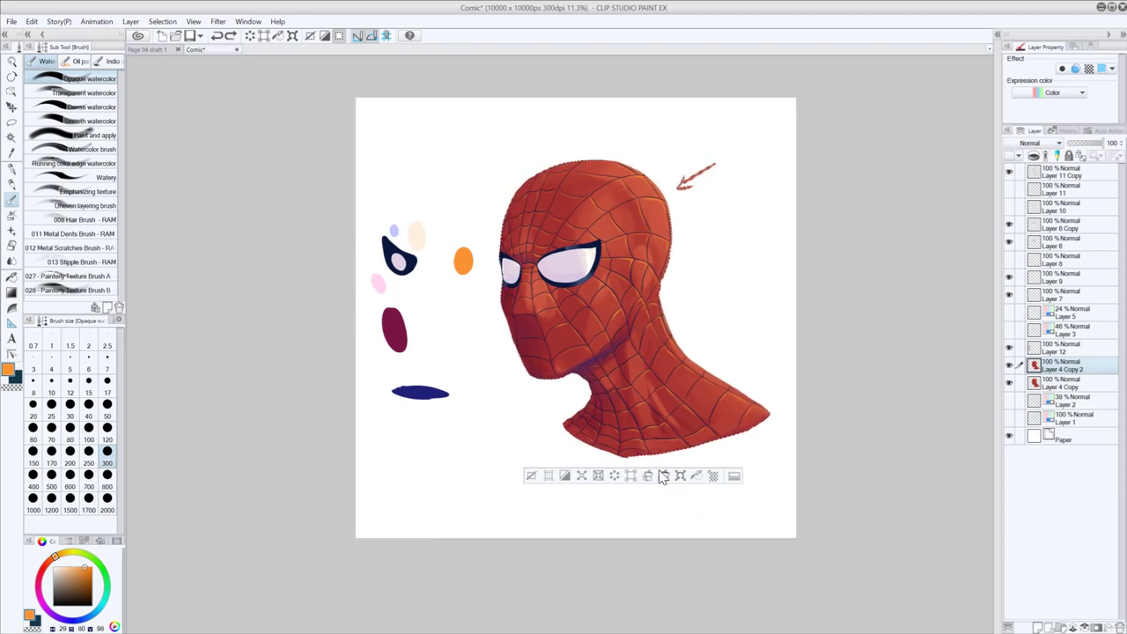
pyautogui.hotkey('ctrl', 'd')
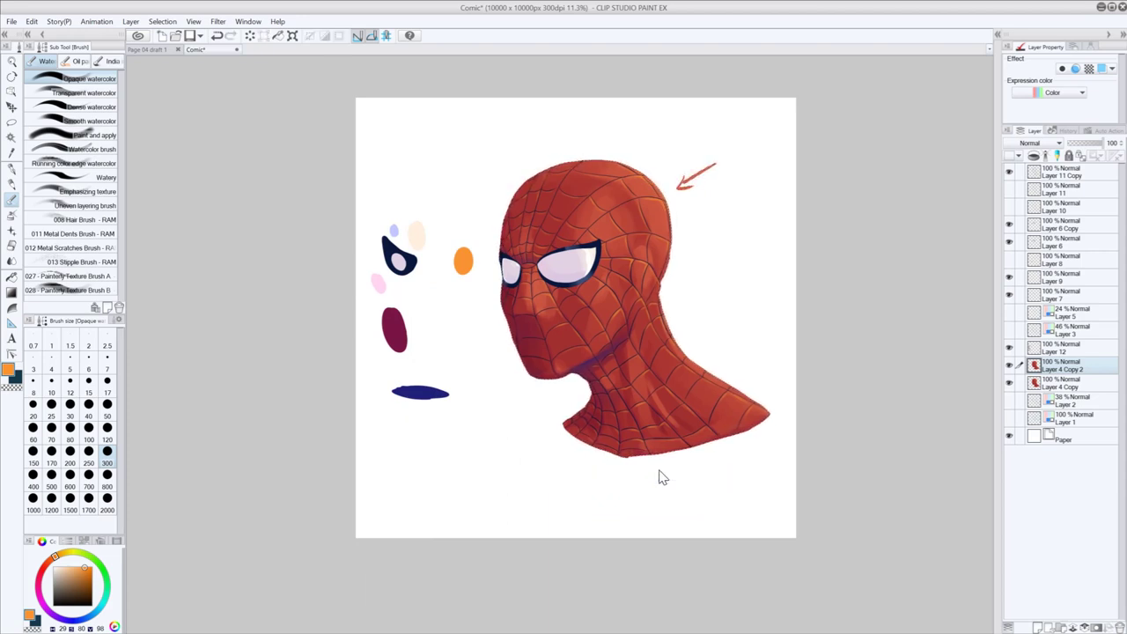